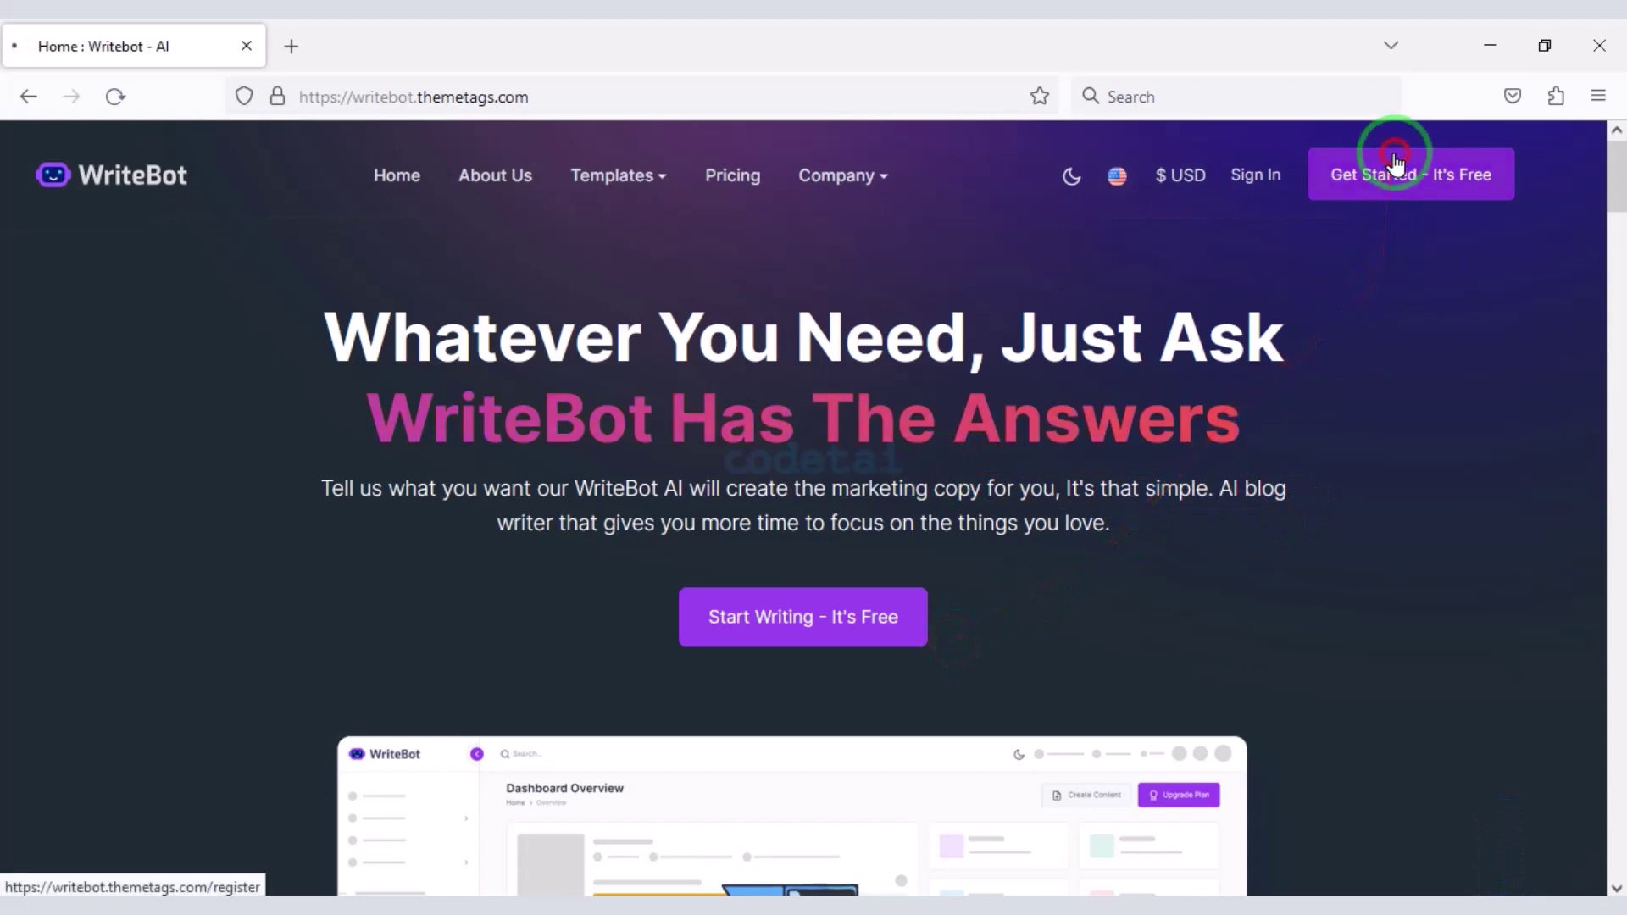
# - Sign in to the WriteBot admin dashboard with the demo admin login
pyautogui.click(1395, 161)
pyautogui.click(1344, 715)
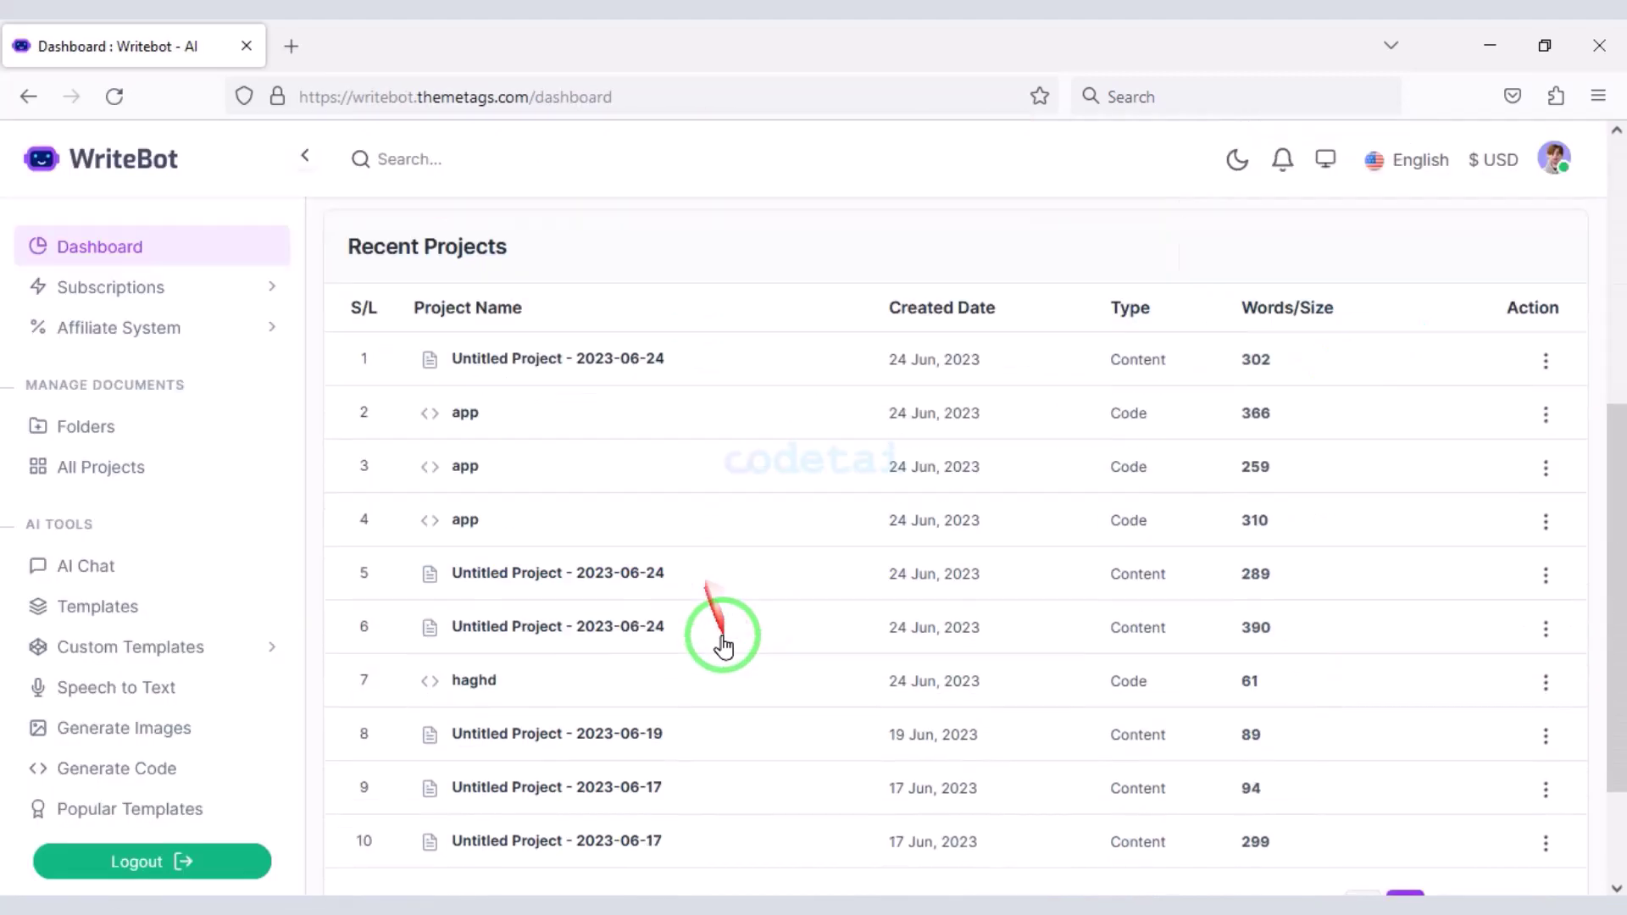
pyautogui.scroll(-2, 678, 712)
pyautogui.scroll(7, 789, 754)
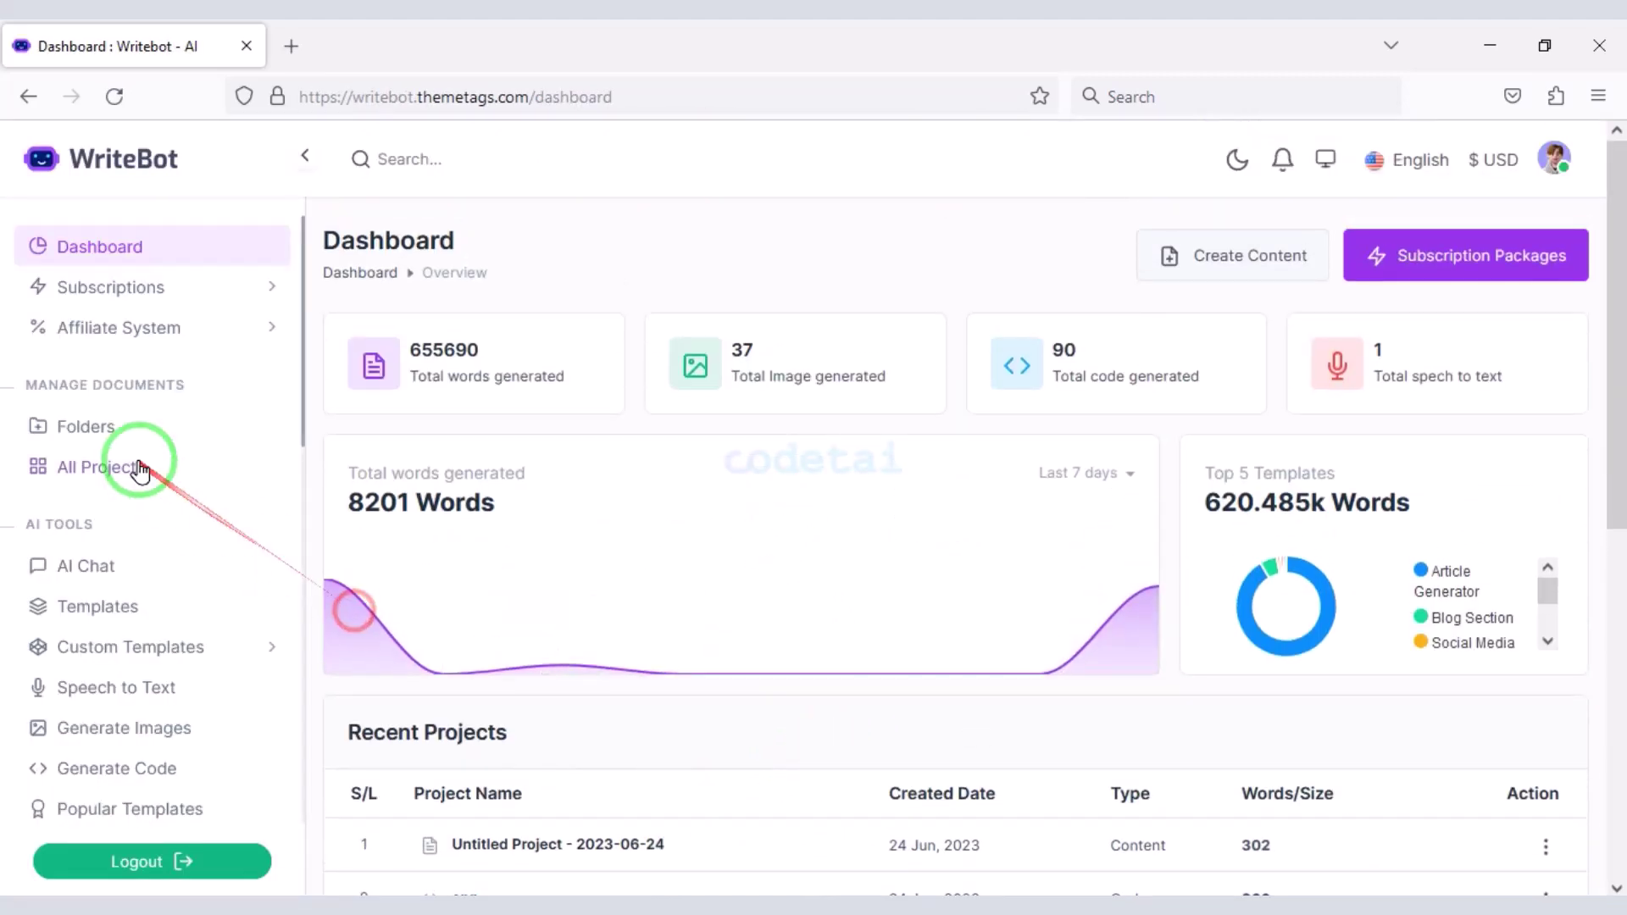
# - Expand Custom Templates and Appearance in the sidebar to list Homepage, Header and Footer
pyautogui.scroll(-3, 140, 470)
pyautogui.click(182, 421)
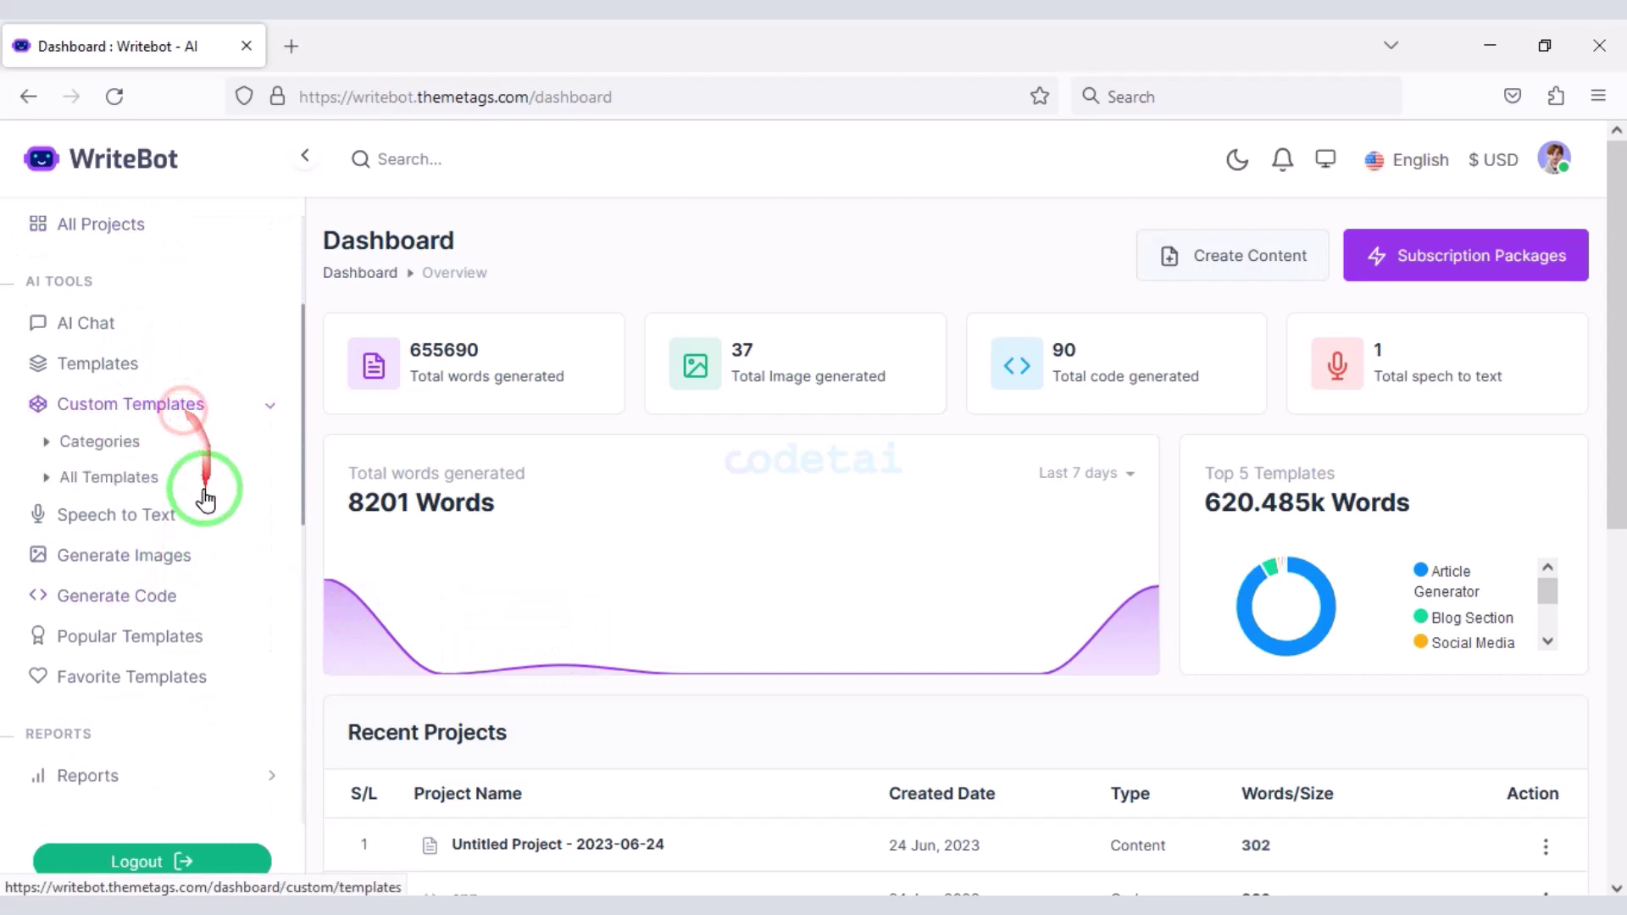
pyautogui.scroll(-3, 152, 610)
pyautogui.scroll(-3, 167, 648)
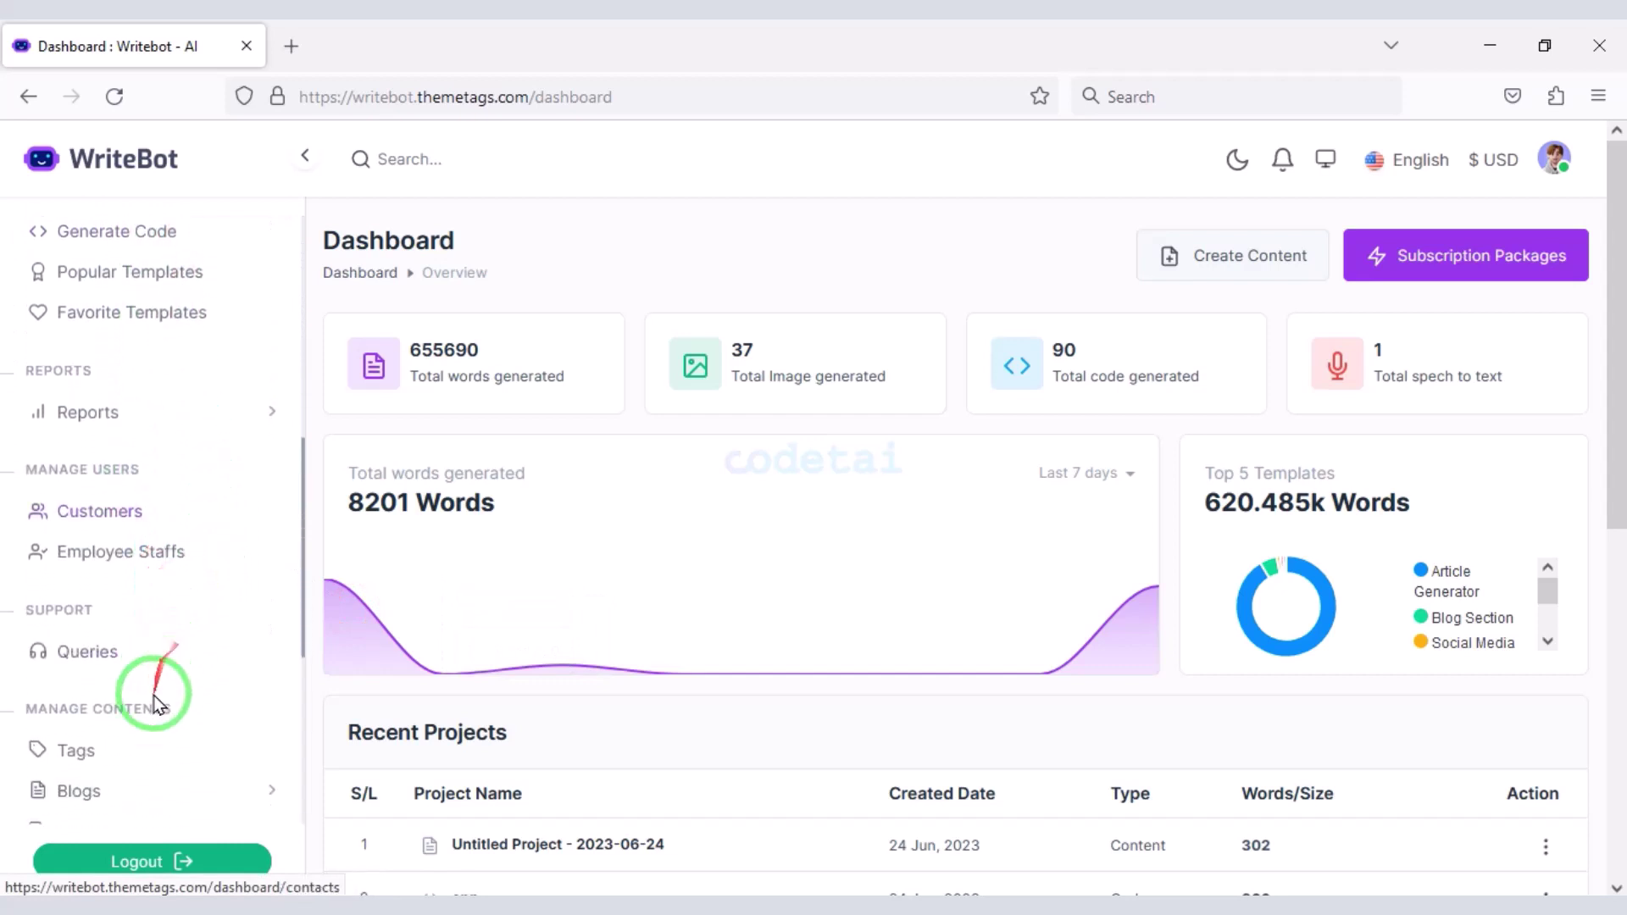
pyautogui.scroll(-5, 191, 681)
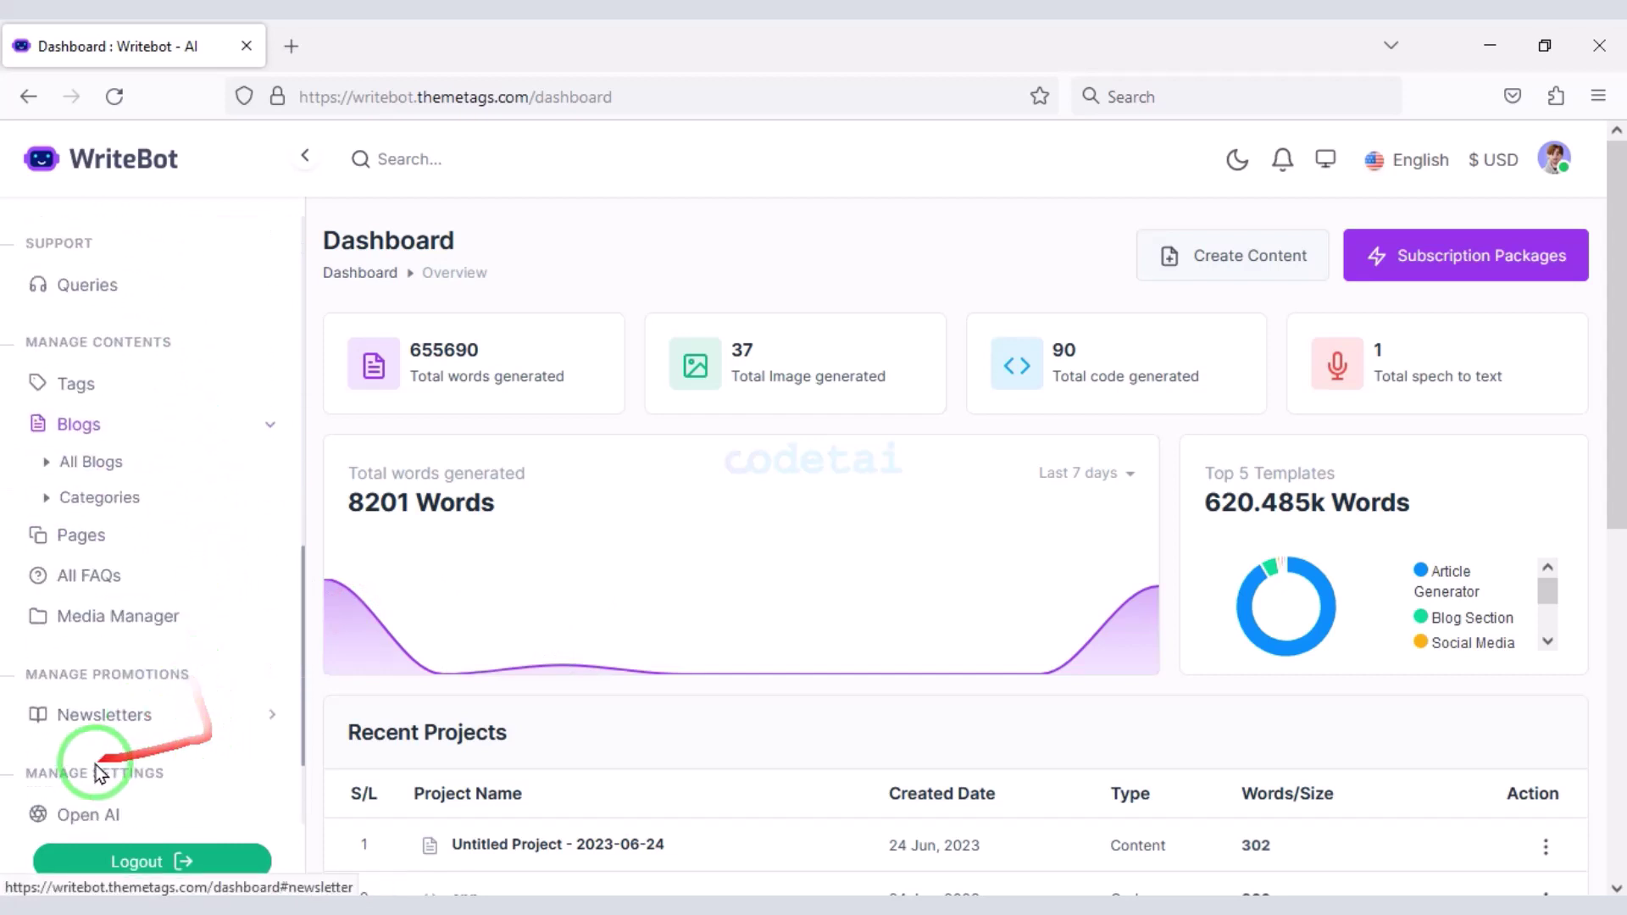
pyautogui.click(247, 708)
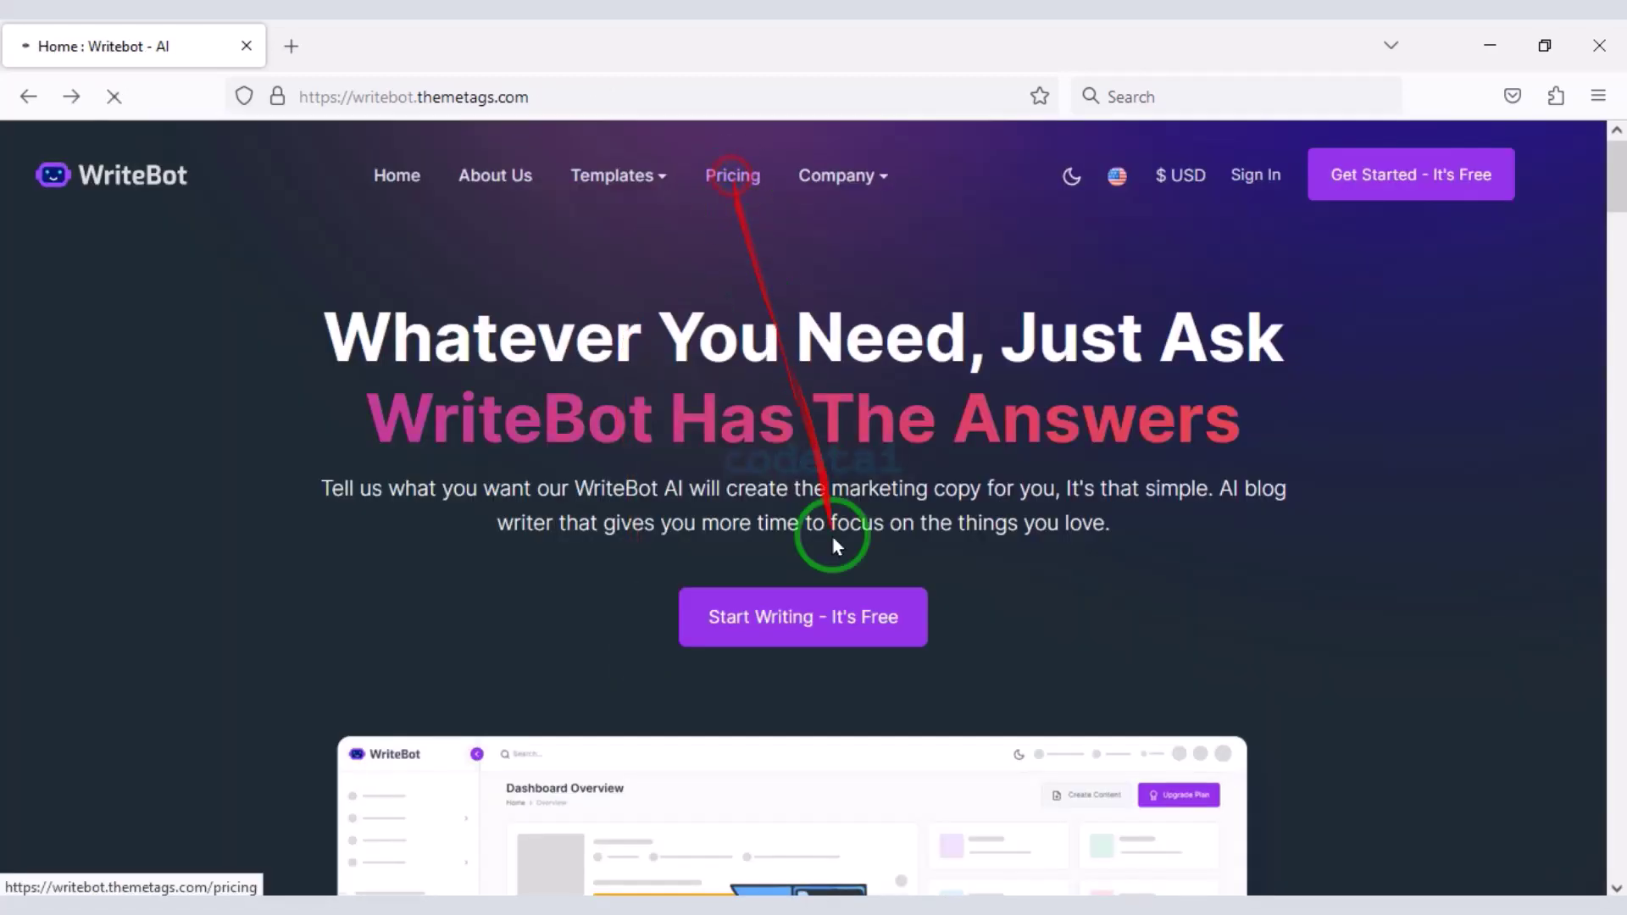
# - Compare the pricing plans under the Yearly, Lifetime and Monthly toggles
pyautogui.scroll(-3, 483, 664)
pyautogui.scroll(3, 830, 634)
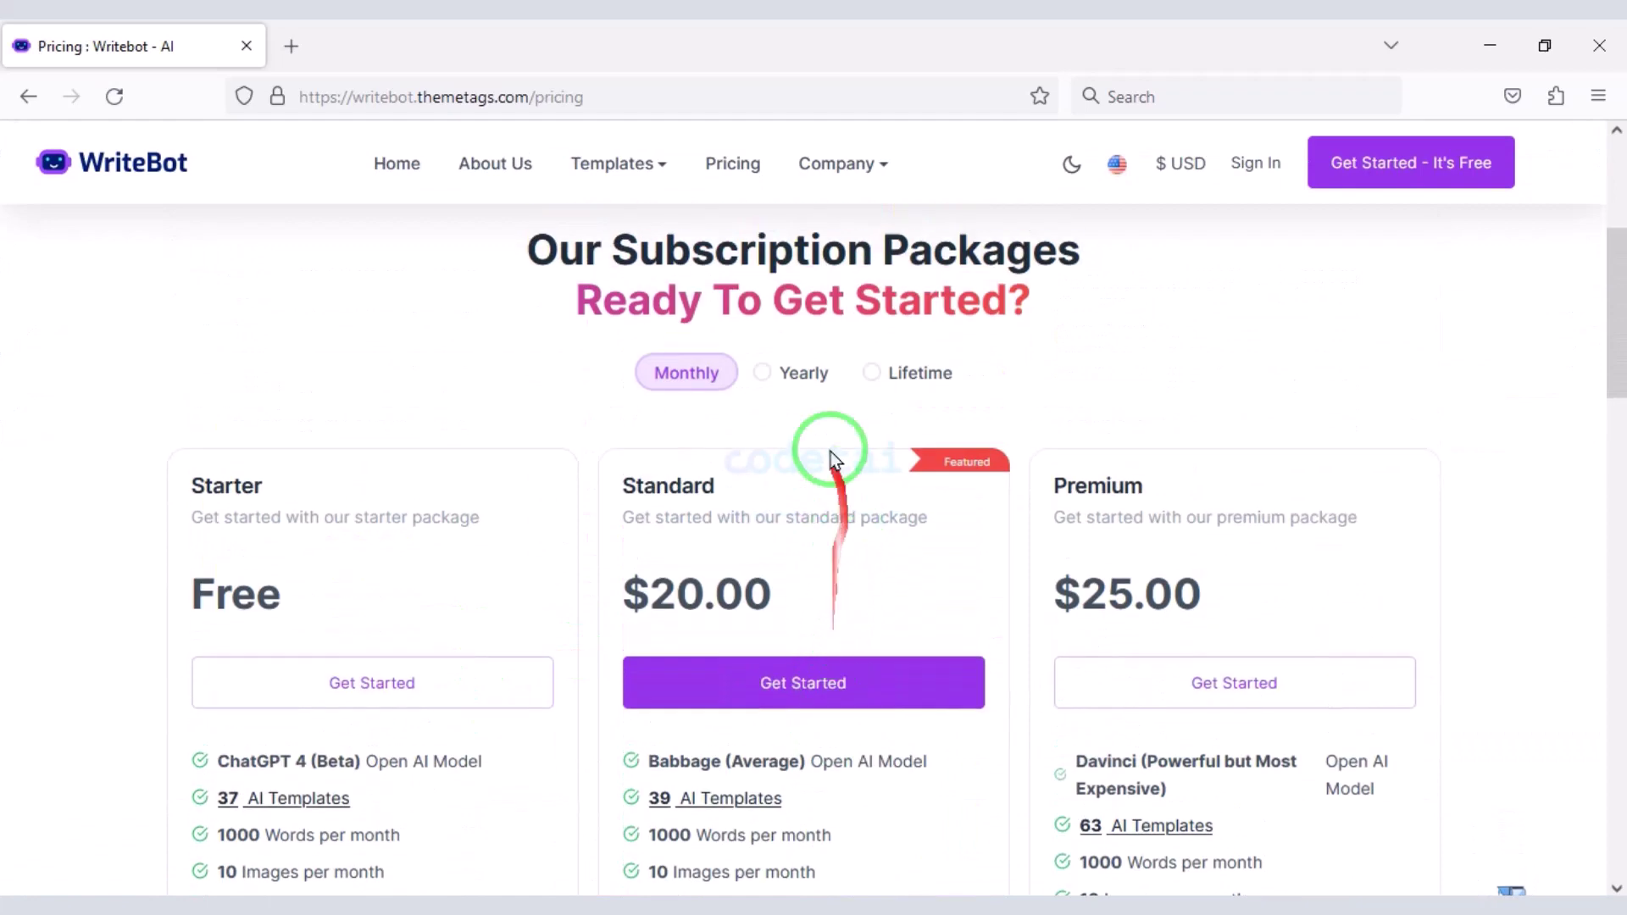
pyautogui.click(790, 373)
pyautogui.click(877, 375)
pyautogui.scroll(-4, 473, 797)
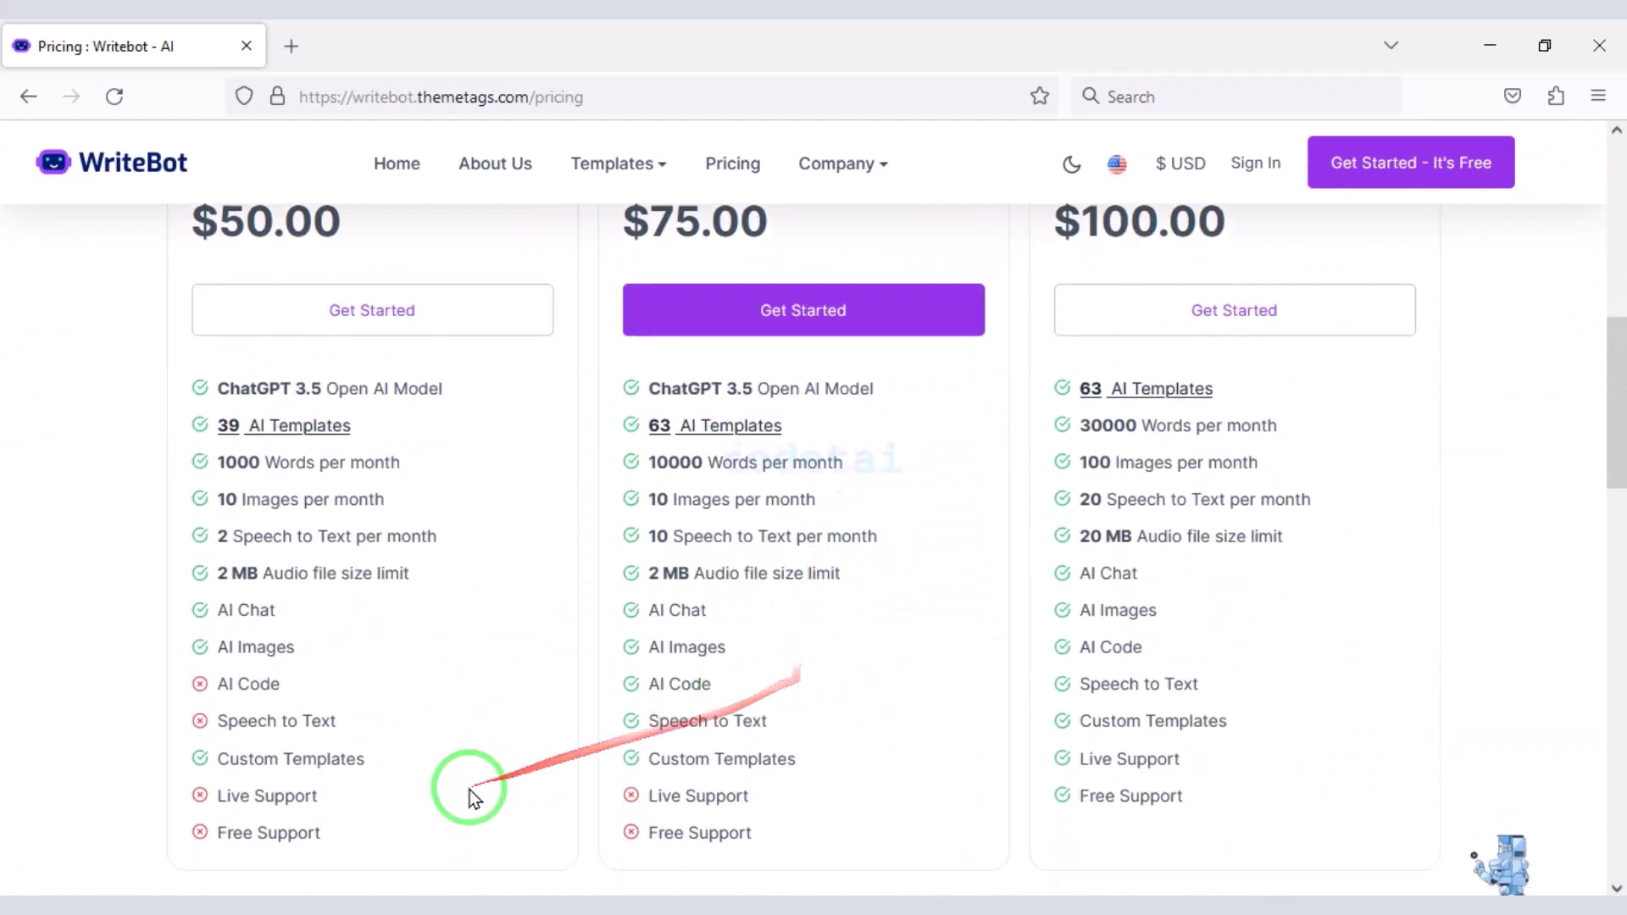
pyautogui.scroll(-3, 802, 729)
pyautogui.scroll(6, 814, 593)
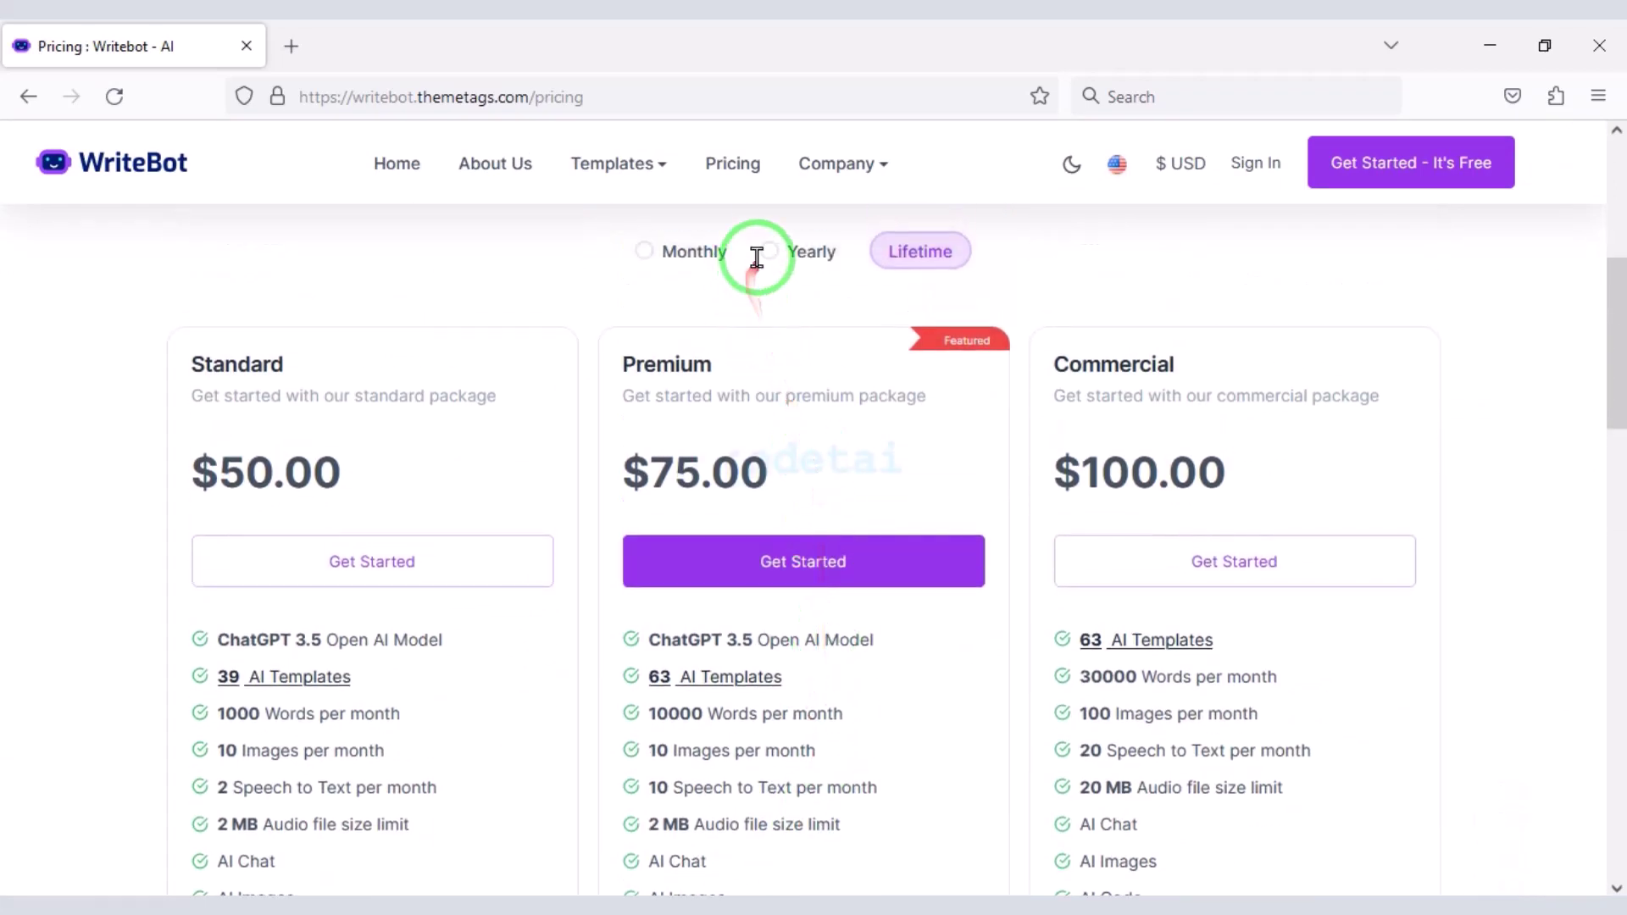
pyautogui.click(766, 267)
pyautogui.click(666, 271)
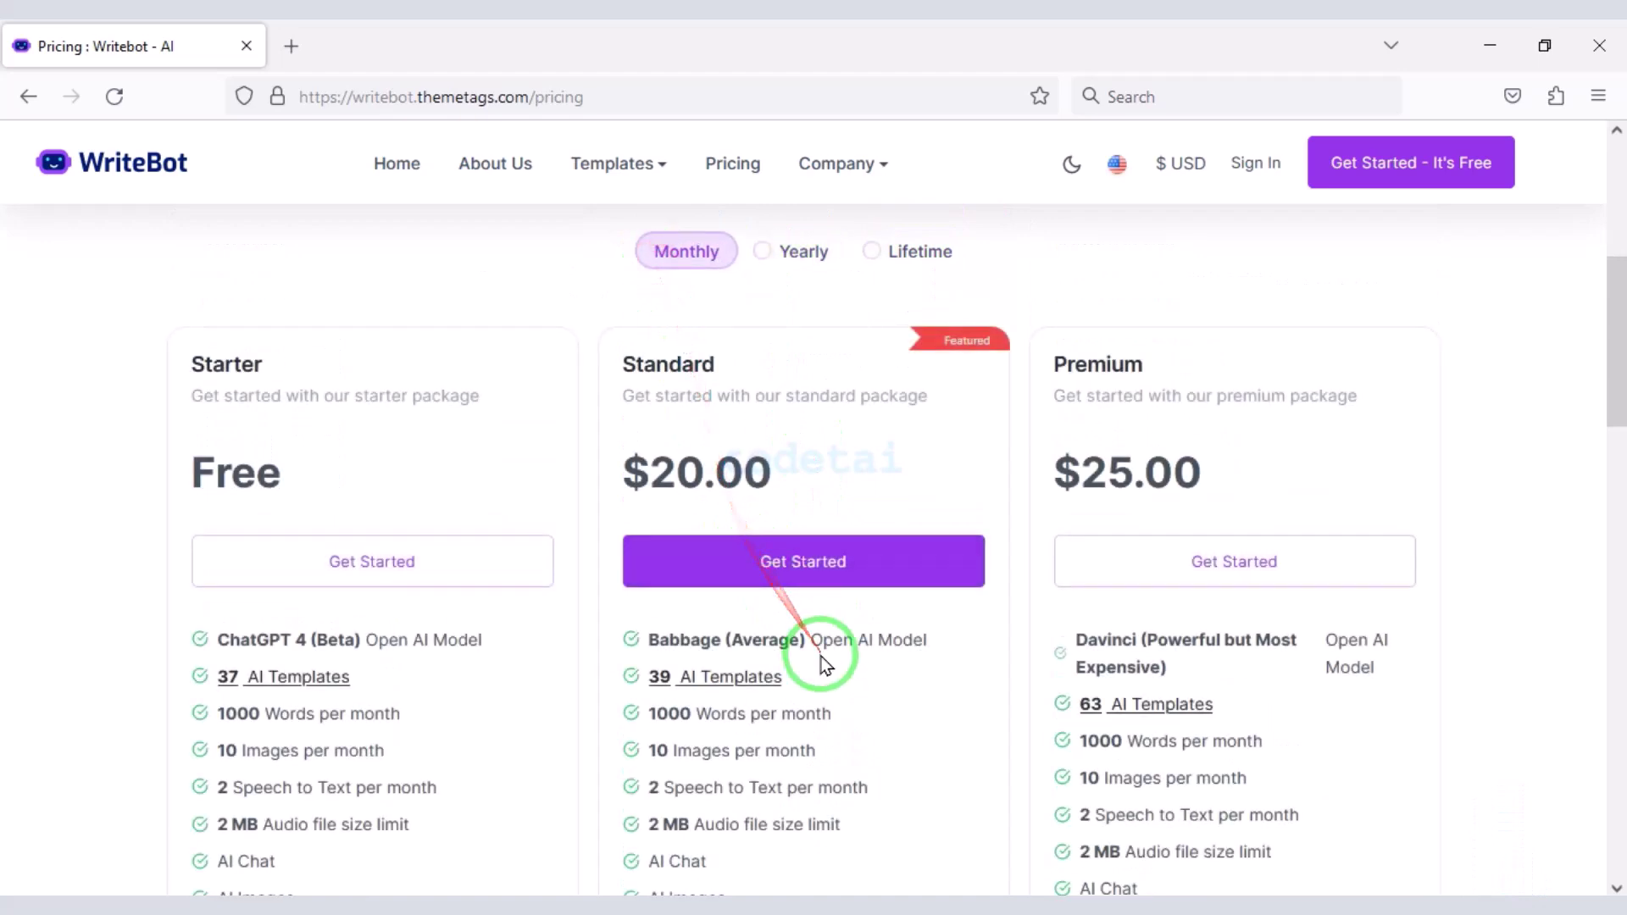
# - Sign in with the demo customer account to reach the customer dashboard
pyautogui.scroll(-2, 1169, 627)
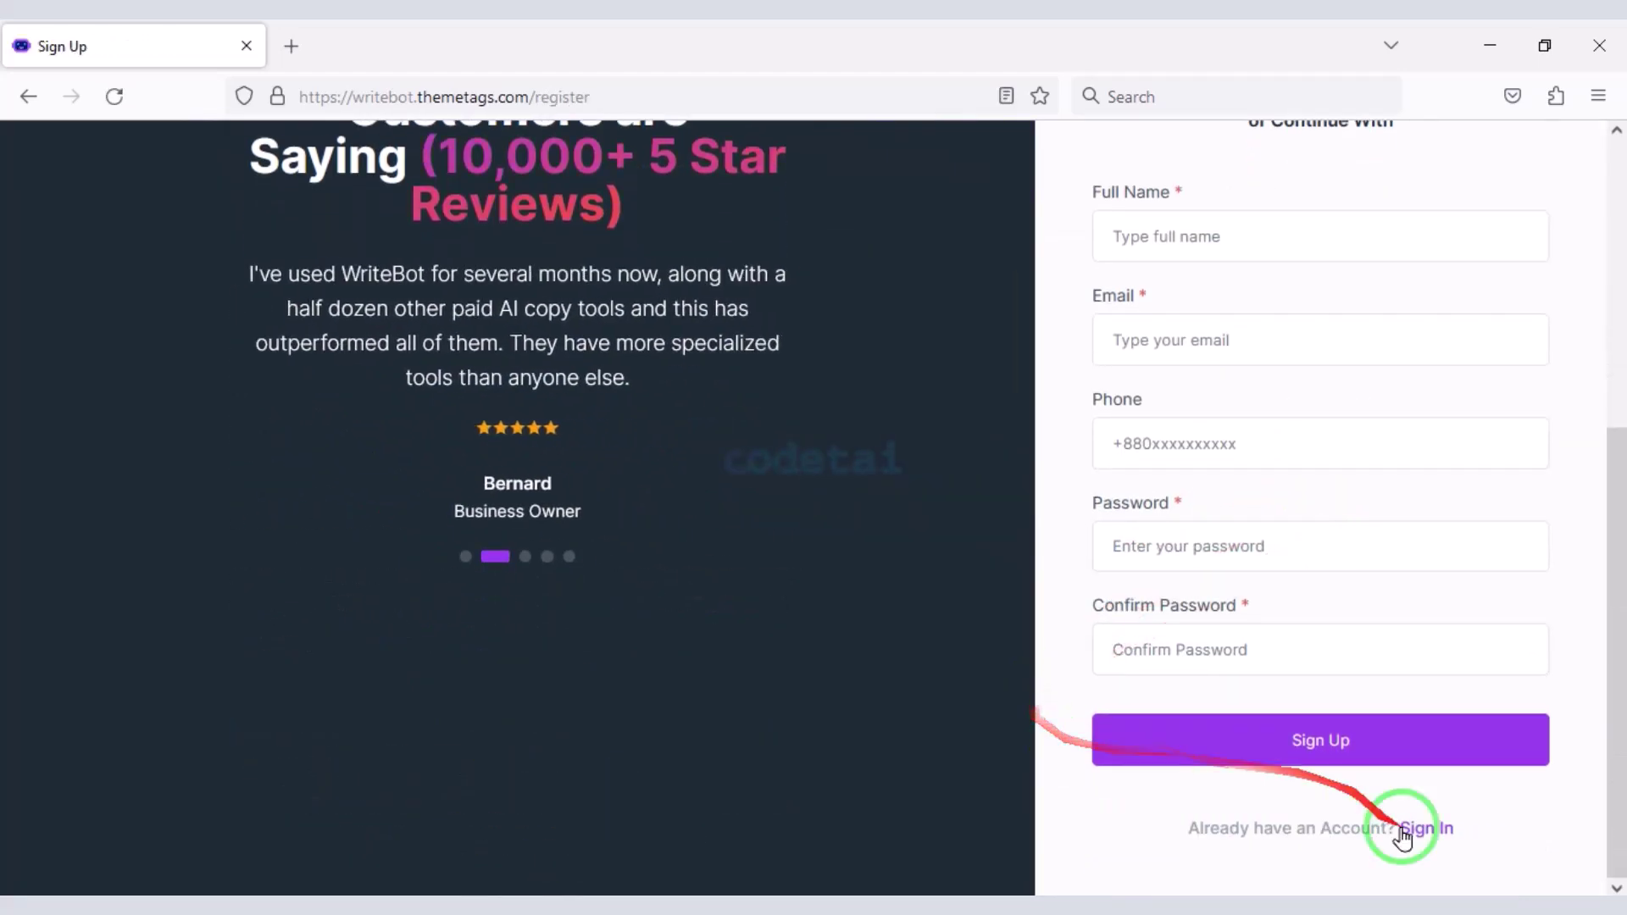
pyautogui.scroll(-5, 953, 689)
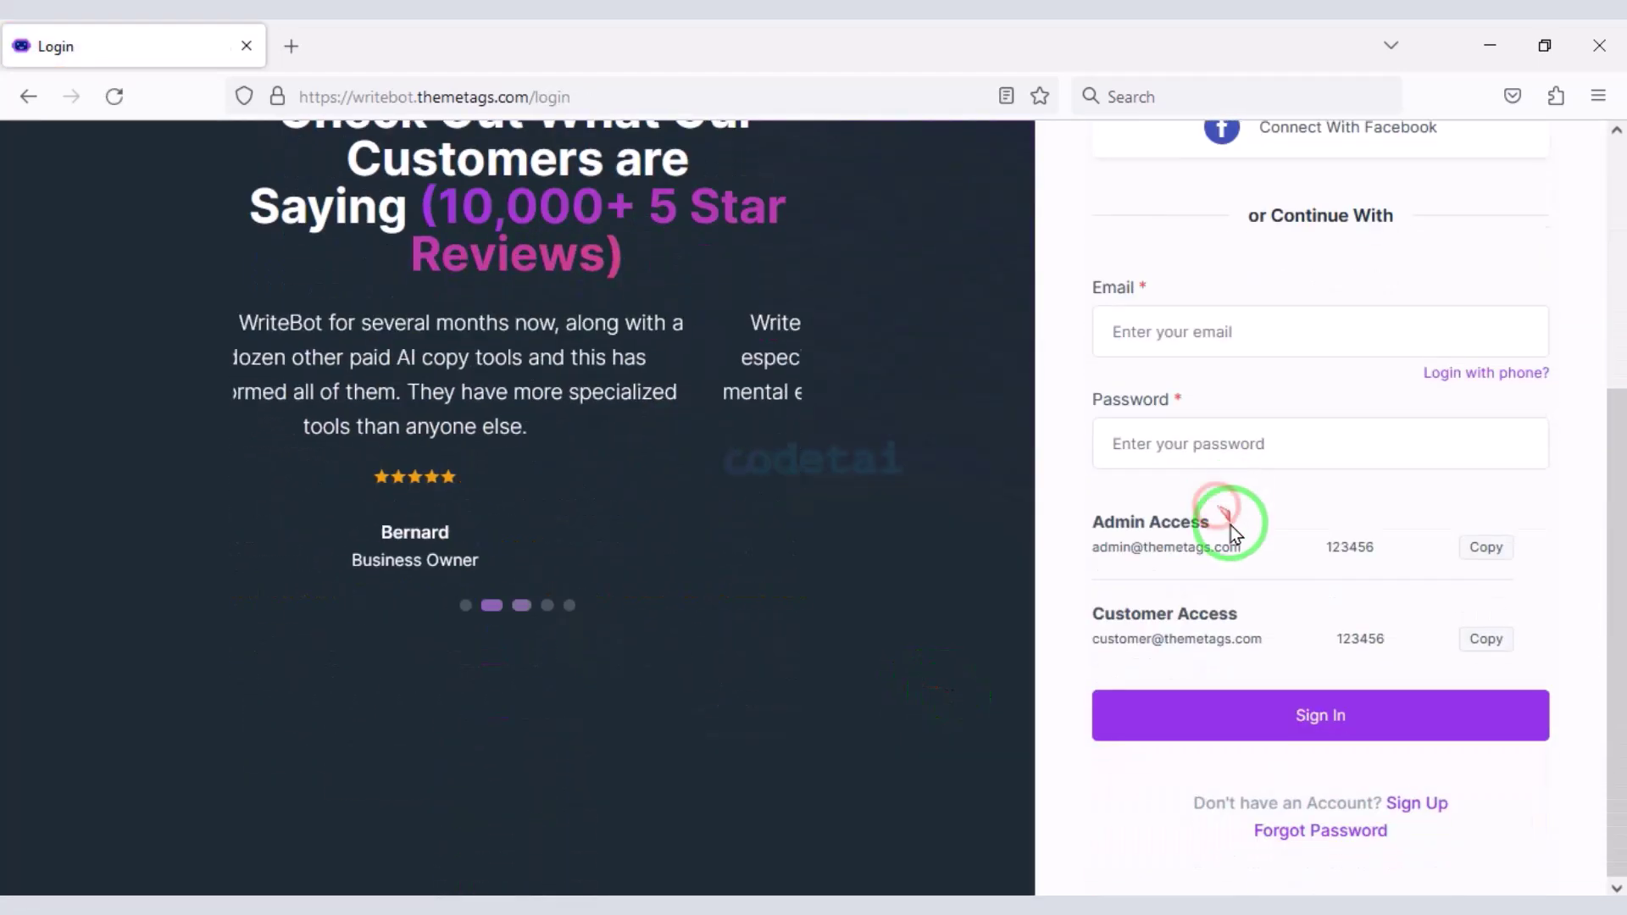
pyautogui.click(1301, 712)
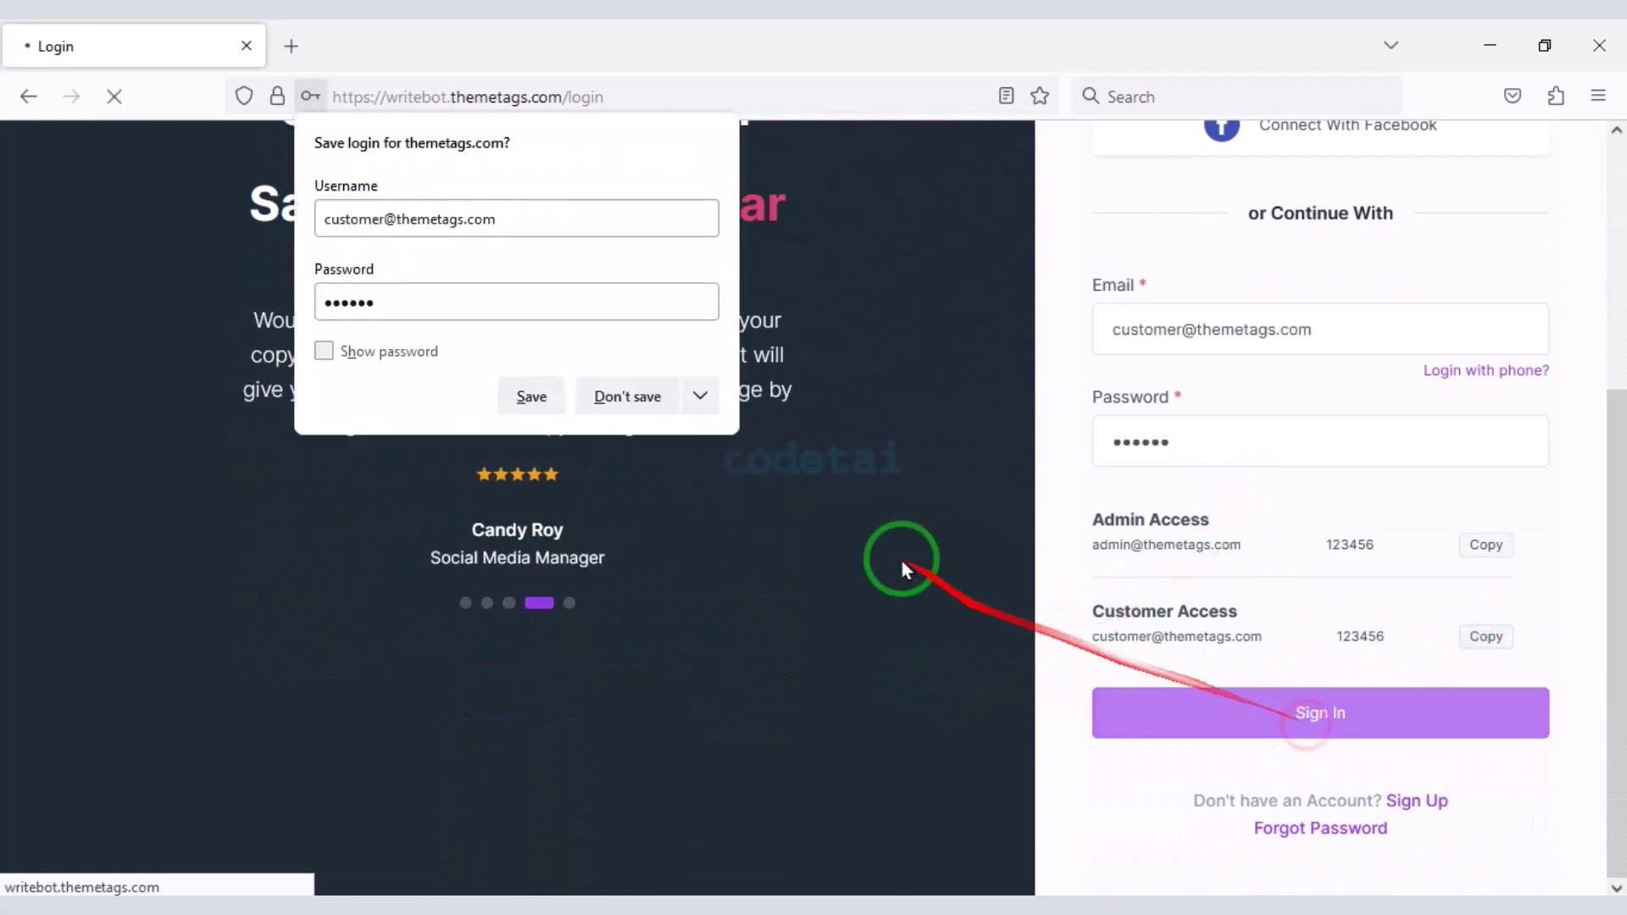
pyautogui.scroll(-7, 954, 641)
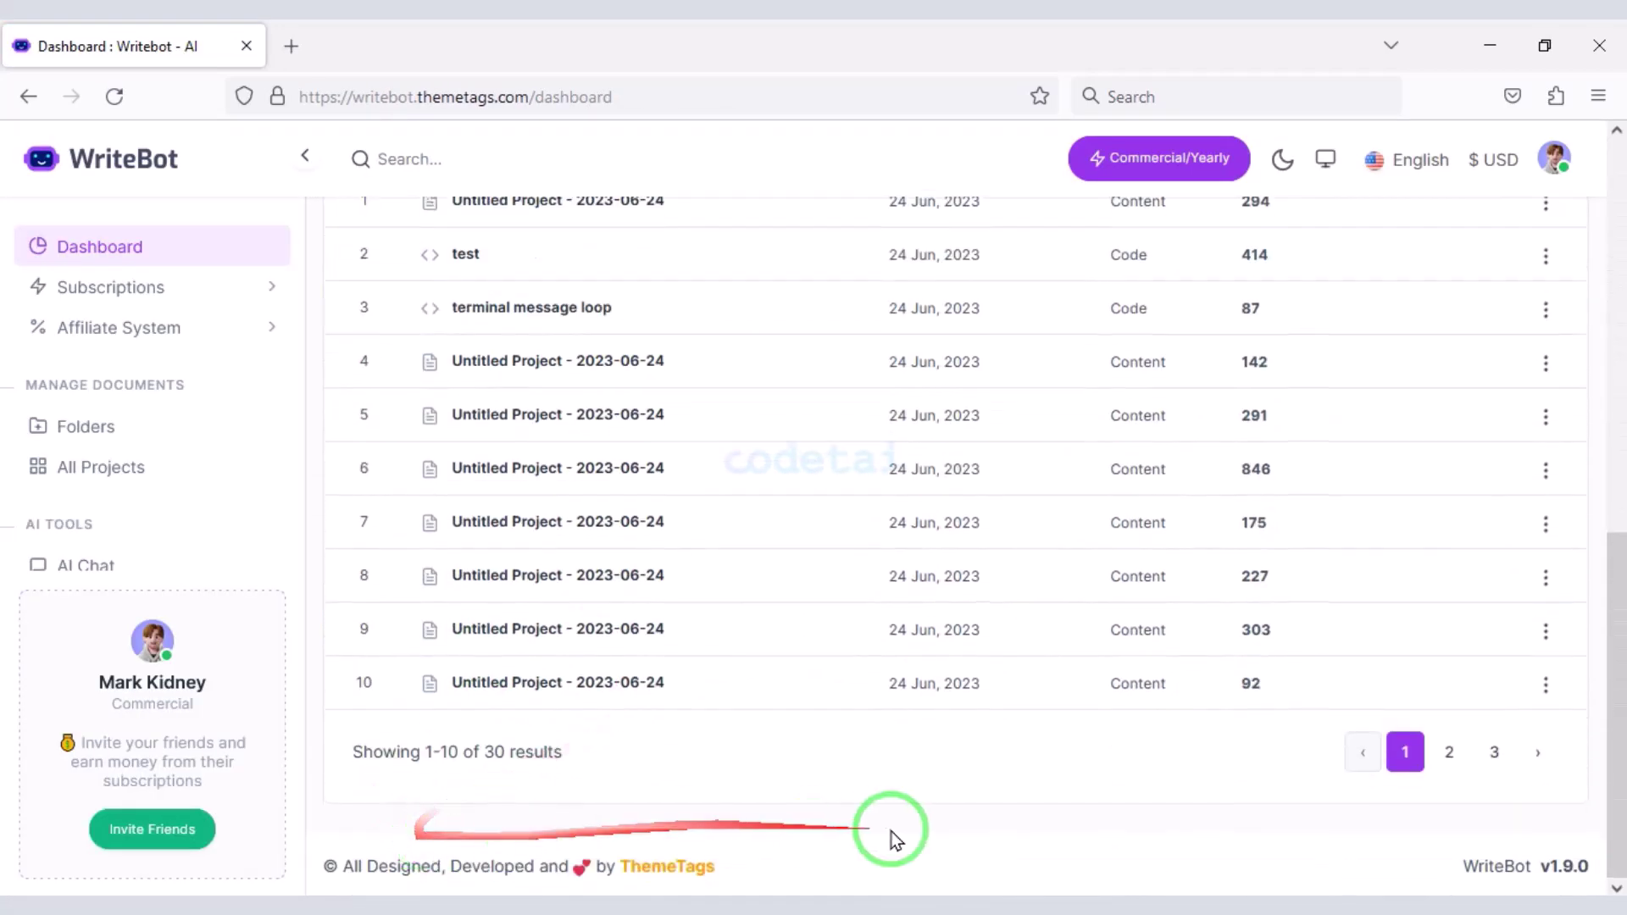
# - View Subscription Packages under Yearly and Lifetime pricing, then reload back to Monthly
pyautogui.scroll(7, 985, 836)
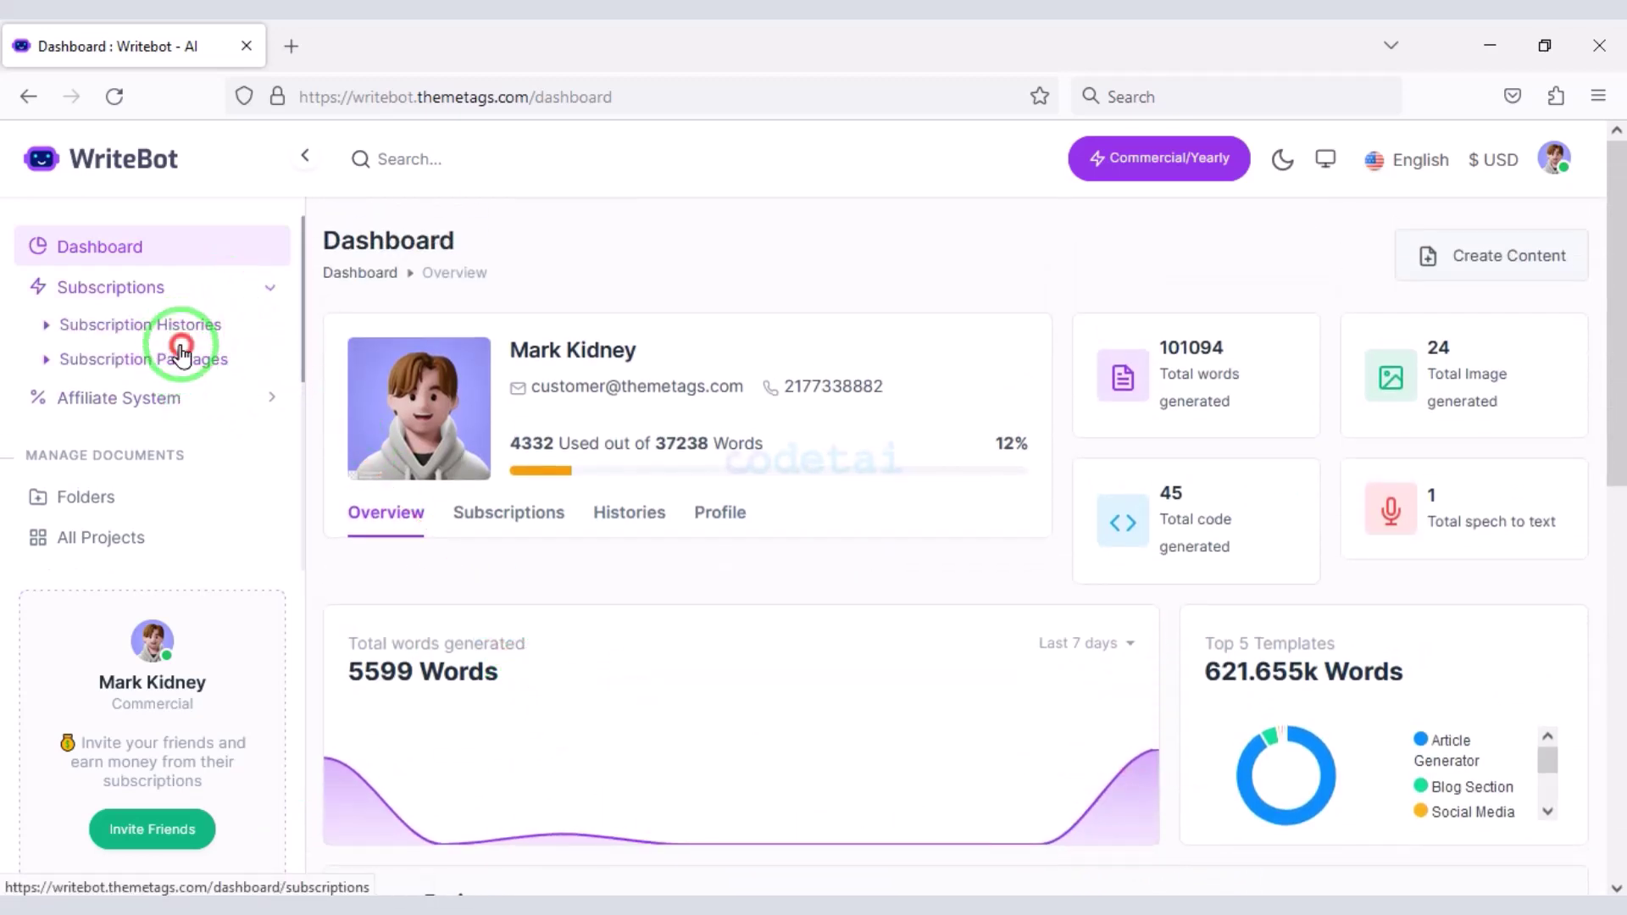
pyautogui.click(180, 356)
pyautogui.scroll(-6, 854, 502)
pyautogui.scroll(4, 958, 729)
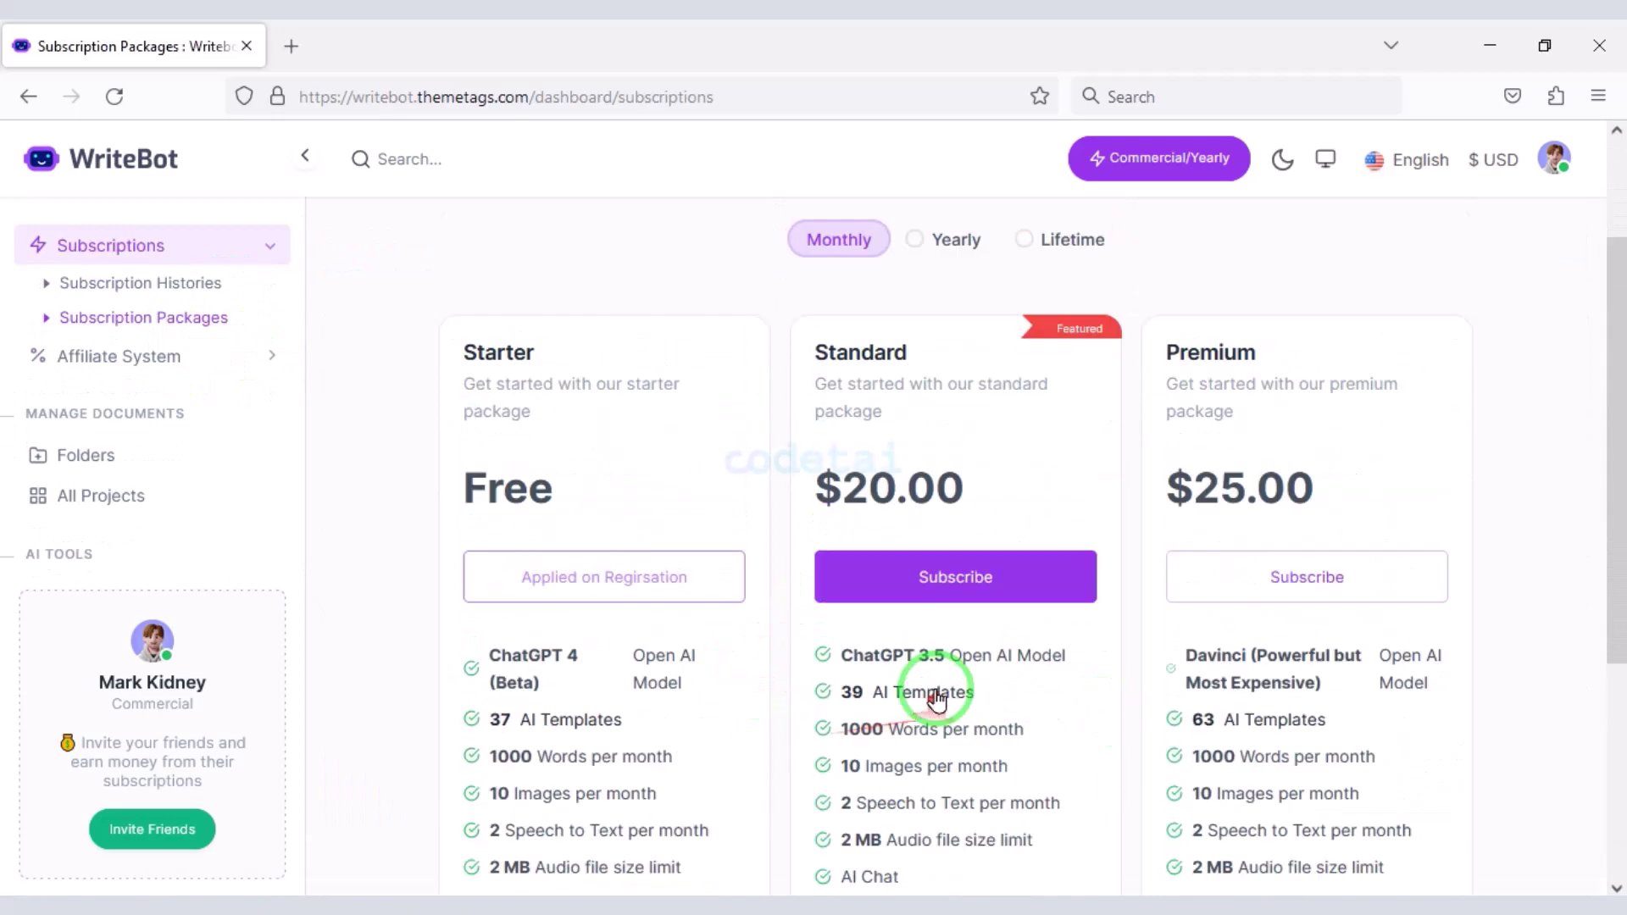
pyautogui.scroll(2, 930, 471)
pyautogui.click(941, 408)
pyautogui.click(1029, 403)
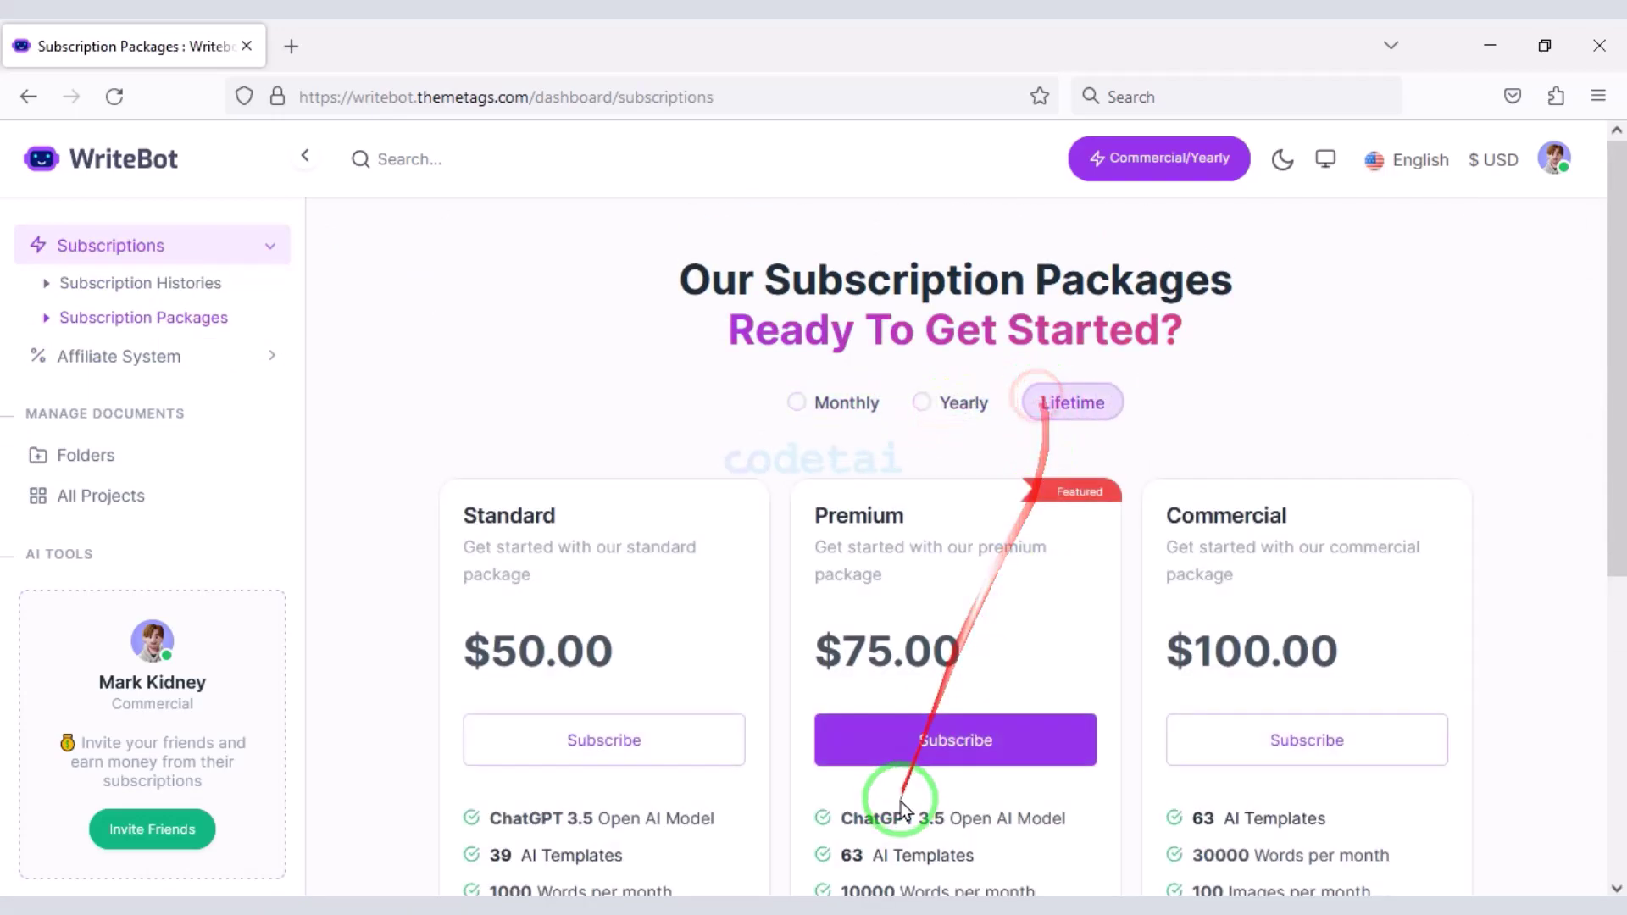
pyautogui.scroll(-5, 762, 771)
pyautogui.scroll(1, 883, 749)
pyautogui.click(204, 313)
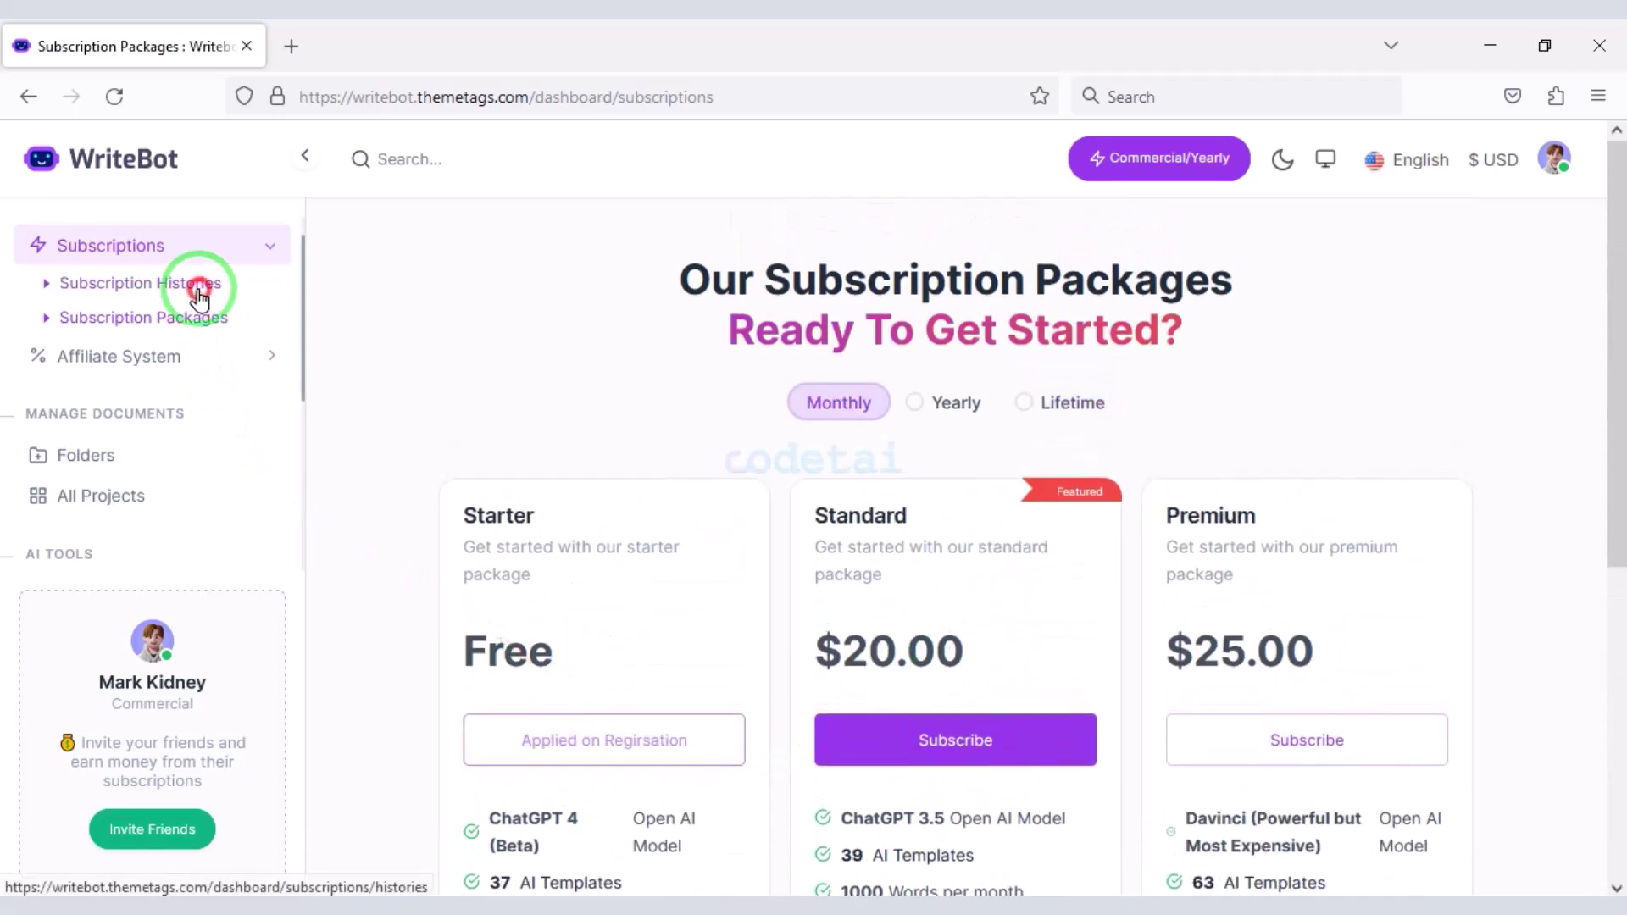
# - List the 9 past purchases on the Subscription Histories page
pyautogui.scroll(-2, 703, 652)
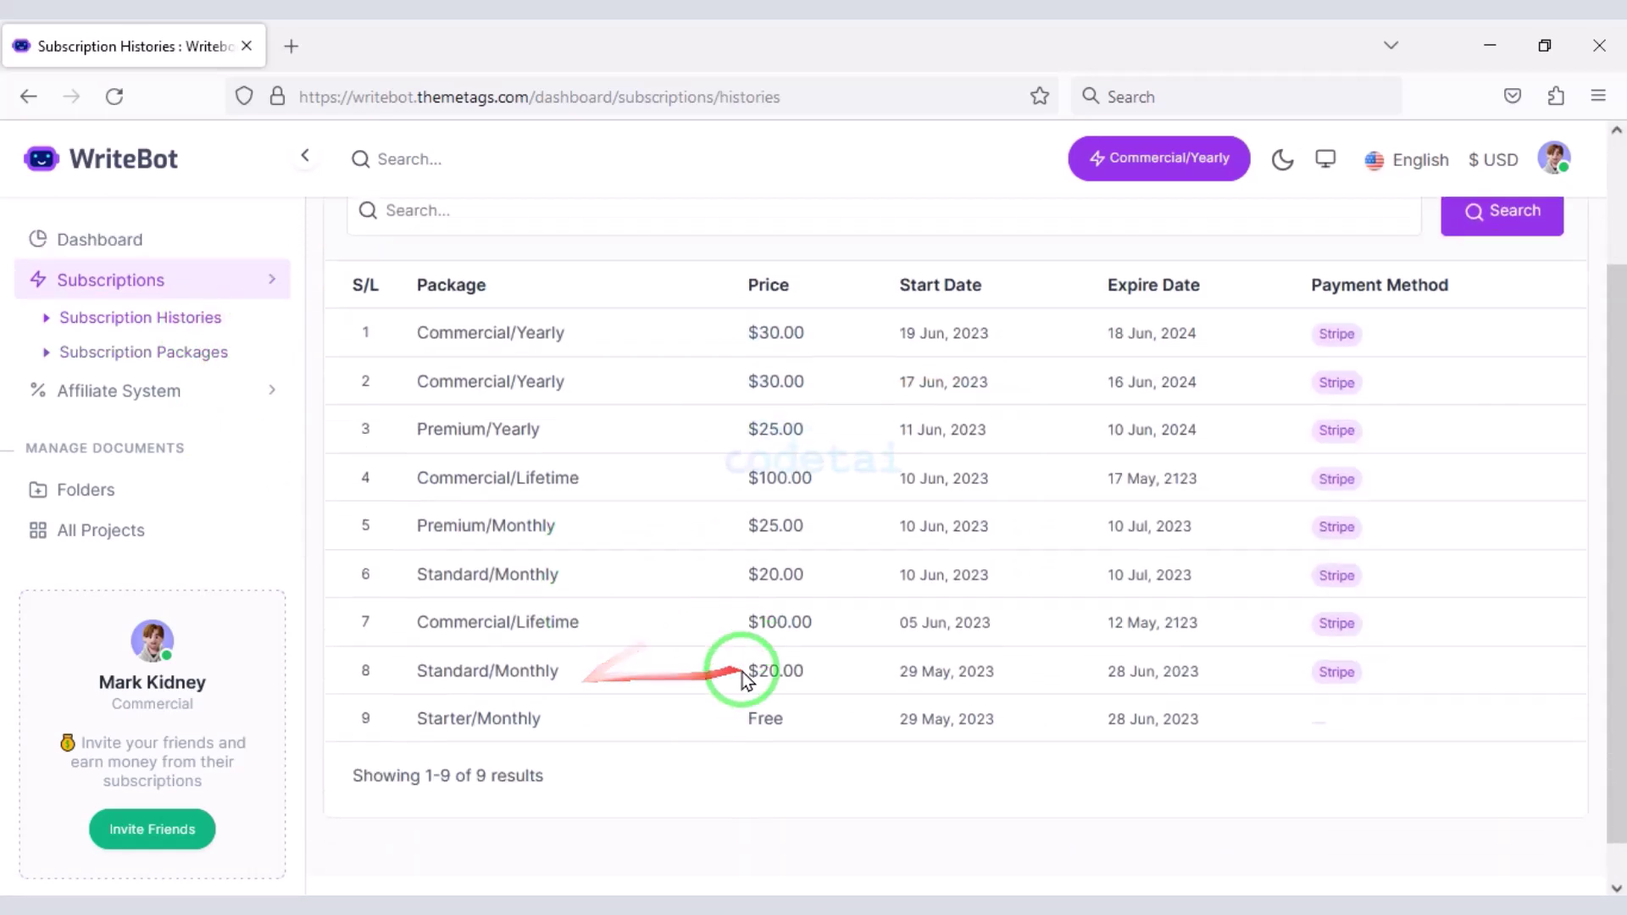
pyautogui.scroll(2, 593, 762)
pyautogui.click(521, 822)
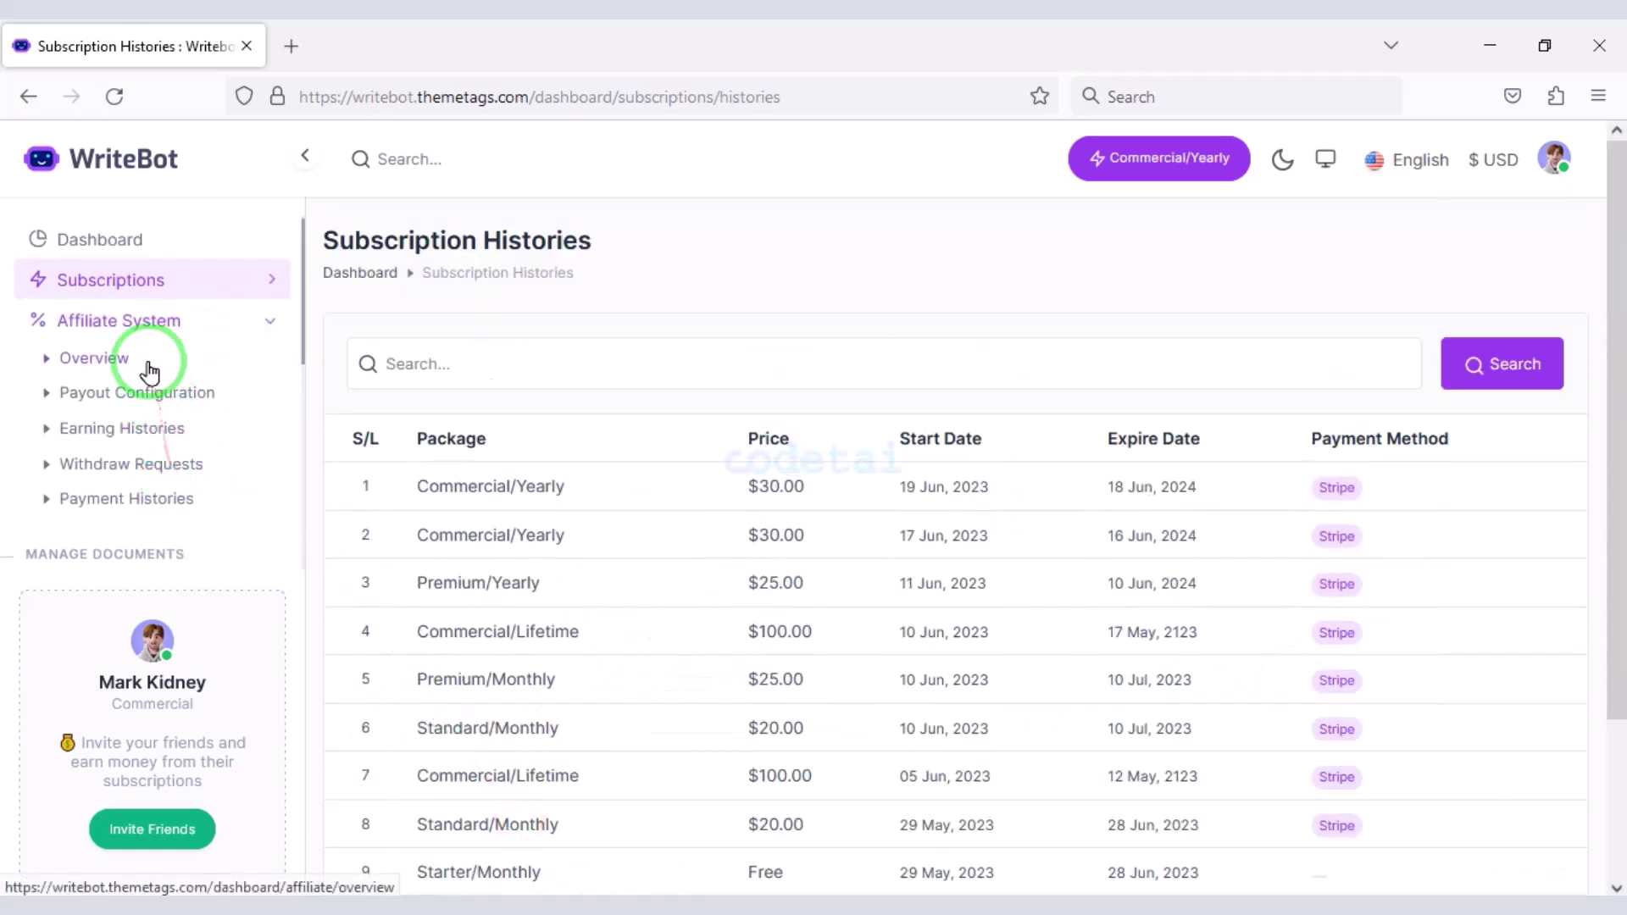
# - Copy the referral link from the Affiliate System Overview page
pyautogui.click(153, 375)
pyautogui.scroll(-2, 700, 563)
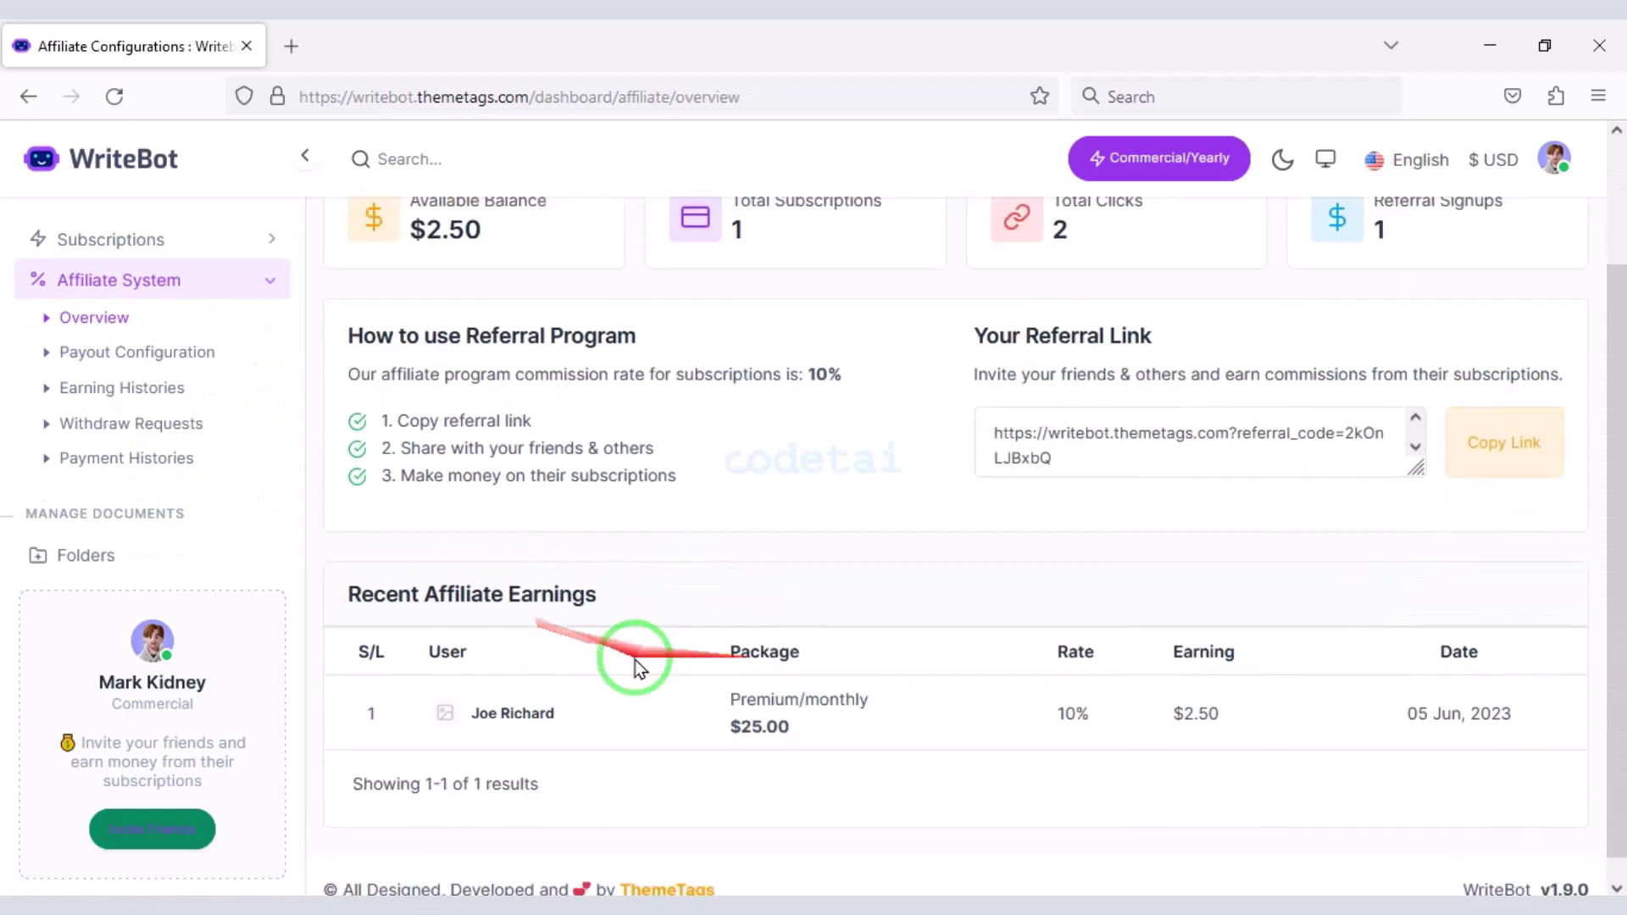
pyautogui.scroll(1, 635, 661)
pyautogui.click(1514, 540)
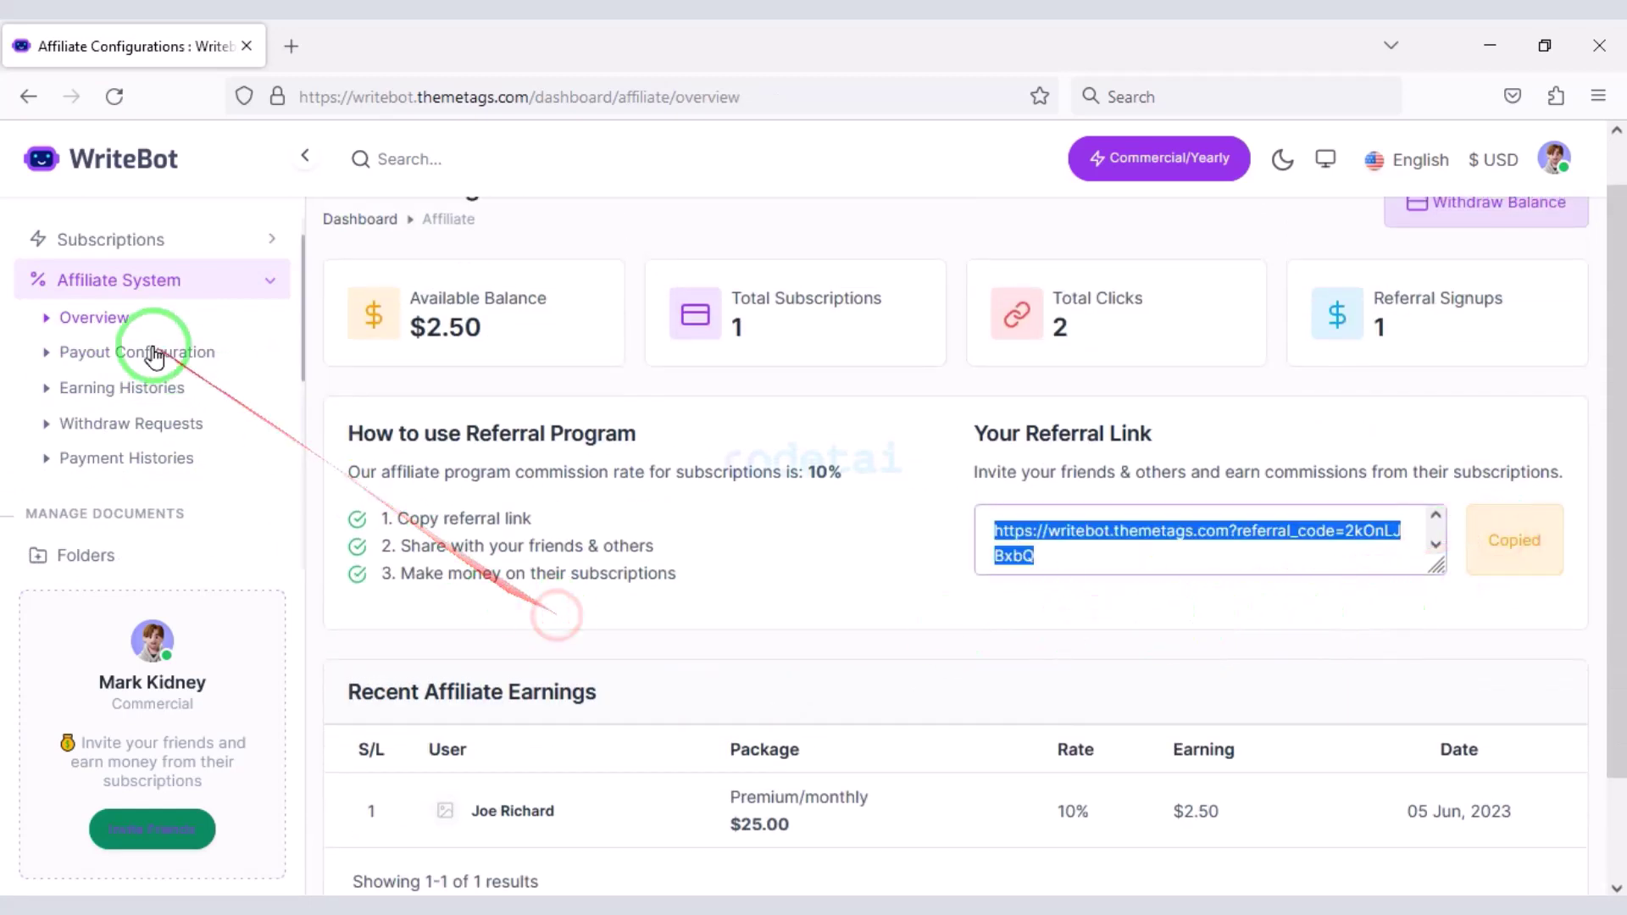
# - Review Payout Configuration, Withdraw Requests and the empty Payment Histories pages
pyautogui.scroll(-2, 720, 546)
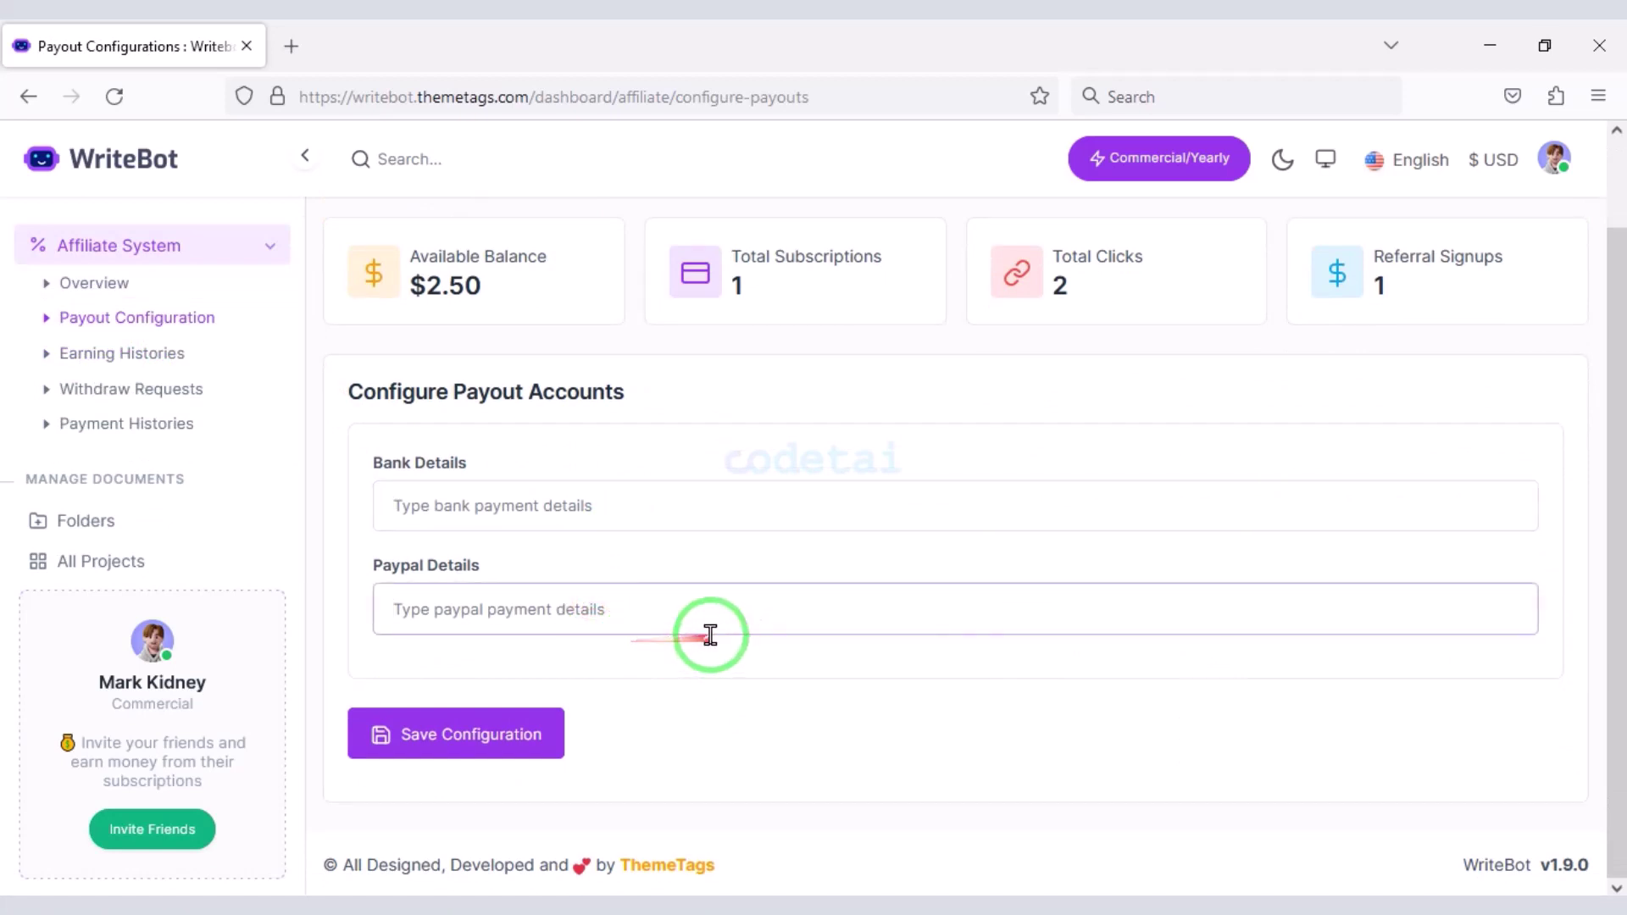
pyautogui.scroll(2, 710, 635)
pyautogui.scroll(-2, 774, 621)
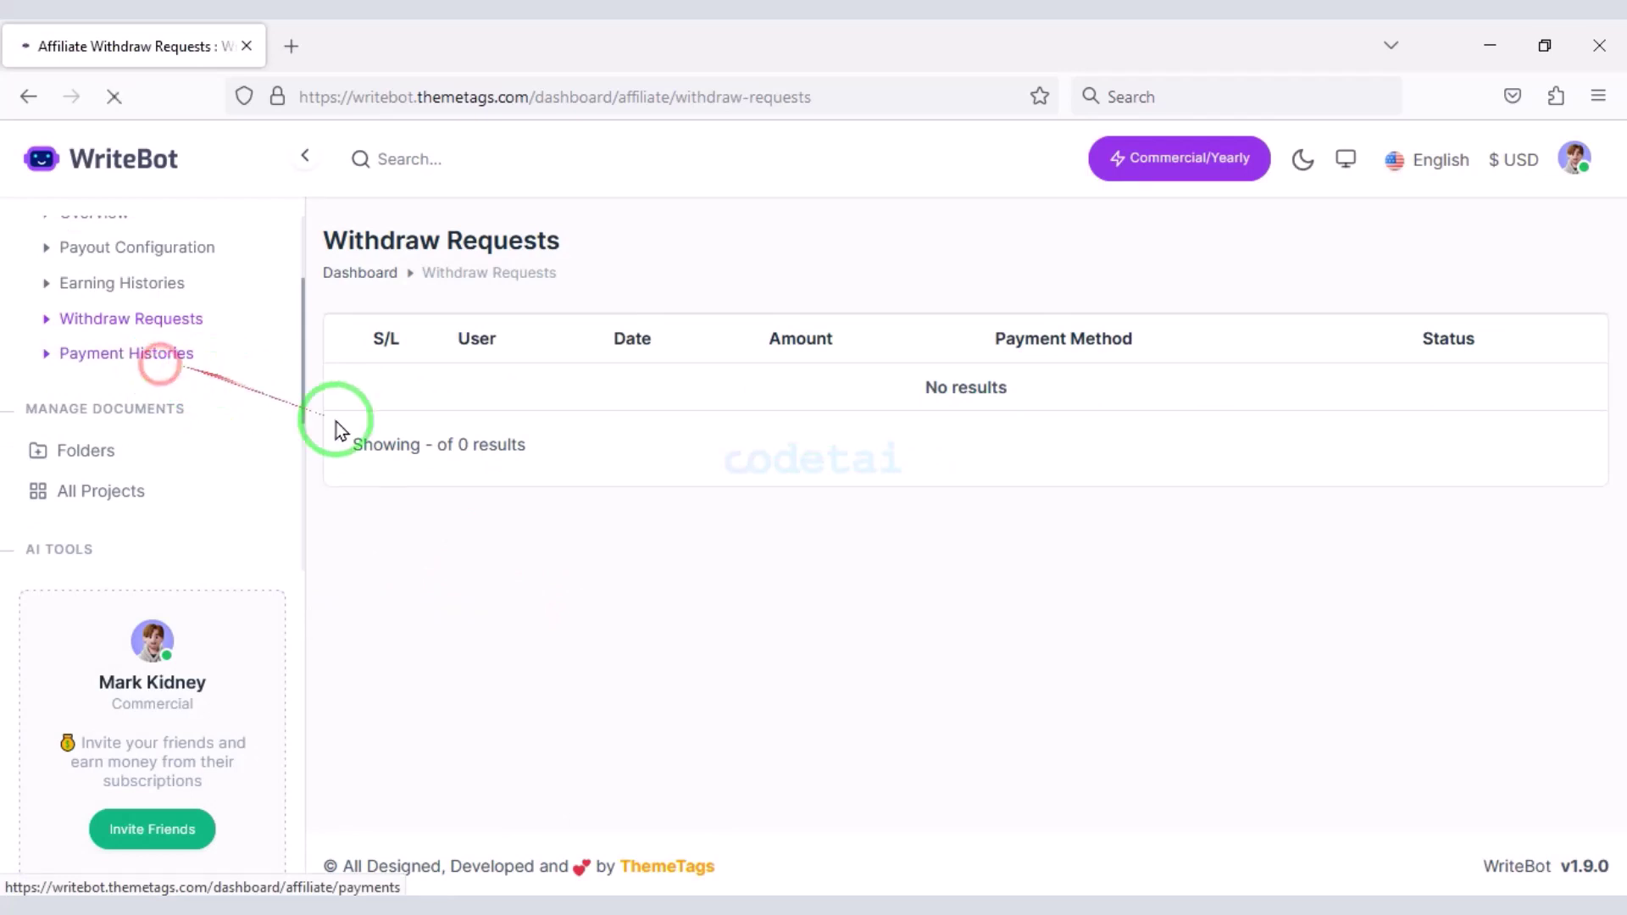
pyautogui.scroll(-2, 154, 299)
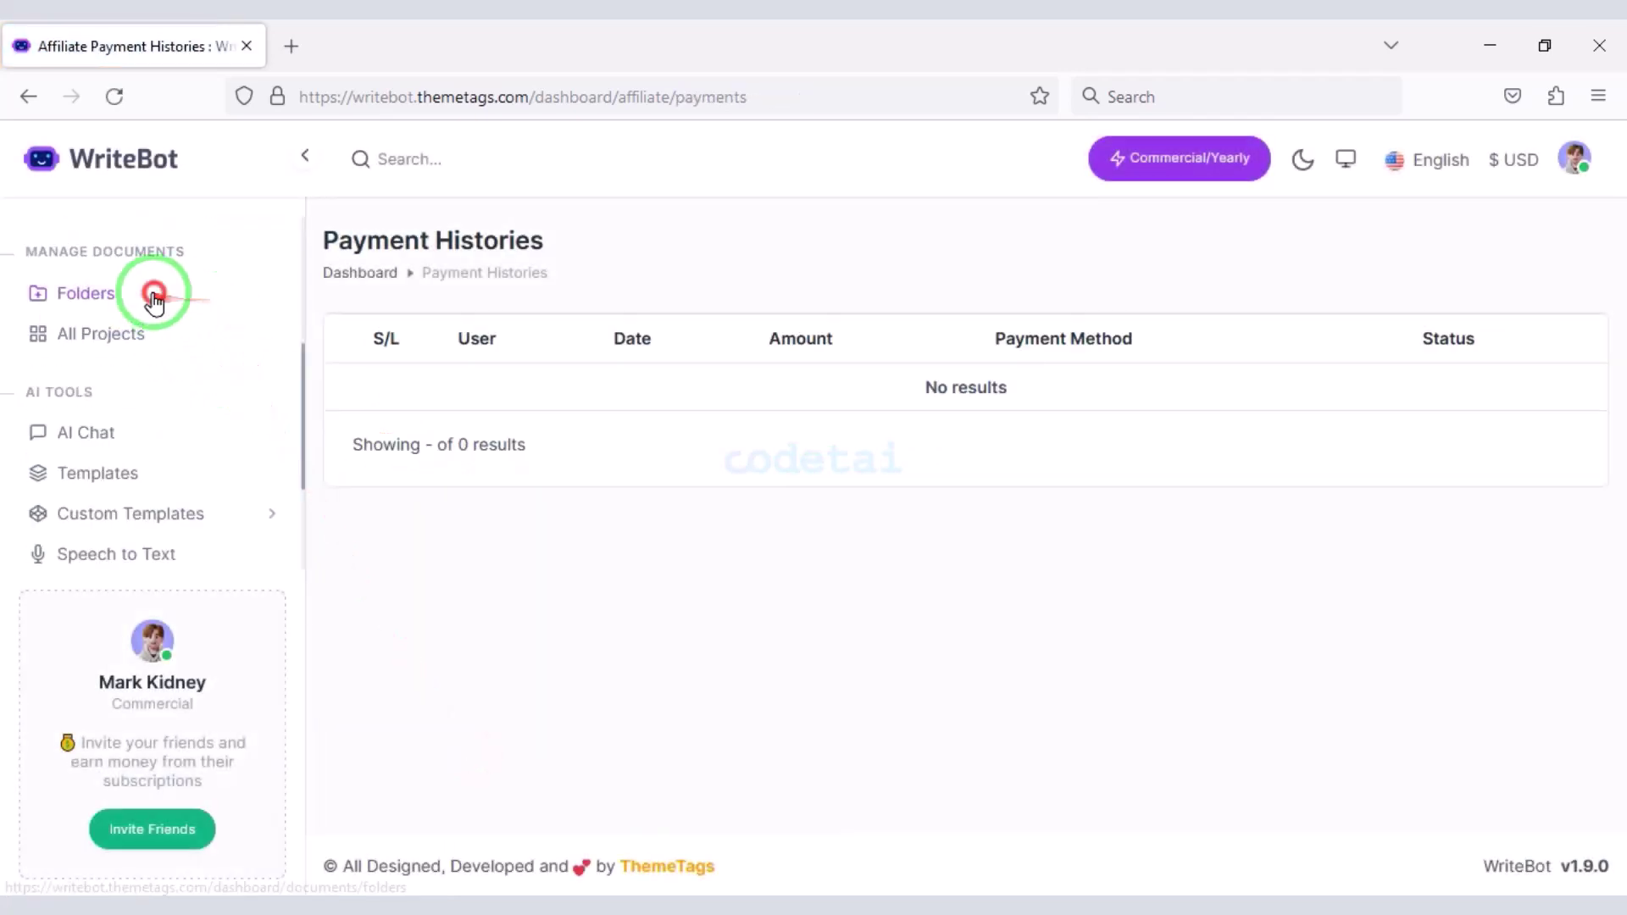
# - Browse the test folder's 4 projects and choose AI Chat from the first project's actions
pyautogui.click(154, 298)
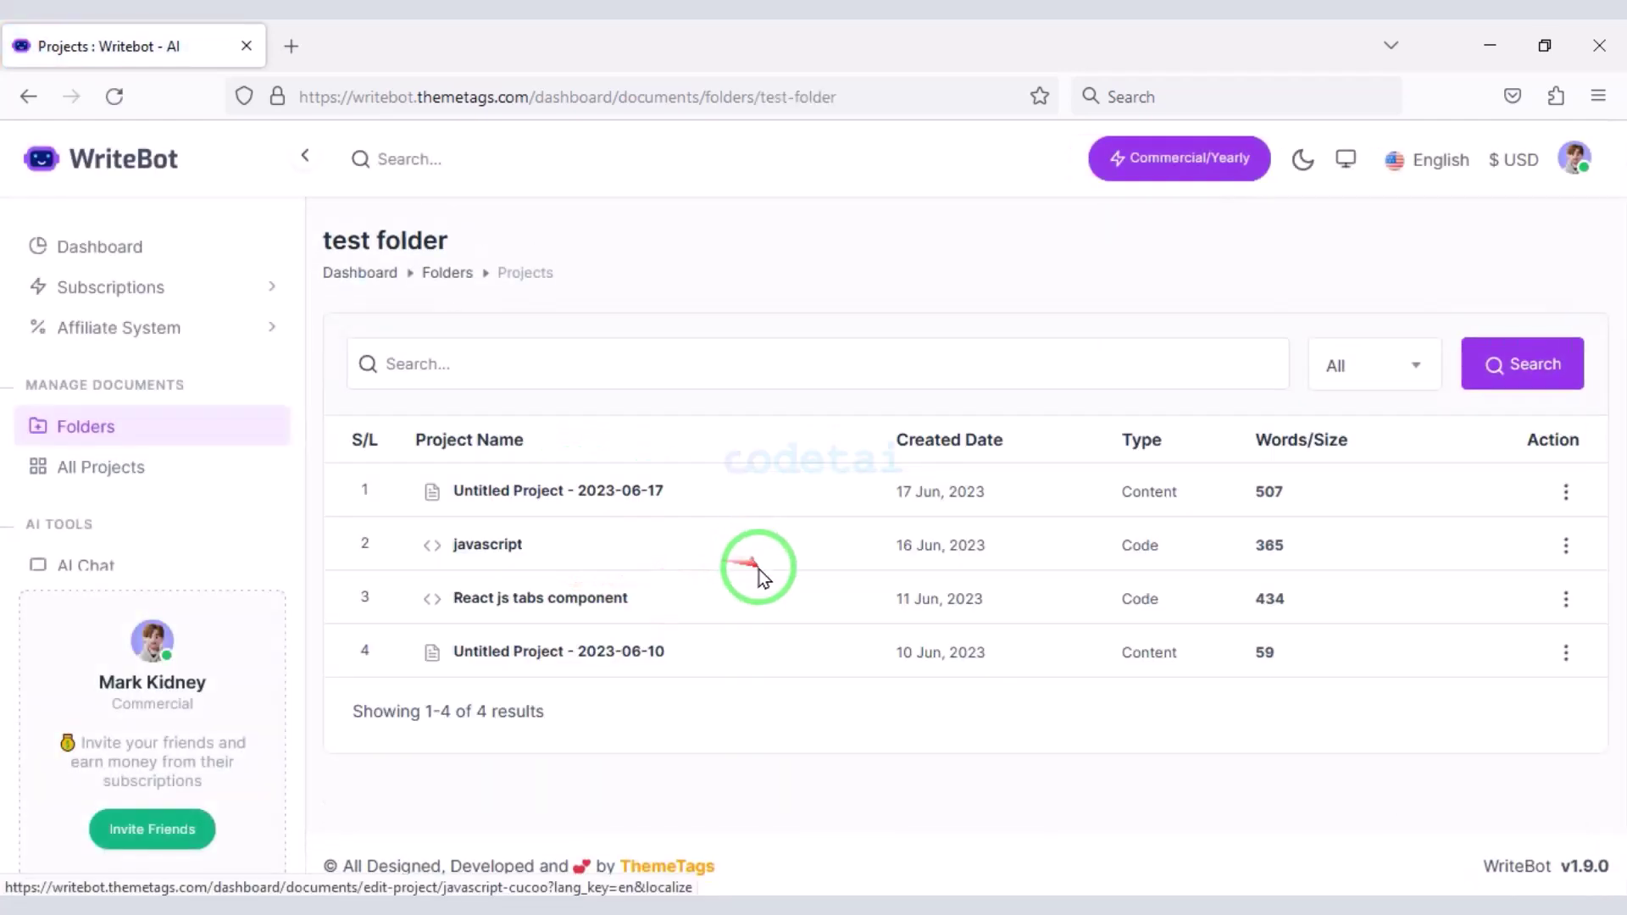
pyautogui.scroll(-2, 203, 381)
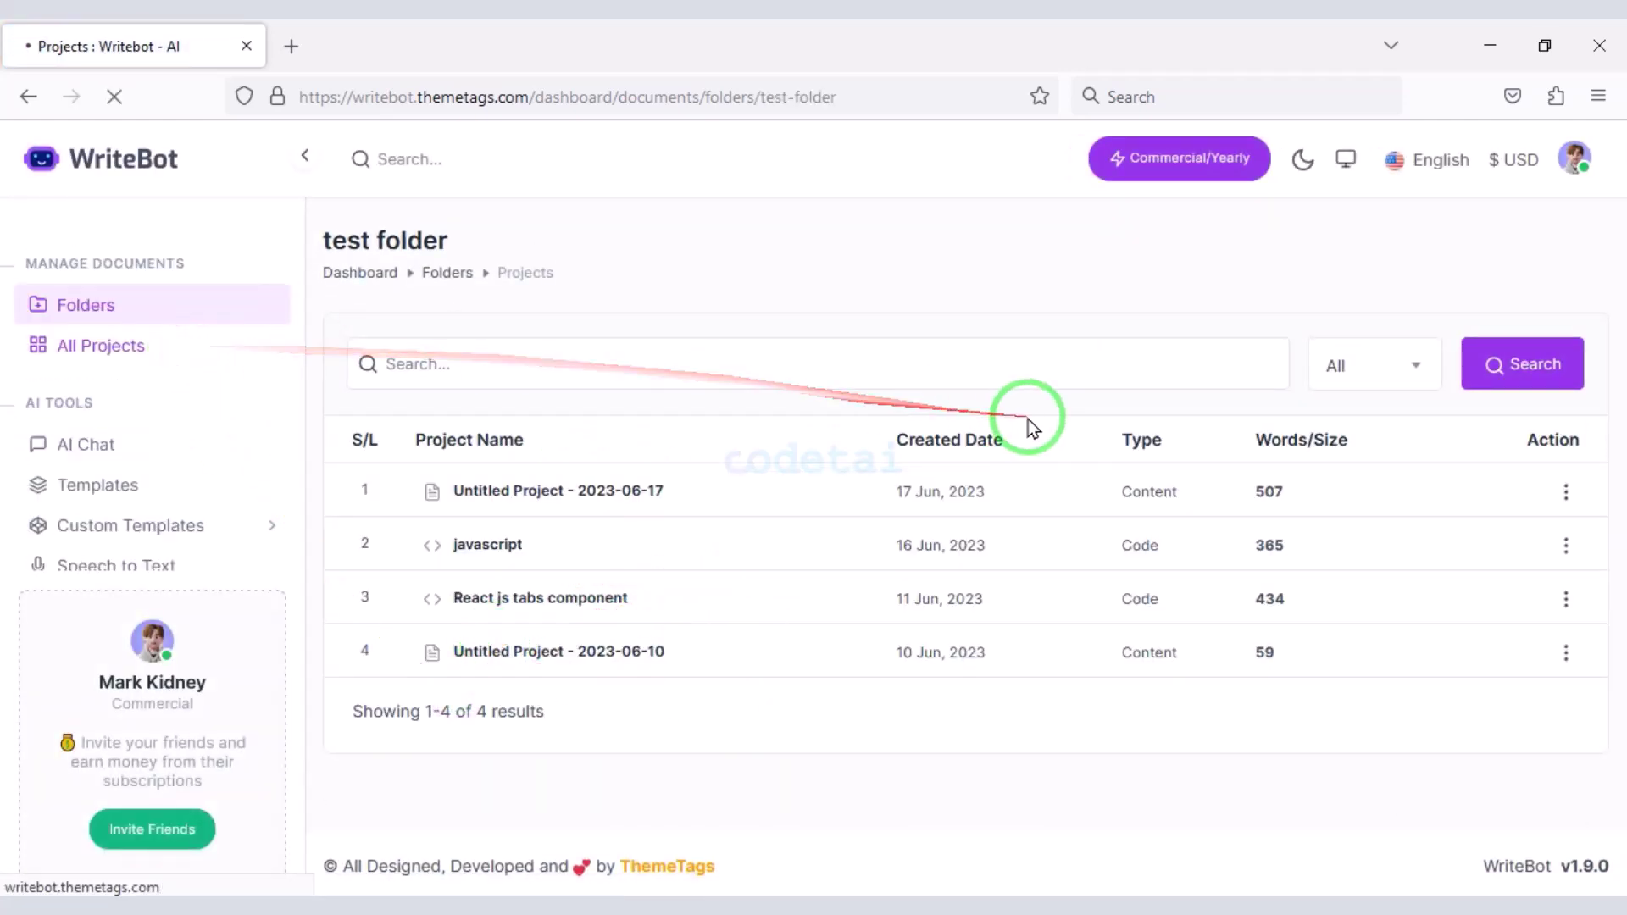
pyautogui.scroll(-5, 1170, 661)
pyautogui.scroll(5, 1440, 509)
pyautogui.click(1554, 496)
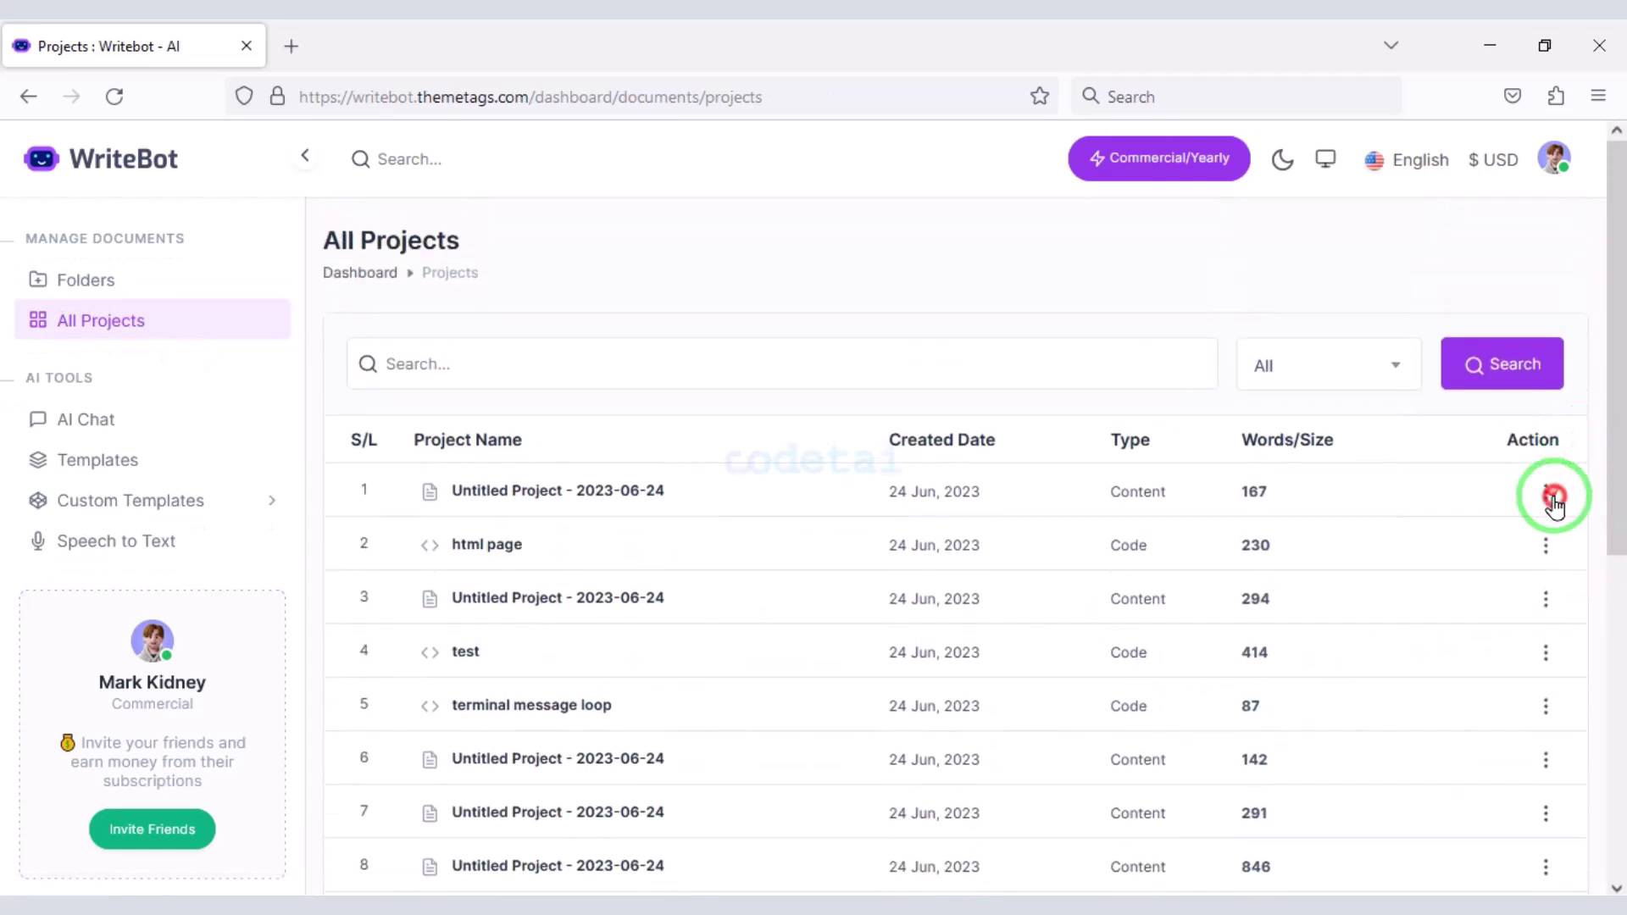
pyautogui.click(614, 583)
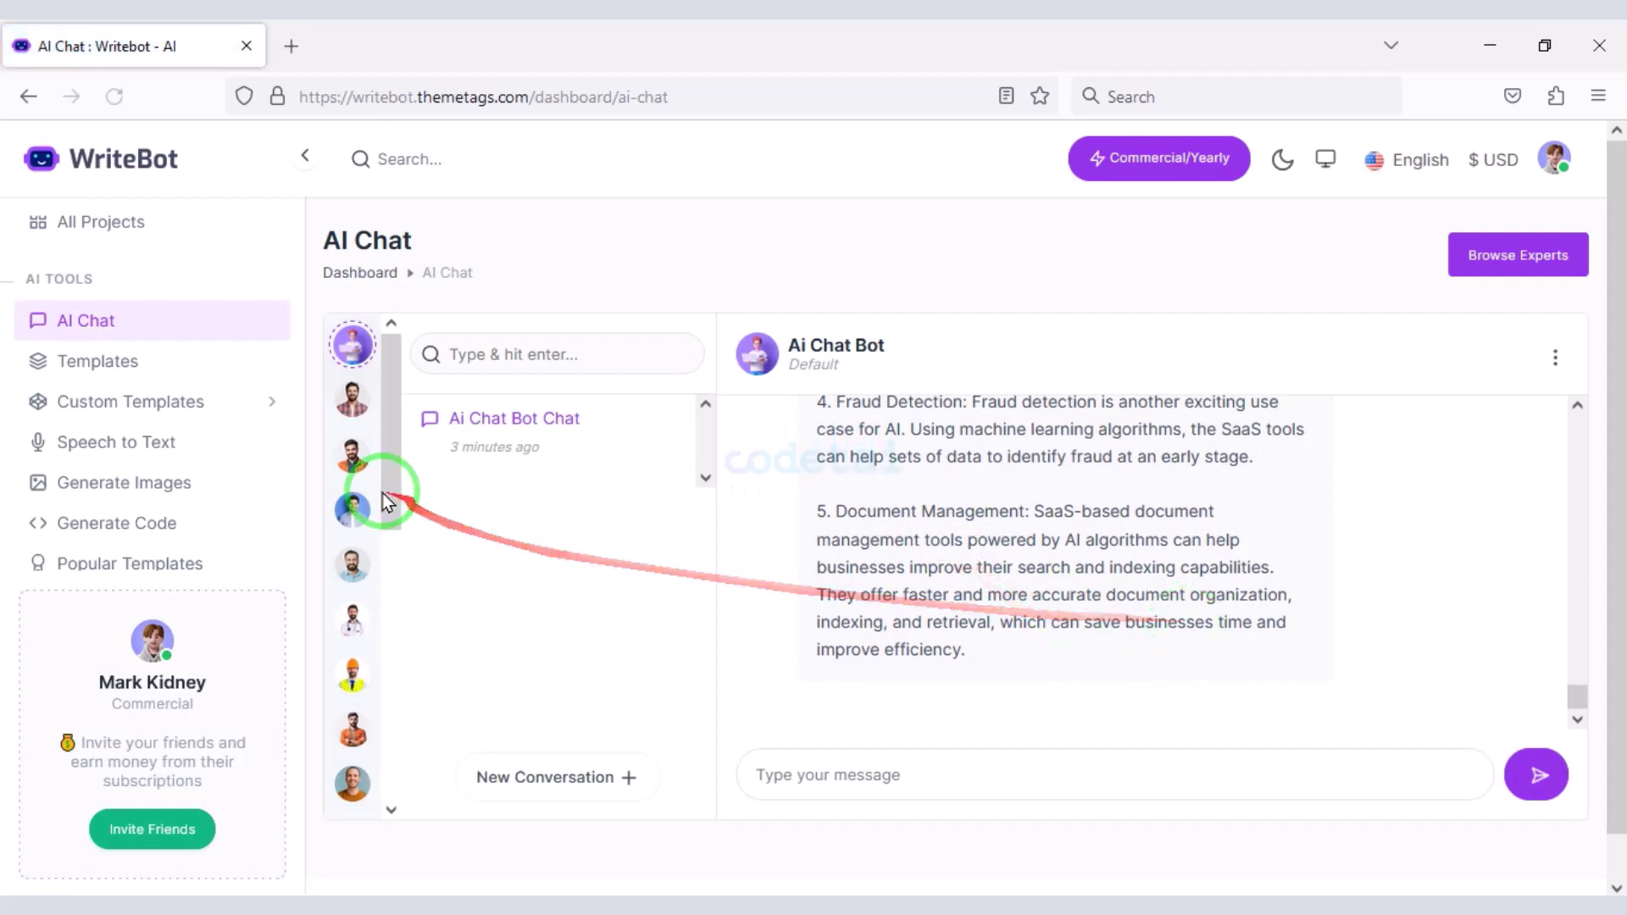
# - Switch through the expert chat bots and start a new Accountant expert conversation
pyautogui.click(356, 507)
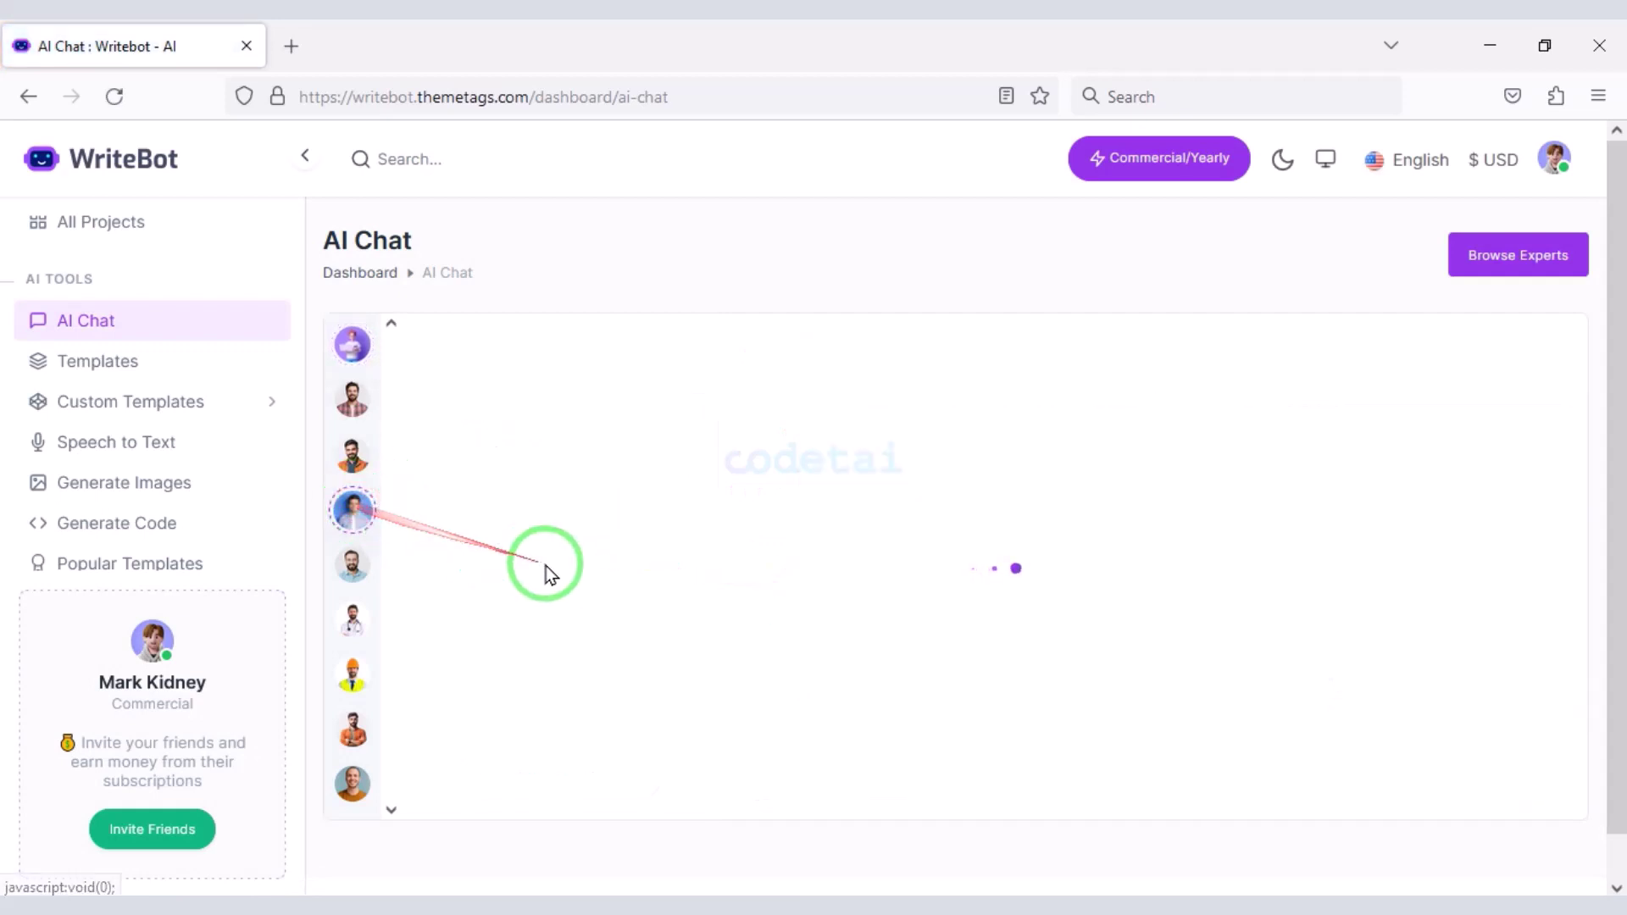
pyautogui.click(374, 575)
pyautogui.click(555, 777)
pyautogui.click(969, 781)
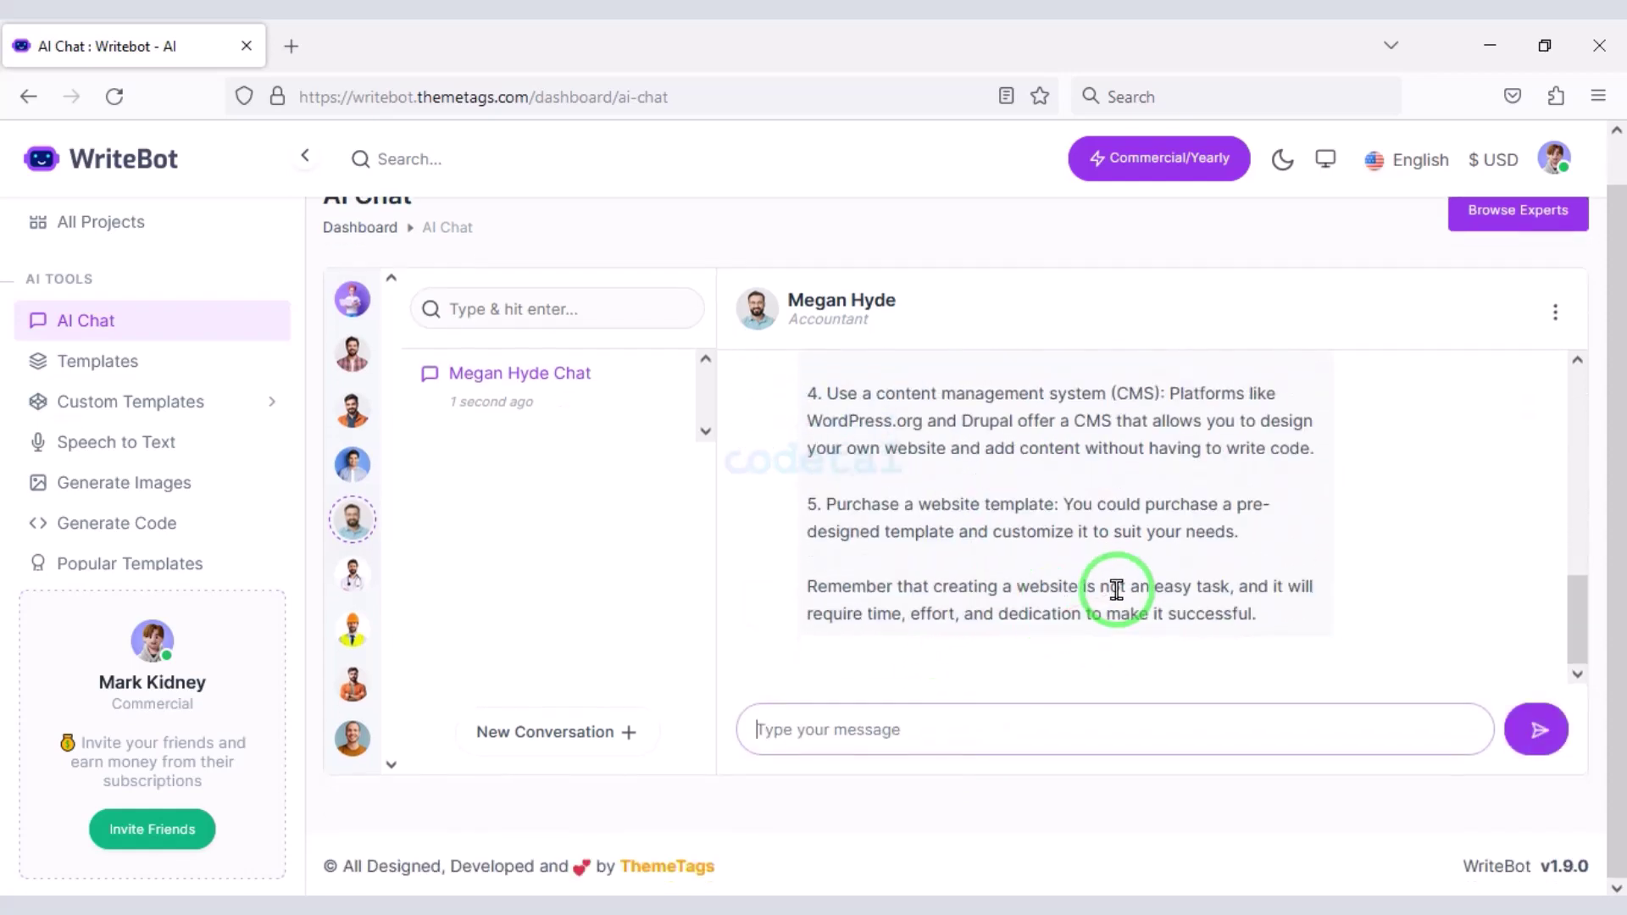
pyautogui.scroll(3, 1116, 590)
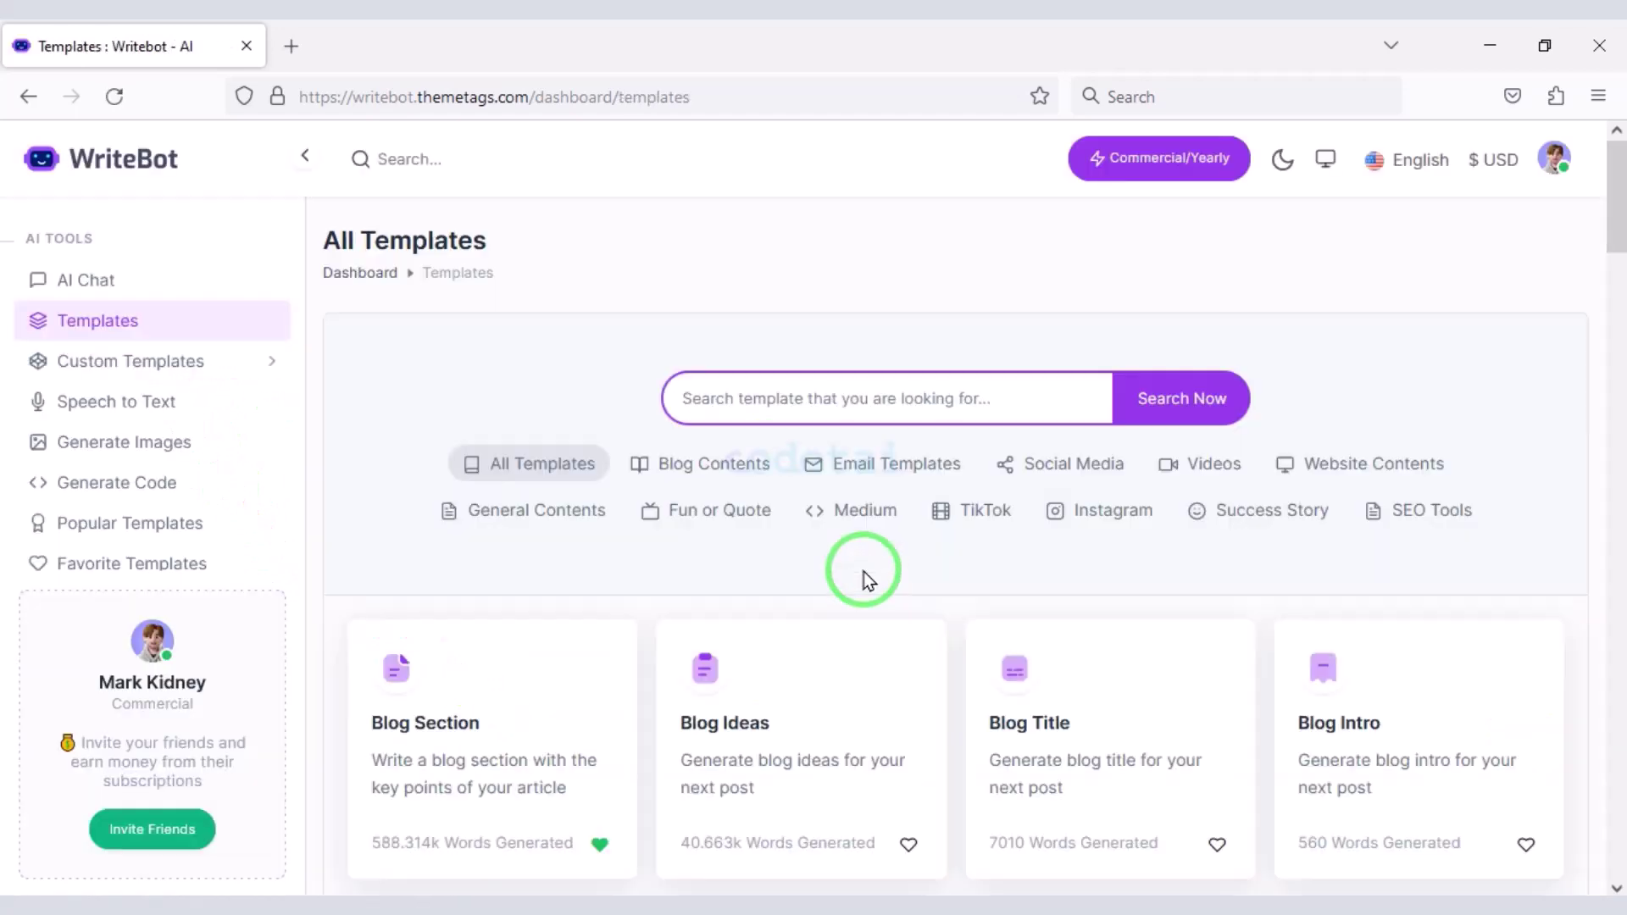
# - Filter templates by Email, Website, SEO Tools, Blog and General Contents categories
pyautogui.scroll(-2, 860, 571)
pyautogui.click(886, 341)
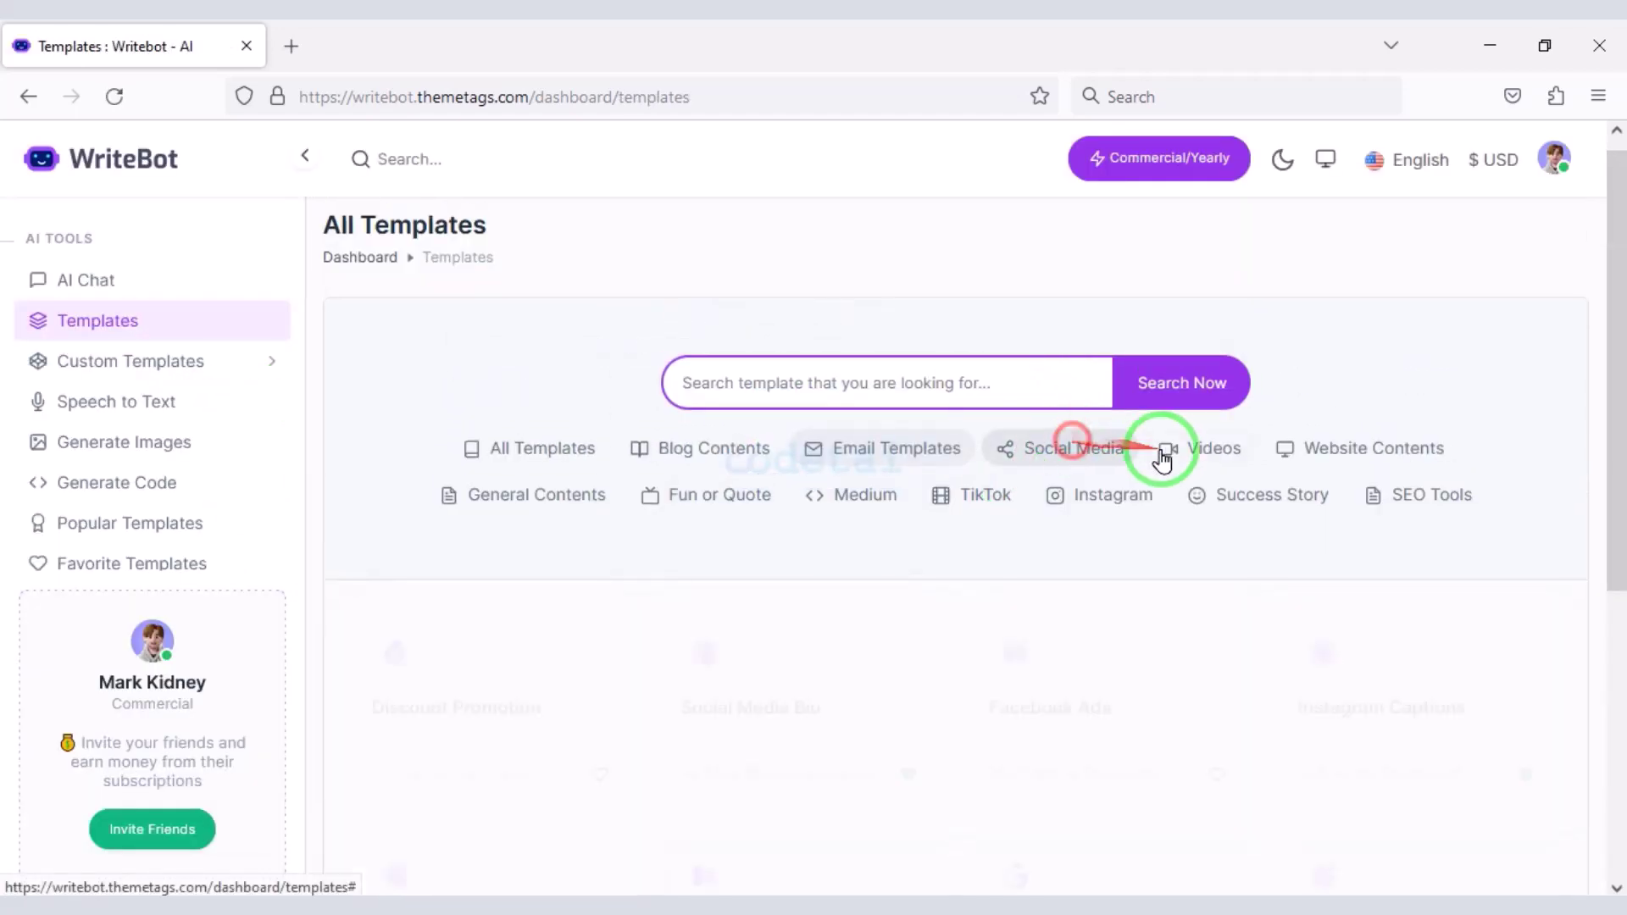
pyautogui.click(1339, 444)
pyautogui.click(1429, 438)
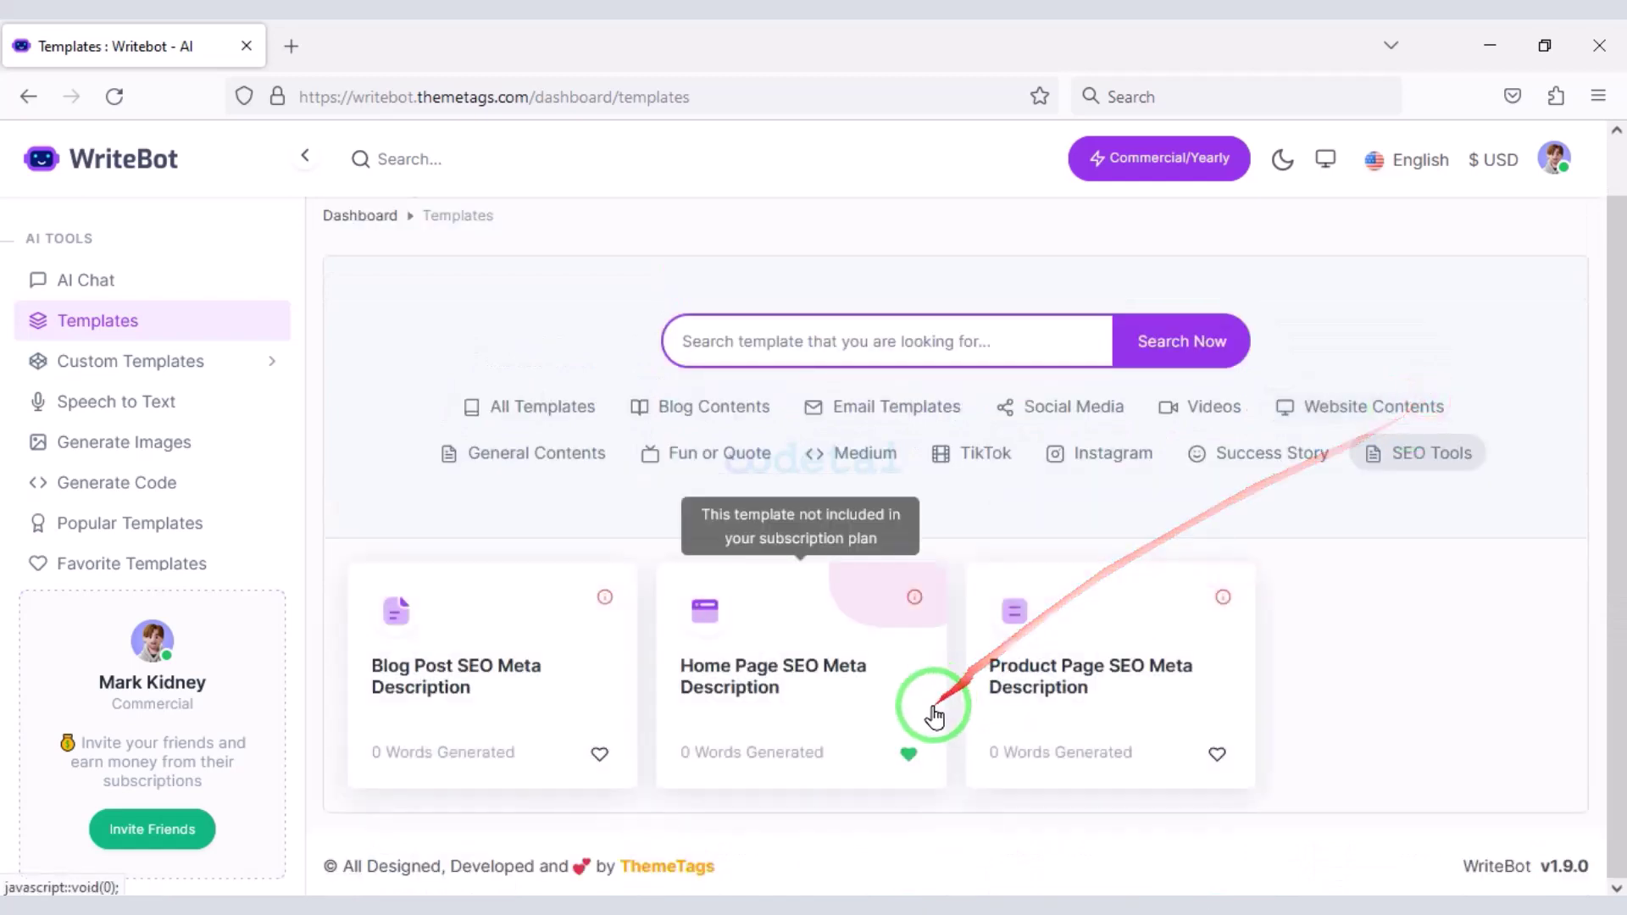
pyautogui.click(651, 410)
pyautogui.scroll(-5, 957, 772)
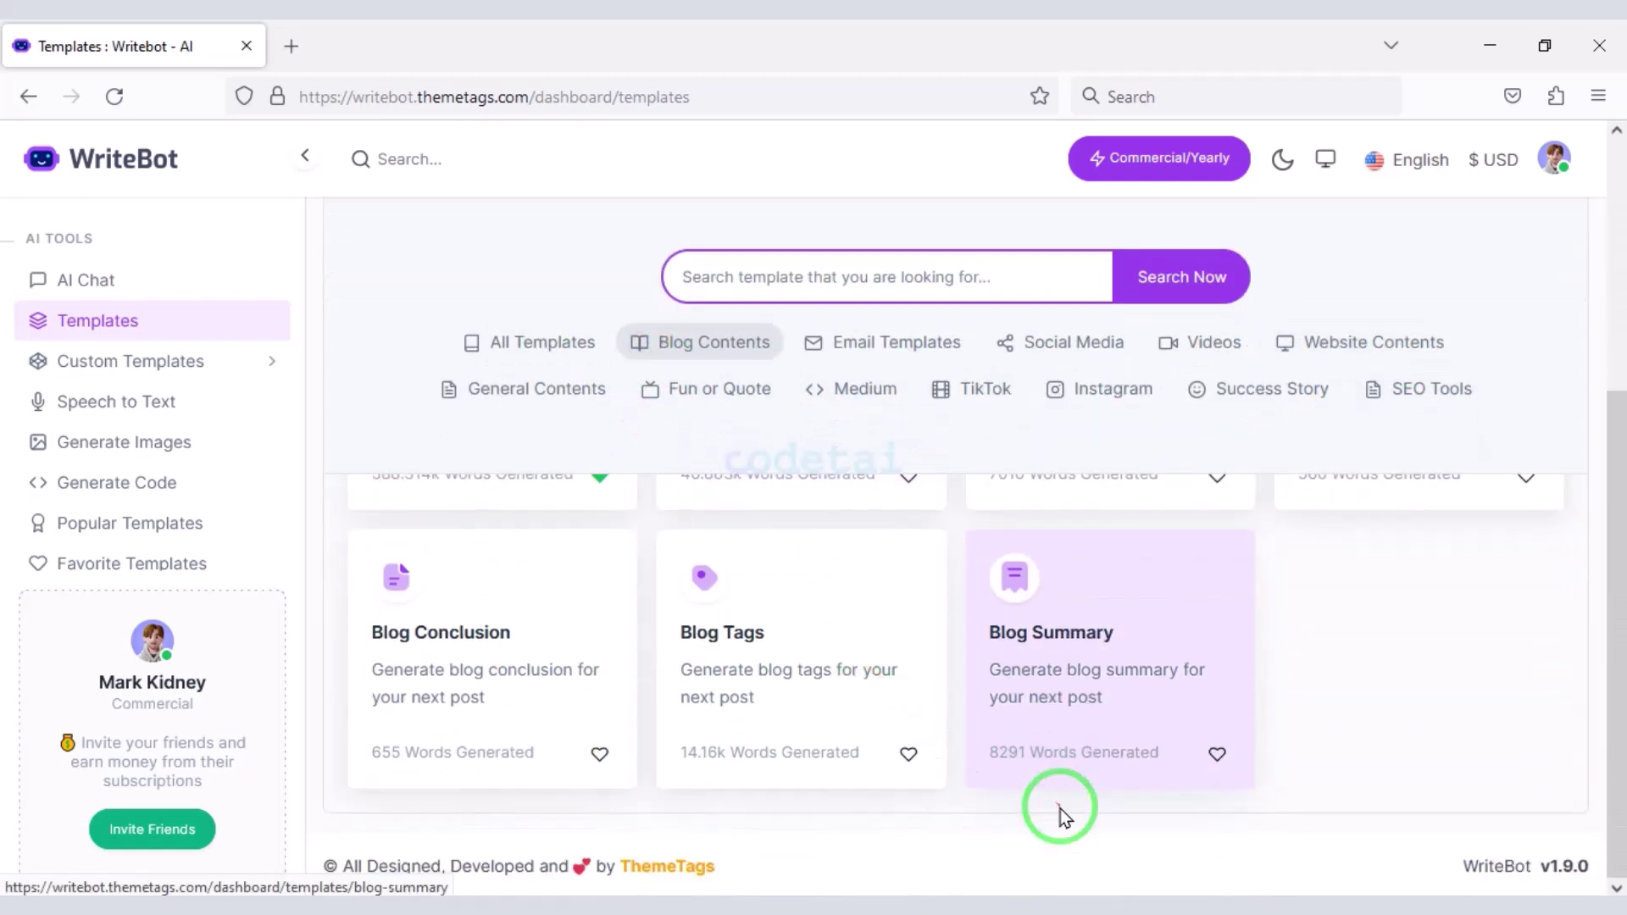
pyautogui.click(530, 388)
# - Generate an Article Generator article titled 'how to make website' and expand Advance Options
pyautogui.click(479, 581)
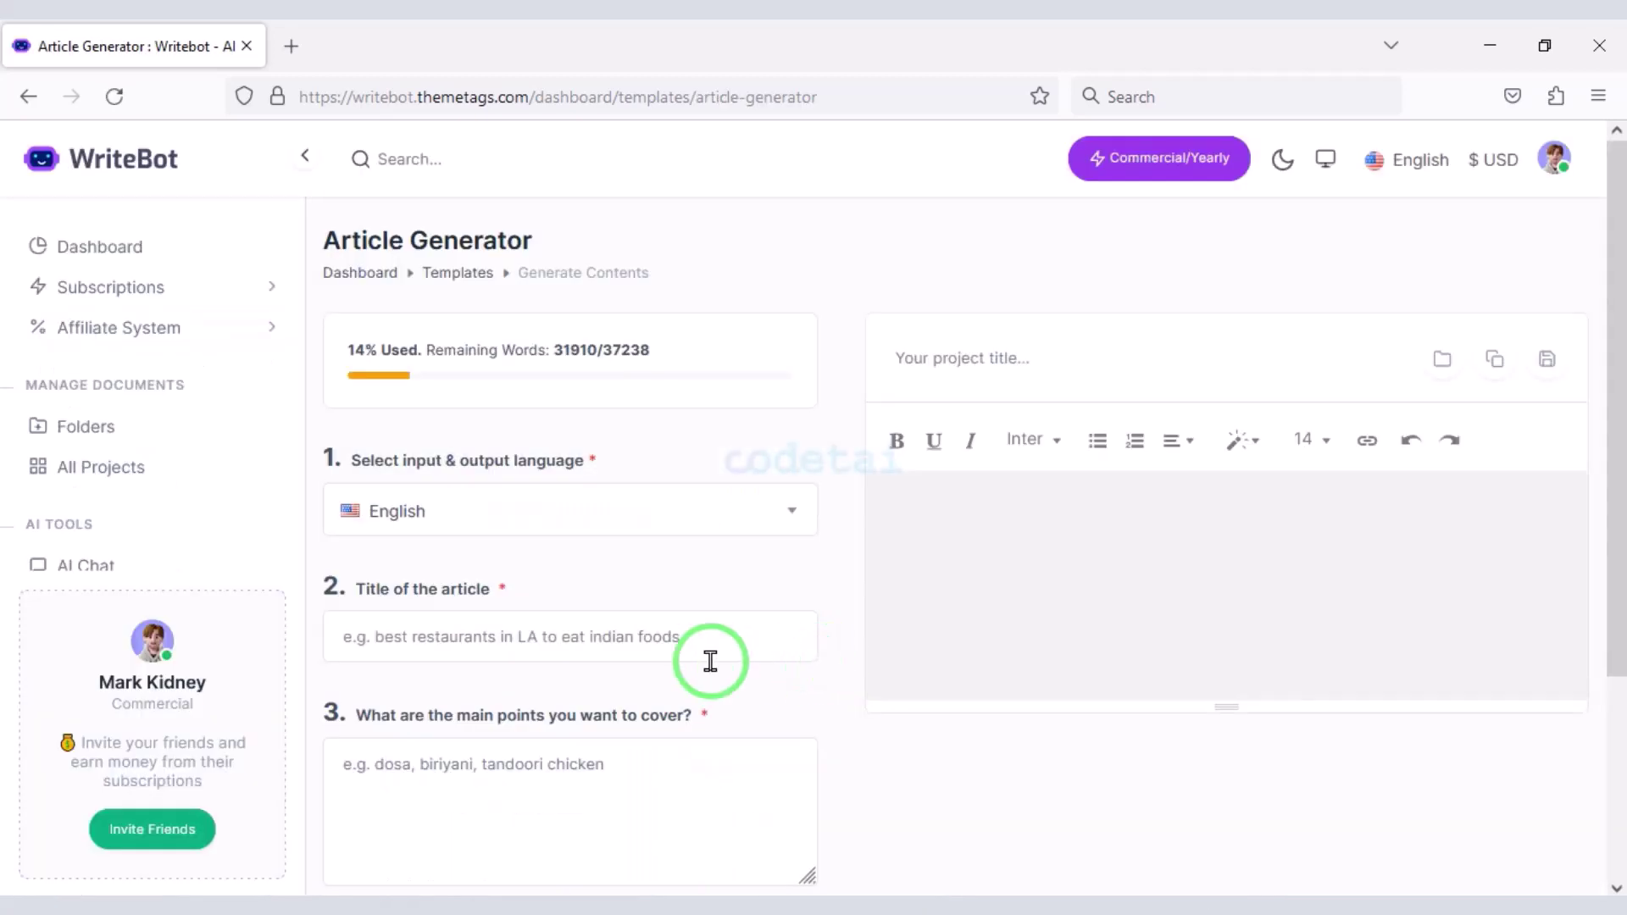
pyautogui.scroll(-2, 708, 661)
pyautogui.click(563, 515)
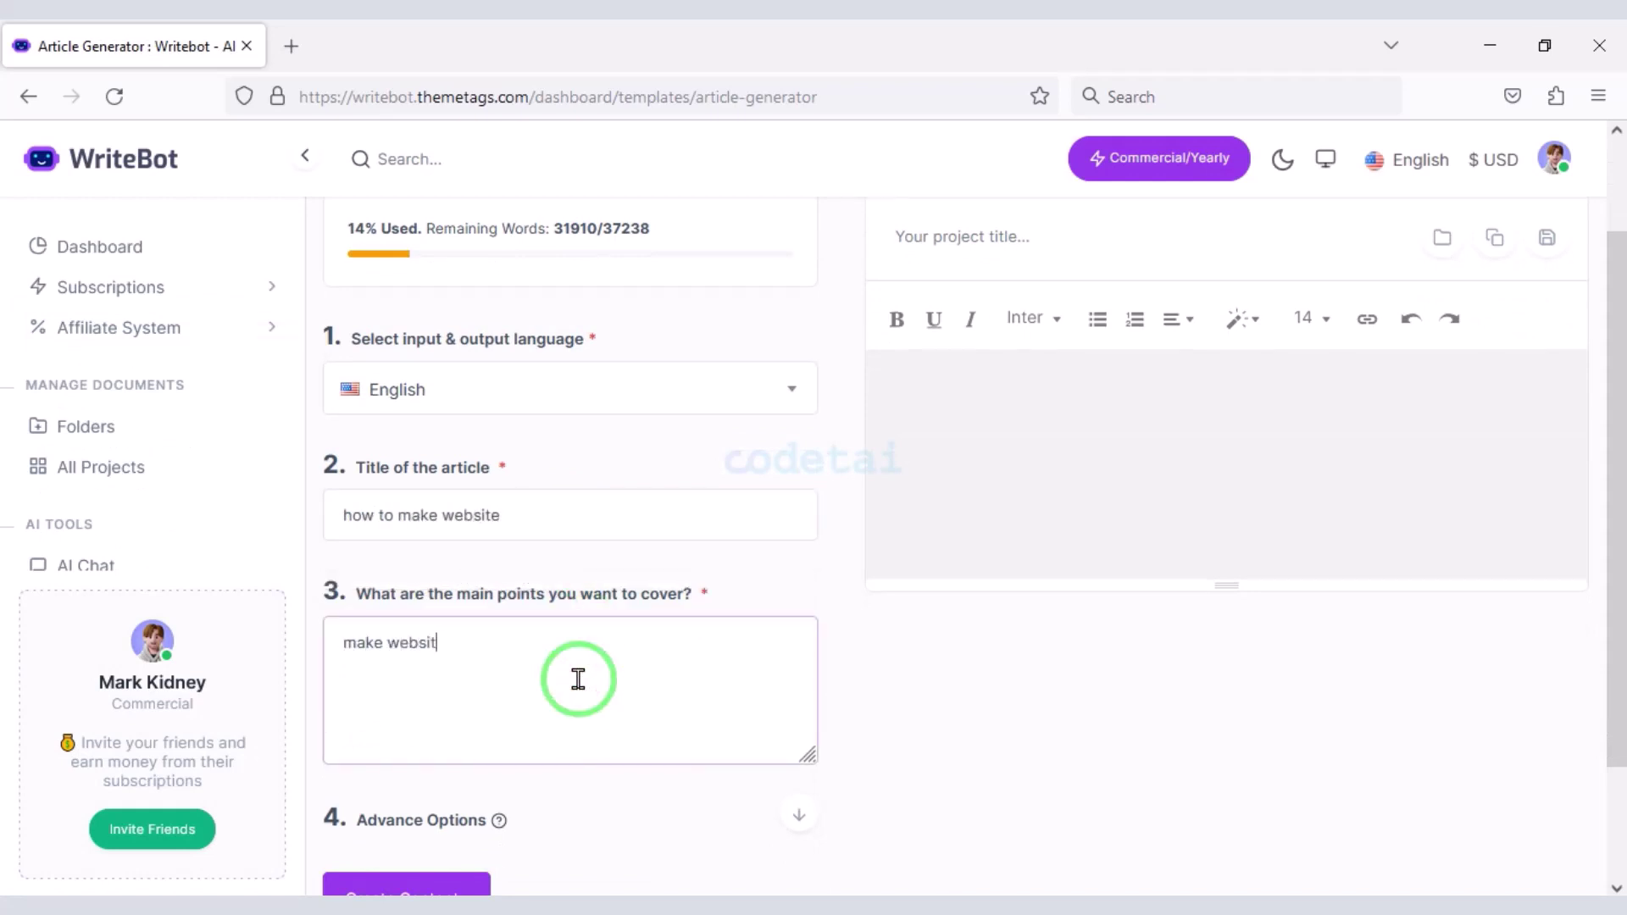
pyautogui.write('bsite')
pyautogui.click(423, 882)
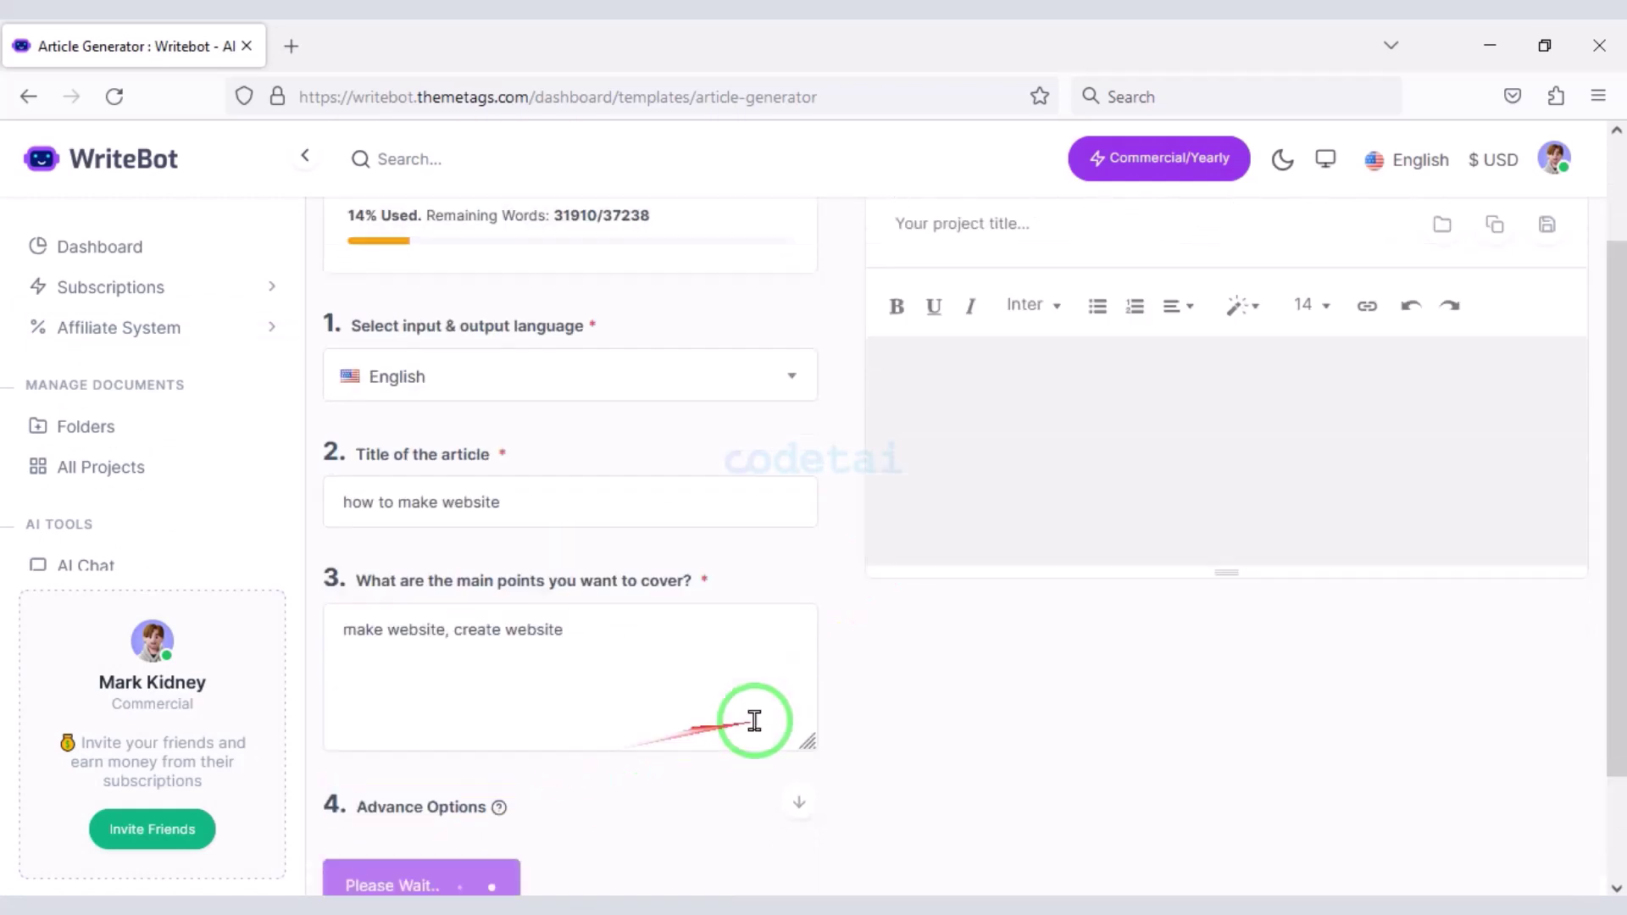
pyautogui.scroll(-2, 610, 711)
pyautogui.click(476, 698)
pyautogui.scroll(-3, 719, 715)
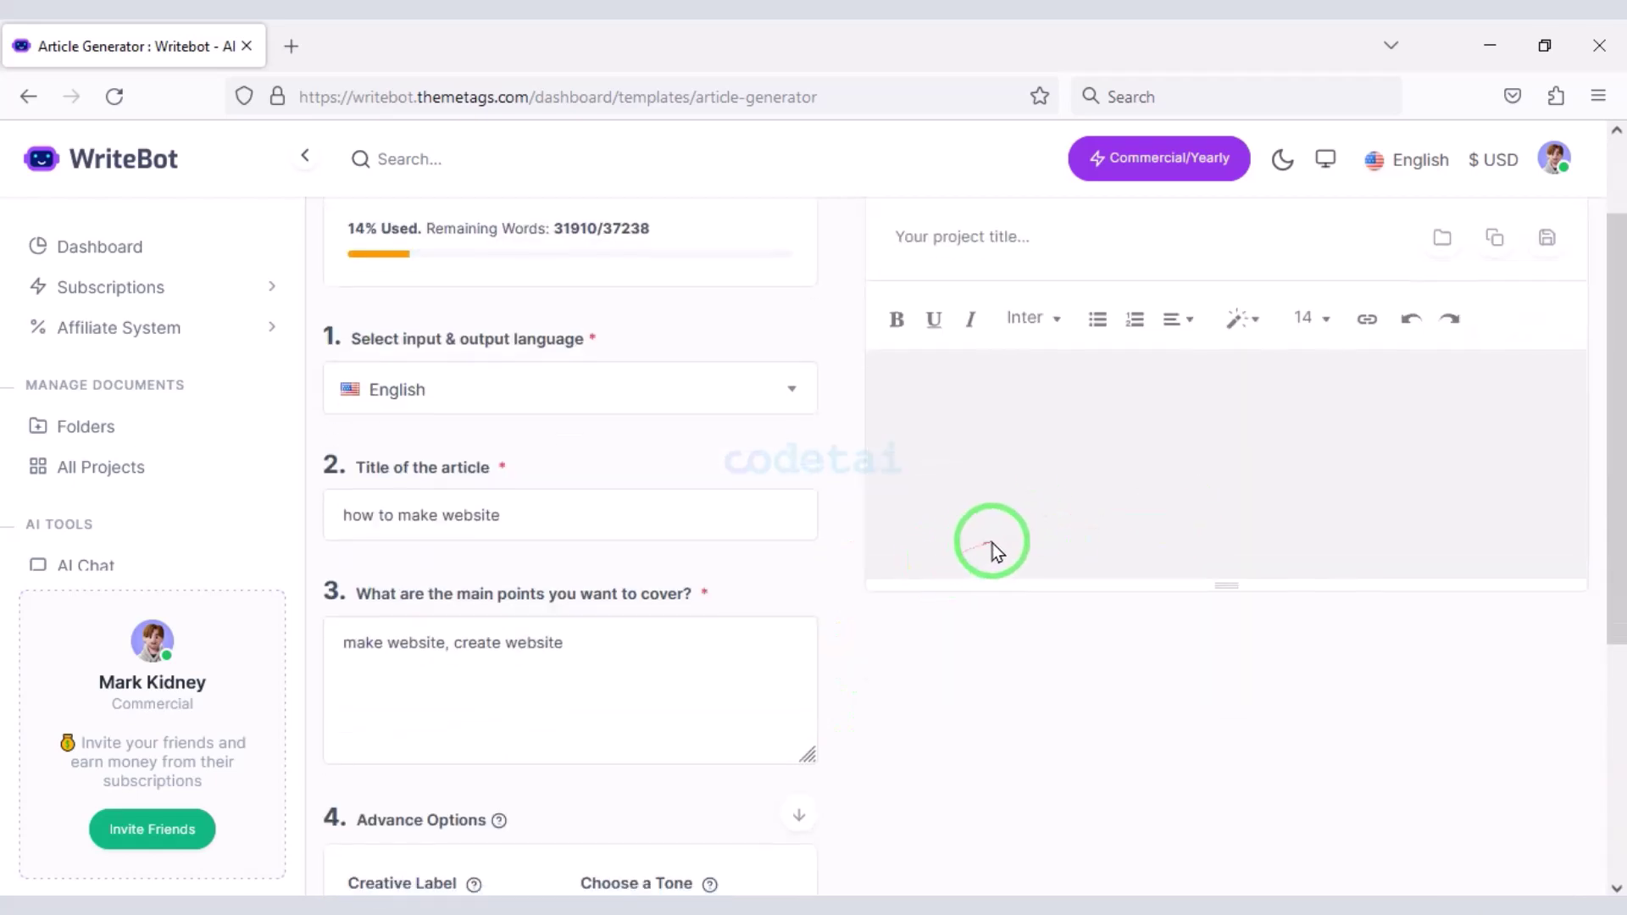
pyautogui.scroll(-10, 1085, 506)
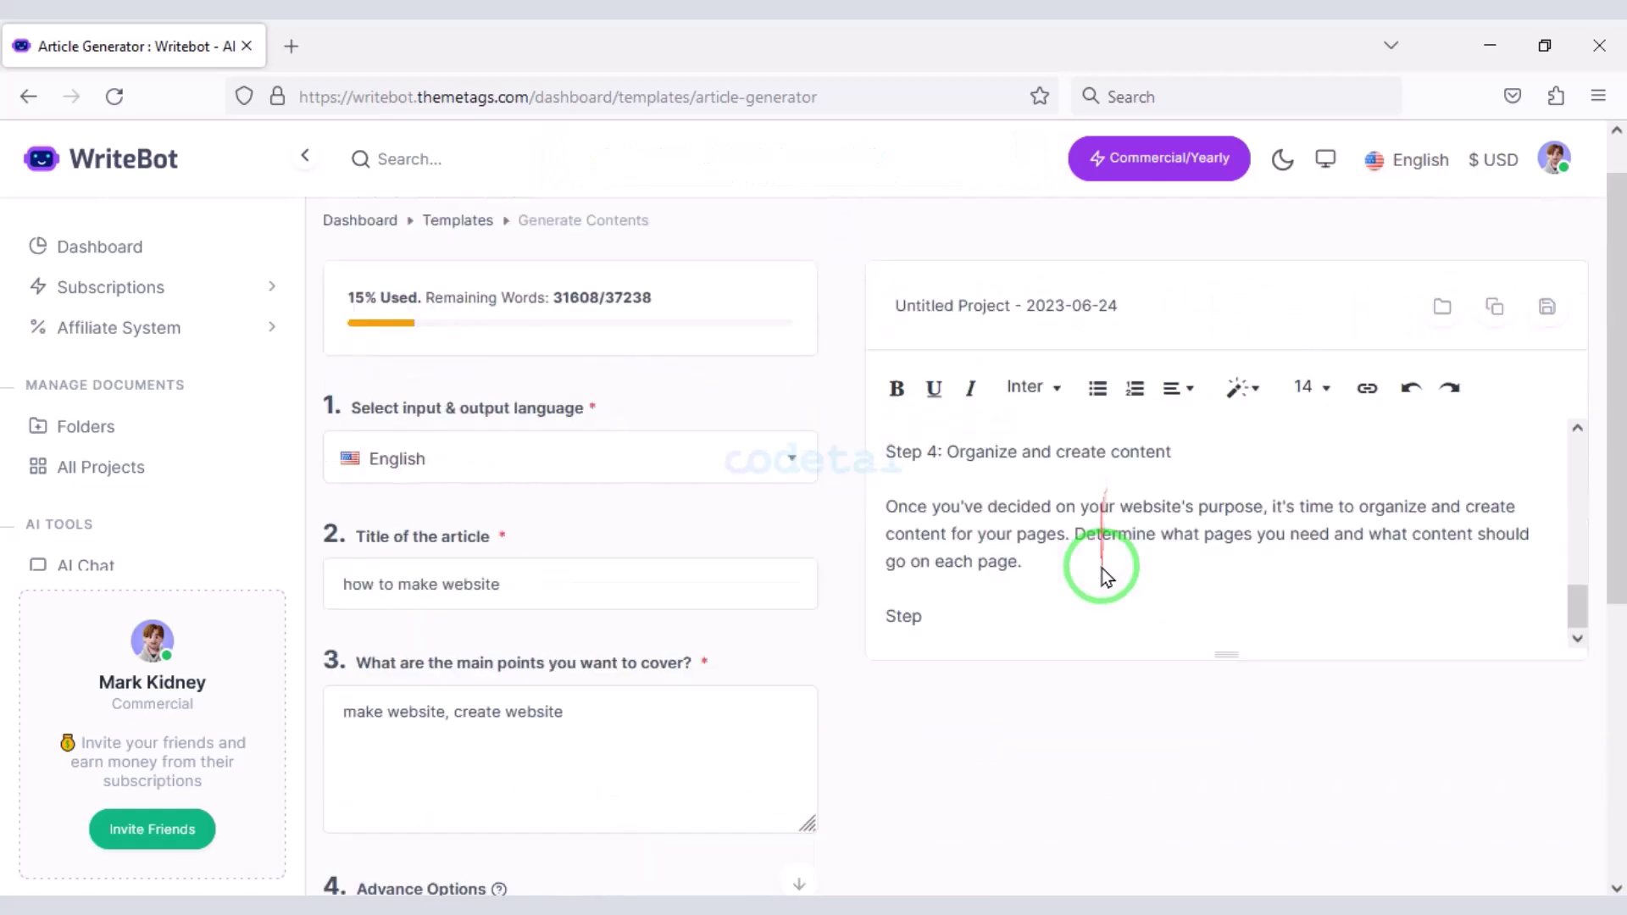
# - Expand Custom Templates, open All Templates and scroll through the Add Custom Template form
pyautogui.click(184, 327)
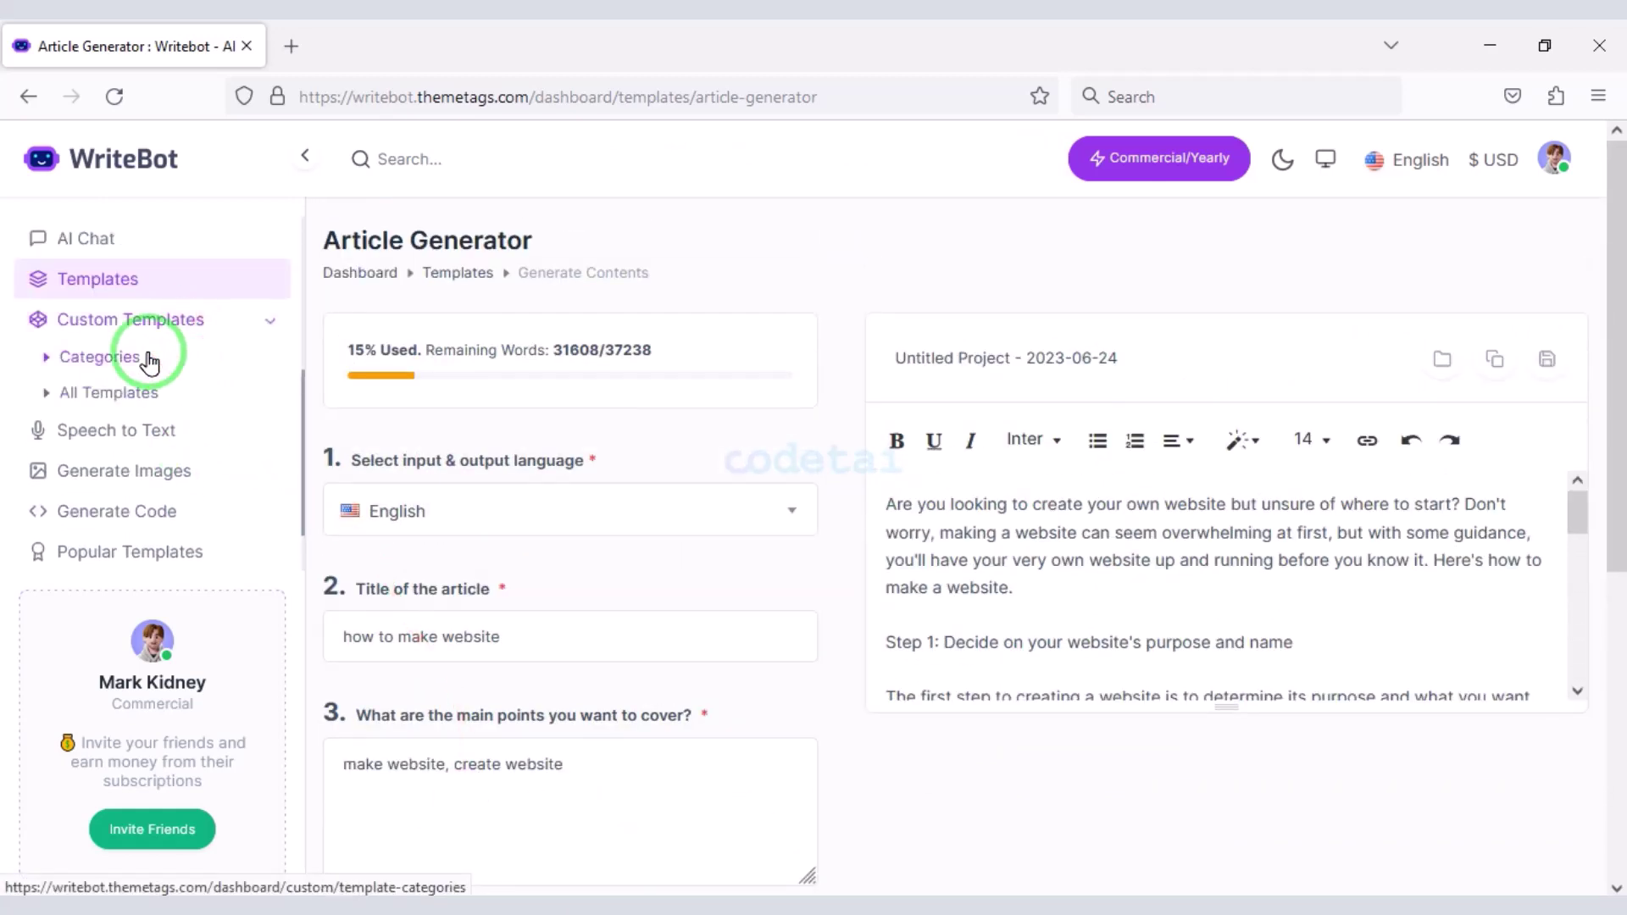
pyautogui.click(149, 390)
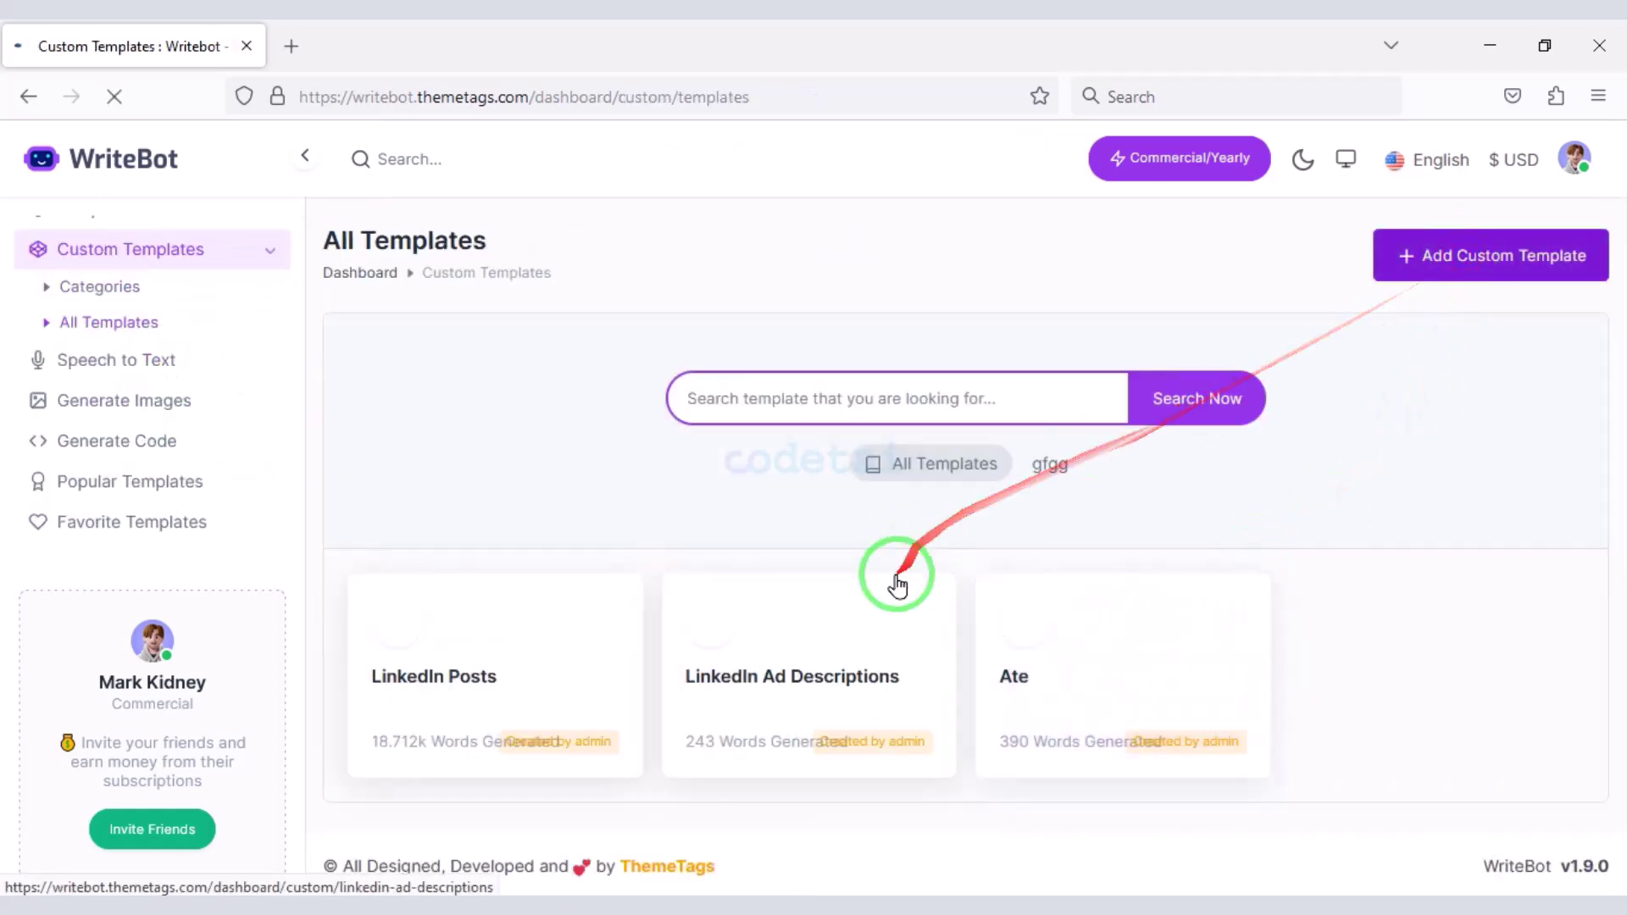
pyautogui.scroll(-8, 593, 652)
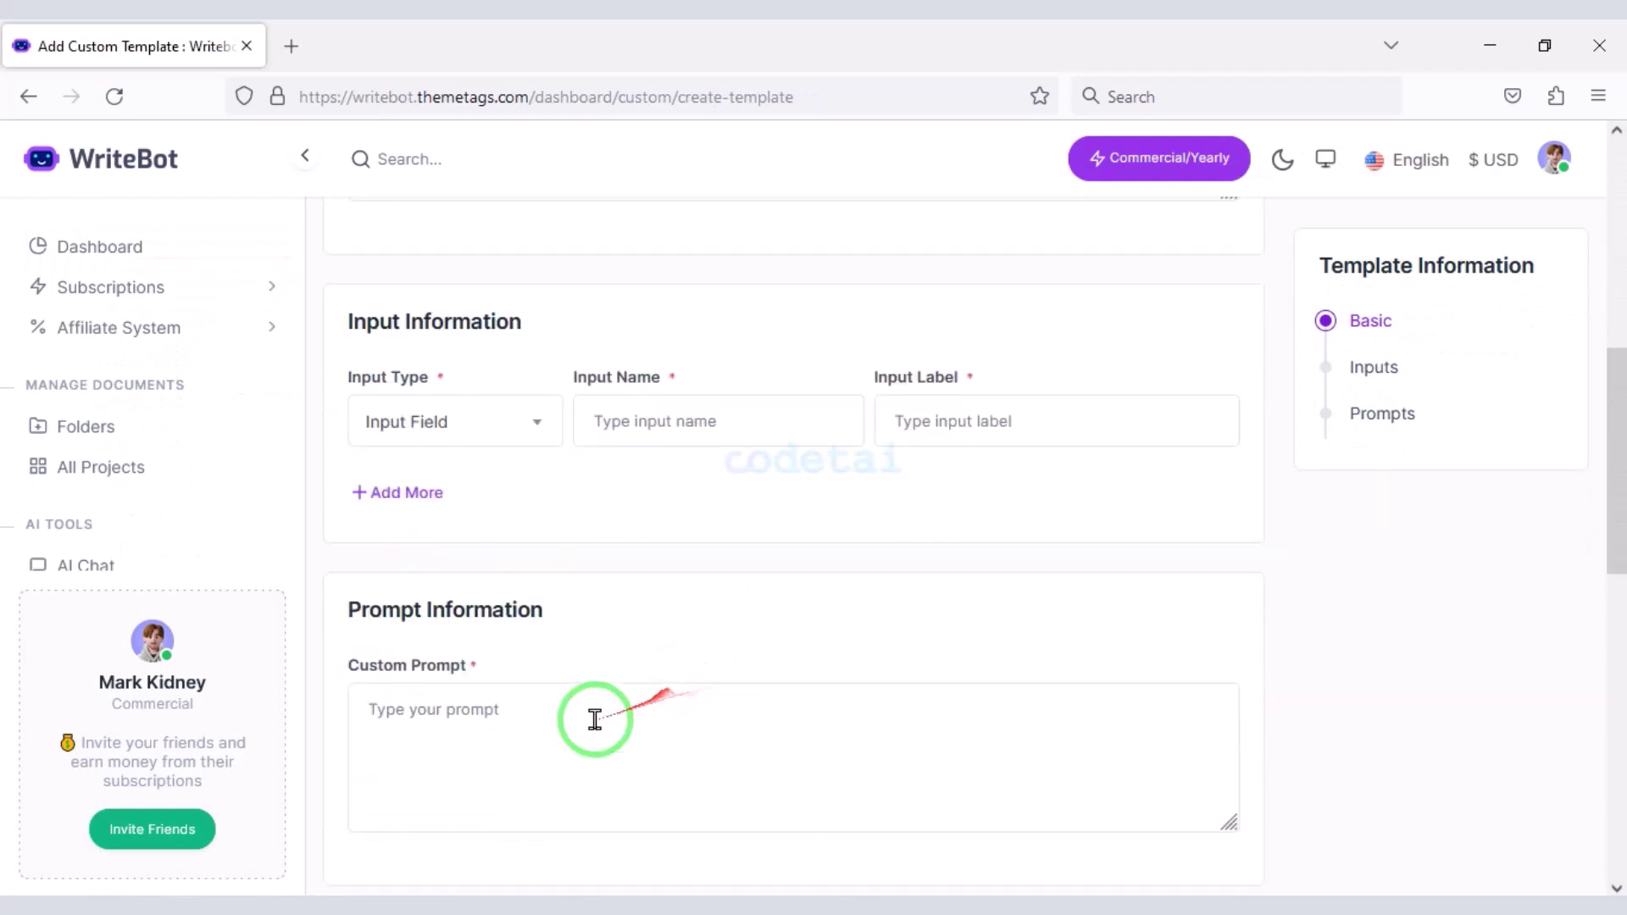
pyautogui.scroll(-4, 781, 766)
pyautogui.scroll(12, 780, 712)
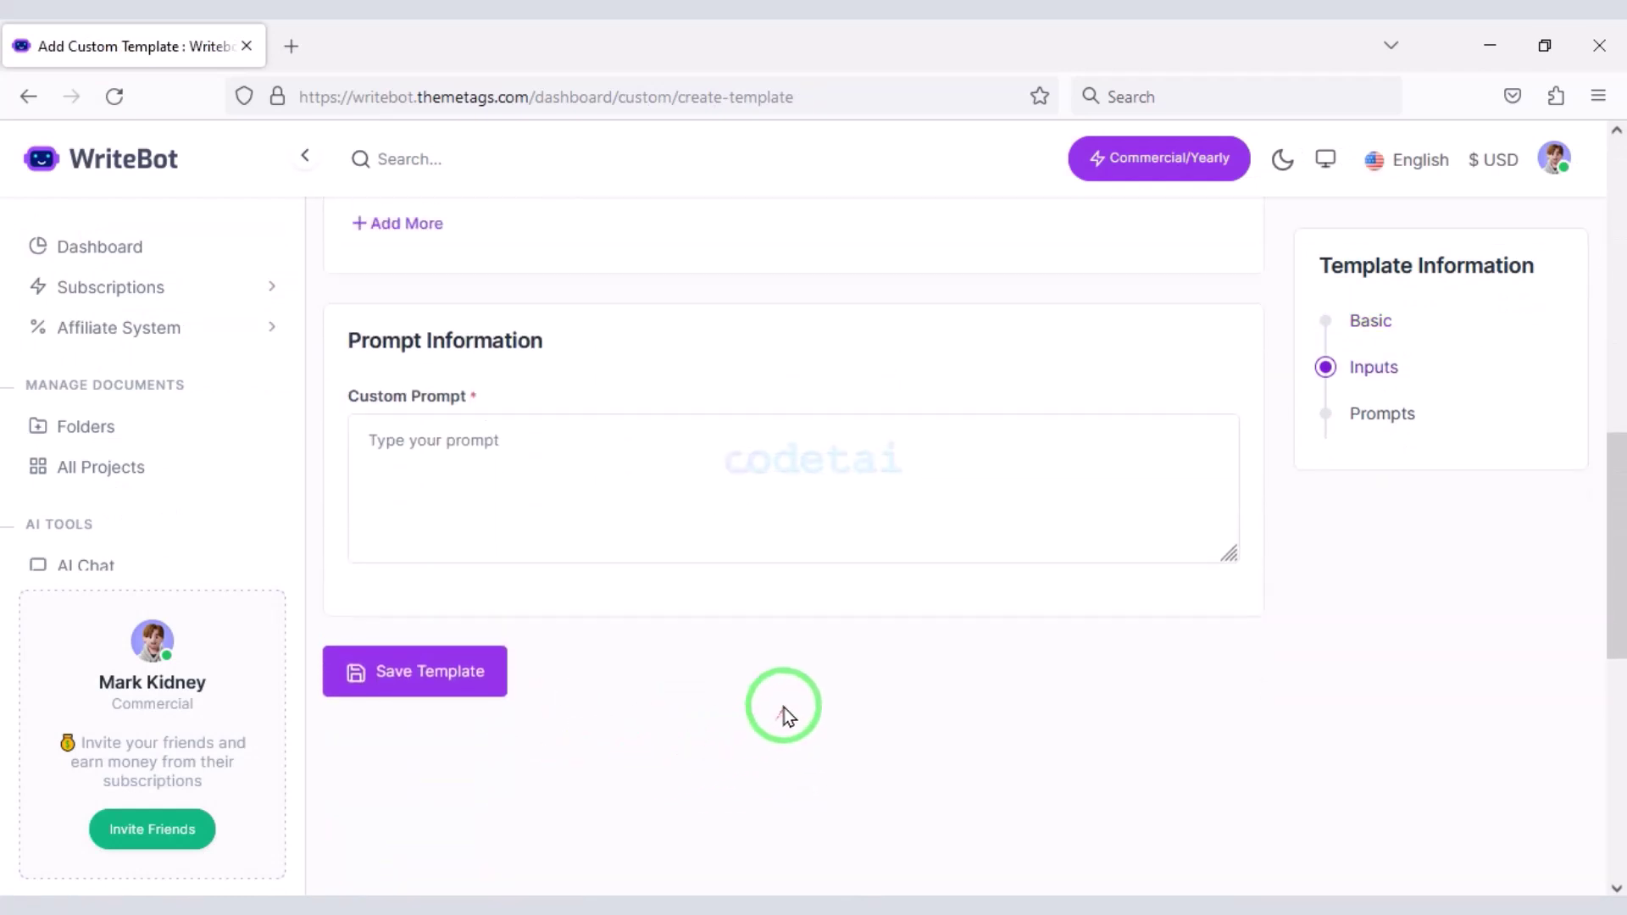
pyautogui.scroll(-5, 200, 402)
# - Open Speech to Text and review its empty title, audio upload and editor fields
pyautogui.click(200, 399)
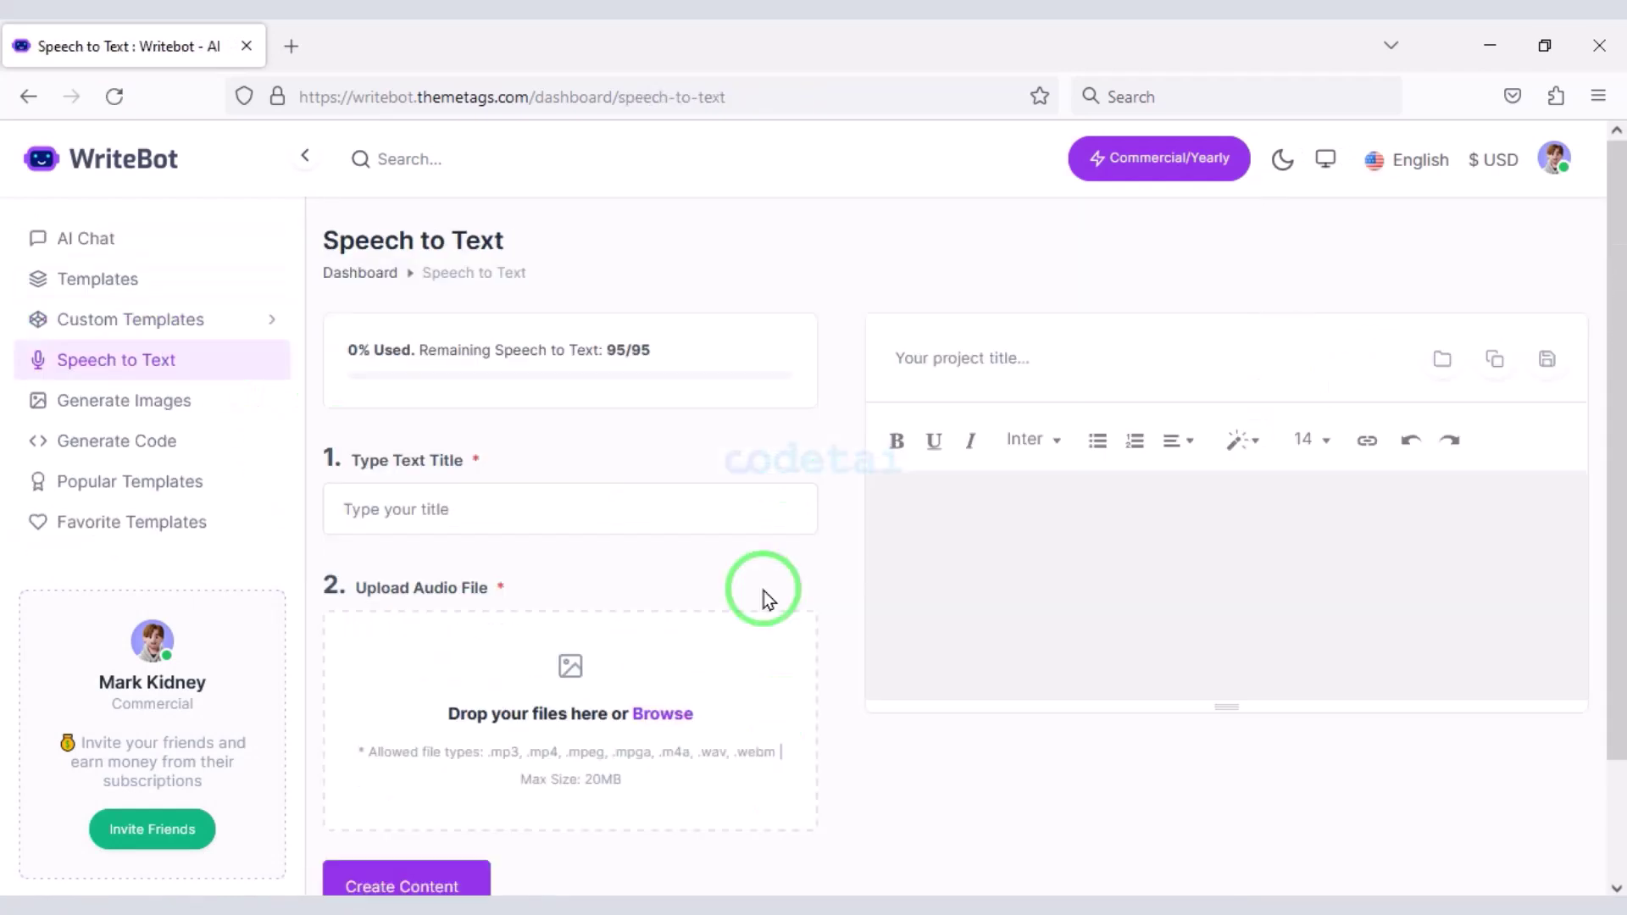
pyautogui.scroll(-2, 574, 636)
pyautogui.scroll(2, 737, 607)
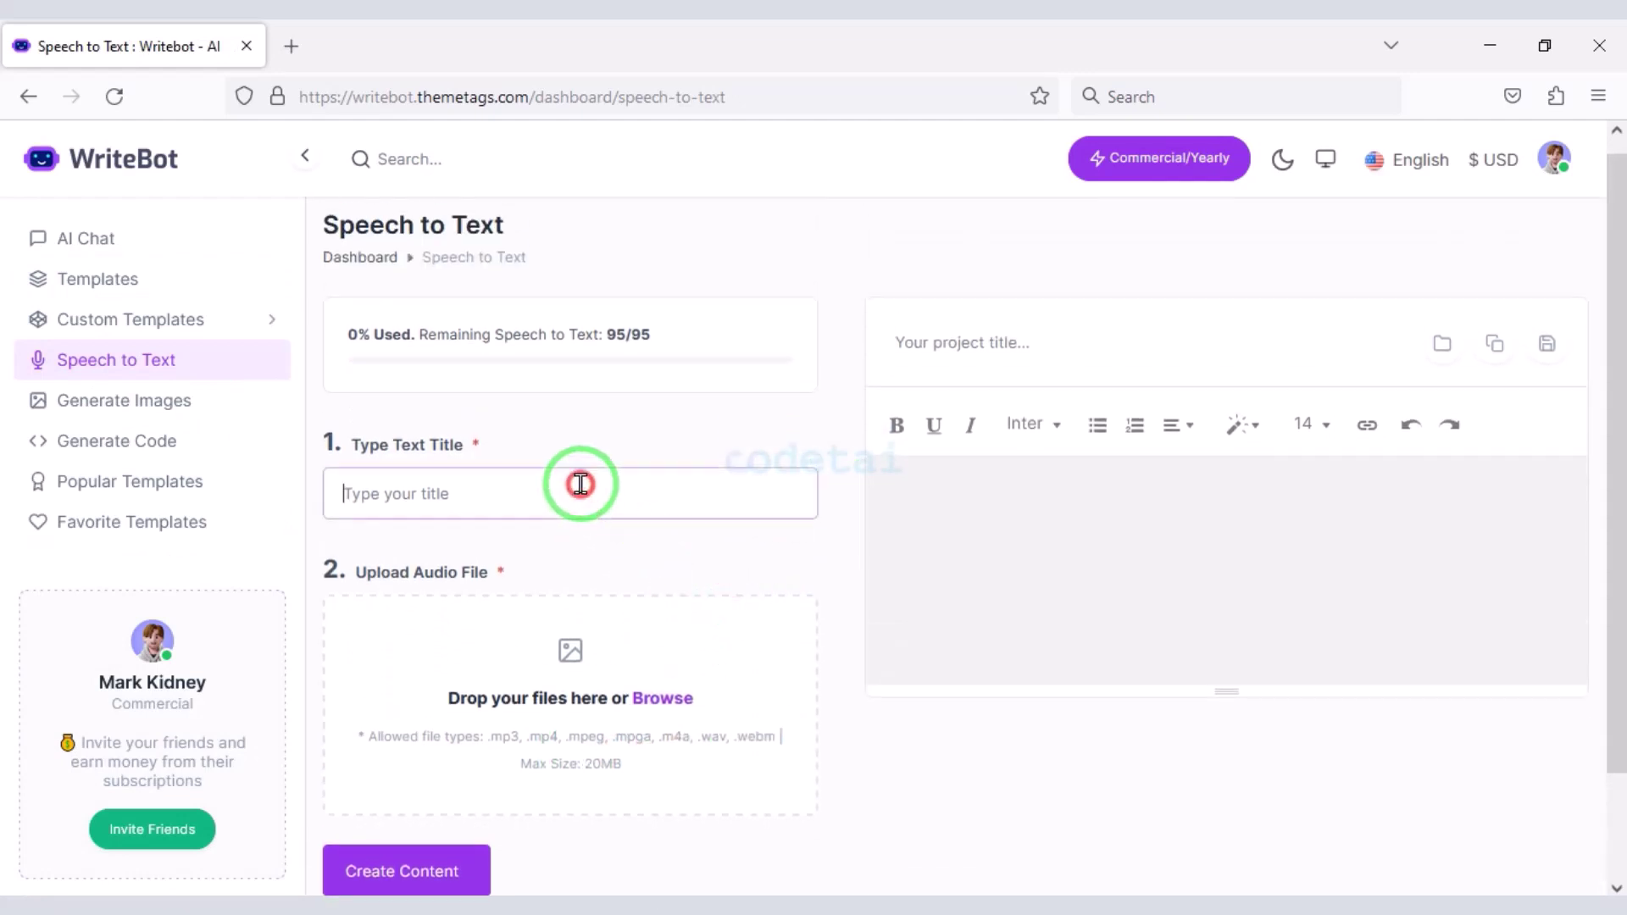
pyautogui.scroll(-2, 768, 522)
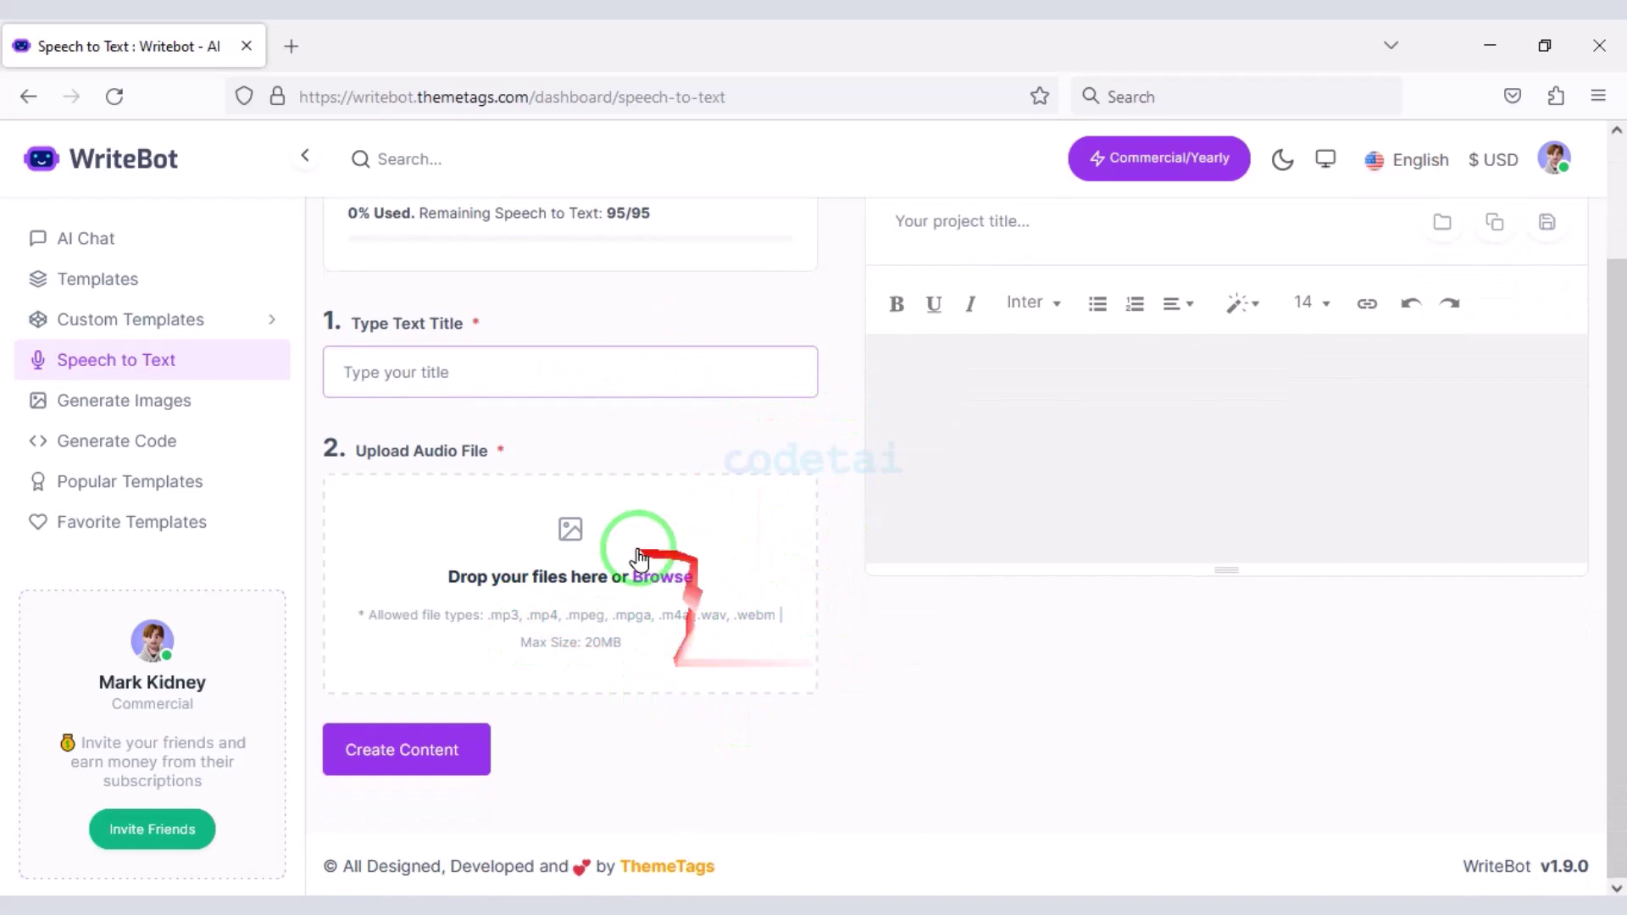
pyautogui.scroll(2, 523, 633)
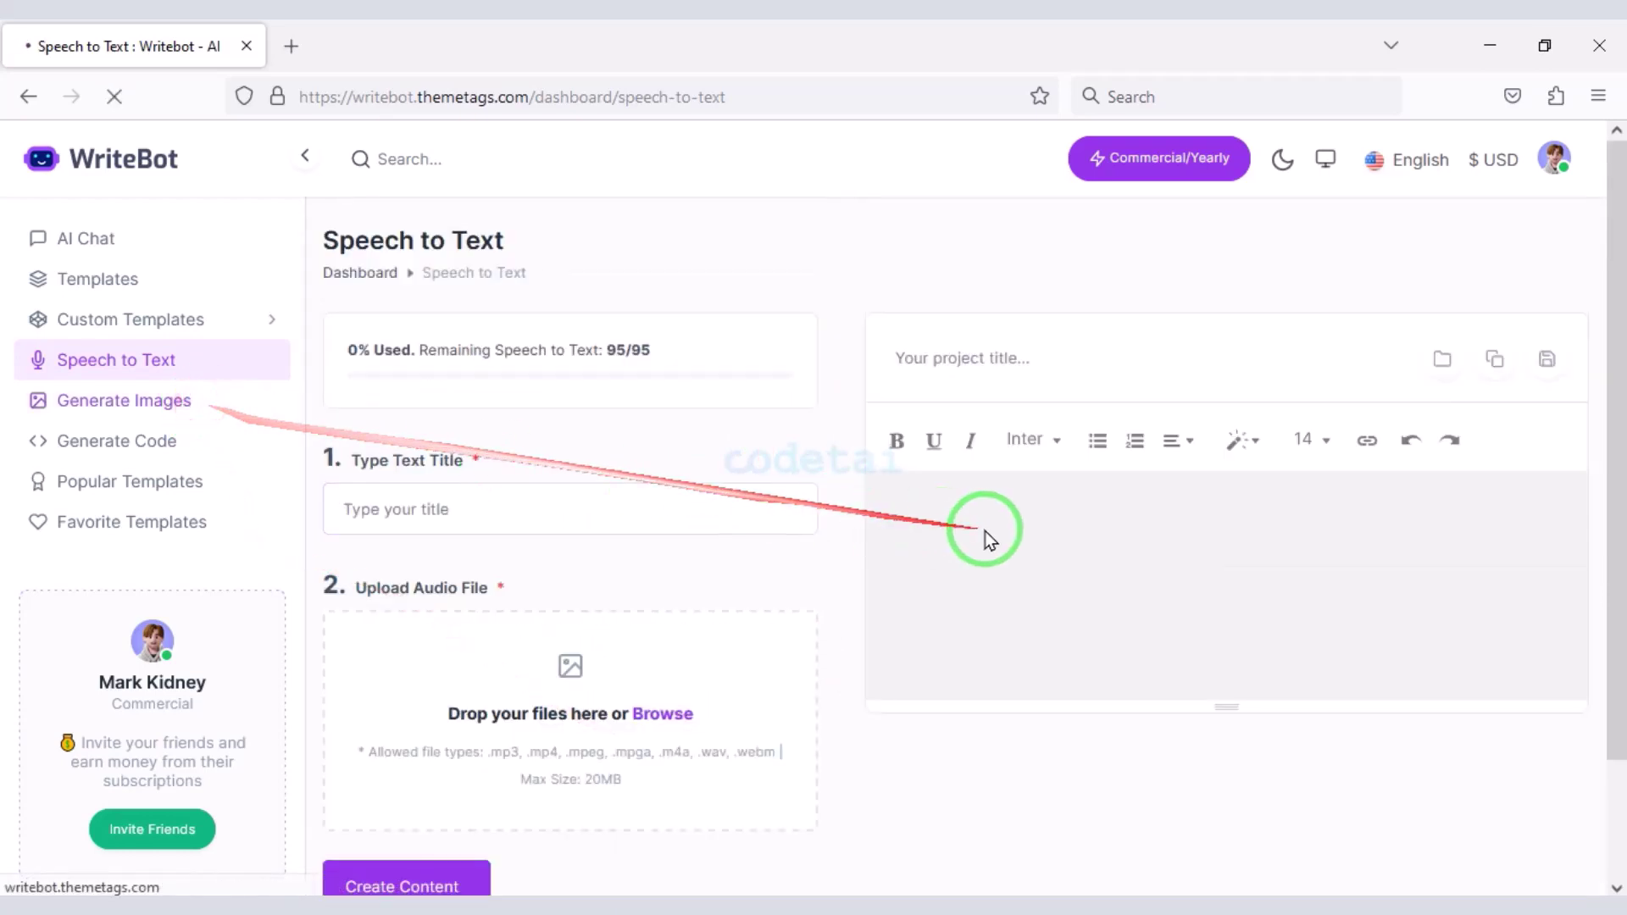
# - Pick the suggested Football prompt as the image description in Generate Images
pyautogui.click(844, 326)
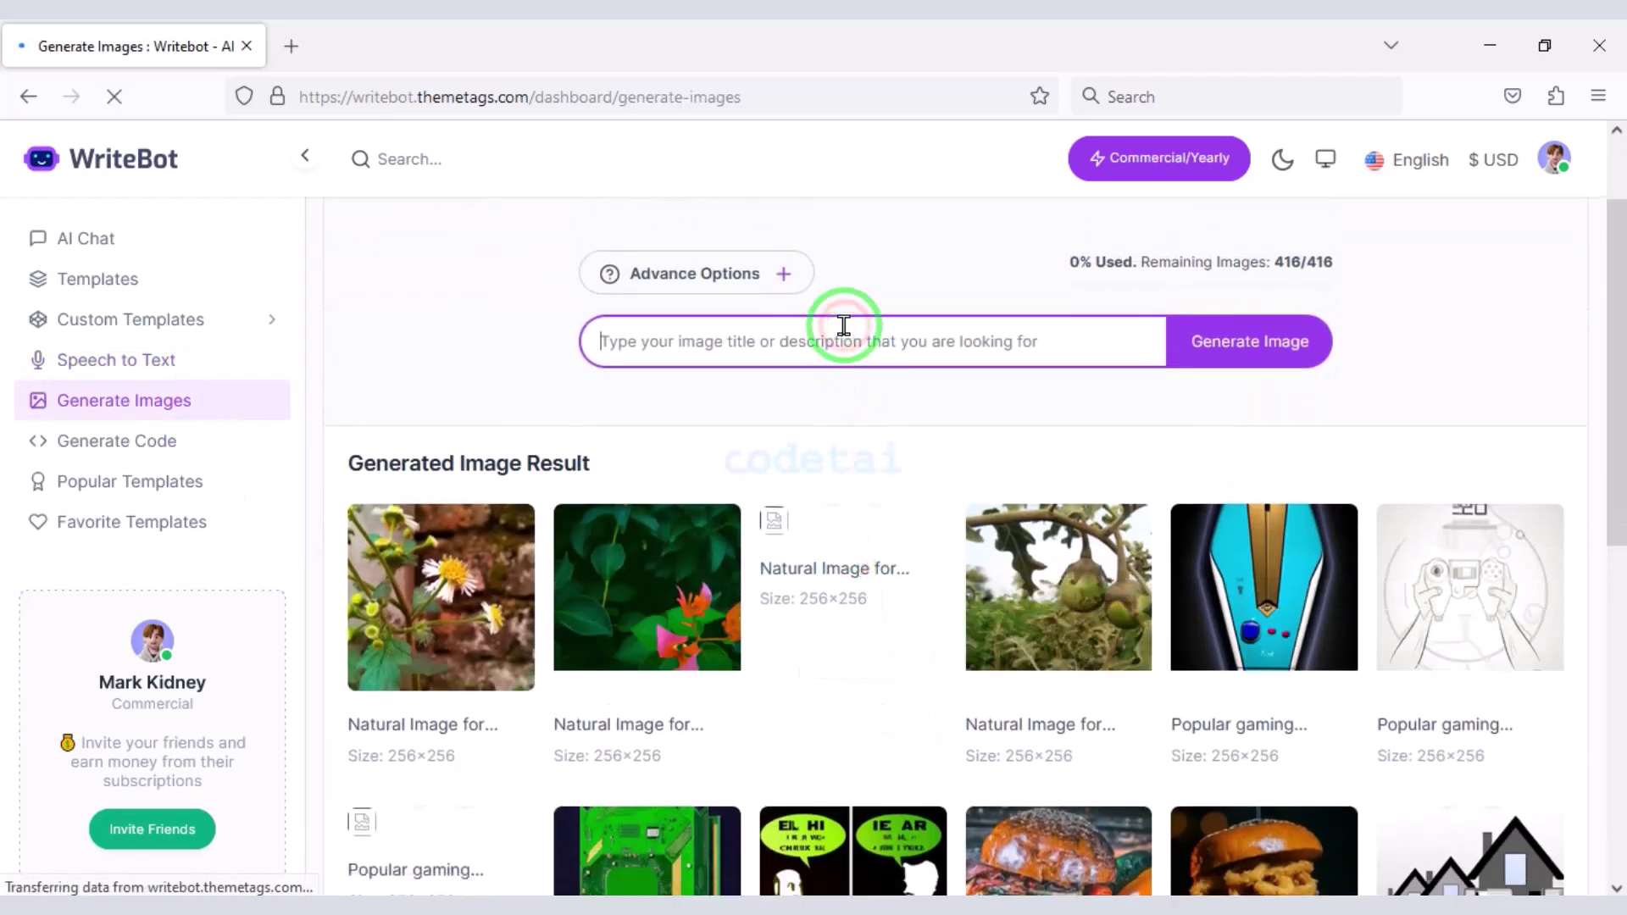
pyautogui.write('f')
pyautogui.click(610, 381)
# - Generate HTML and CSS code for a 'web menu bar' with Generate Code
pyautogui.click(203, 439)
pyautogui.scroll(-1, 705, 557)
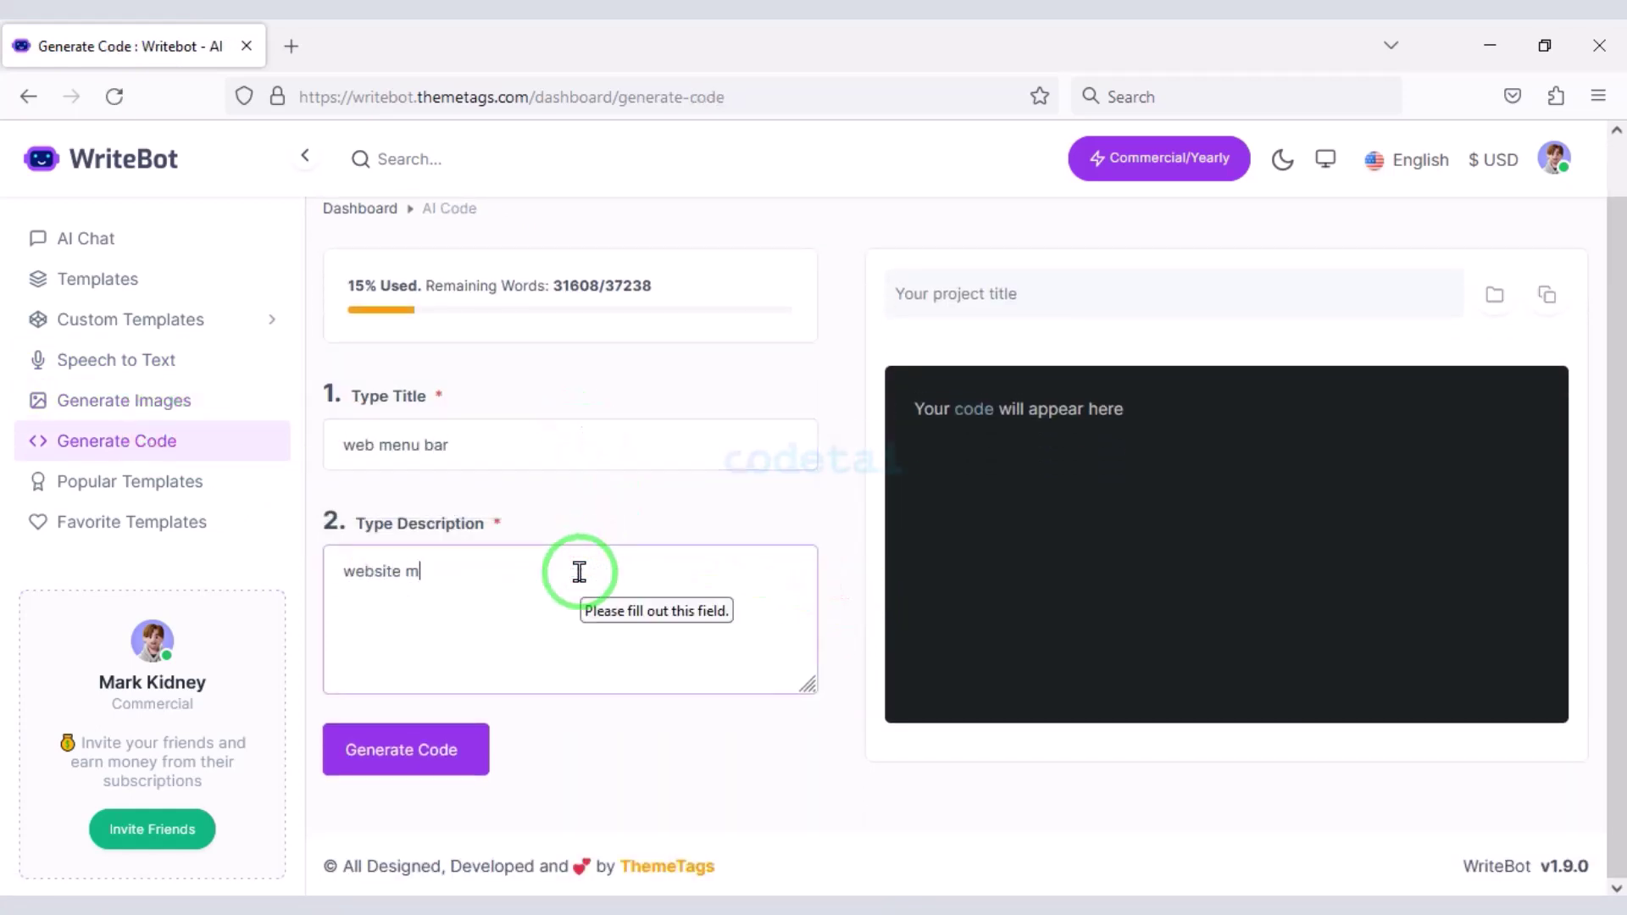
pyautogui.click(403, 749)
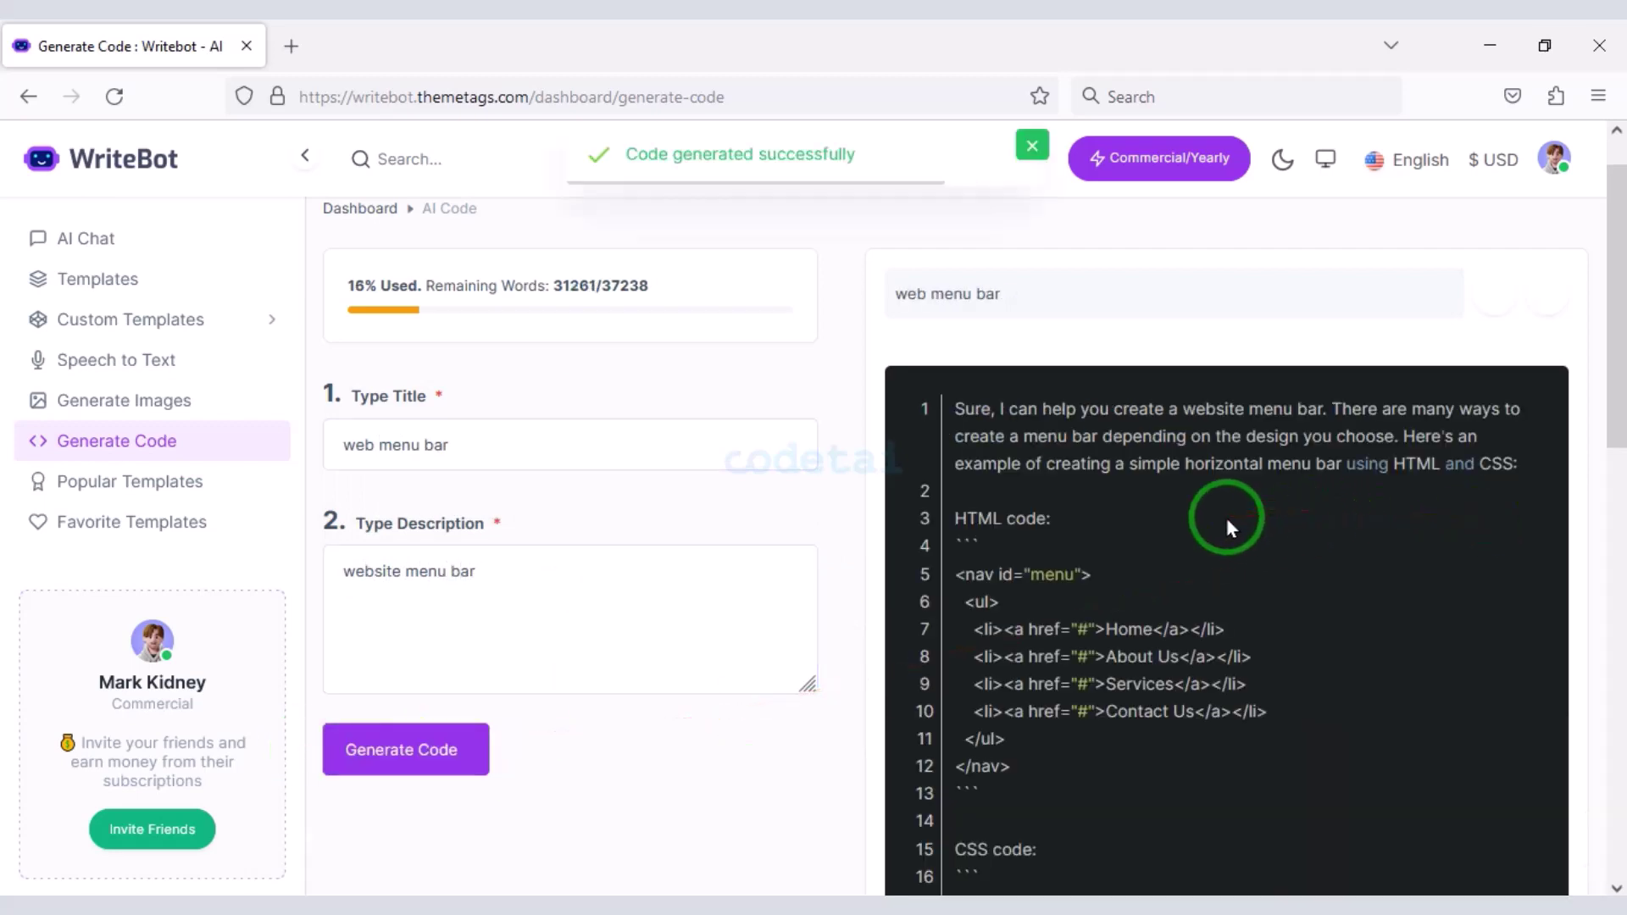
pyautogui.scroll(-5, 1227, 526)
pyautogui.scroll(-2, 1105, 638)
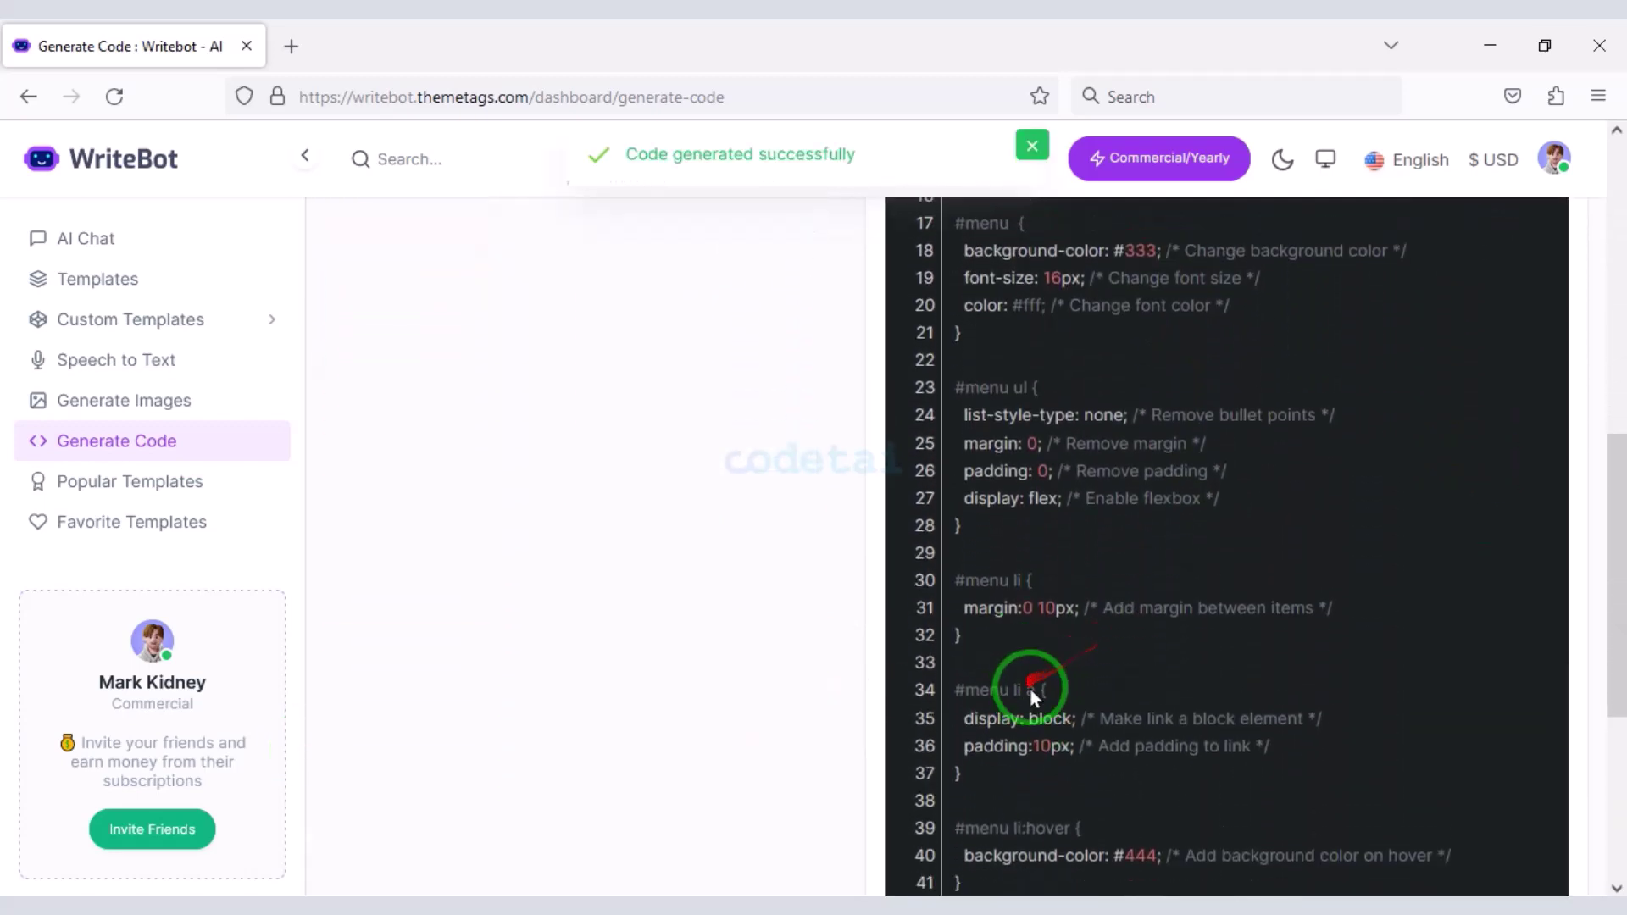
pyautogui.scroll(9, 1034, 679)
pyautogui.scroll(-6, 708, 537)
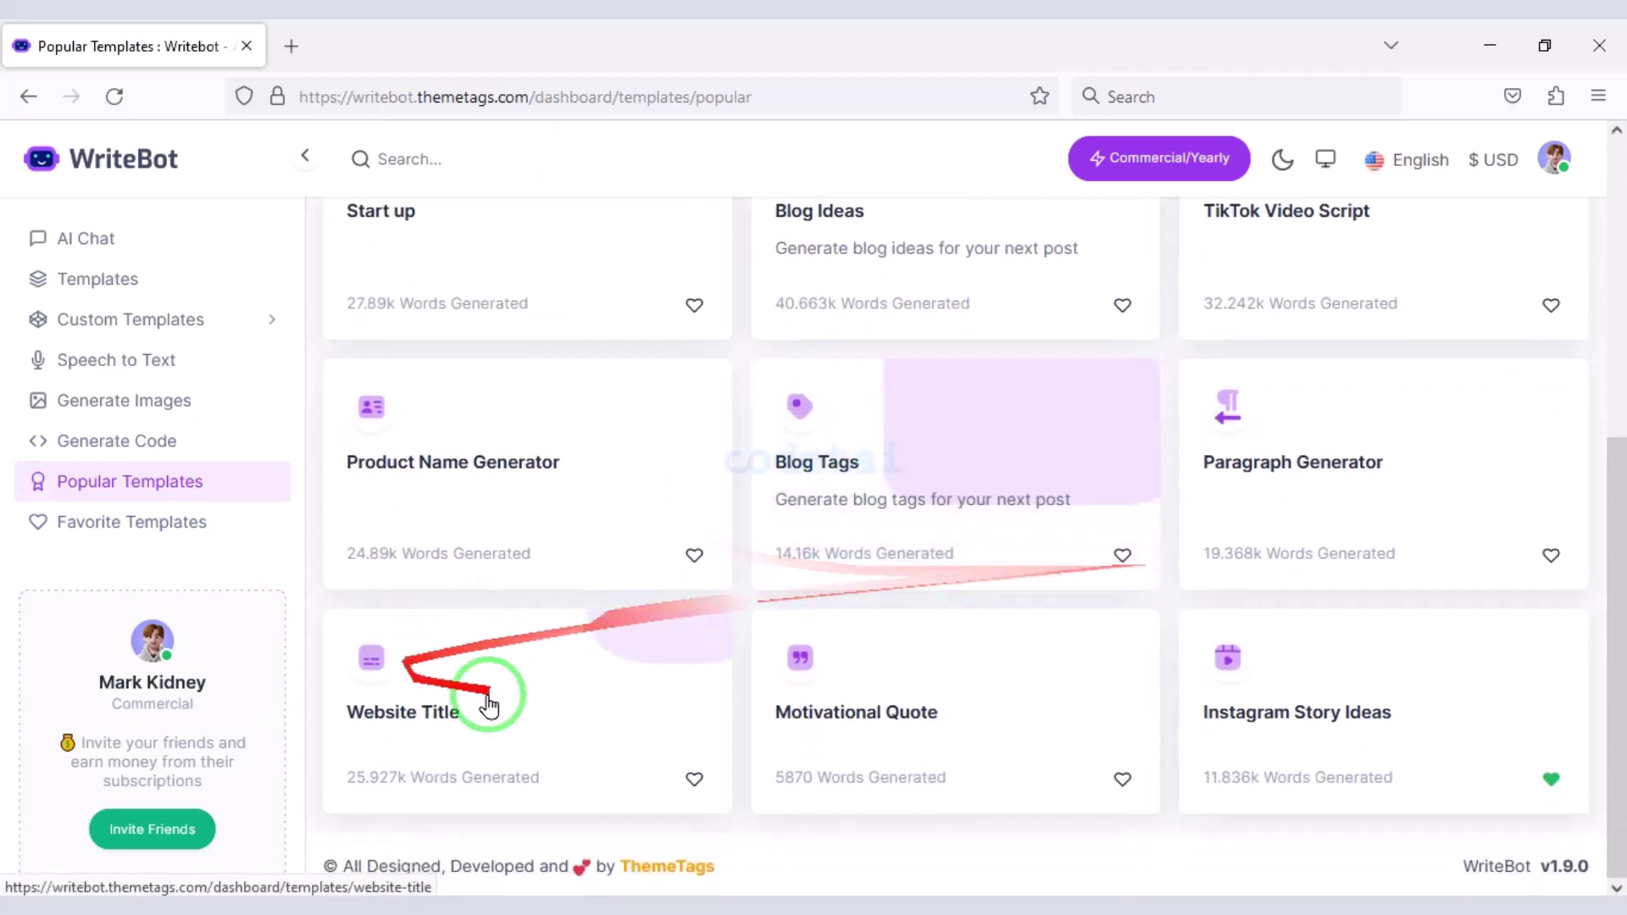
pyautogui.scroll(6, 812, 523)
# - Browse the Favorite Templates page in WriteBot
pyautogui.click(131, 522)
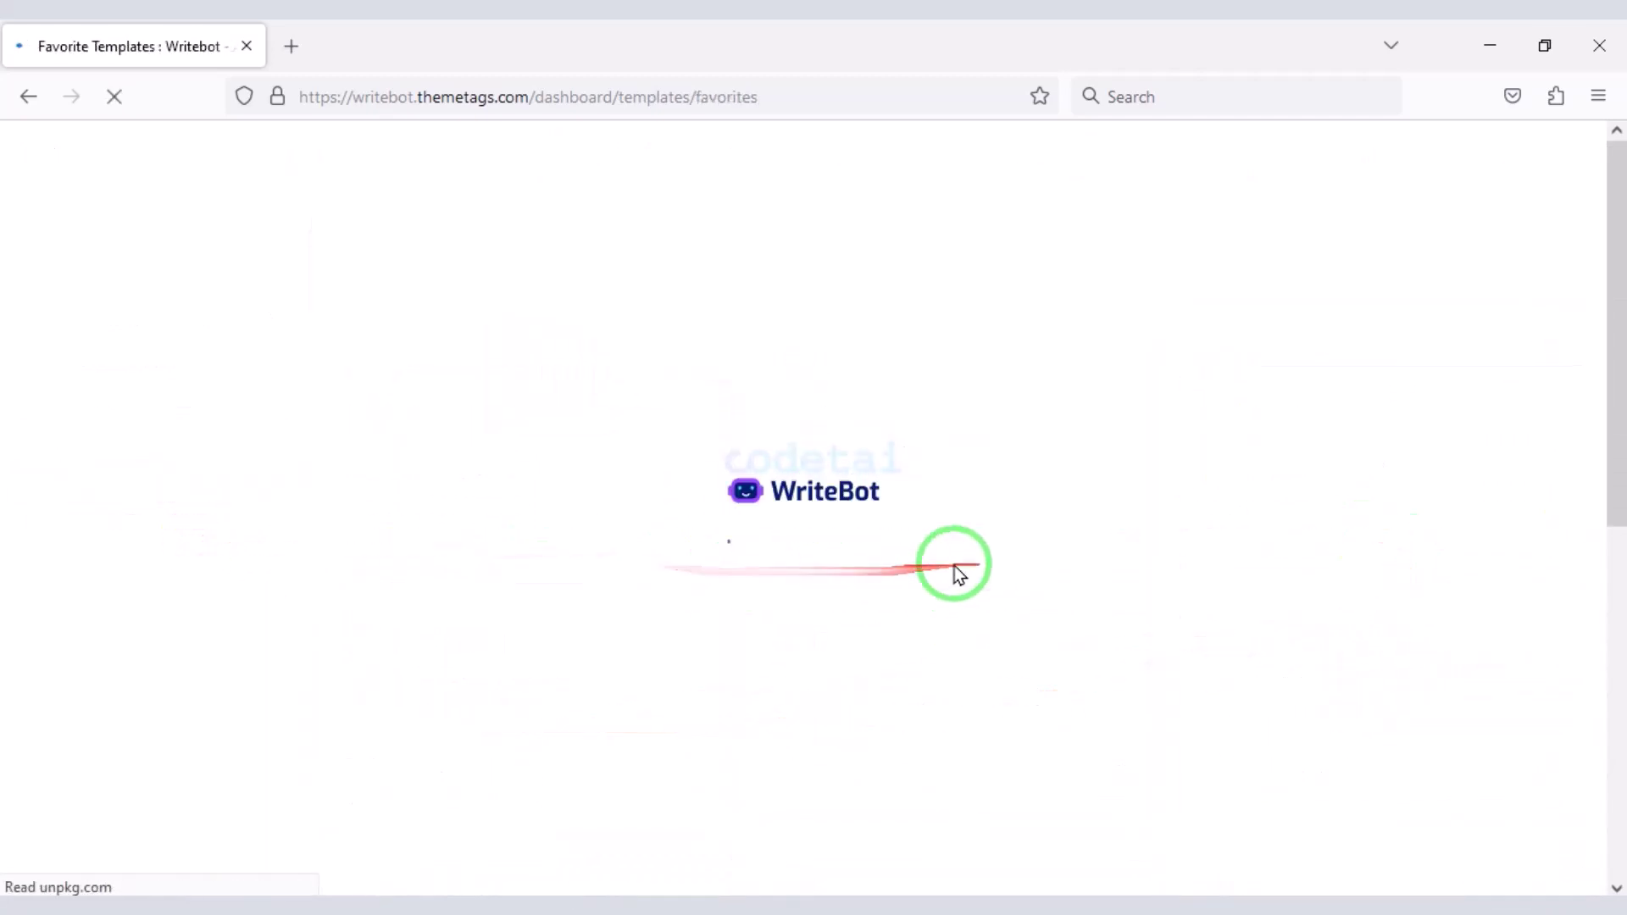
pyautogui.scroll(-7, 1279, 625)
pyautogui.scroll(7, 1209, 551)
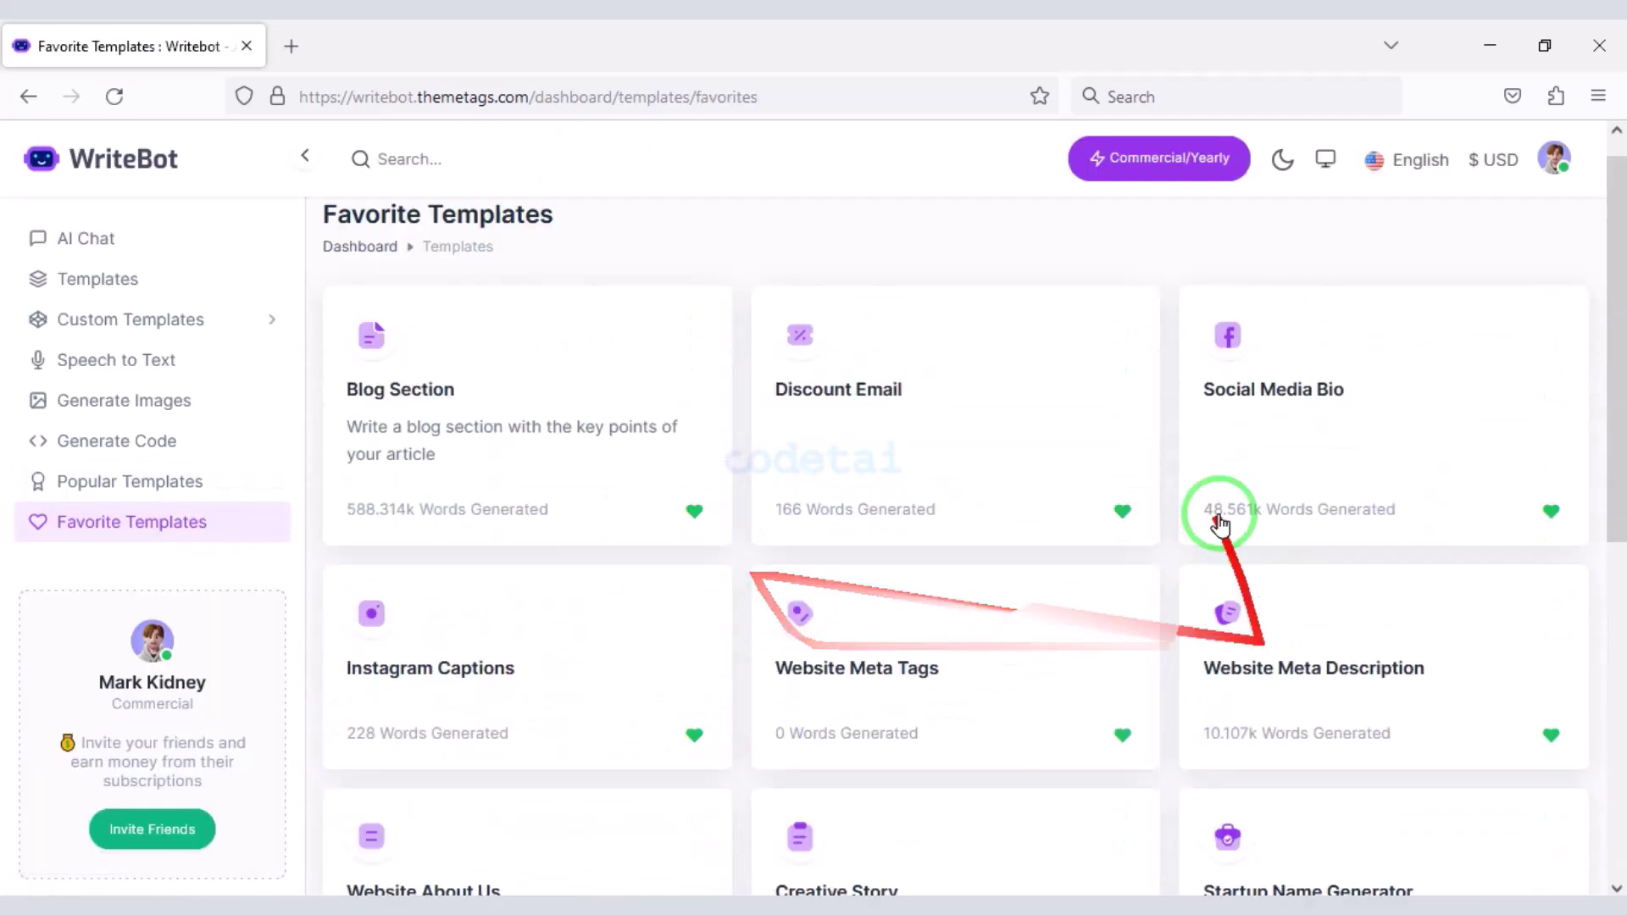
# - Open My Account from the avatar menu and look through the profile settings
pyautogui.click(1553, 158)
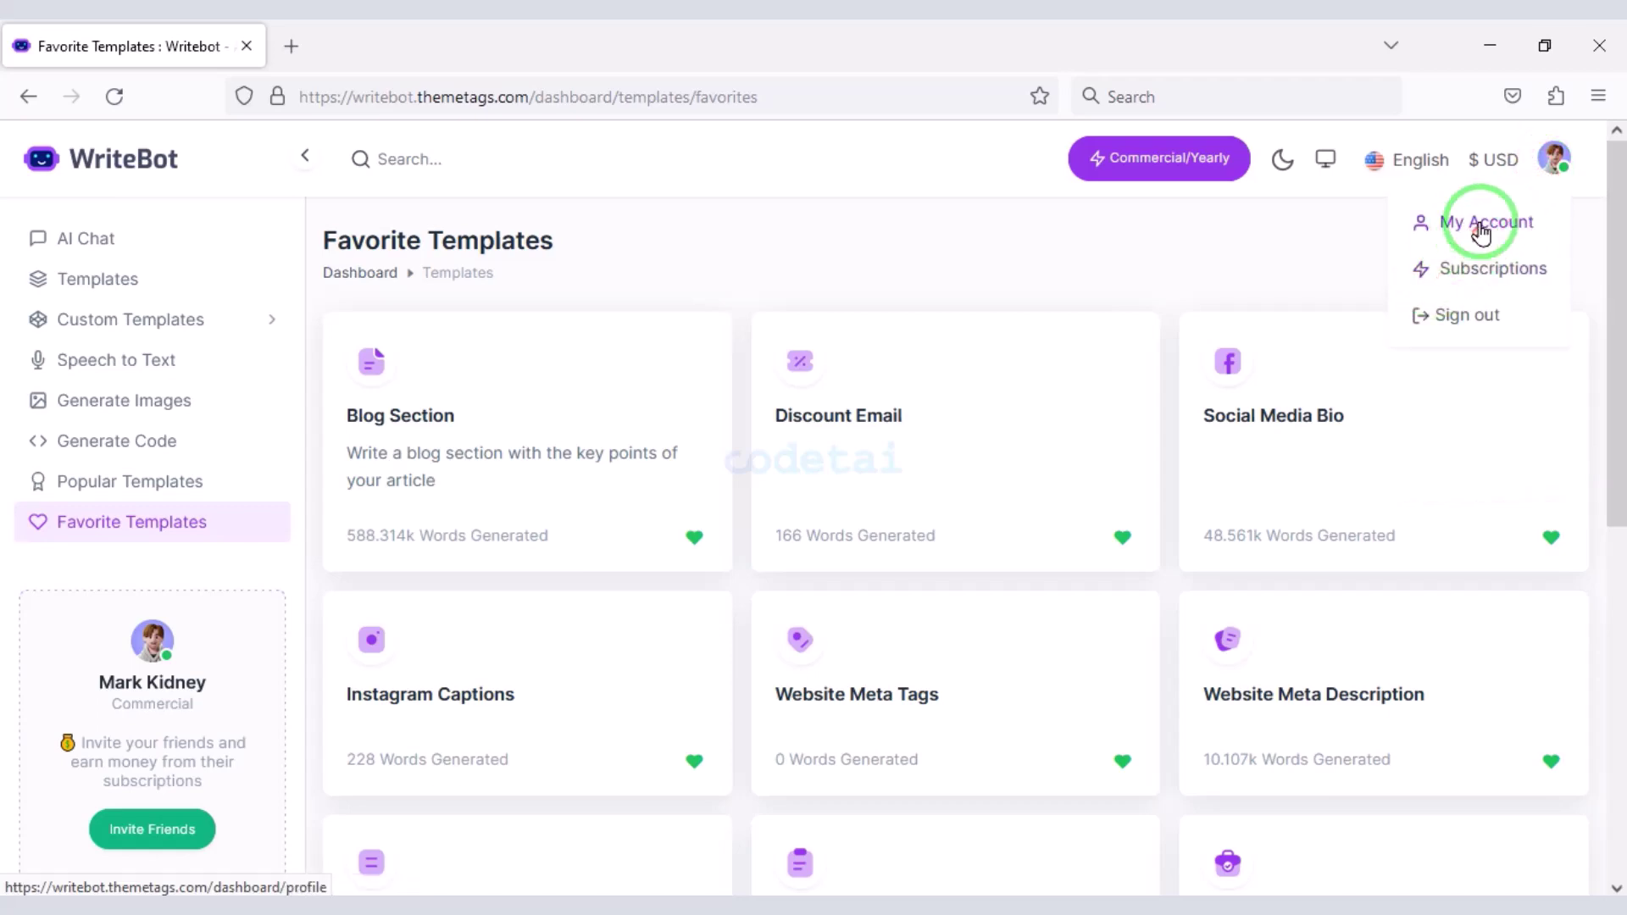
pyautogui.click(1480, 231)
pyautogui.scroll(-5, 737, 573)
pyautogui.scroll(4, 828, 675)
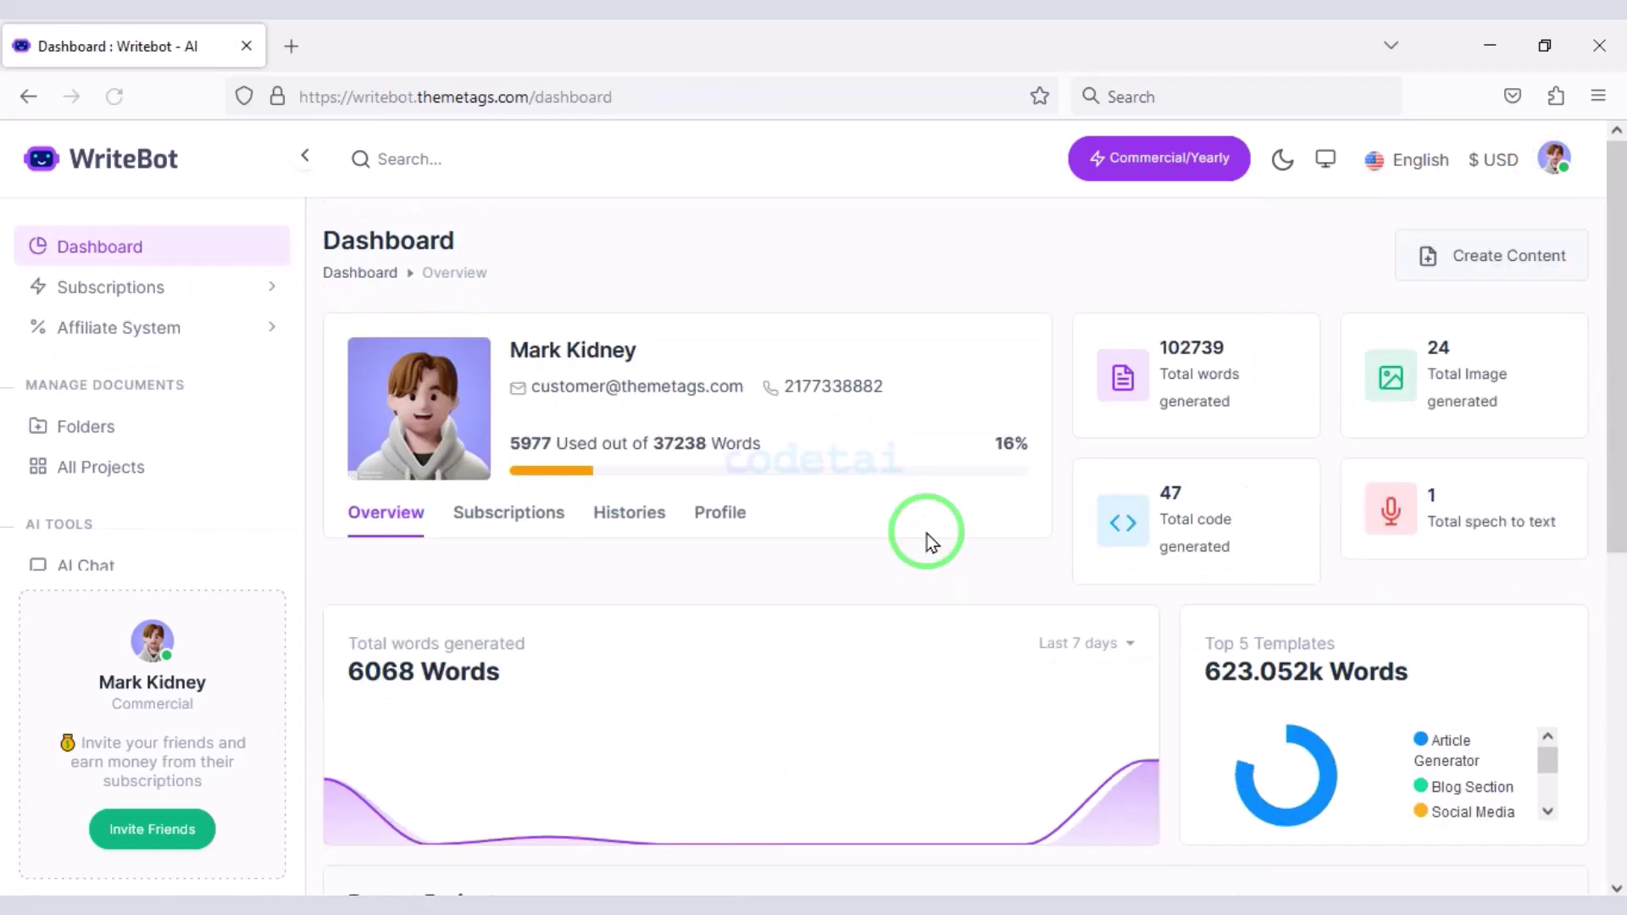
pyautogui.scroll(-7, 1437, 752)
pyautogui.scroll(7, 1618, 588)
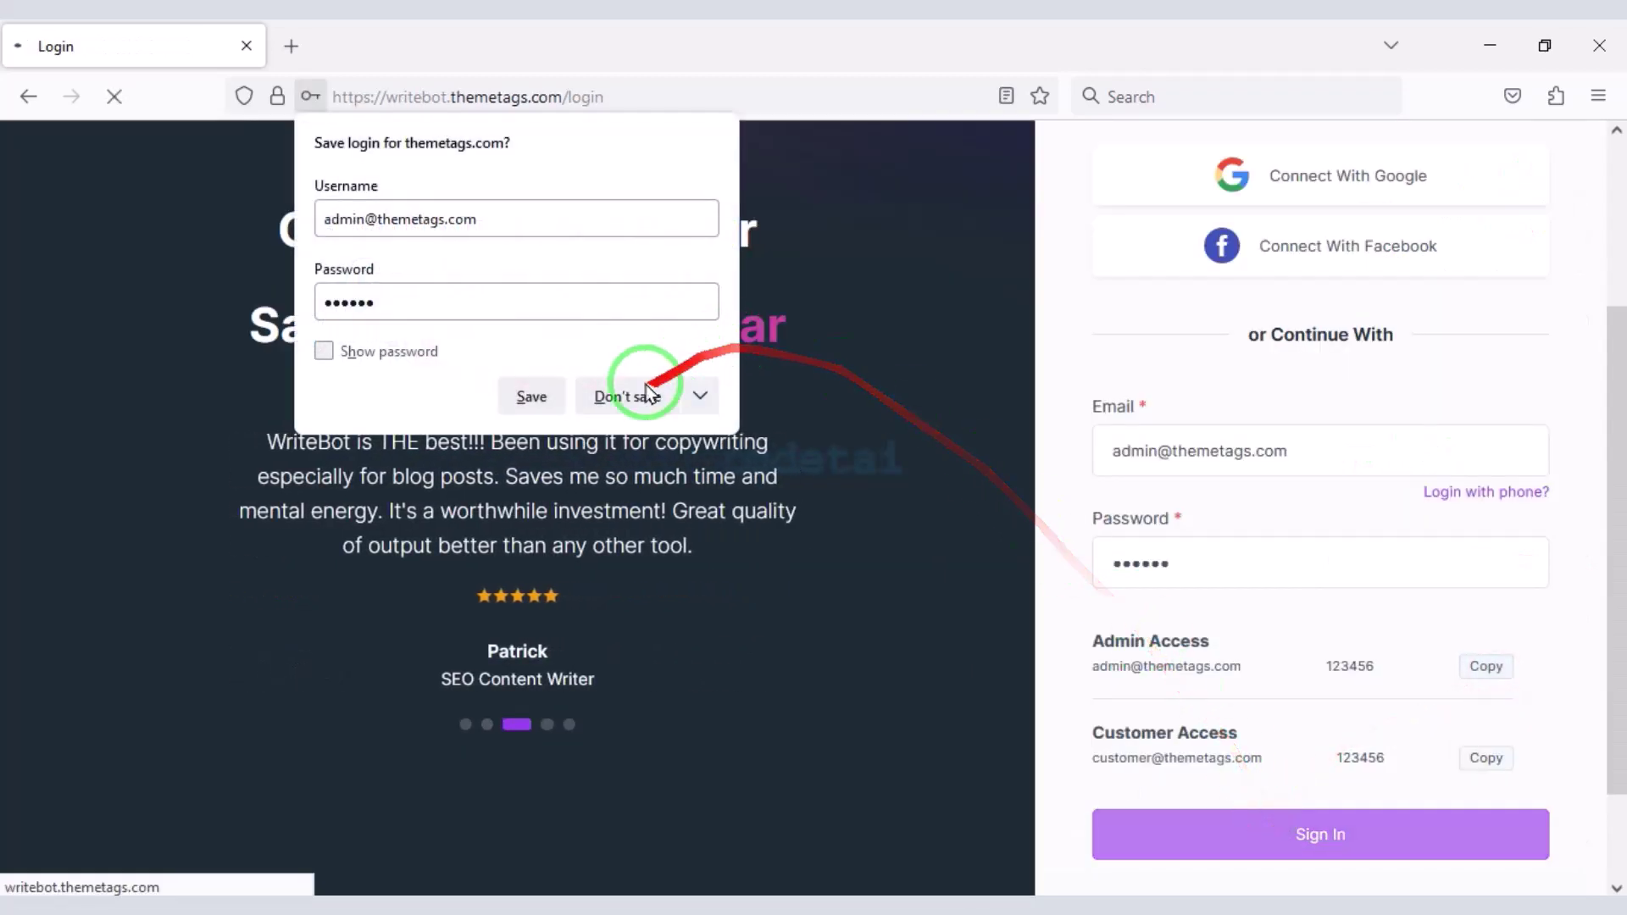
# - Decline saving the login, then scroll the admin dashboard's stats down to Recent Projects and back
pyautogui.click(637, 391)
pyautogui.scroll(-5, 781, 607)
pyautogui.scroll(-5, 227, 755)
pyautogui.scroll(-2, 907, 690)
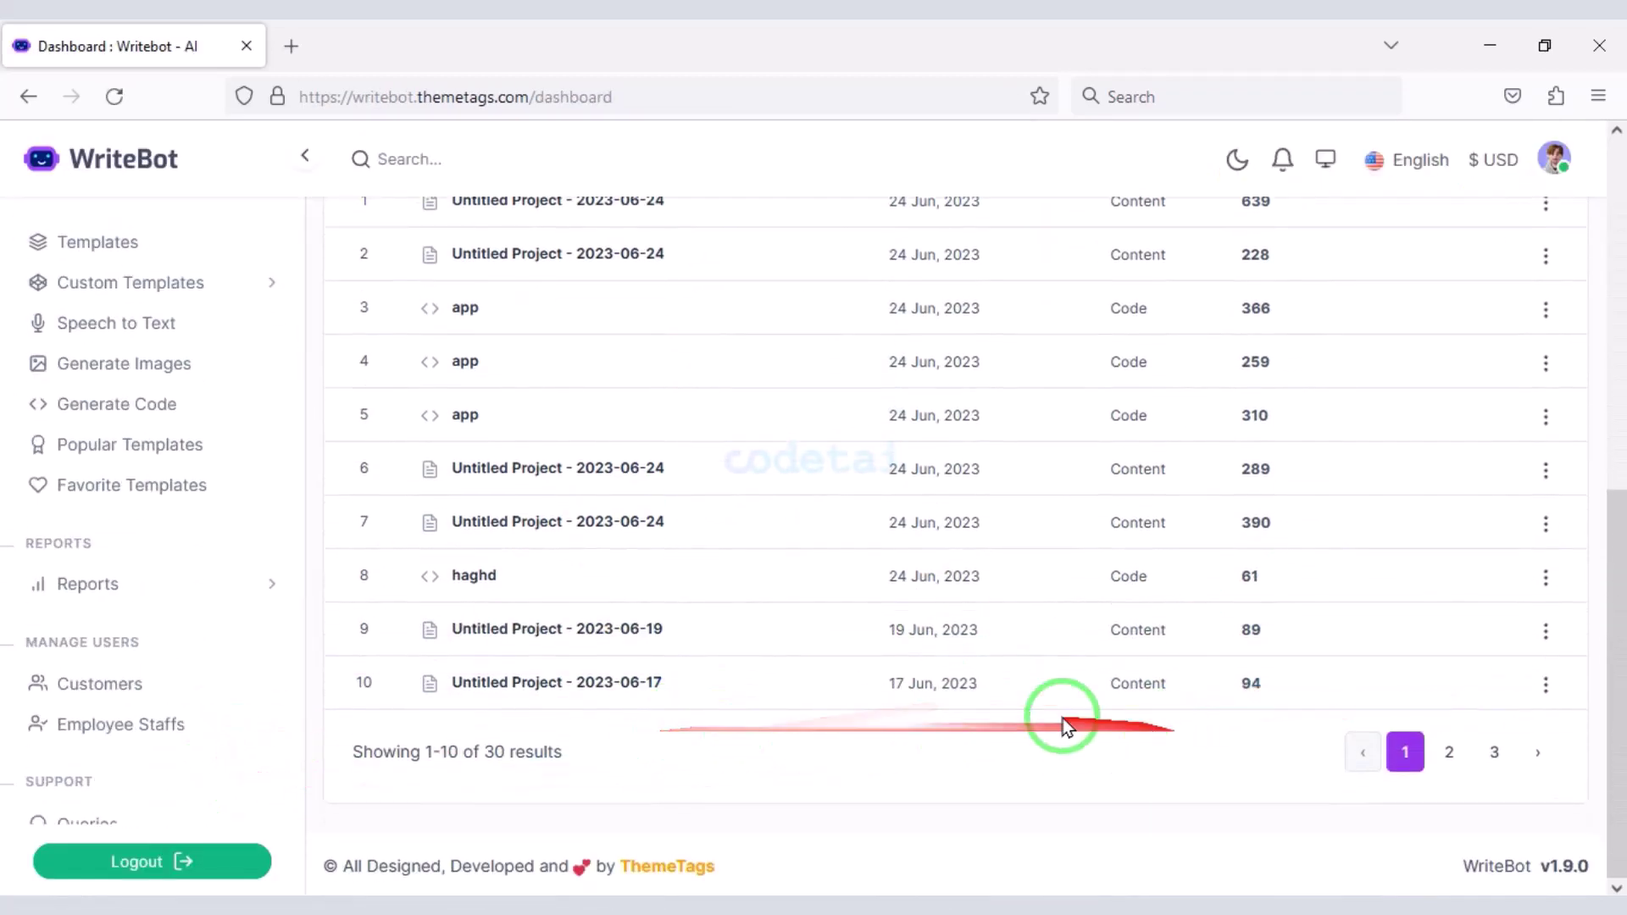
pyautogui.scroll(-3, 152, 628)
pyautogui.scroll(-5, 255, 631)
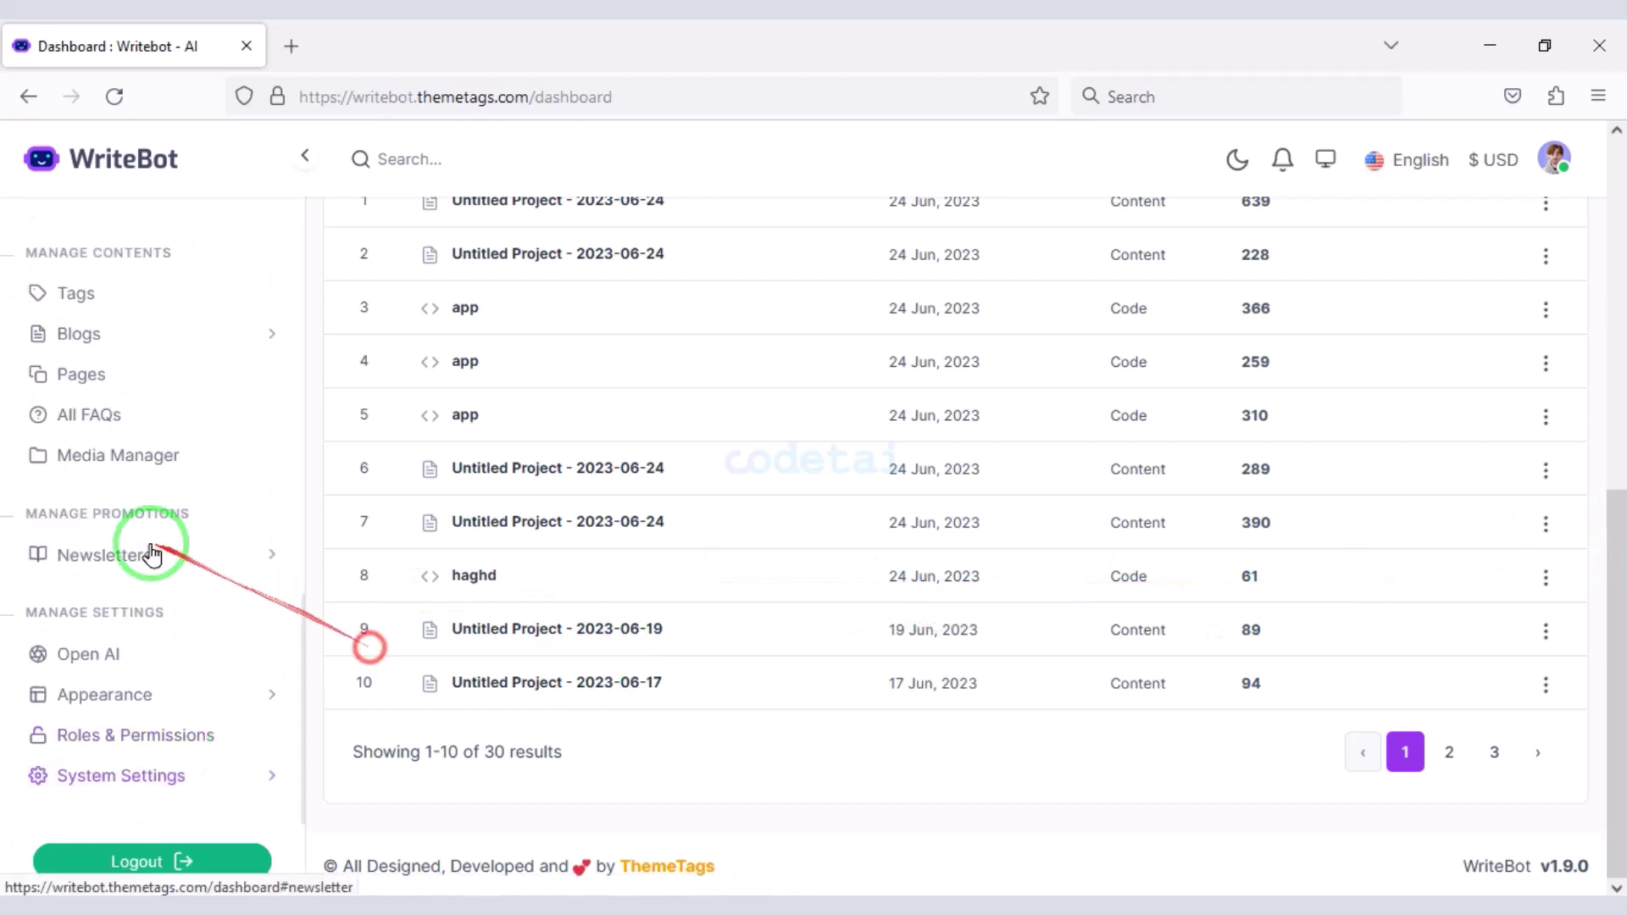
pyautogui.scroll(8, 140, 525)
pyautogui.scroll(5, 646, 486)
pyautogui.scroll(3, 647, 486)
pyautogui.scroll(4, 161, 465)
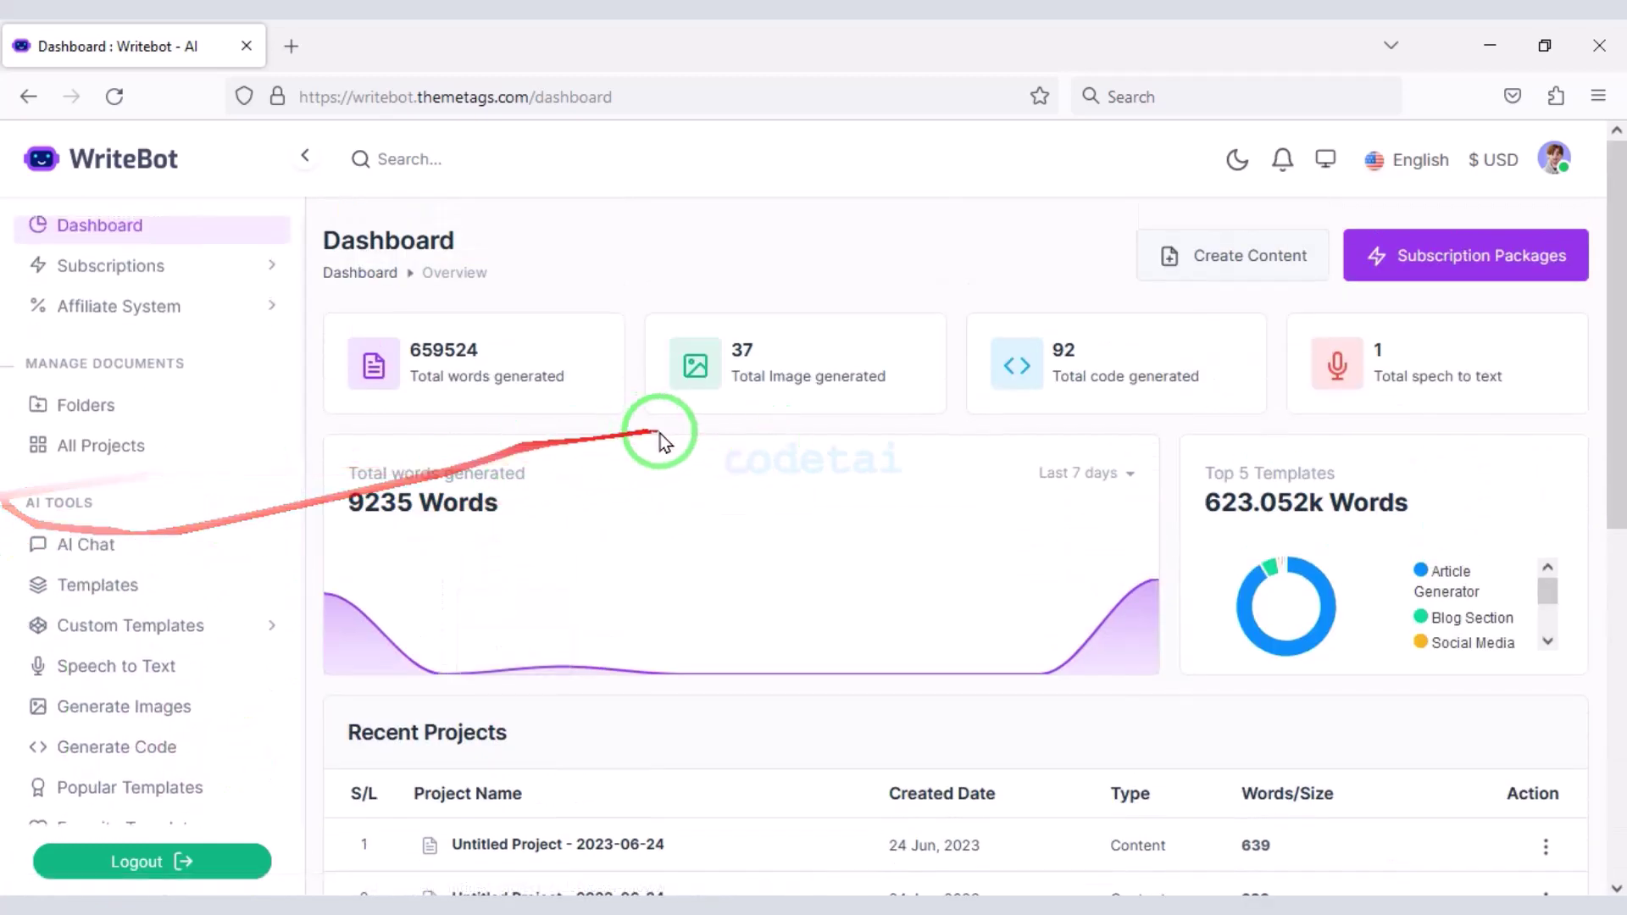
pyautogui.scroll(-7, 136, 491)
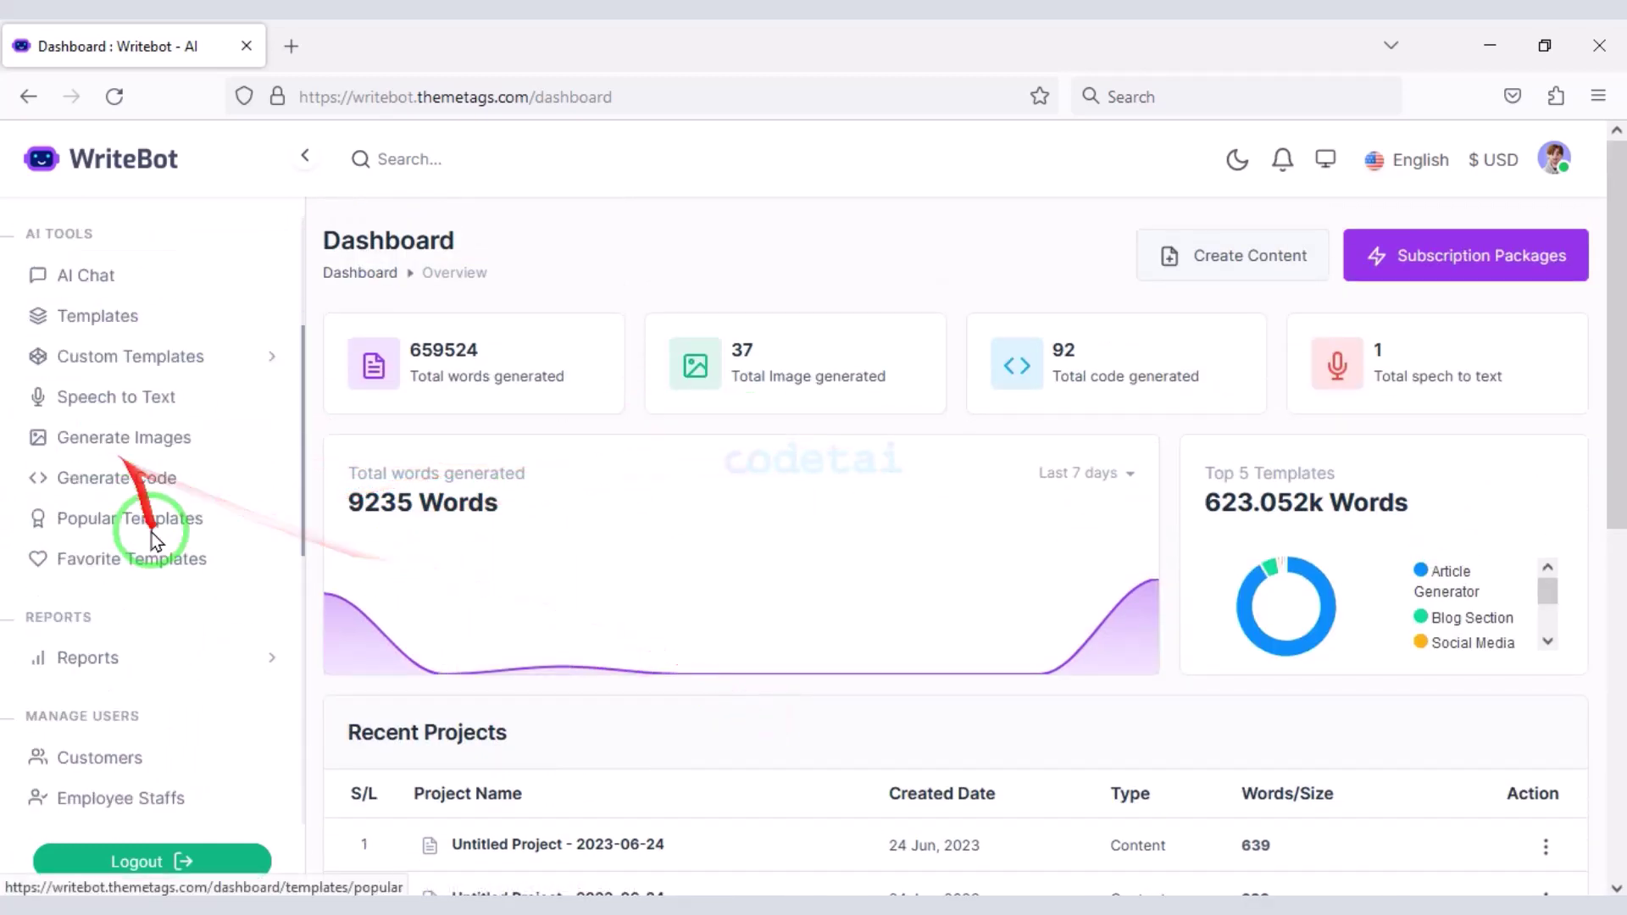
pyautogui.scroll(-7, 1313, 525)
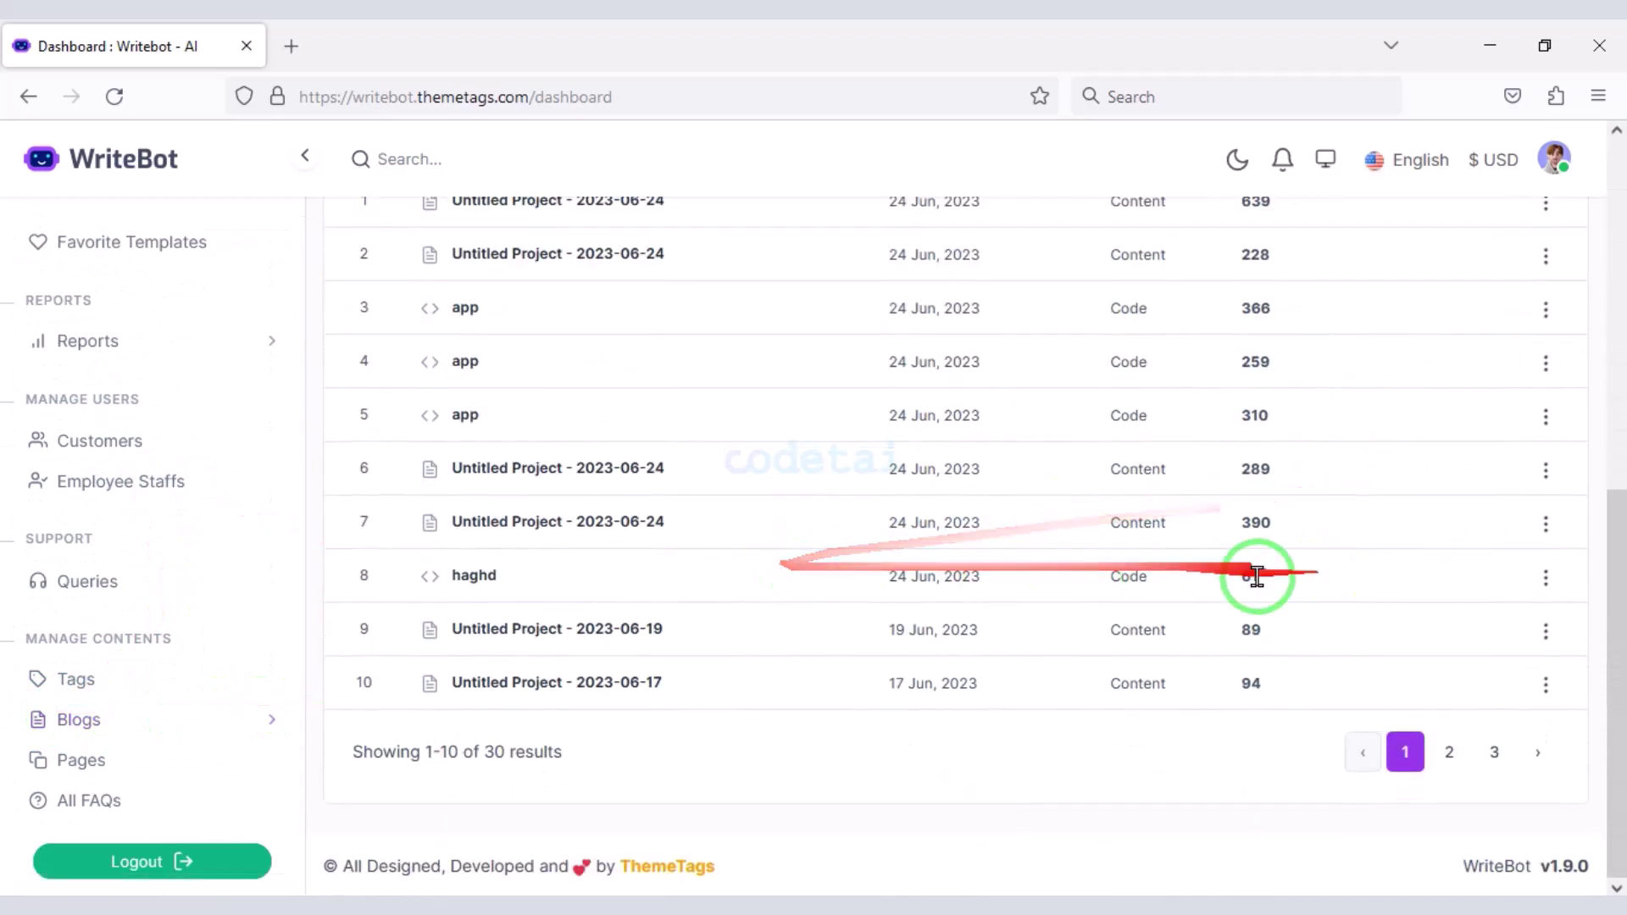
pyautogui.scroll(-4, 127, 644)
pyautogui.scroll(10, 455, 582)
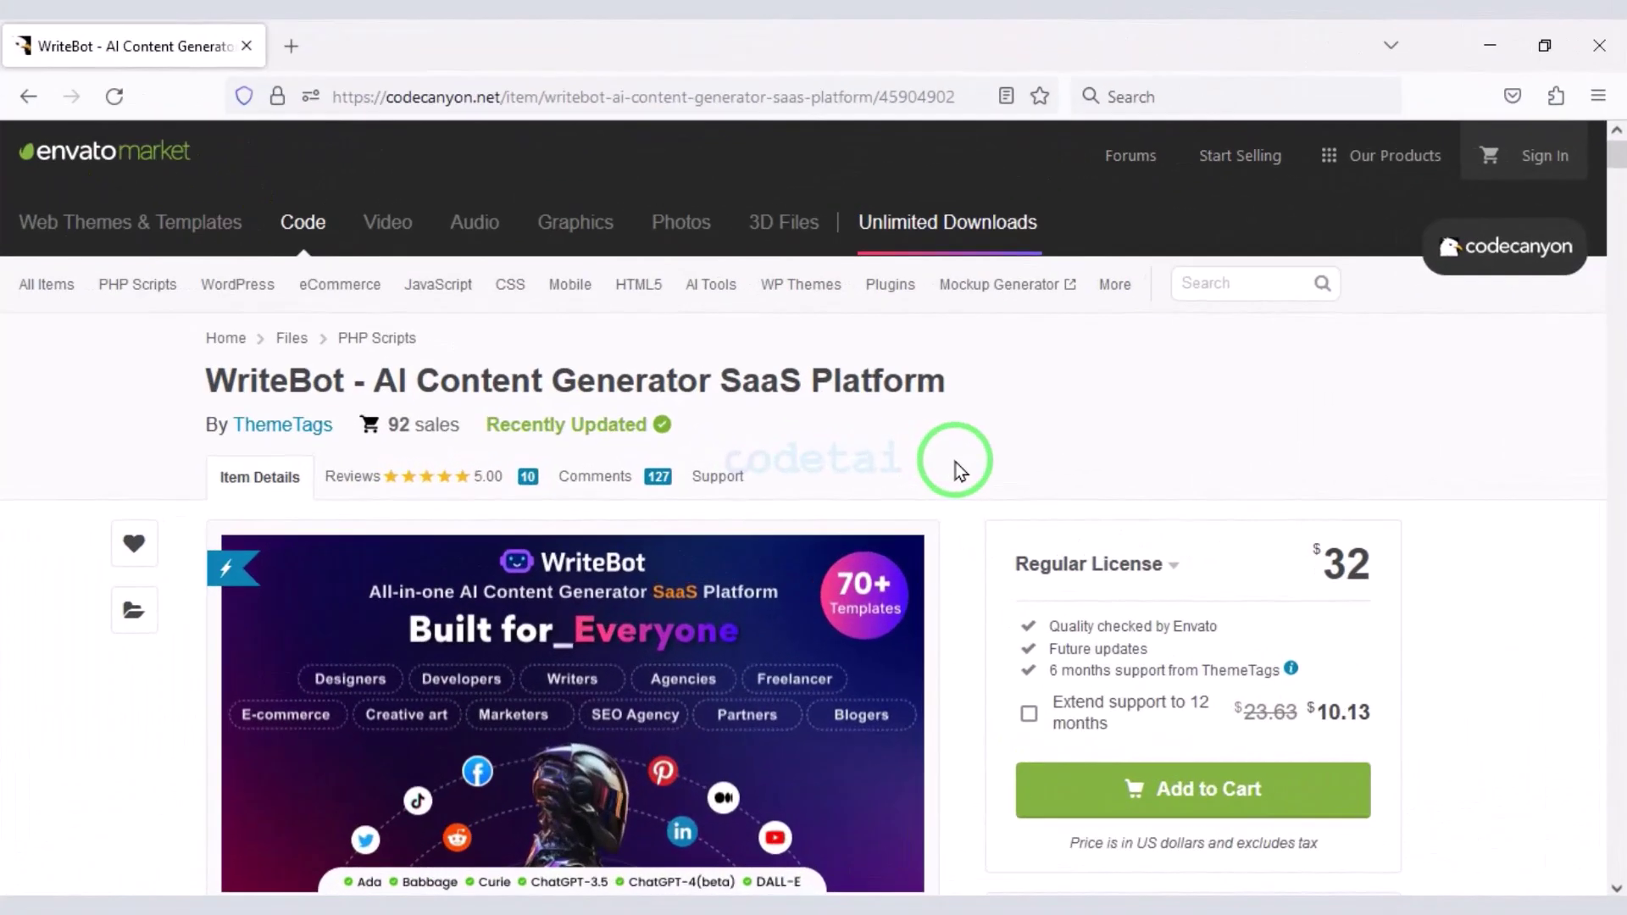
# - Scroll through WriteBot's changelog and feature list, then open the Screenshots gallery
pyautogui.scroll(-2, 957, 470)
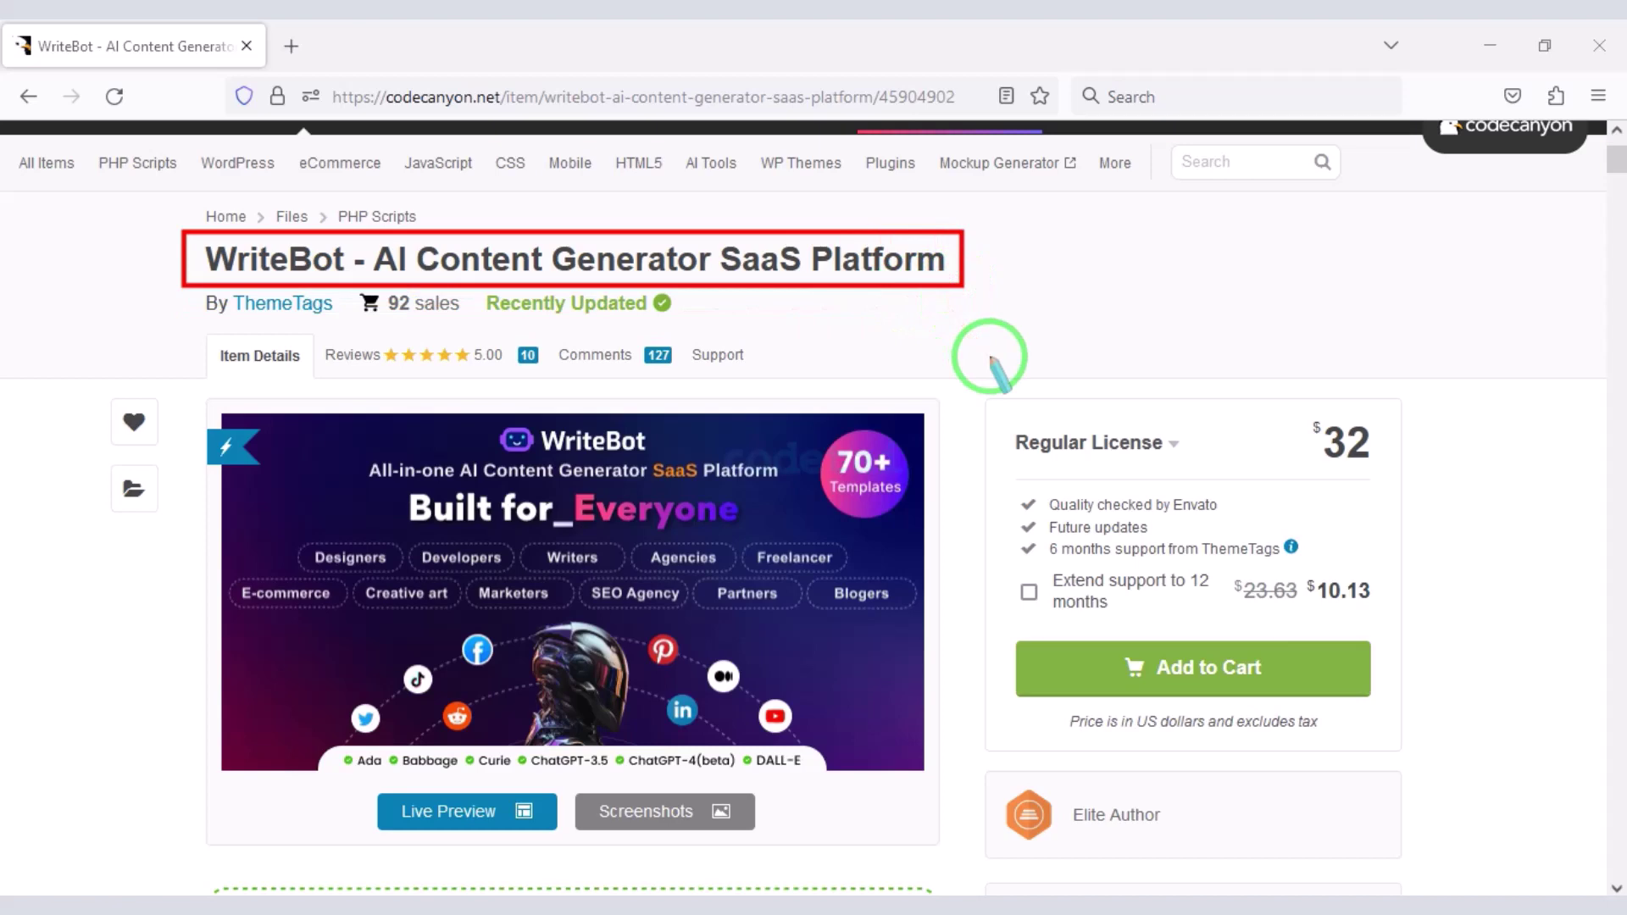
pyautogui.scroll(-7, 974, 394)
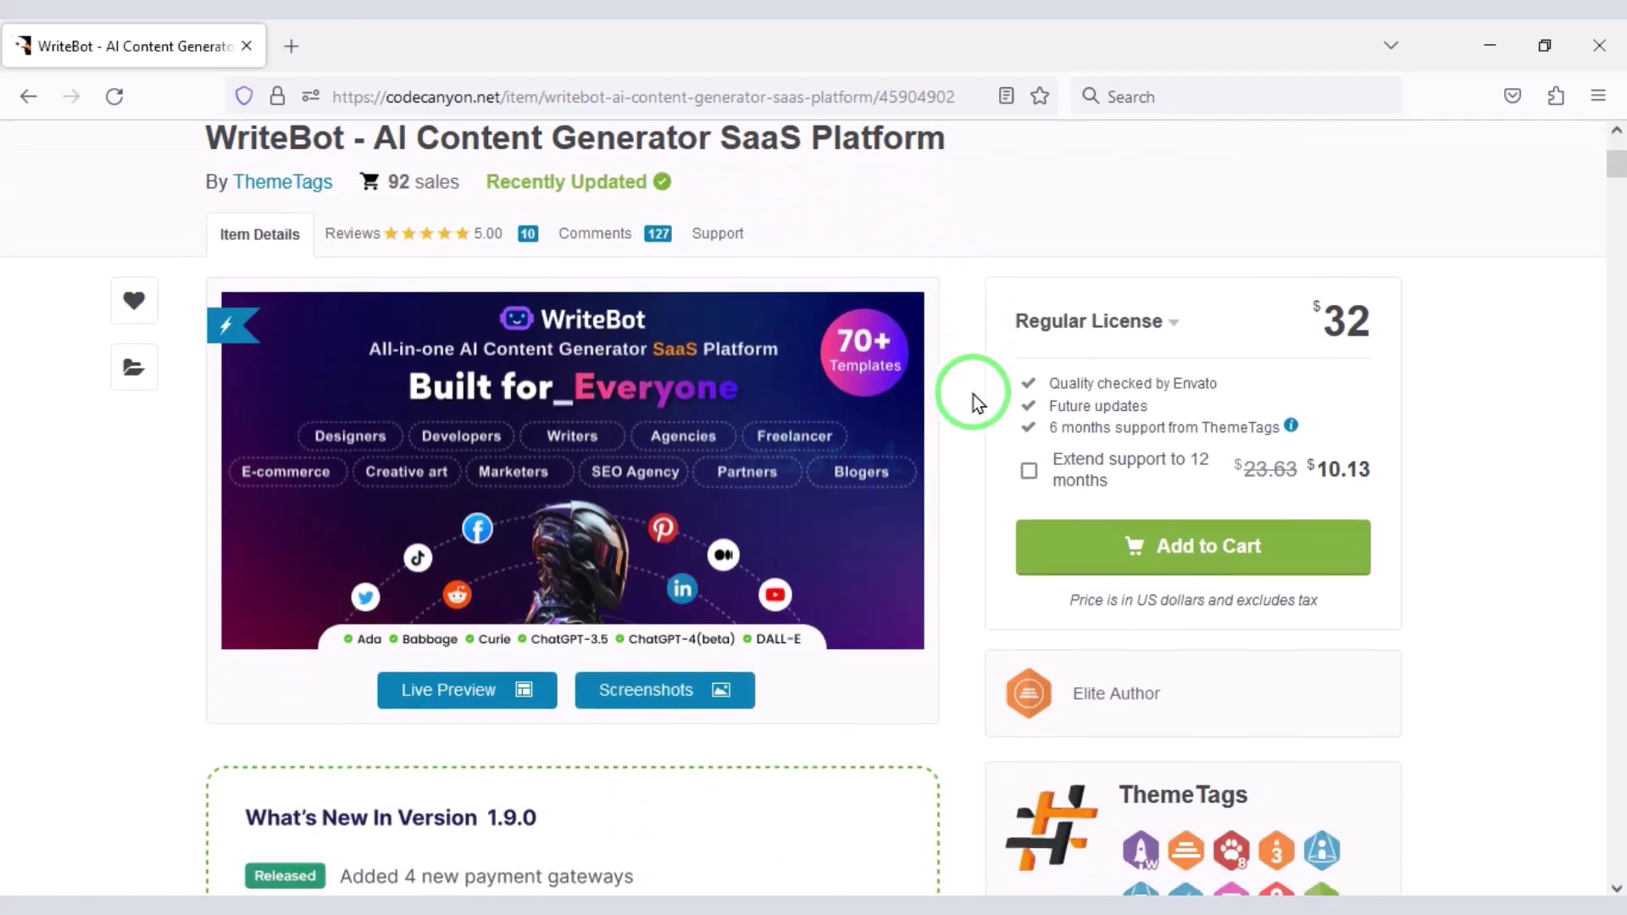
pyautogui.scroll(-3, 746, 614)
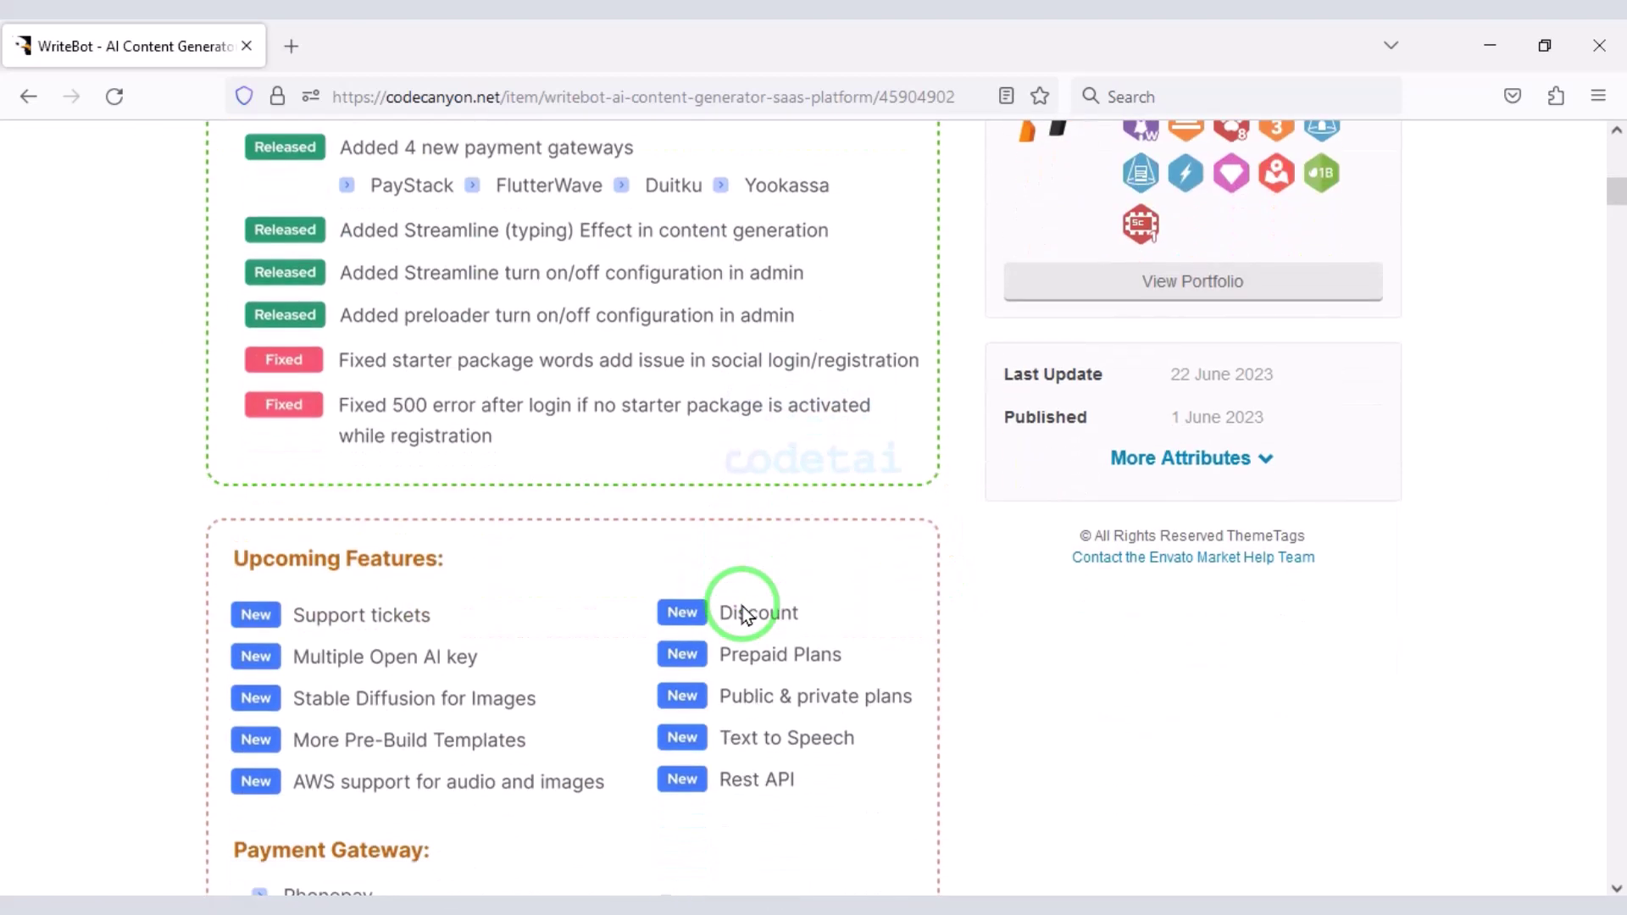
pyautogui.scroll(-11, 743, 614)
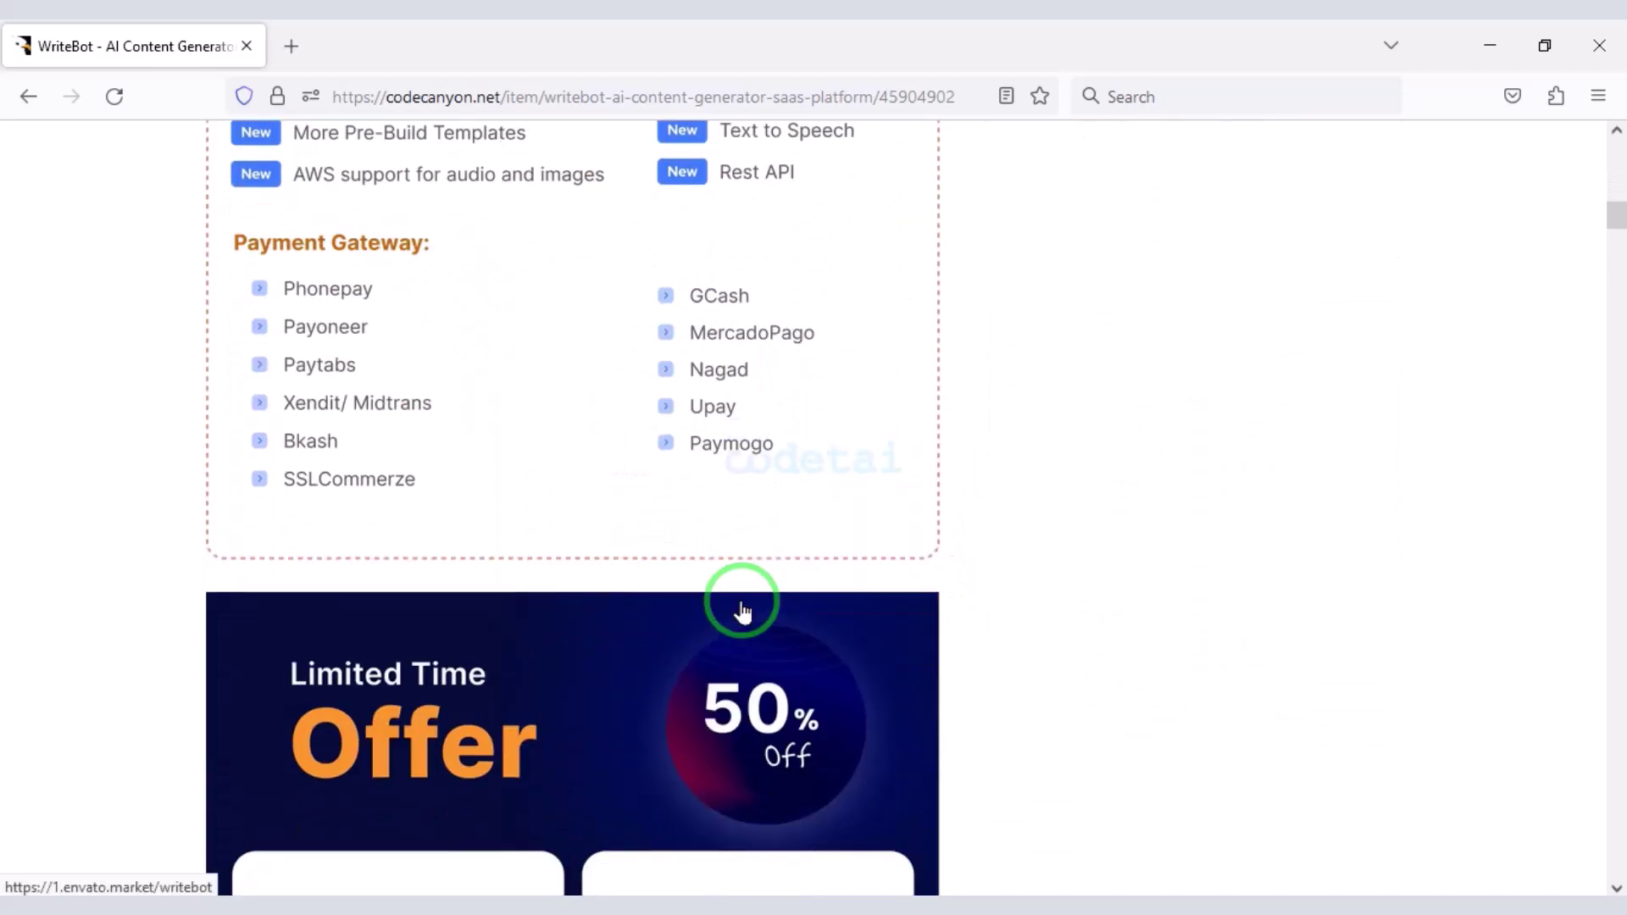
pyautogui.scroll(-13, 743, 610)
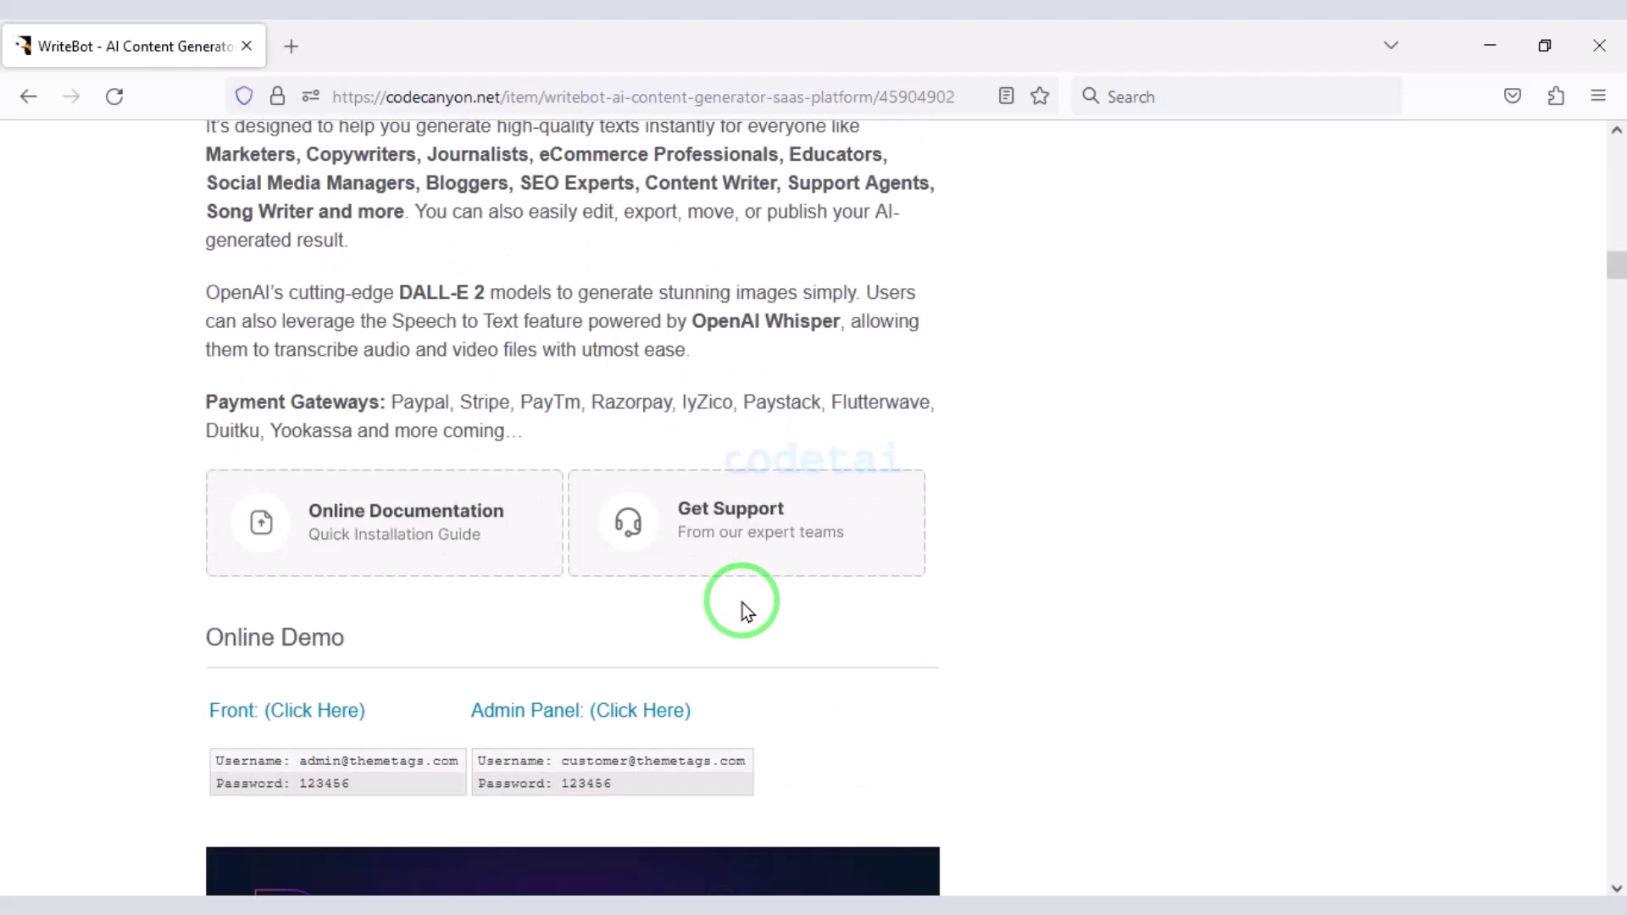
pyautogui.scroll(-15, 742, 604)
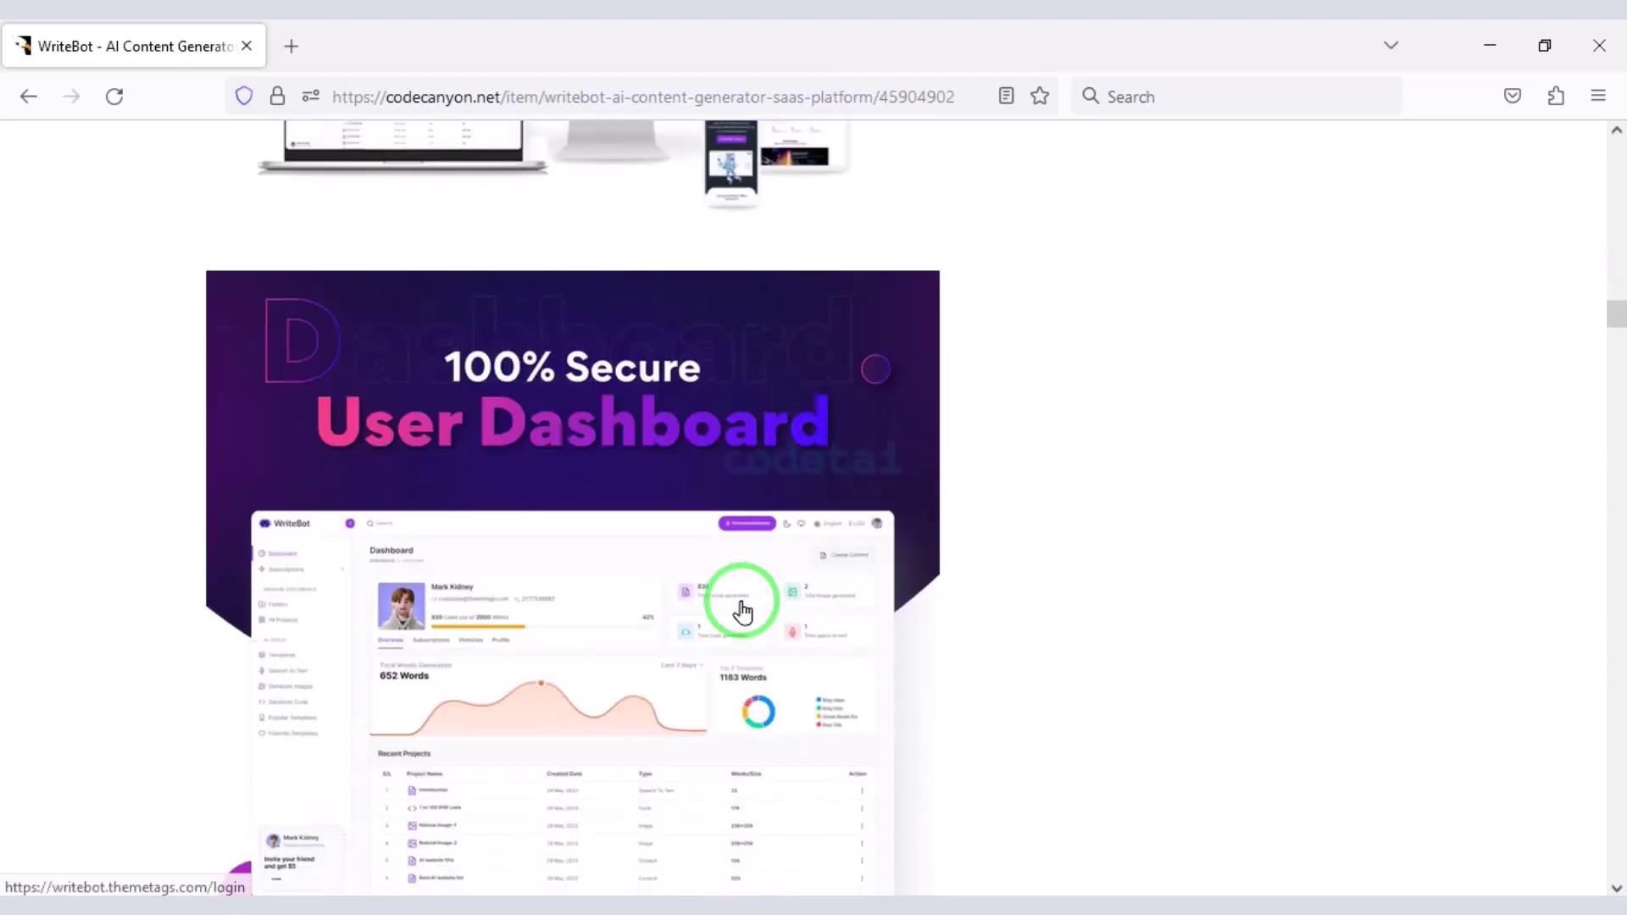
pyautogui.scroll(-20, 742, 603)
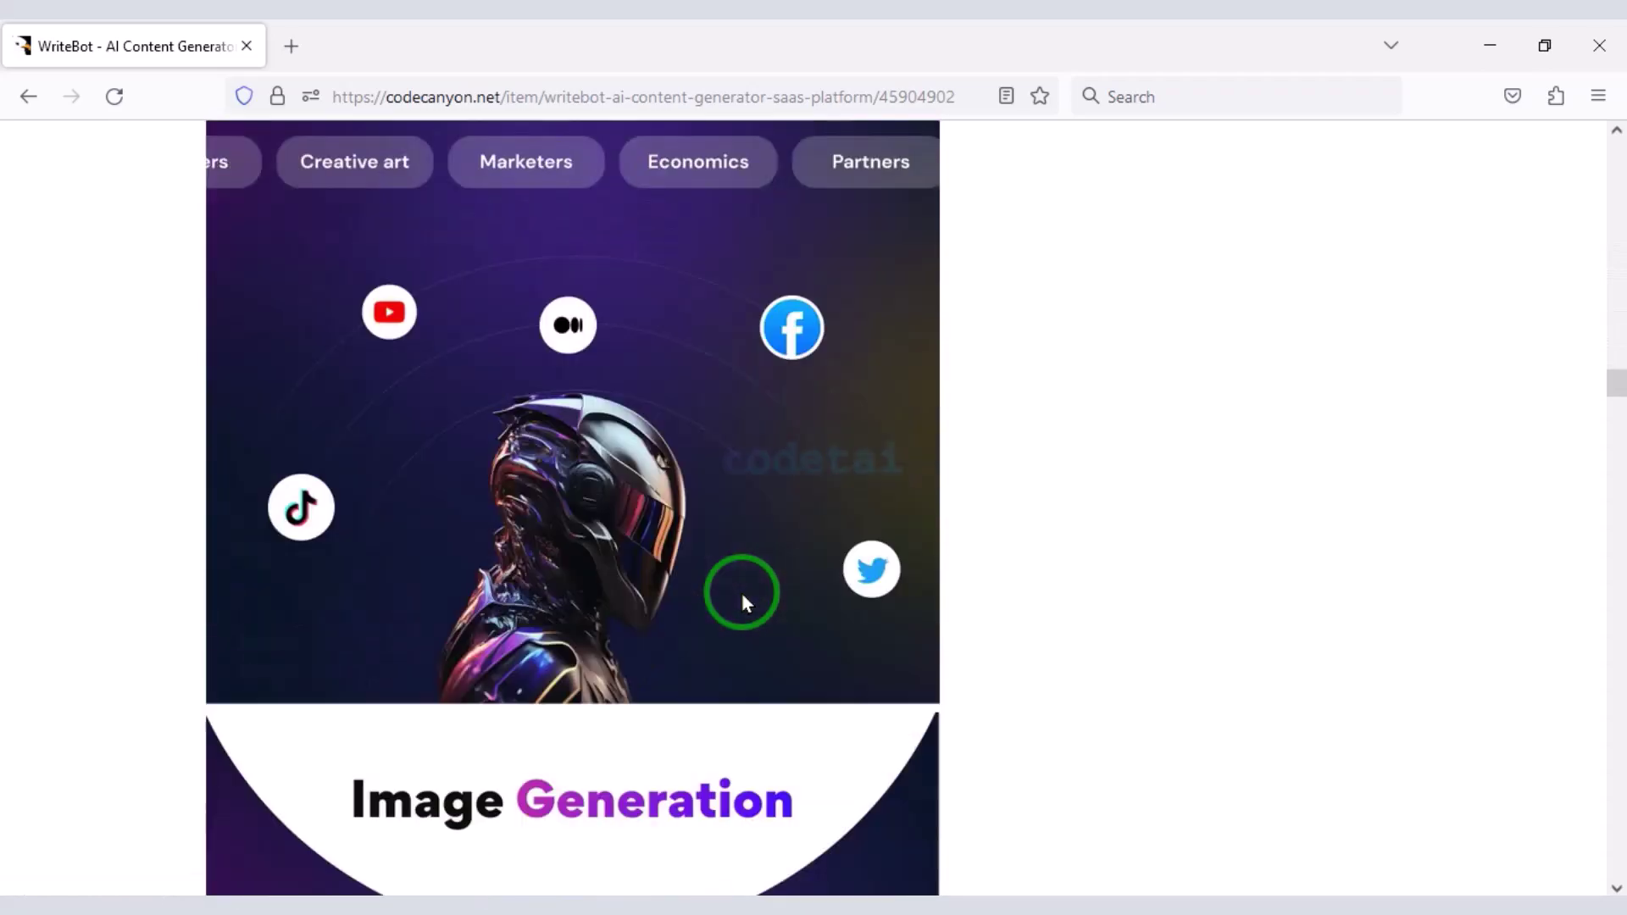
pyautogui.scroll(-20, 743, 583)
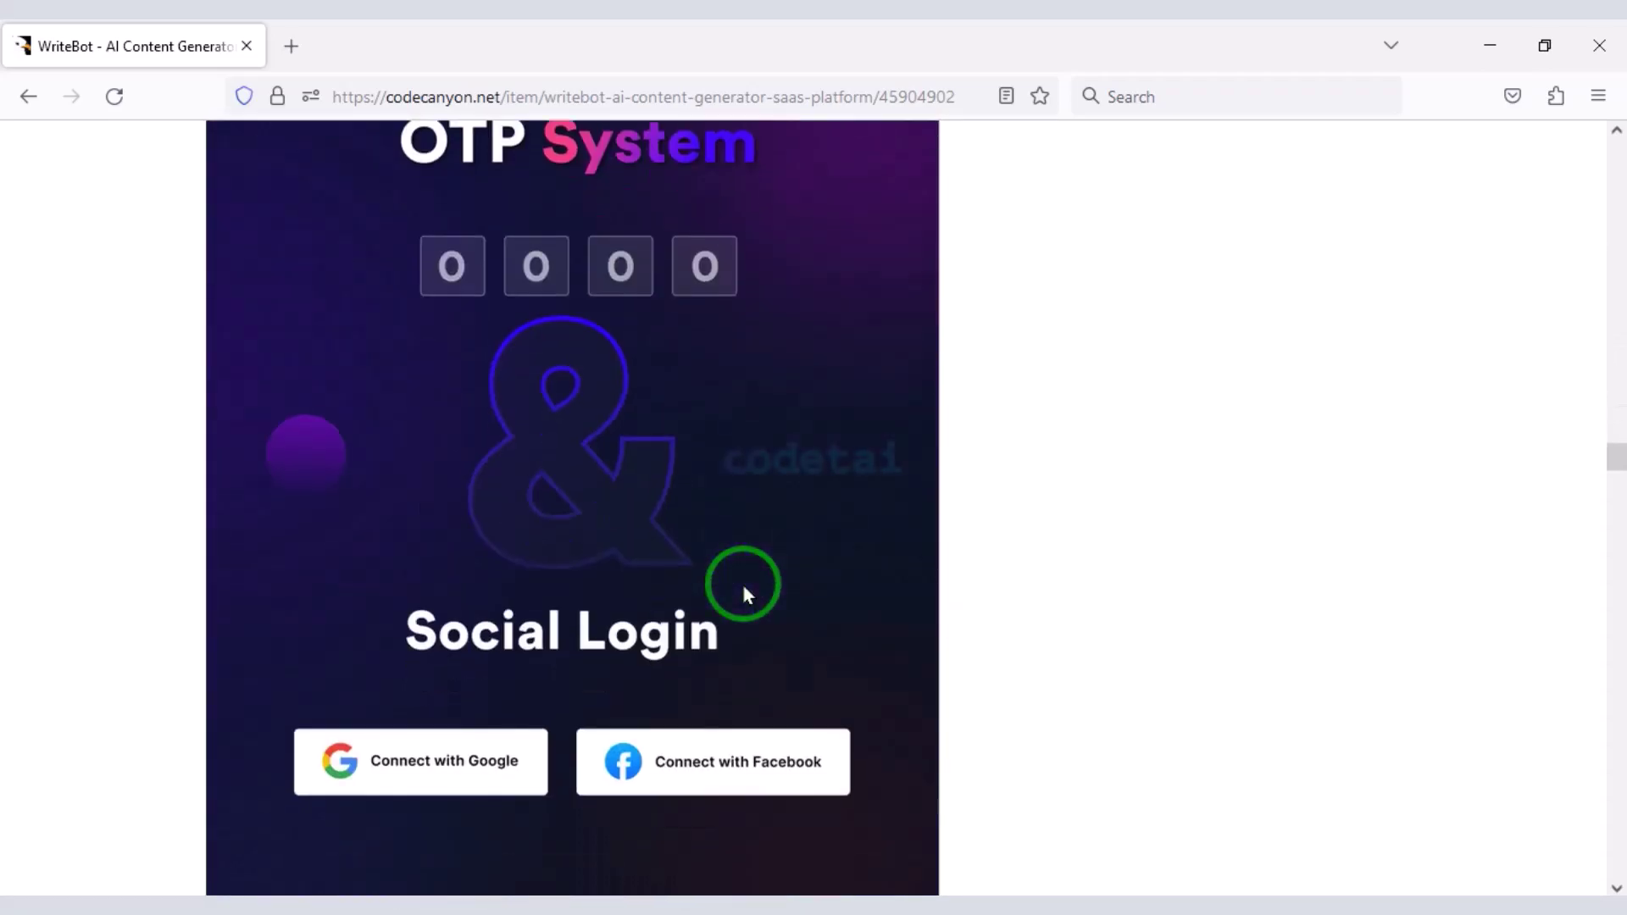
pyautogui.scroll(-20, 744, 587)
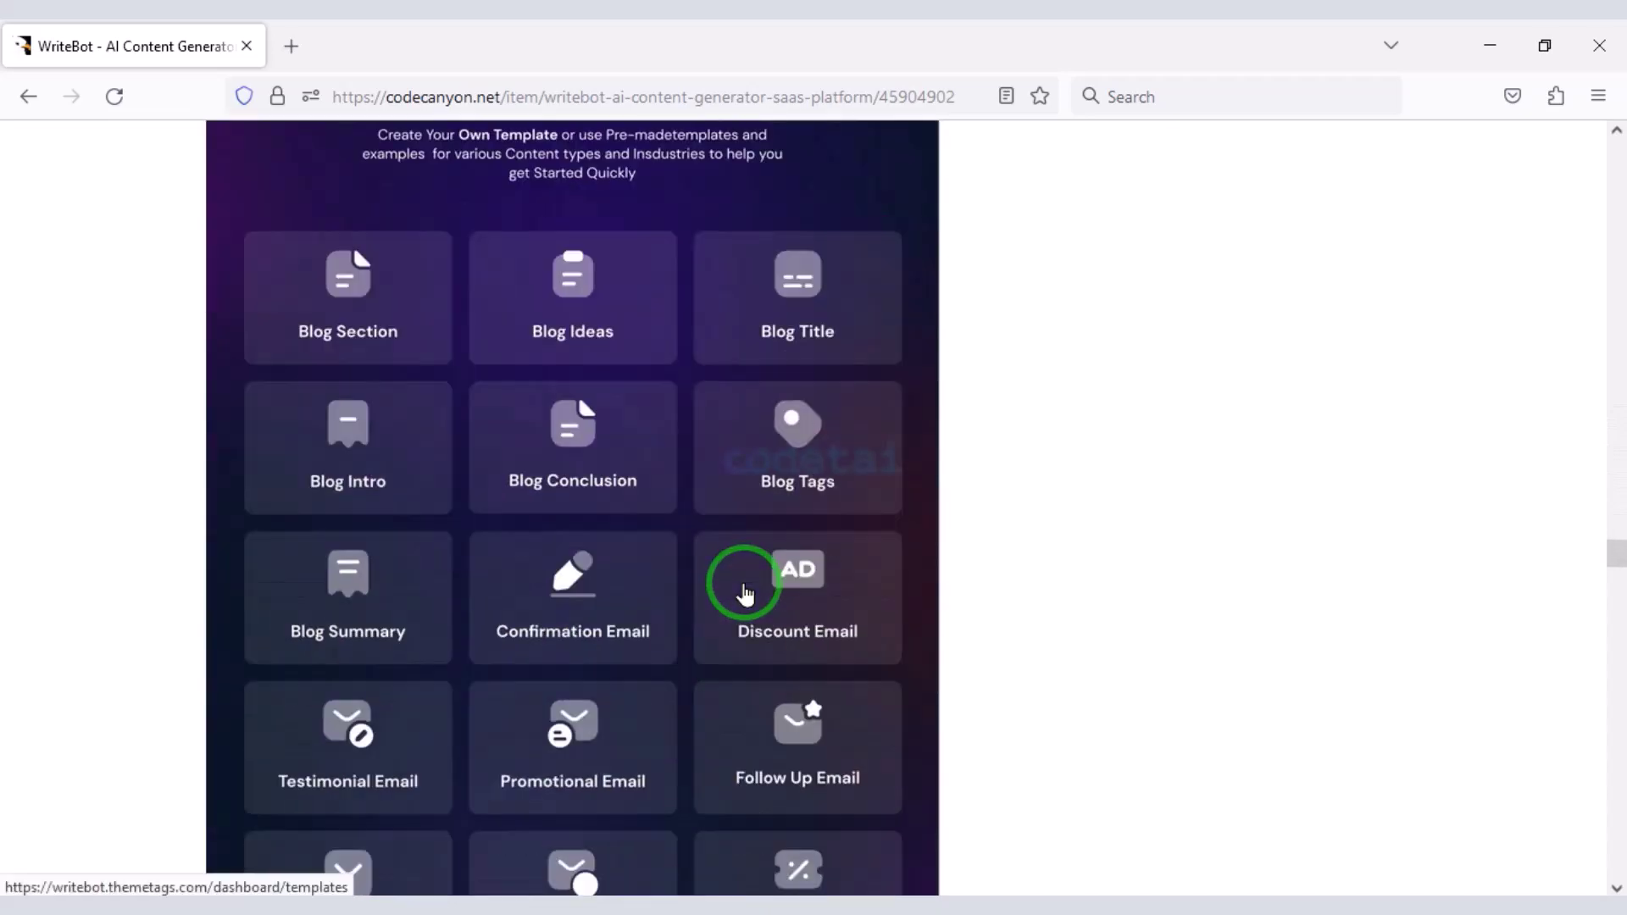
pyautogui.scroll(20, 821, 593)
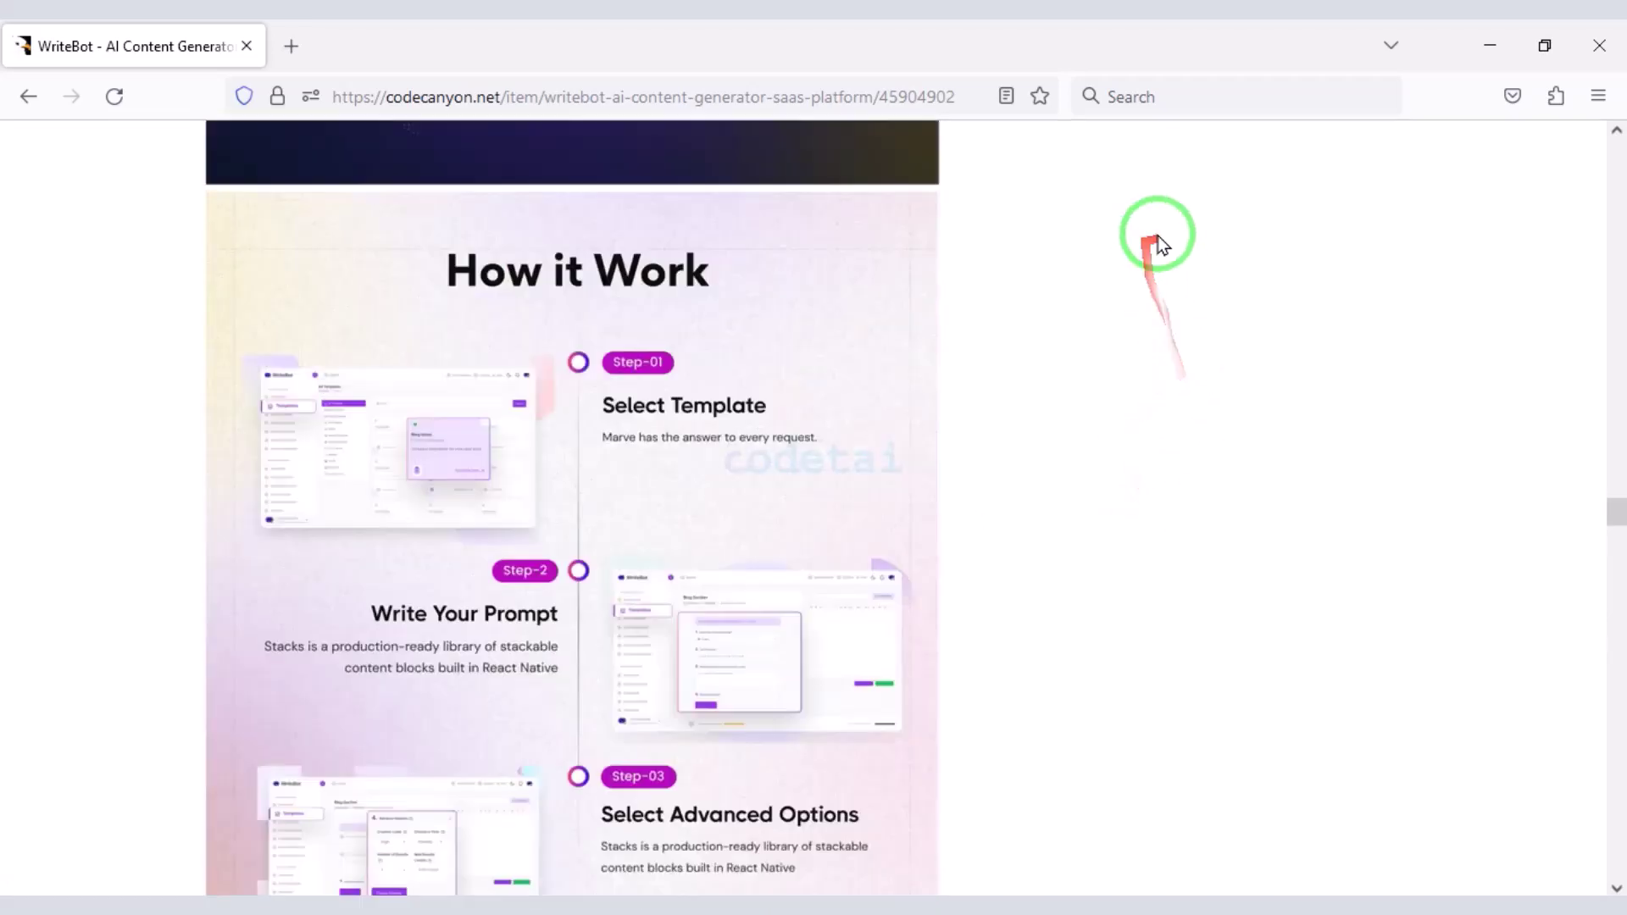
pyautogui.scroll(20, 1222, 320)
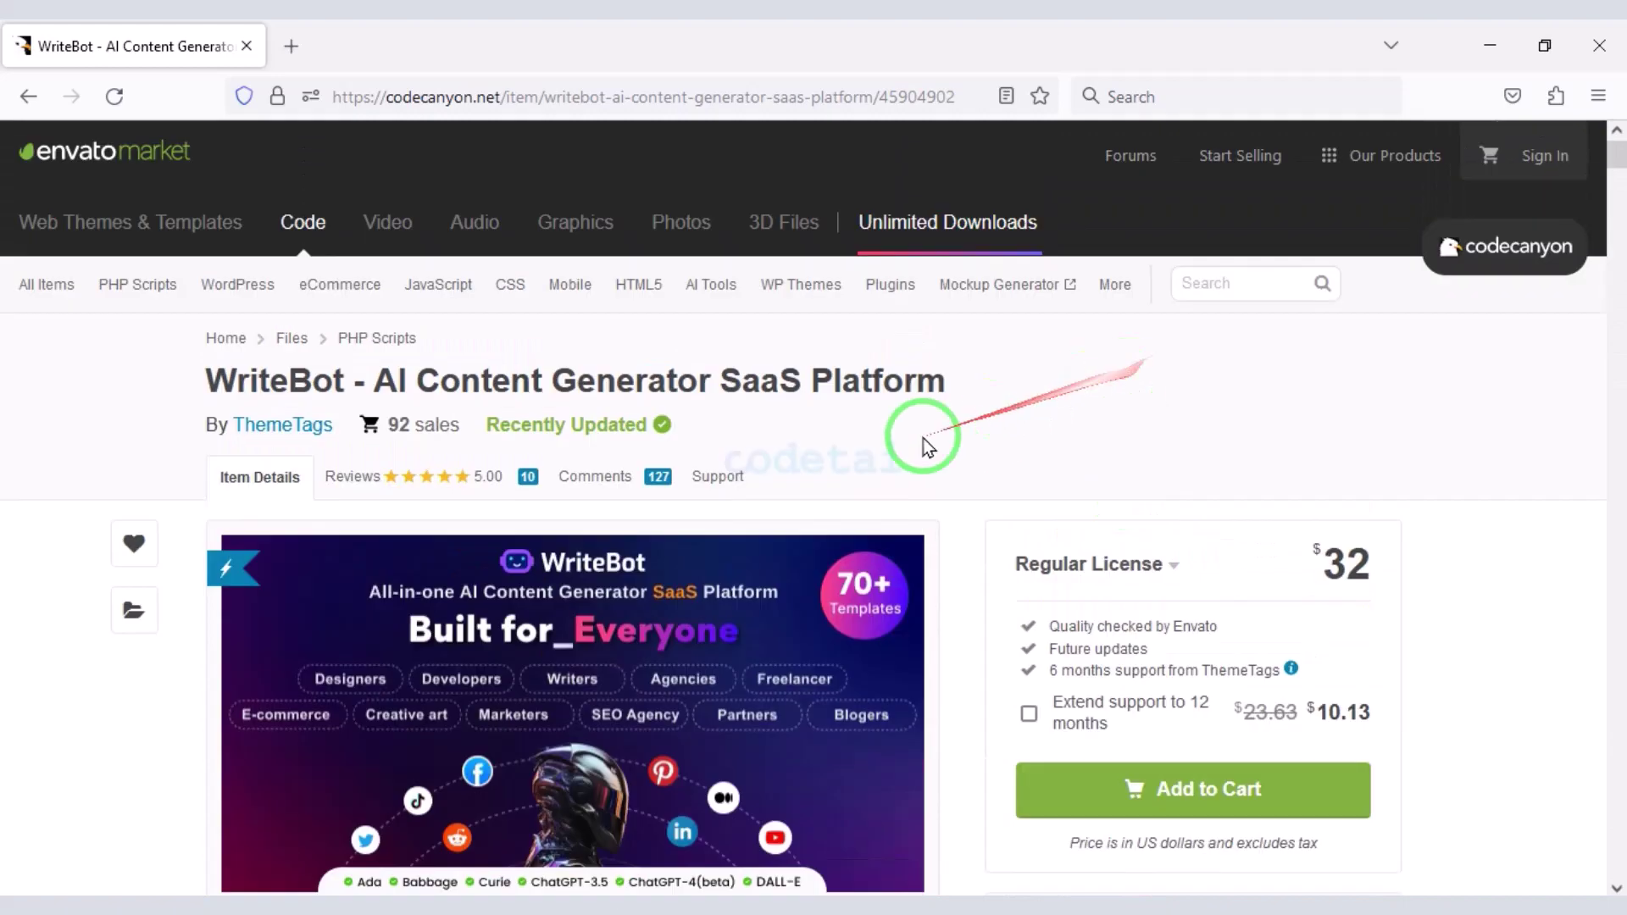
pyautogui.scroll(-3, 763, 593)
pyautogui.click(648, 703)
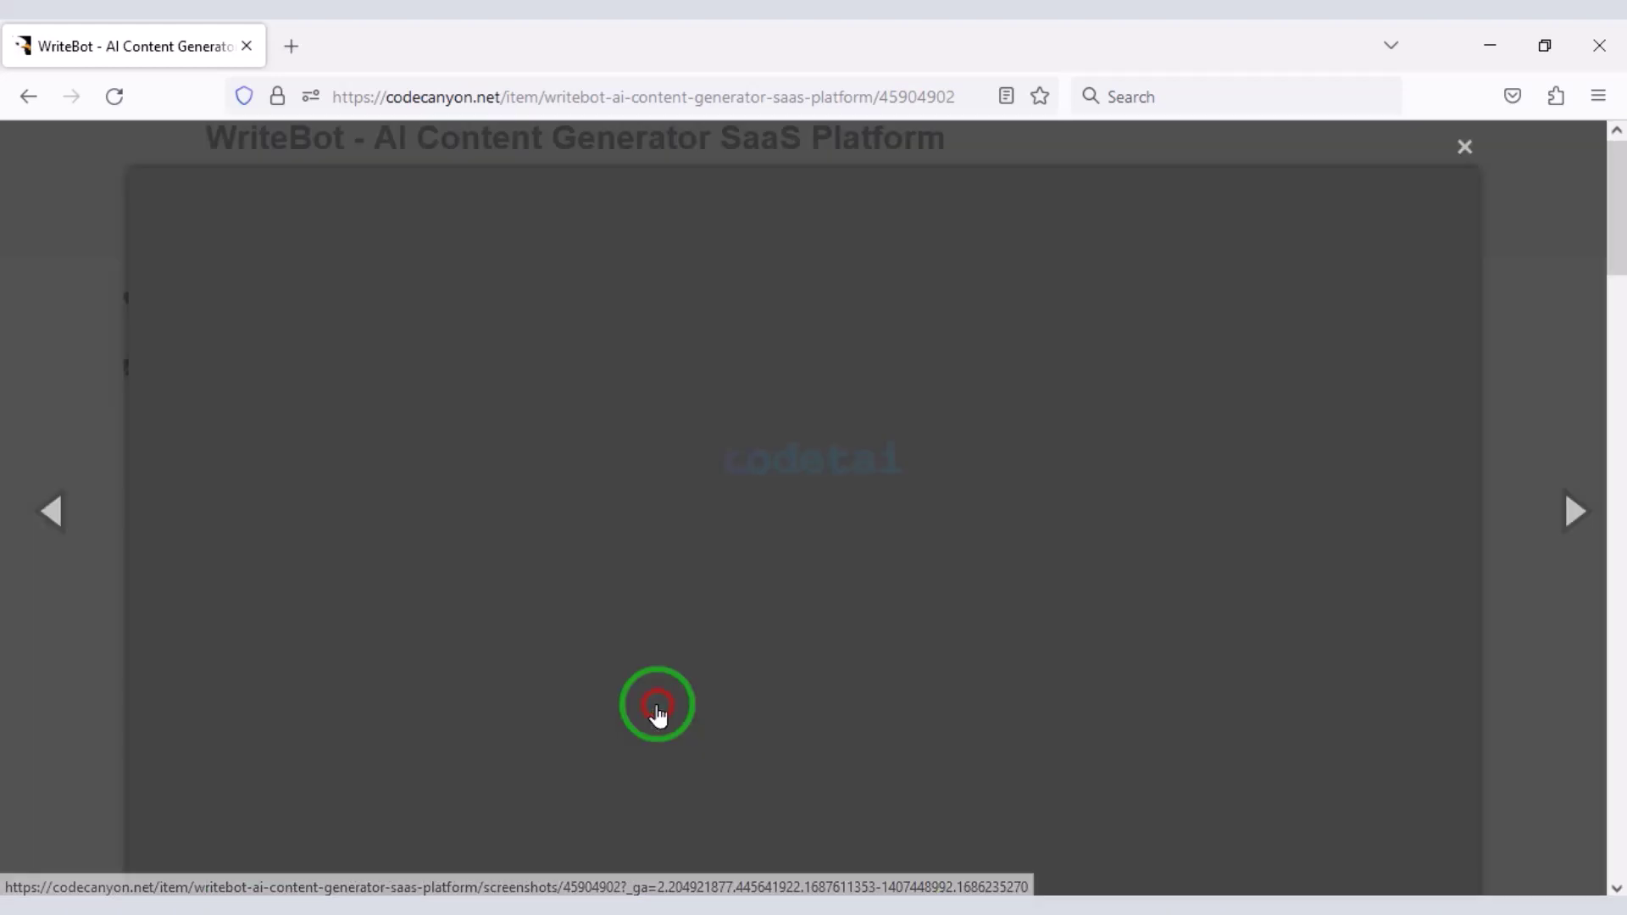
# - Page through all 8 screenshots, user dashboard to Subscription Packages, then close the gallery
pyautogui.scroll(-5, 981, 623)
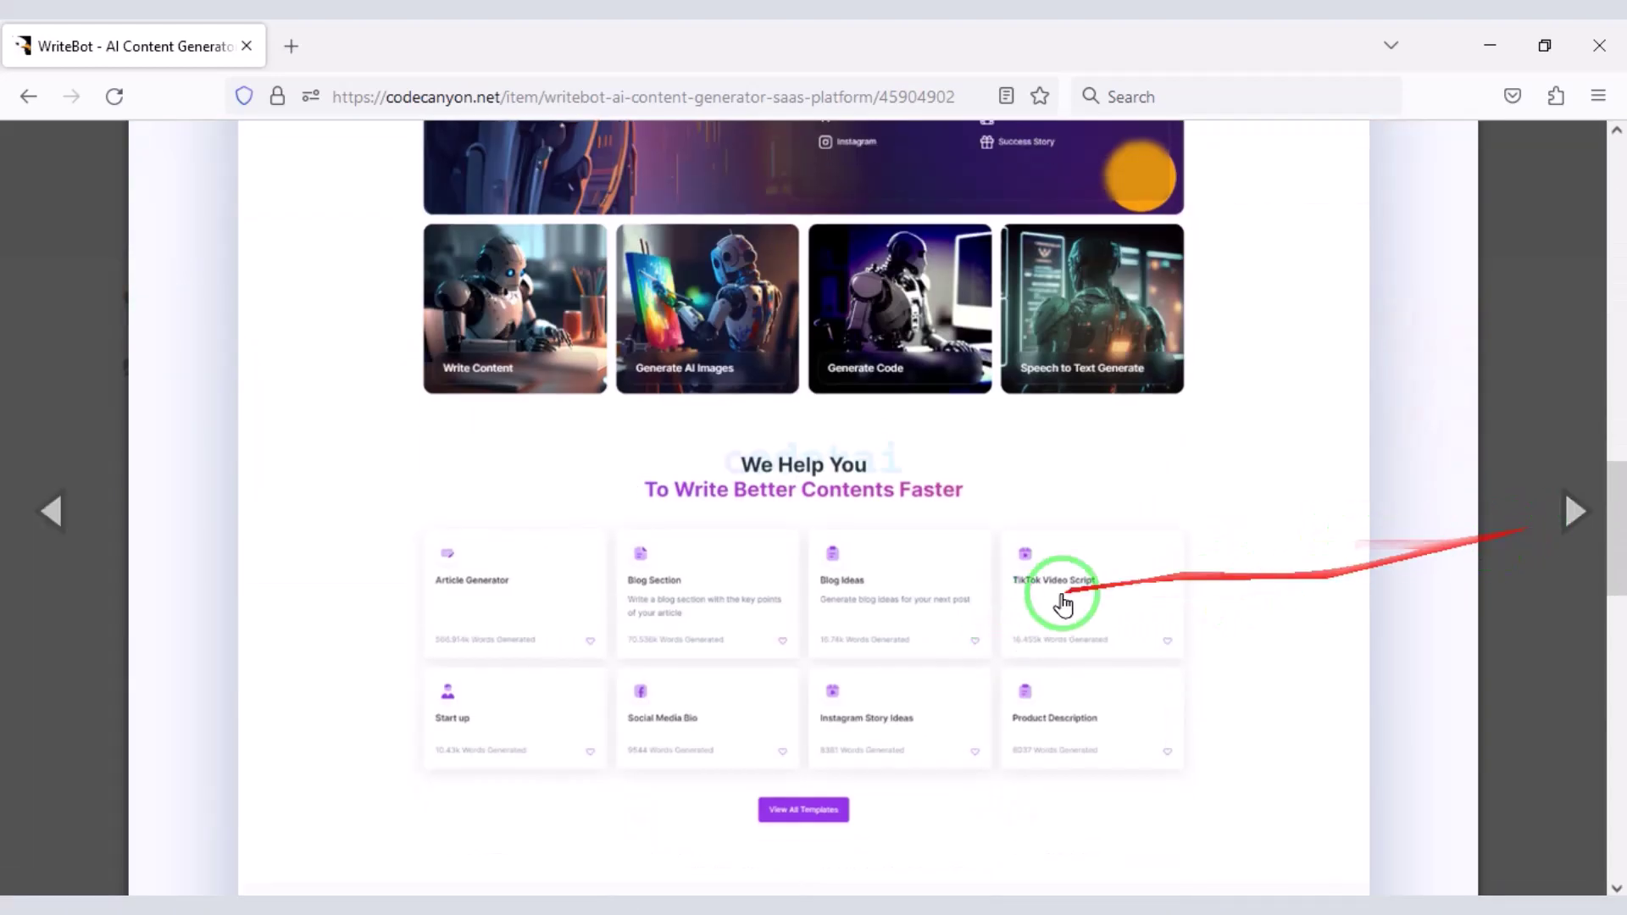
pyautogui.scroll(-12, 1255, 627)
pyautogui.click(1589, 536)
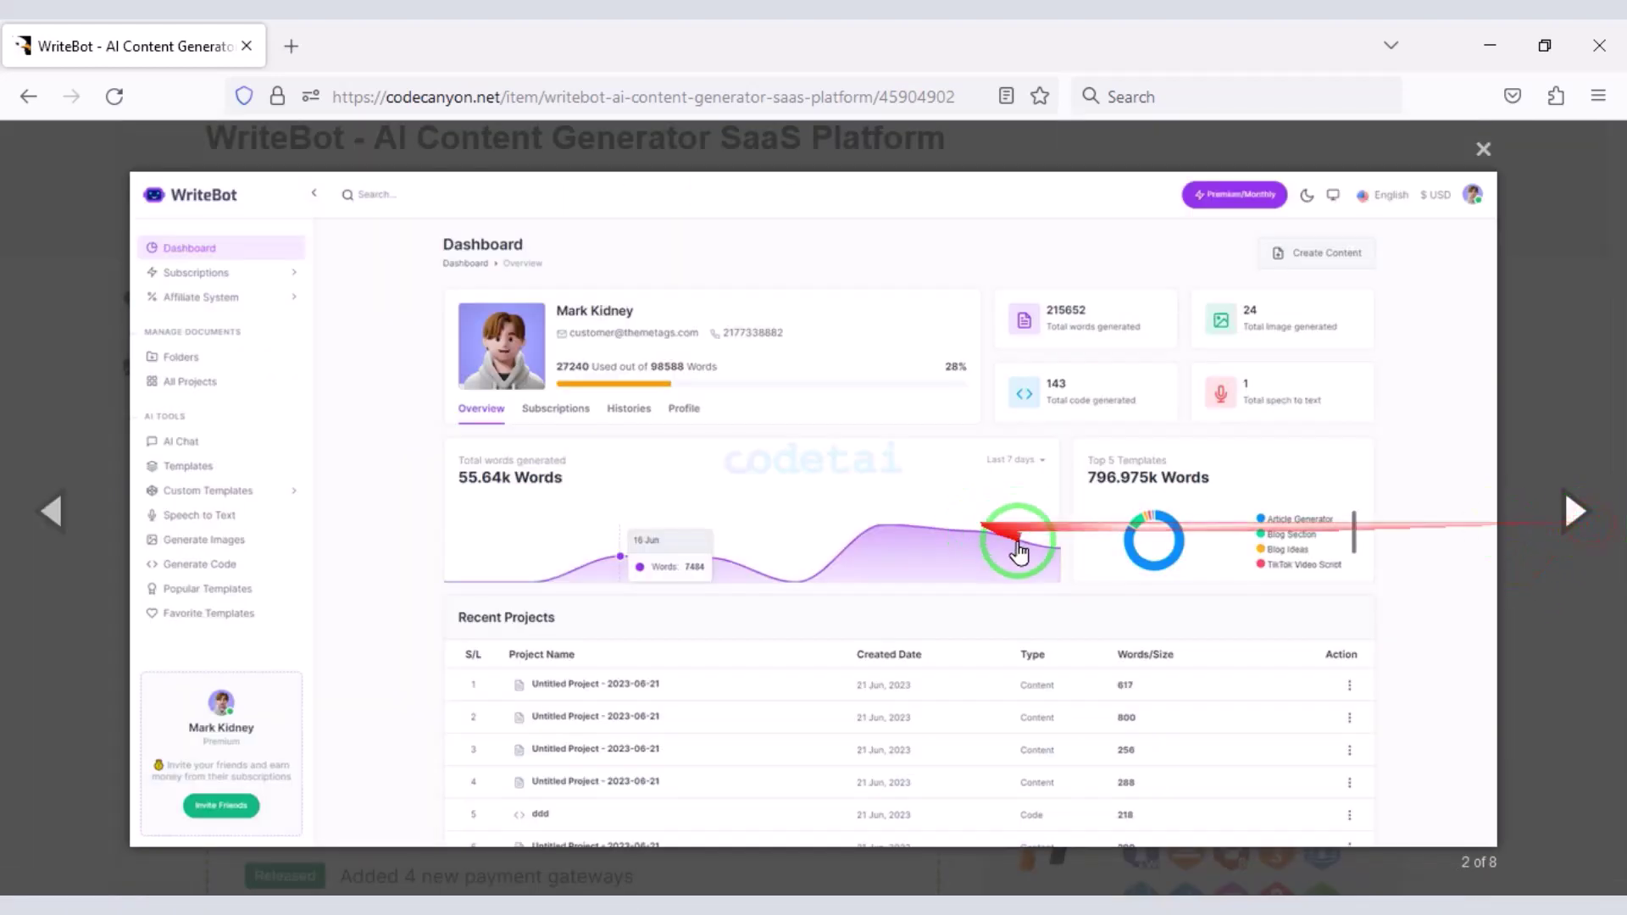
pyautogui.click(1542, 519)
pyautogui.click(1544, 523)
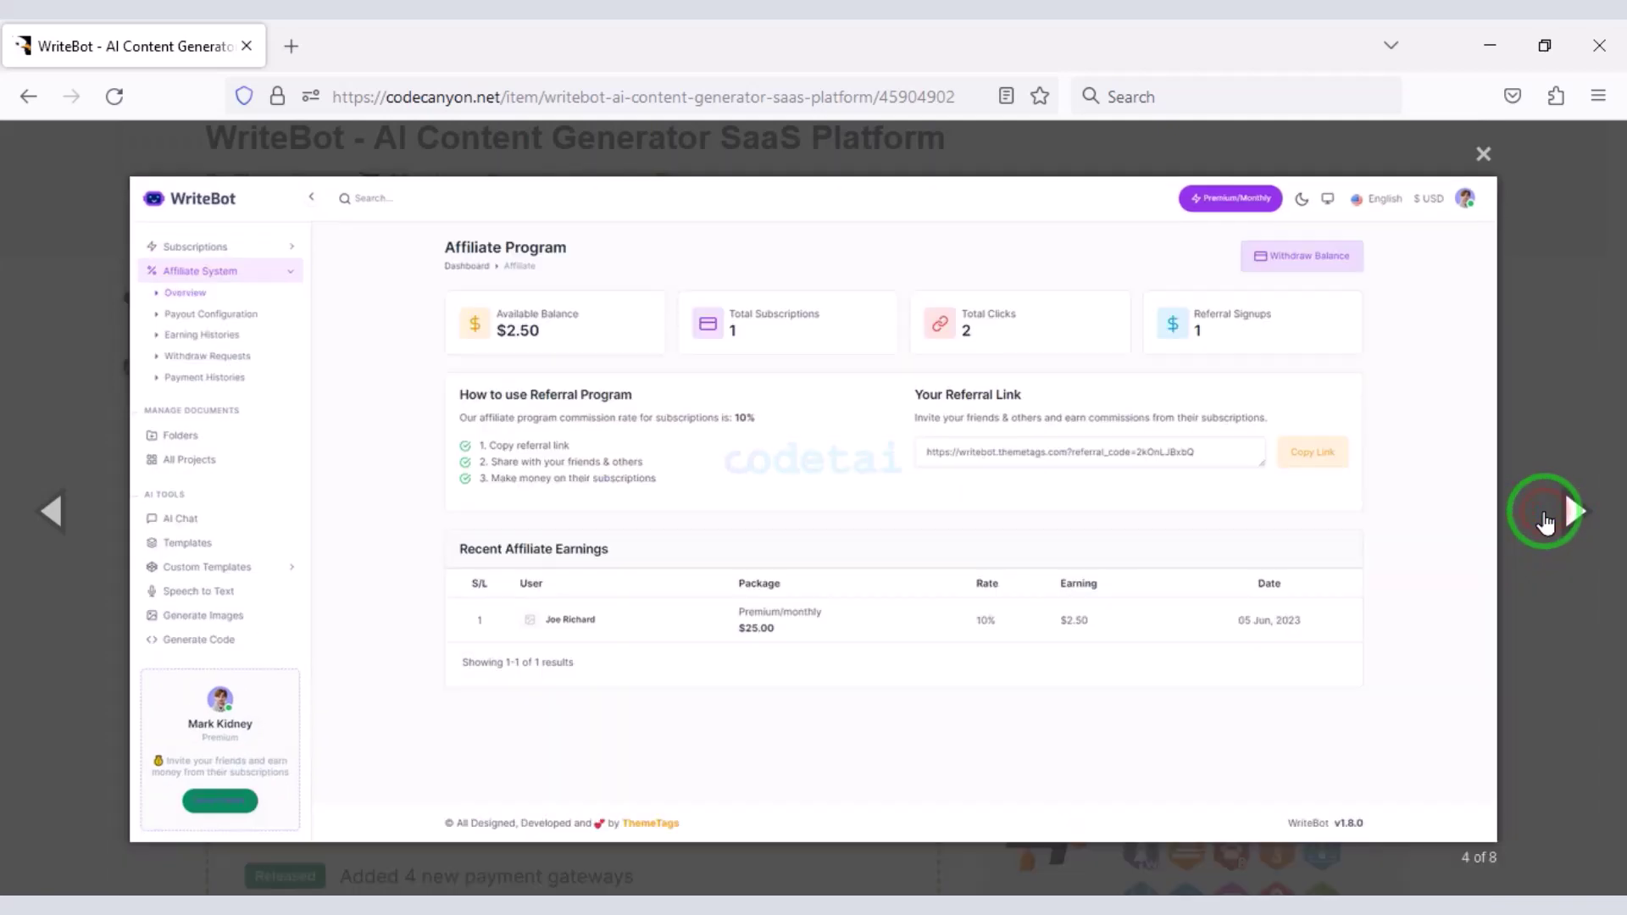
pyautogui.click(1578, 512)
pyautogui.click(1578, 513)
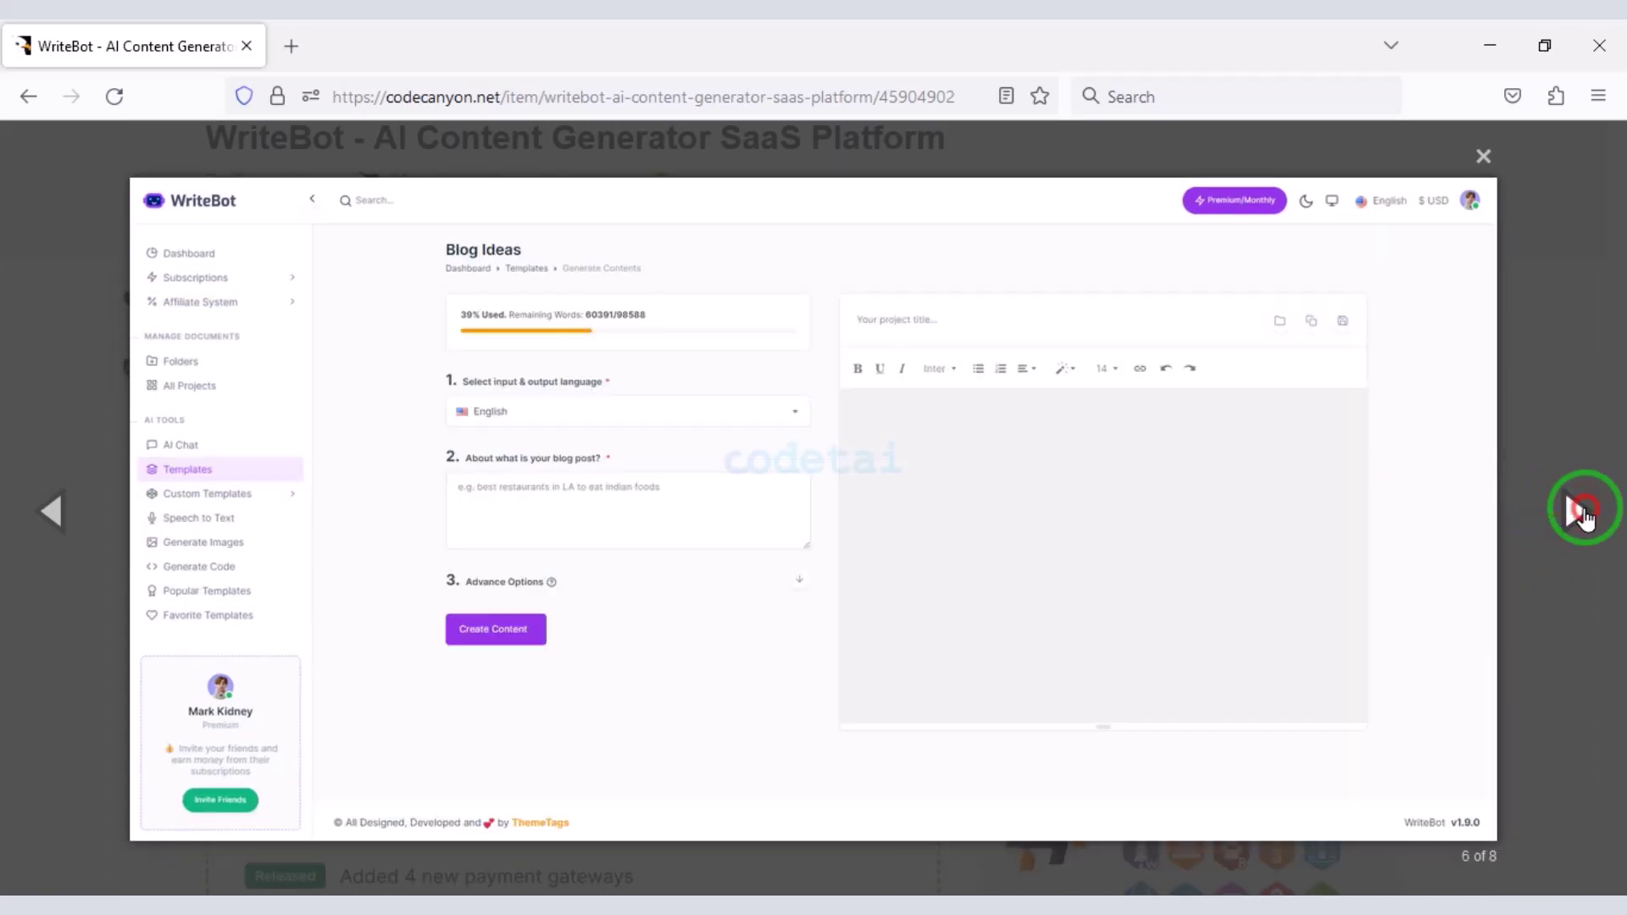
pyautogui.click(1578, 513)
pyautogui.click(1582, 512)
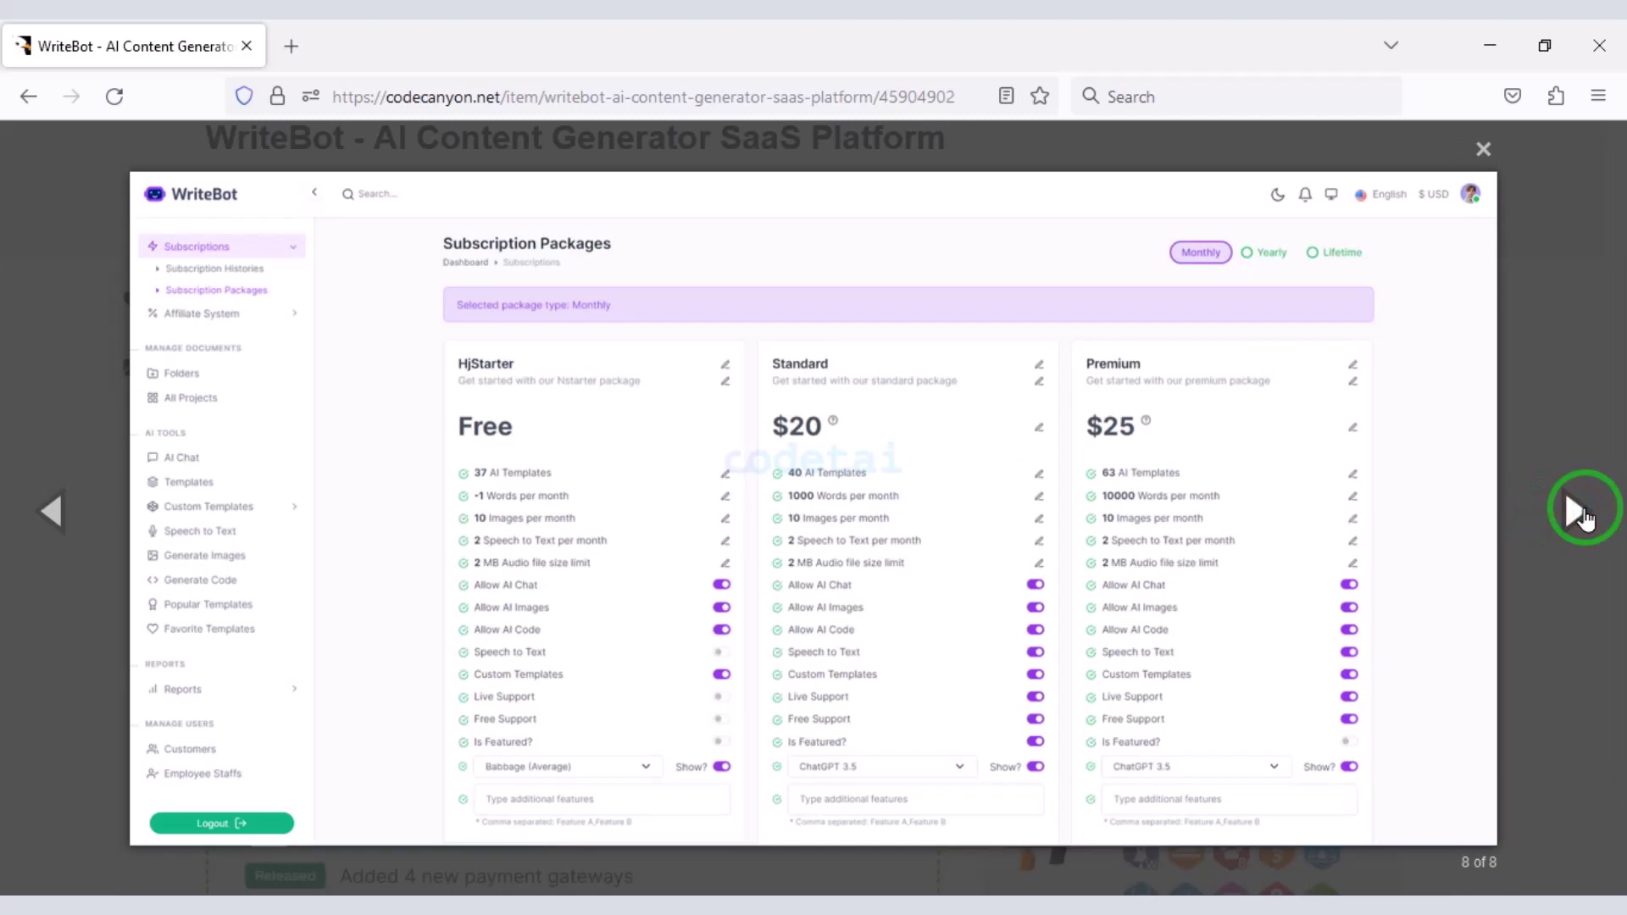
pyautogui.click(1581, 516)
pyautogui.click(1453, 180)
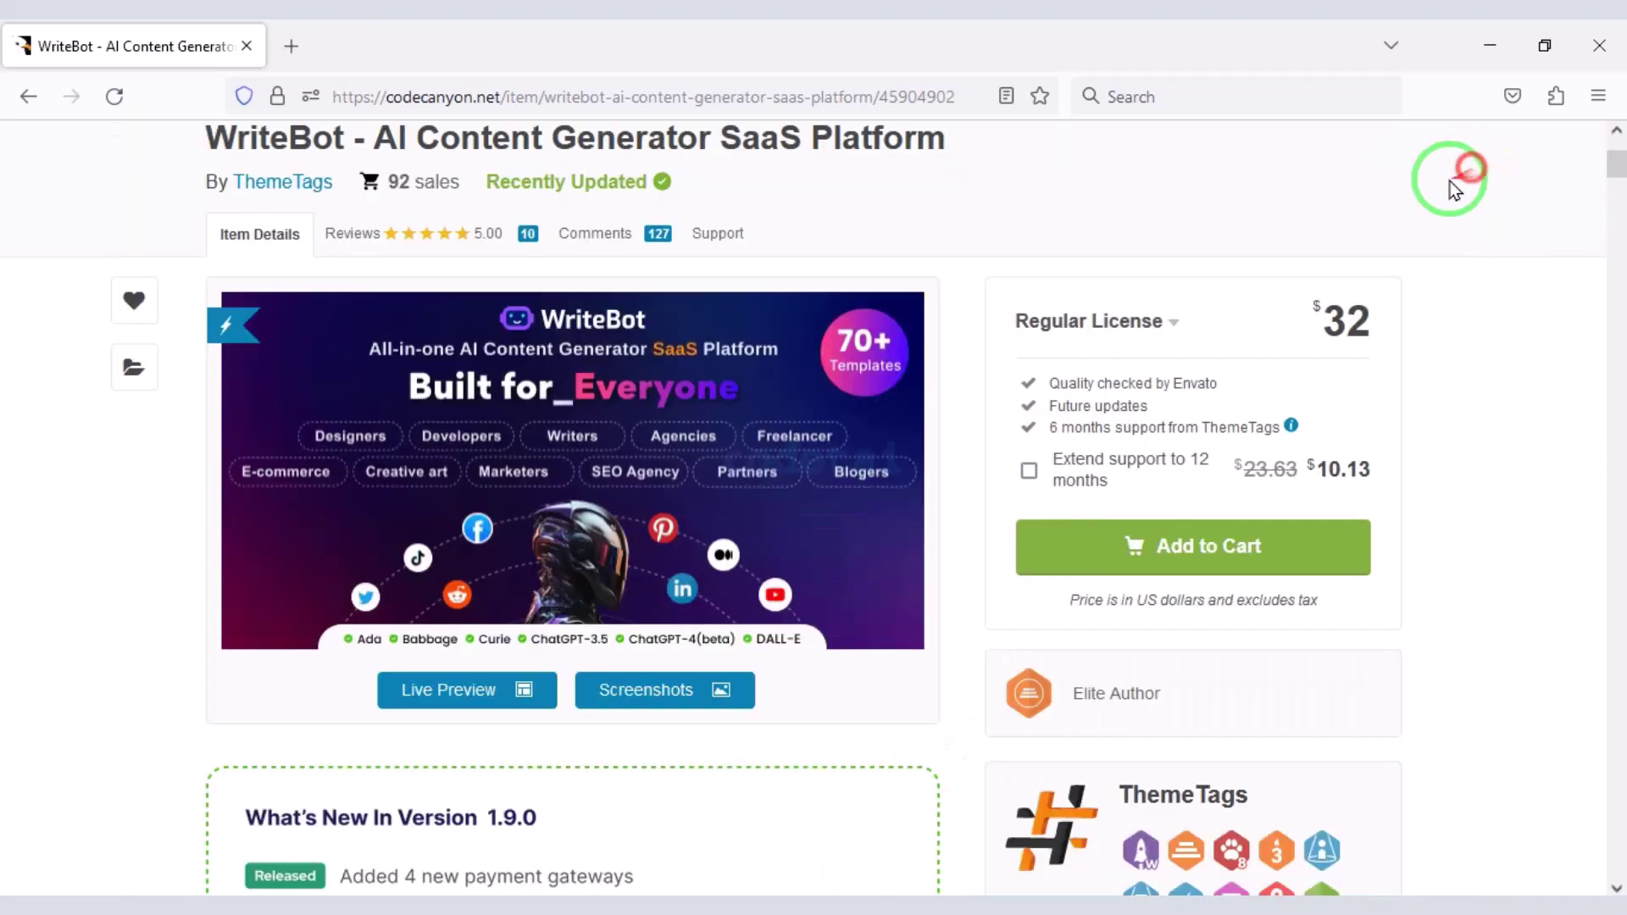
# - Add the WriteBot item to the cart and proceed to checkout
pyautogui.scroll(3, 443, 358)
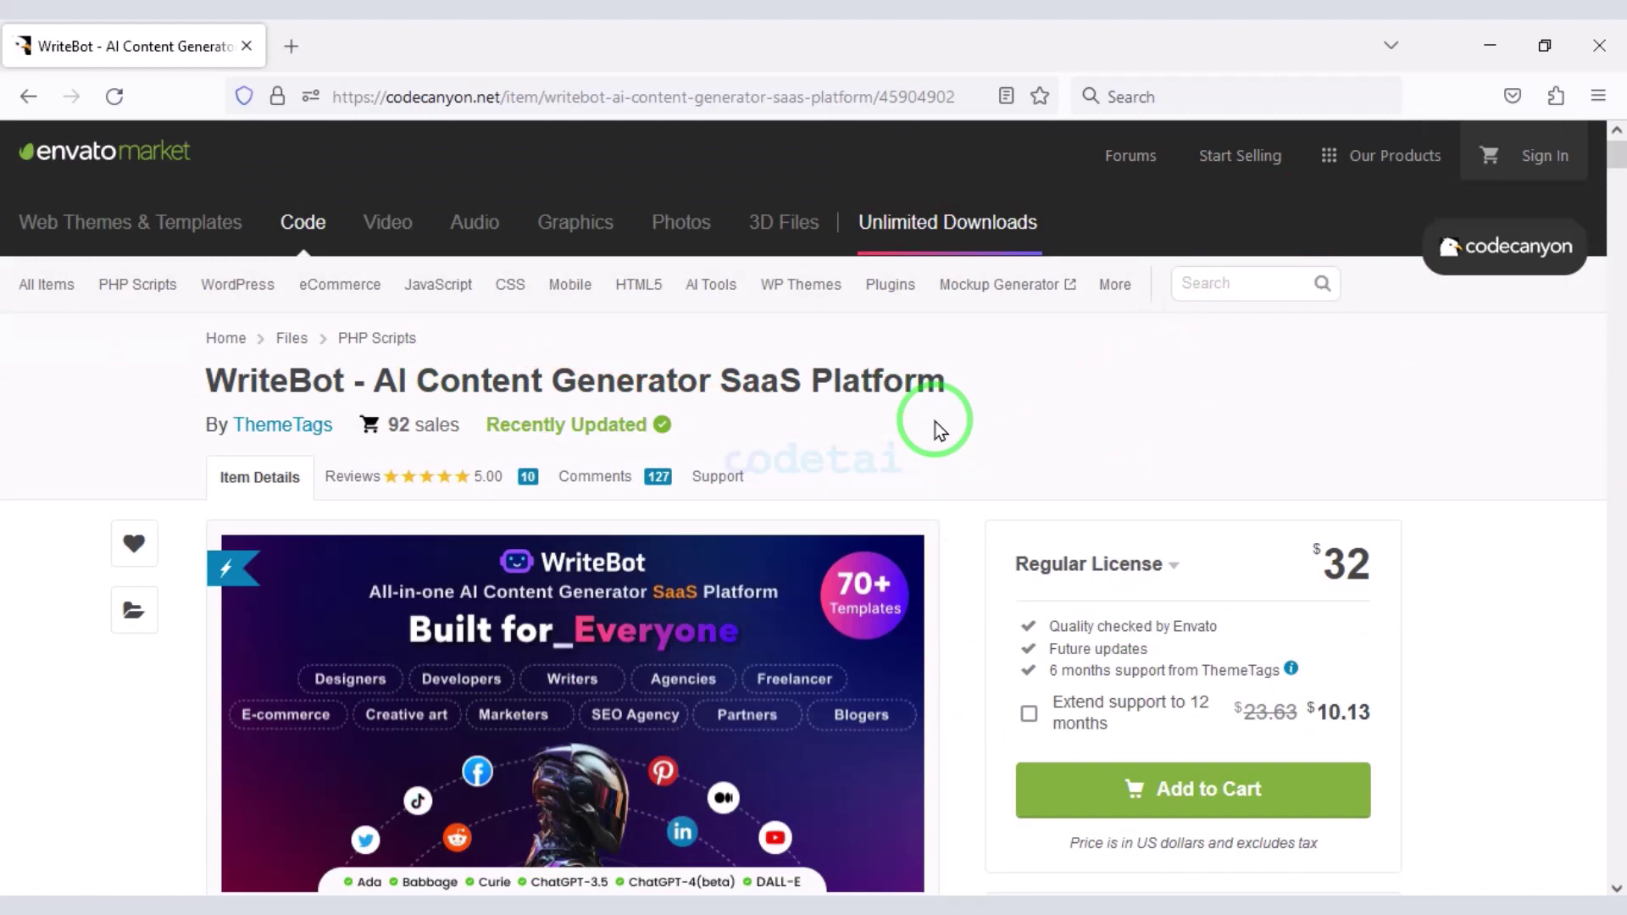
pyautogui.scroll(-5, 939, 431)
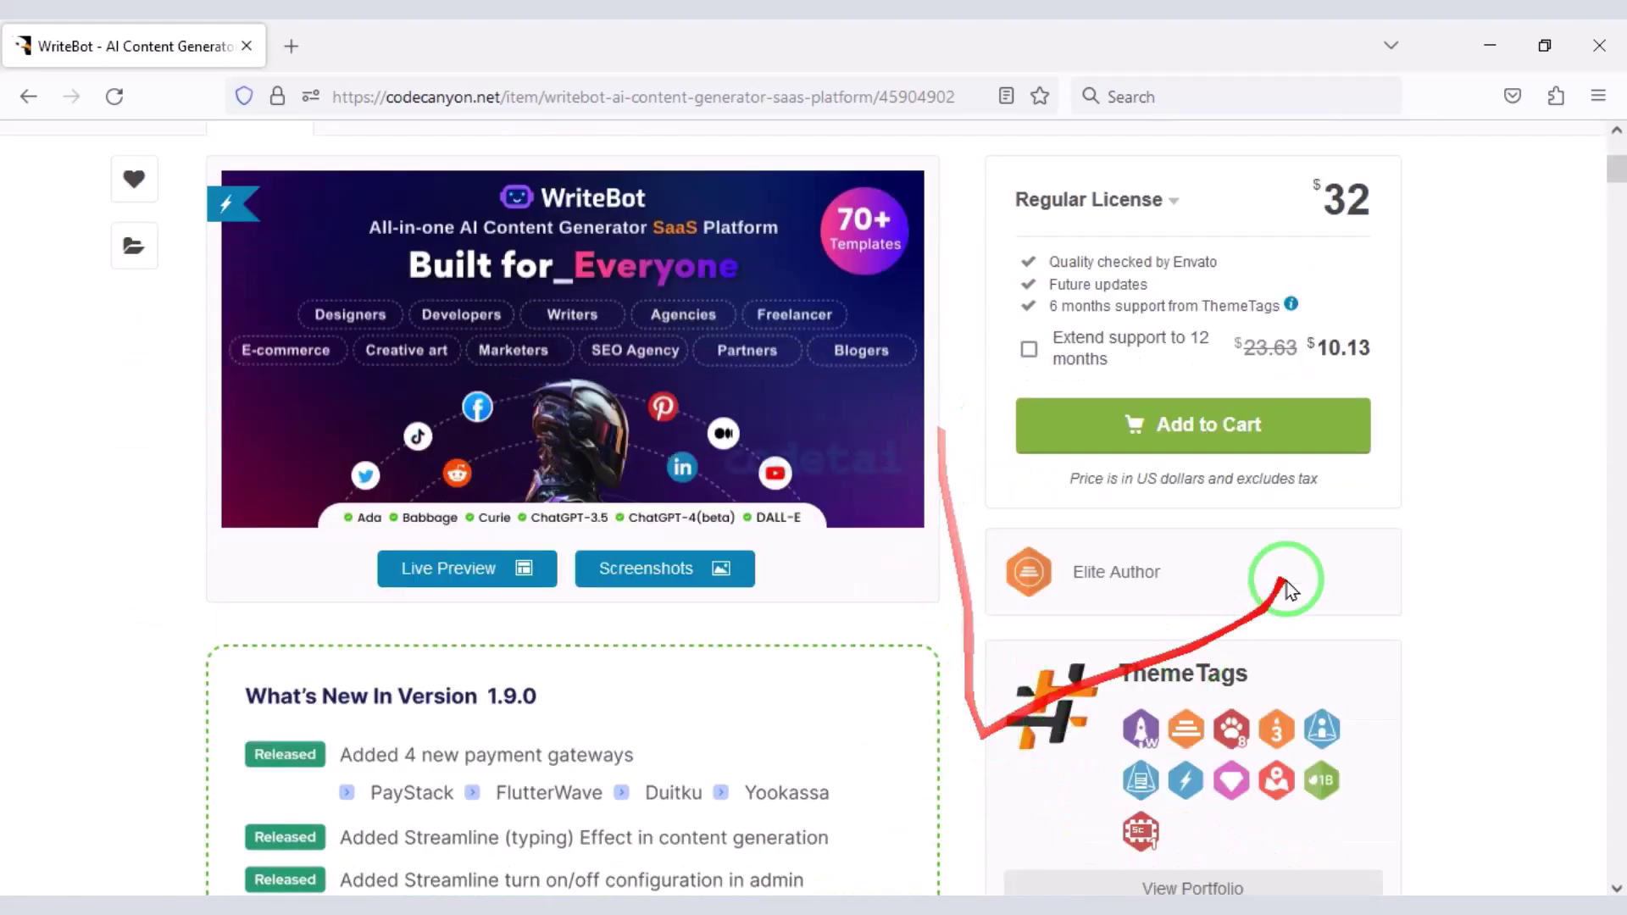
pyautogui.click(1260, 434)
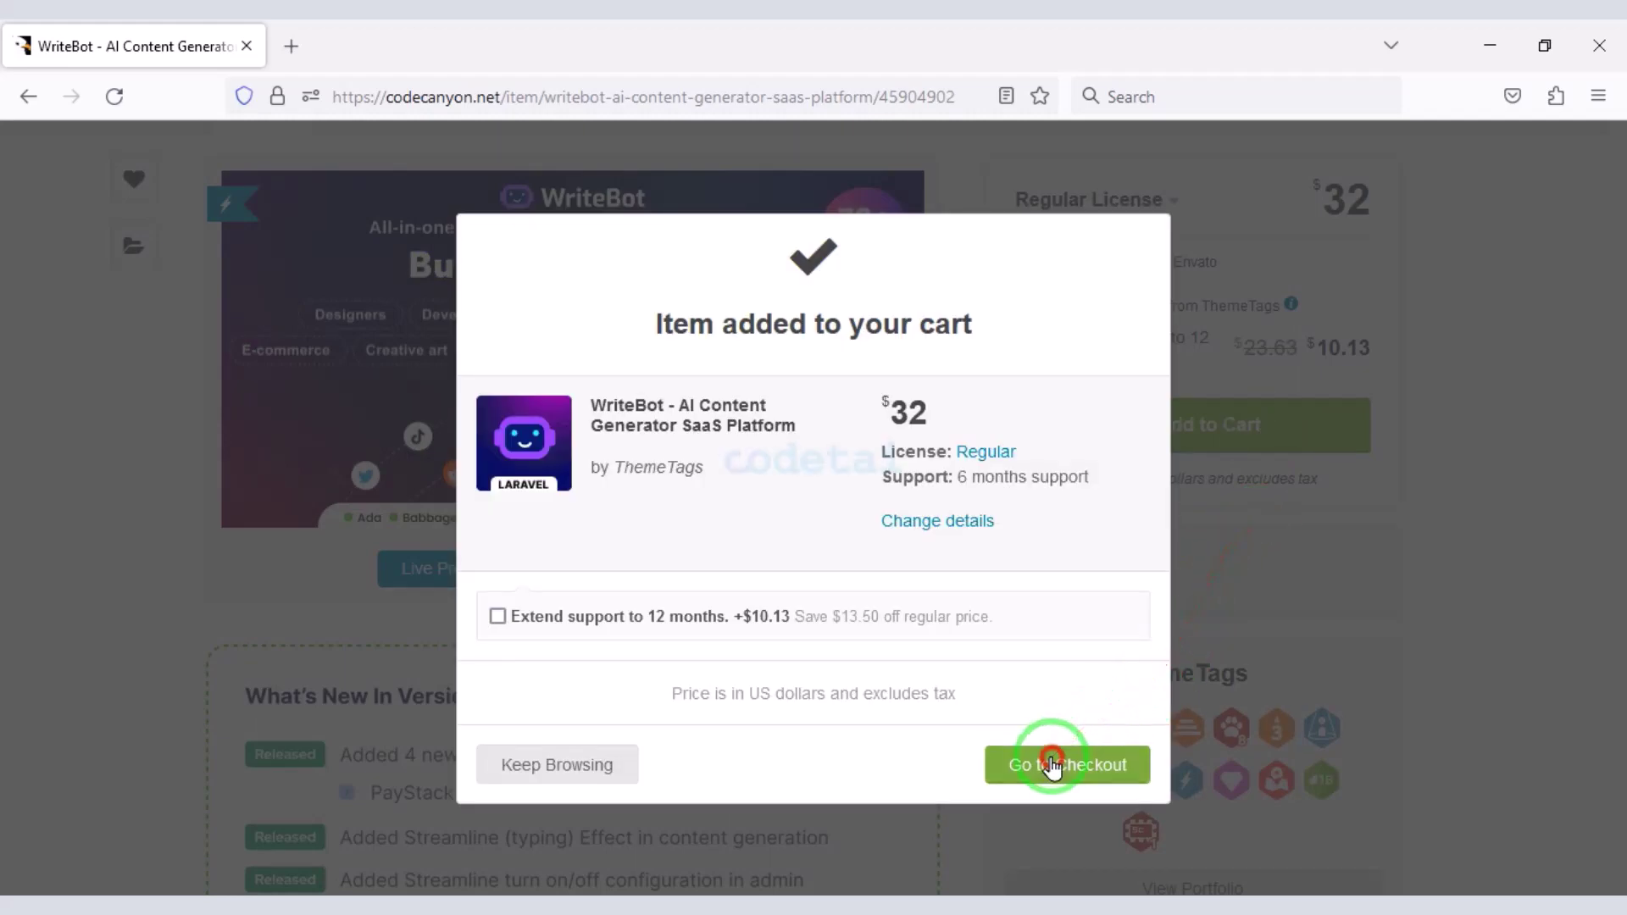
pyautogui.click(1051, 767)
# - Review the Google, Apple, Facebook and email sign-up options, then sign in with an existing account
pyautogui.scroll(-8, 973, 679)
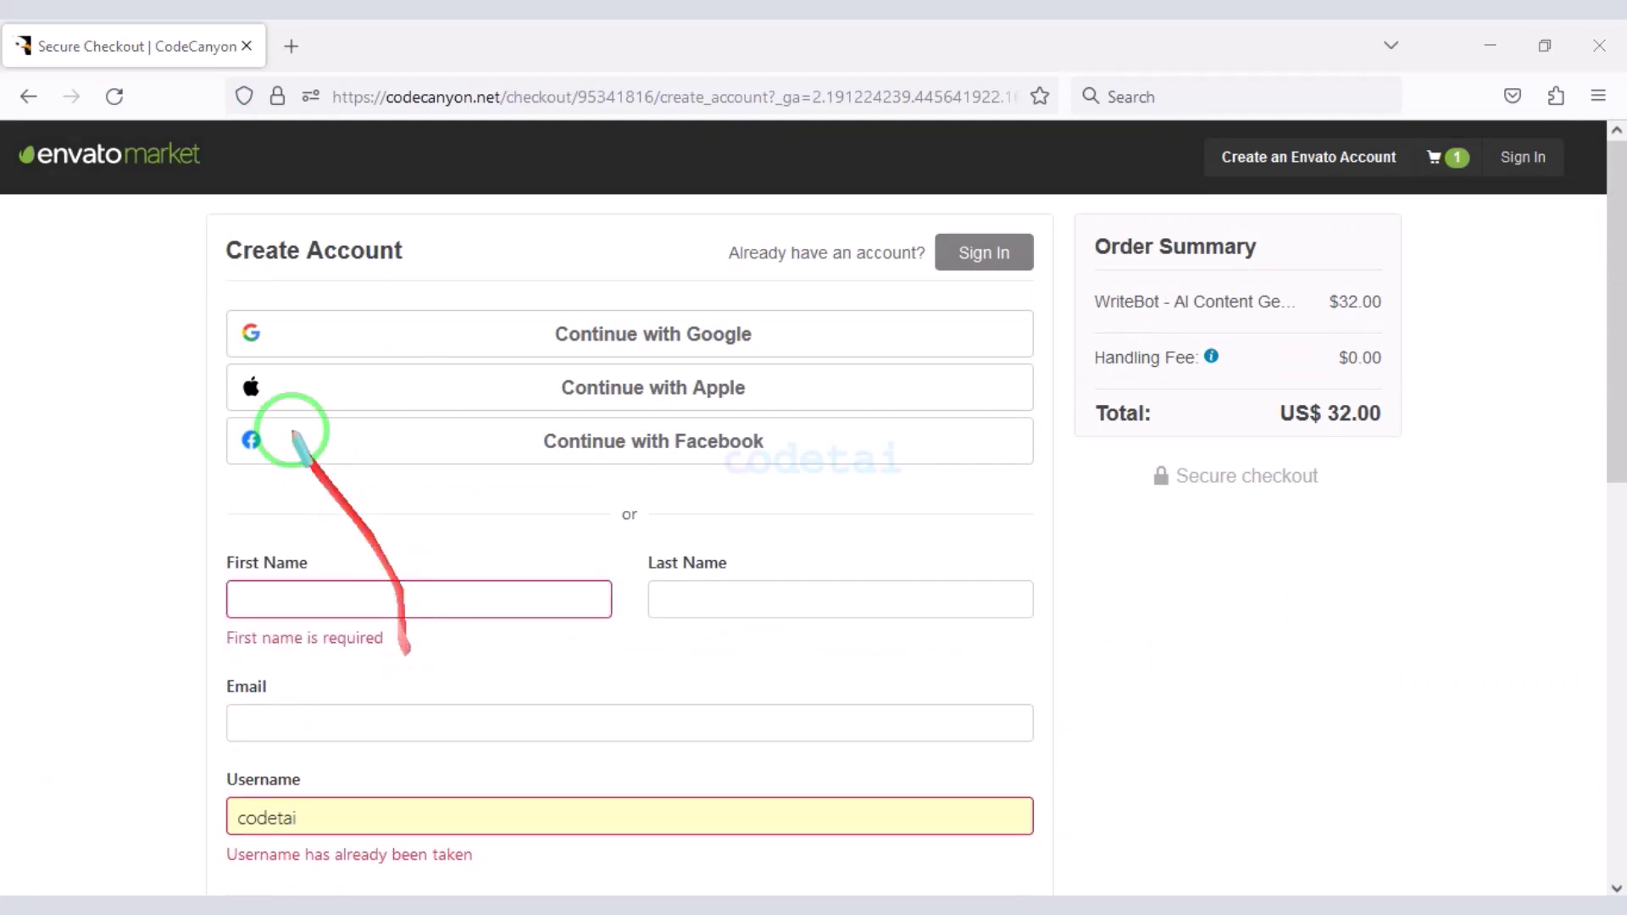
pyautogui.moveTo(198, 282)
pyautogui.mouseDown()
pyautogui.moveTo(872, 483)
pyautogui.moveTo(1053, 486)
pyautogui.mouseUp()
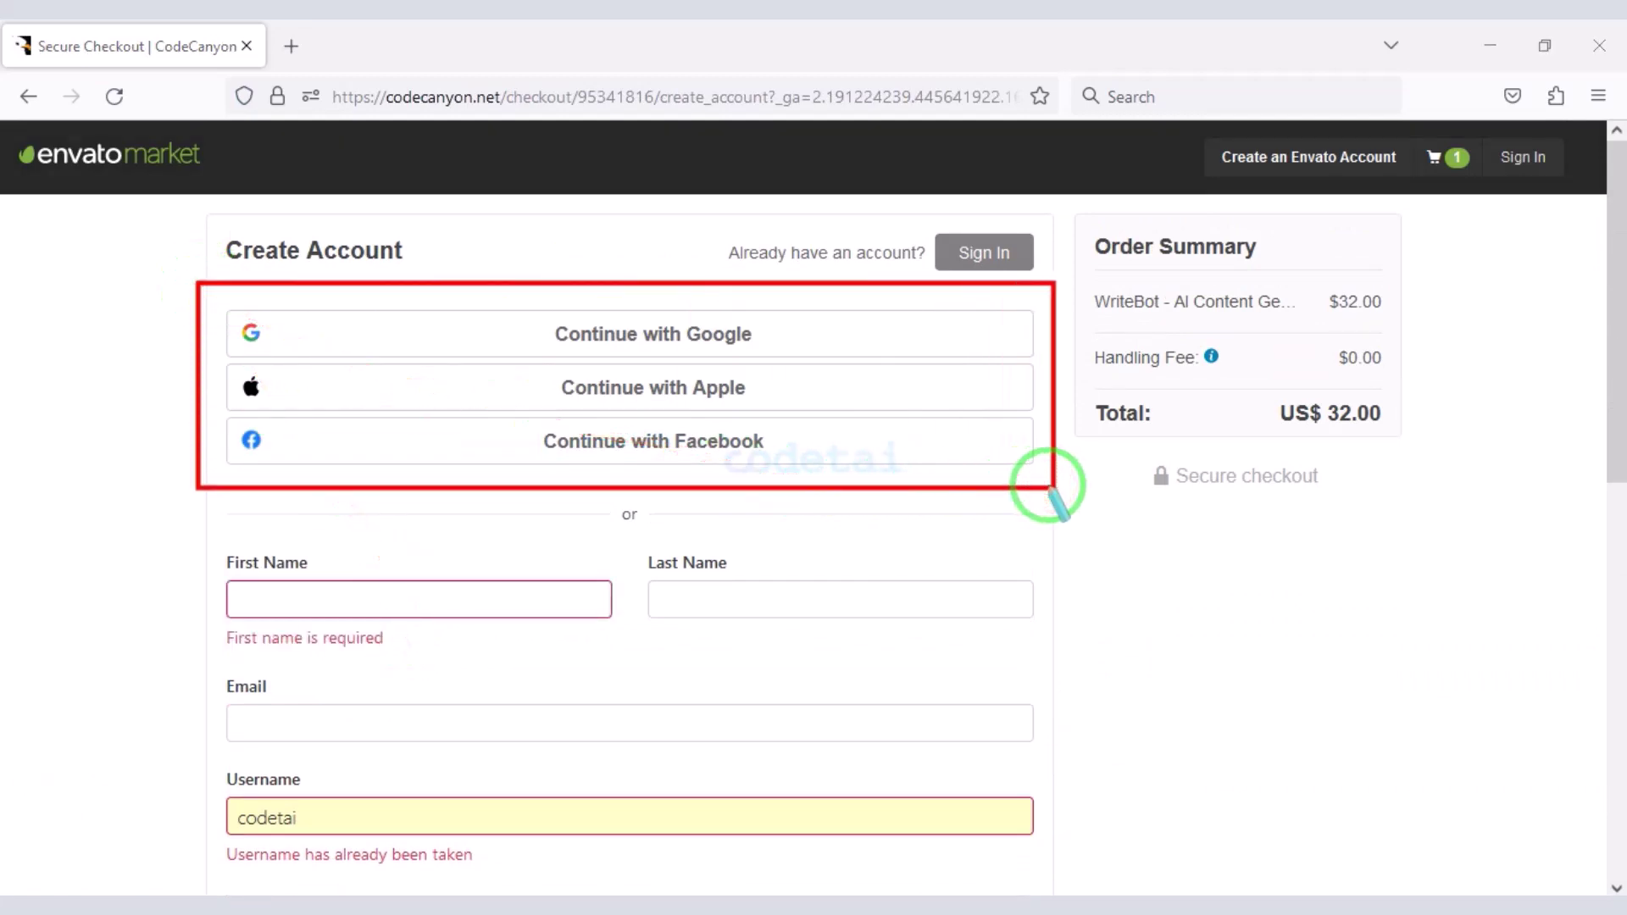
pyautogui.scroll(-5, 1008, 559)
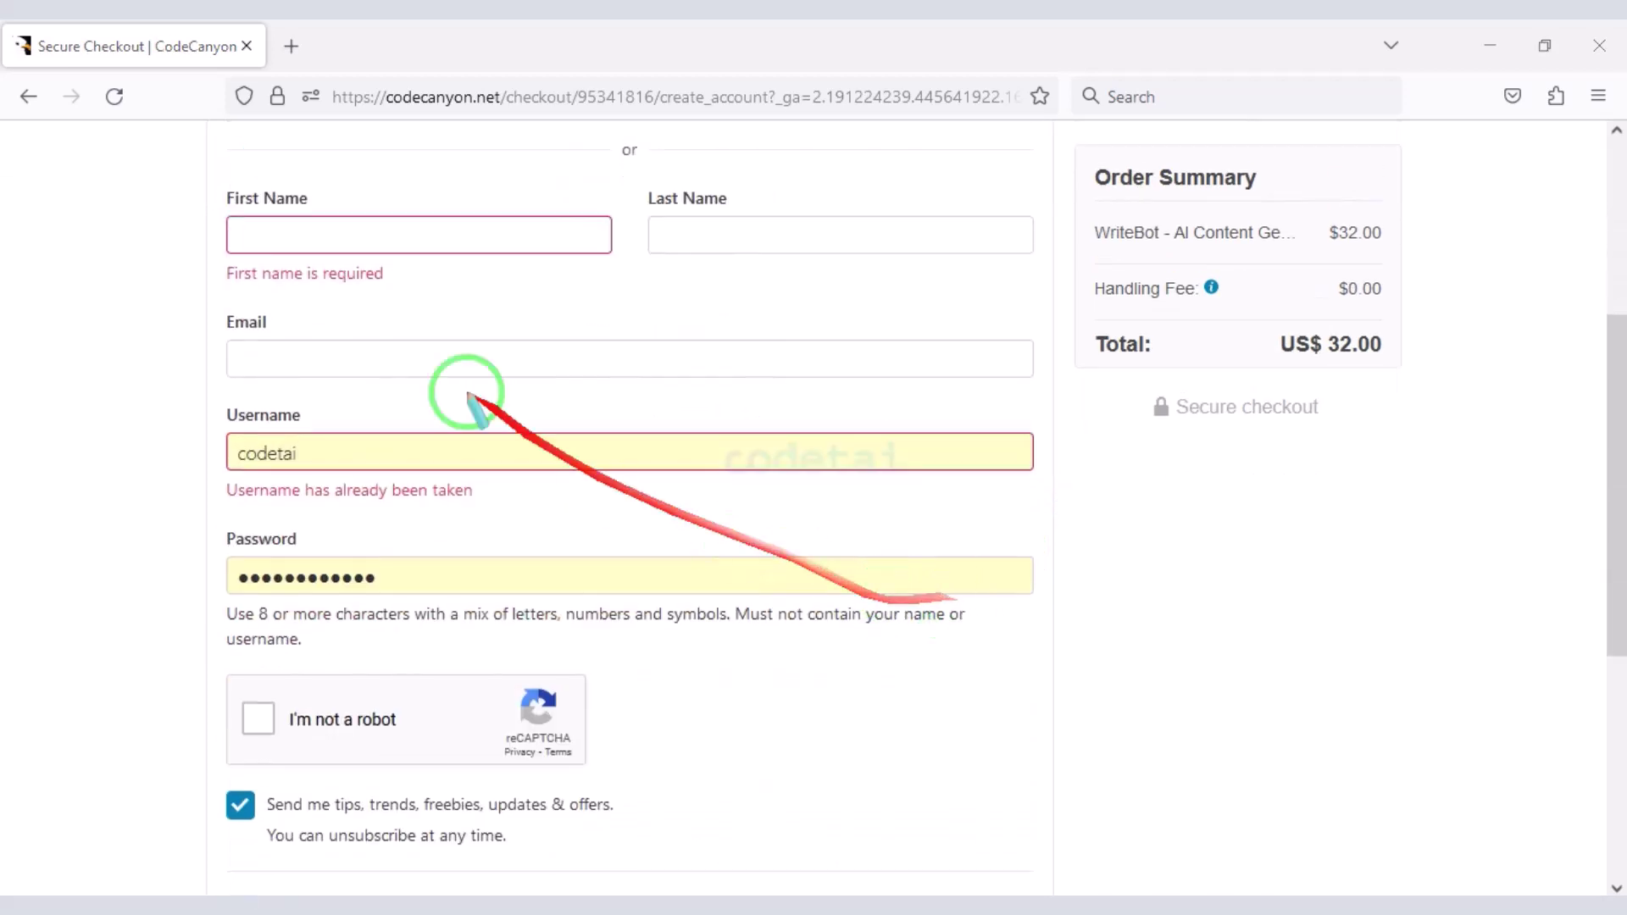
pyautogui.moveTo(185, 166)
pyautogui.mouseDown()
pyautogui.moveTo(639, 432)
pyautogui.moveTo(1028, 589)
pyautogui.moveTo(1058, 617)
pyautogui.mouseUp()
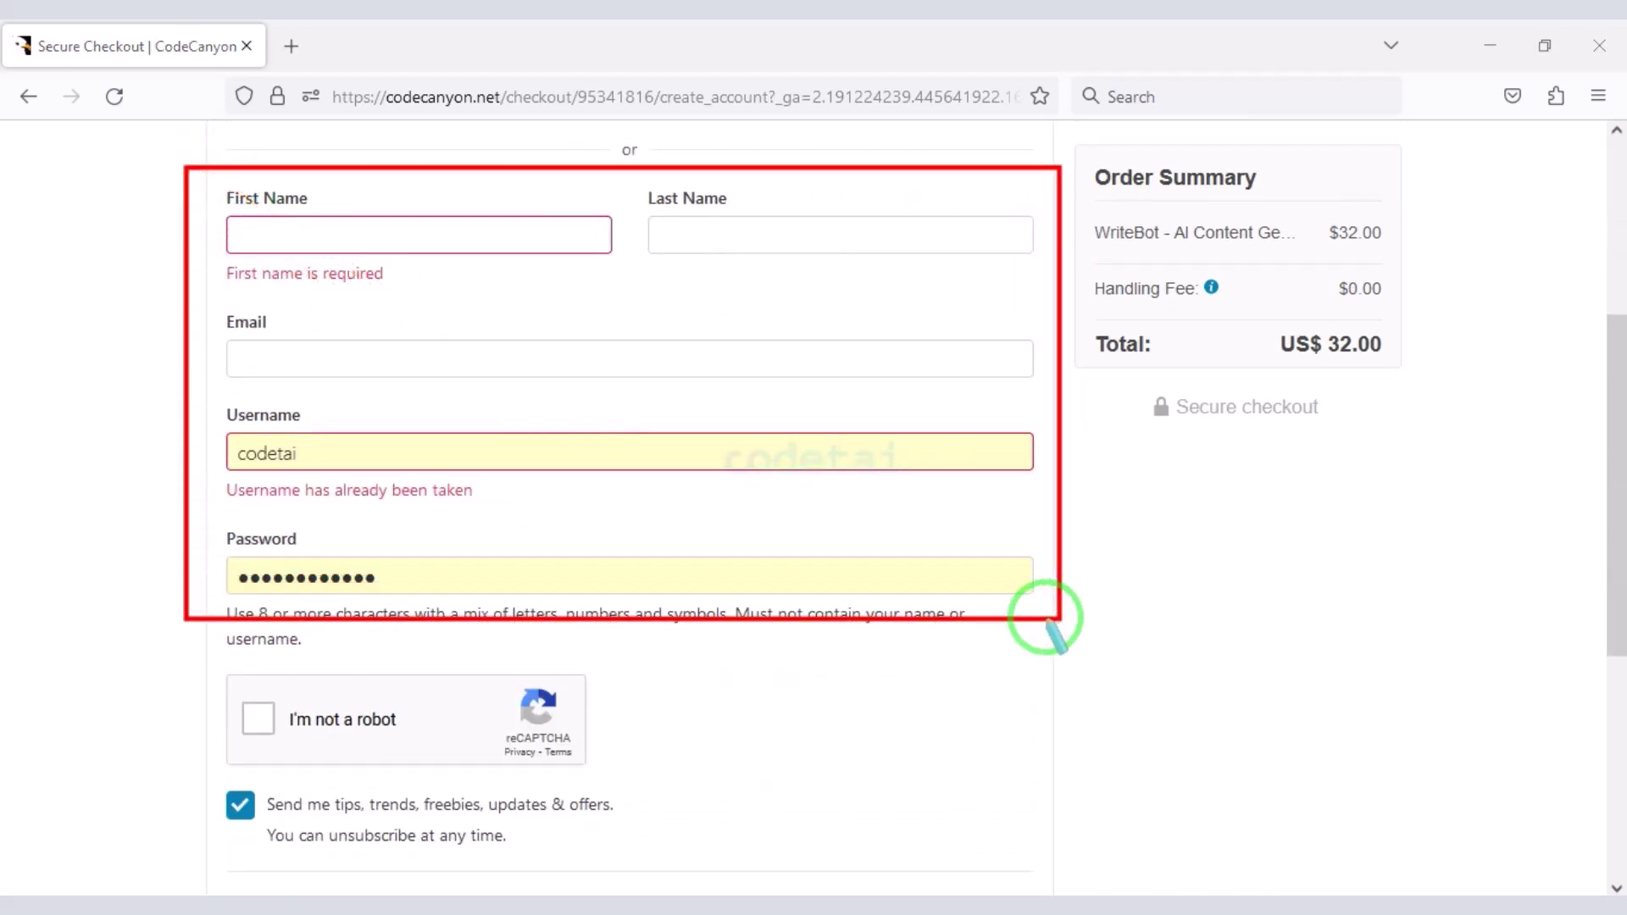
pyautogui.scroll(-5, 1047, 617)
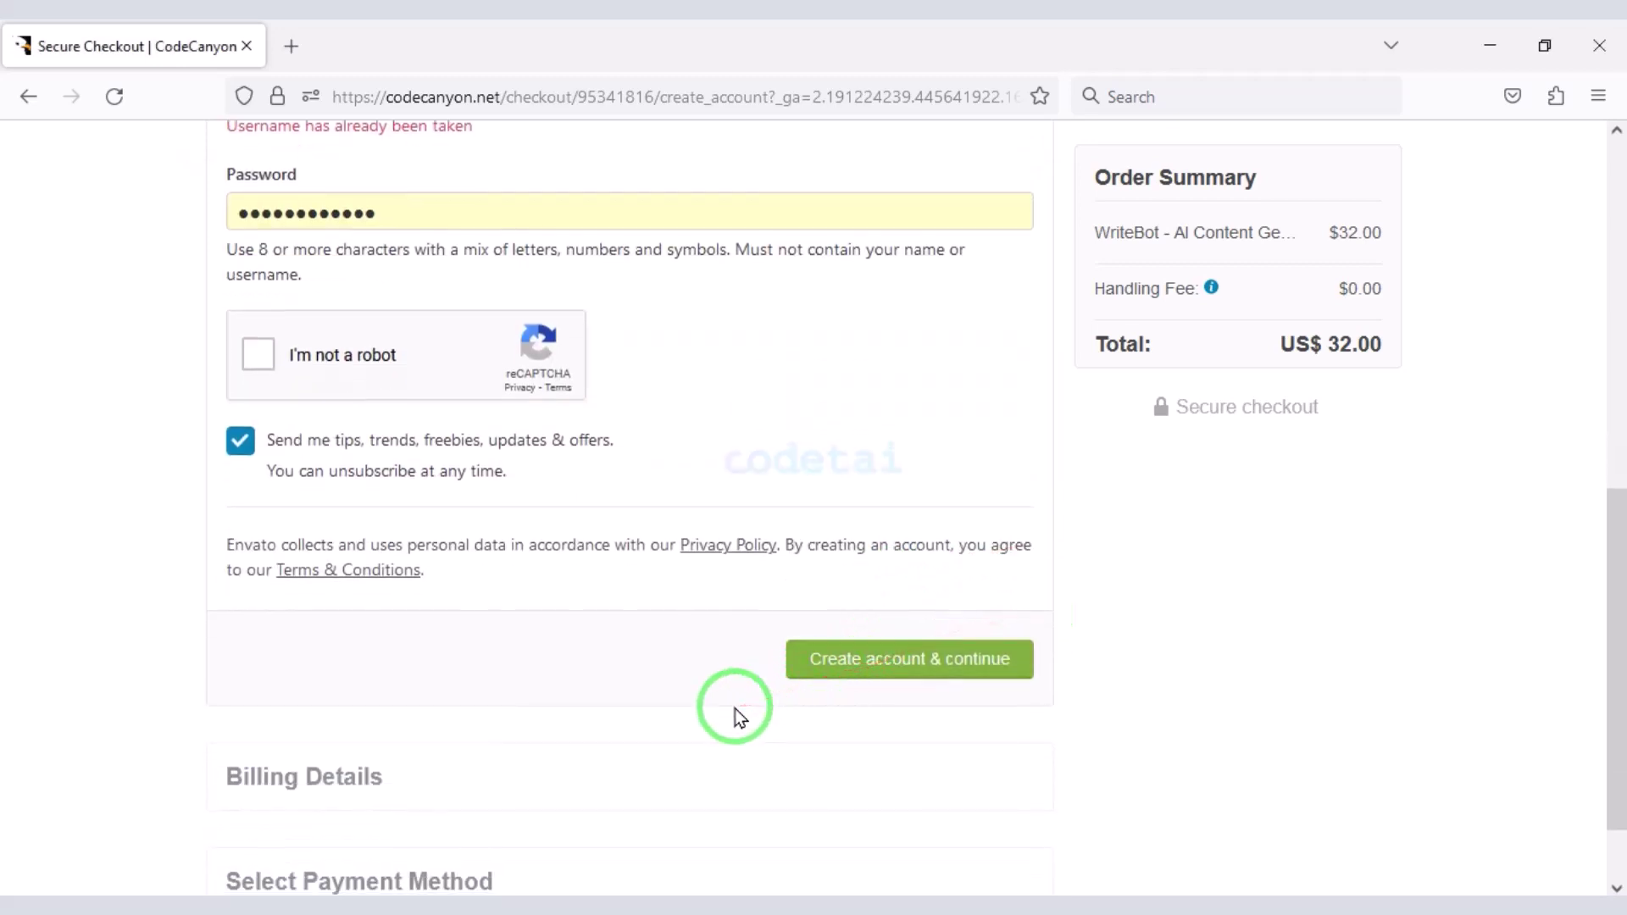
pyautogui.scroll(10, 916, 669)
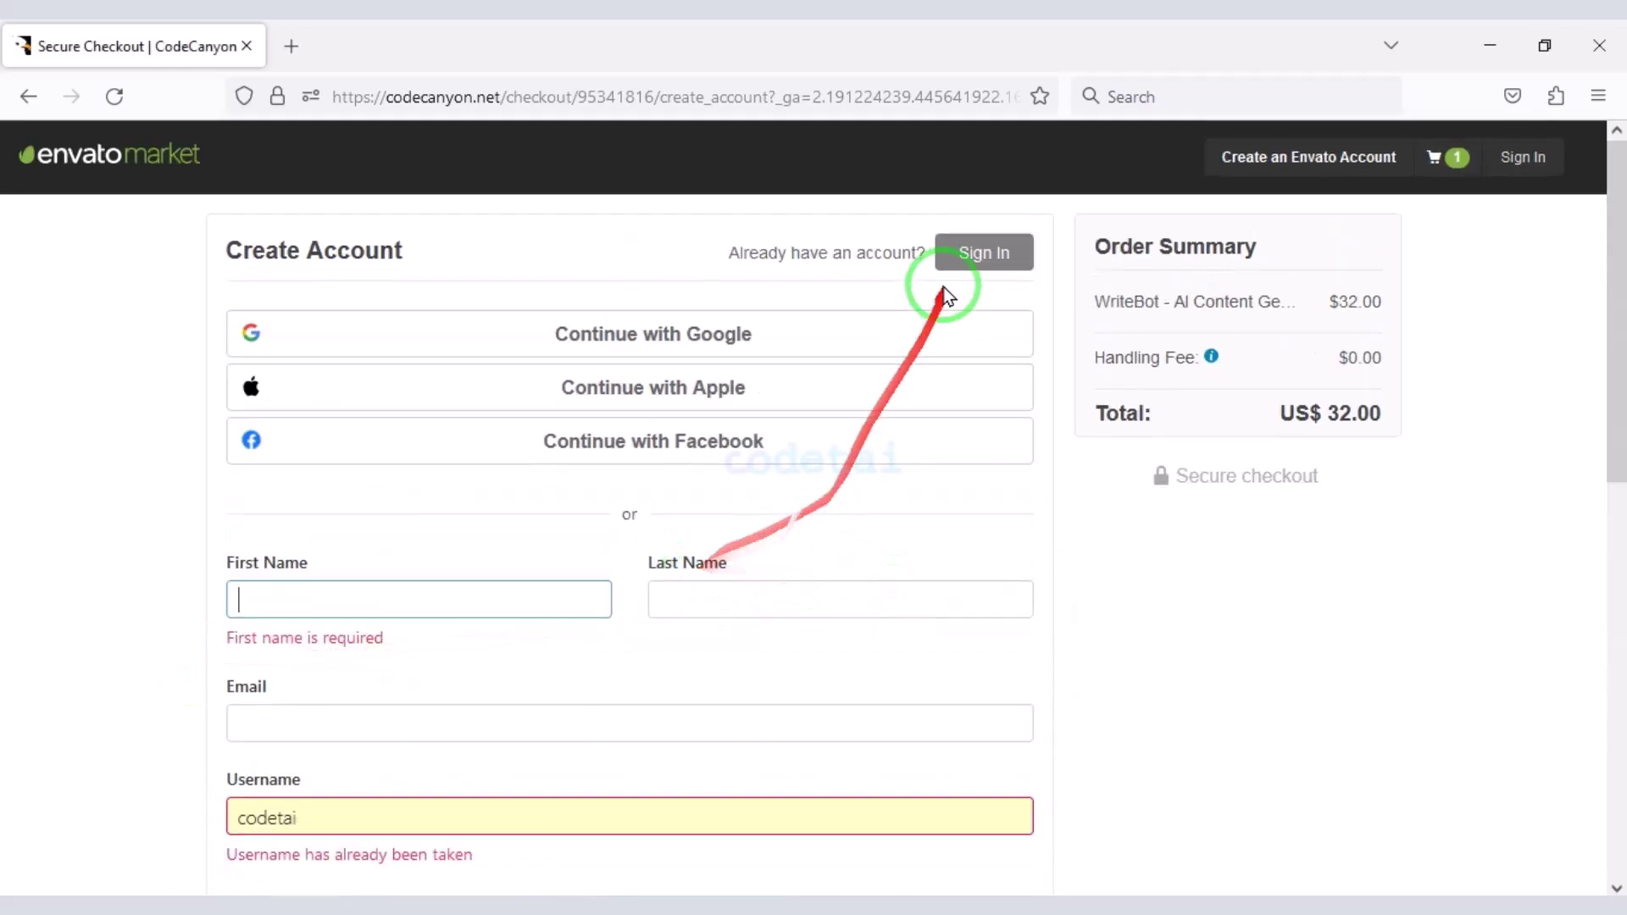
pyautogui.click(946, 263)
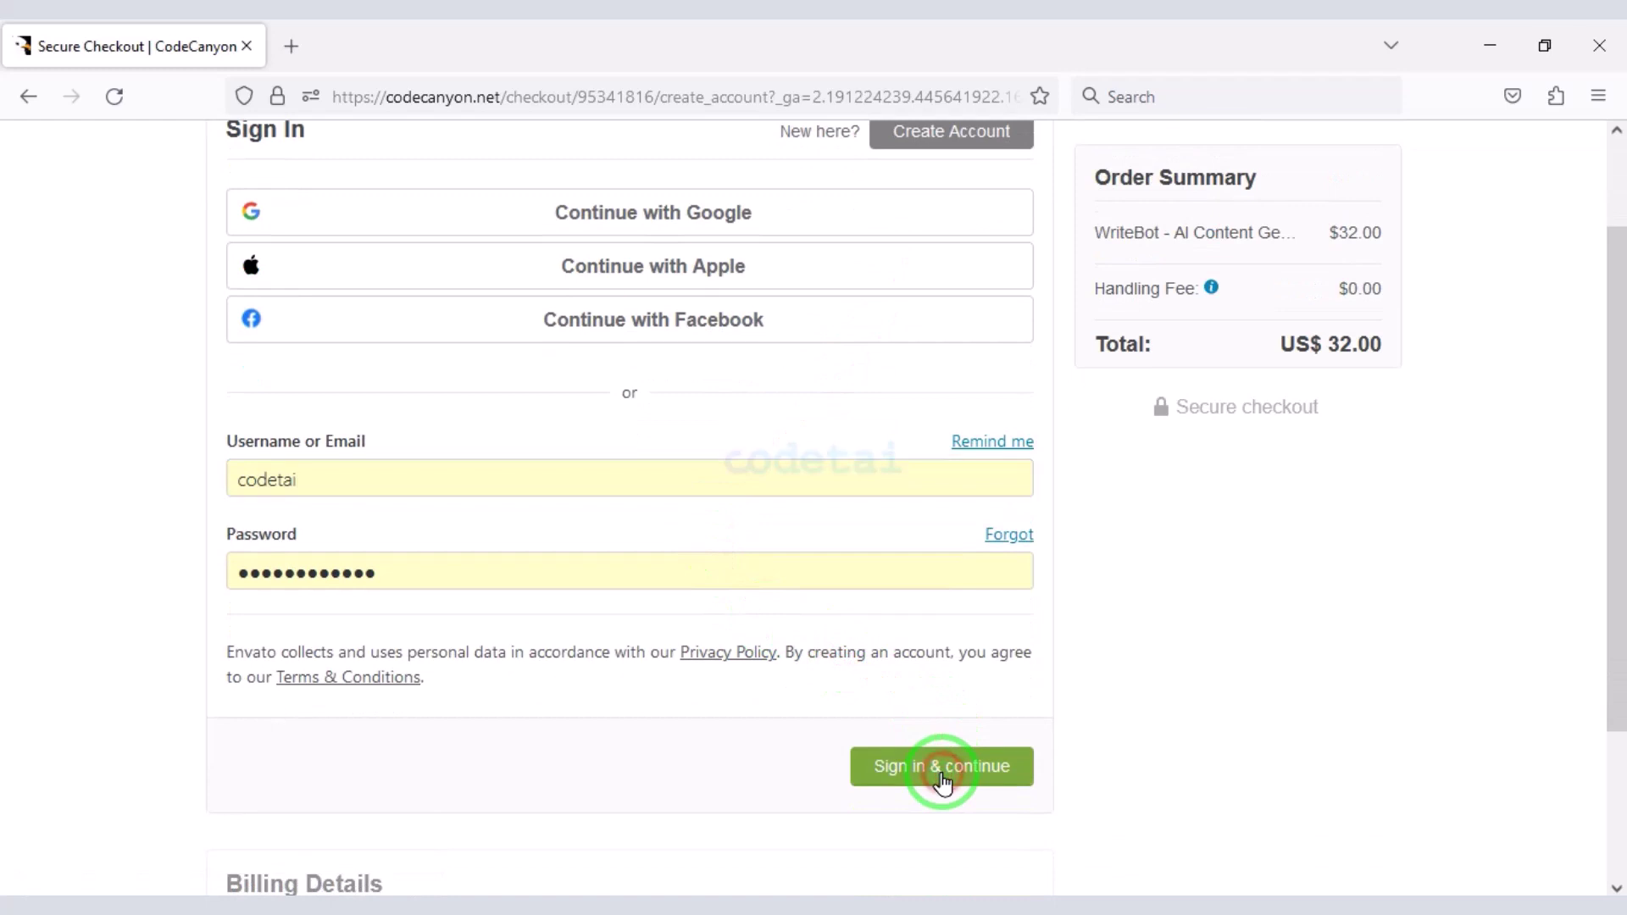
pyautogui.click(943, 766)
# - Edit the billing details and save them to reach the US$ 34.00 payment step
pyautogui.click(1007, 425)
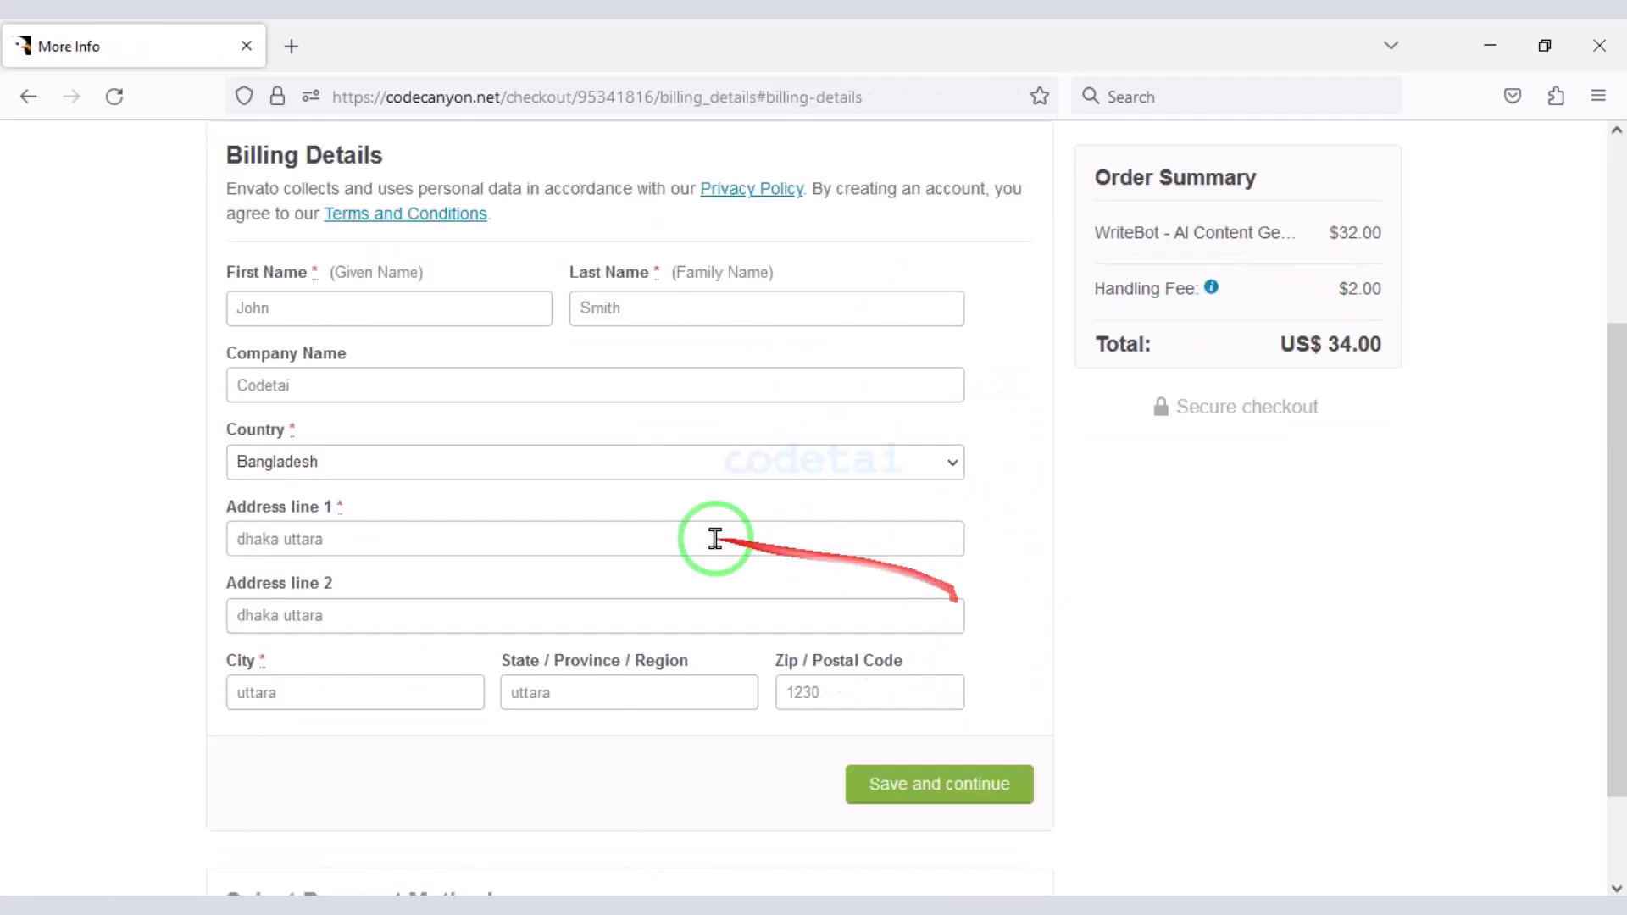
pyautogui.scroll(2, 551, 543)
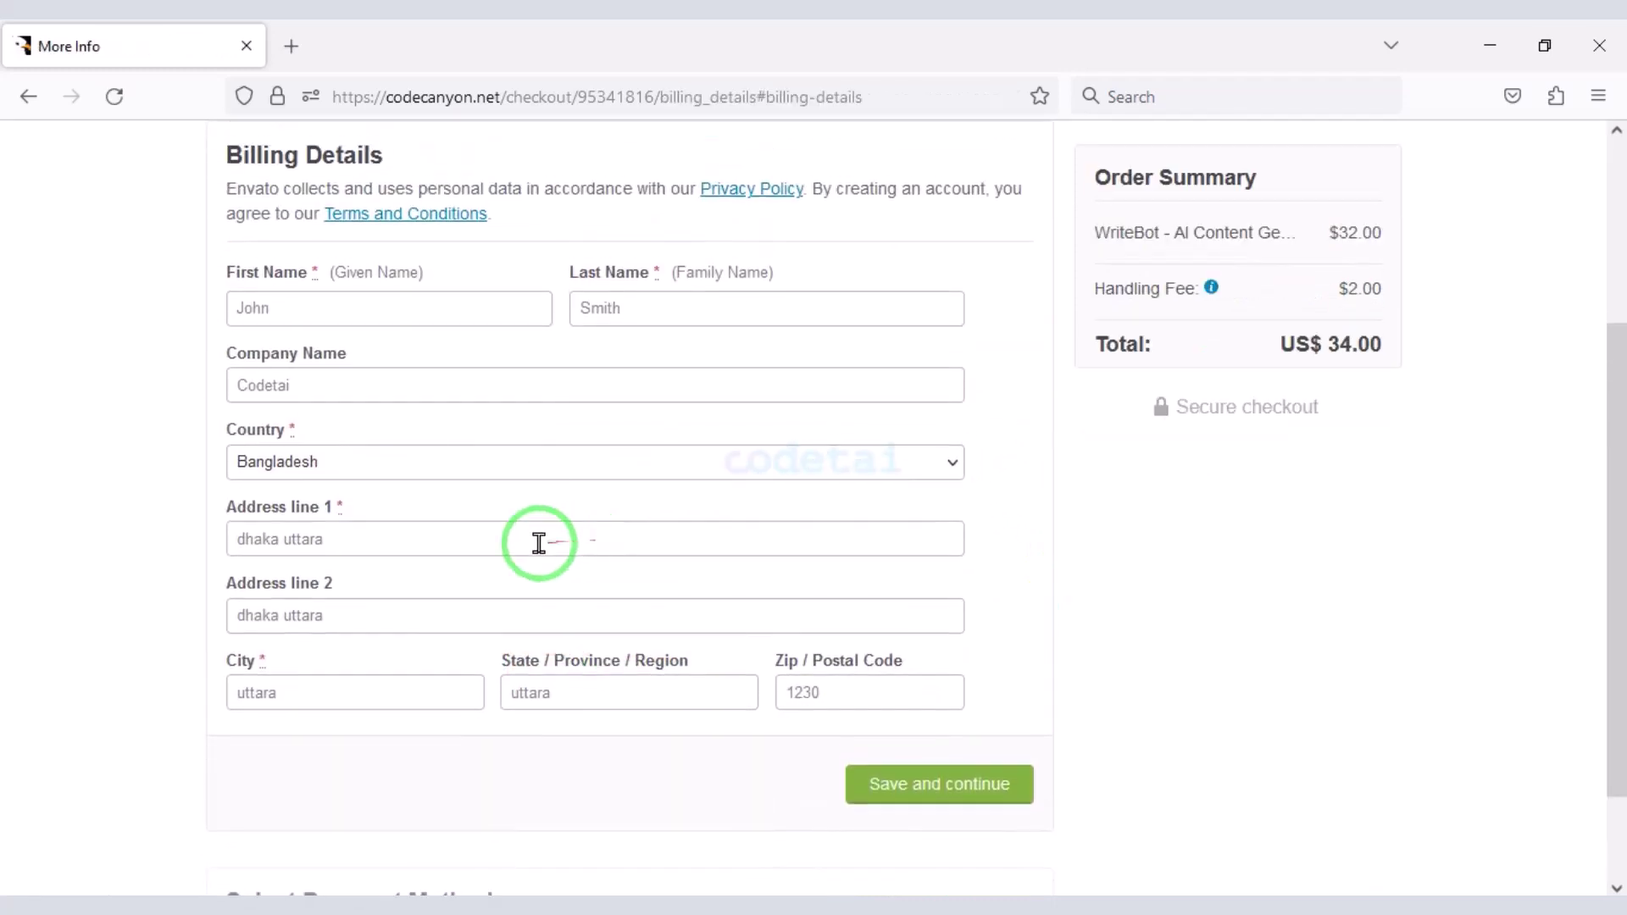
pyautogui.click(879, 786)
pyautogui.scroll(-3, 781, 612)
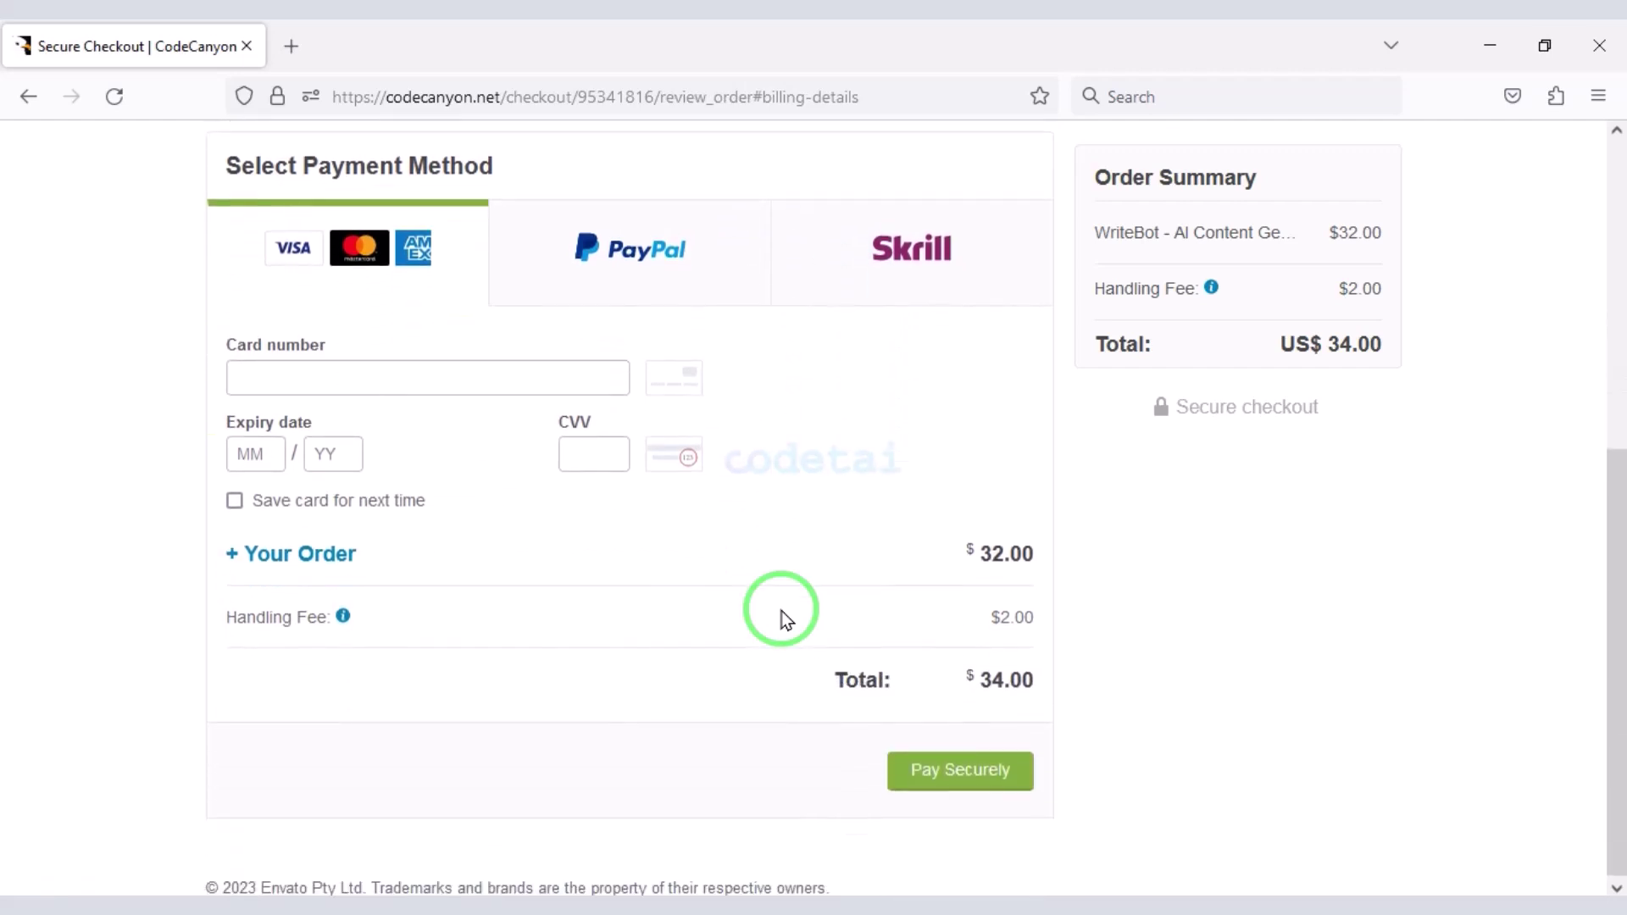
# - Enter the card number, expiry and CVV and pay the US$ 34.00 order
pyautogui.moveTo(190, 137)
pyautogui.mouseDown()
pyautogui.moveTo(958, 349)
pyautogui.moveTo(1066, 328)
pyautogui.mouseUp()
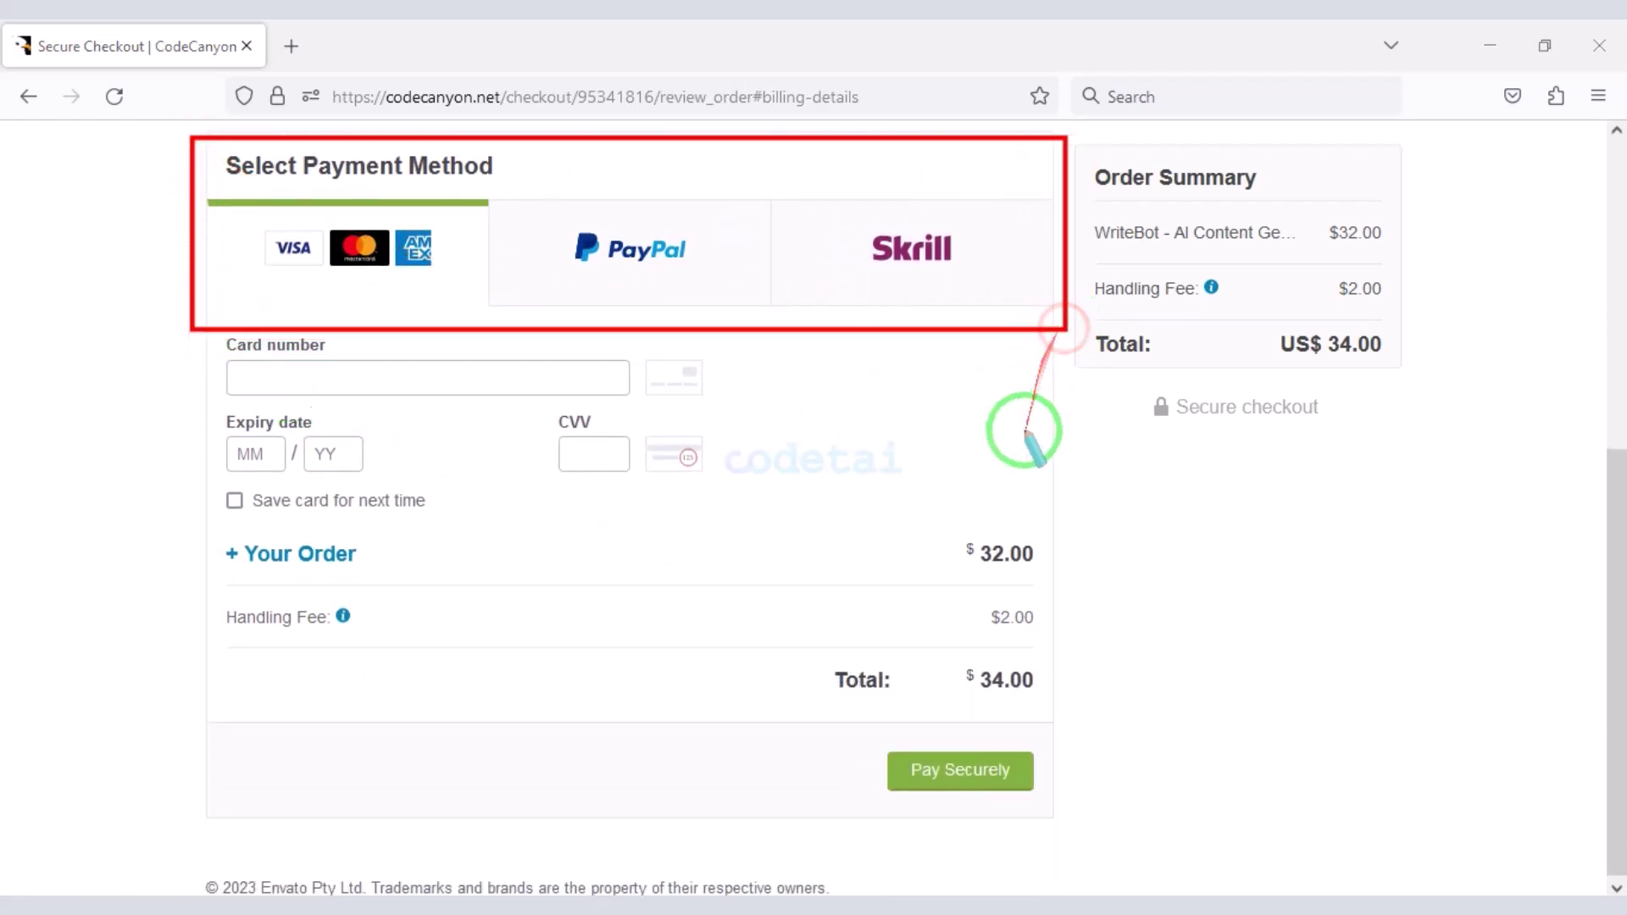
pyautogui.moveTo(250, 217); pyautogui.dragTo(452, 273)
pyautogui.moveTo(549, 219); pyautogui.dragTo(730, 289)
pyautogui.moveTo(837, 200); pyautogui.dragTo(973, 283)
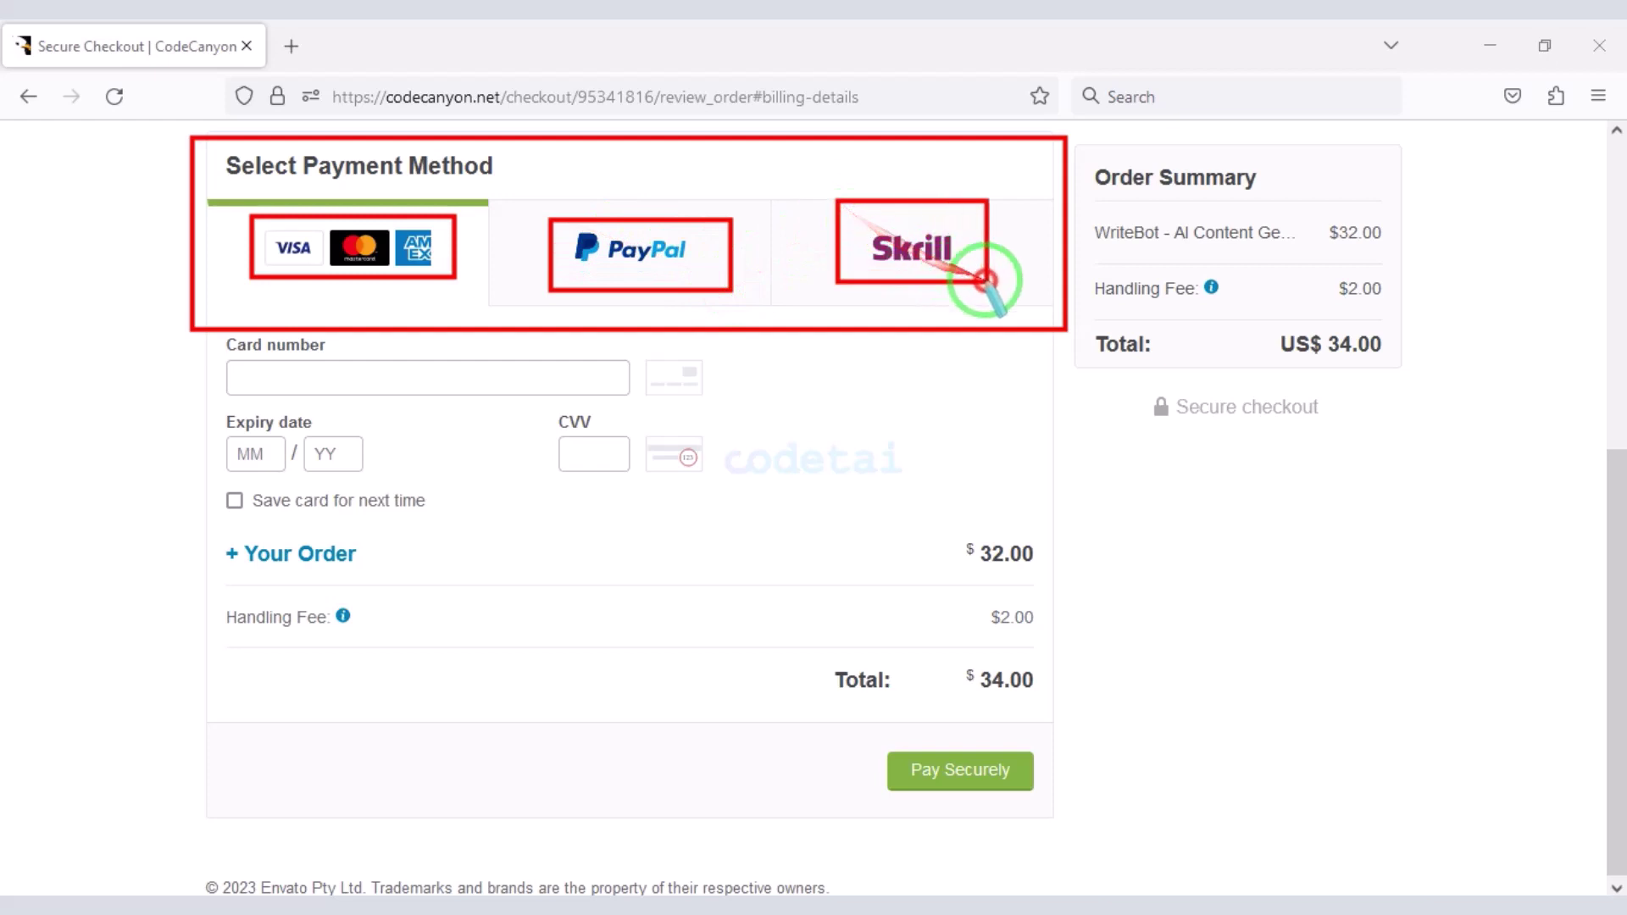
pyautogui.press('Escape')
pyautogui.moveTo(284, 227); pyautogui.dragTo(444, 278)
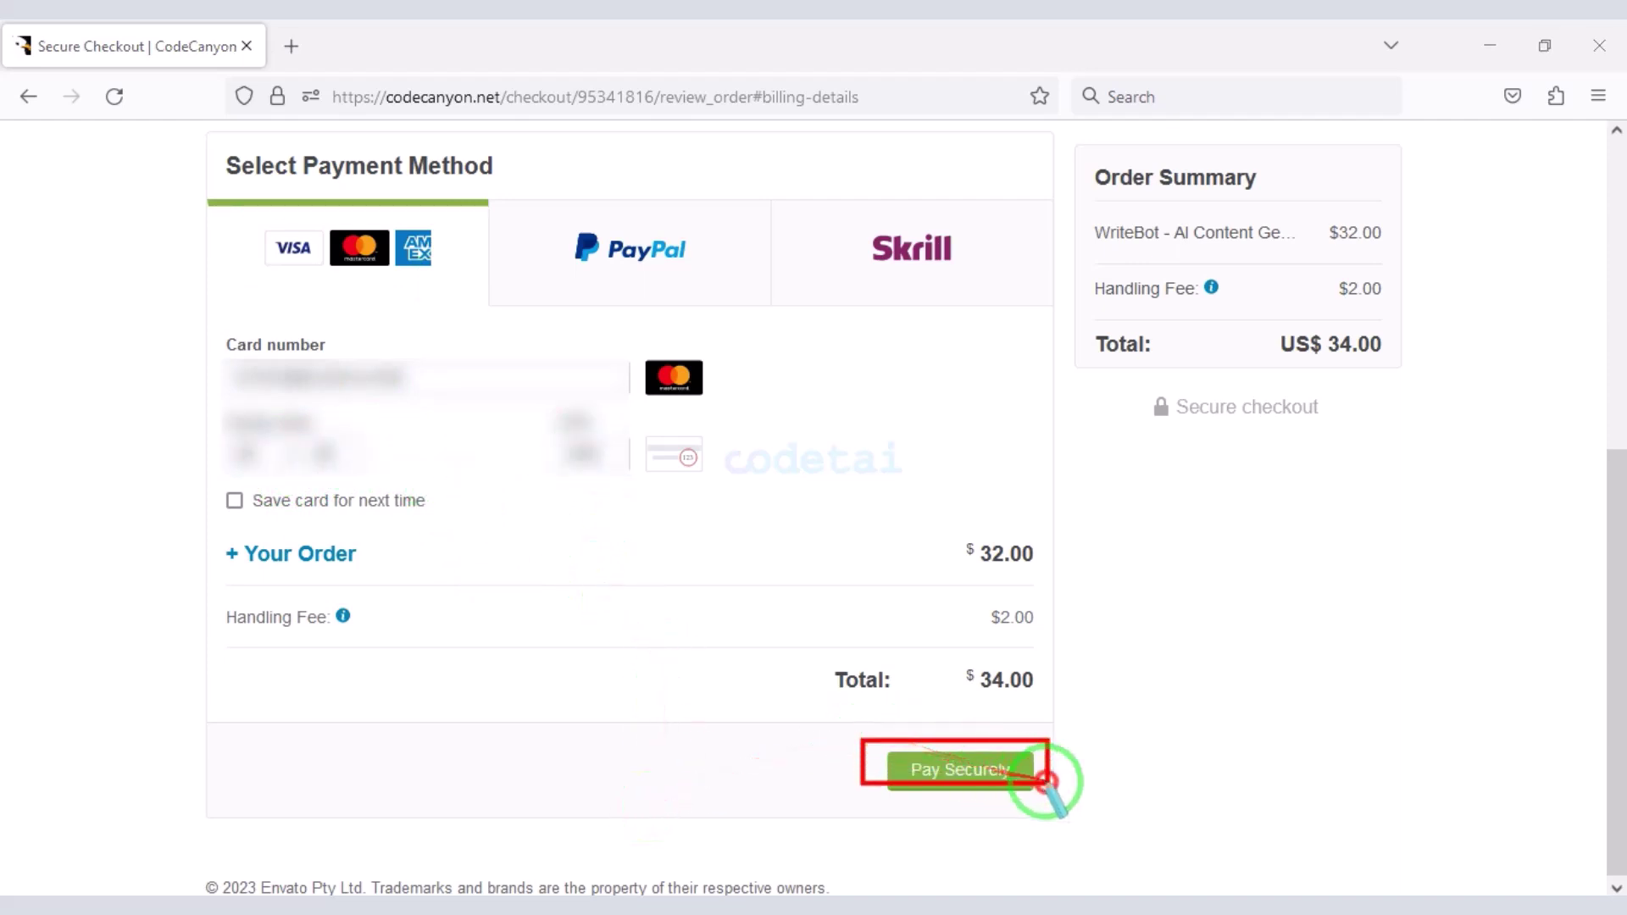
pyautogui.click(968, 772)
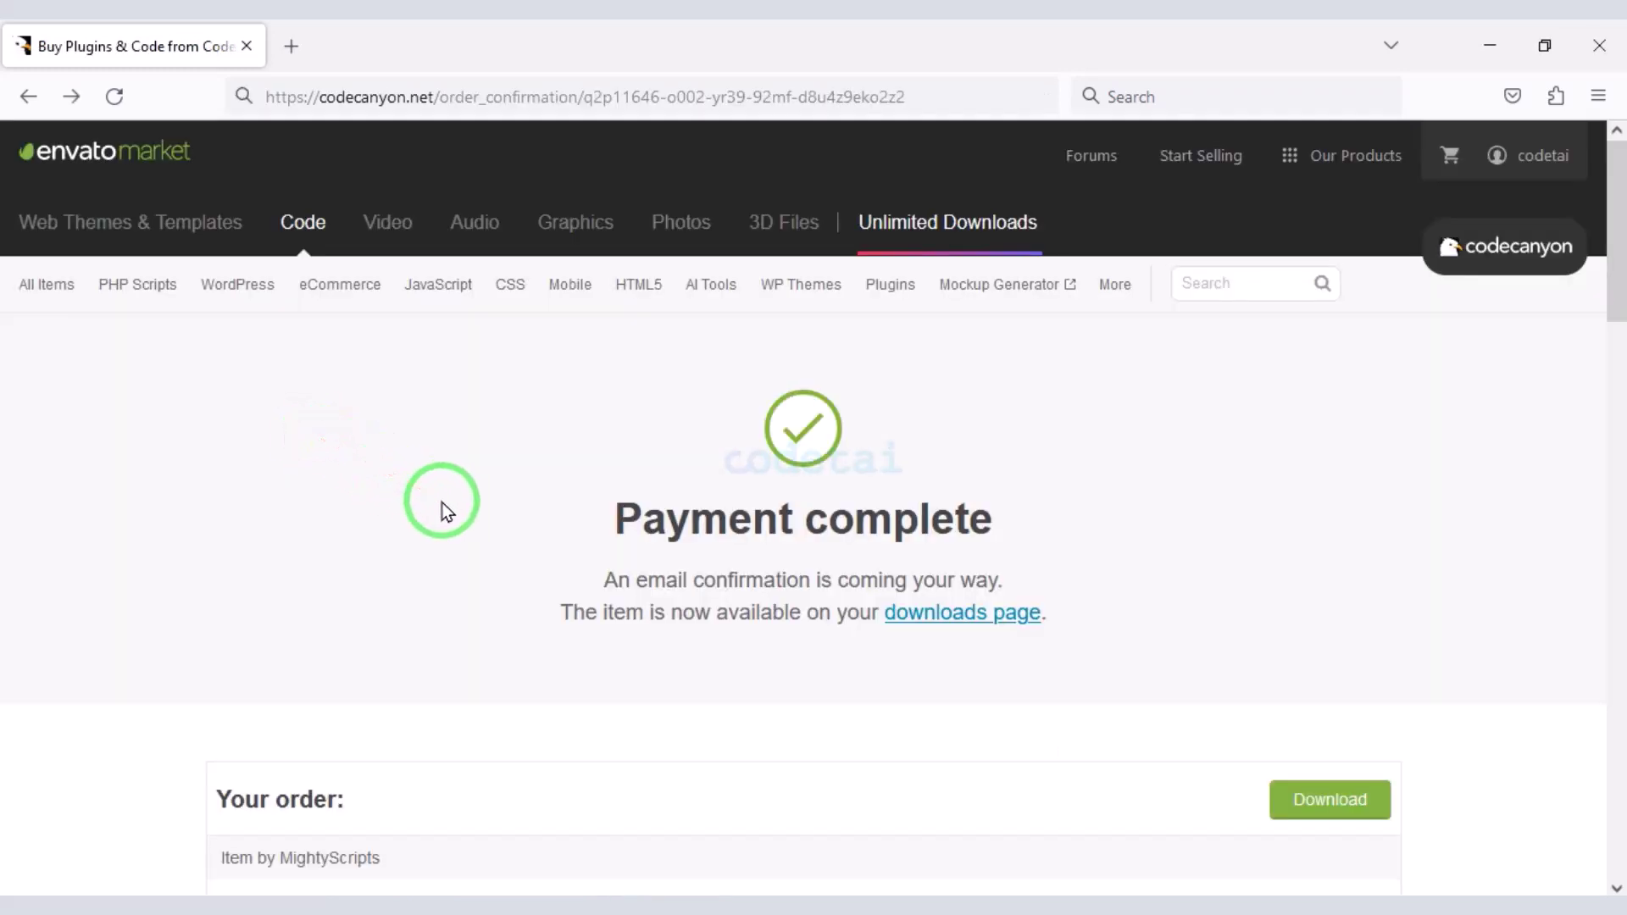
# - Open Downloads from the account menu and show WriteBot's download options
pyautogui.moveTo(1502, 164)
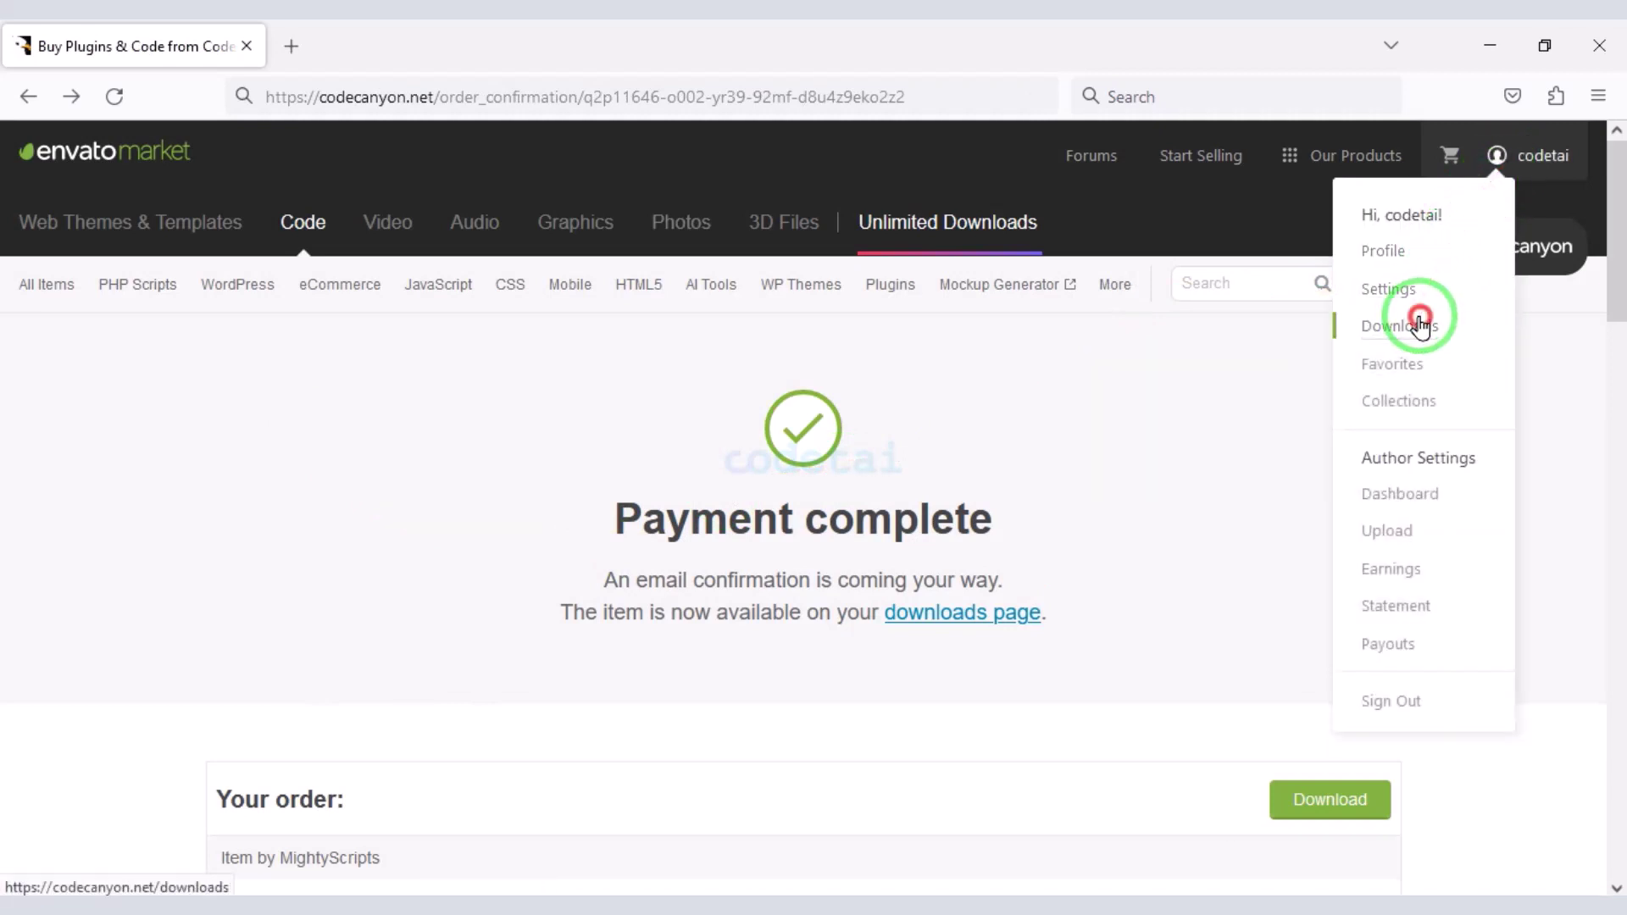
pyautogui.click(1421, 326)
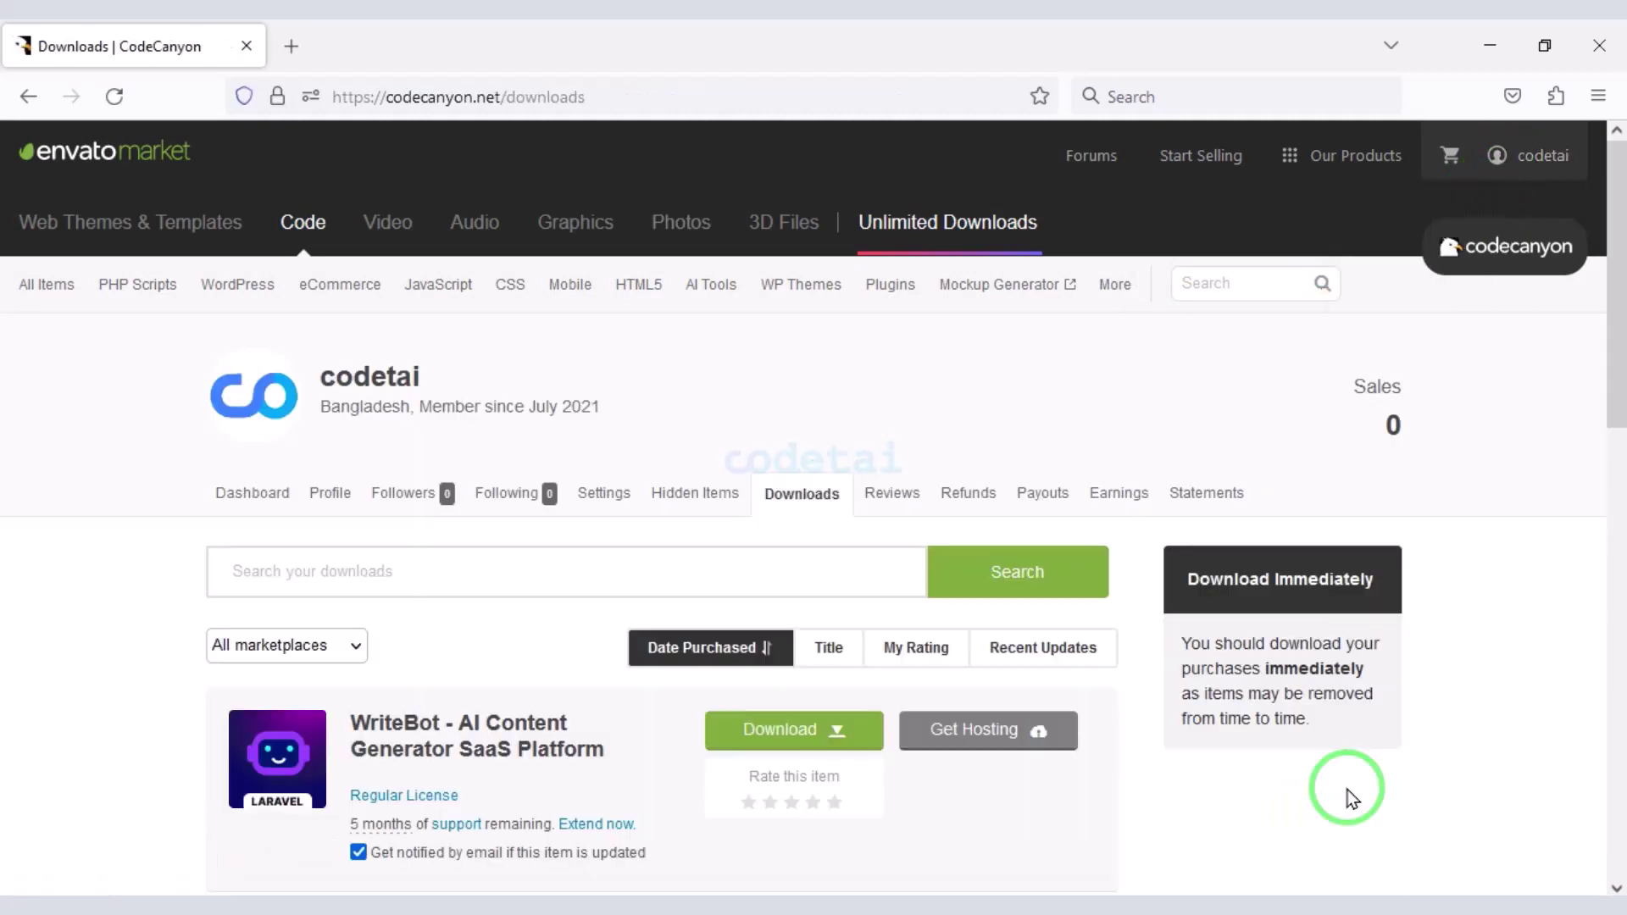
pyautogui.click(812, 738)
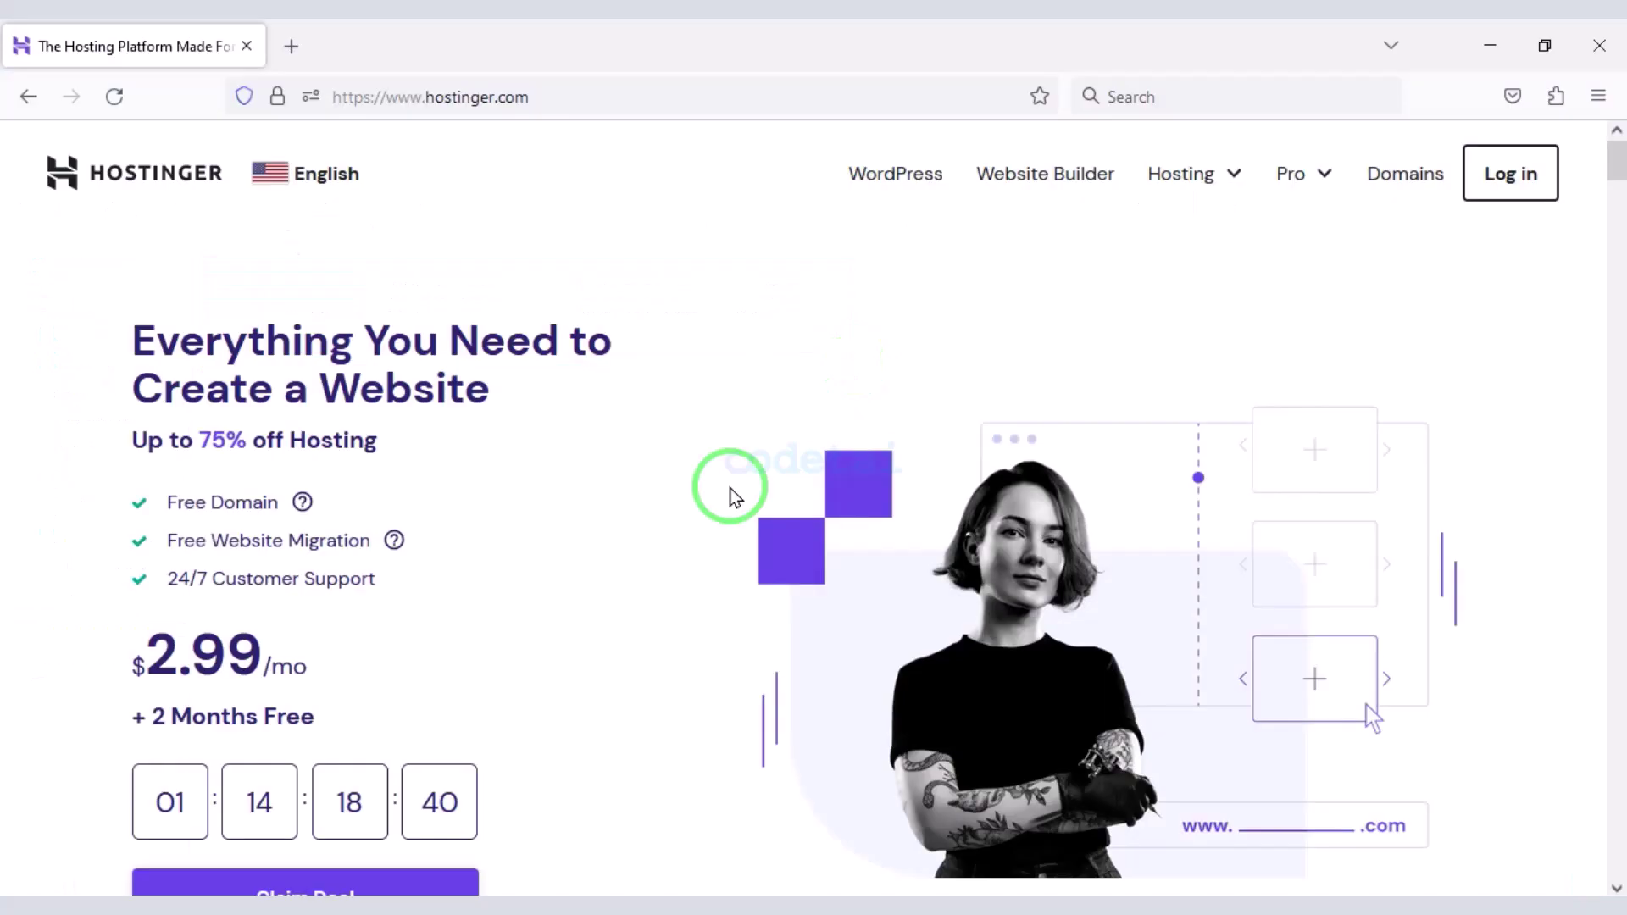
pyautogui.scroll(-3, 654, 525)
pyautogui.scroll(-8, 652, 526)
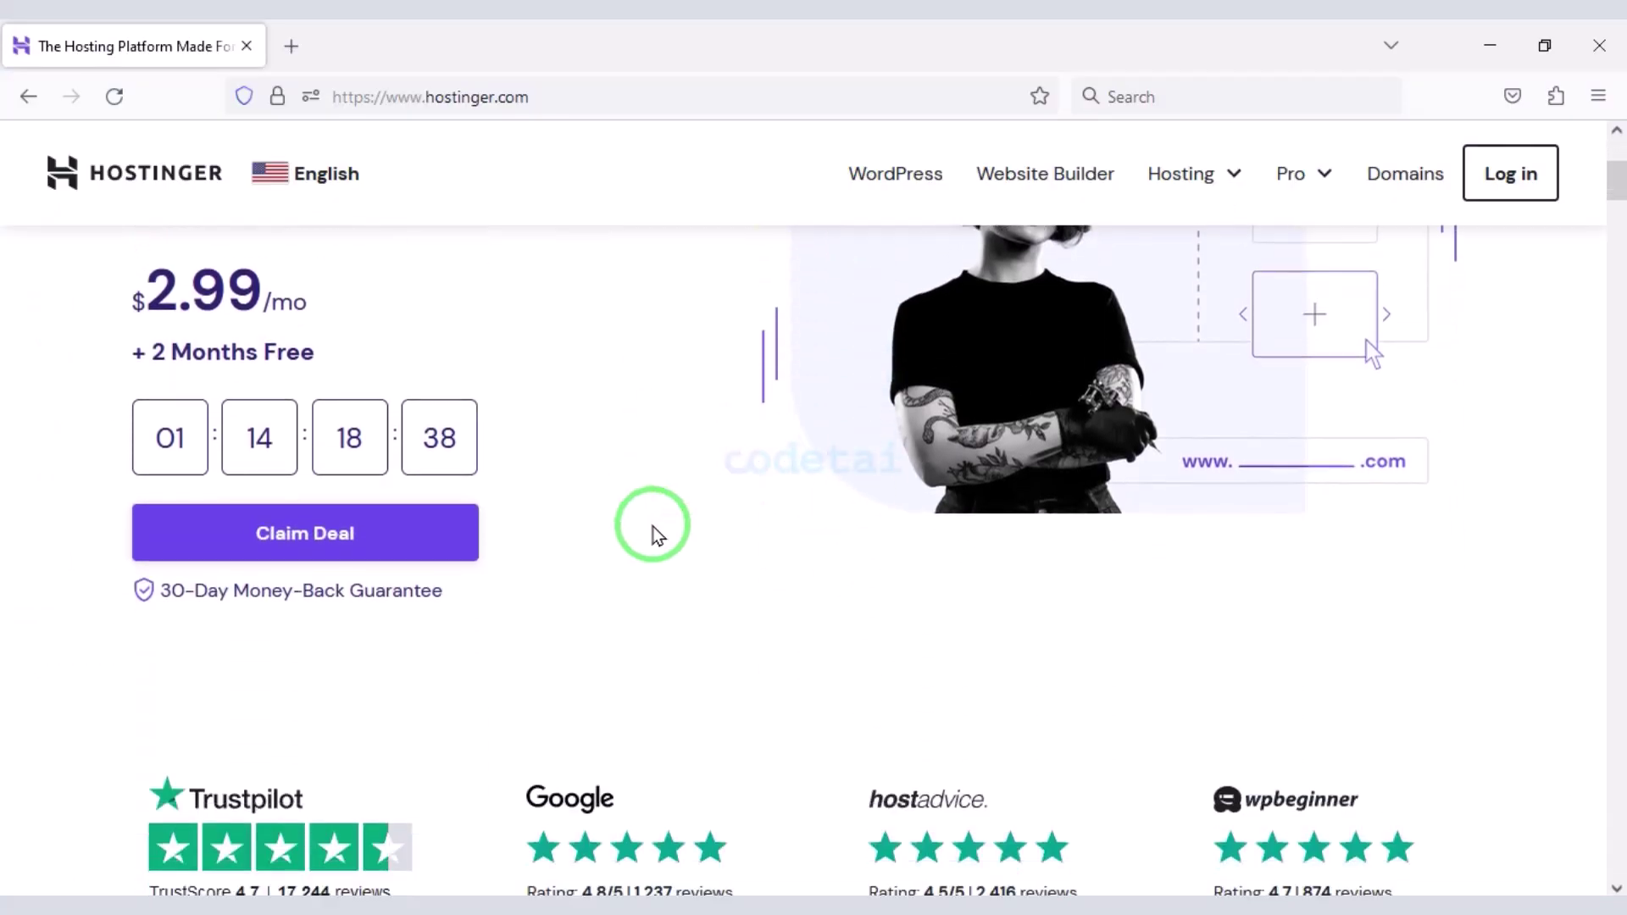
pyautogui.scroll(-7, 652, 526)
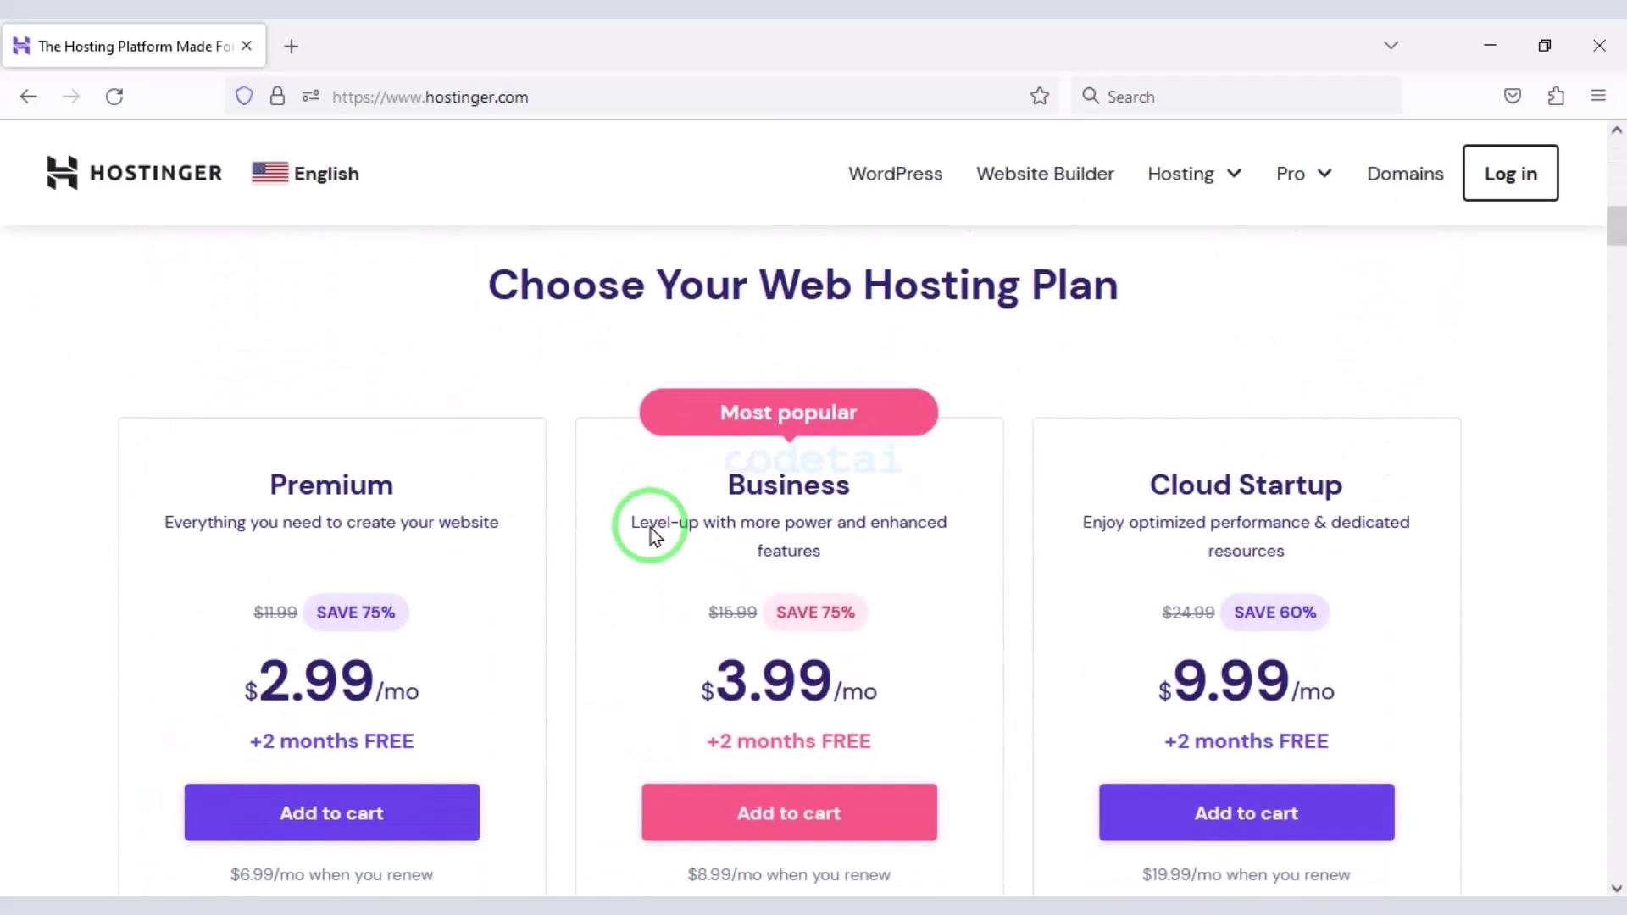
pyautogui.scroll(-3, 612, 606)
pyautogui.scroll(-3, 610, 610)
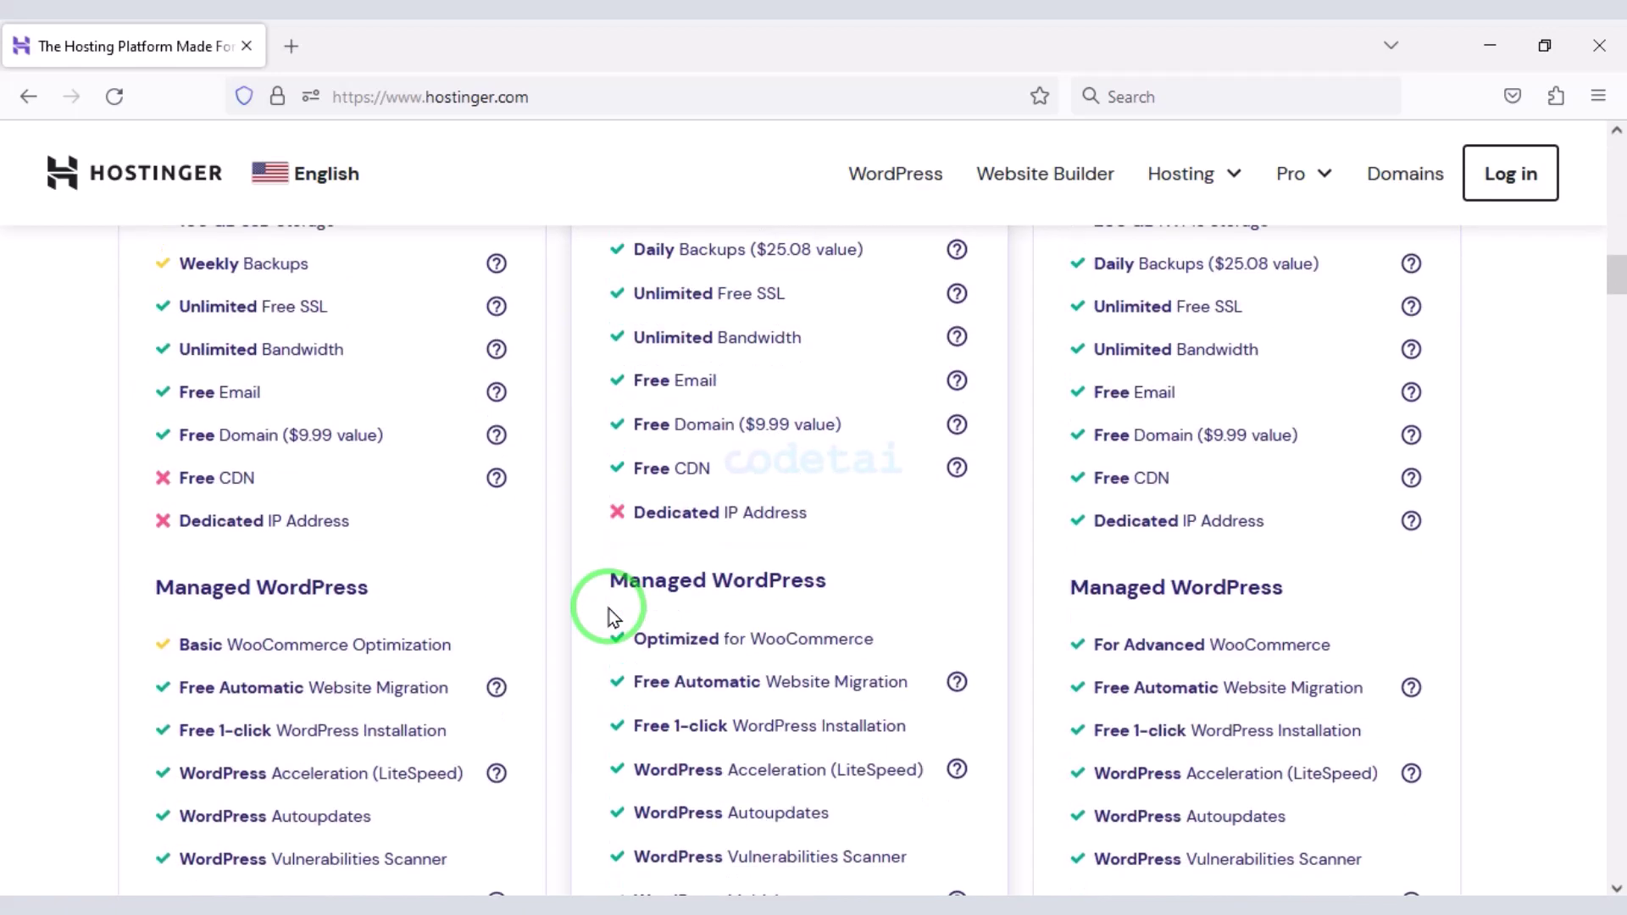
pyautogui.scroll(-7, 608, 610)
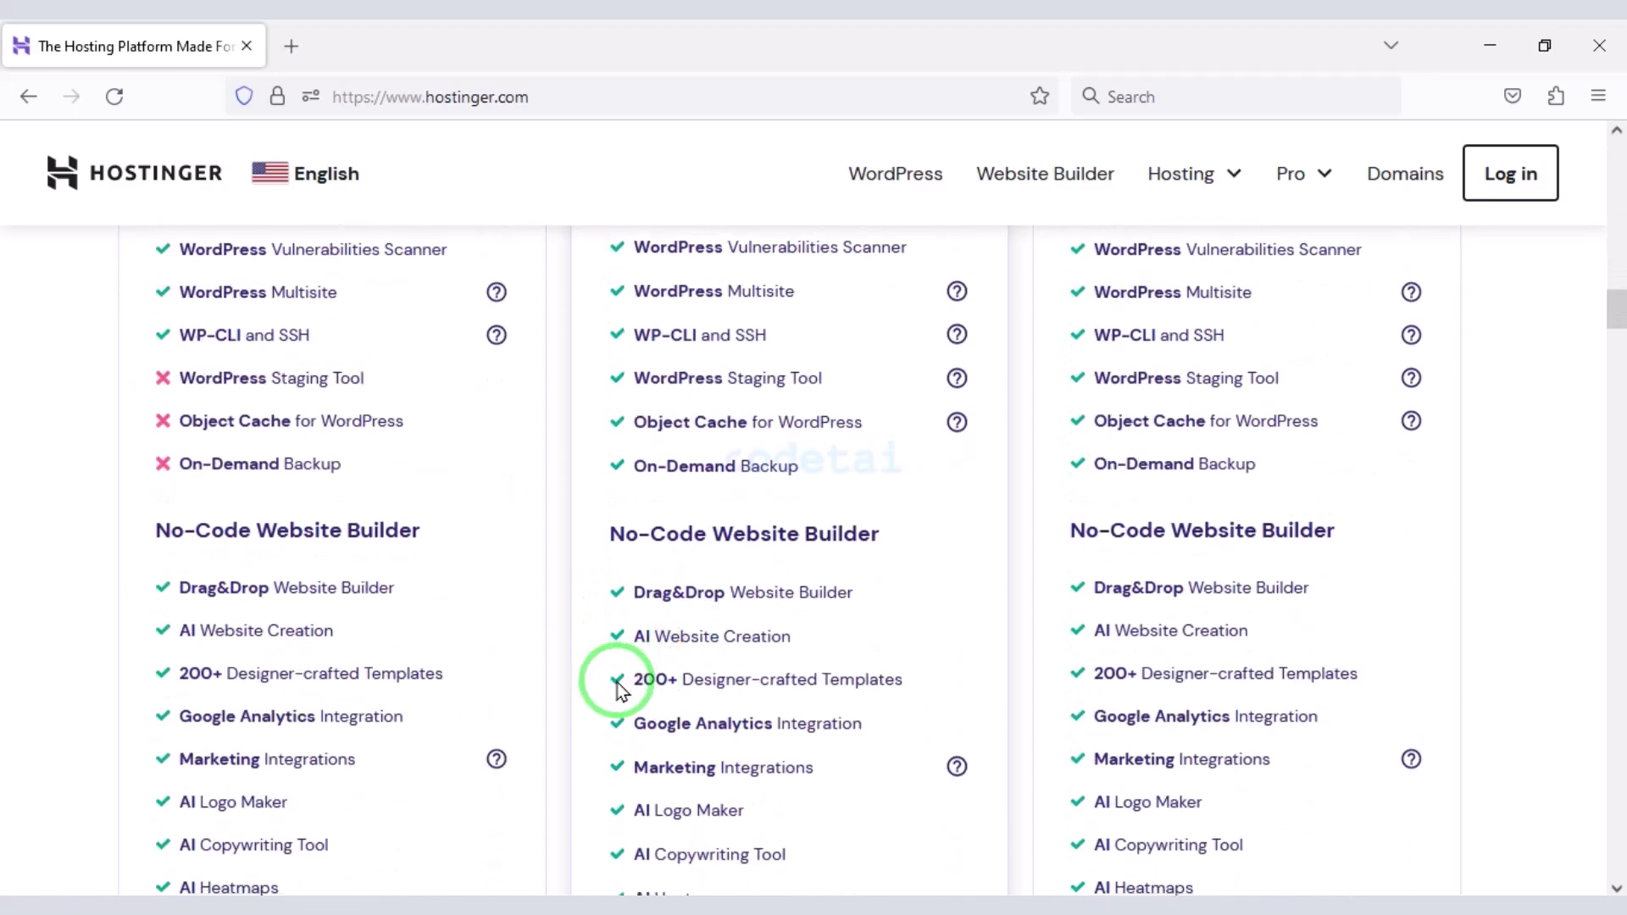
pyautogui.scroll(-8, 618, 687)
pyautogui.scroll(-7, 610, 684)
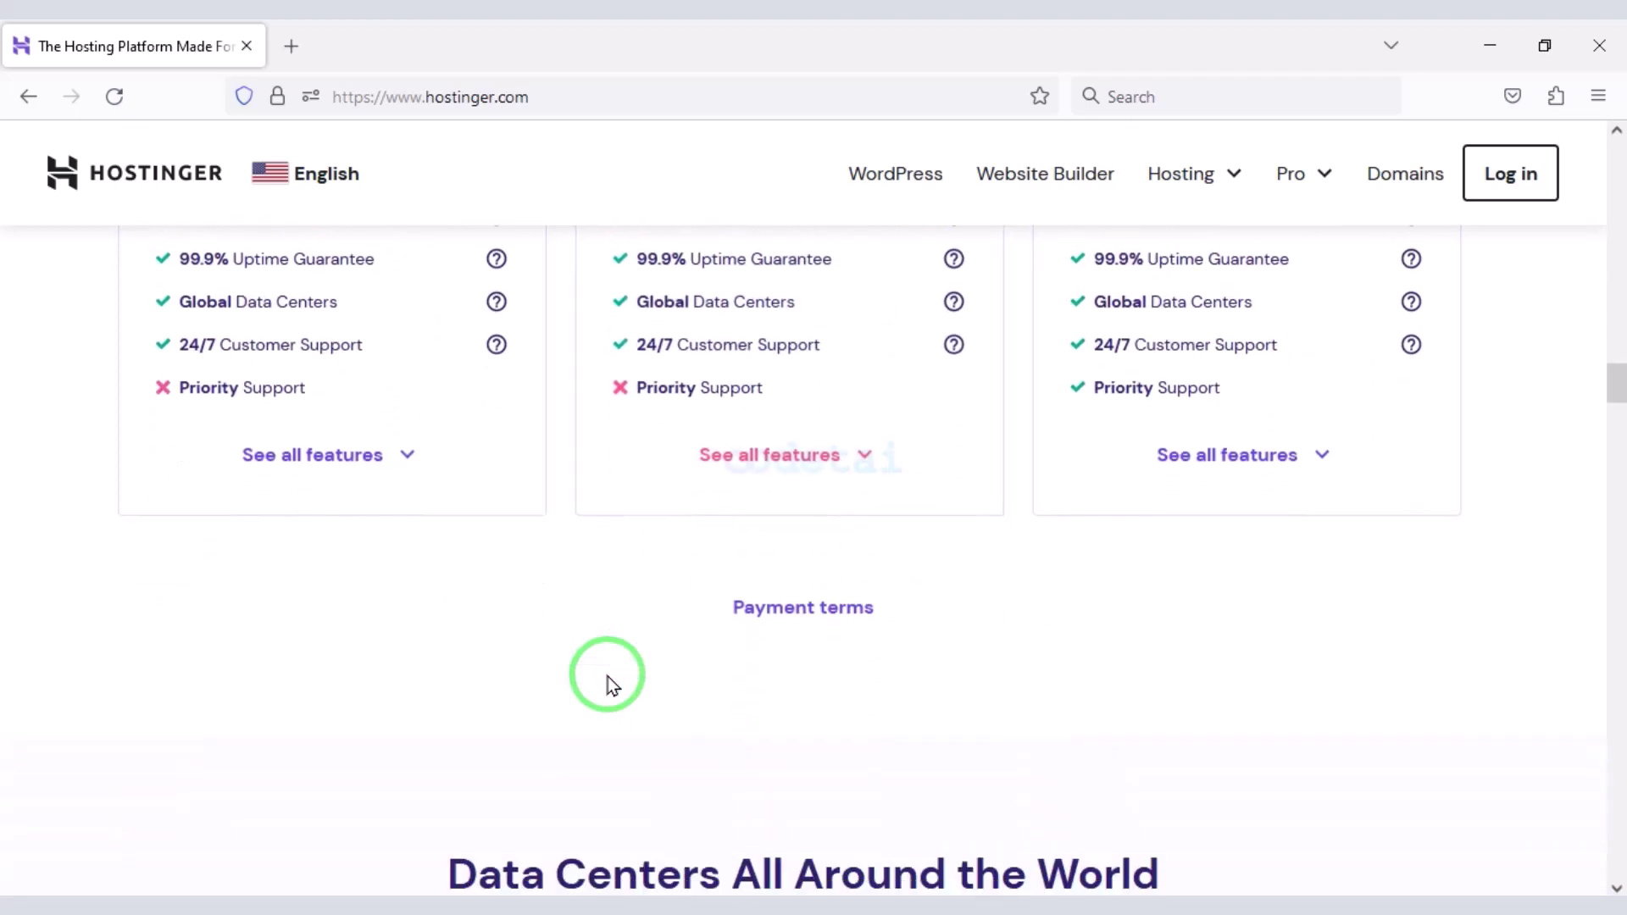
pyautogui.scroll(-8, 608, 676)
pyautogui.scroll(-8, 608, 677)
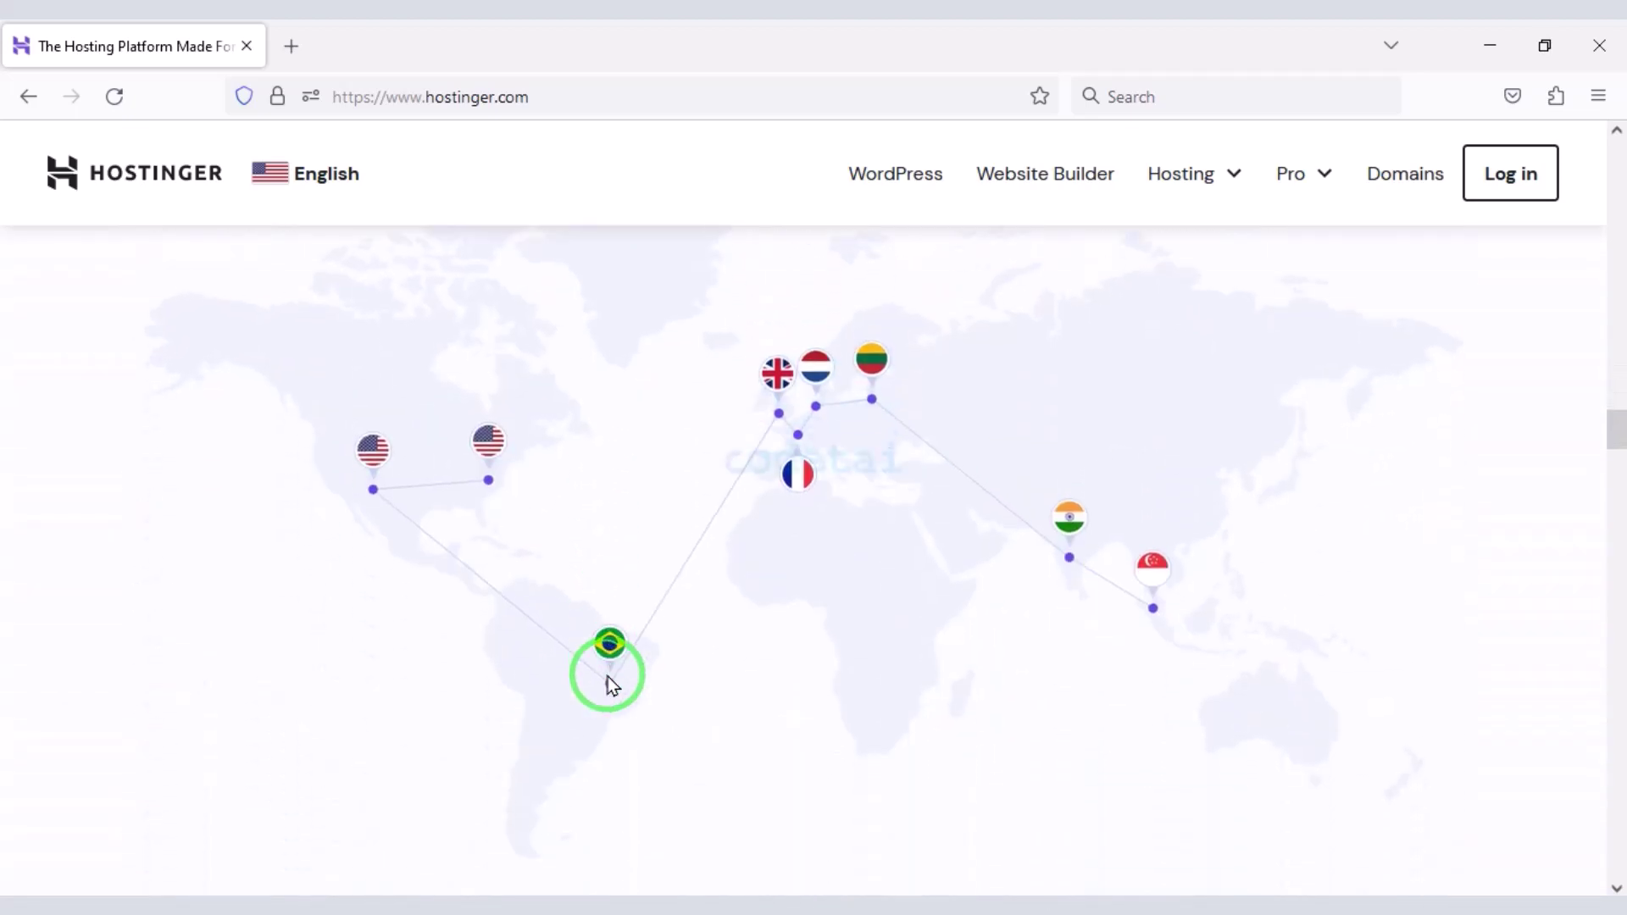
pyautogui.scroll(-8, 608, 676)
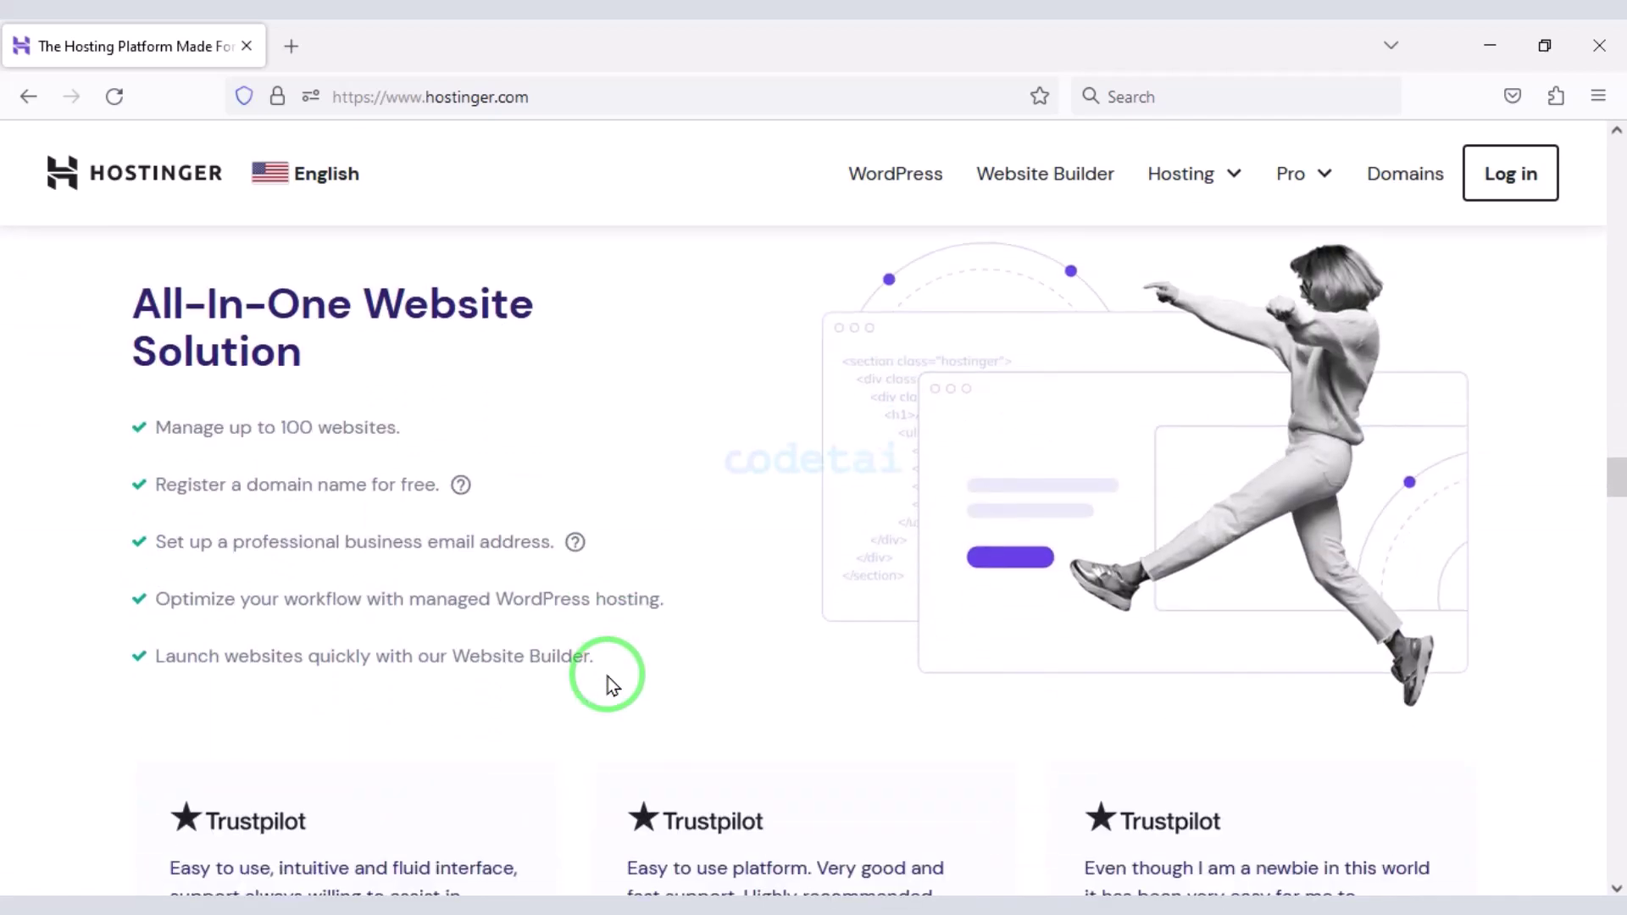
pyautogui.scroll(-6, 608, 676)
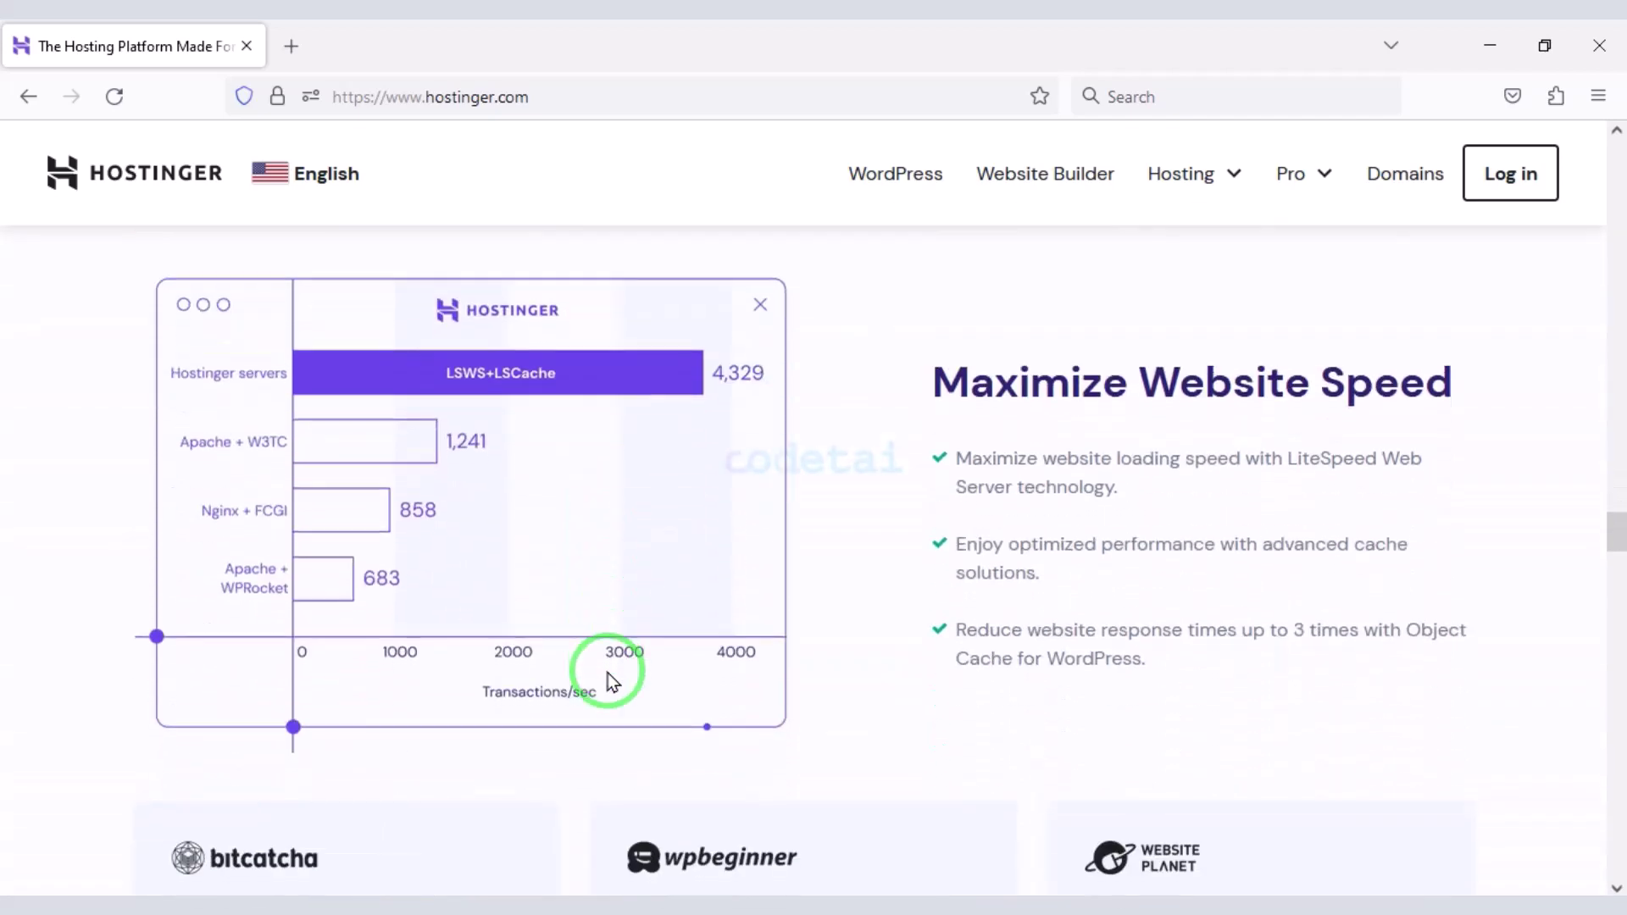
pyautogui.scroll(-8, 608, 676)
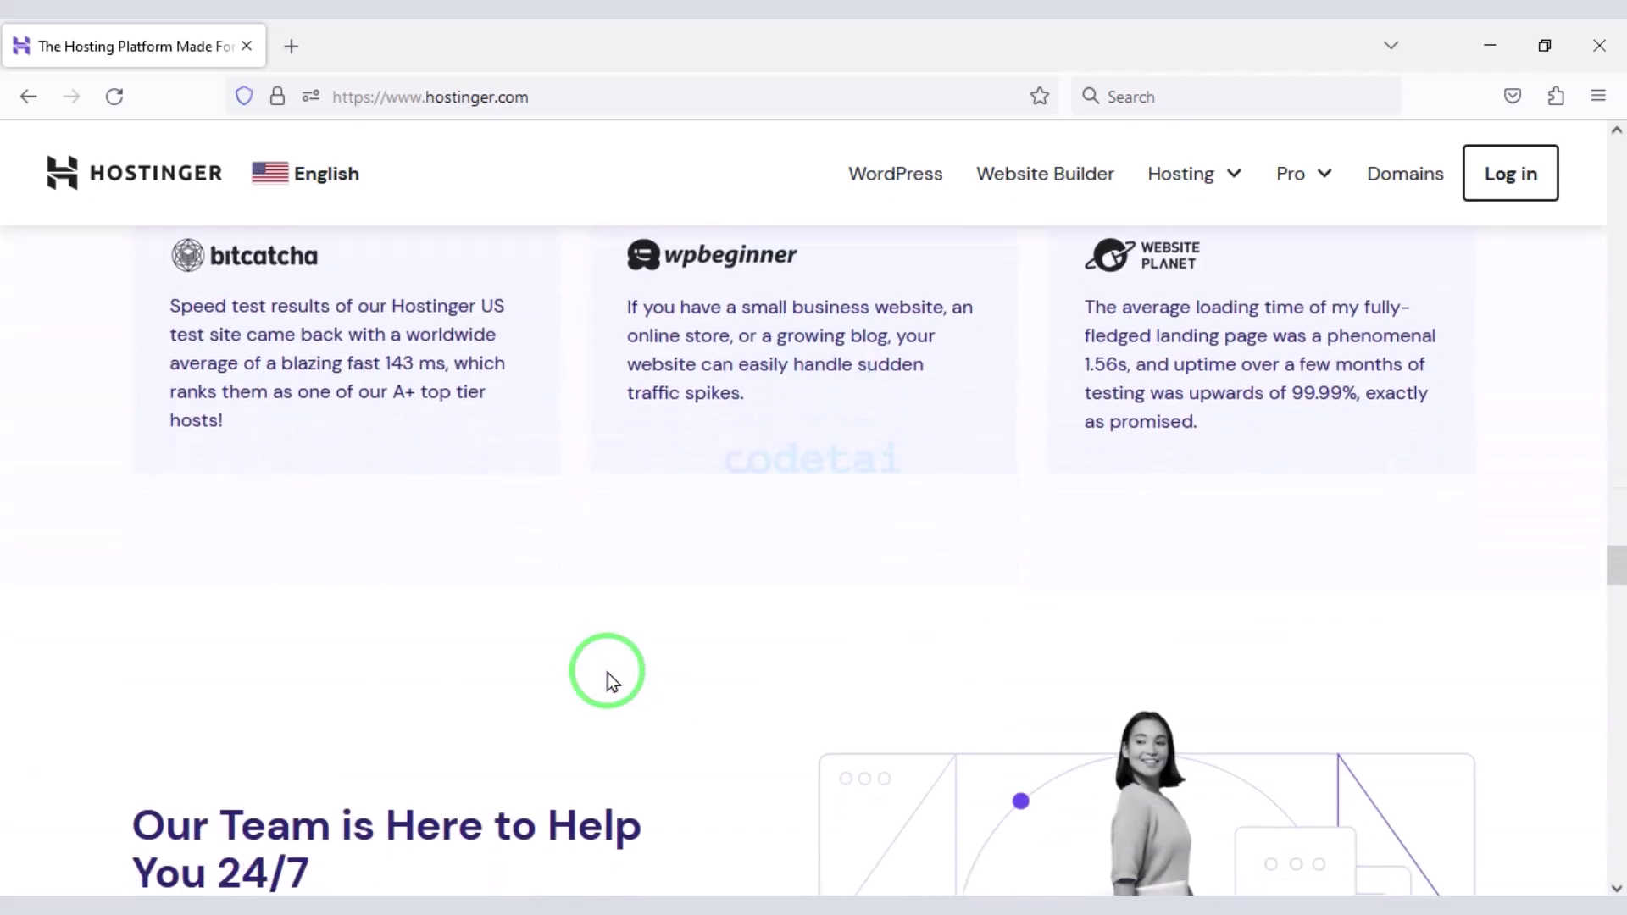
pyautogui.scroll(-8, 607, 673)
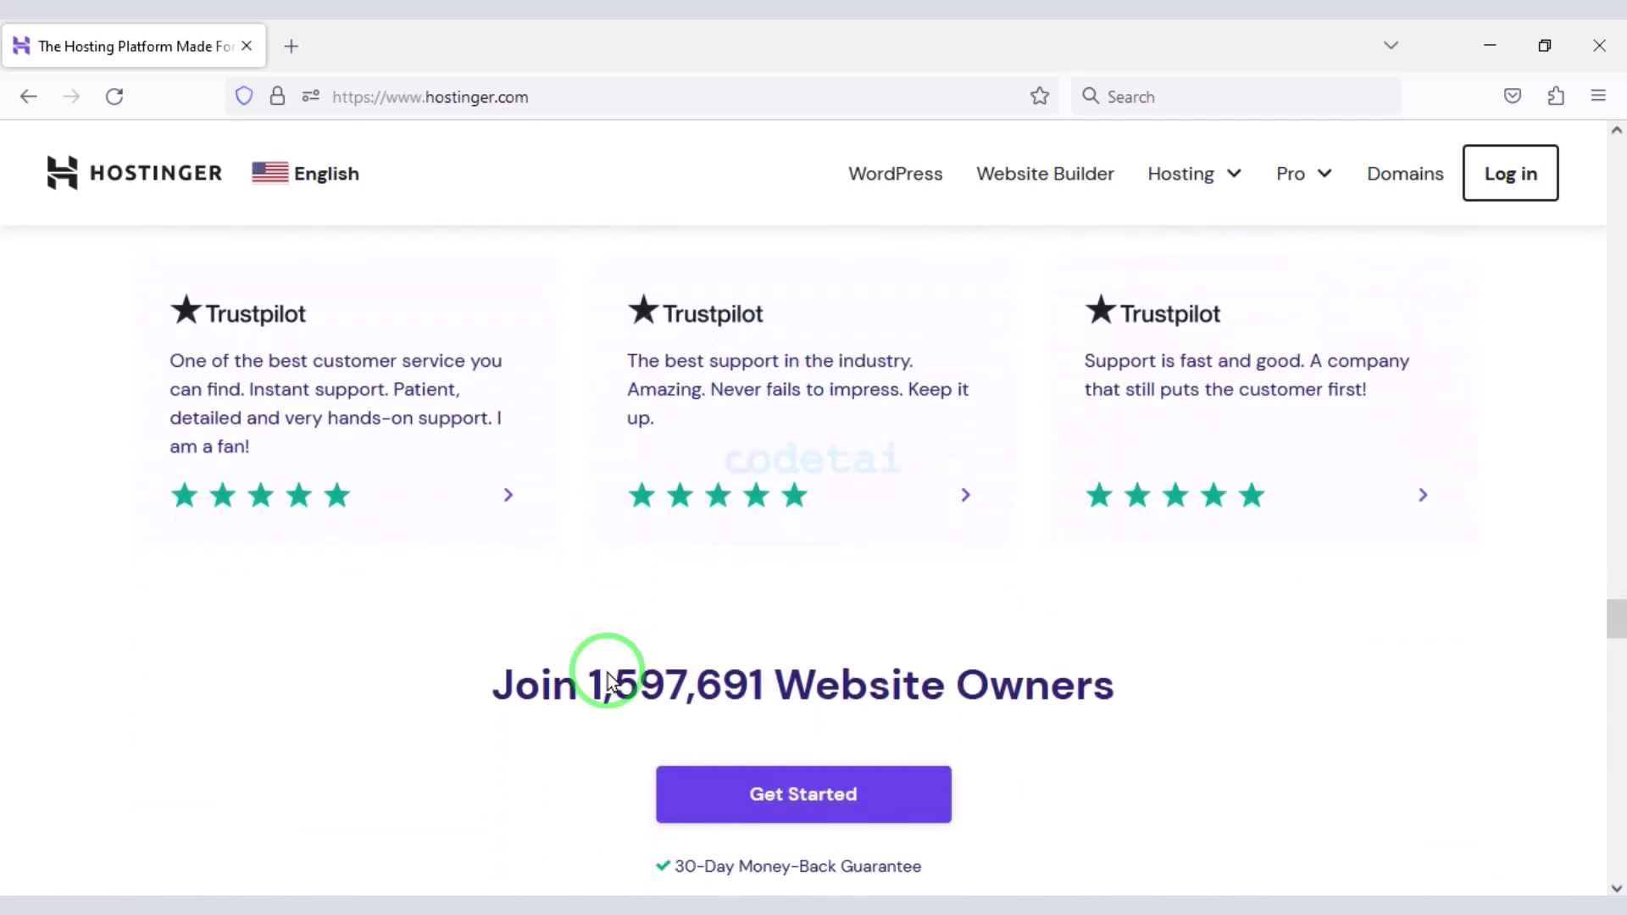
pyautogui.scroll(-10, 607, 672)
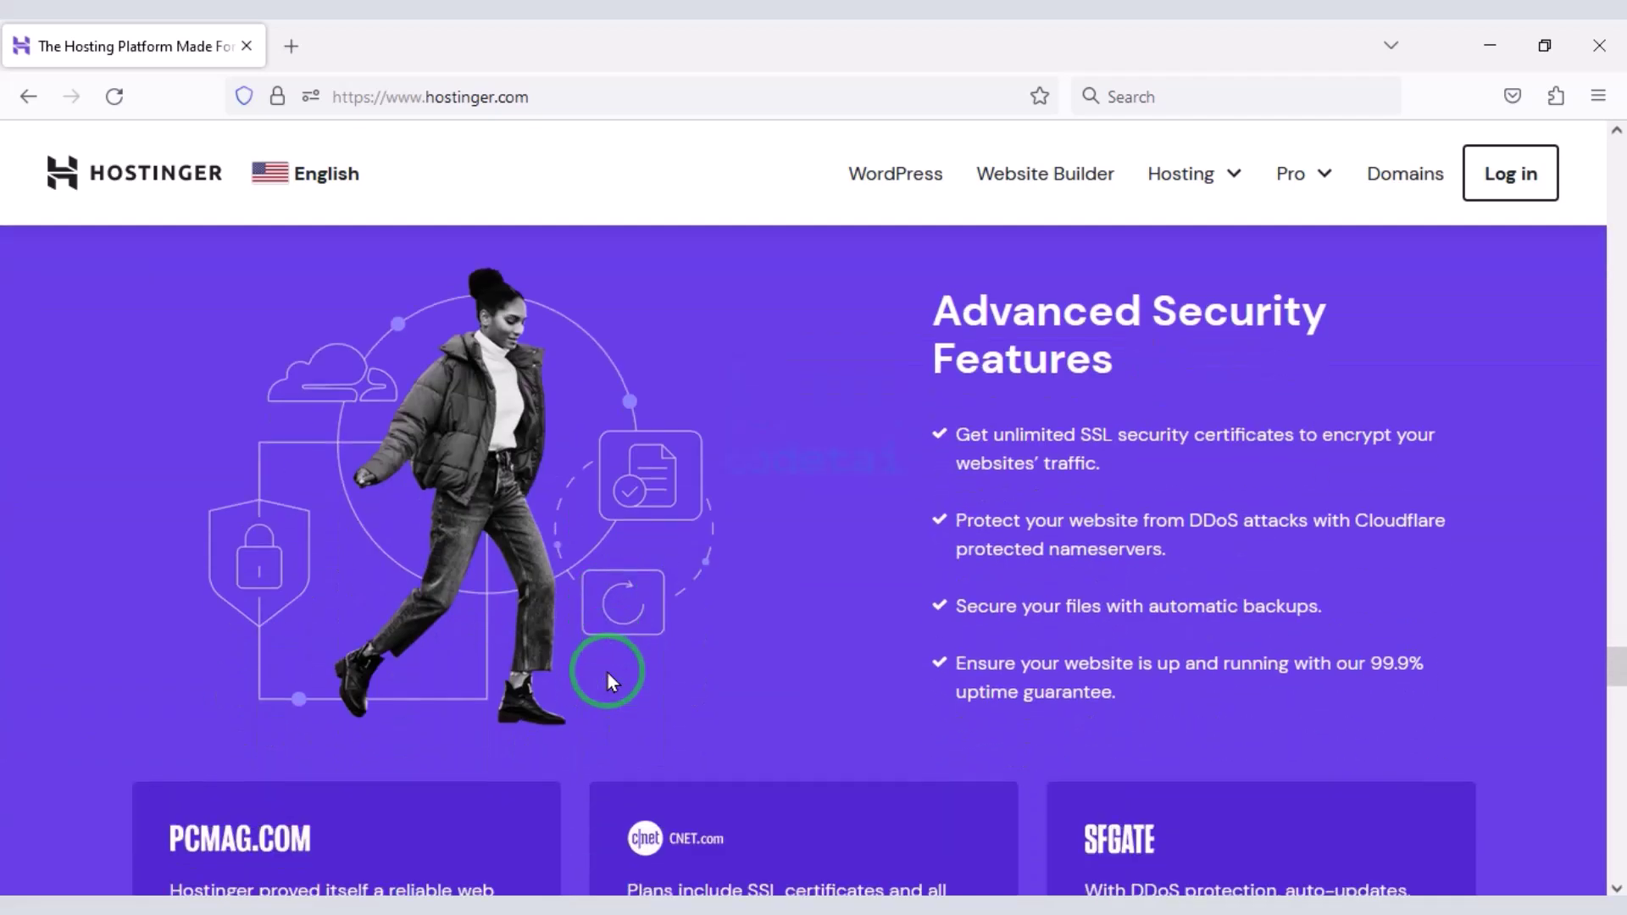
pyautogui.scroll(-8, 613, 683)
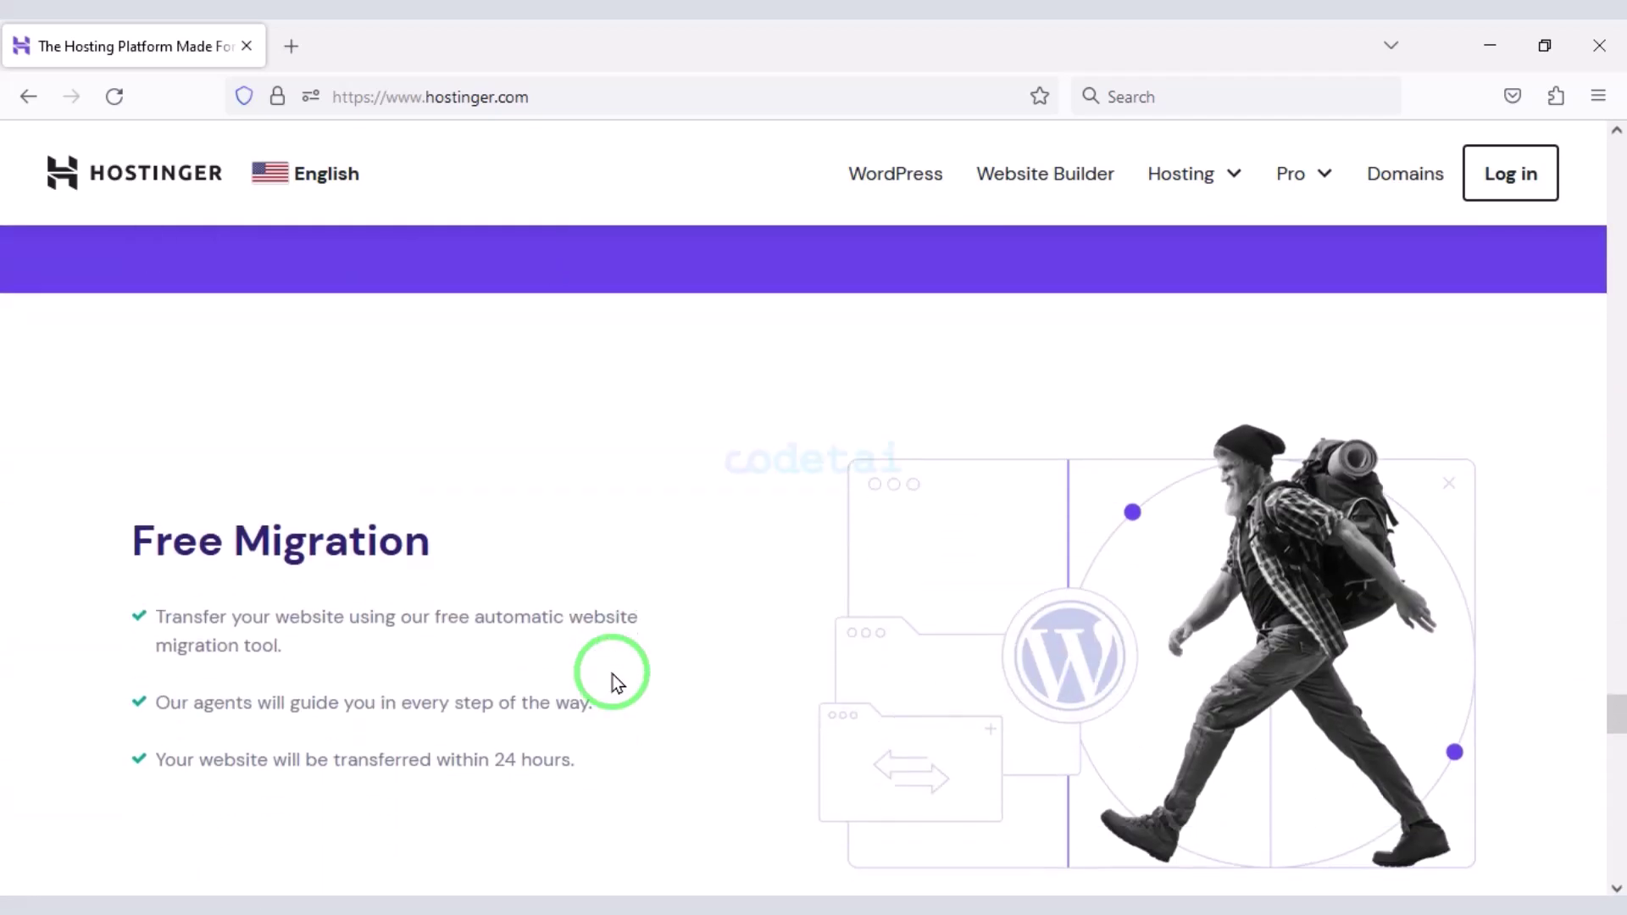
pyautogui.scroll(-10, 616, 682)
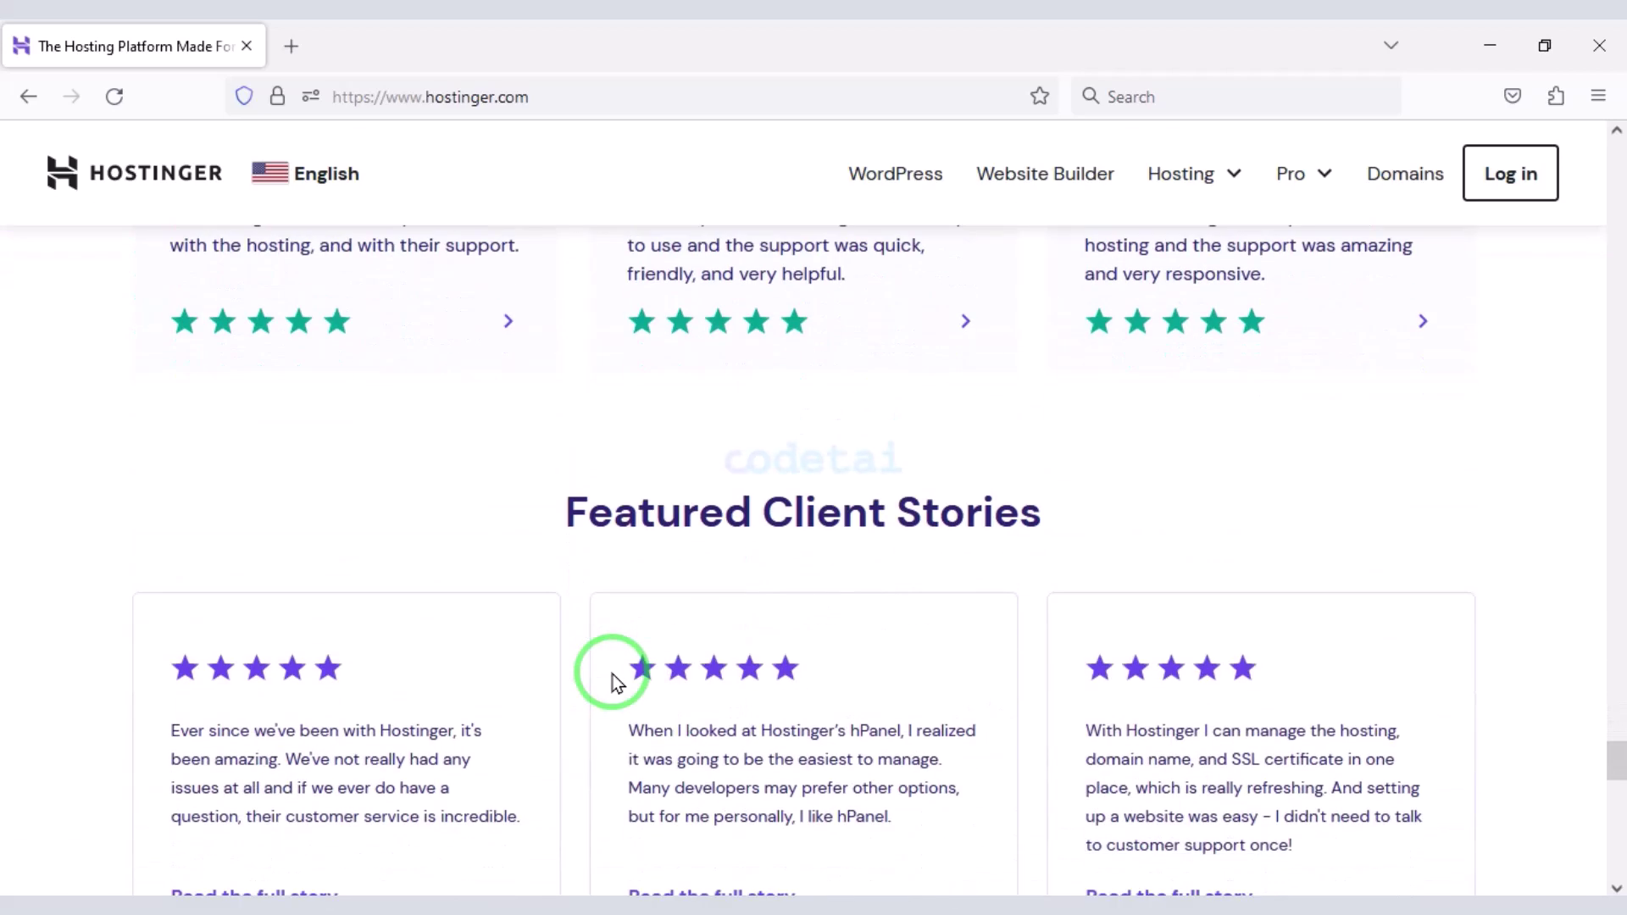
pyautogui.scroll(-3, 616, 683)
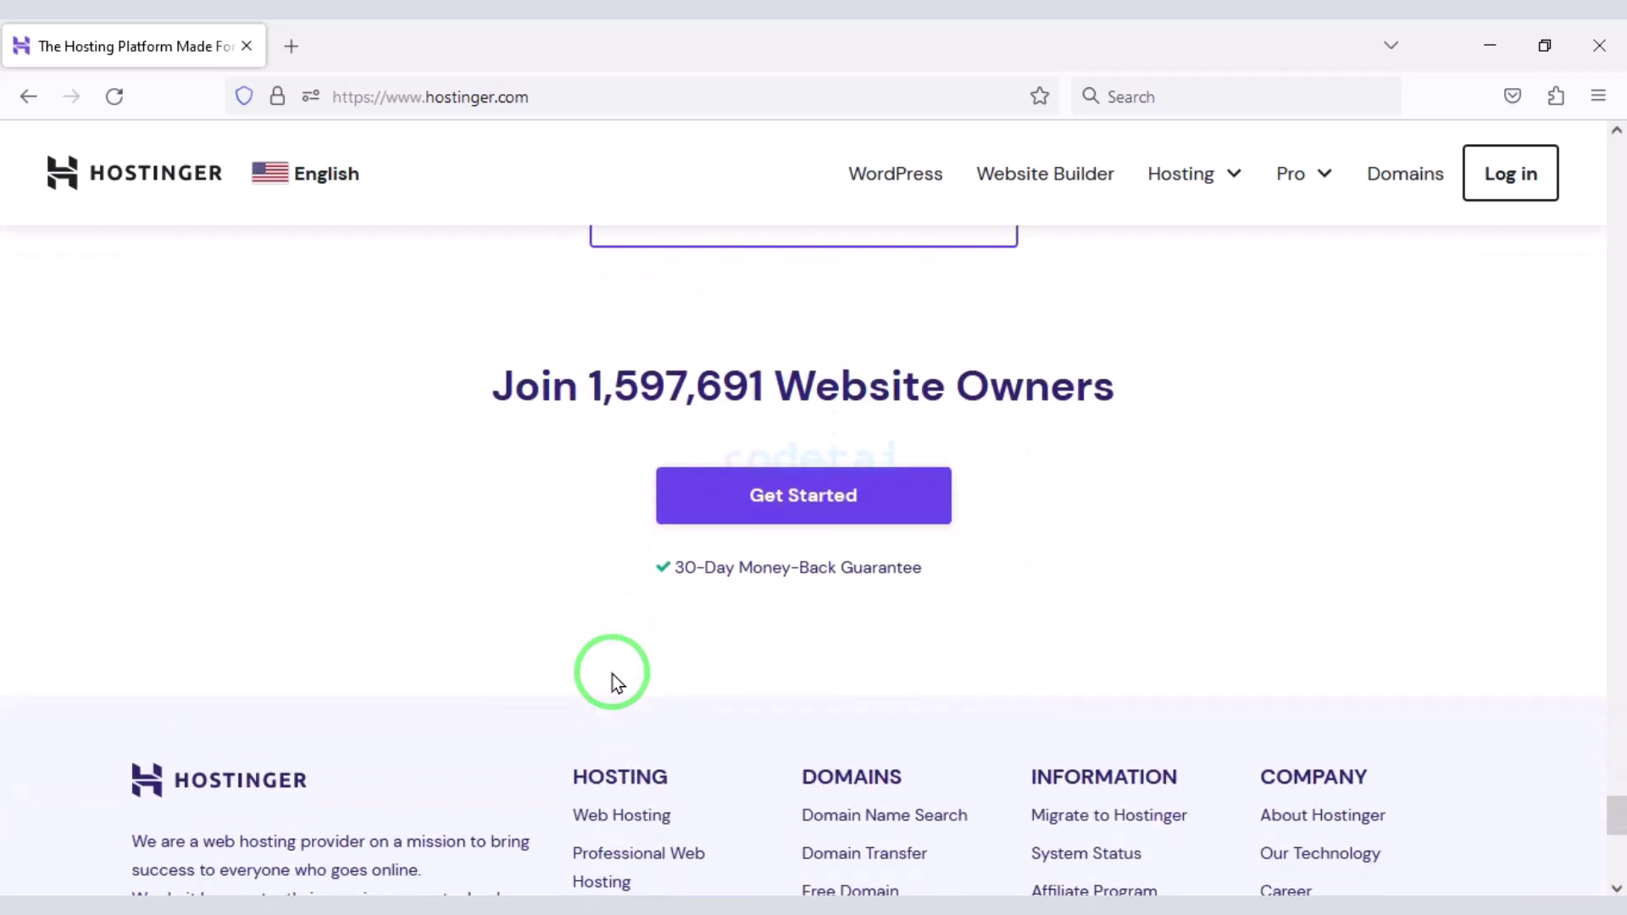
pyautogui.scroll(-6, 613, 682)
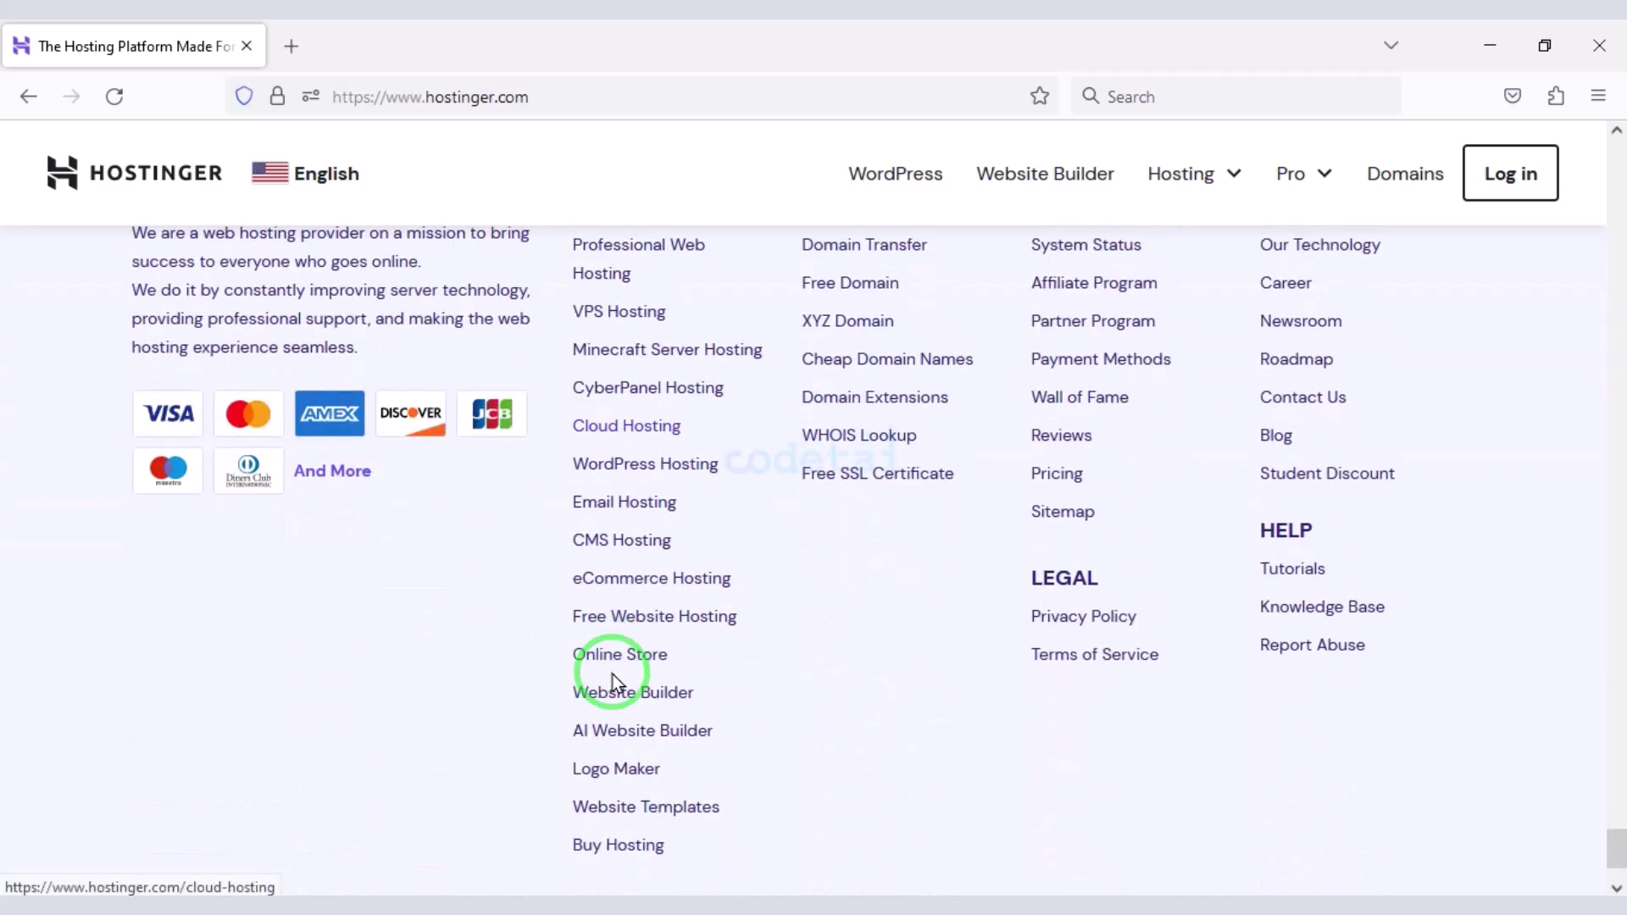
pyautogui.press('Home')
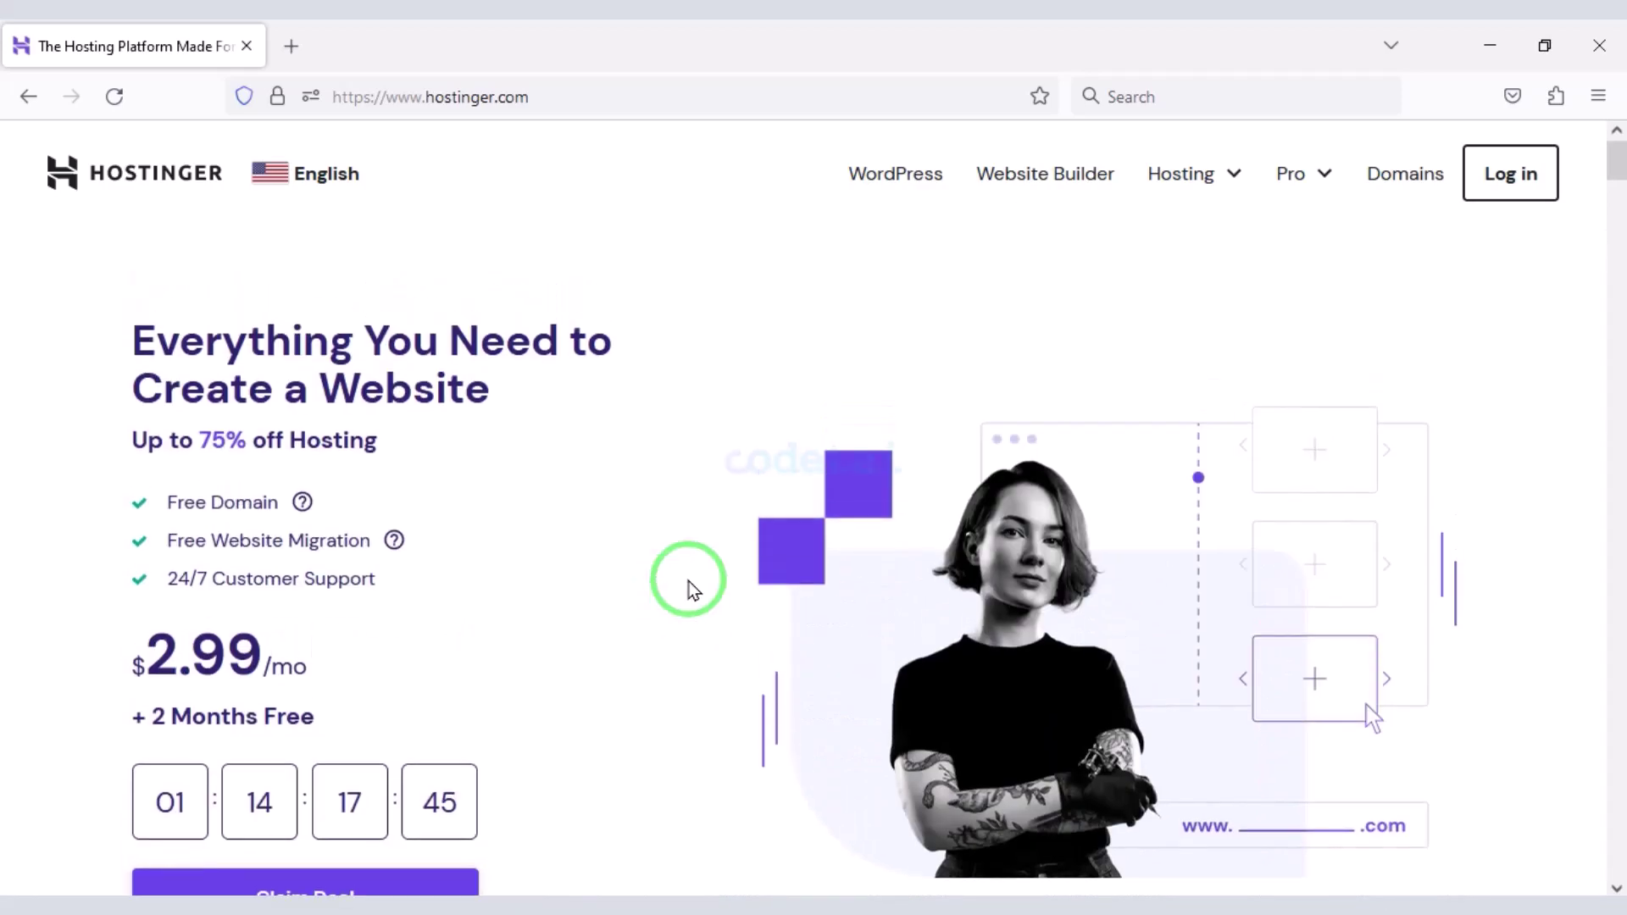
pyautogui.click(1202, 180)
# - Open the web hosting plans page and scan the pricing cards
pyautogui.click(1163, 256)
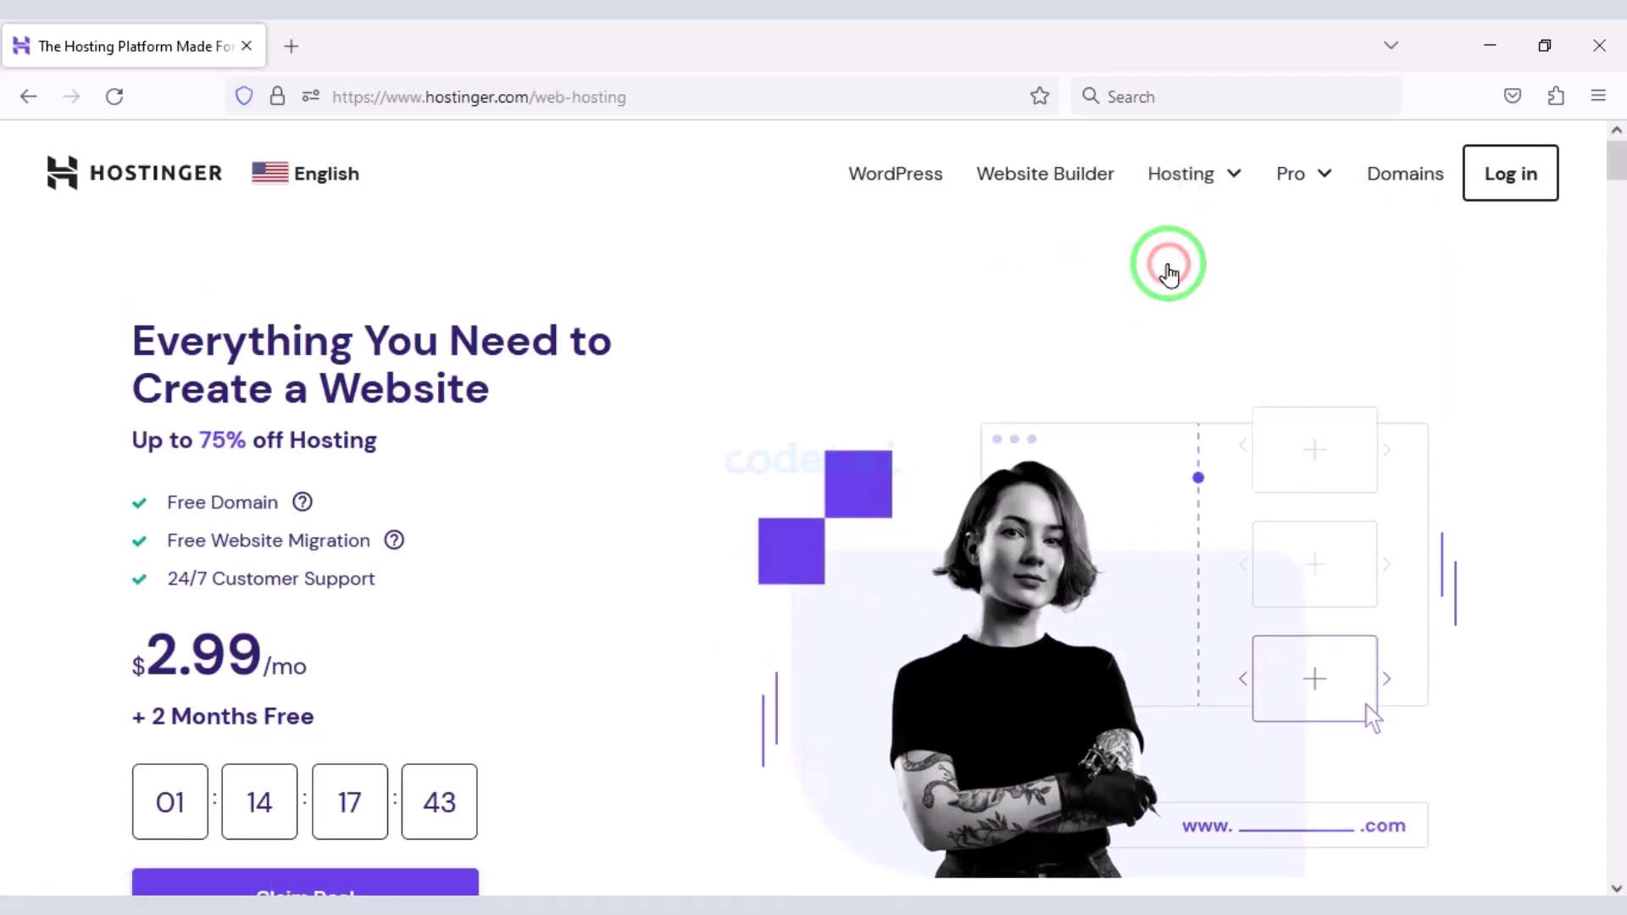
pyautogui.scroll(-5, 805, 647)
pyautogui.scroll(-10, 805, 648)
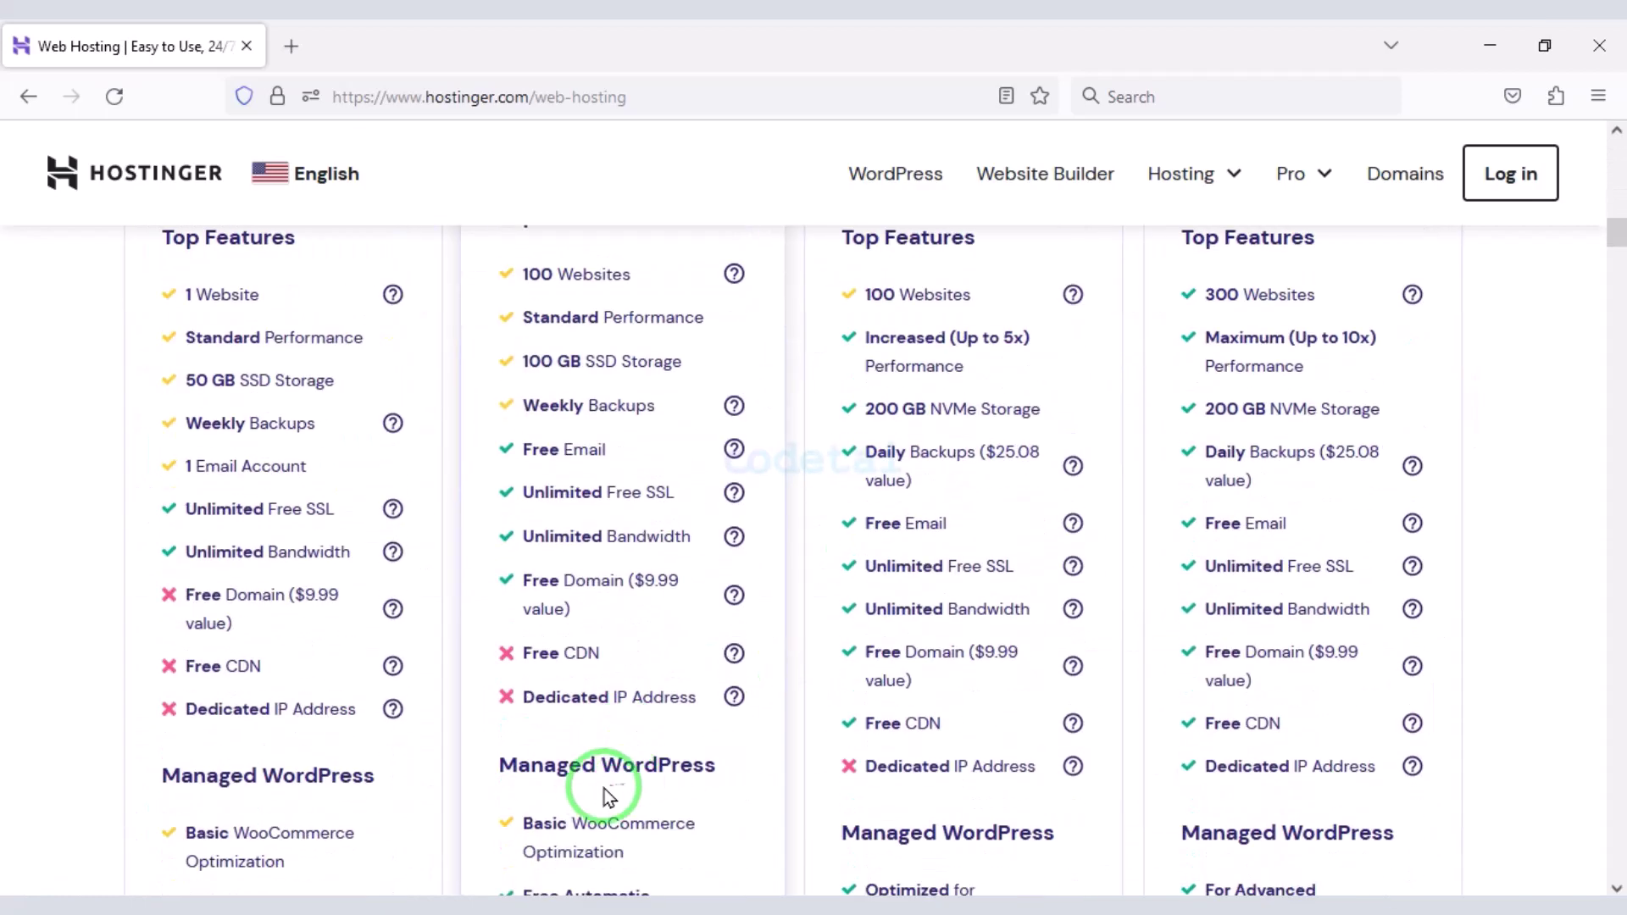
pyautogui.moveTo(498, 570); pyautogui.dragTo(1101, 700)
pyautogui.moveTo(1176, 632); pyautogui.dragTo(1416, 694)
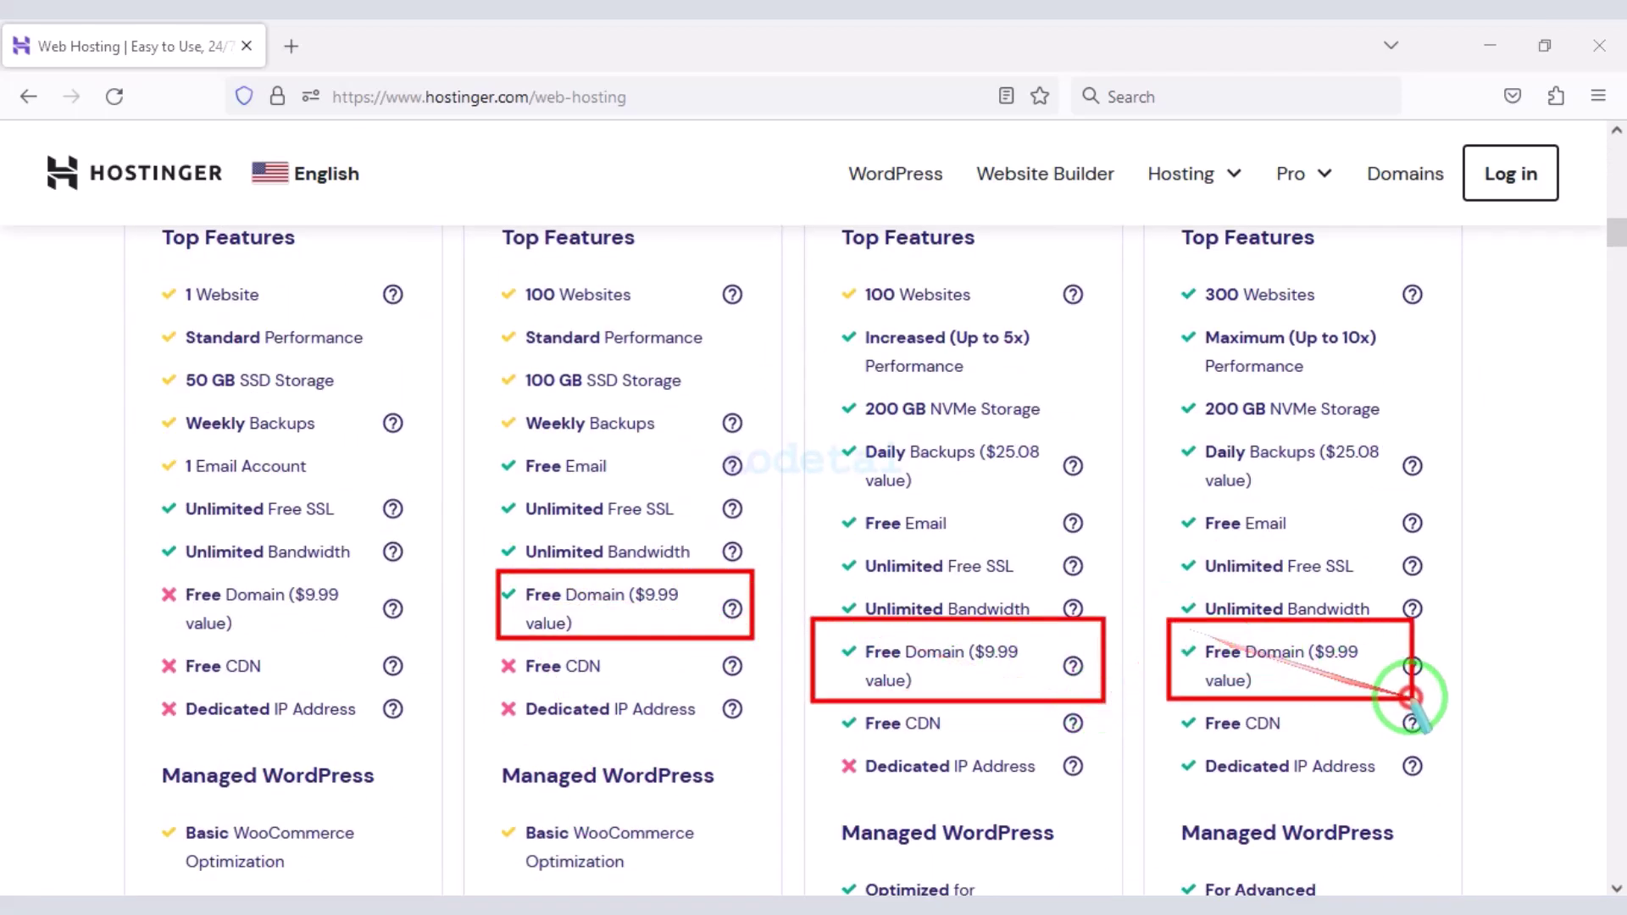
pyautogui.scroll(-8, 980, 683)
pyautogui.scroll(-10, 981, 676)
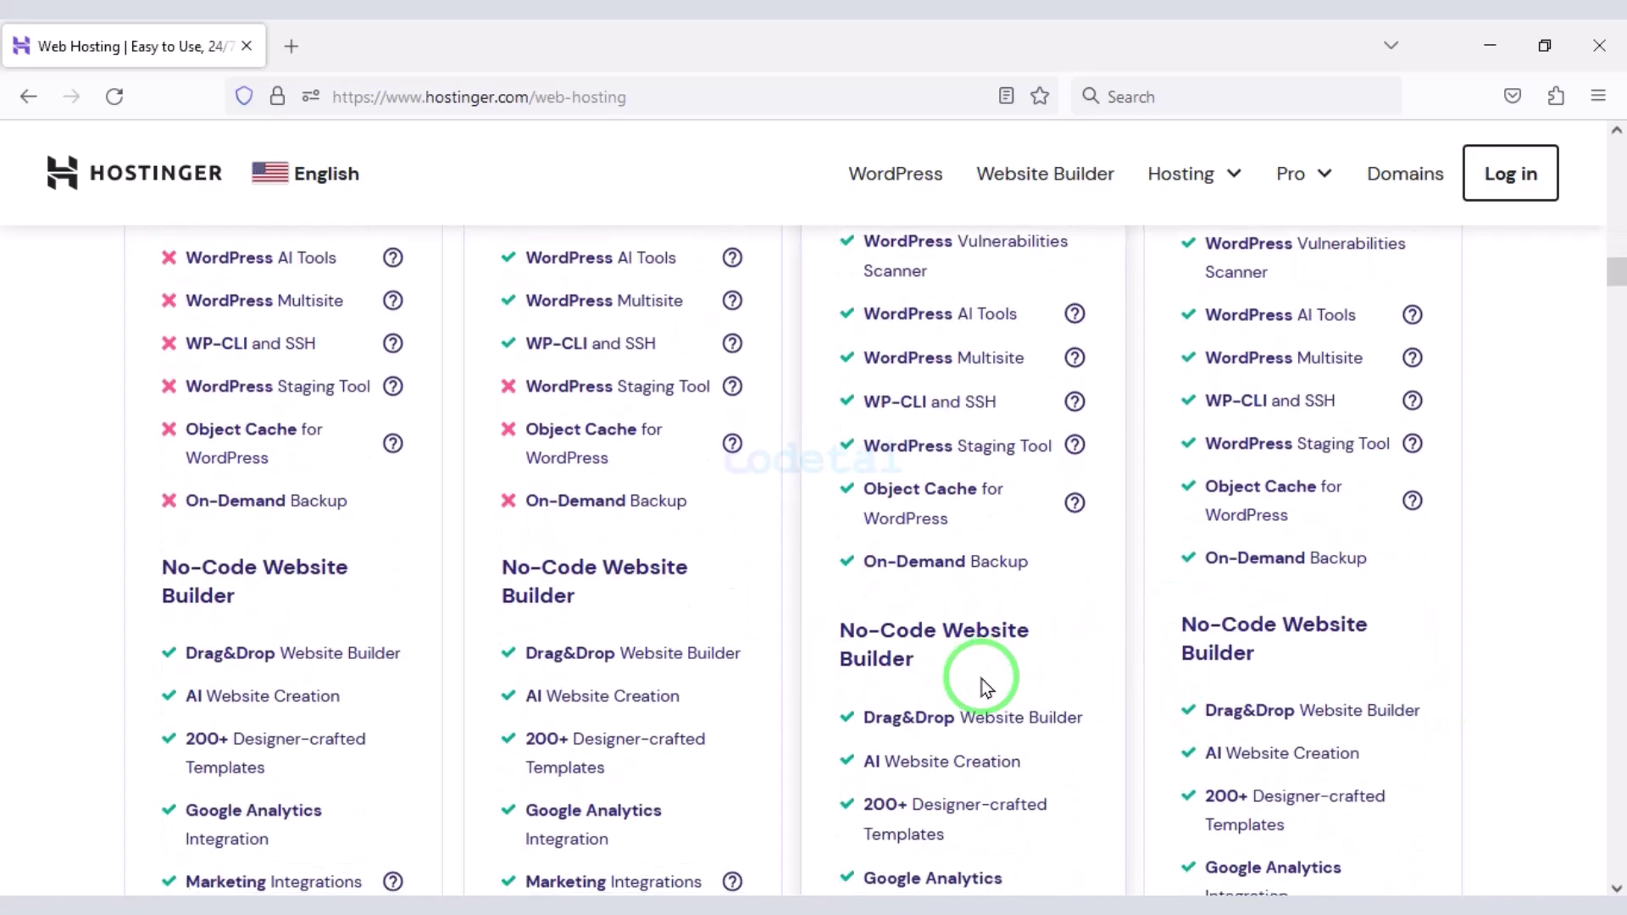
pyautogui.scroll(-7, 983, 683)
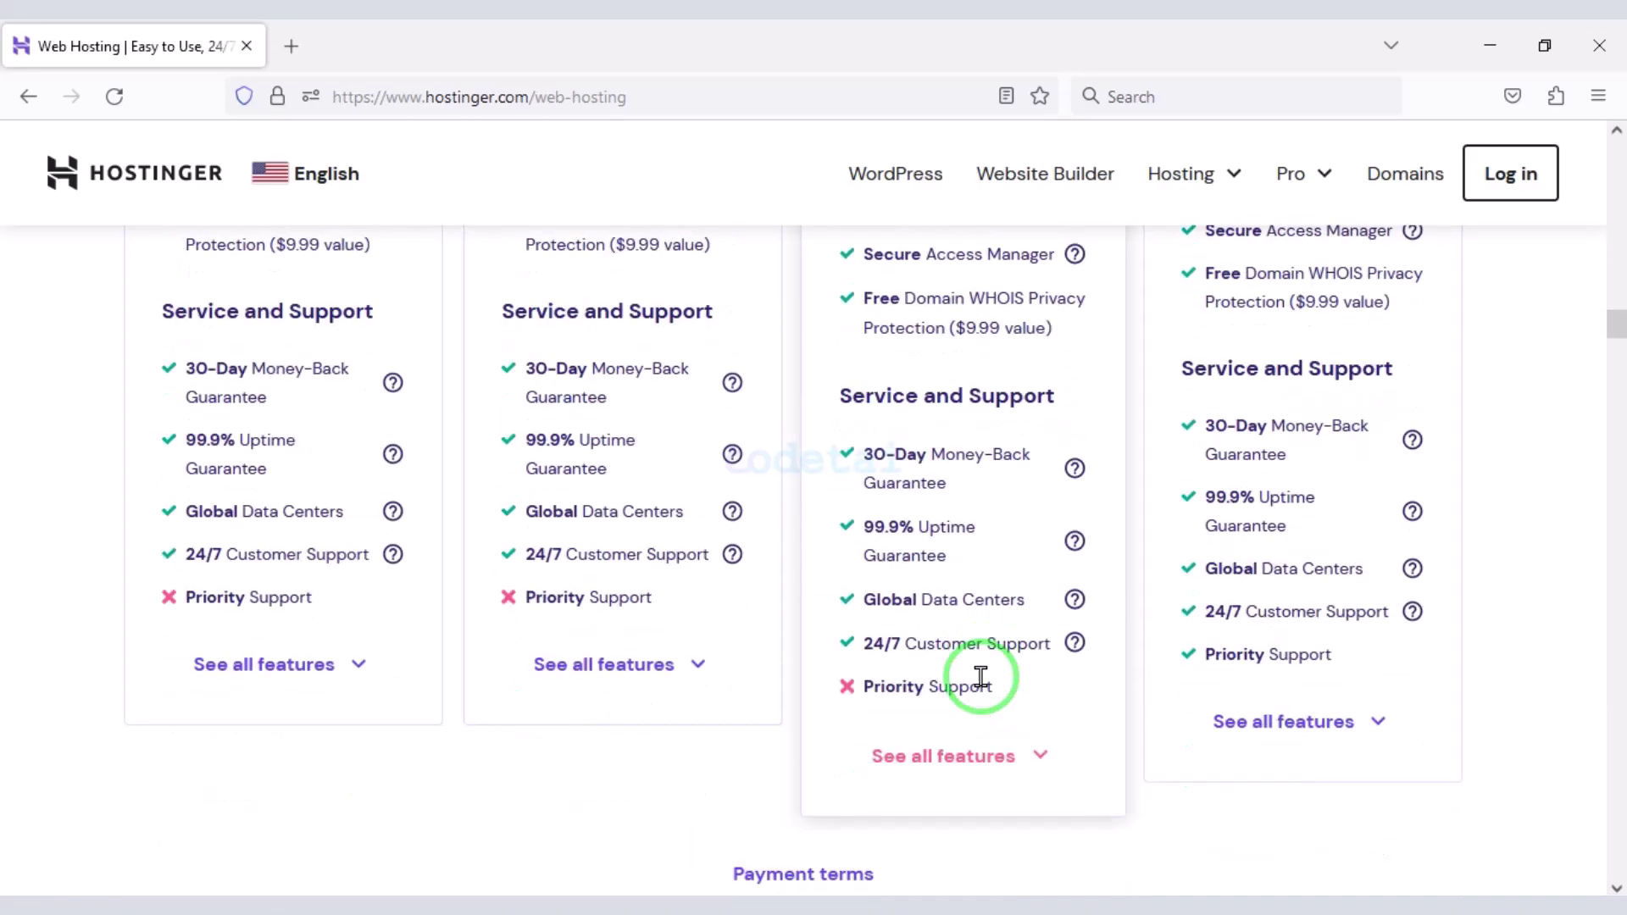
pyautogui.scroll(1, 981, 675)
# - Compare each plan's 30-Day Money-Back guarantee and 24/7 support rows
pyautogui.moveTo(142, 467); pyautogui.dragTo(415, 537)
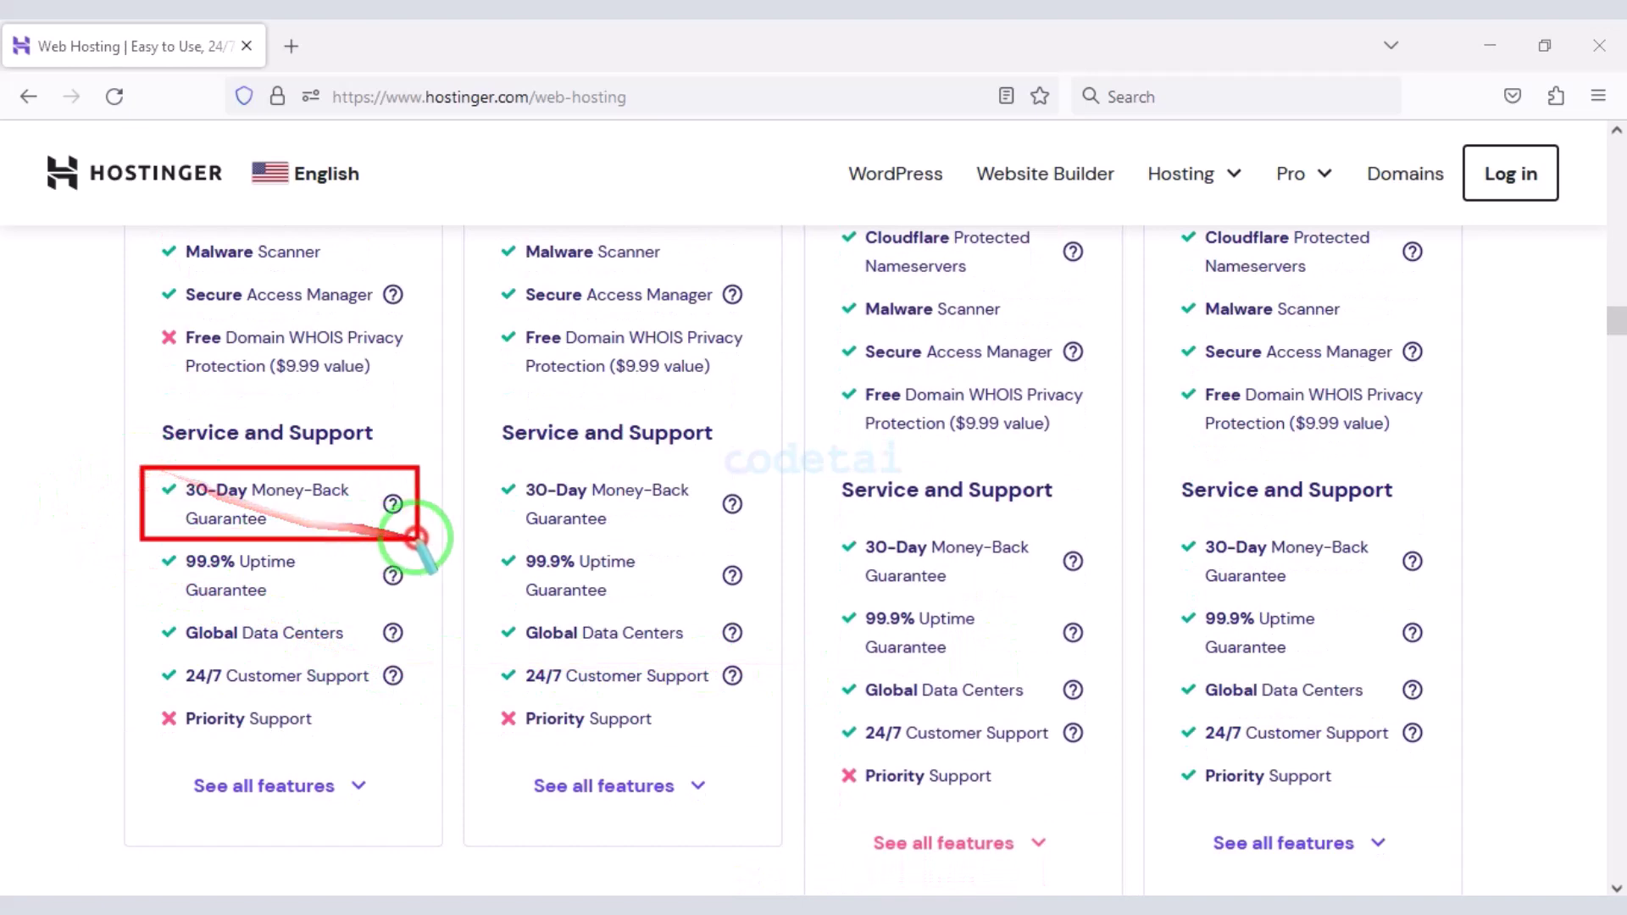
pyautogui.moveTo(487, 464); pyautogui.dragTo(747, 548)
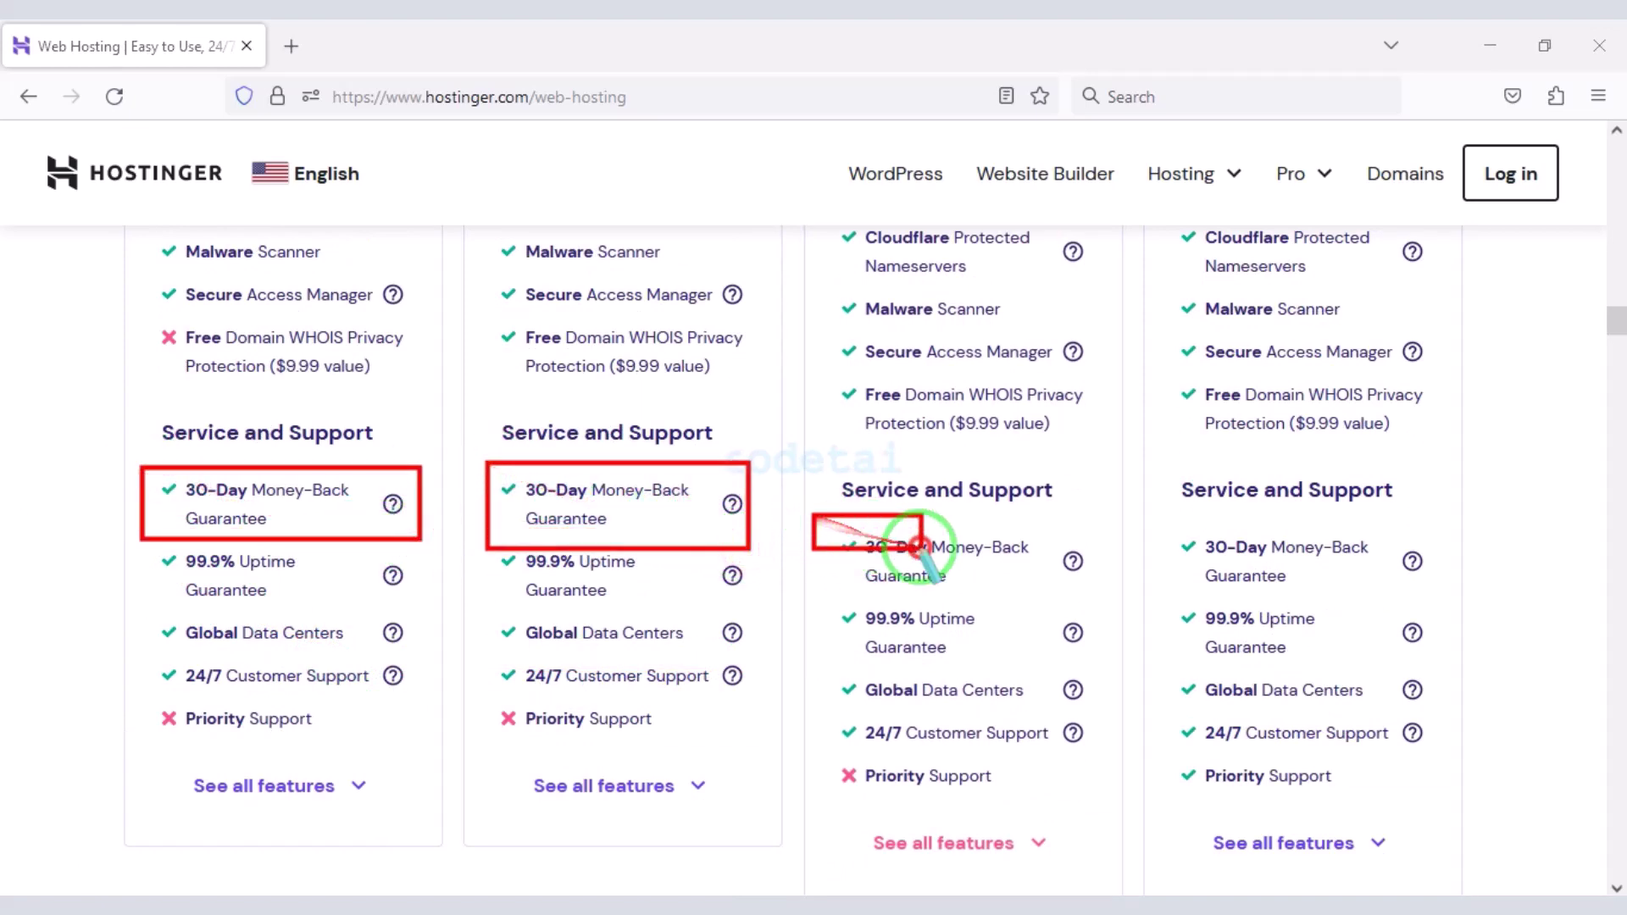
pyautogui.moveTo(920, 547); pyautogui.dragTo(1095, 597)
pyautogui.moveTo(1153, 522)
pyautogui.mouseDown()
pyautogui.moveTo(1339, 551)
pyautogui.moveTo(1452, 597)
pyautogui.mouseUp()
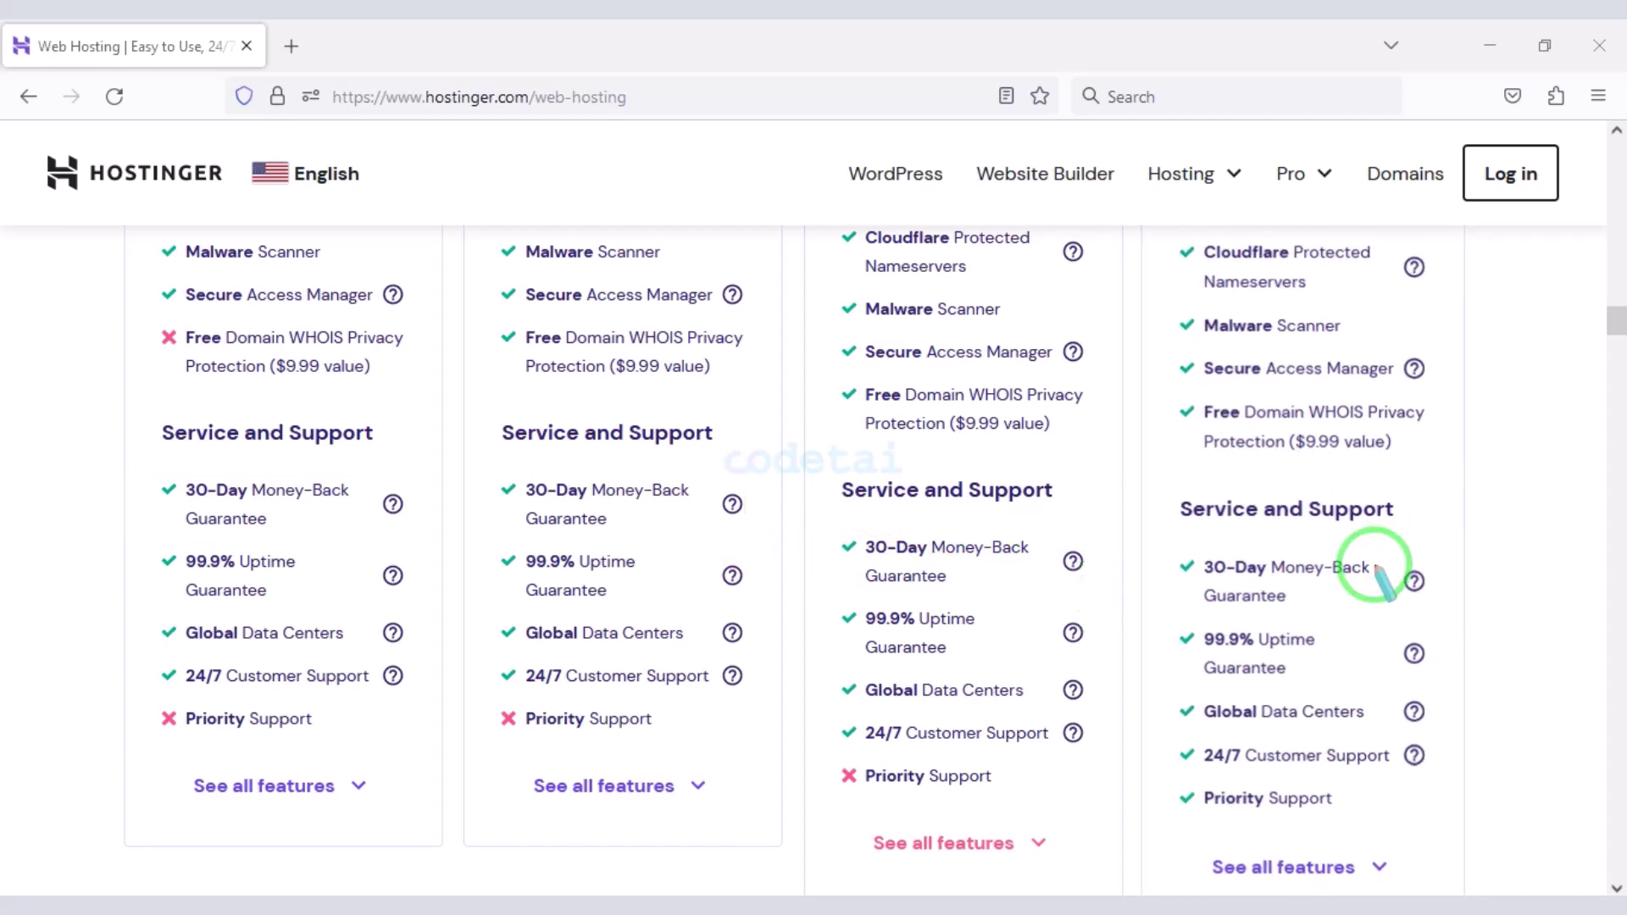
pyautogui.moveTo(191, 669); pyautogui.dragTo(406, 693)
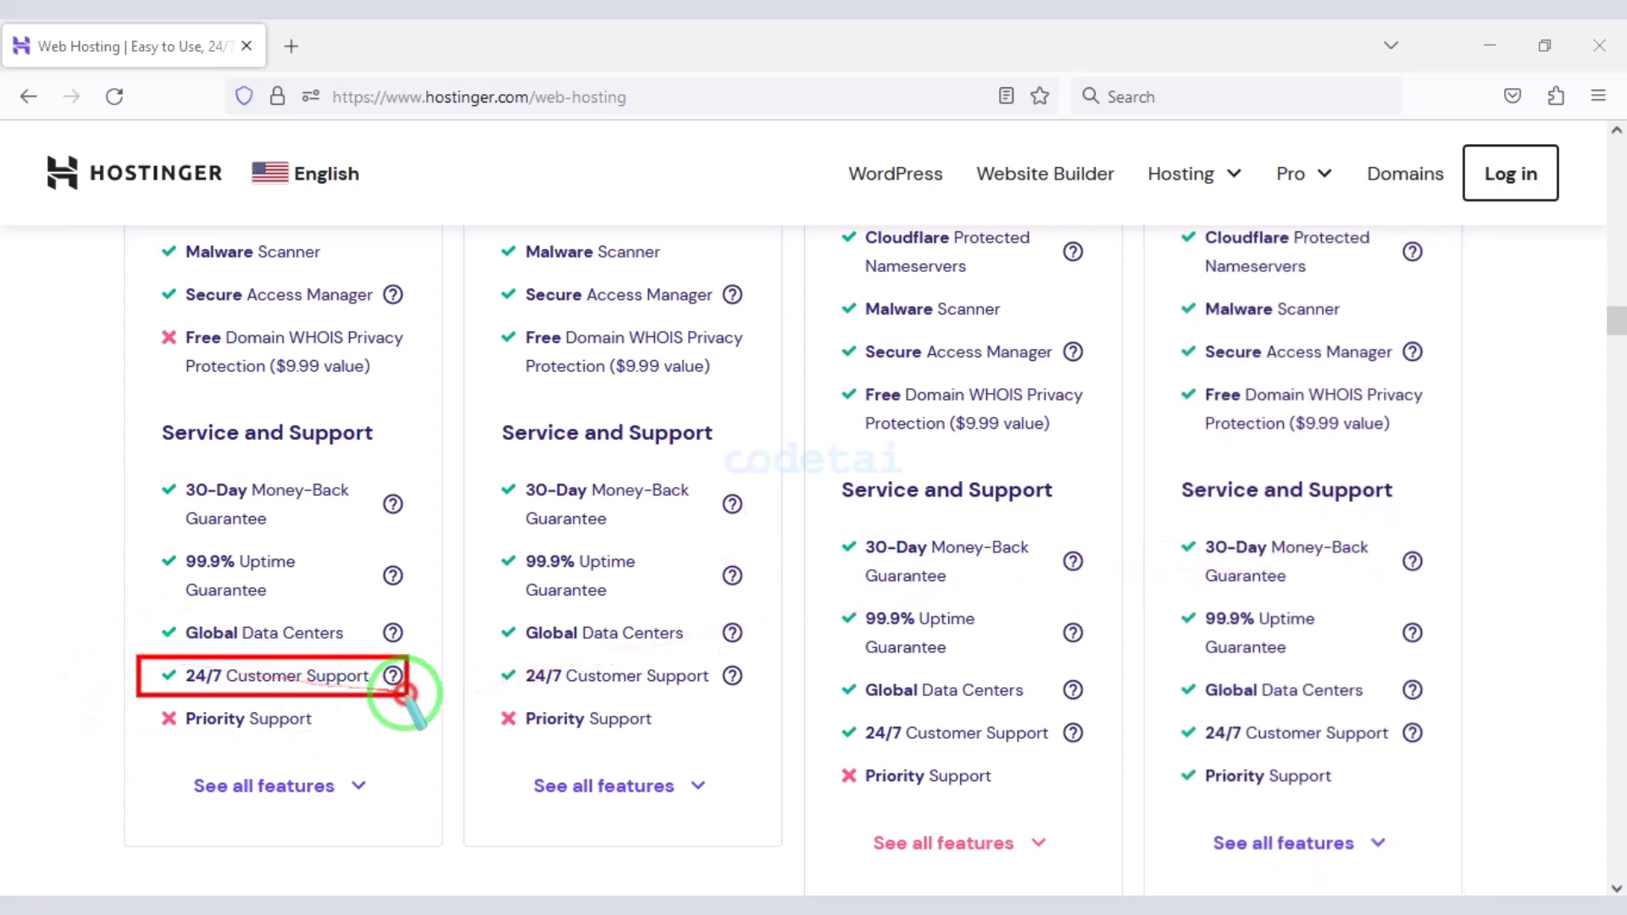
pyautogui.moveTo(484, 649); pyautogui.dragTo(1083, 754)
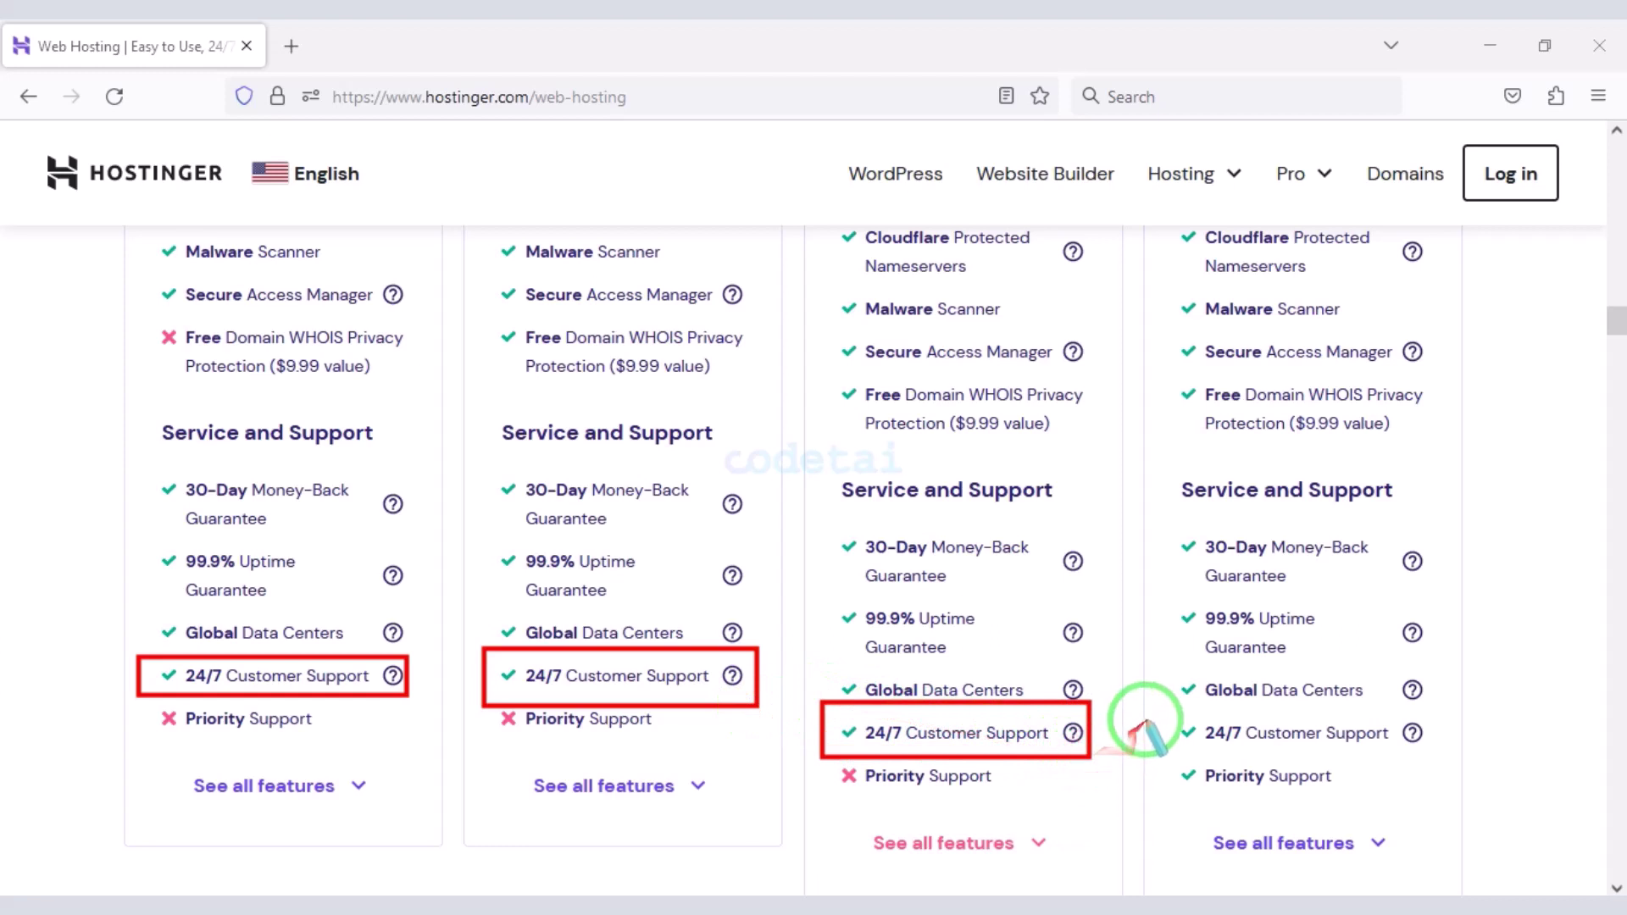
pyautogui.moveTo(1151, 703)
pyautogui.mouseDown()
pyautogui.moveTo(1336, 721)
pyautogui.moveTo(1436, 761)
pyautogui.mouseUp()
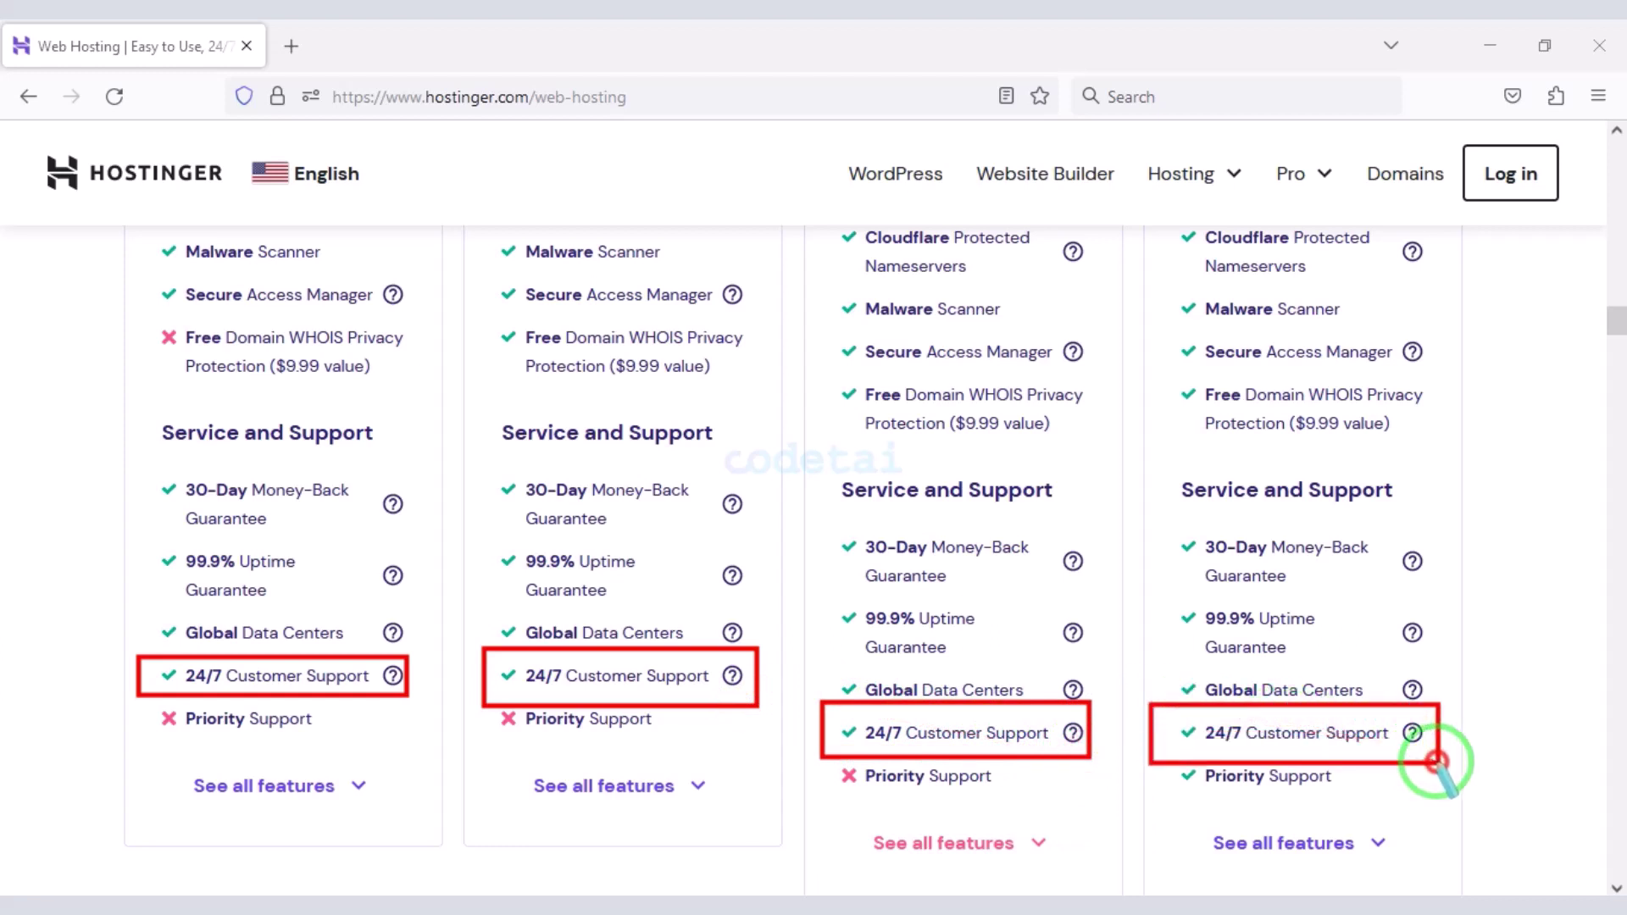
pyautogui.press('Escape')
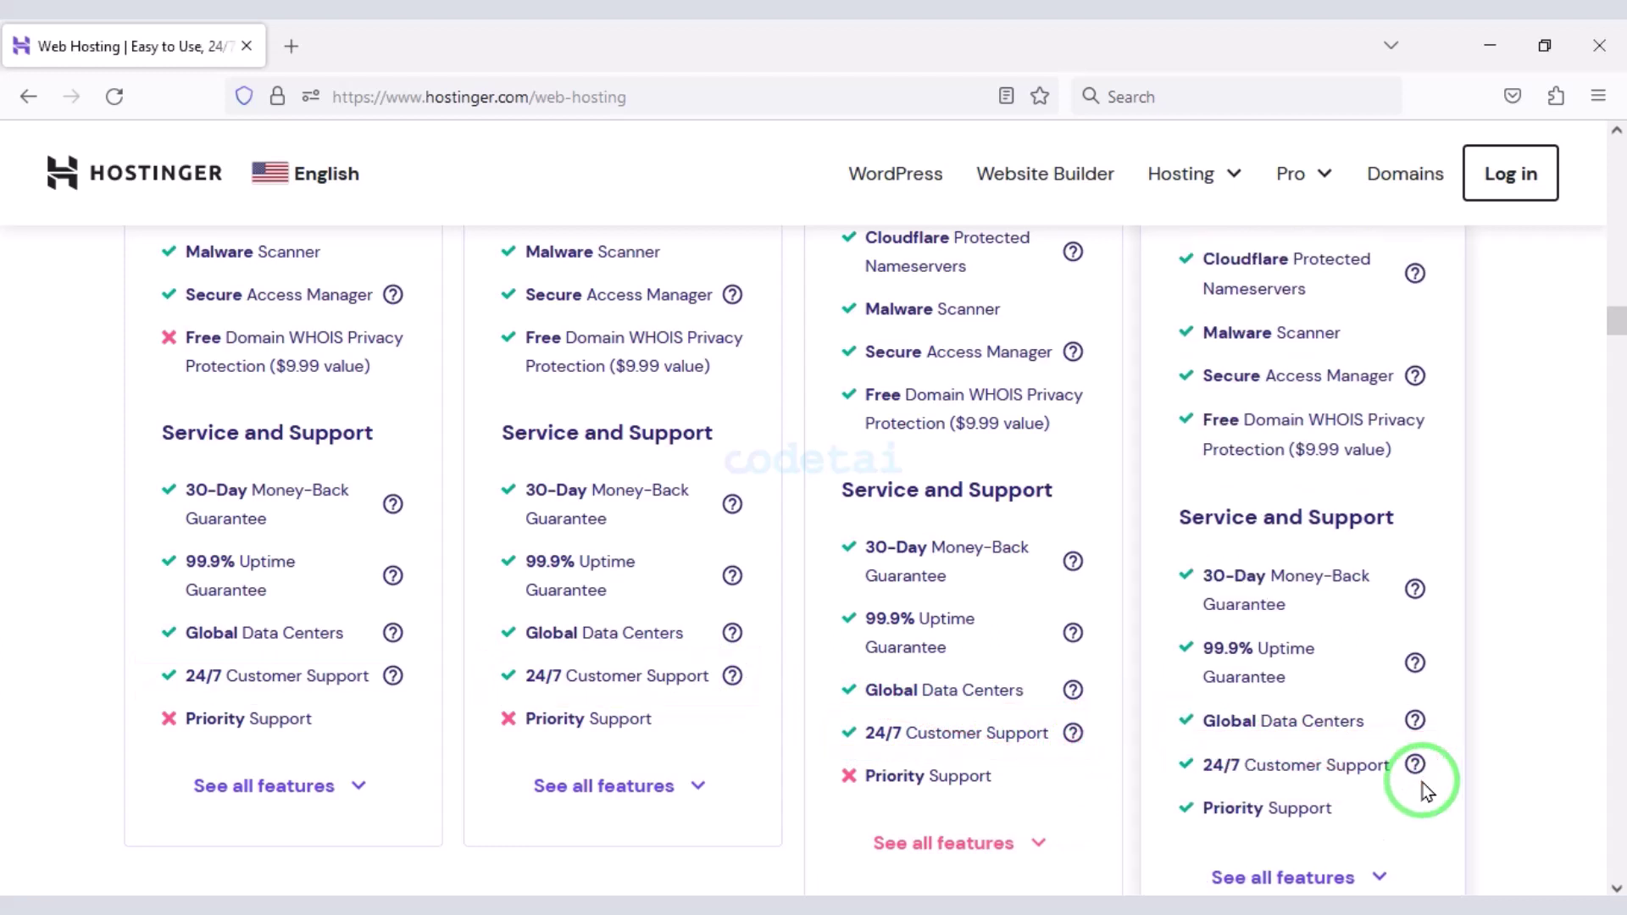
pyautogui.scroll(20, 1422, 790)
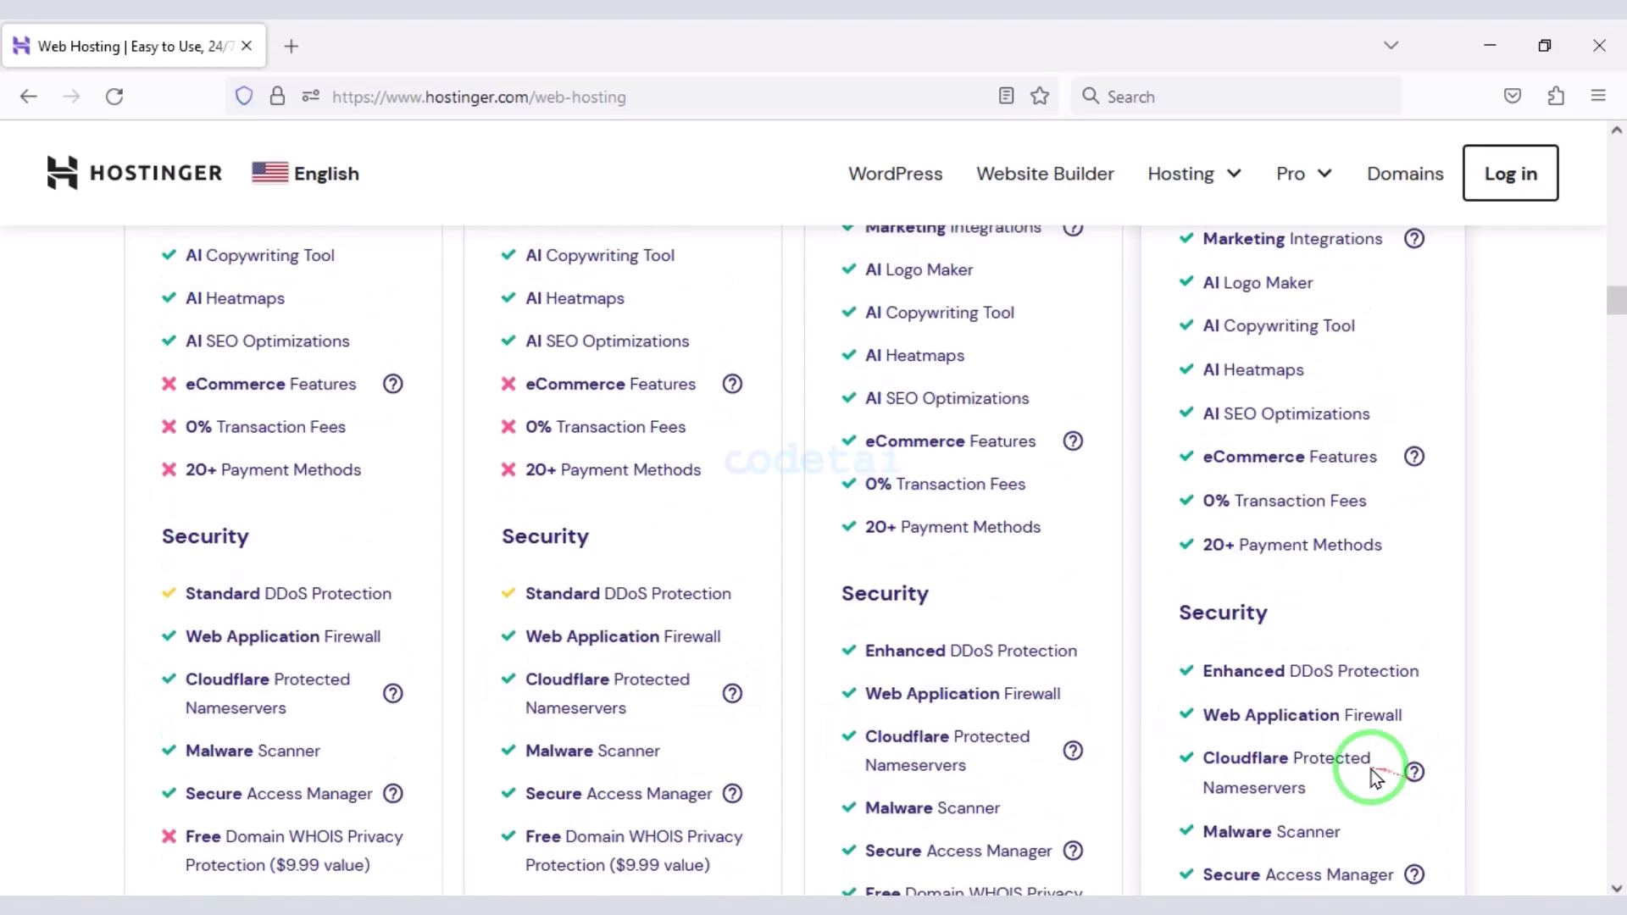
pyautogui.scroll(3, 805, 687)
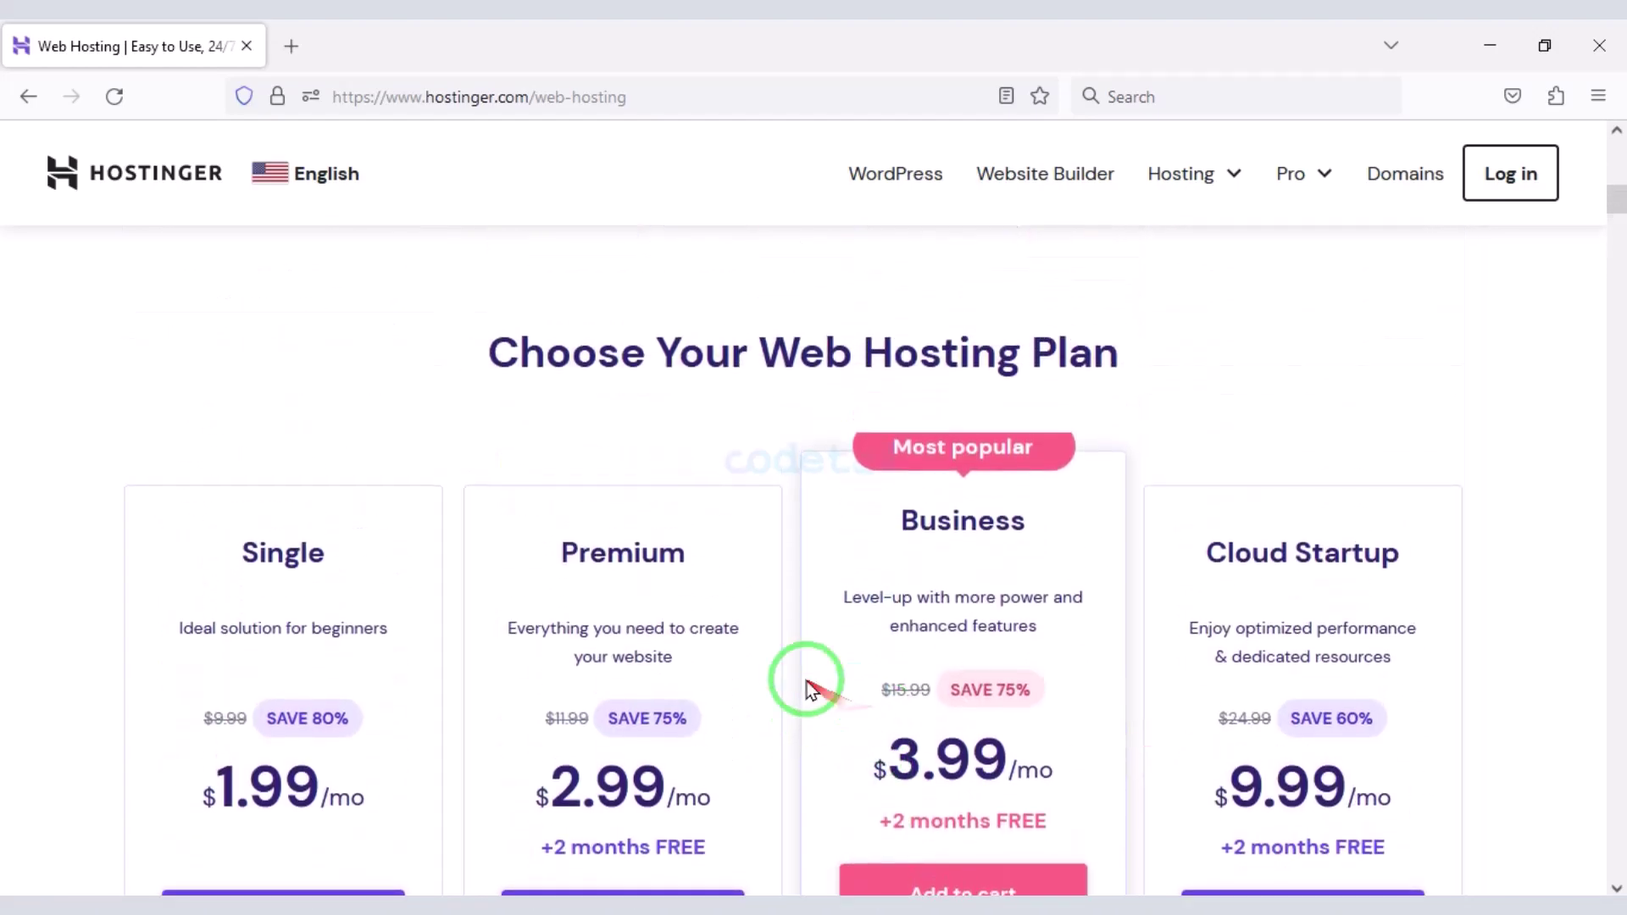
pyautogui.scroll(-3, 618, 657)
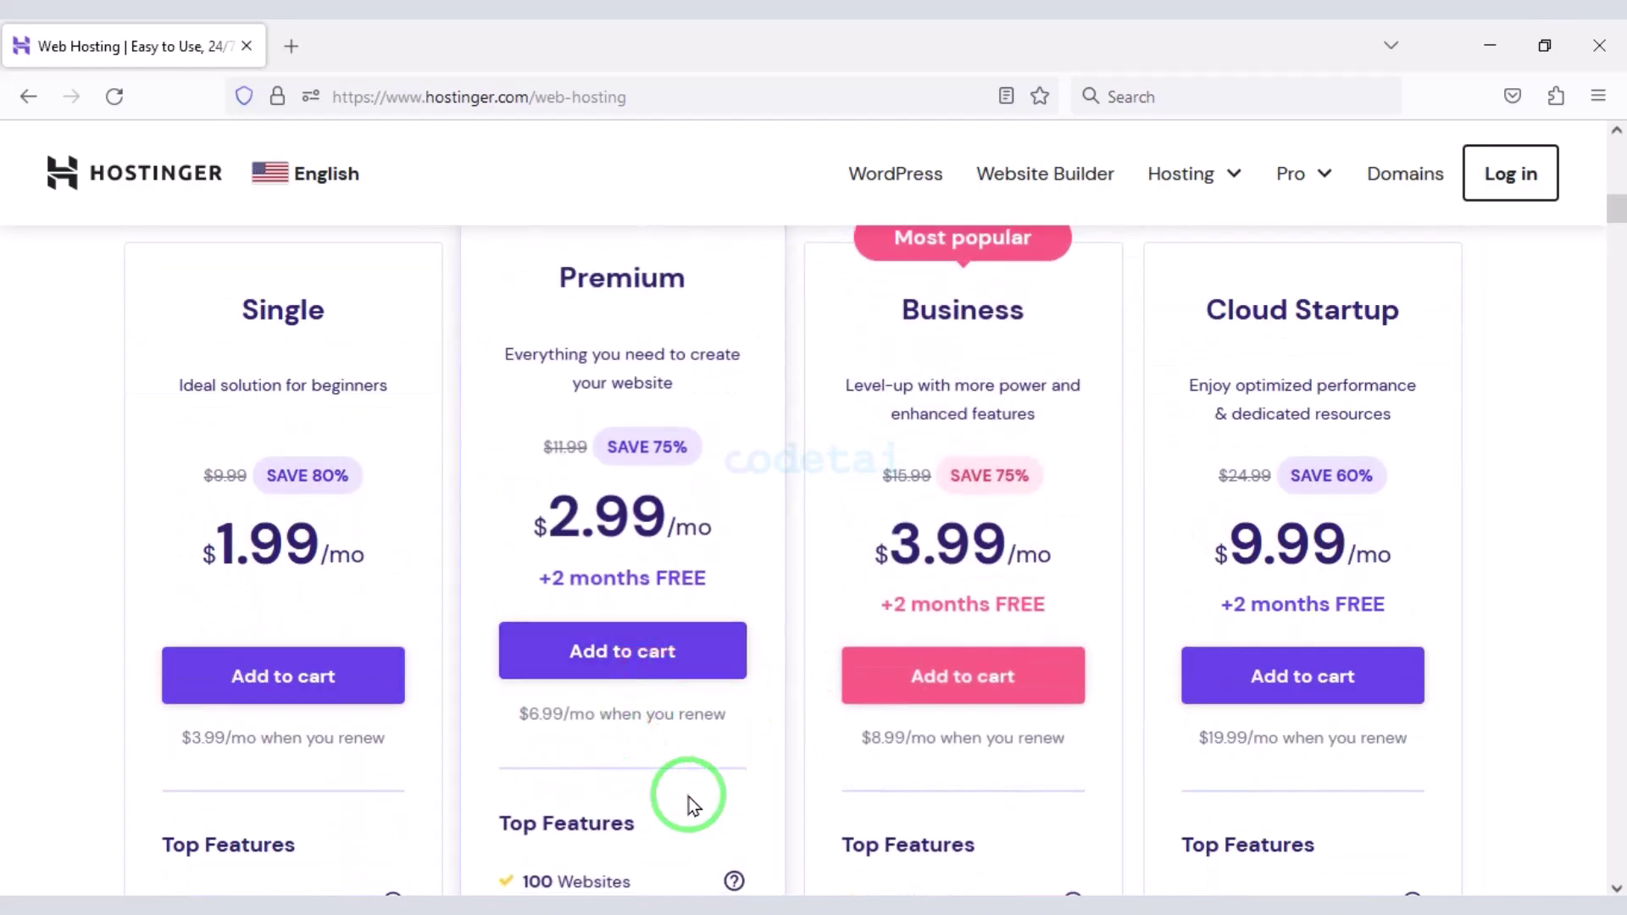
pyautogui.scroll(2, 932, 339)
pyautogui.scroll(-2, 971, 457)
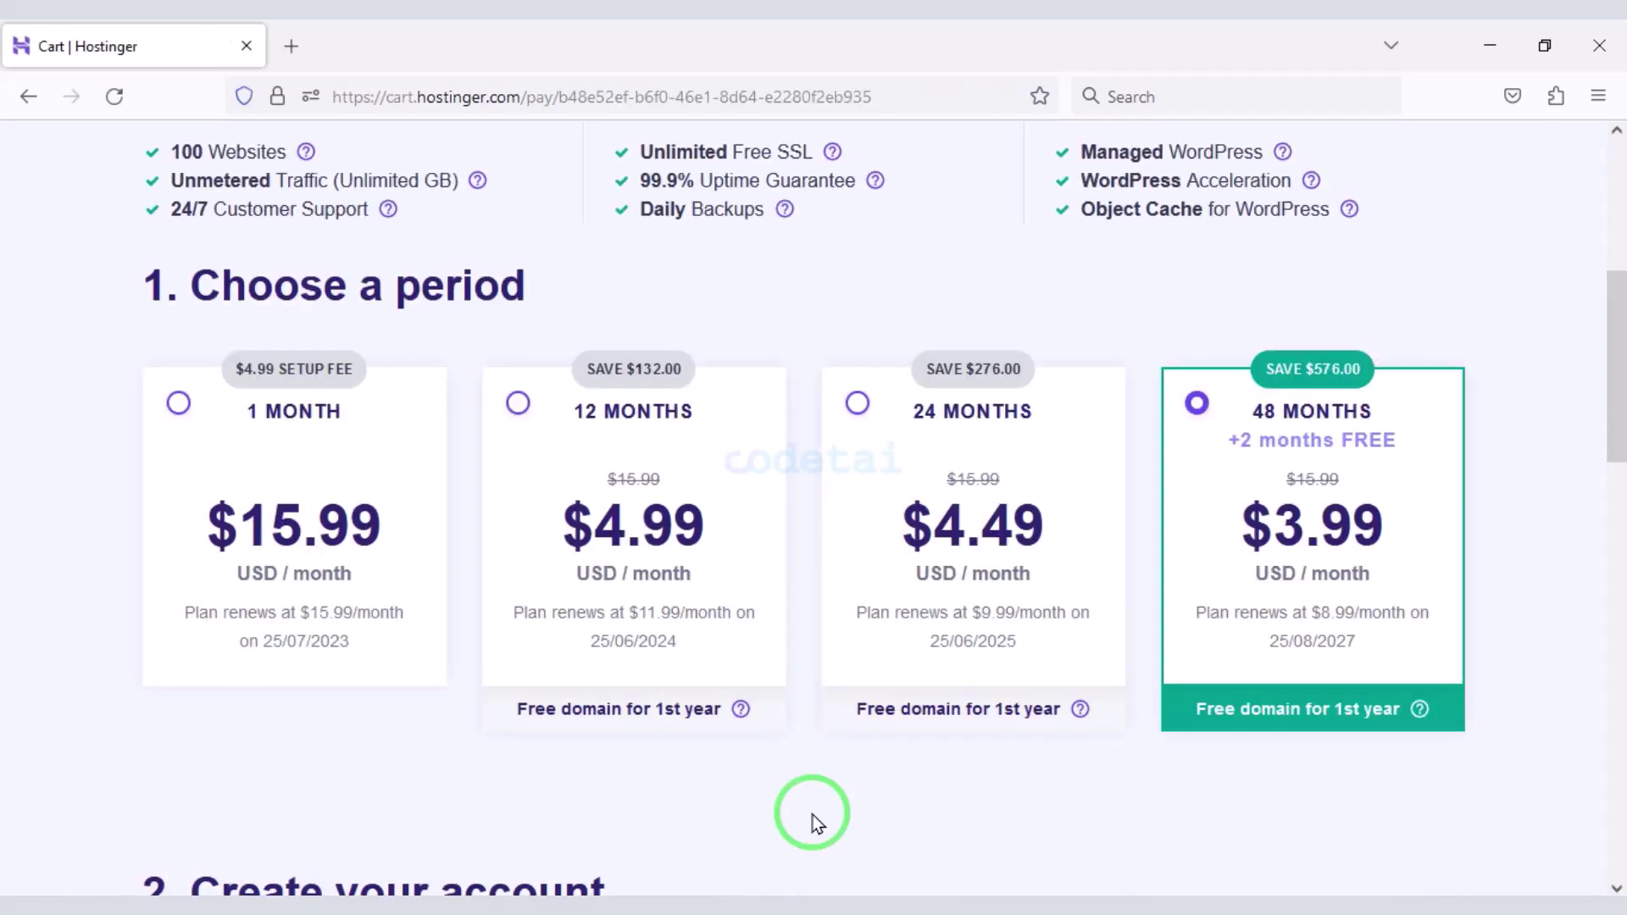
# - Switch the plan to the 12-month billing period
pyautogui.click(515, 402)
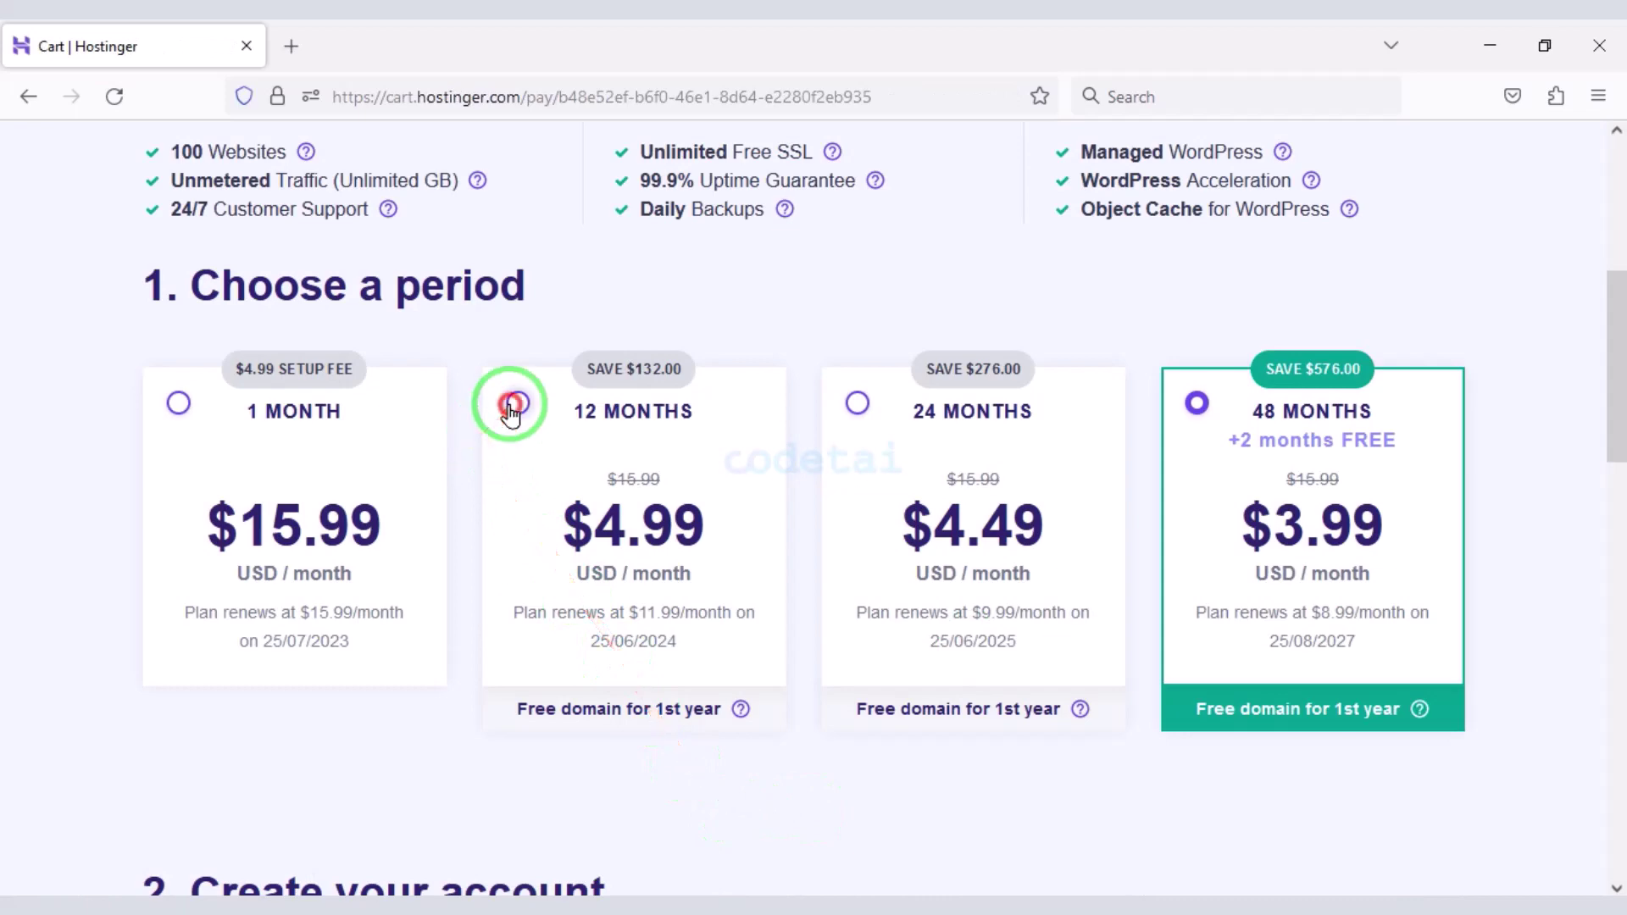
pyautogui.scroll(-3, 612, 702)
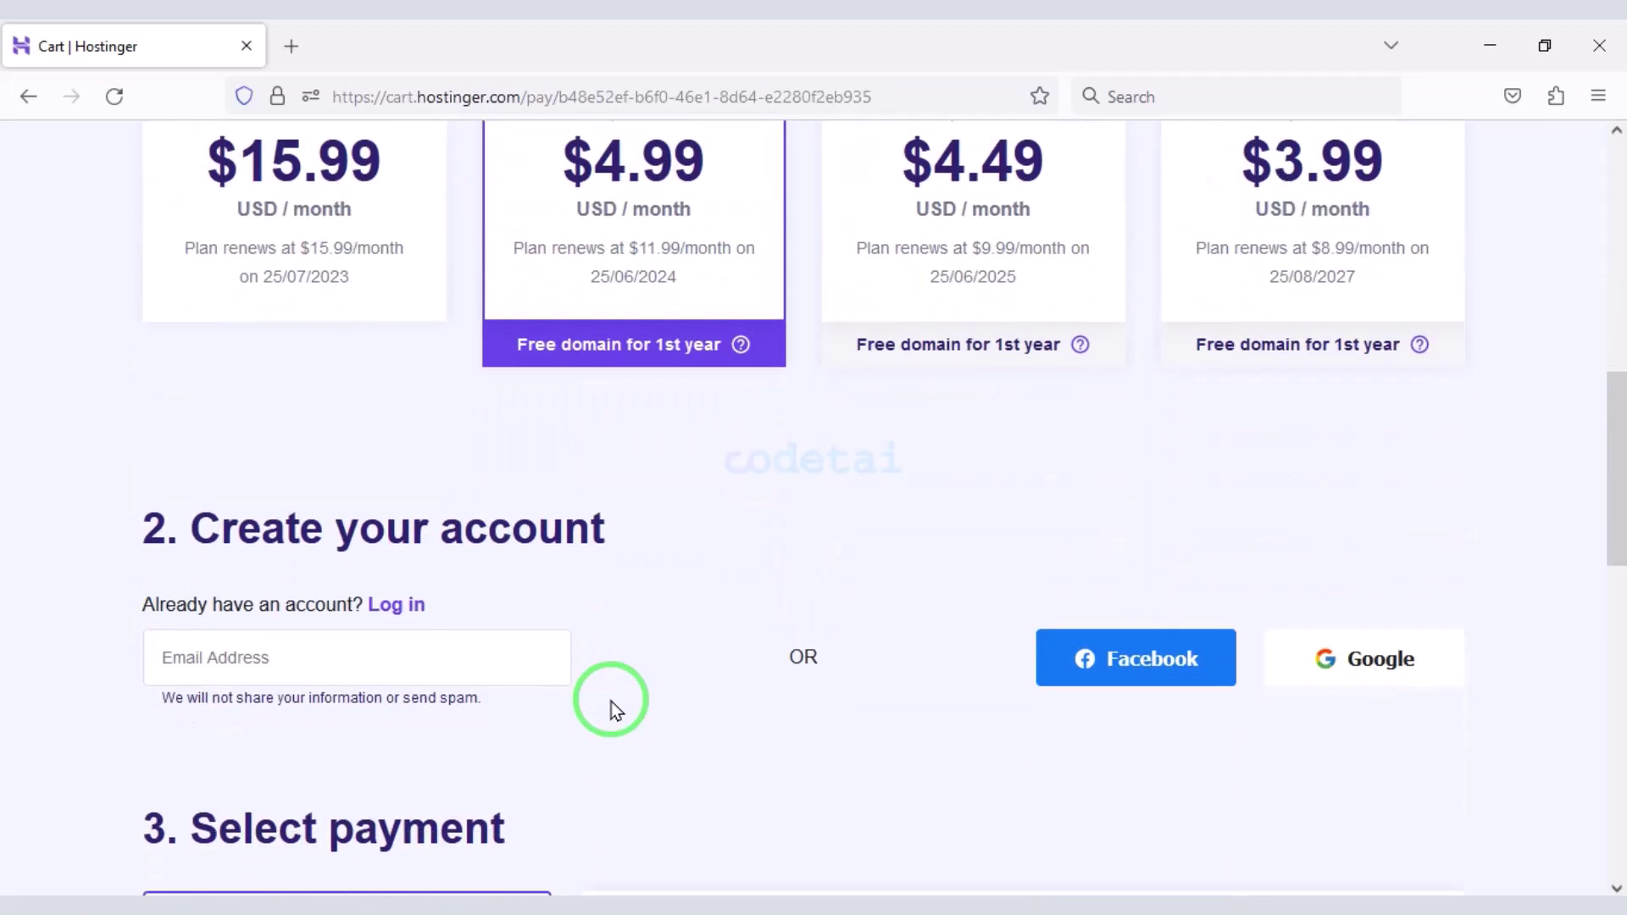
pyautogui.moveTo(192, 626); pyautogui.dragTo(591, 712)
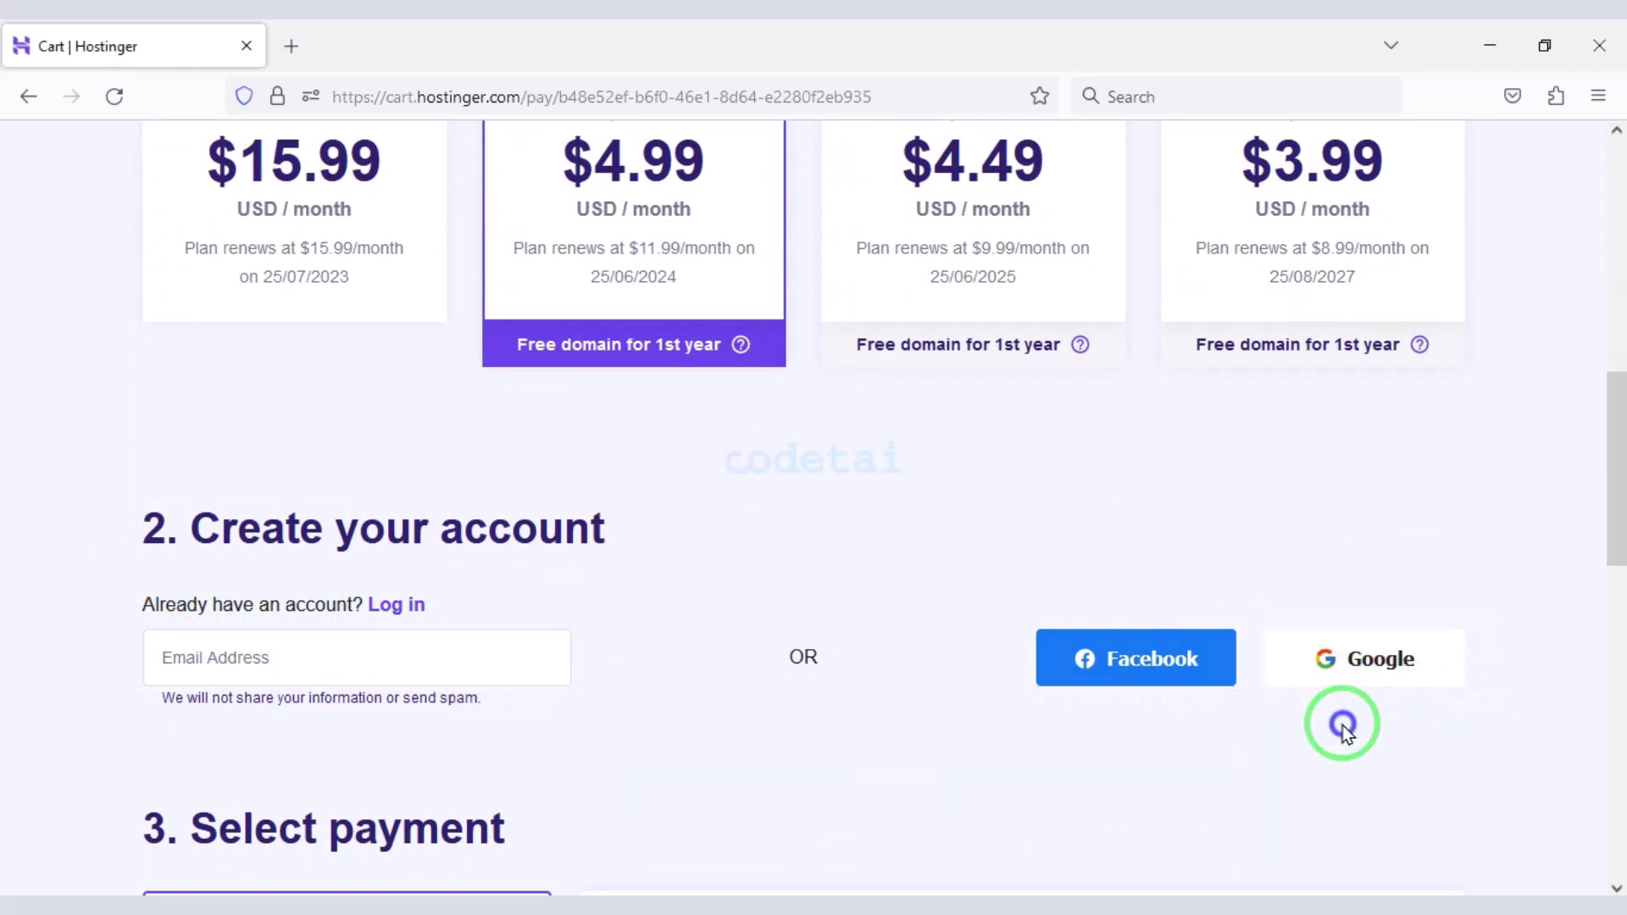
# - Create the Hostinger account with Google sign-in and check the $59.88 cart total
pyautogui.click(1364, 660)
pyautogui.click(835, 470)
pyautogui.click(985, 634)
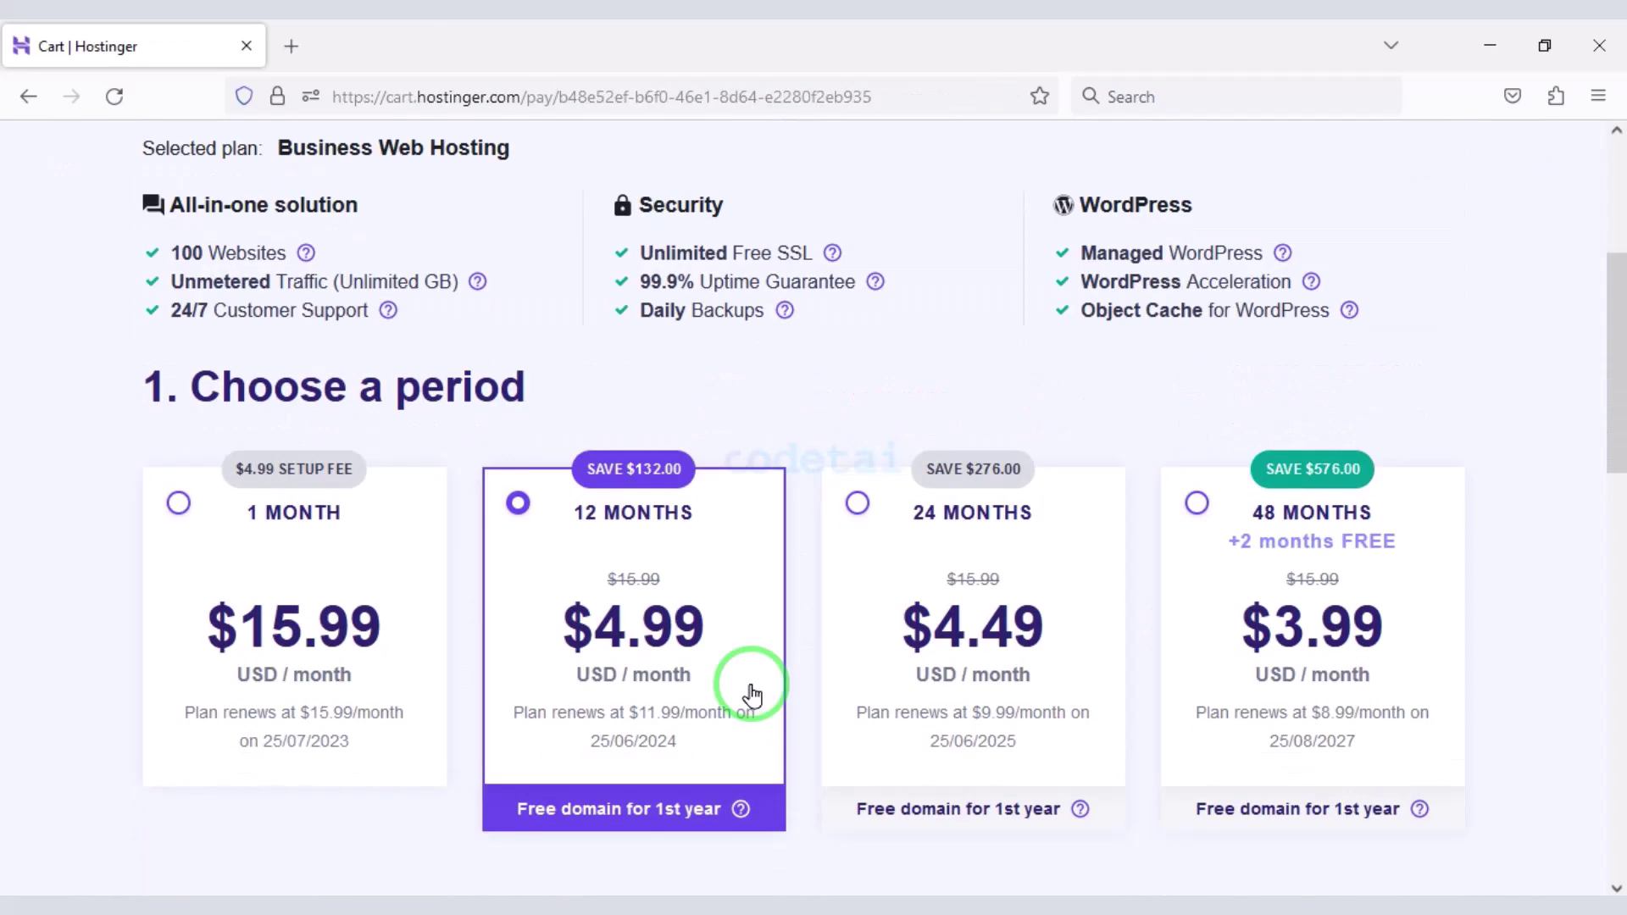
pyautogui.scroll(-10, 857, 766)
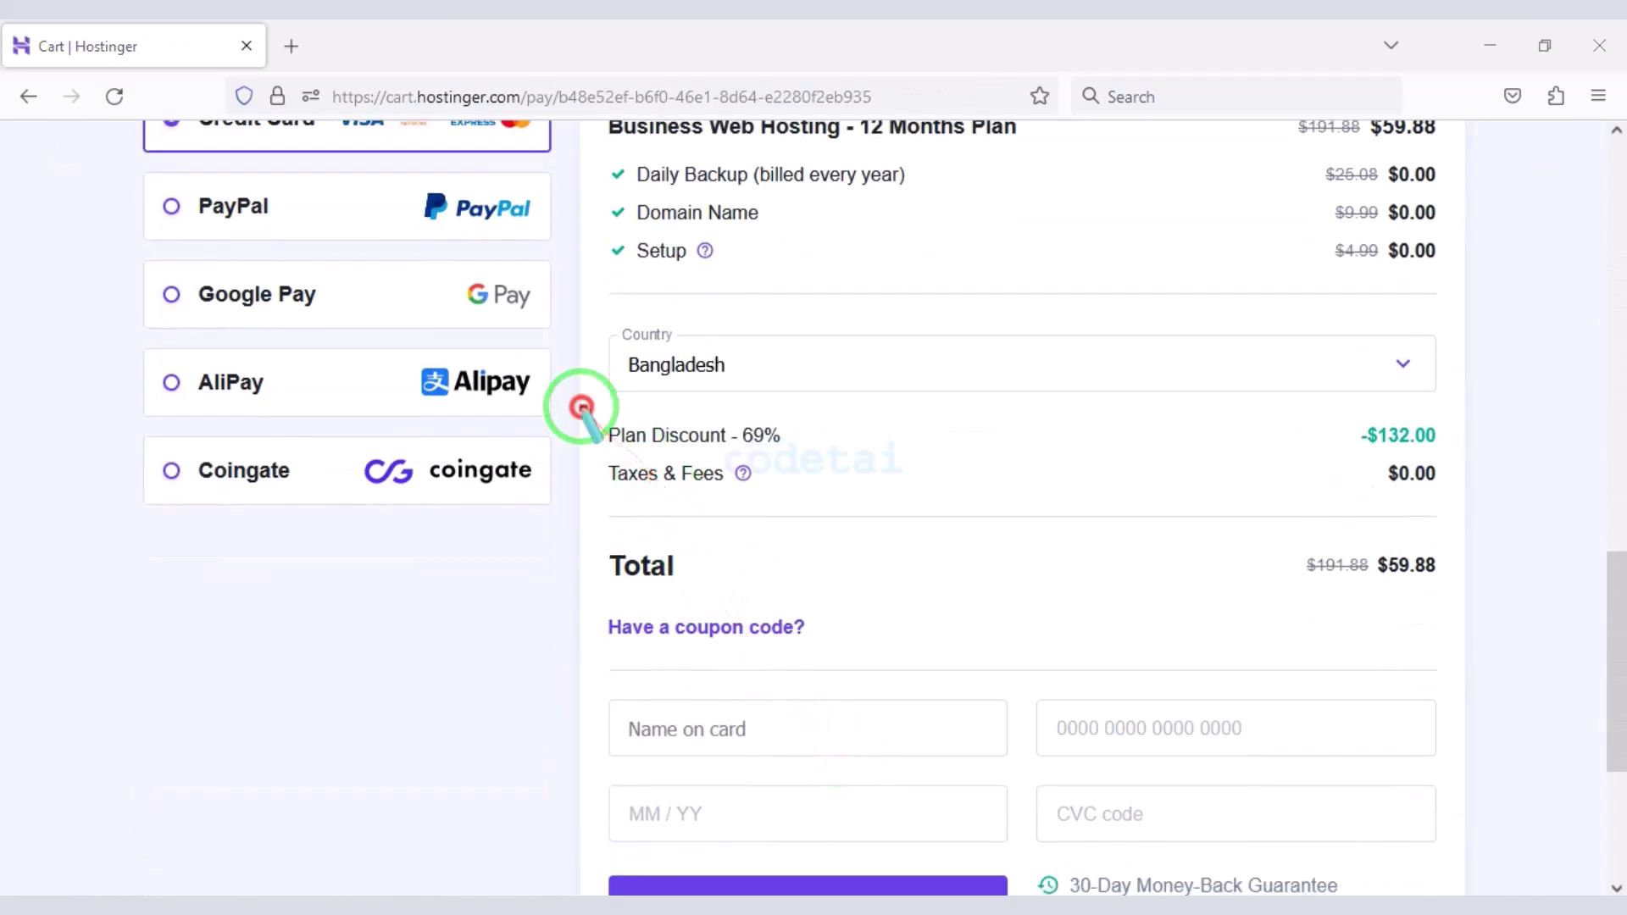
pyautogui.moveTo(581, 406)
pyautogui.mouseDown()
pyautogui.moveTo(797, 462)
pyautogui.moveTo(1042, 593)
pyautogui.moveTo(1390, 530)
pyautogui.mouseUp()
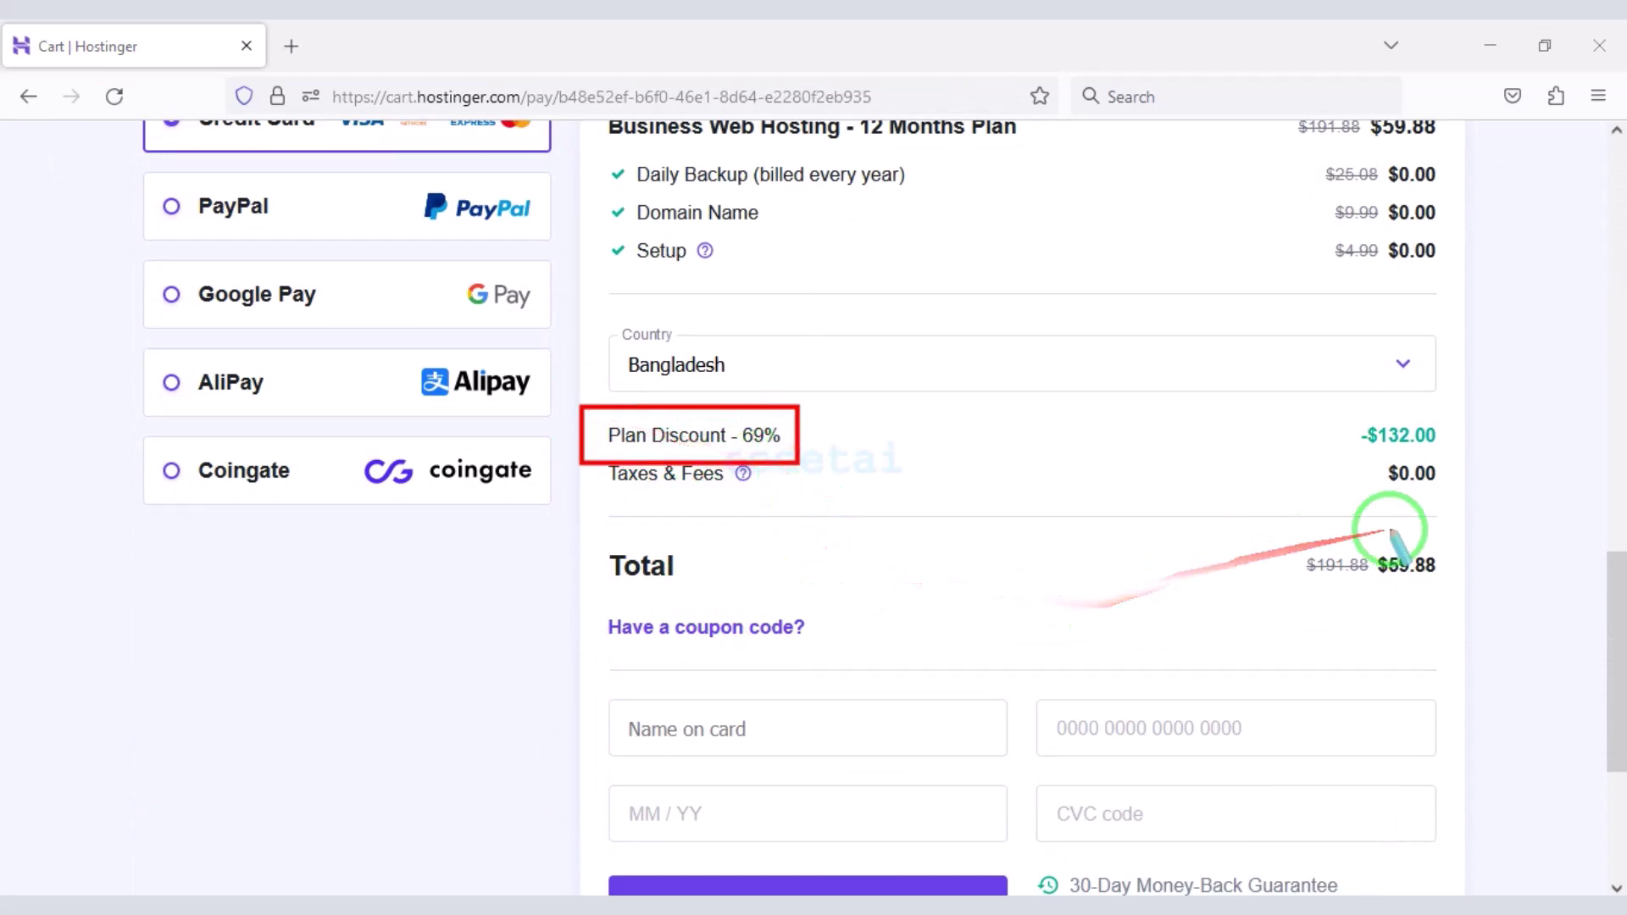
pyautogui.moveTo(1270, 530); pyautogui.dragTo(1465, 612)
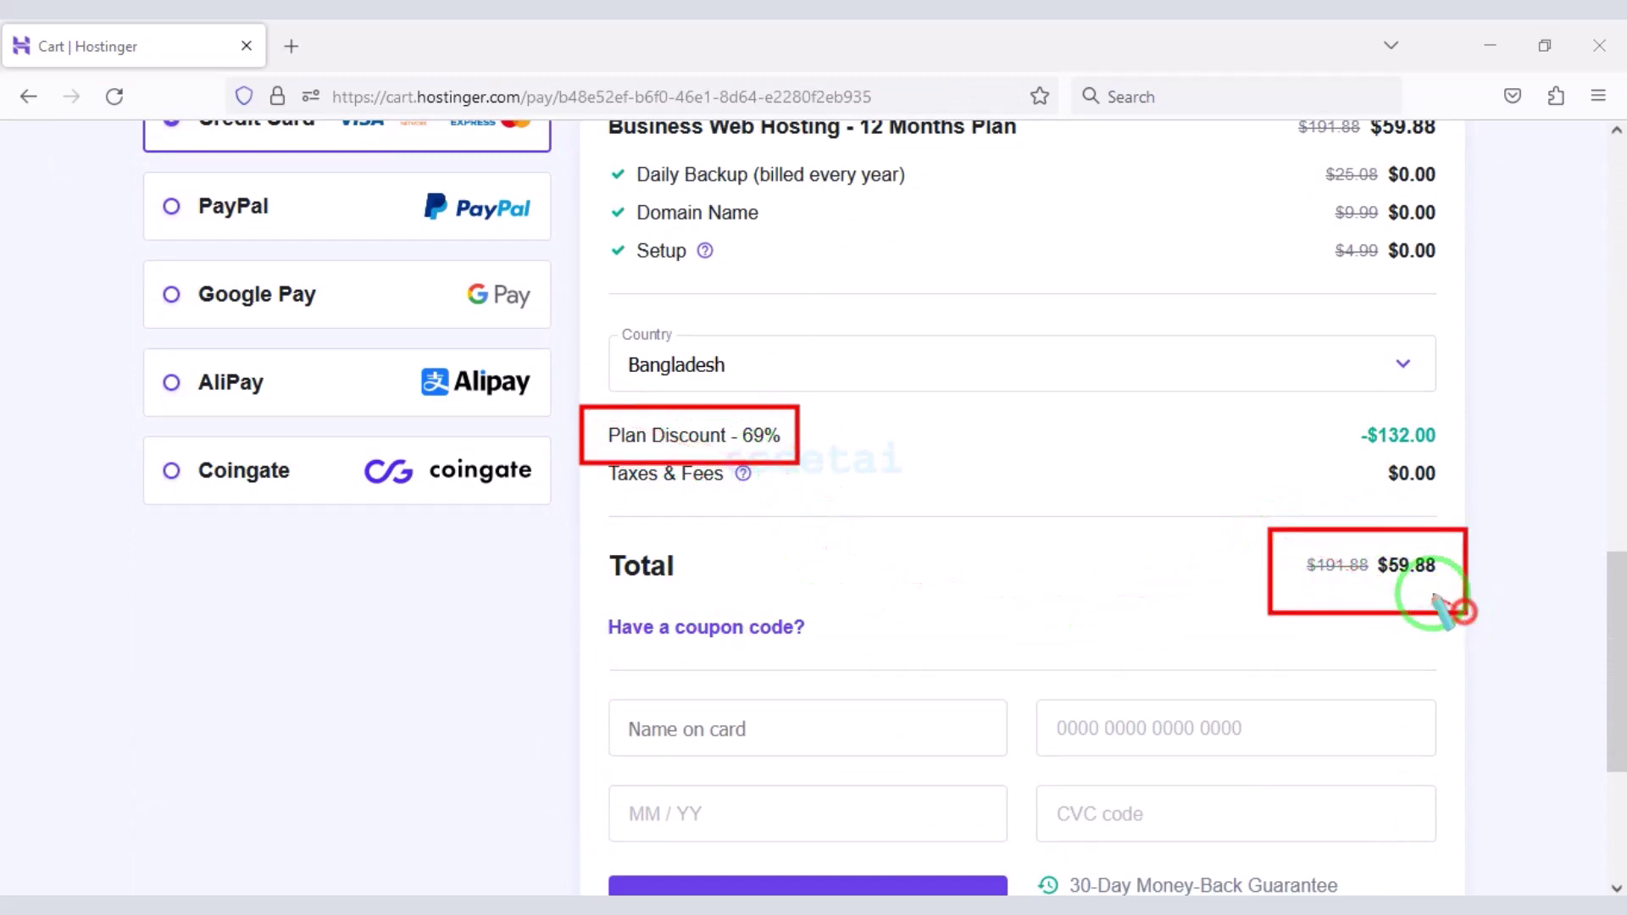
pyautogui.moveTo(1354, 544); pyautogui.dragTo(1449, 583)
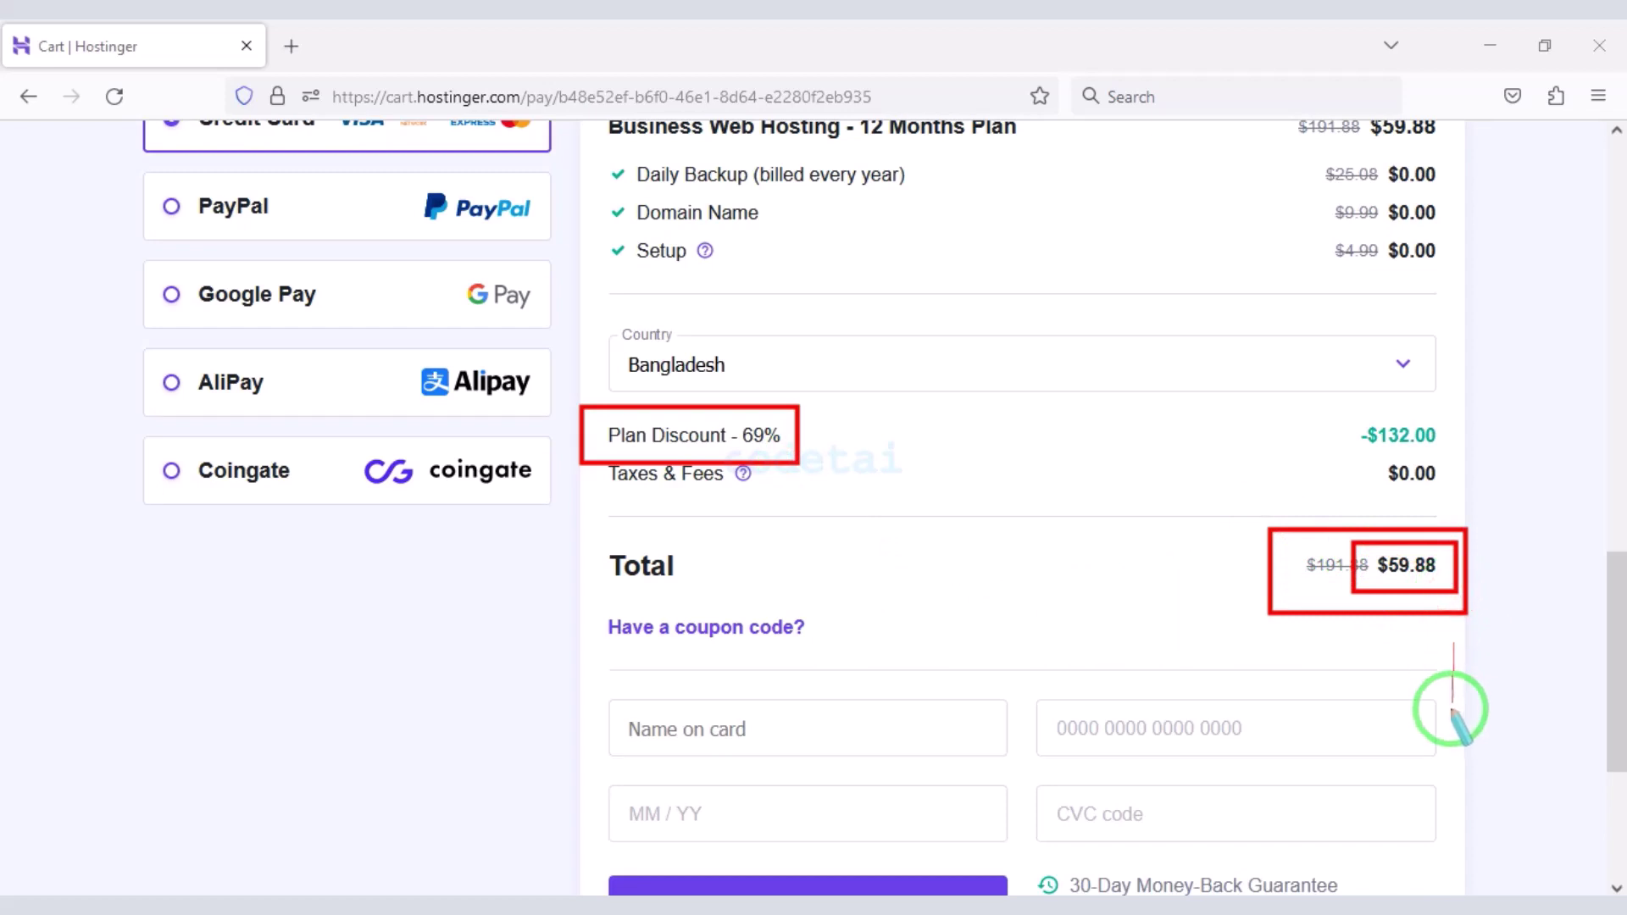
# - Look over the payment options listed in the cart
pyautogui.scroll(3, 399, 545)
pyautogui.moveTo(117, 305); pyautogui.dragTo(570, 418)
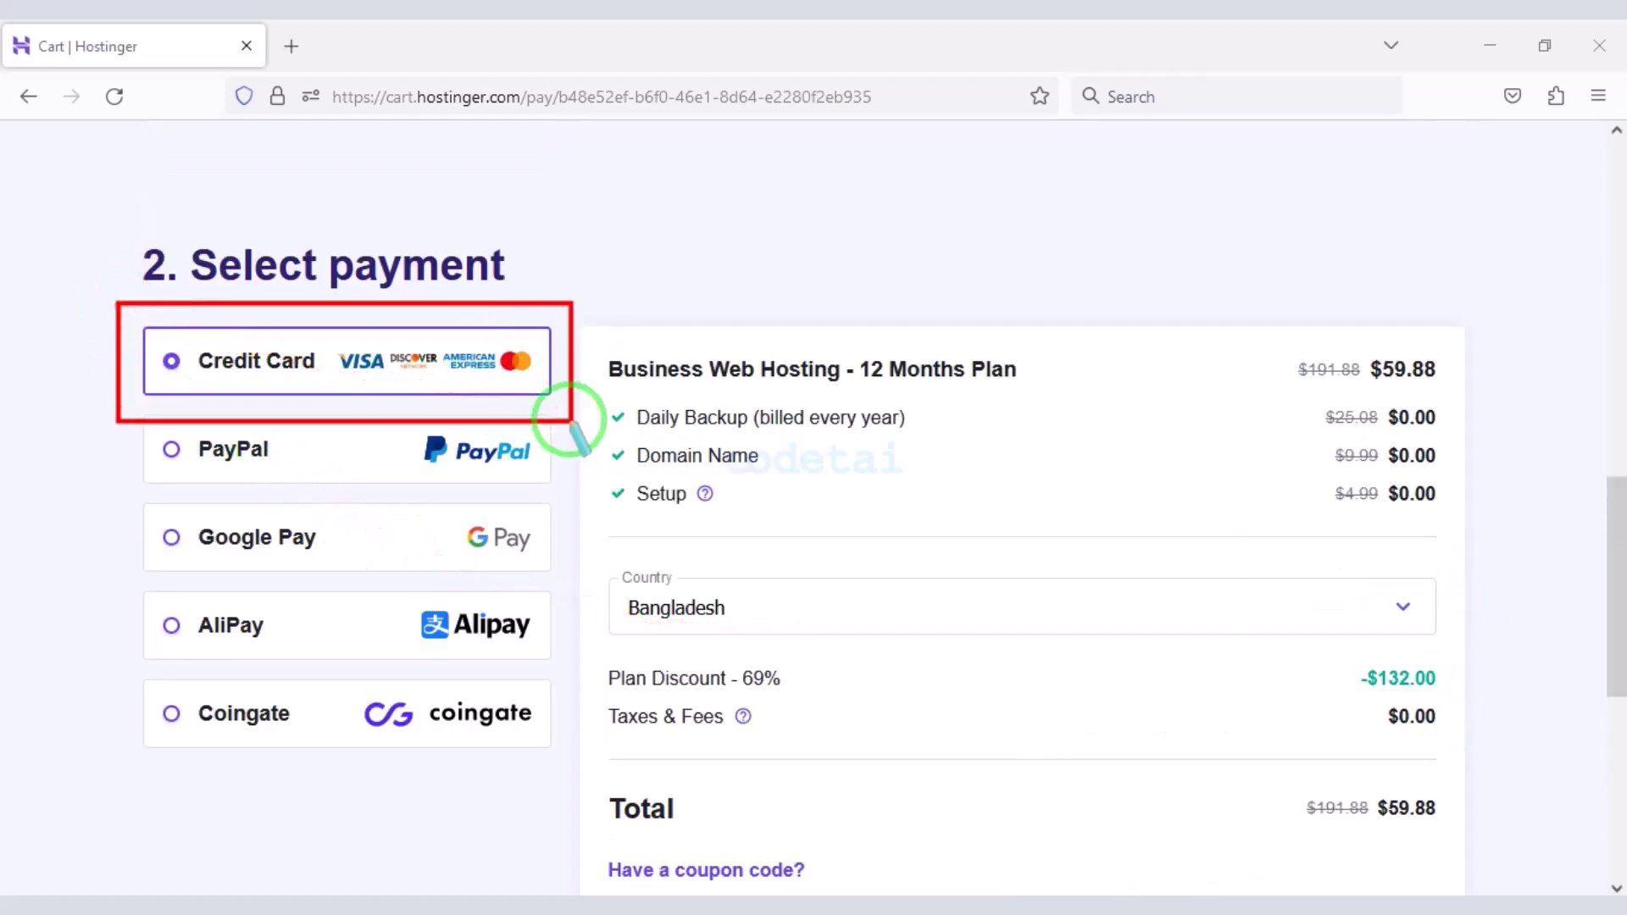
pyautogui.scroll(-5, 850, 644)
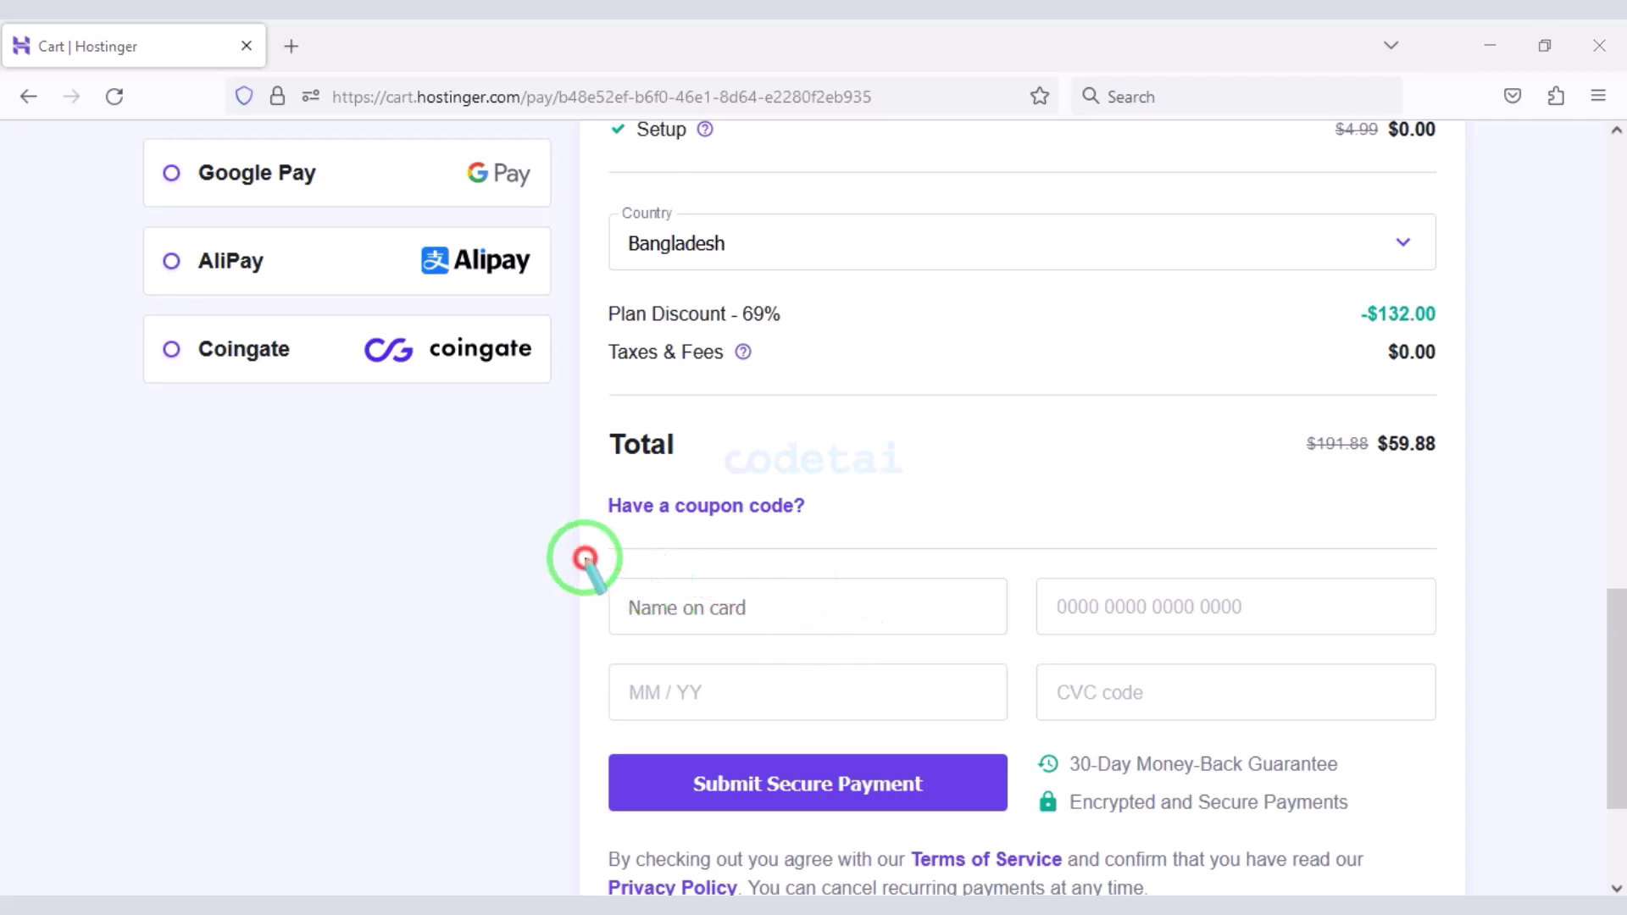
pyautogui.moveTo(584, 558)
pyautogui.mouseDown()
pyautogui.moveTo(1307, 726)
pyautogui.moveTo(1450, 737)
pyautogui.mouseUp()
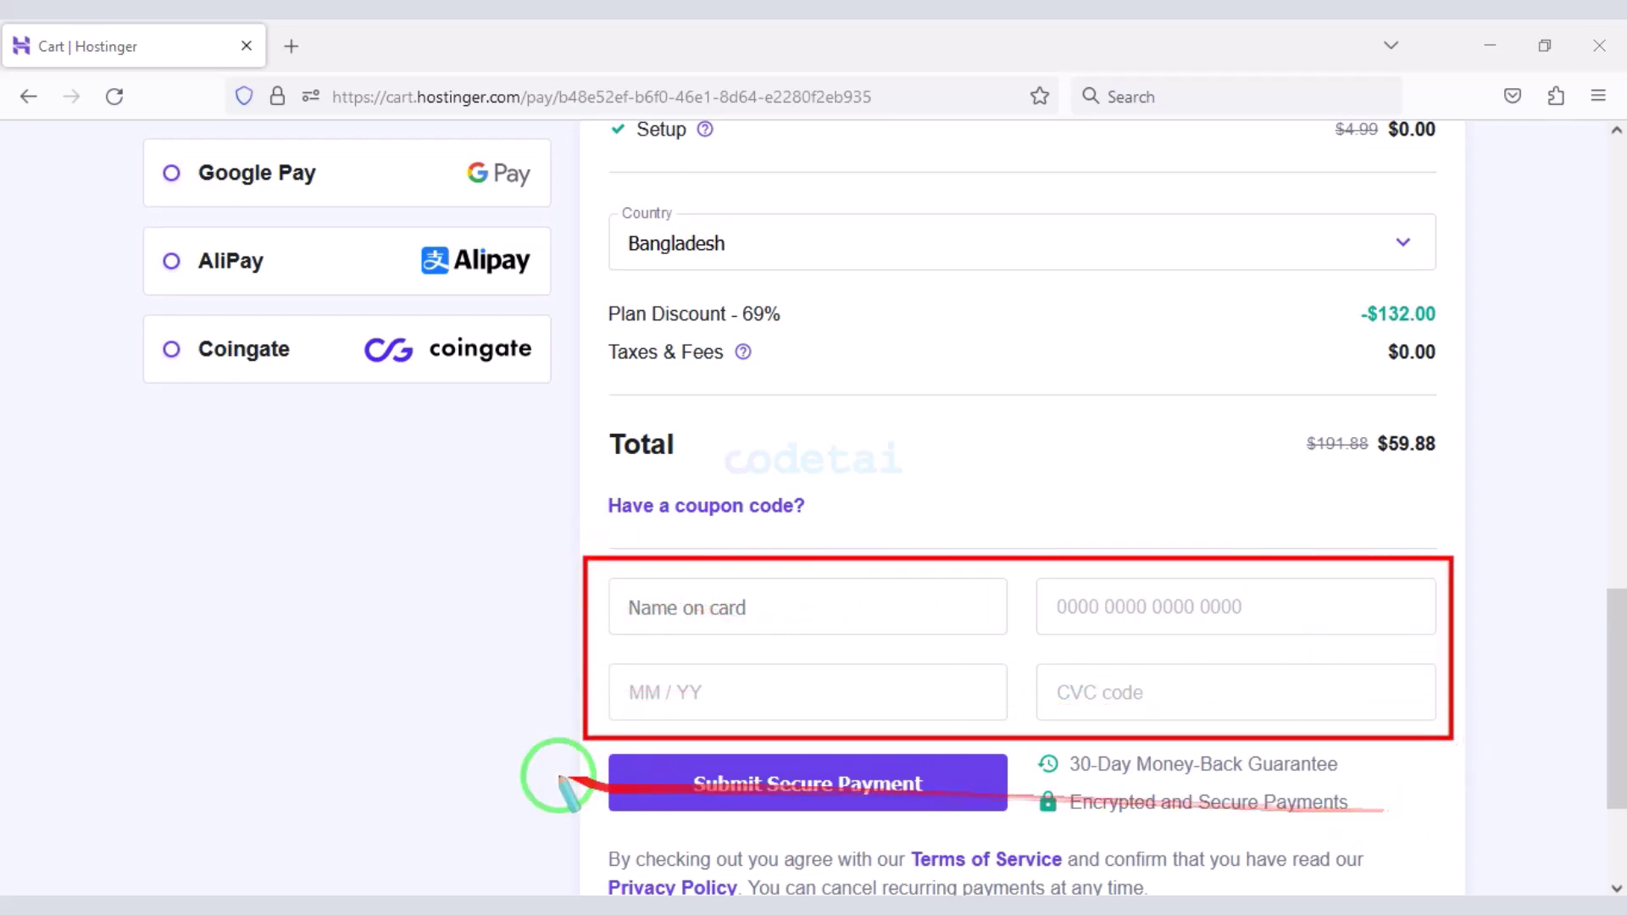
pyautogui.moveTo(591, 746)
pyautogui.mouseDown()
pyautogui.moveTo(812, 807)
pyautogui.moveTo(1011, 823)
pyautogui.mouseUp()
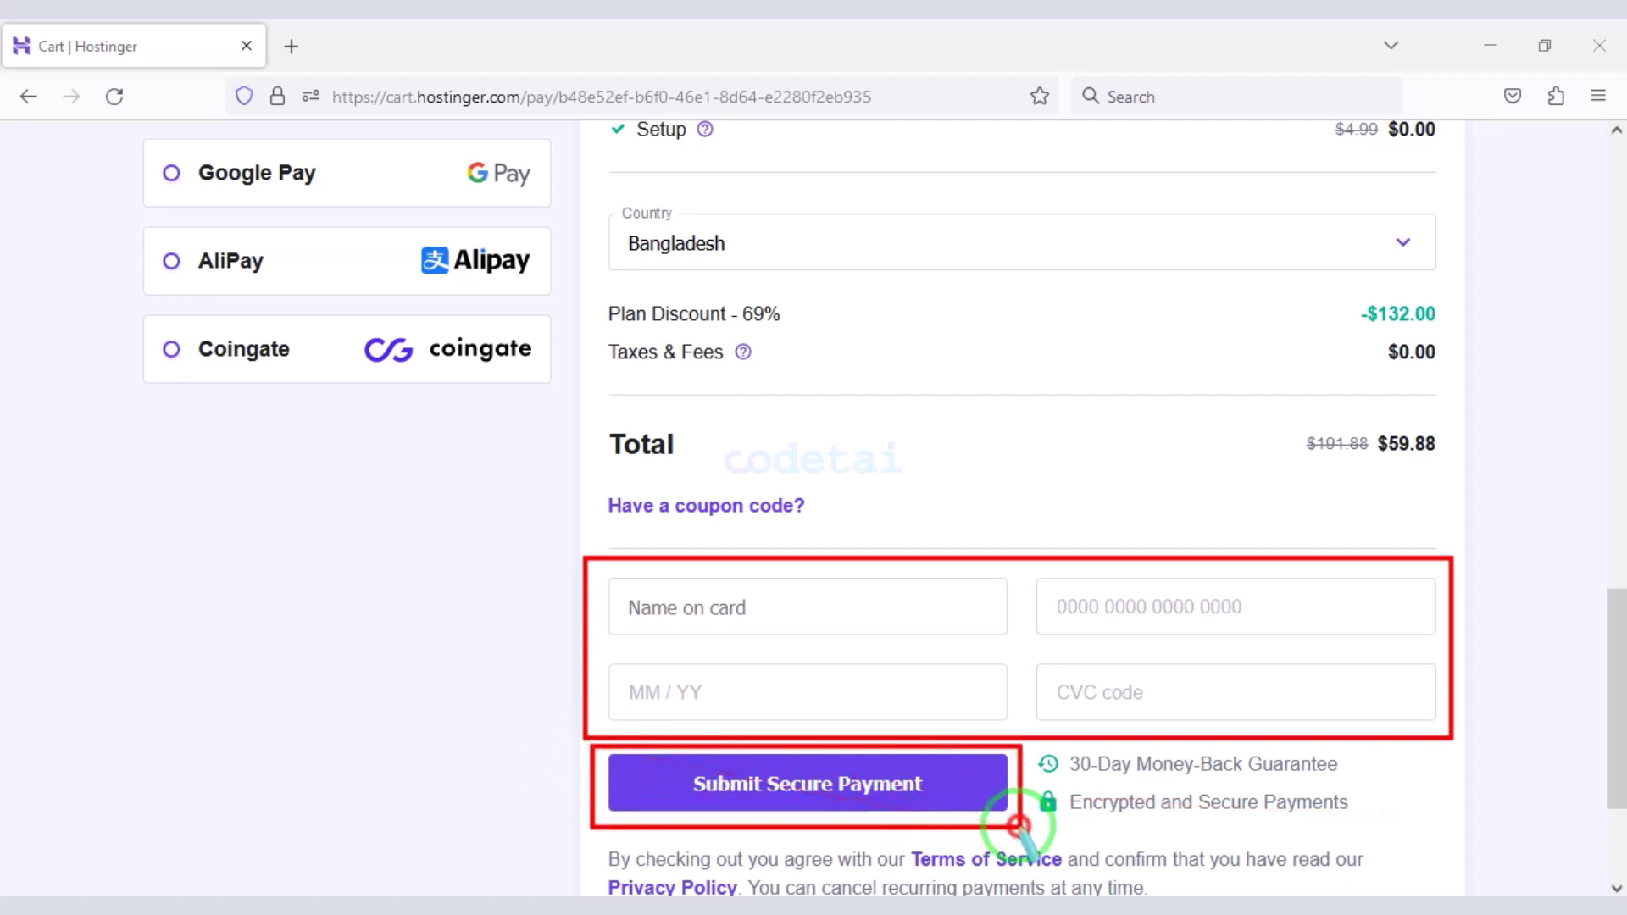
pyautogui.scroll(5, 1019, 826)
pyautogui.moveTo(128, 409); pyautogui.dragTo(539, 493)
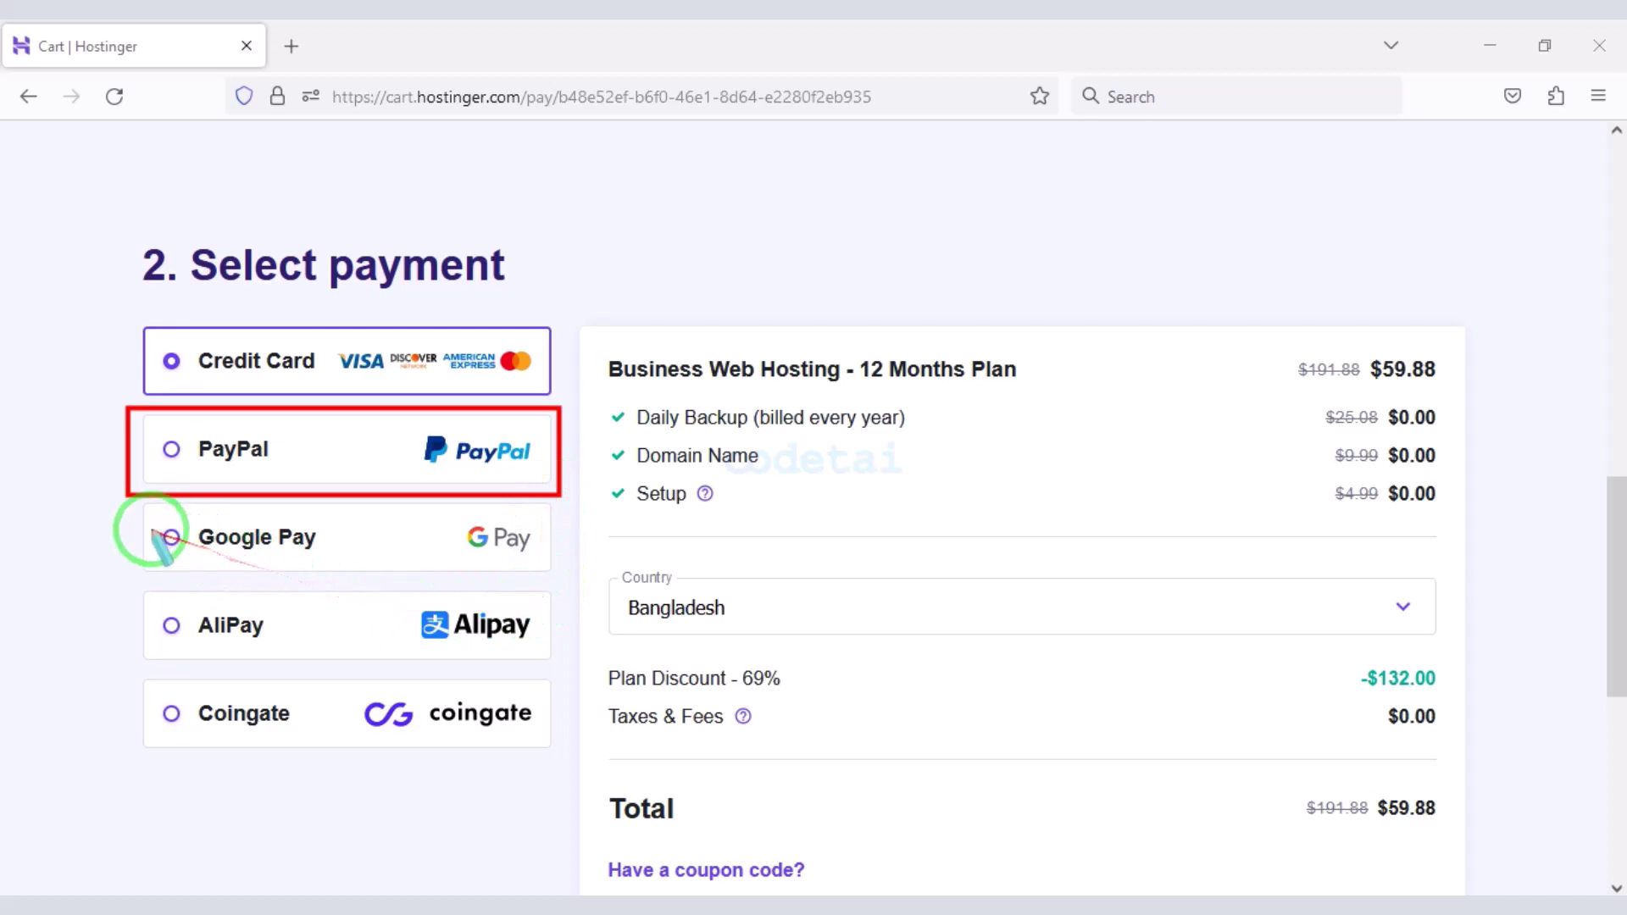
pyautogui.moveTo(131, 506)
pyautogui.mouseDown()
pyautogui.moveTo(458, 570)
pyautogui.moveTo(552, 624)
pyautogui.moveTo(566, 661)
pyautogui.mouseUp()
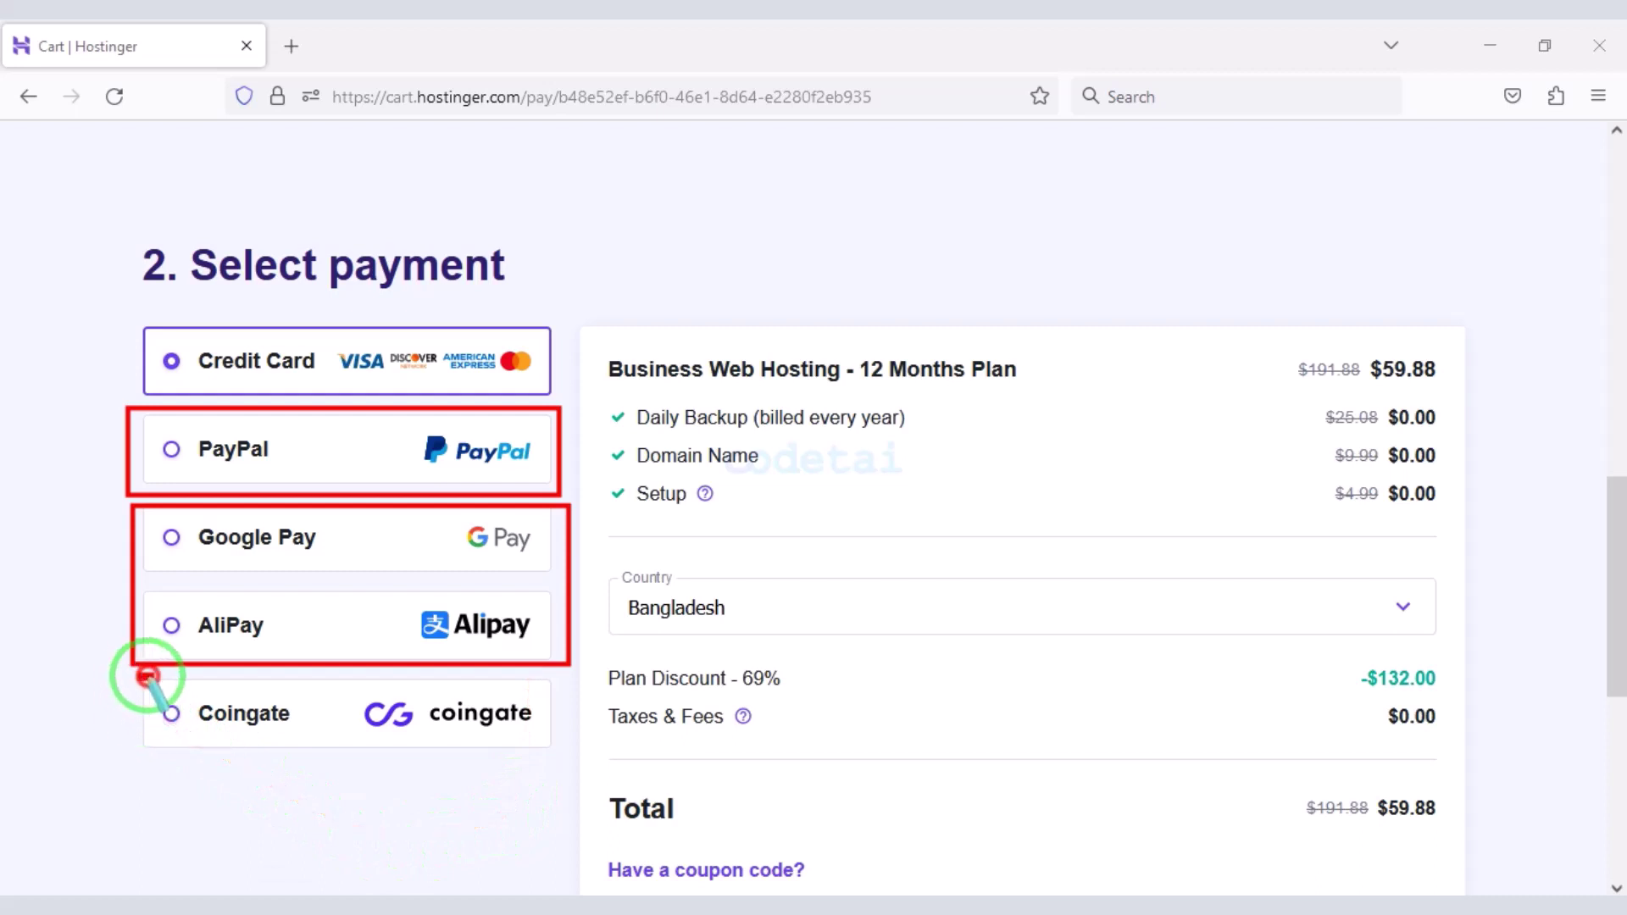
pyautogui.moveTo(146, 676)
pyautogui.mouseDown()
pyautogui.moveTo(429, 772)
pyautogui.moveTo(550, 765)
pyautogui.mouseUp()
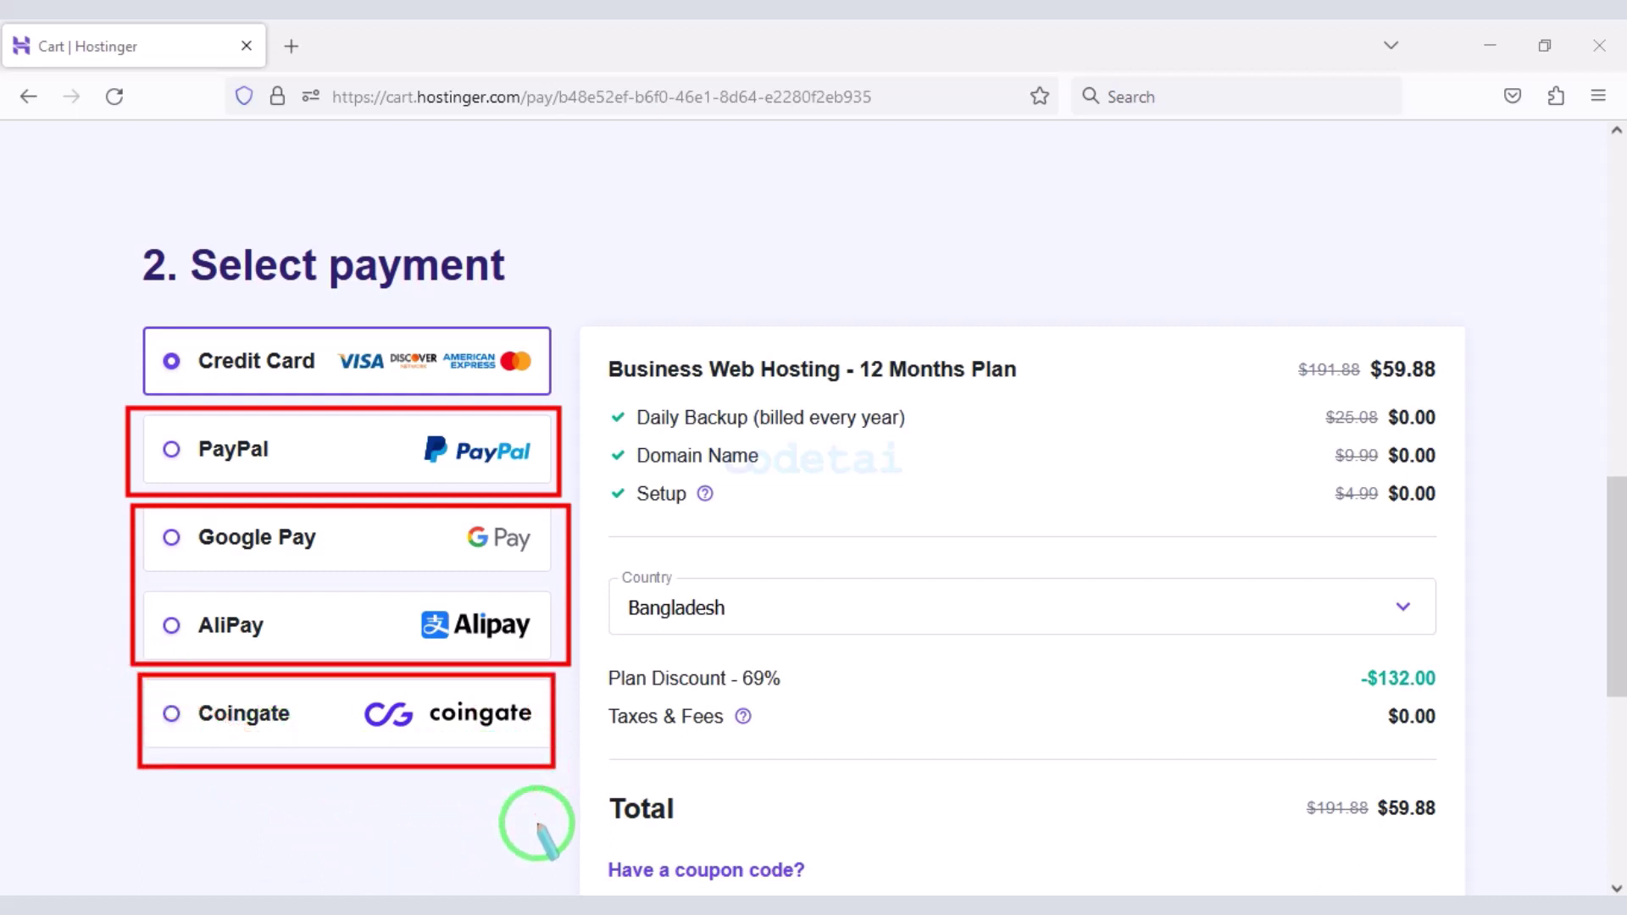
pyautogui.scroll(-4, 955, 745)
pyautogui.scroll(3, 1075, 744)
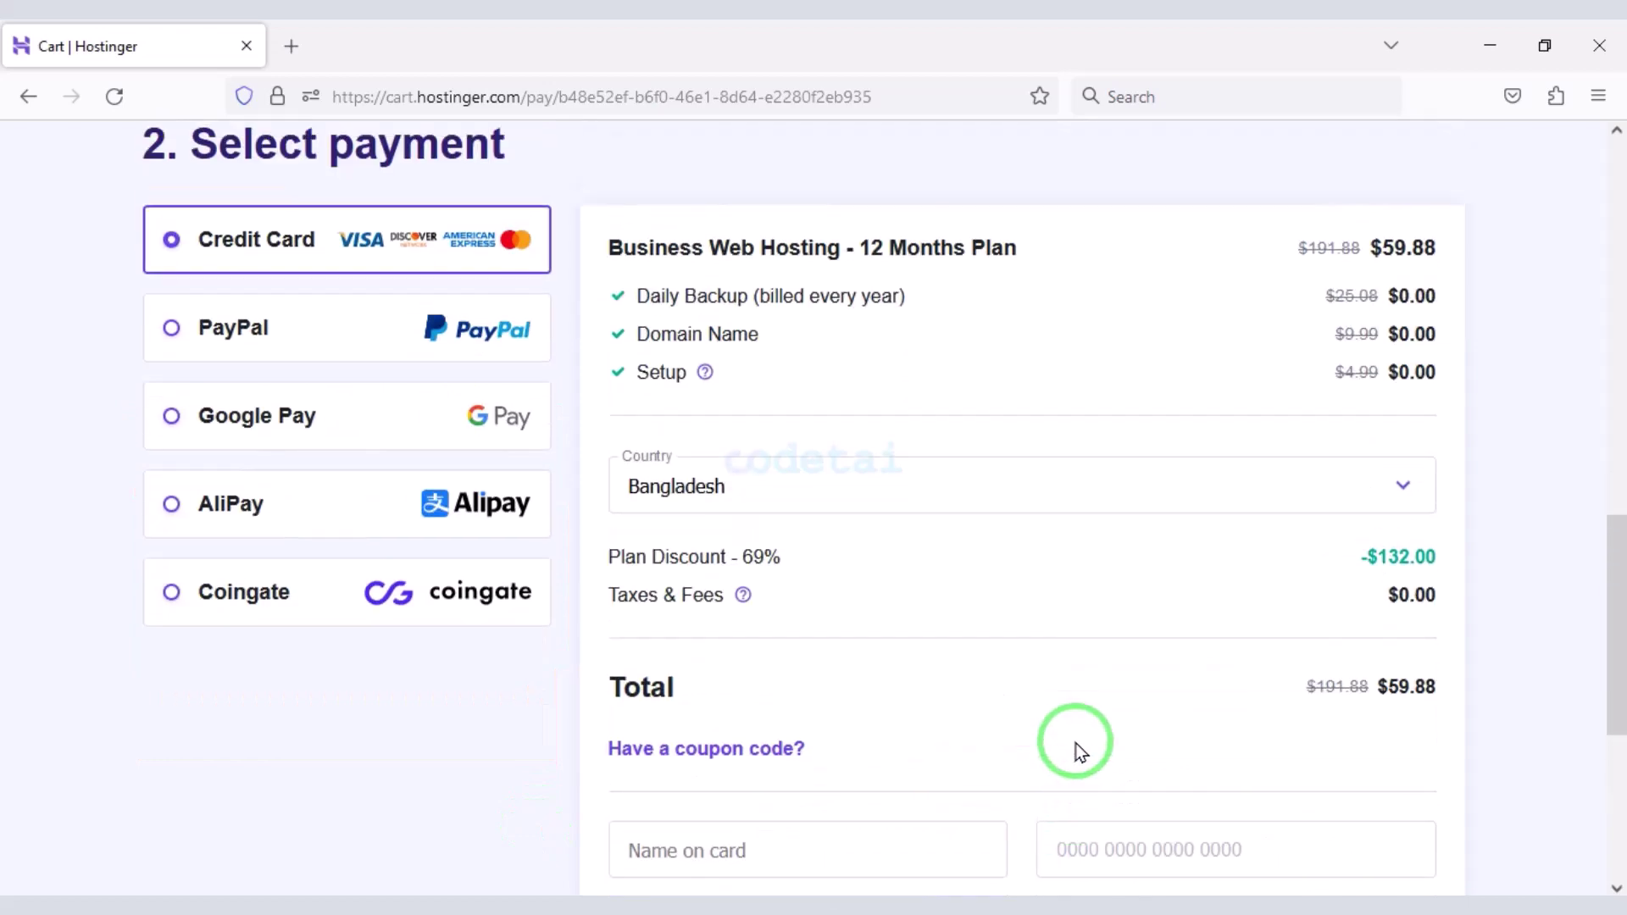
pyautogui.scroll(8, 1075, 744)
pyautogui.scroll(6, 1203, 729)
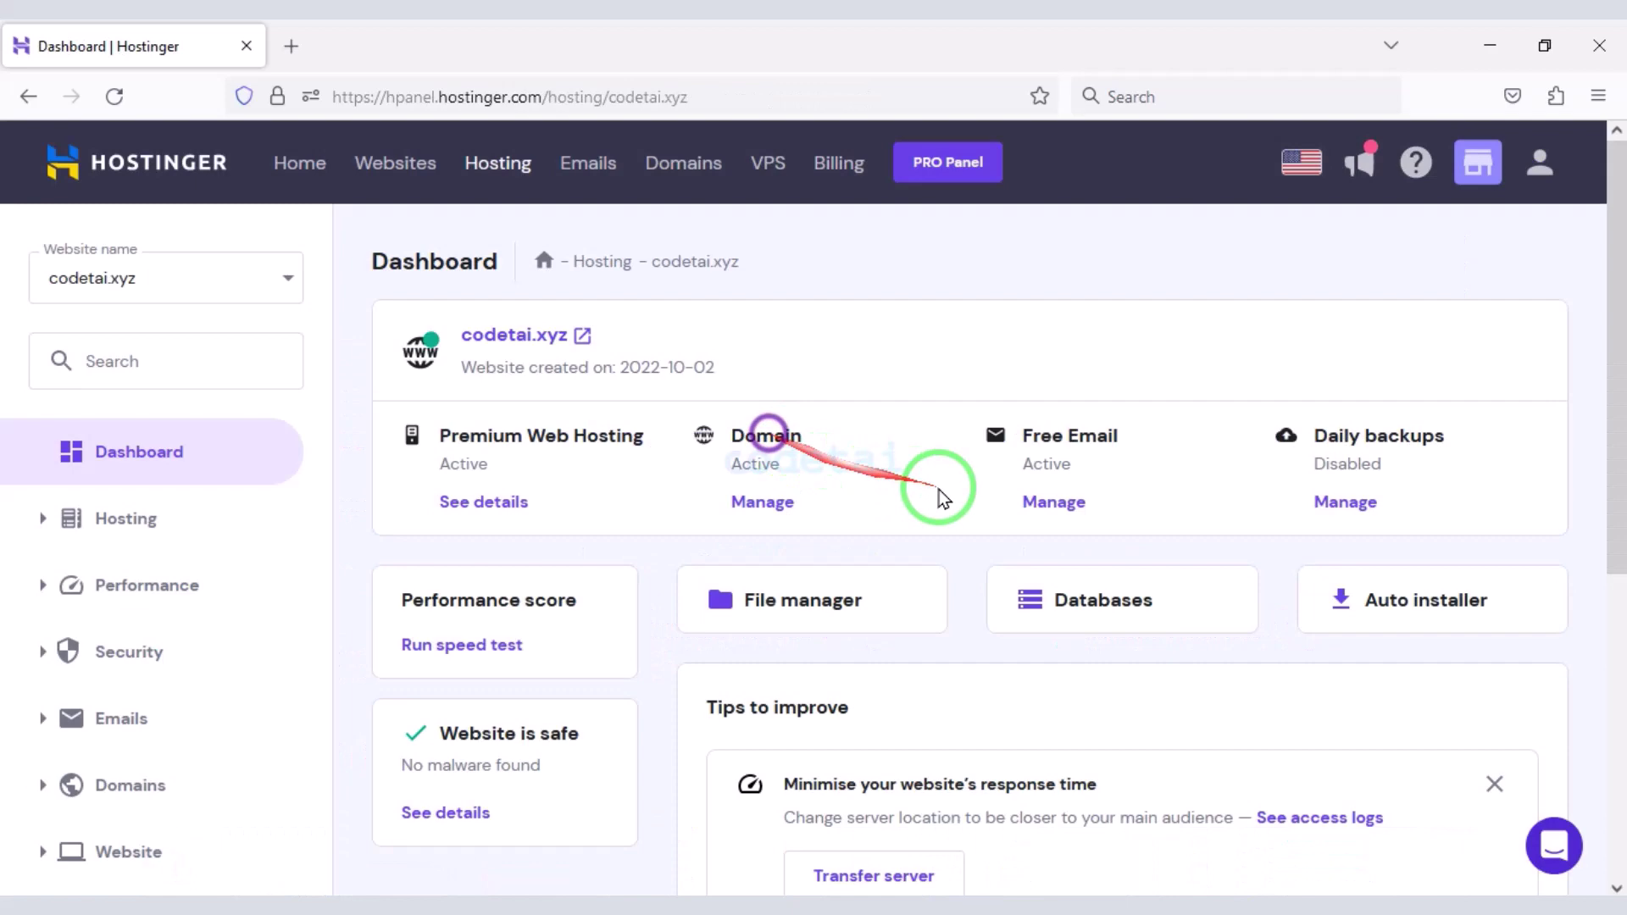
pyautogui.scroll(-6, 939, 489)
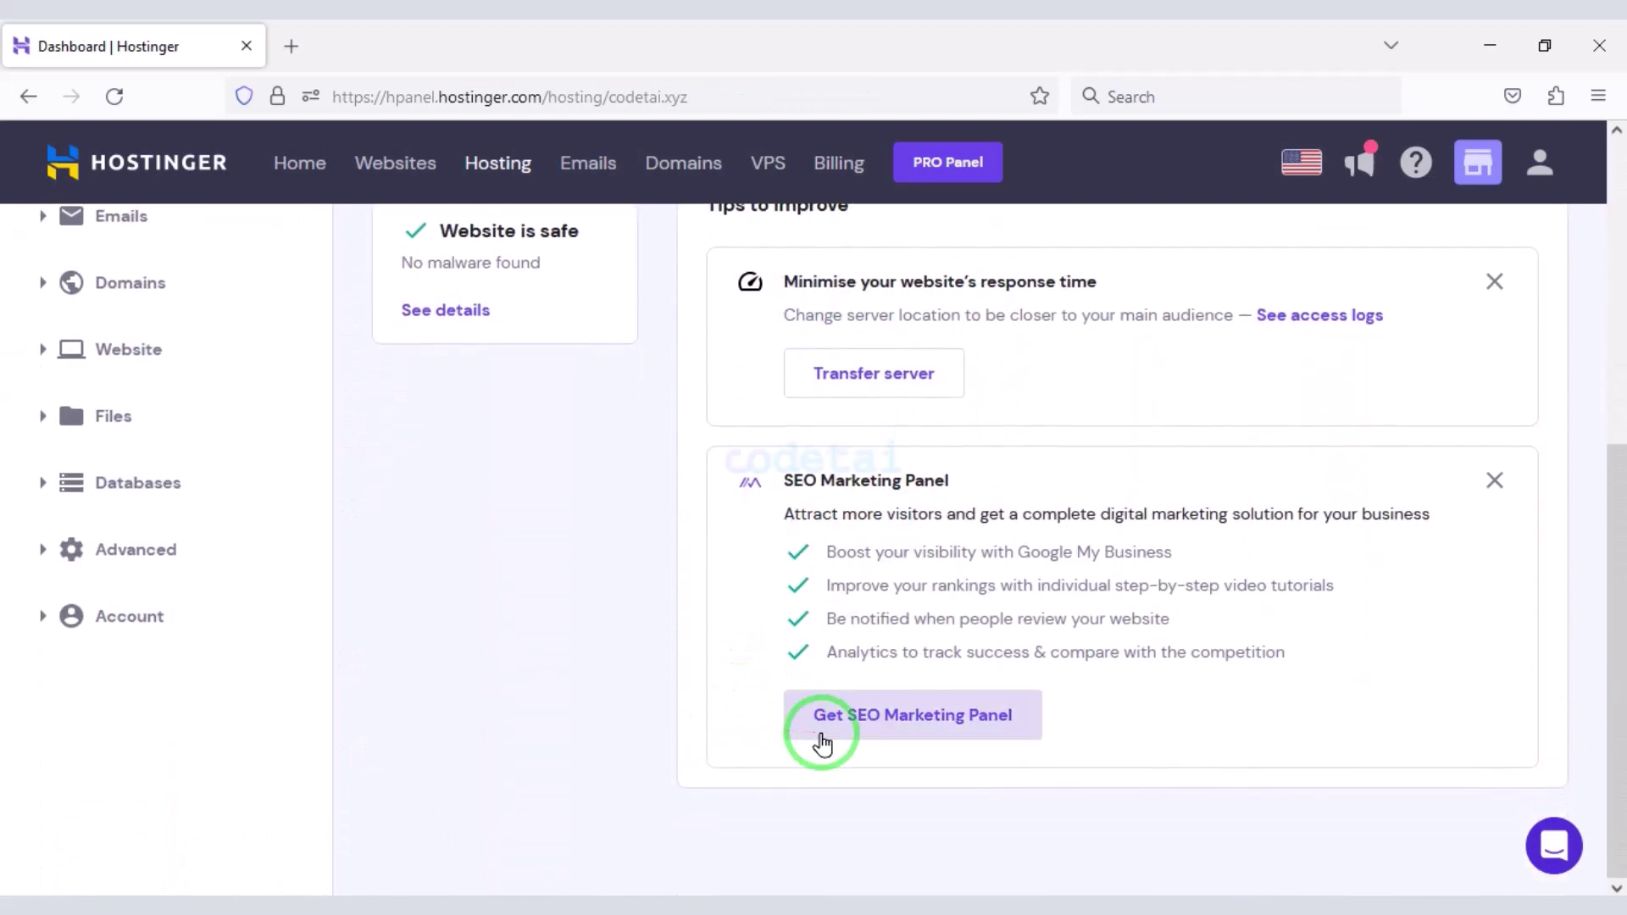
# - Change the website's PHP version to 7.4 in the advanced PHP configuration and confirm
pyautogui.scroll(6, 926, 715)
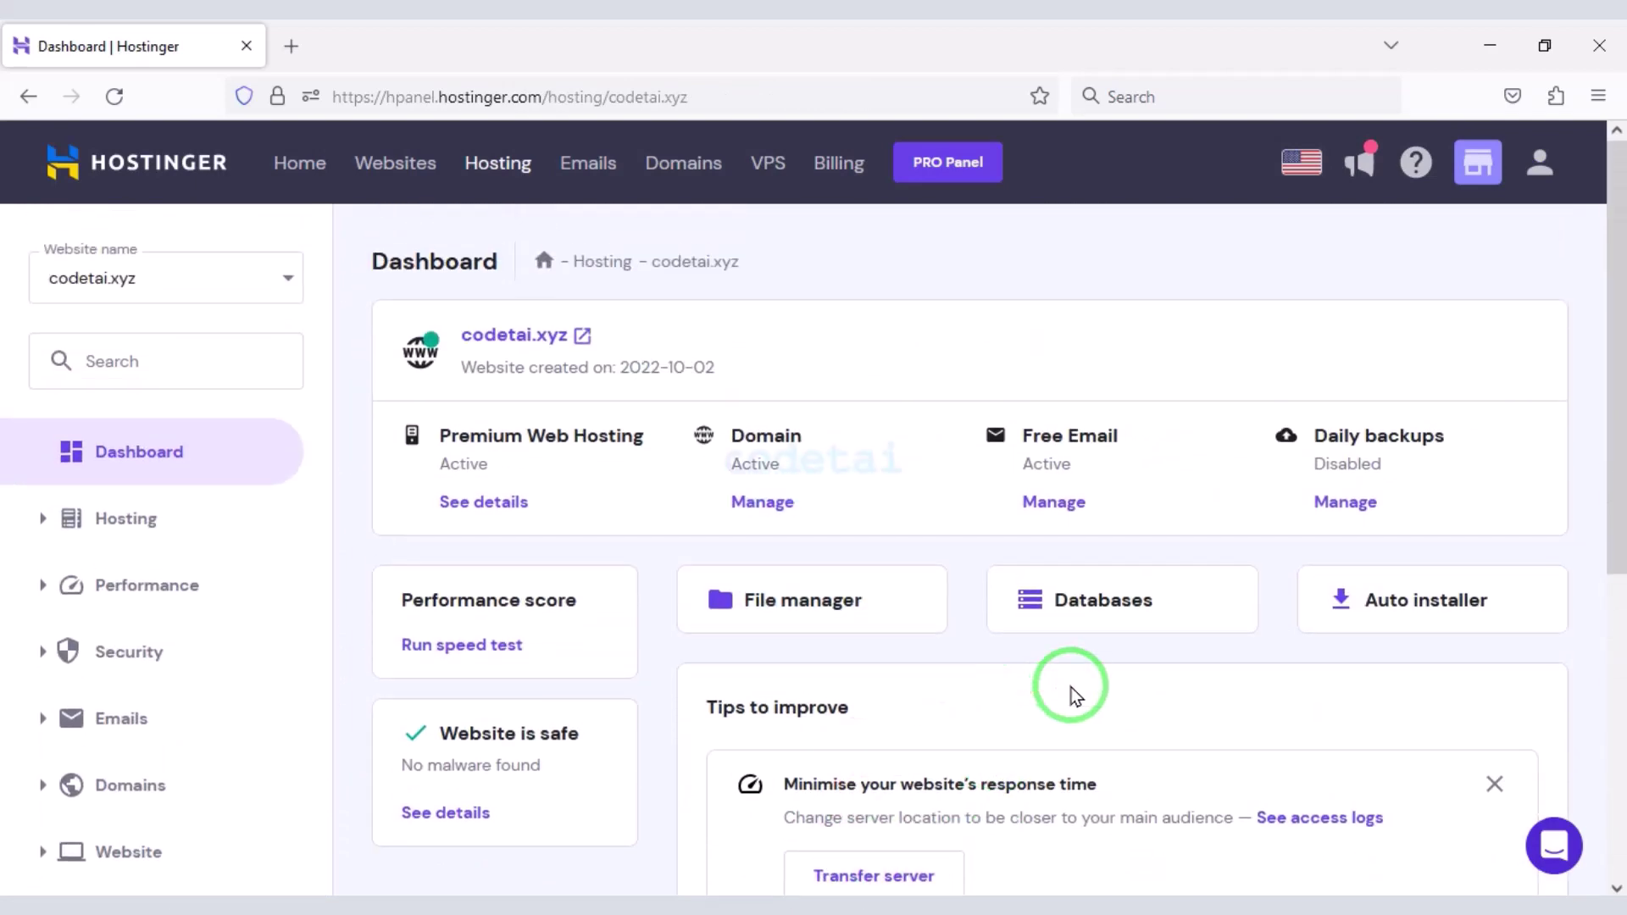
pyautogui.scroll(-5, 1071, 688)
pyautogui.click(173, 591)
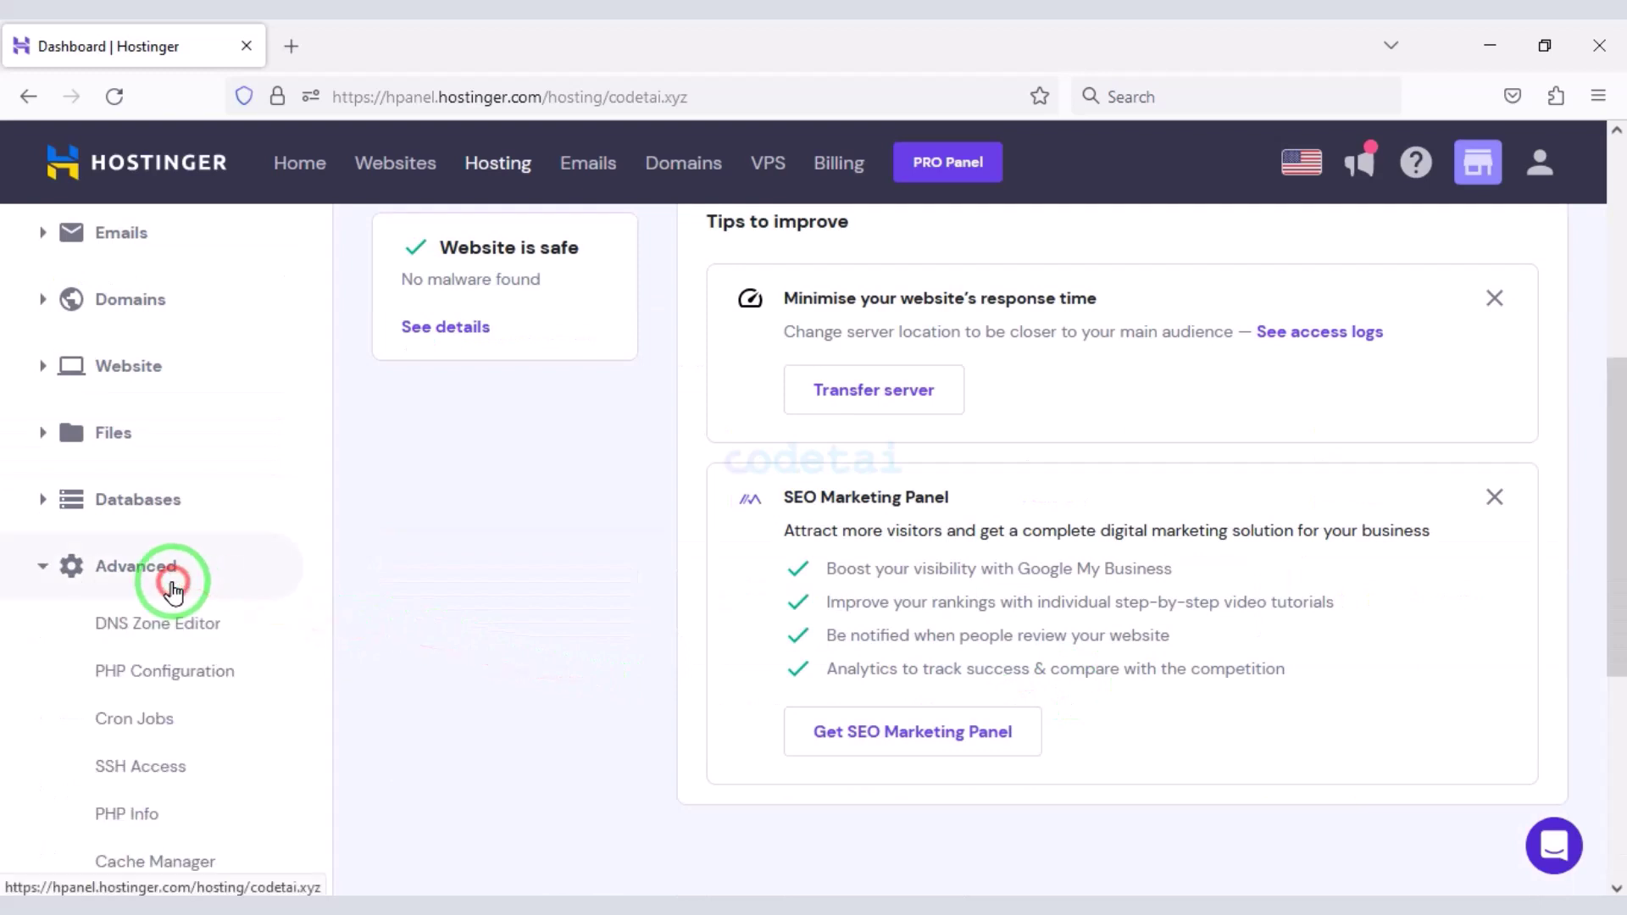
pyautogui.scroll(-2, 206, 625)
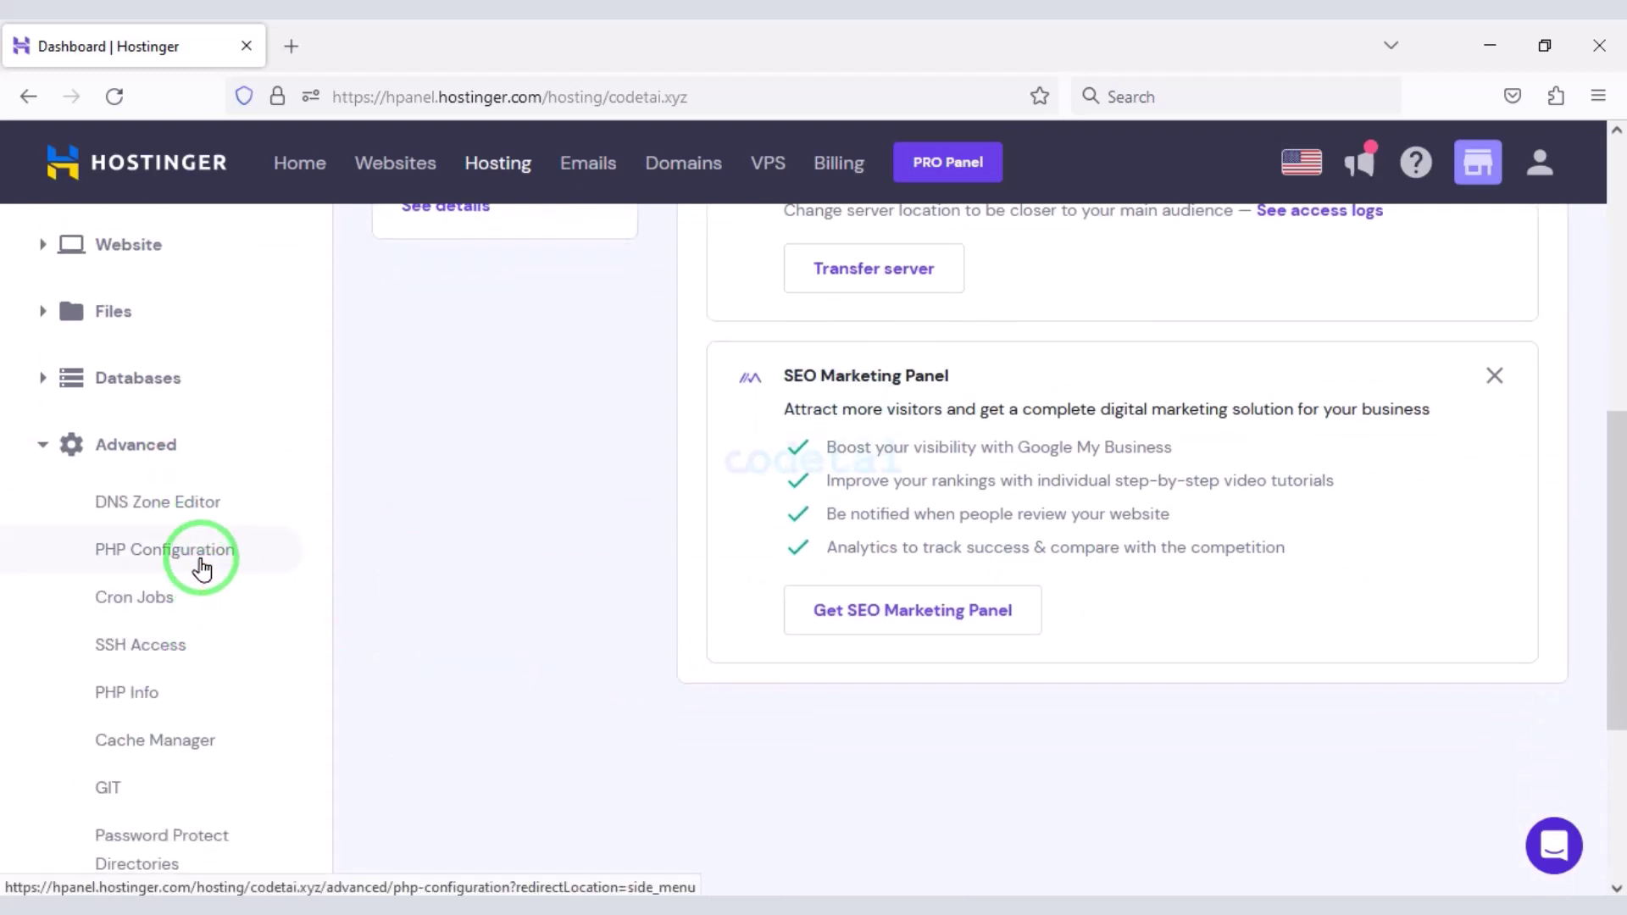
pyautogui.click(202, 567)
pyautogui.scroll(-3, 200, 563)
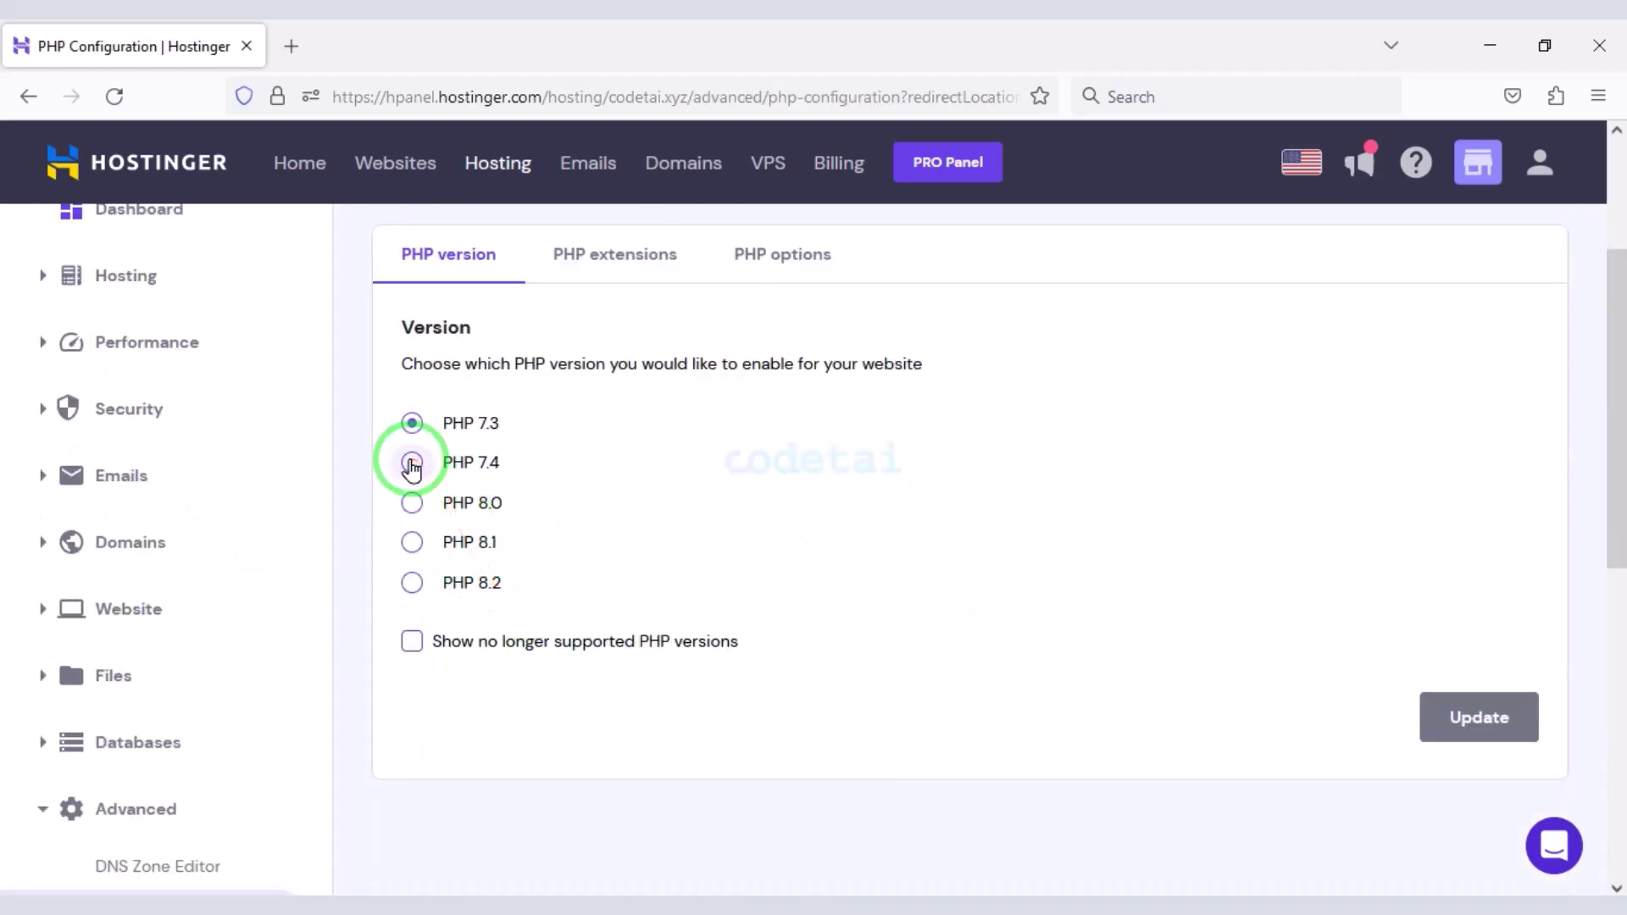
pyautogui.click(412, 463)
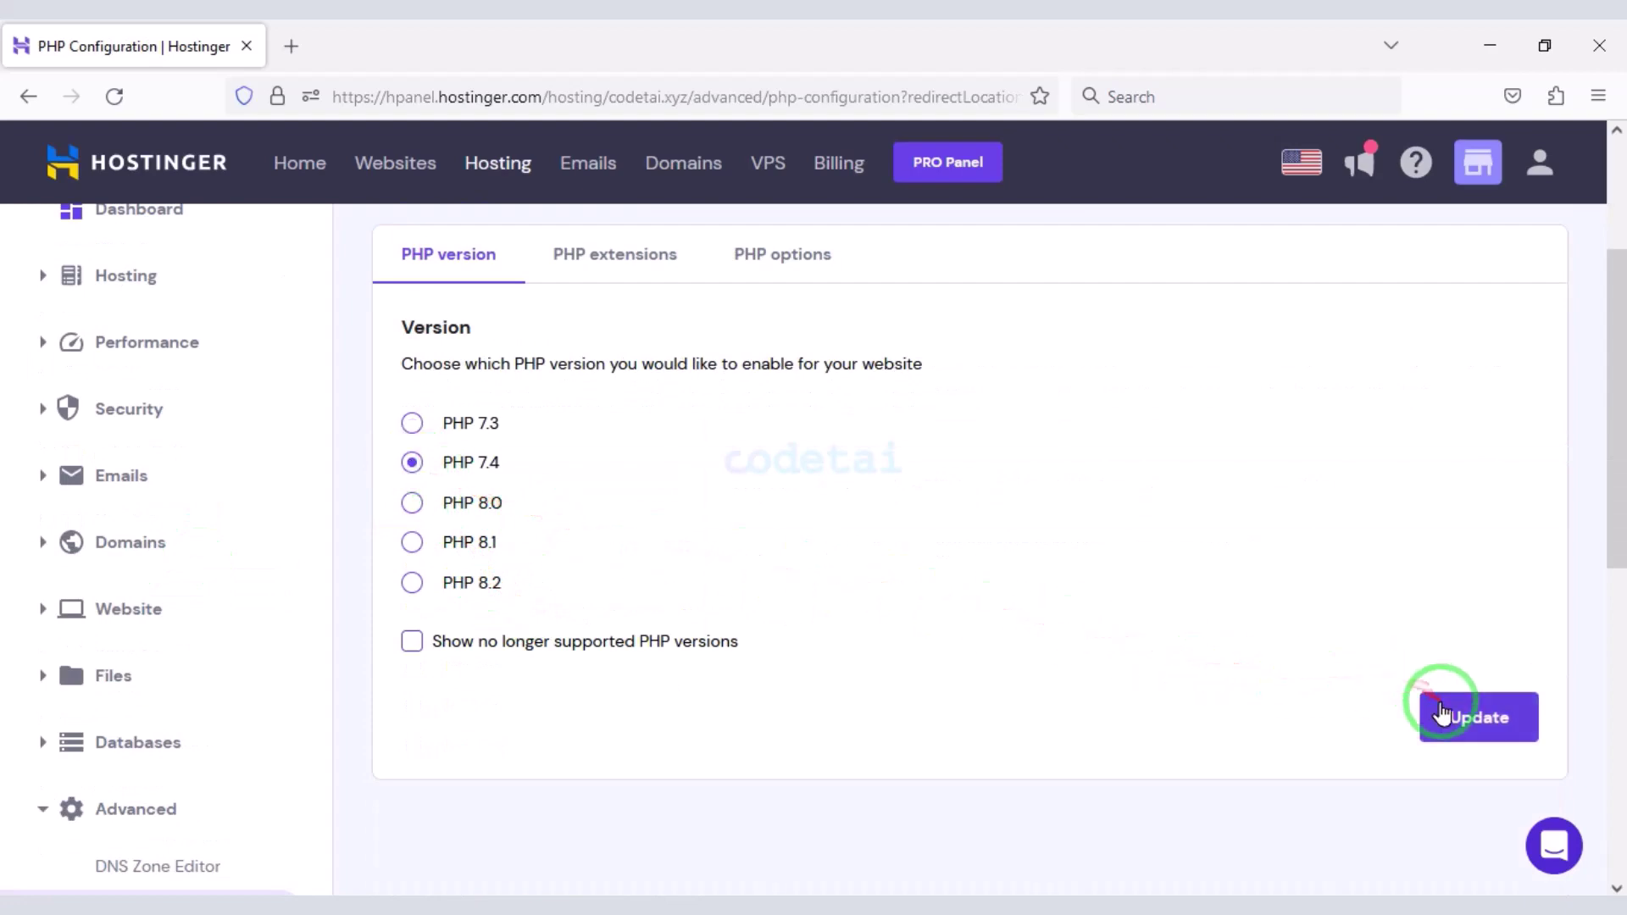
pyautogui.click(1441, 712)
pyautogui.click(1049, 583)
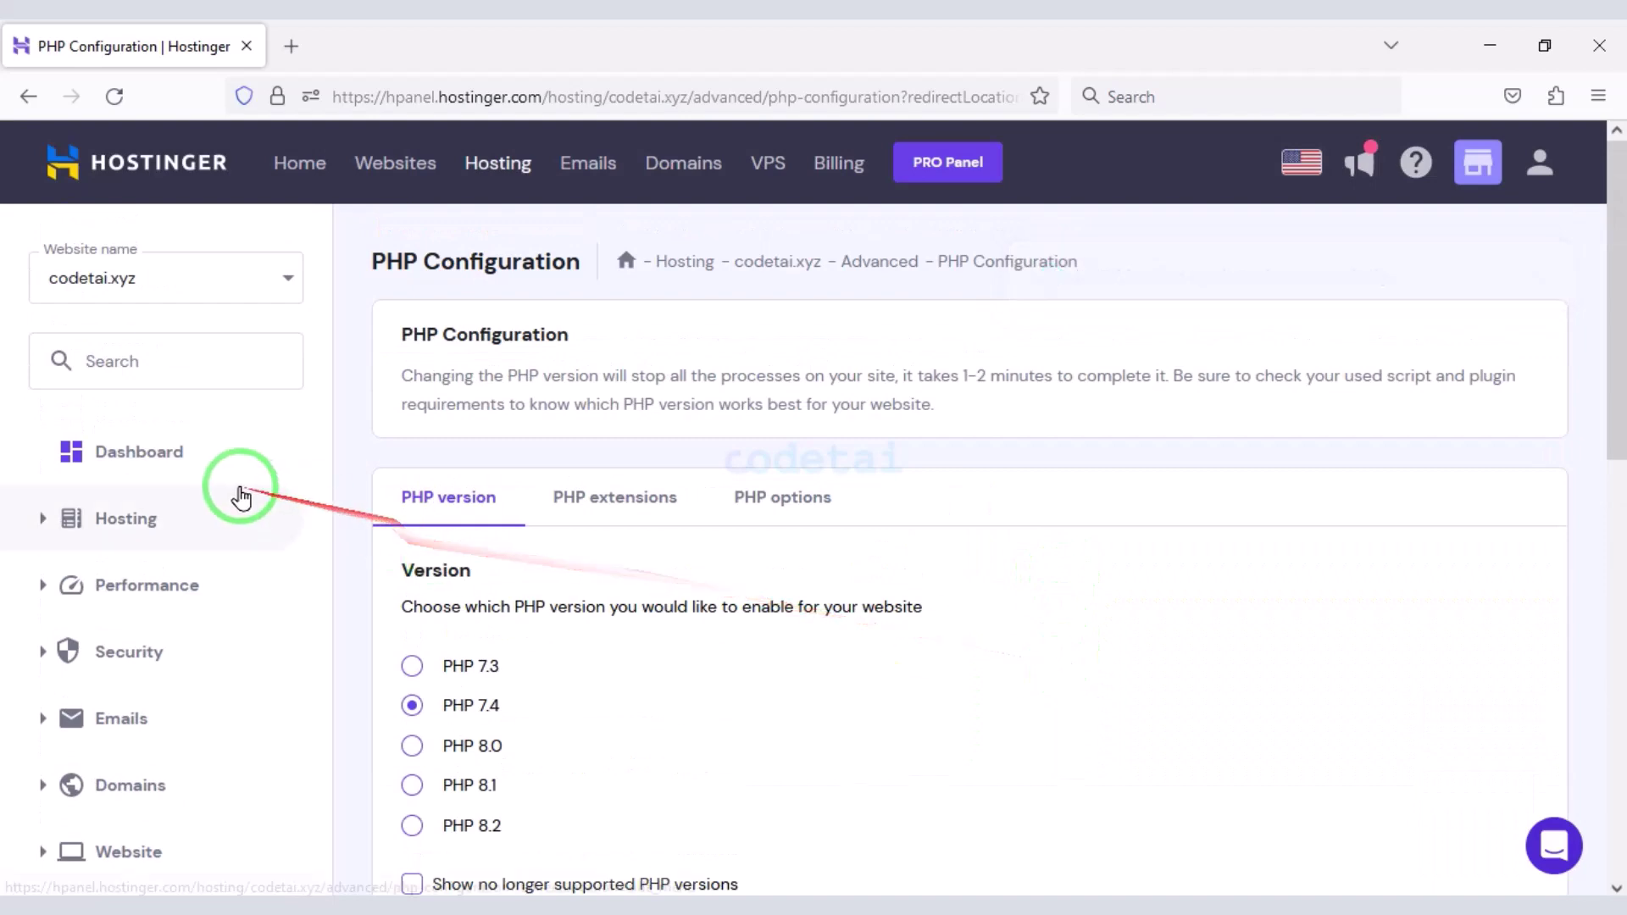
# - Open the empty public_html folder in the site's file manager
pyautogui.click(233, 471)
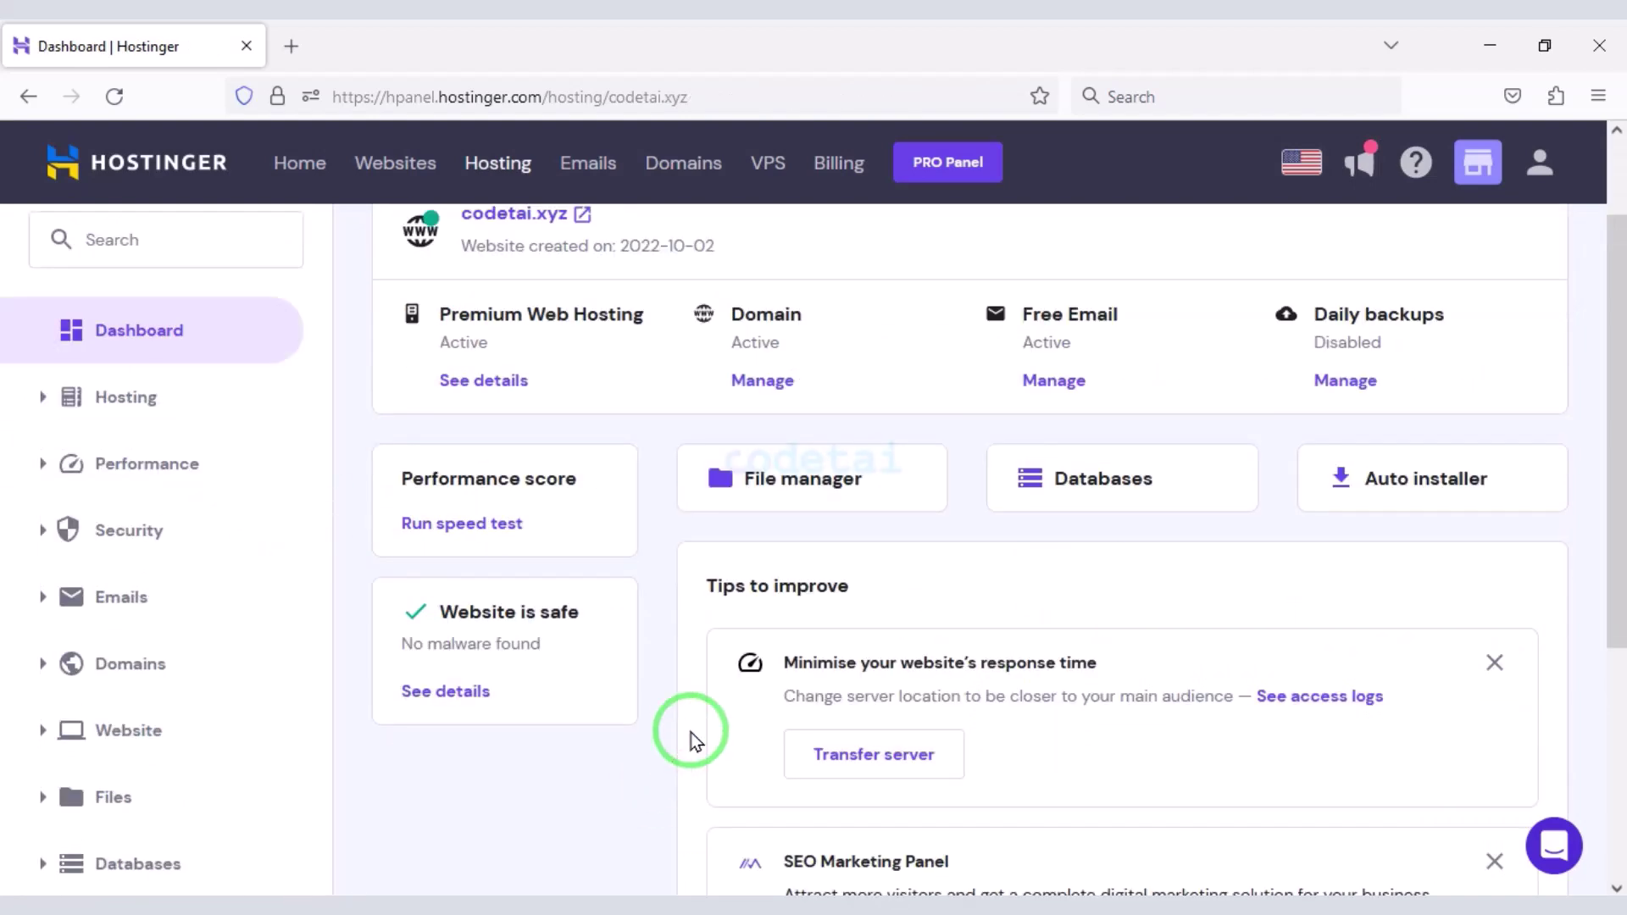
pyautogui.click(818, 486)
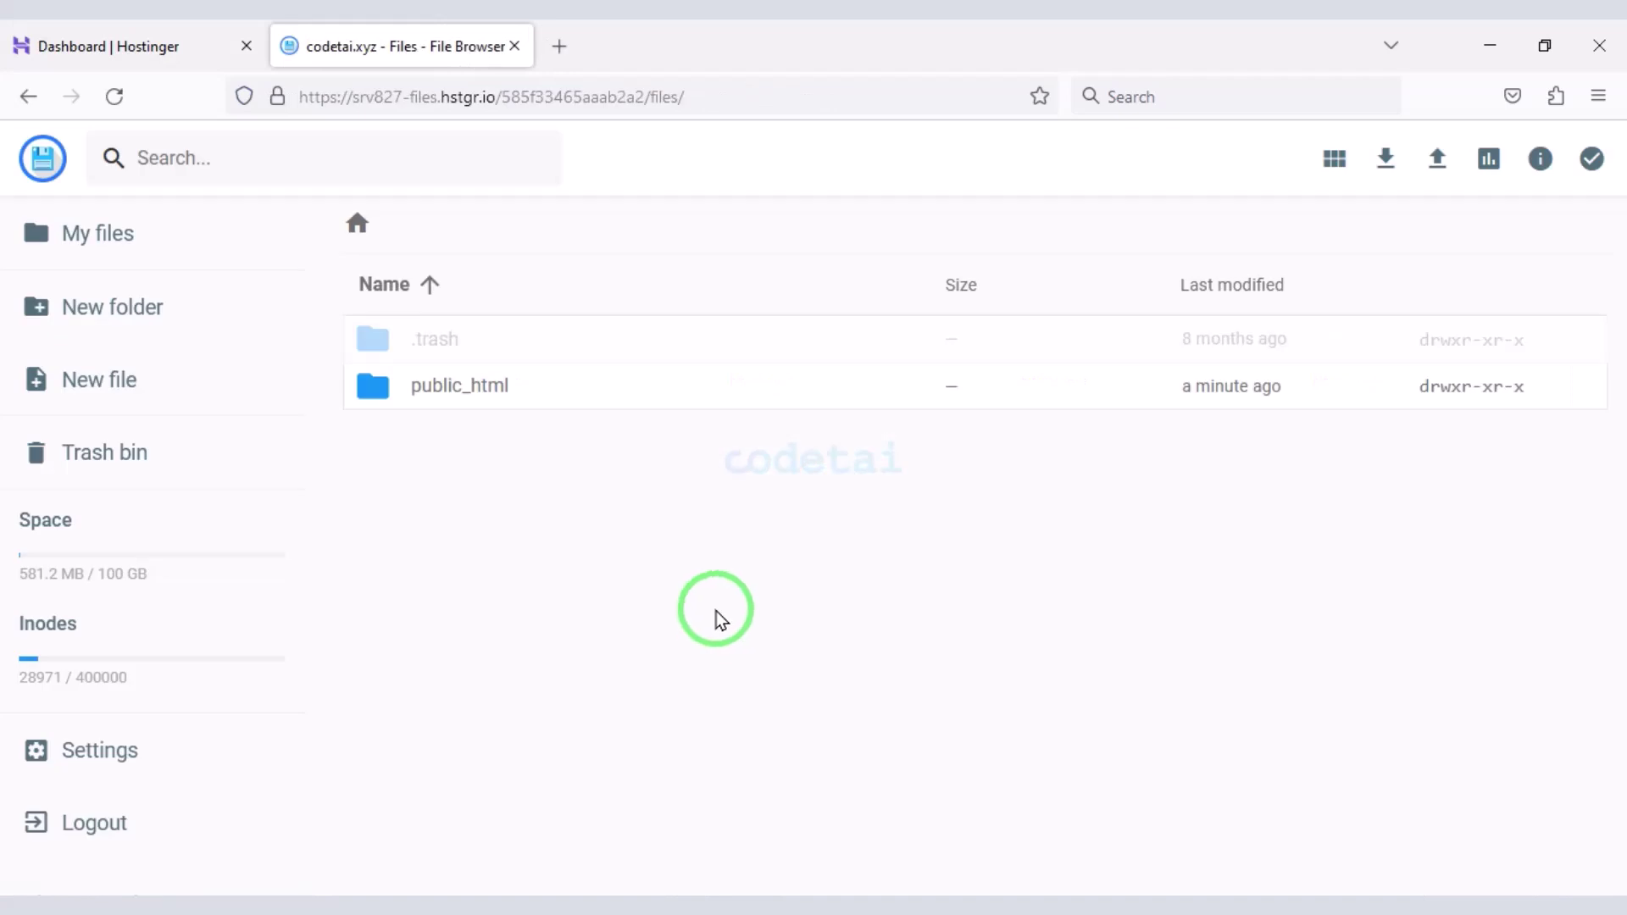
pyautogui.doubleClick(661, 404)
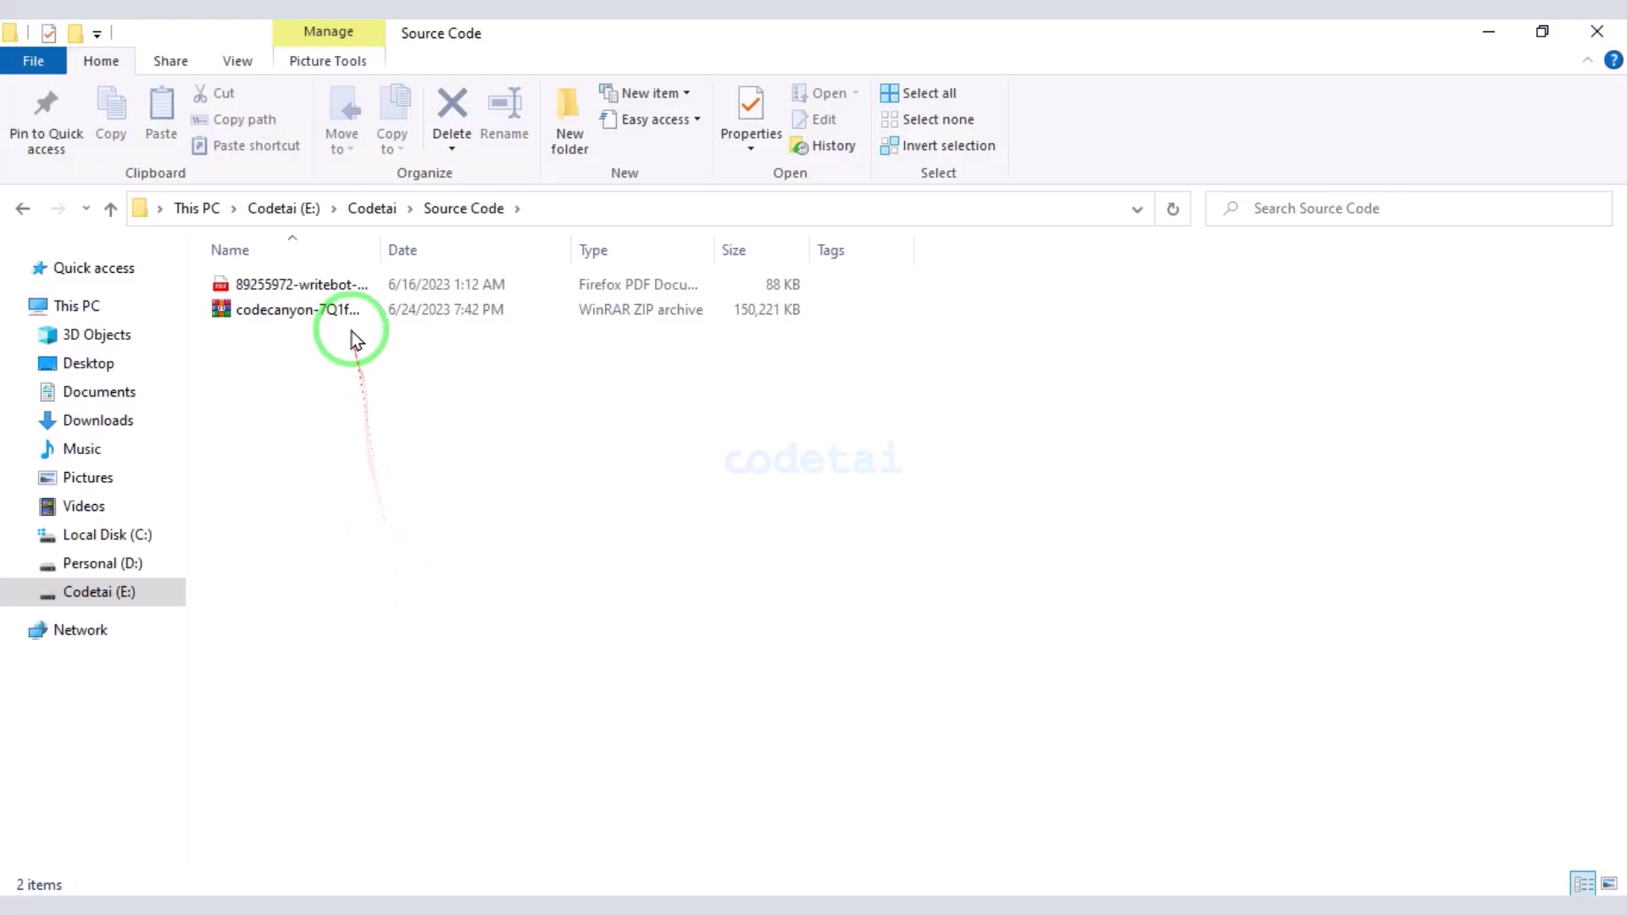
# - Extract the CodeCanyon ZIP locally to find upload_this, then open public_html's Upload dialog
pyautogui.click(350, 310)
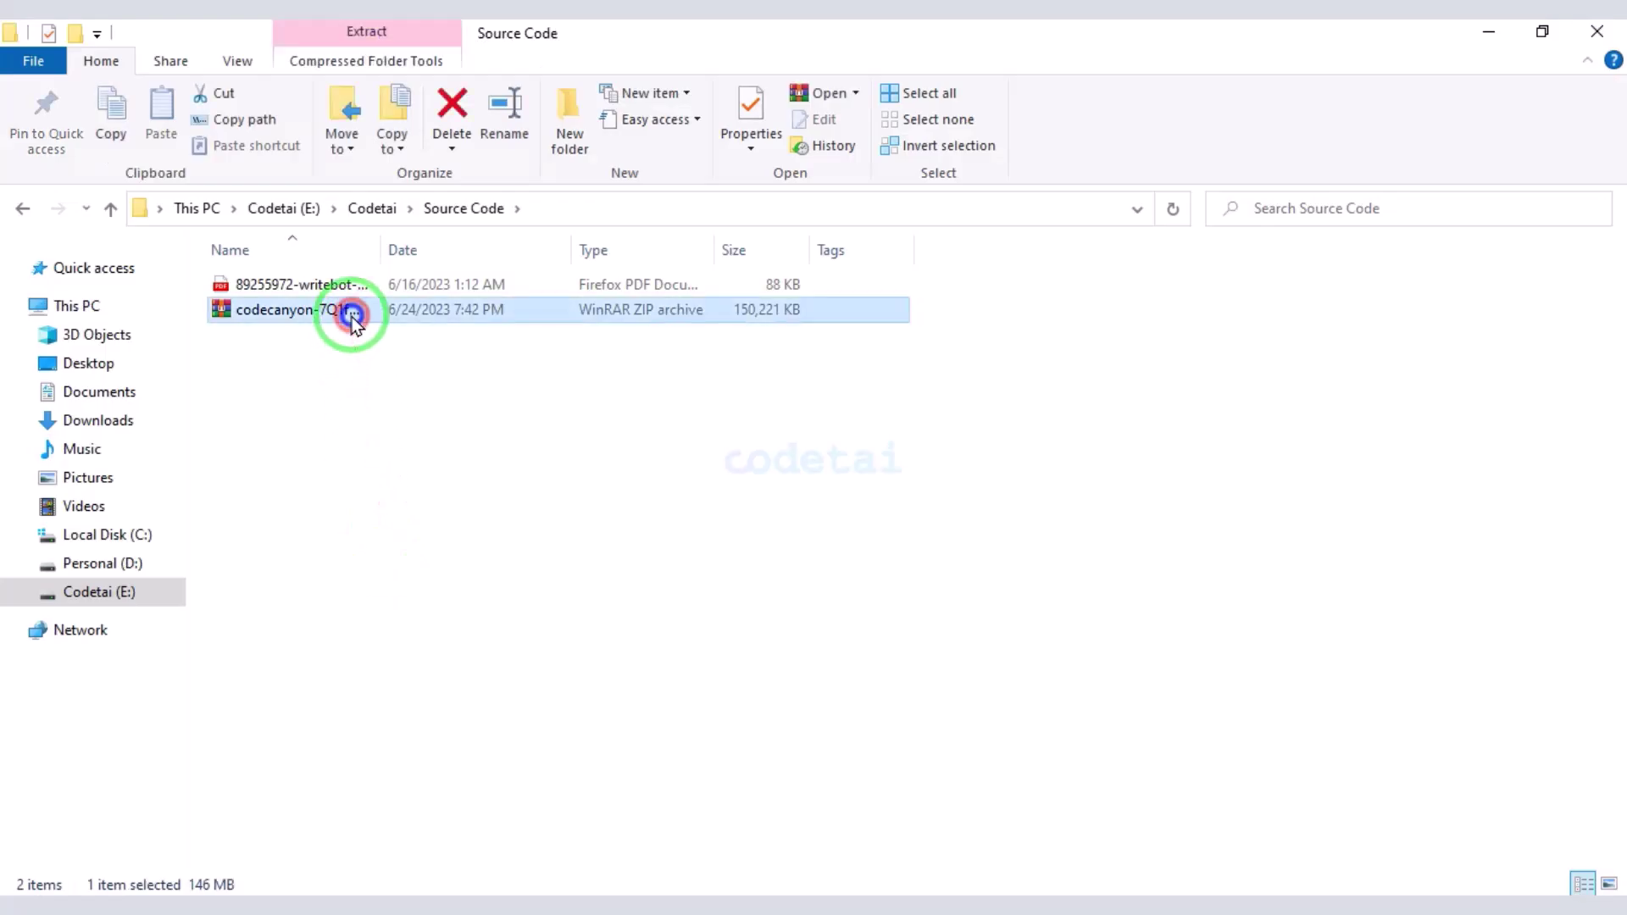
pyautogui.rightClick(381, 315)
pyautogui.click(436, 504)
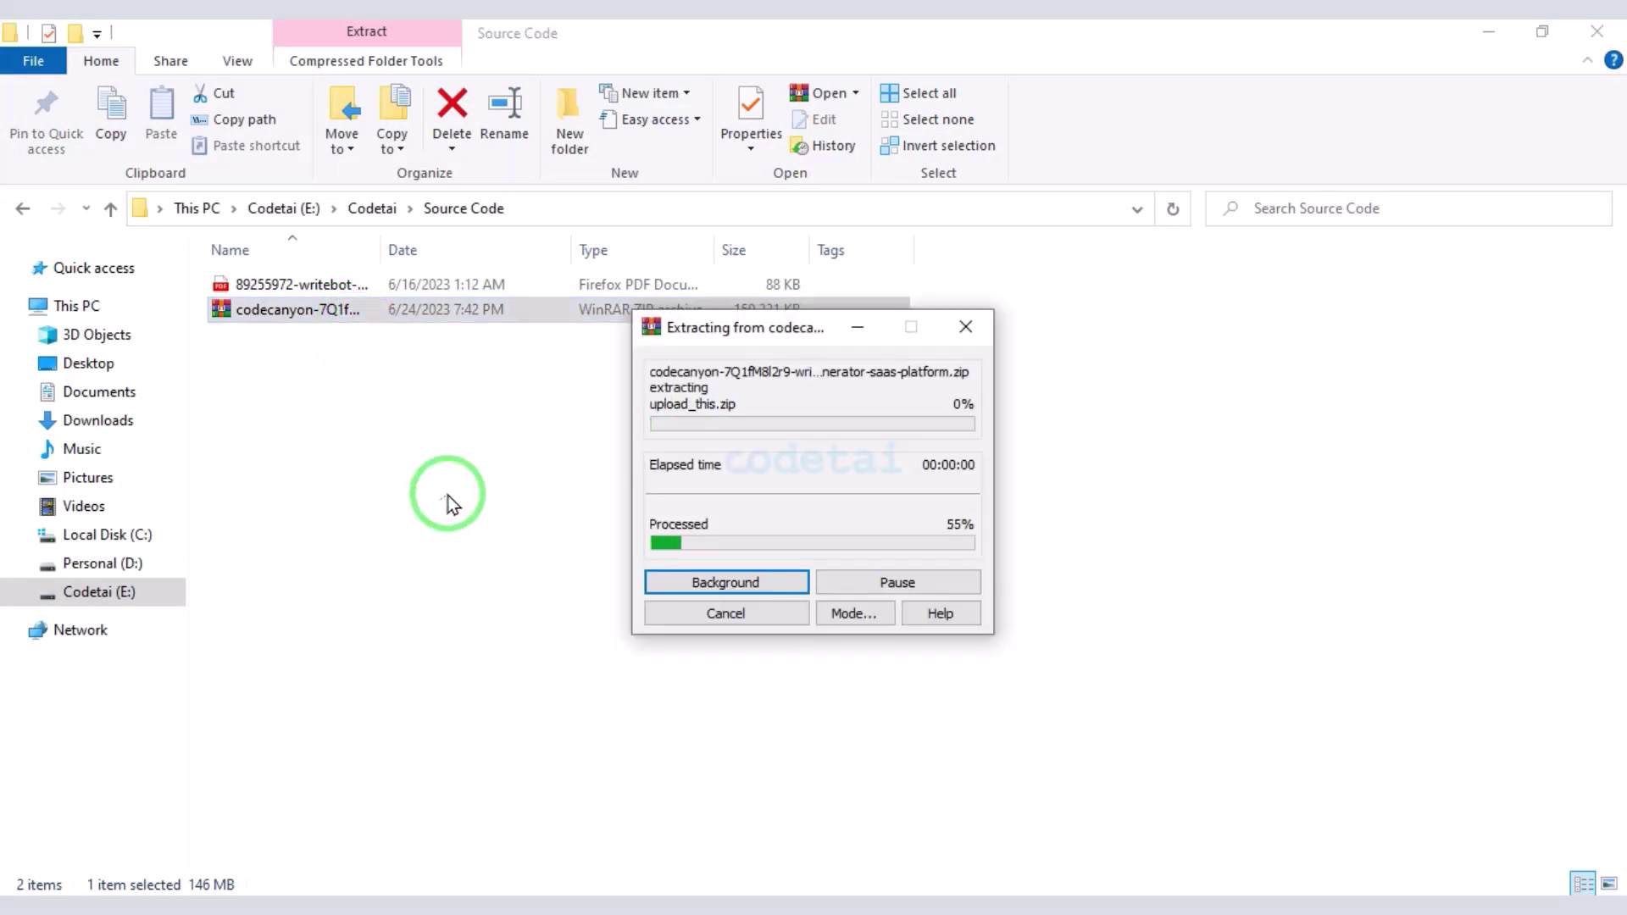
pyautogui.doubleClick(363, 285)
pyautogui.doubleClick(363, 287)
pyautogui.click(323, 359)
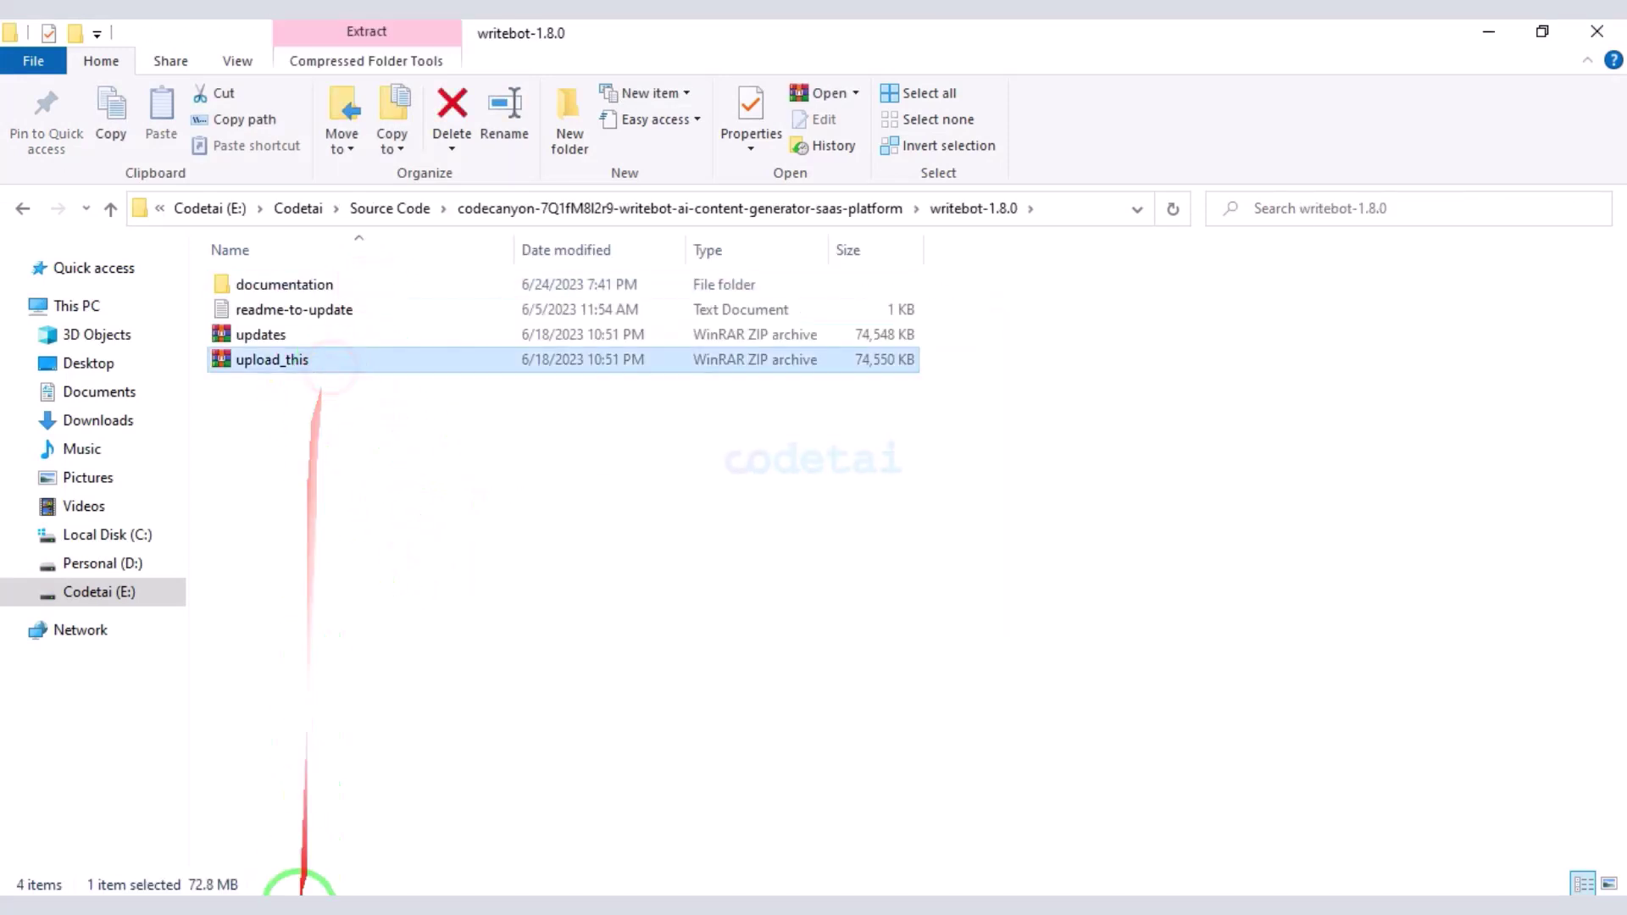
pyautogui.click(296, 894)
pyautogui.click(1427, 168)
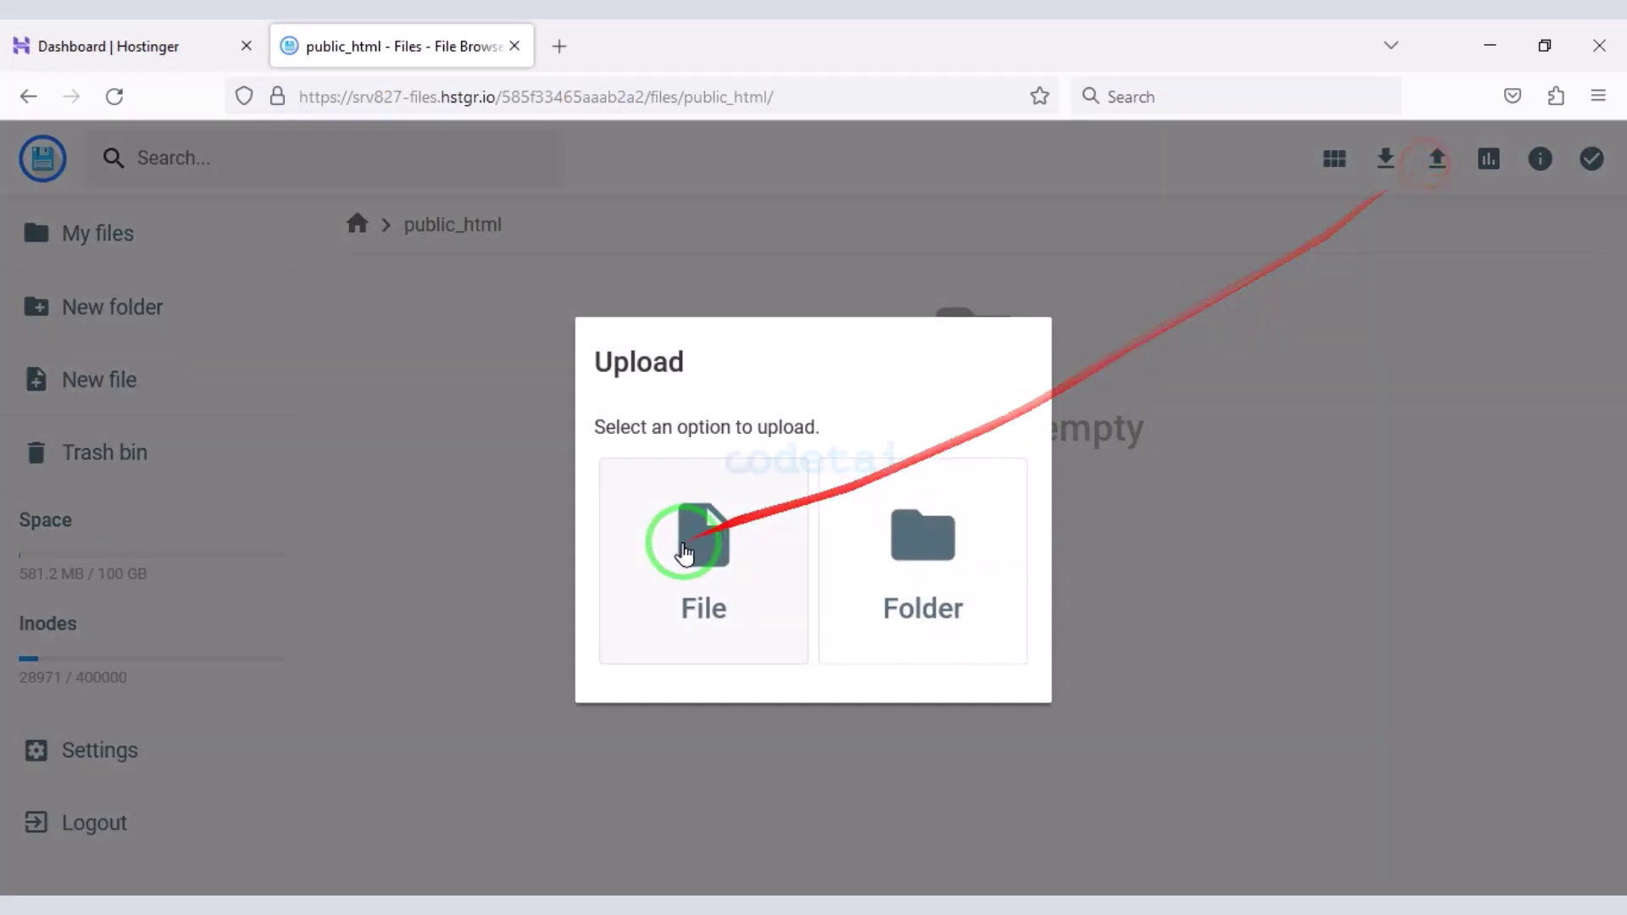
# - Upload upload_this.zip from the writebot-1.8.0 folder into public_html
pyautogui.click(681, 549)
pyautogui.doubleClick(307, 266)
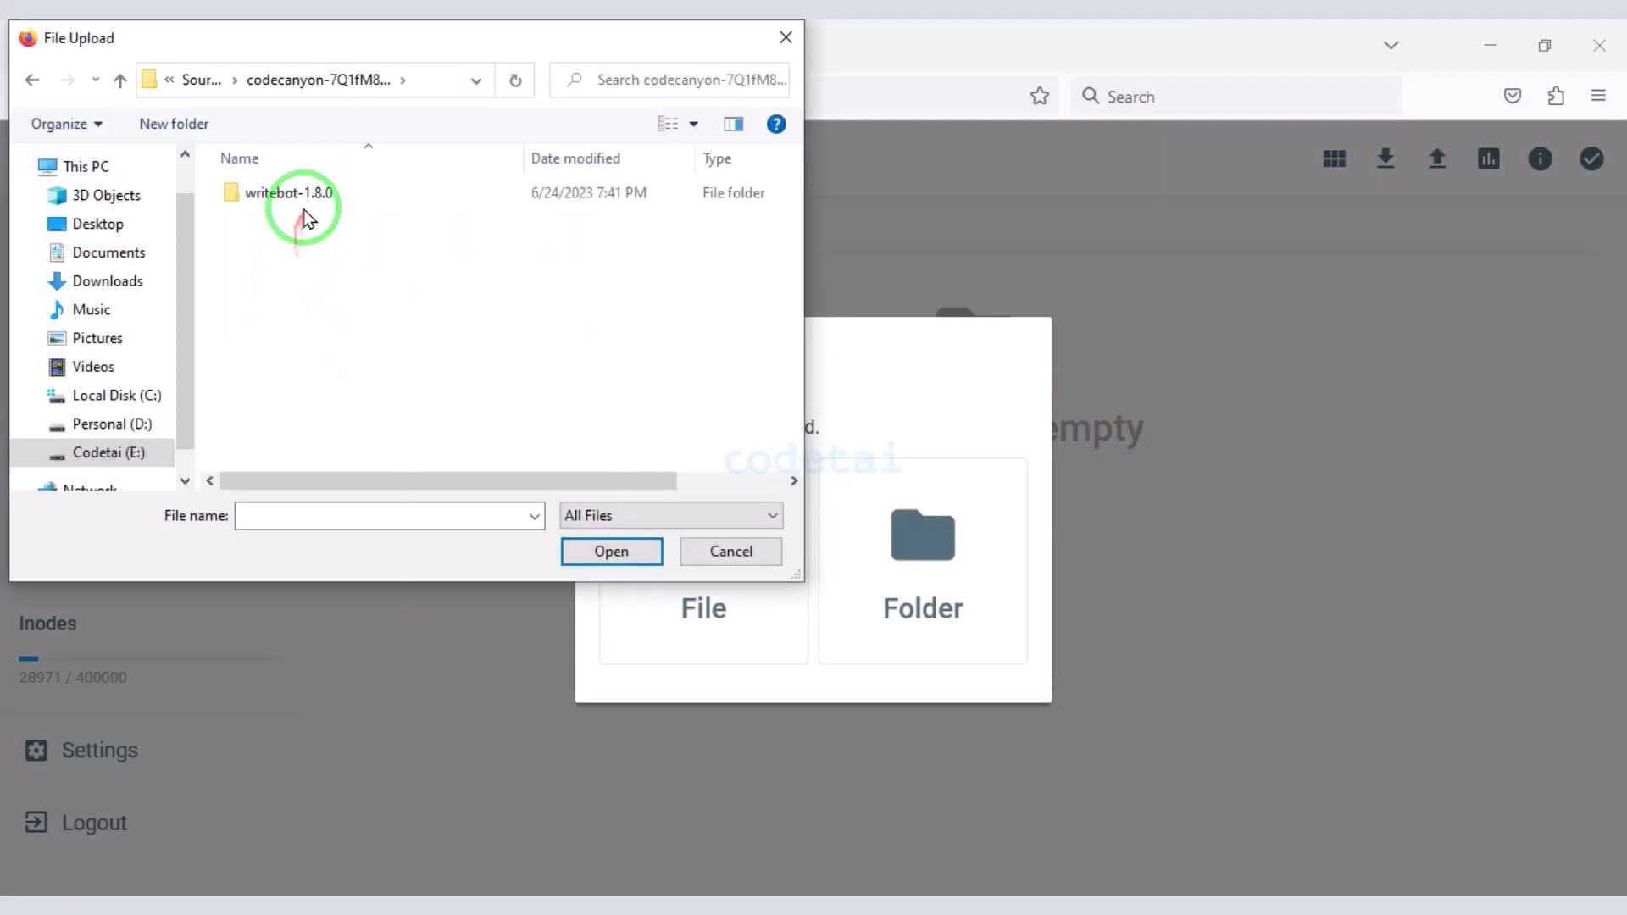
pyautogui.doubleClick(297, 195)
pyautogui.click(322, 270)
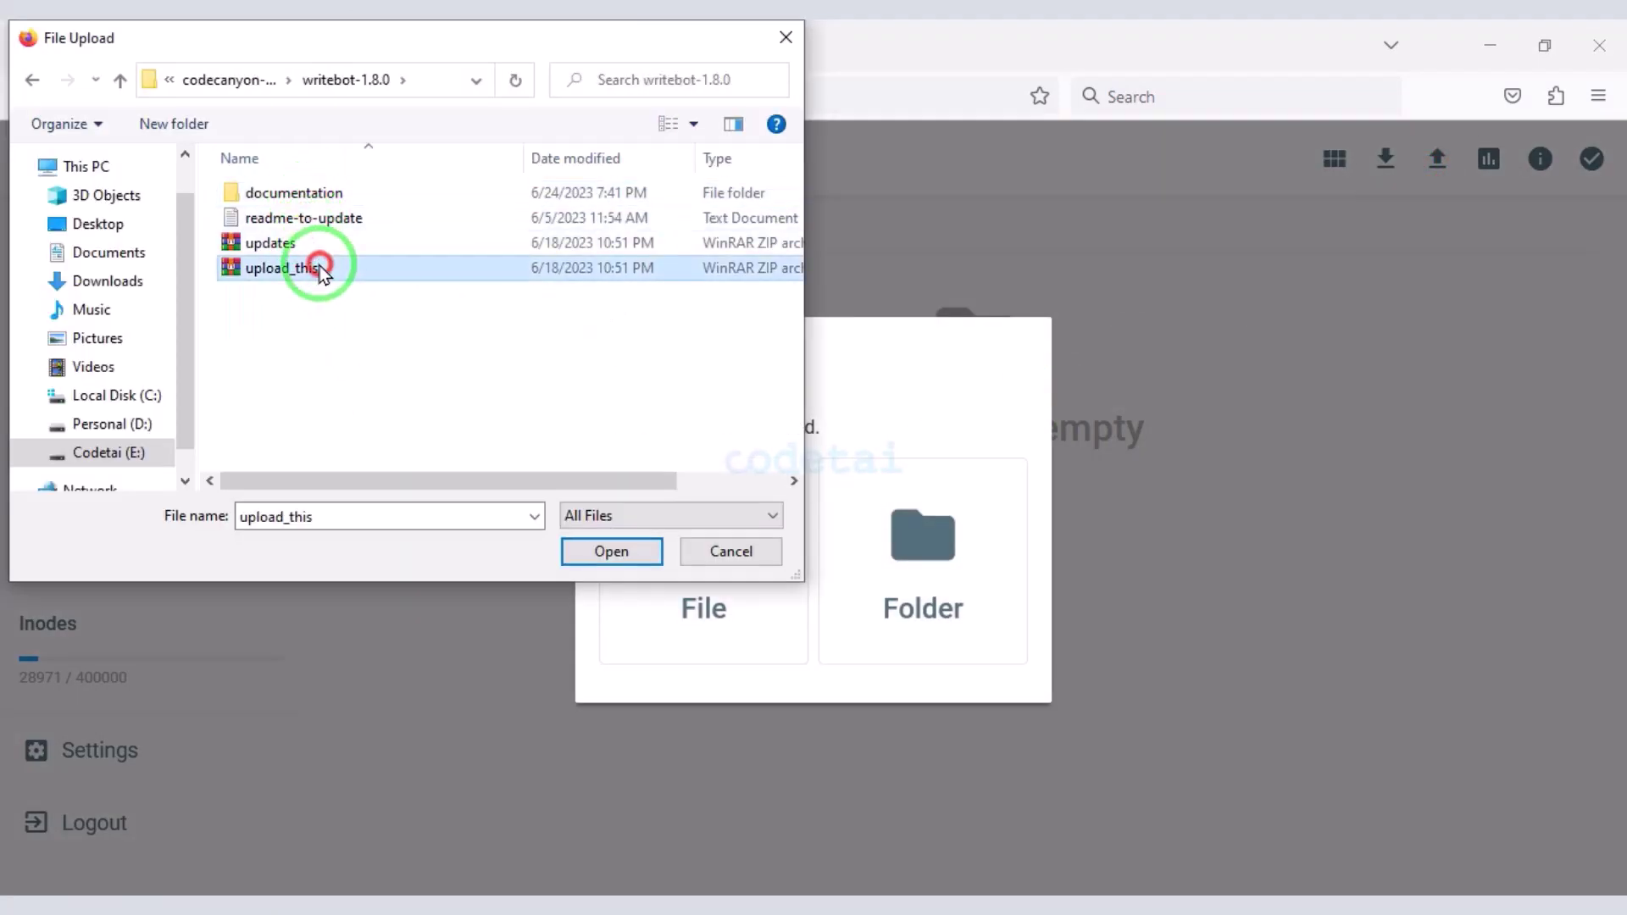
pyautogui.click(584, 551)
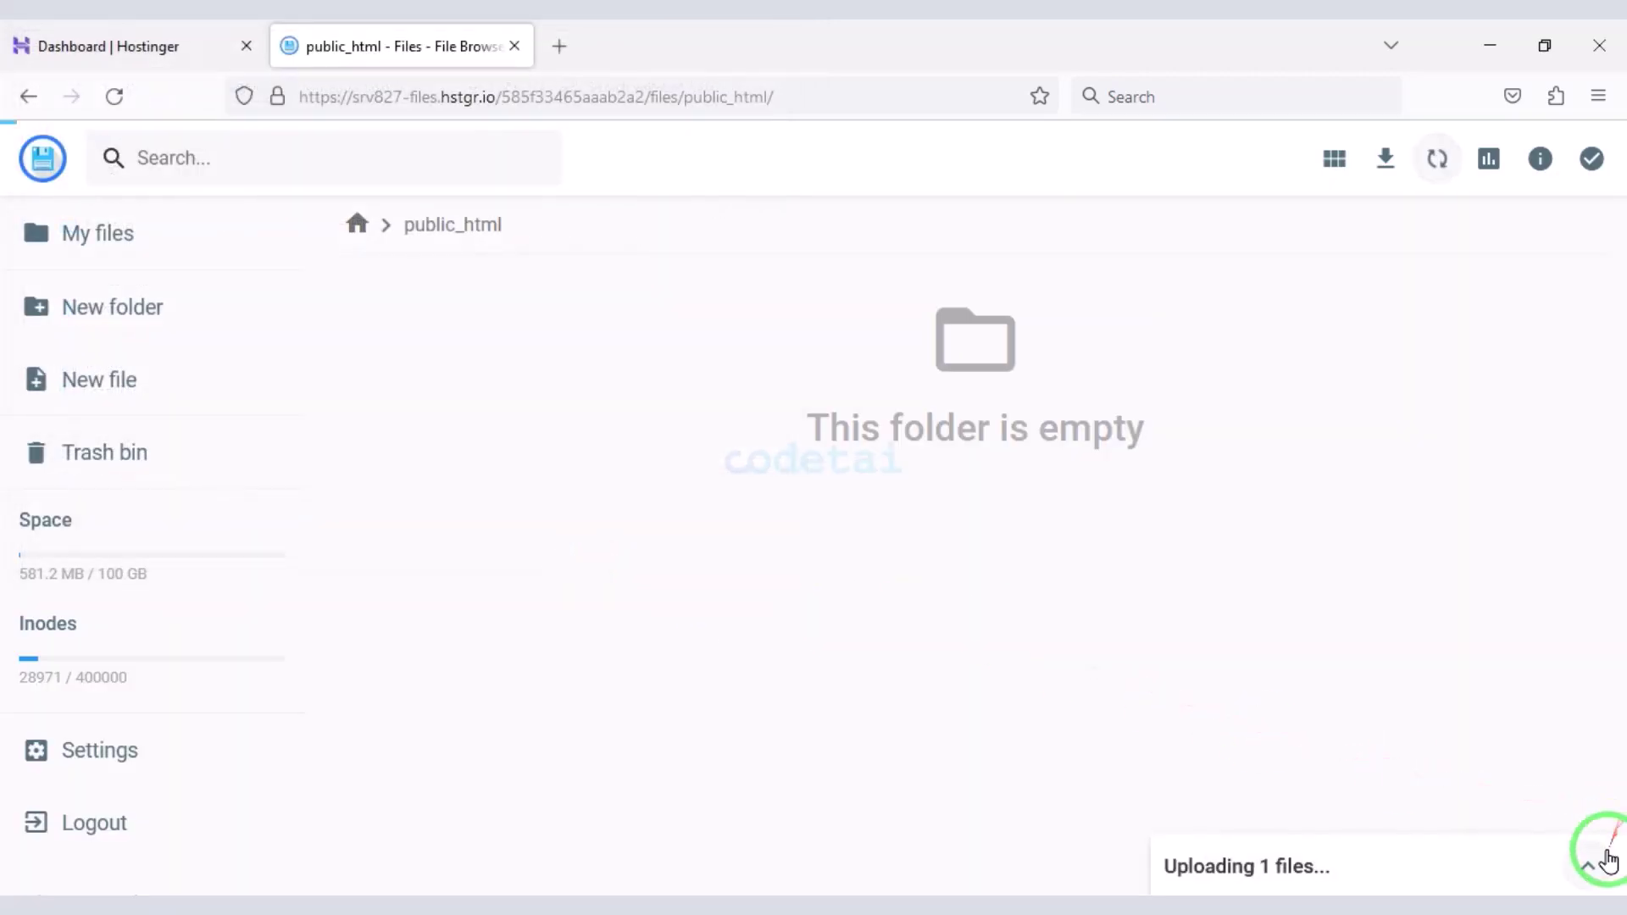
pyautogui.click(1598, 857)
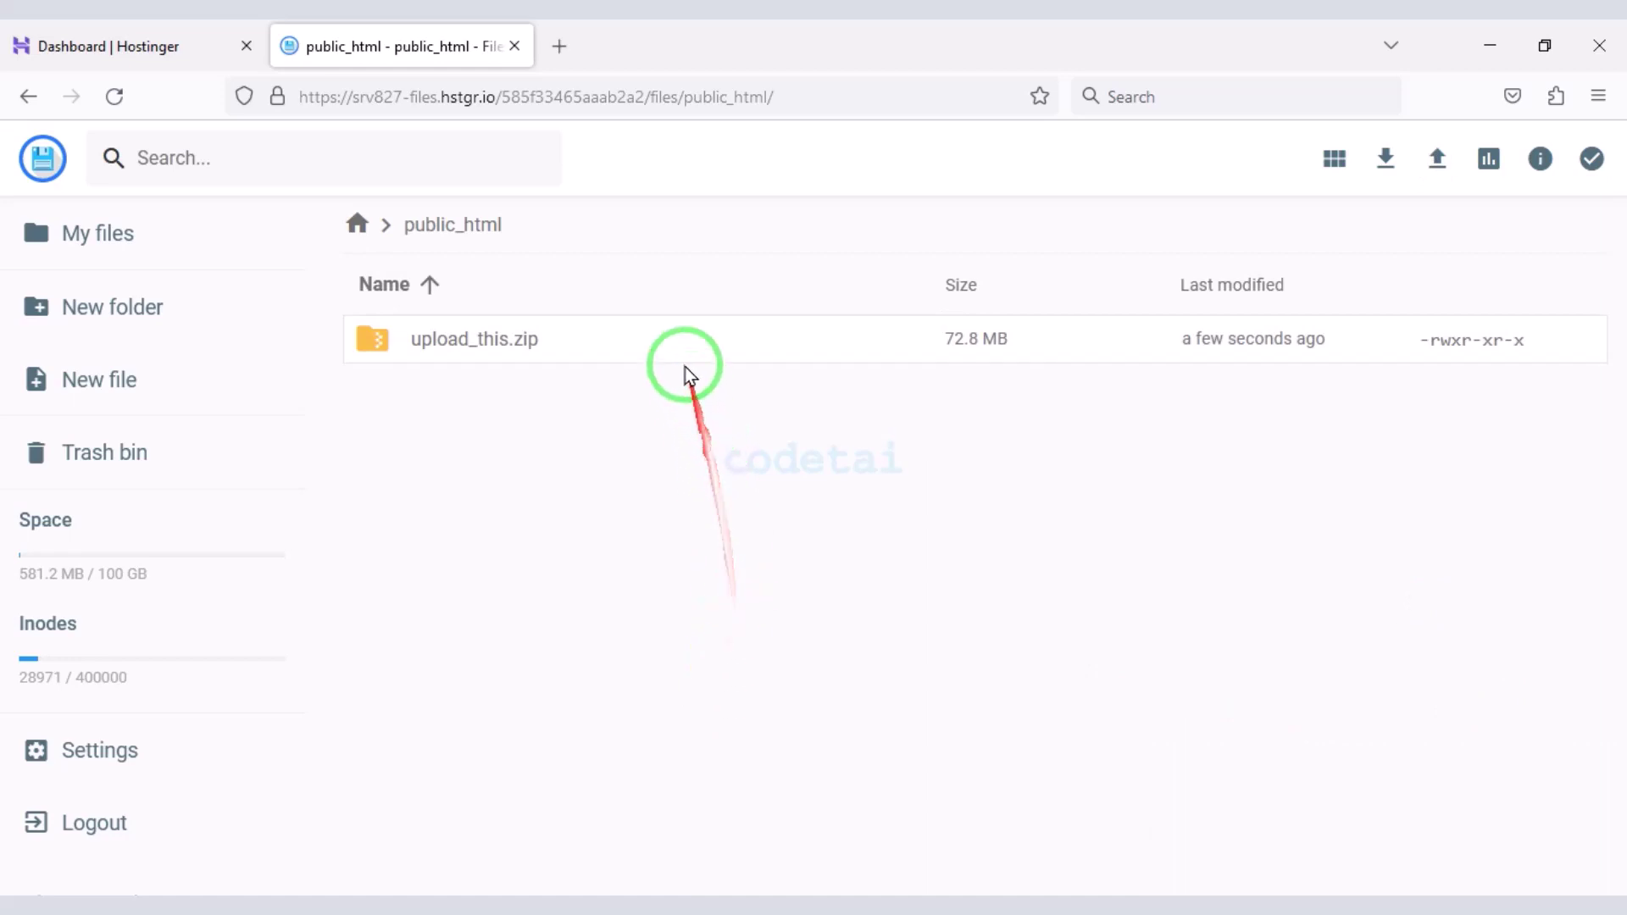
# - Extract upload_this.zip into a new folder named MyFolder
pyautogui.rightClick(673, 347)
pyautogui.click(741, 675)
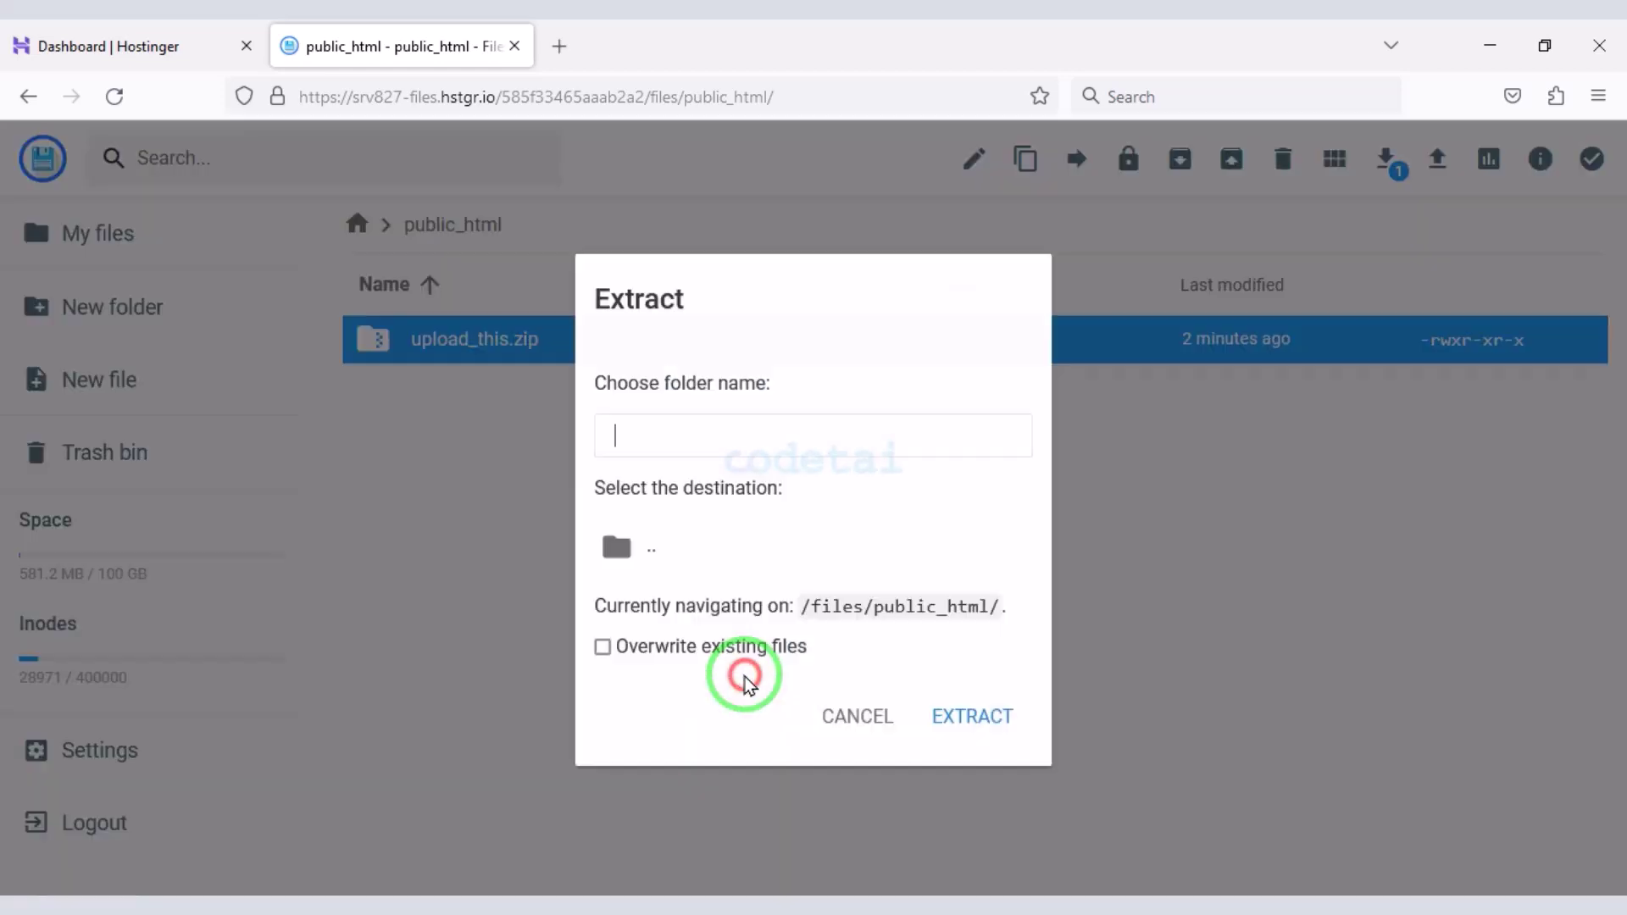
pyautogui.write('MyFolder')
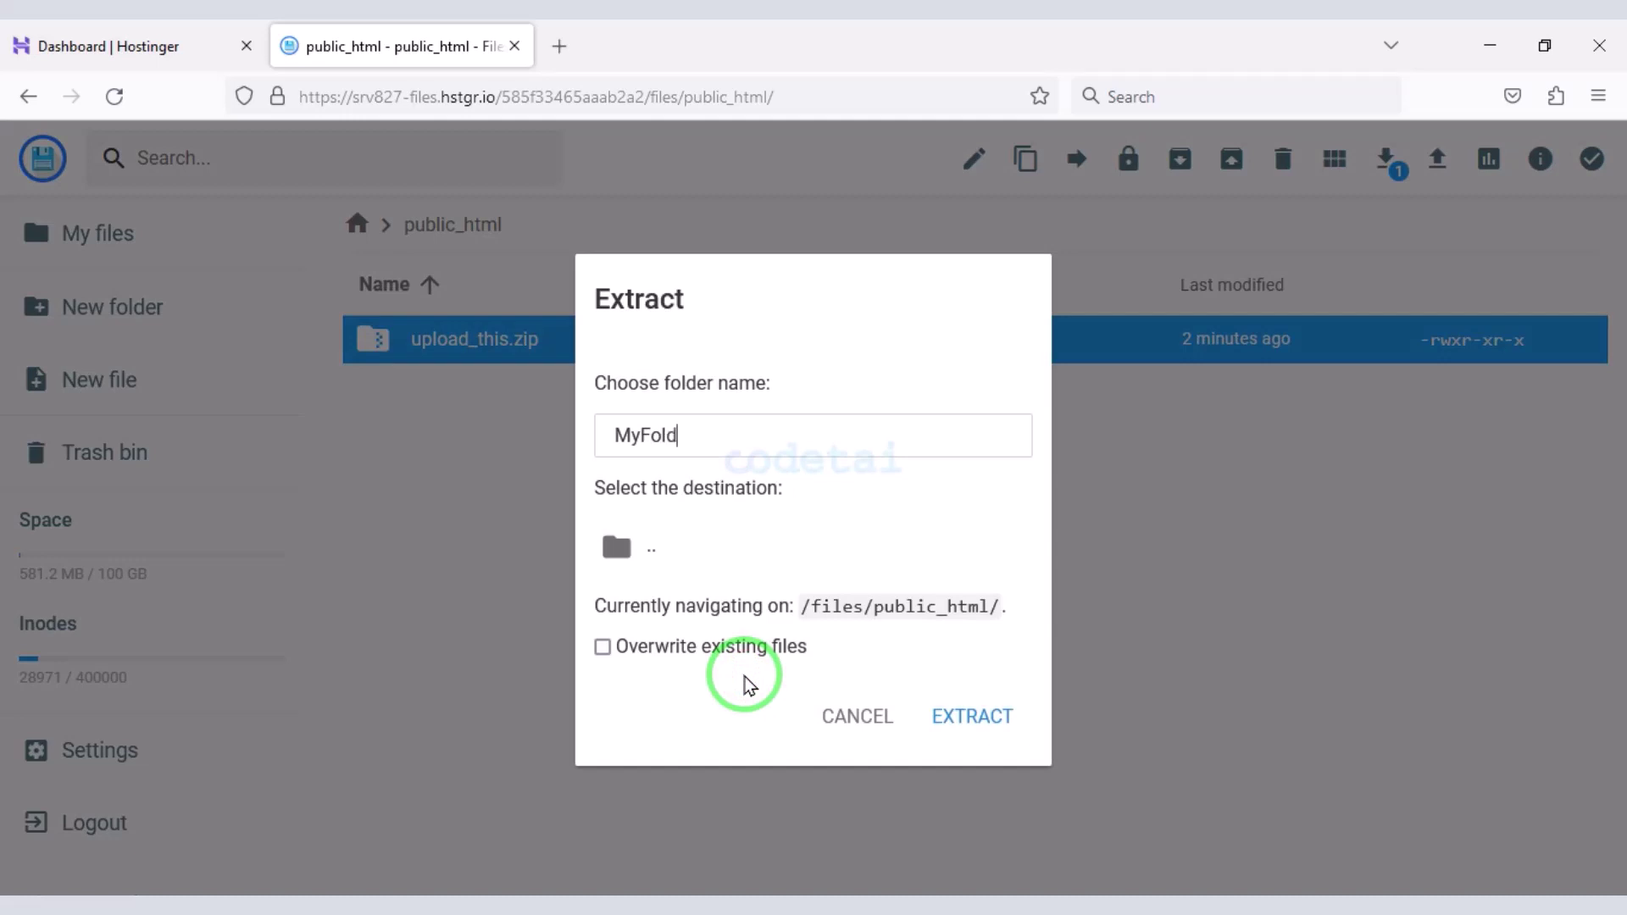
pyautogui.click(953, 720)
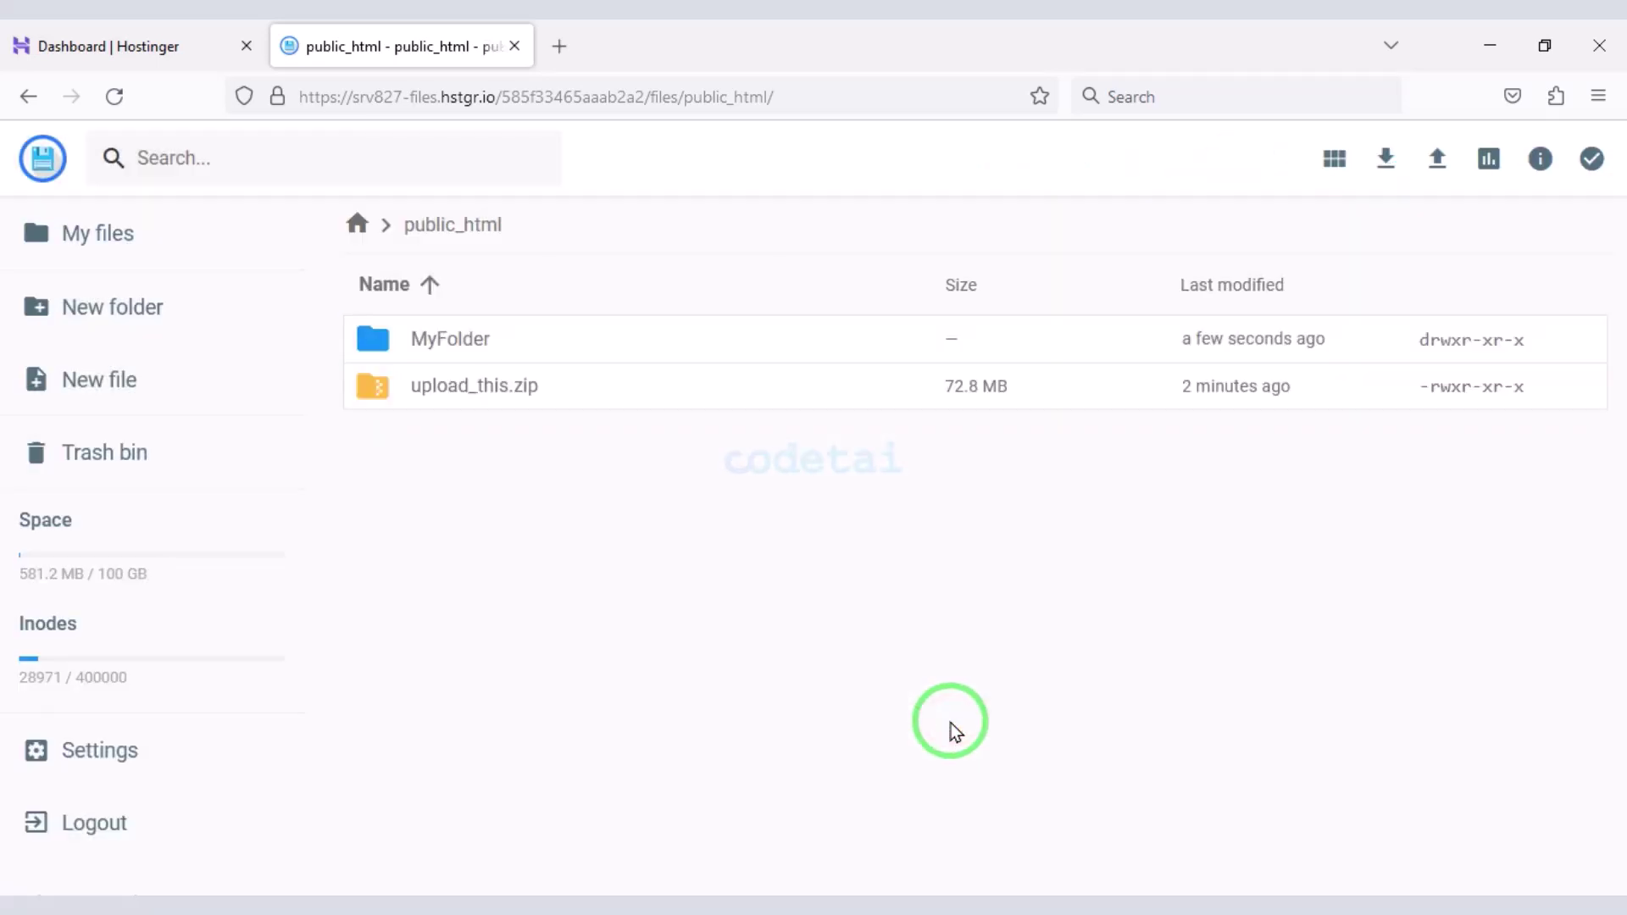
# - Delete the uploaded upload_this.zip archive from public_html
pyautogui.click(581, 390)
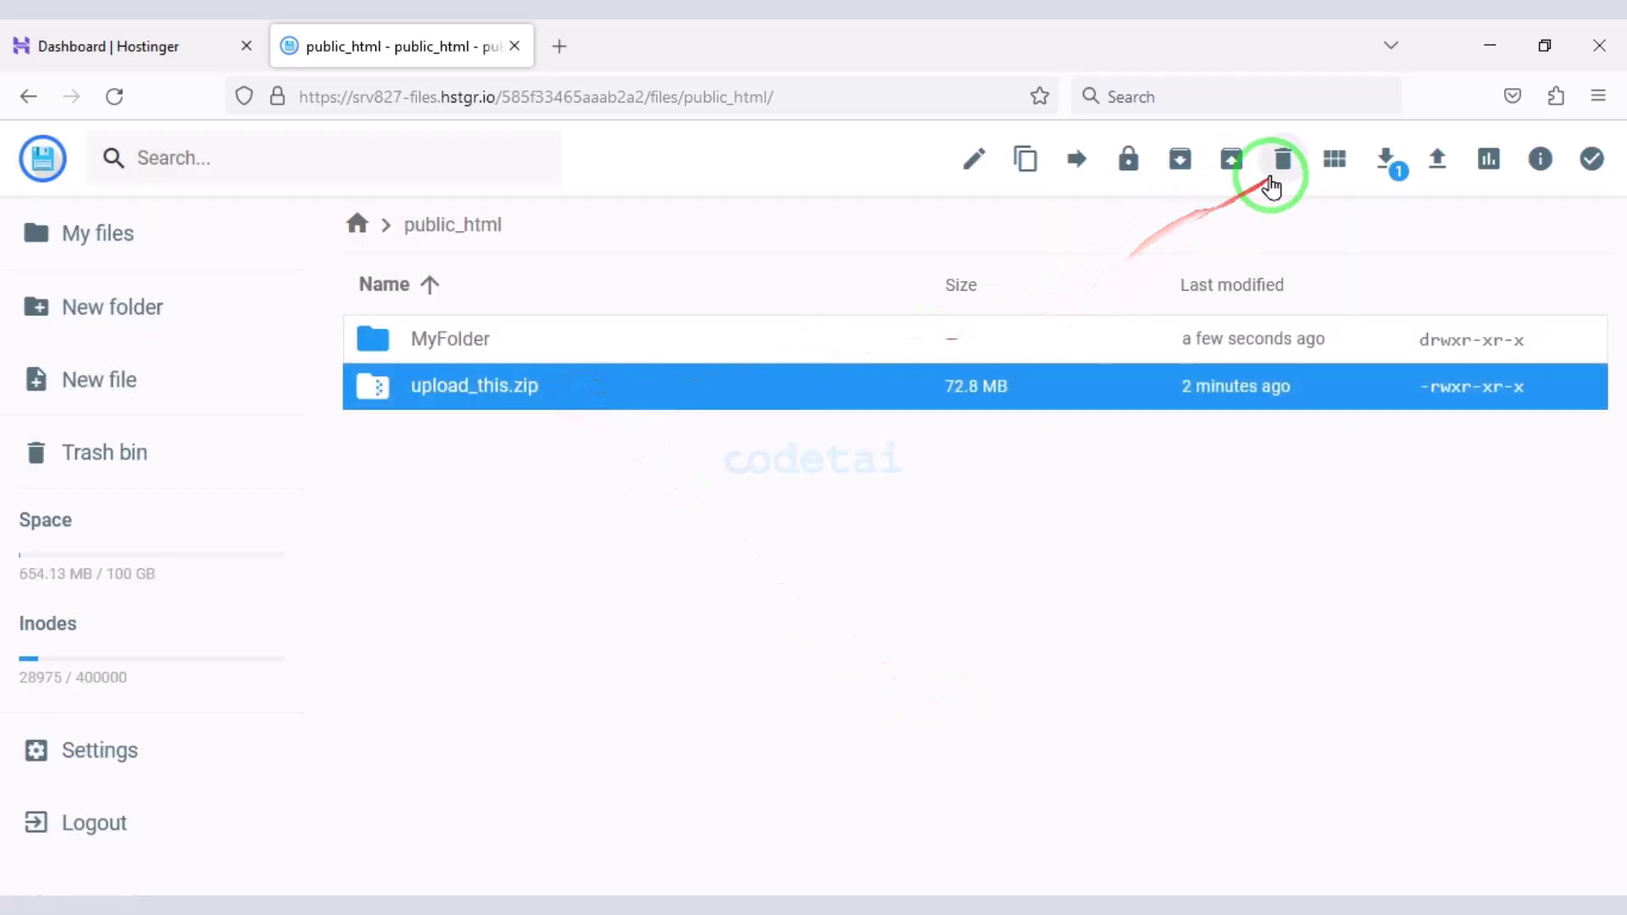
pyautogui.click(1281, 161)
pyautogui.click(980, 560)
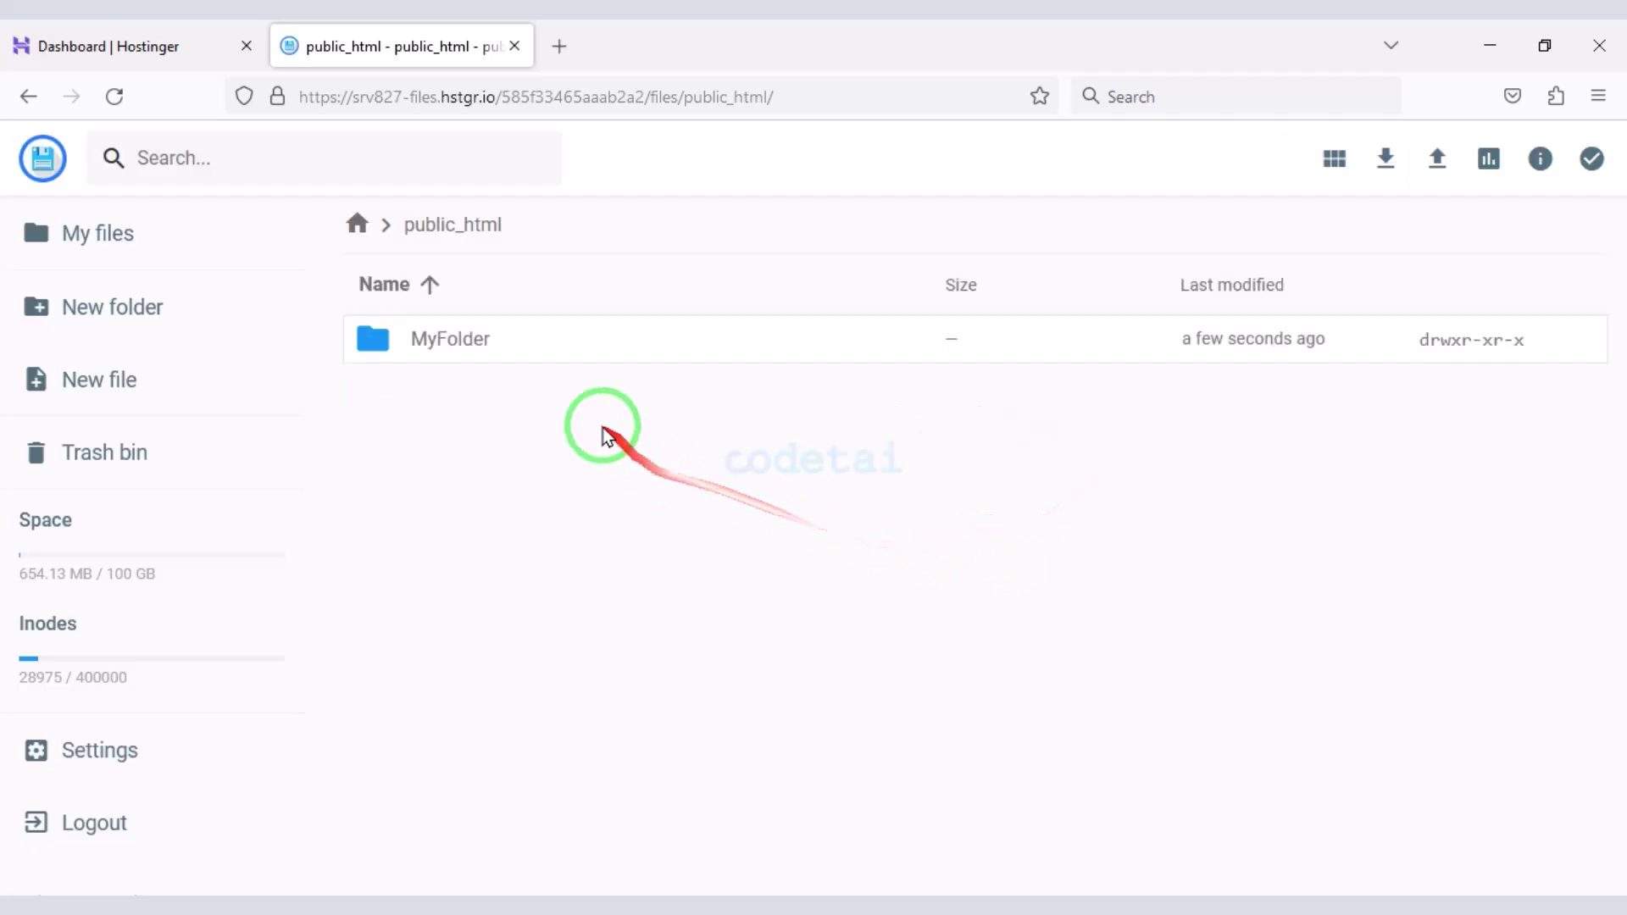
# - Move everything inside MyFolder up into public_html, then start deleting the empty MyFolder
pyautogui.doubleClick(568, 347)
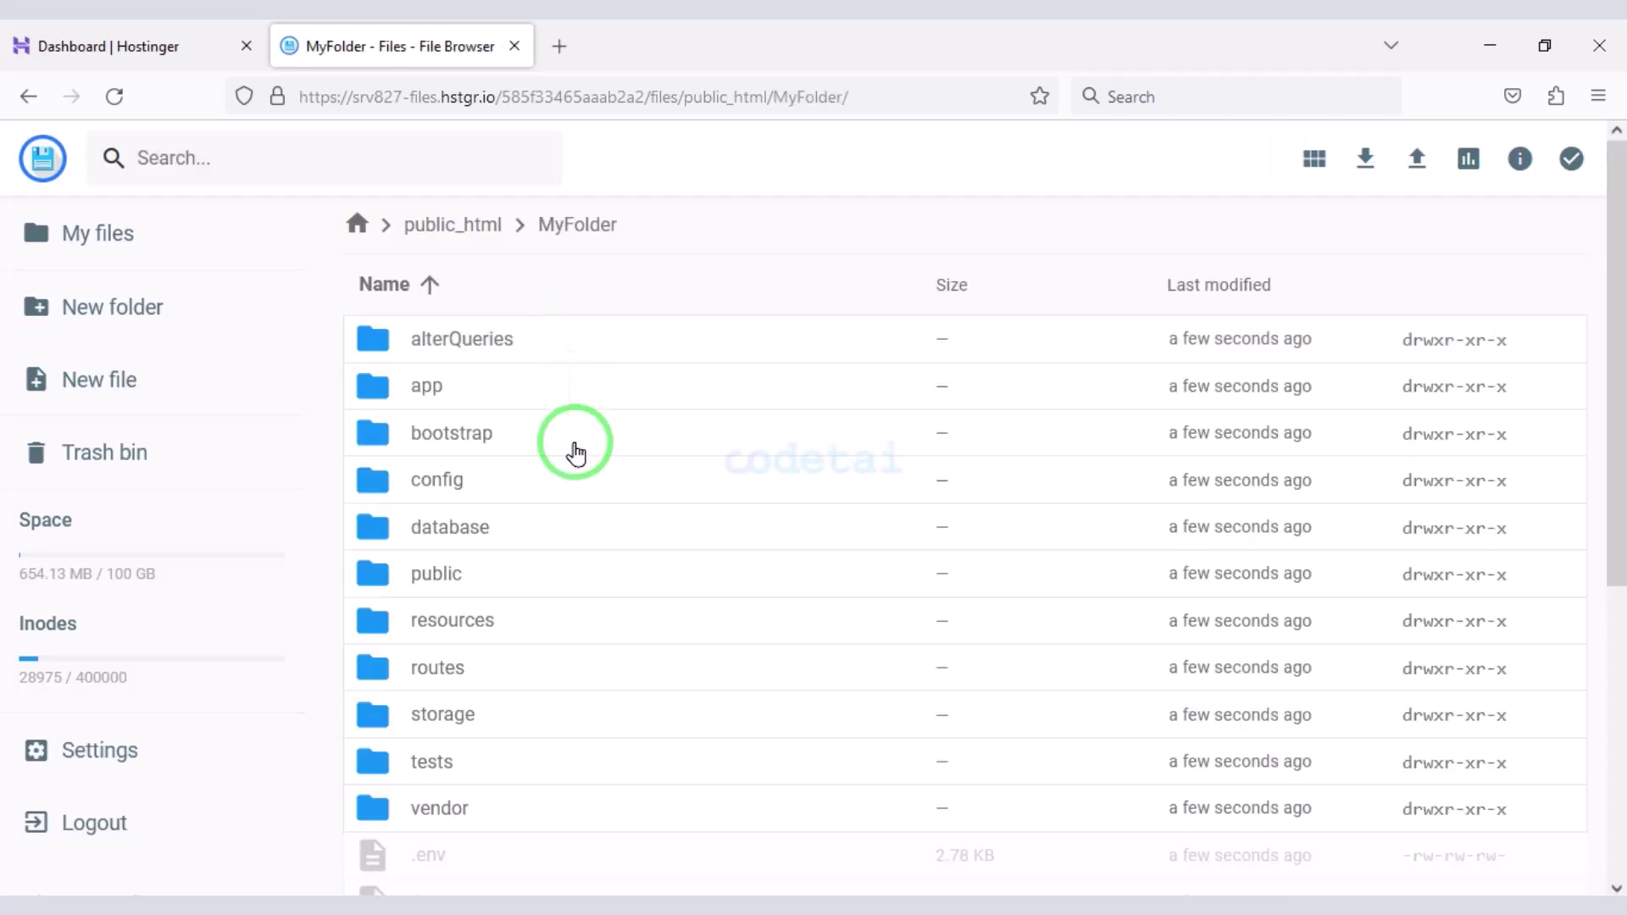
pyautogui.hotkey('ctrl', 'a')
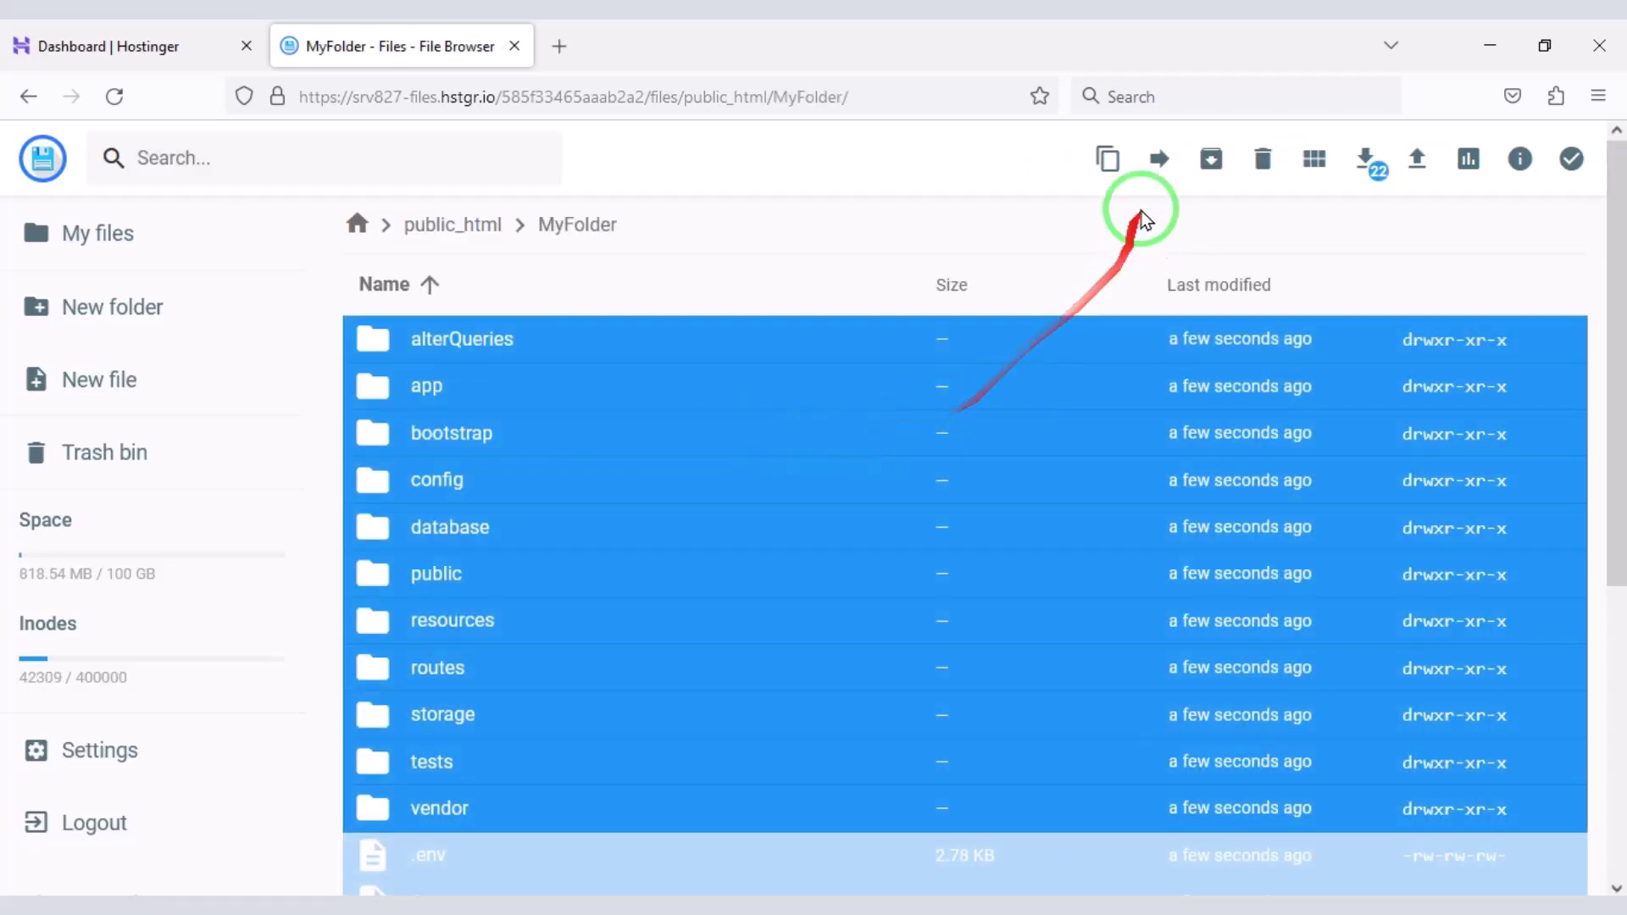
pyautogui.click(1158, 159)
pyautogui.doubleClick(843, 283)
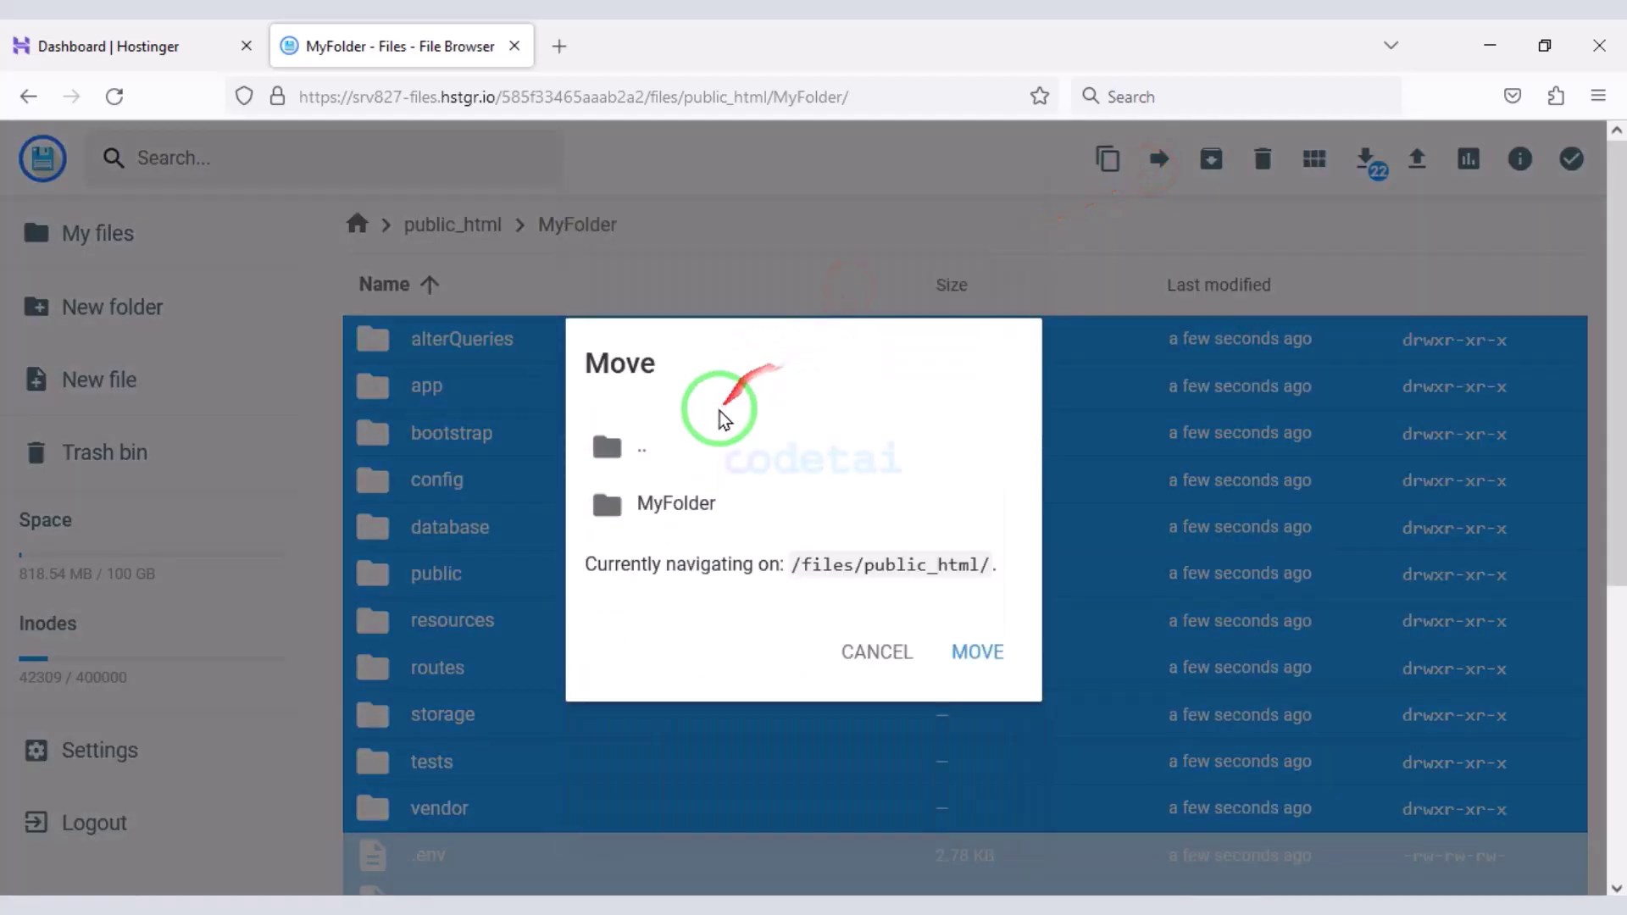
pyautogui.doubleClick(703, 445)
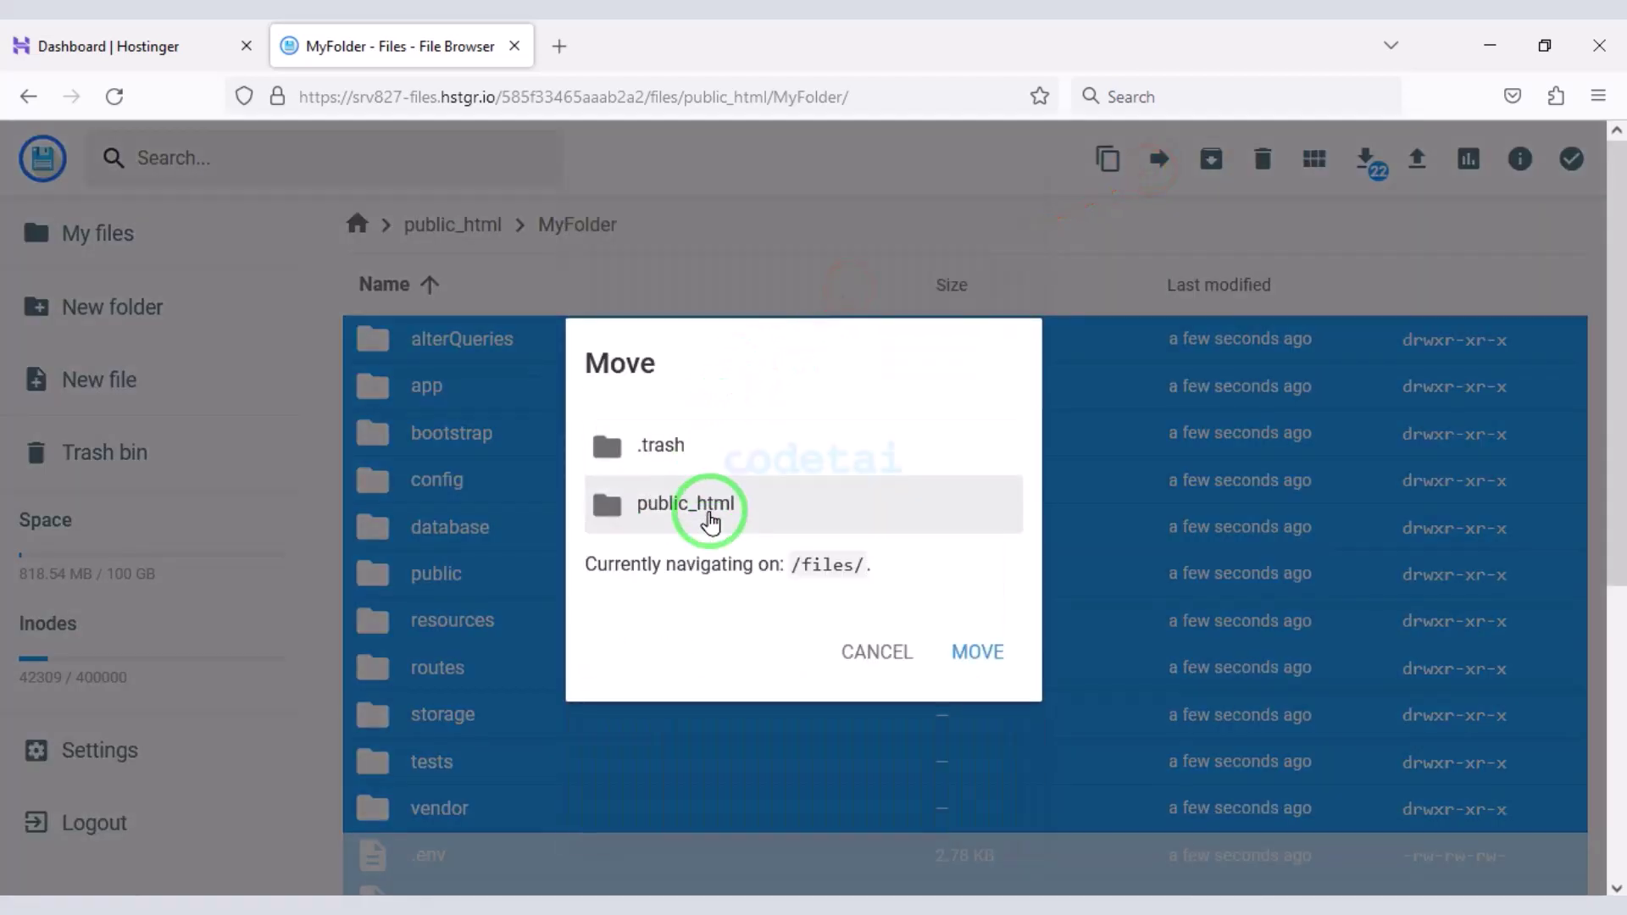
pyautogui.click(711, 521)
pyautogui.click(985, 663)
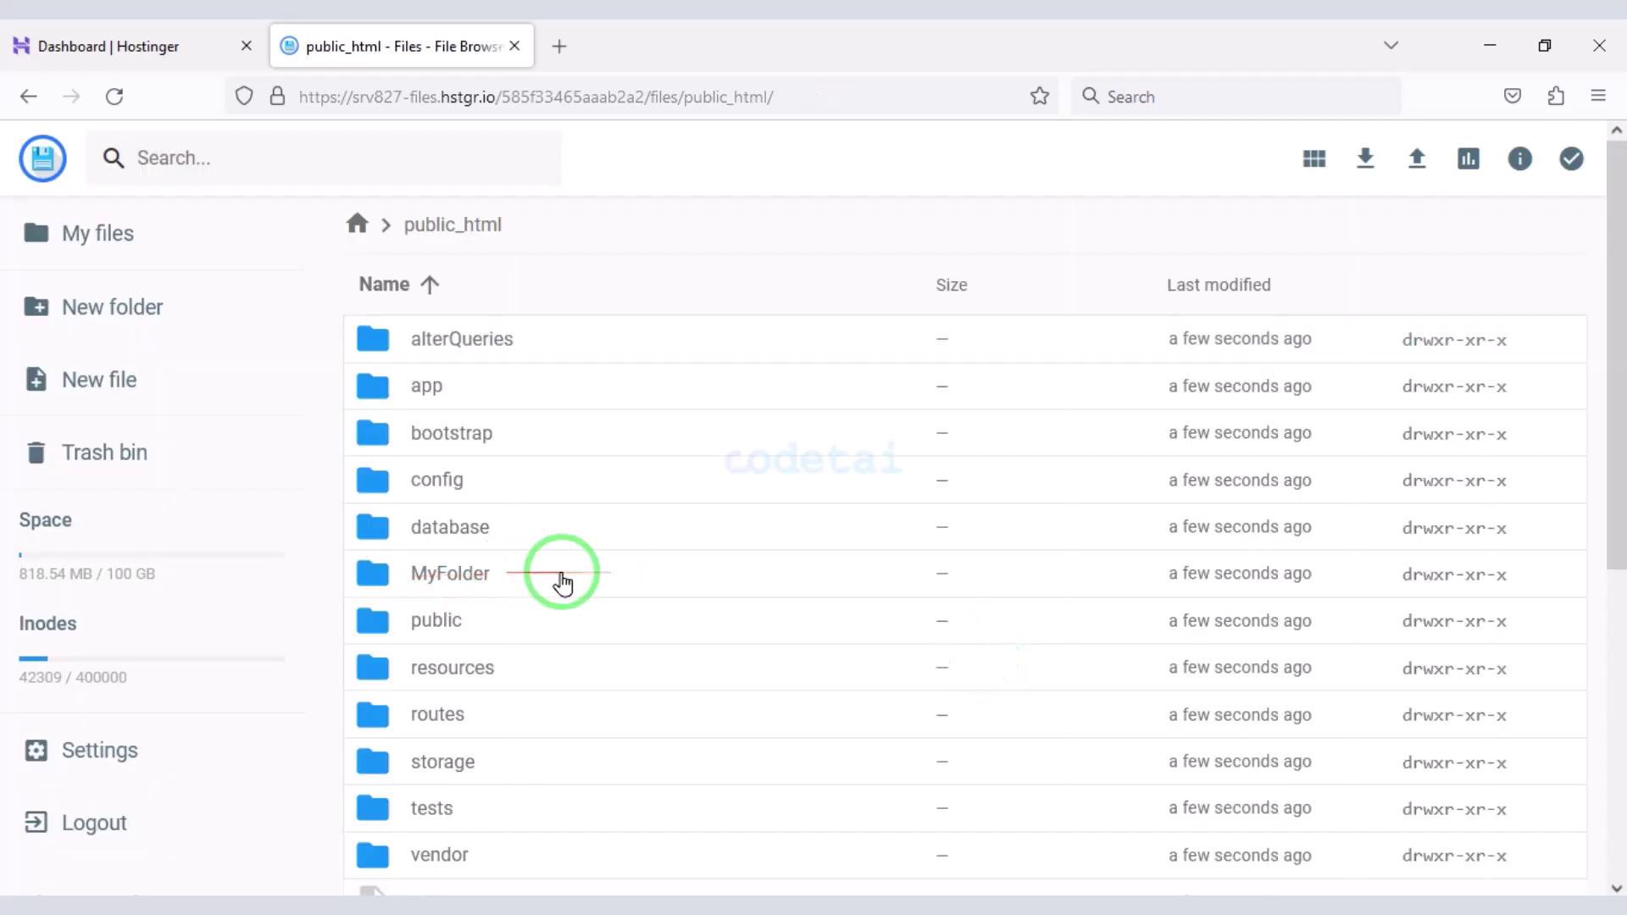
pyautogui.click(562, 576)
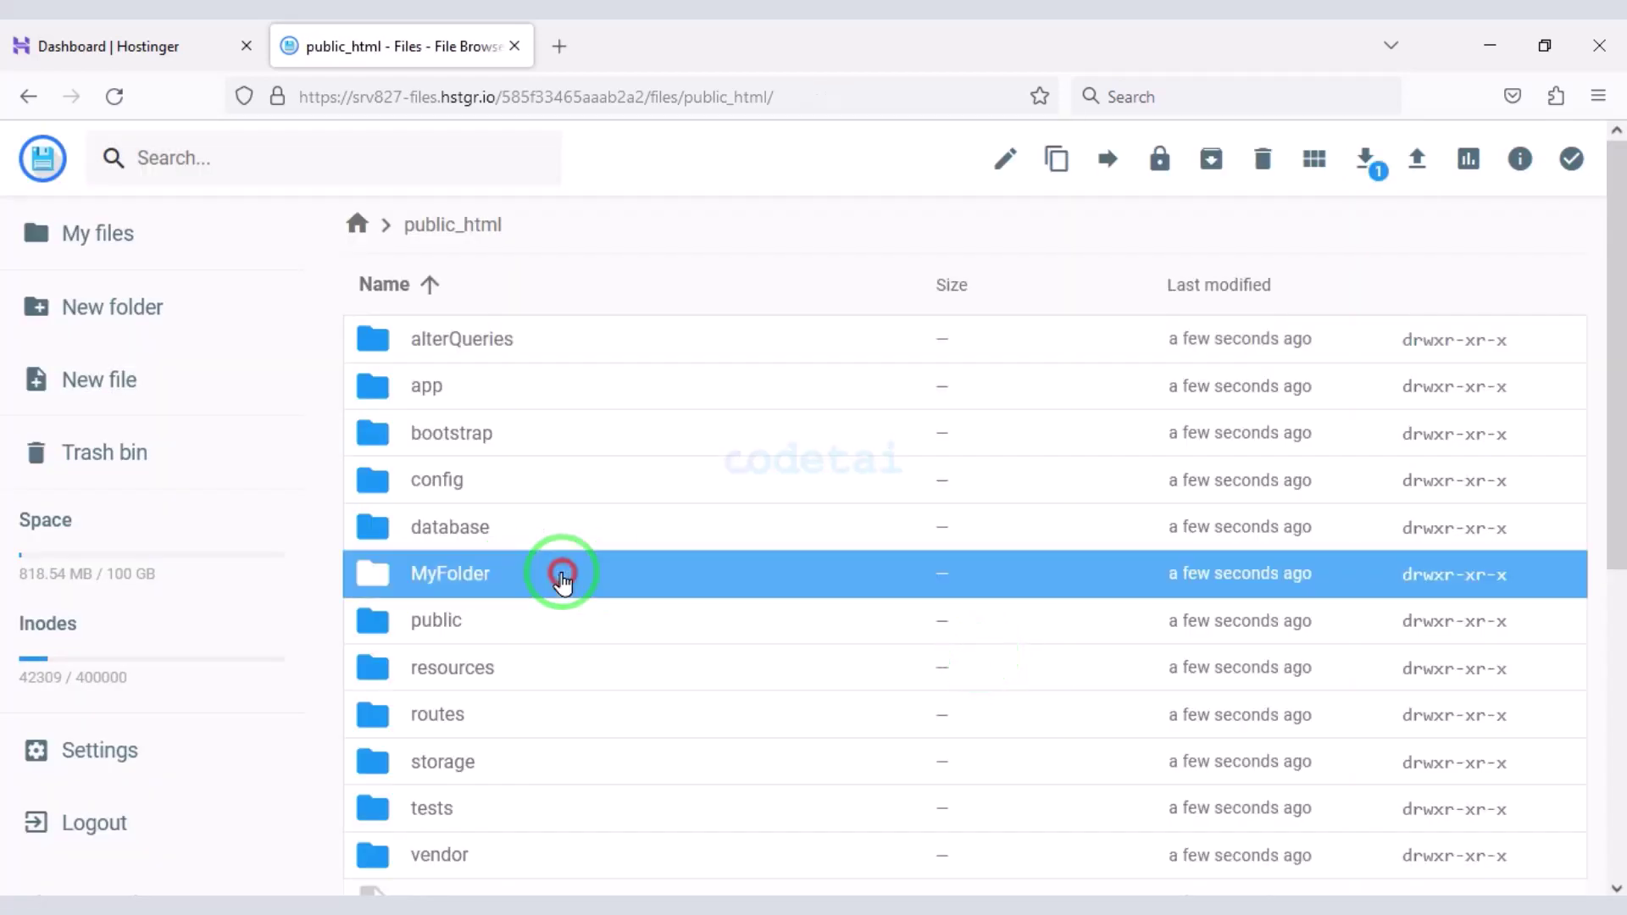
pyautogui.click(1262, 158)
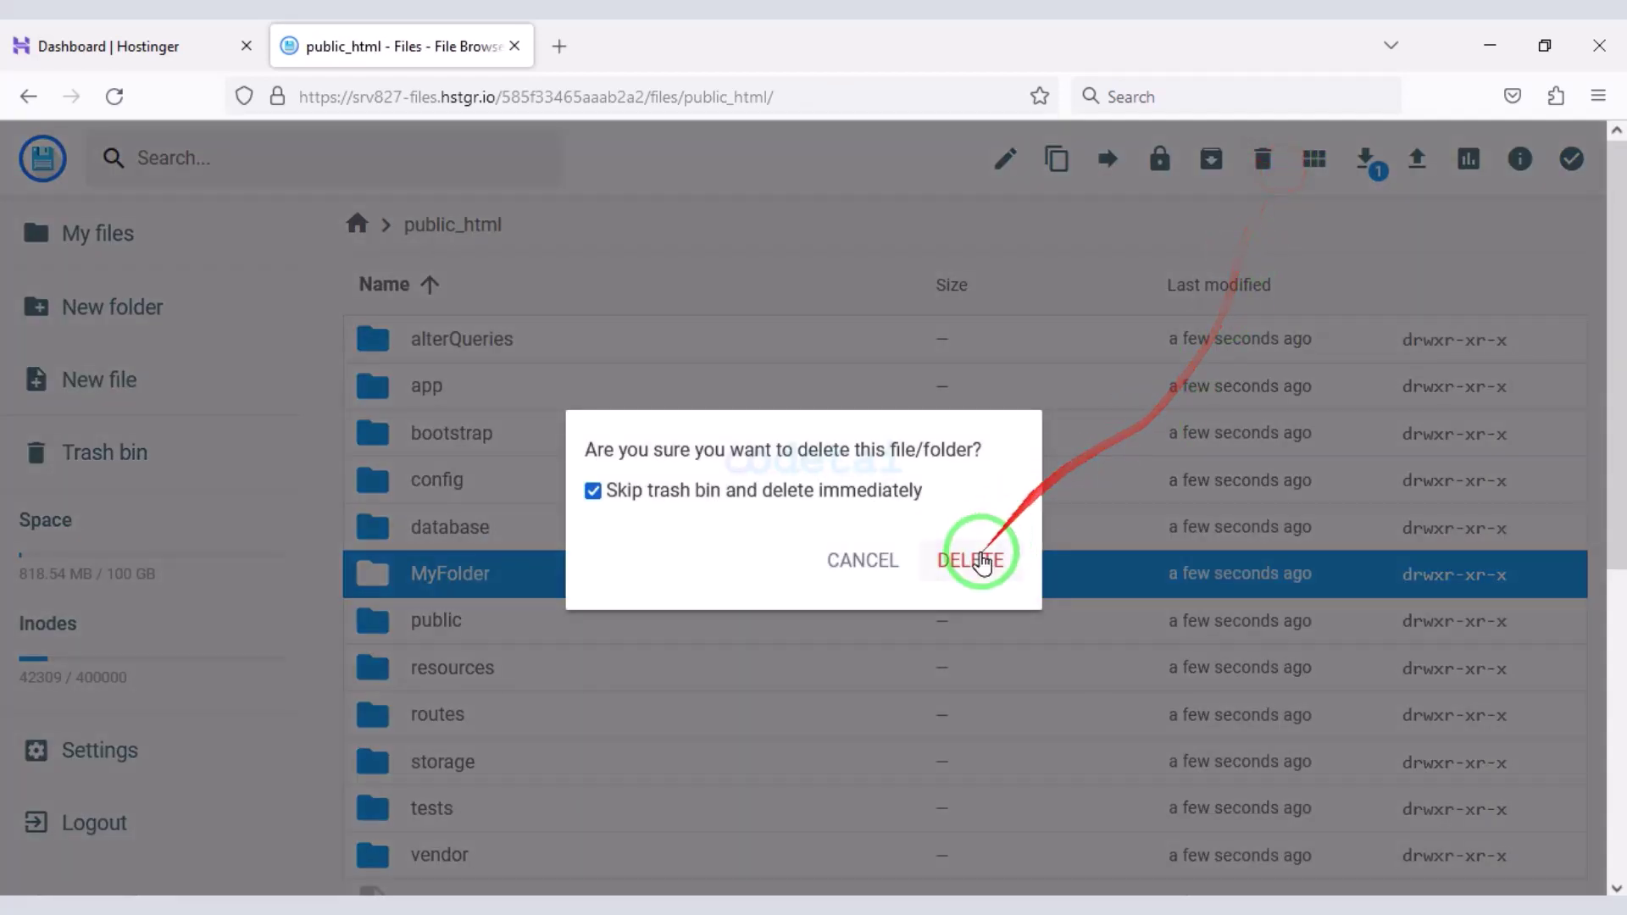
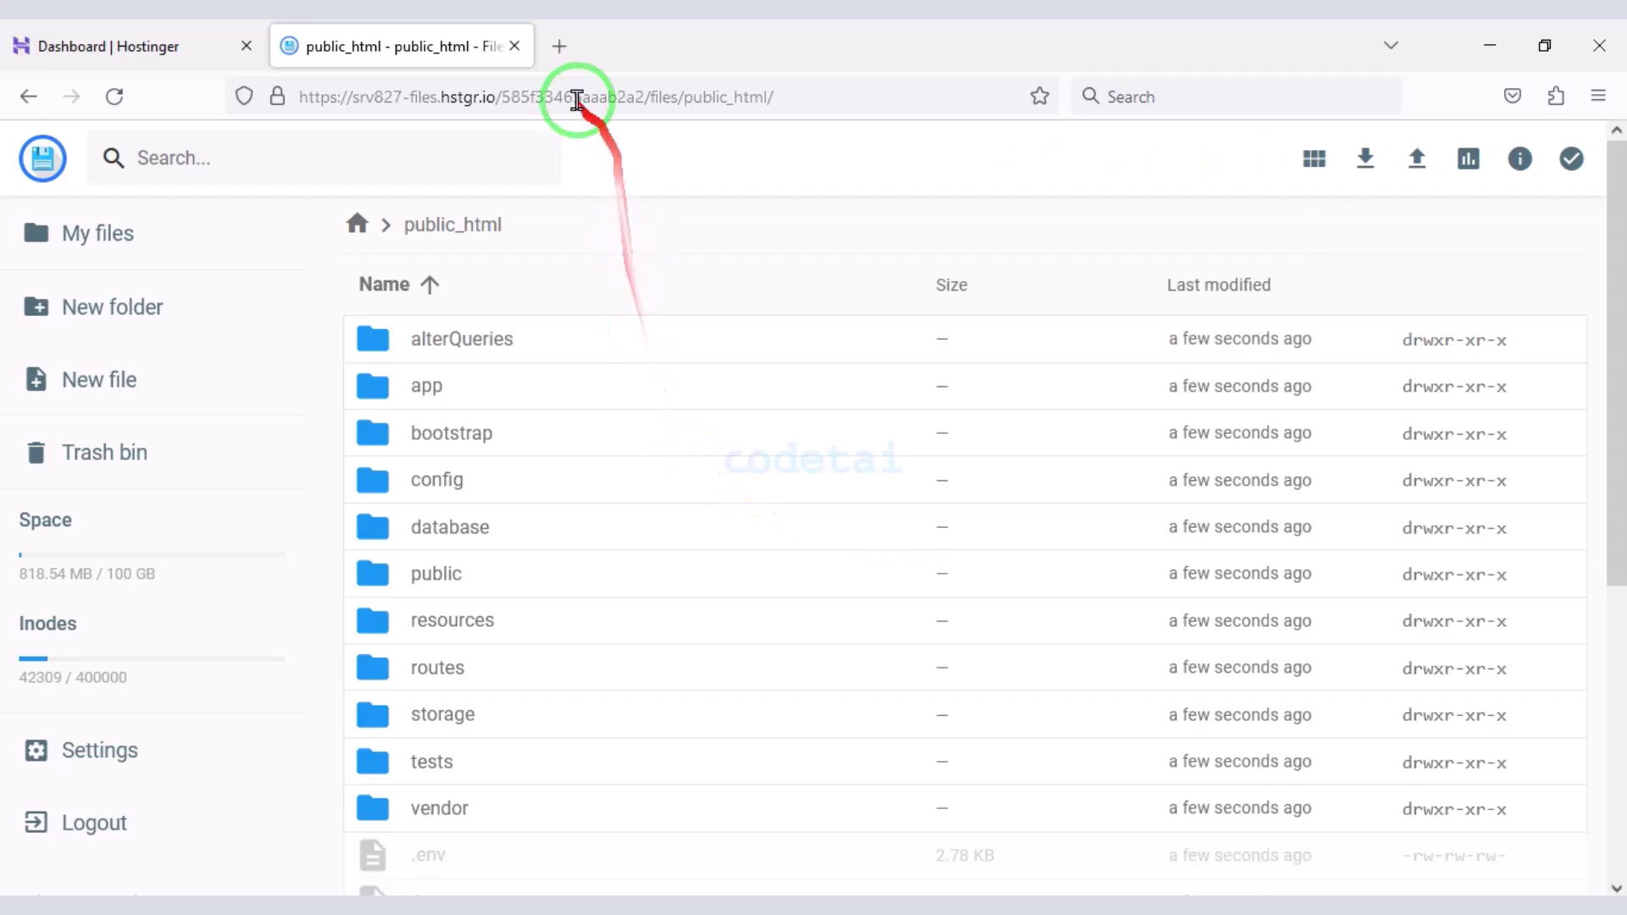
# - Load codetai.xyz in a new tab up to the installer's Database setup, then return to Hostinger
pyautogui.click(559, 46)
pyautogui.write('codetai.xyz')
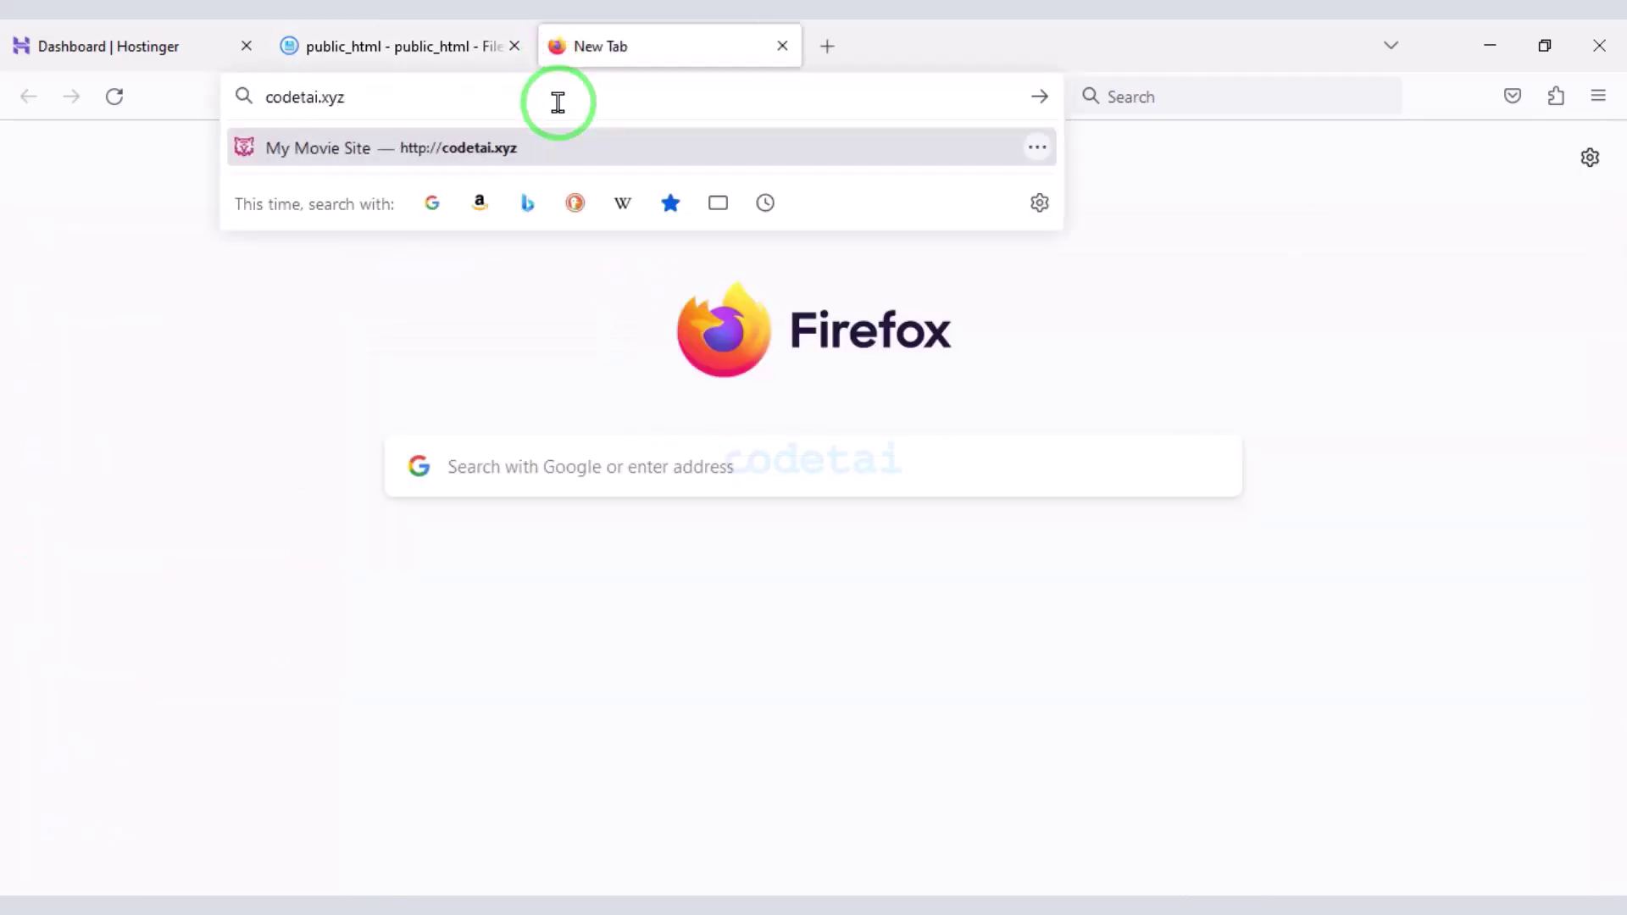
pyautogui.press('Return')
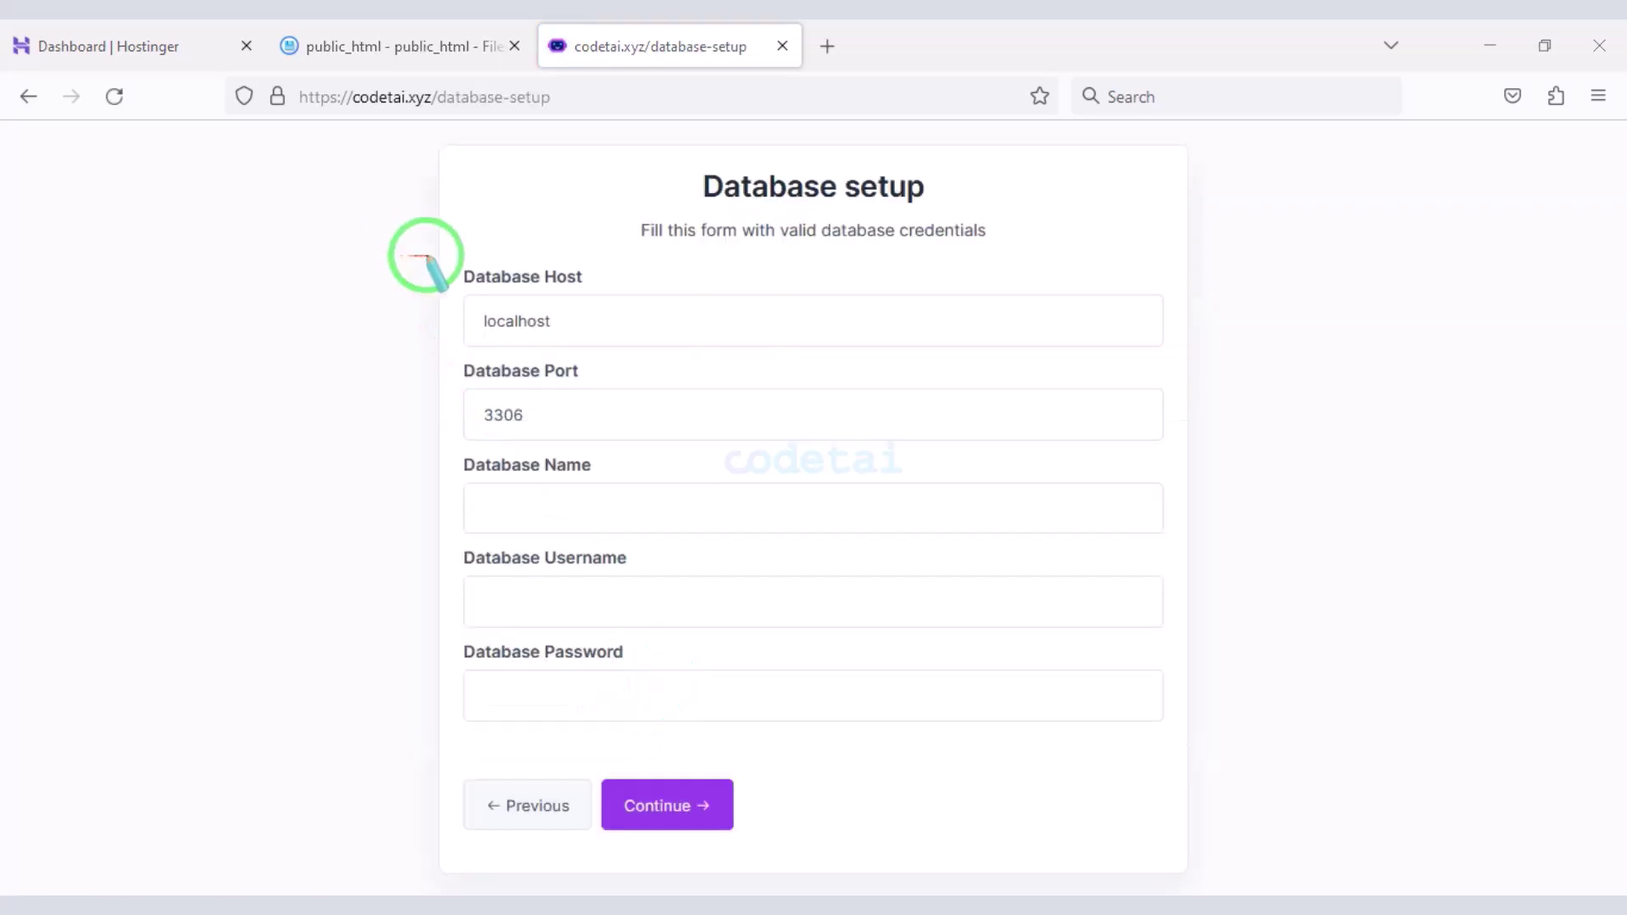
pyautogui.moveTo(427, 256)
pyautogui.mouseDown()
pyautogui.moveTo(1042, 771)
pyautogui.moveTo(1170, 749)
pyautogui.mouseUp()
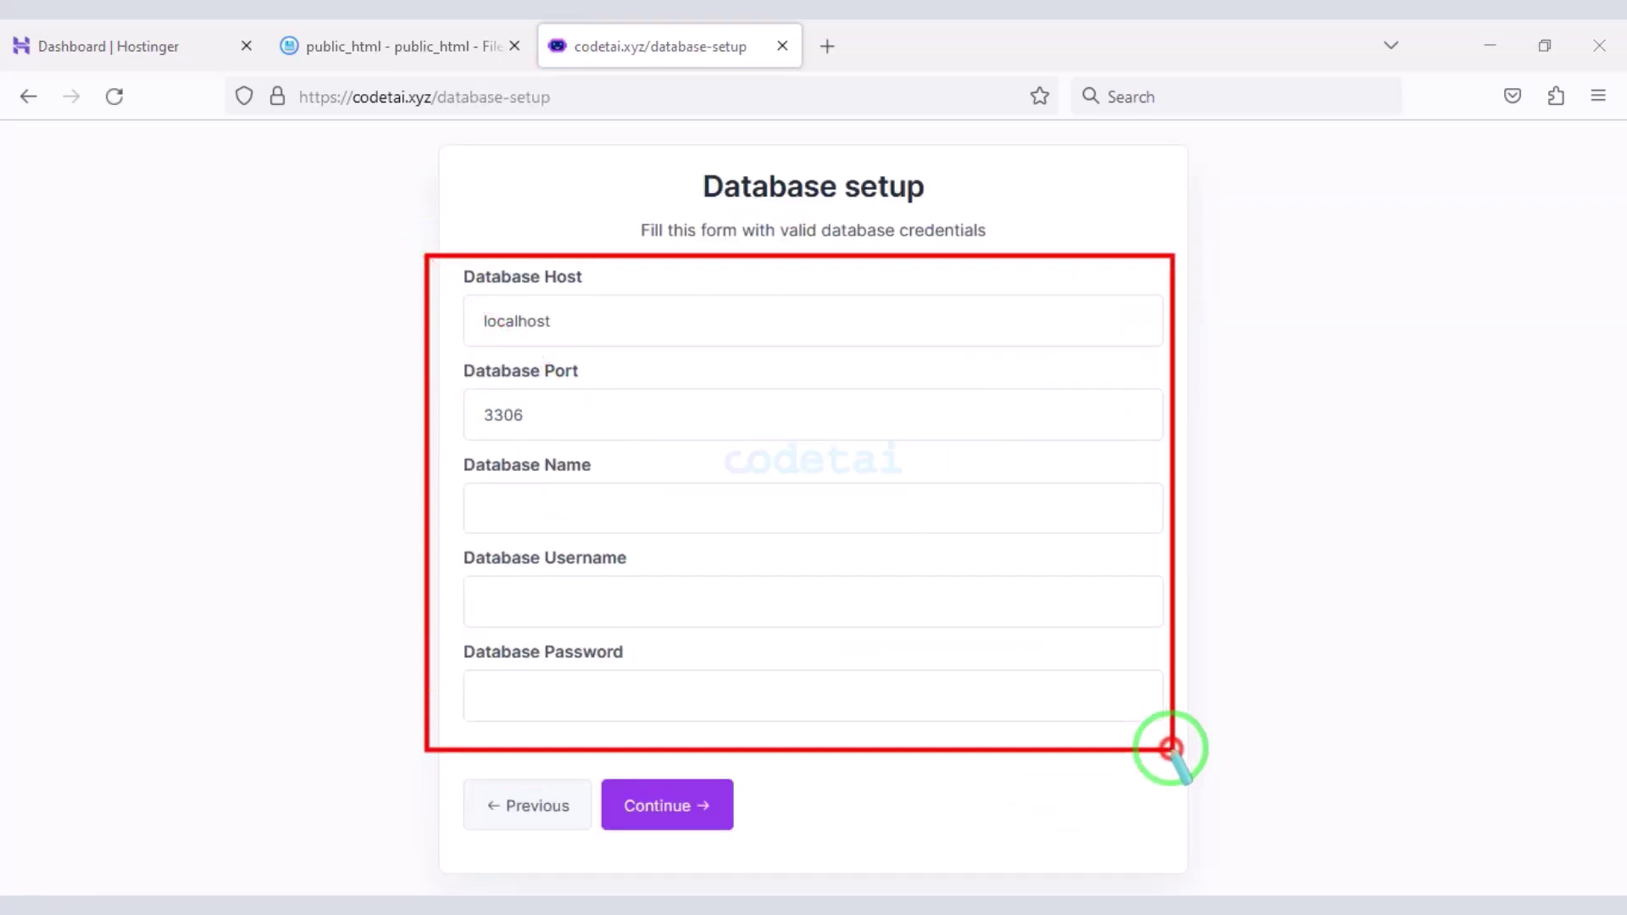
pyautogui.click(232, 38)
pyautogui.scroll(2, 610, 599)
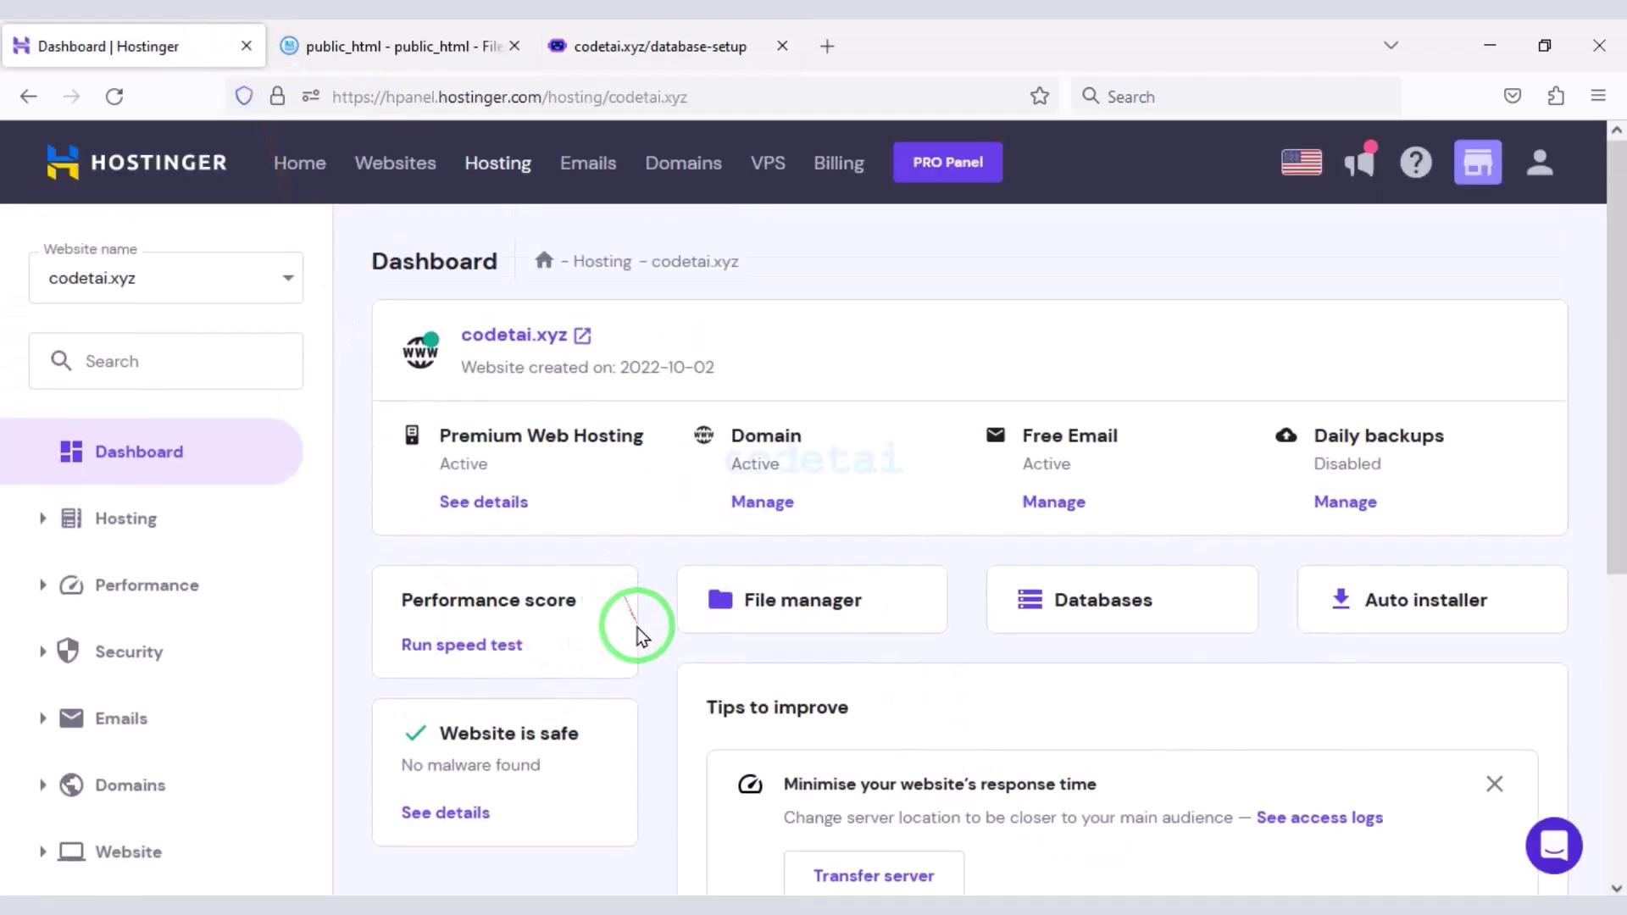
# - In hPanel MySQL management, enter the database username and generate and copy a random password
pyautogui.scroll(-2, 637, 636)
pyautogui.click(1147, 494)
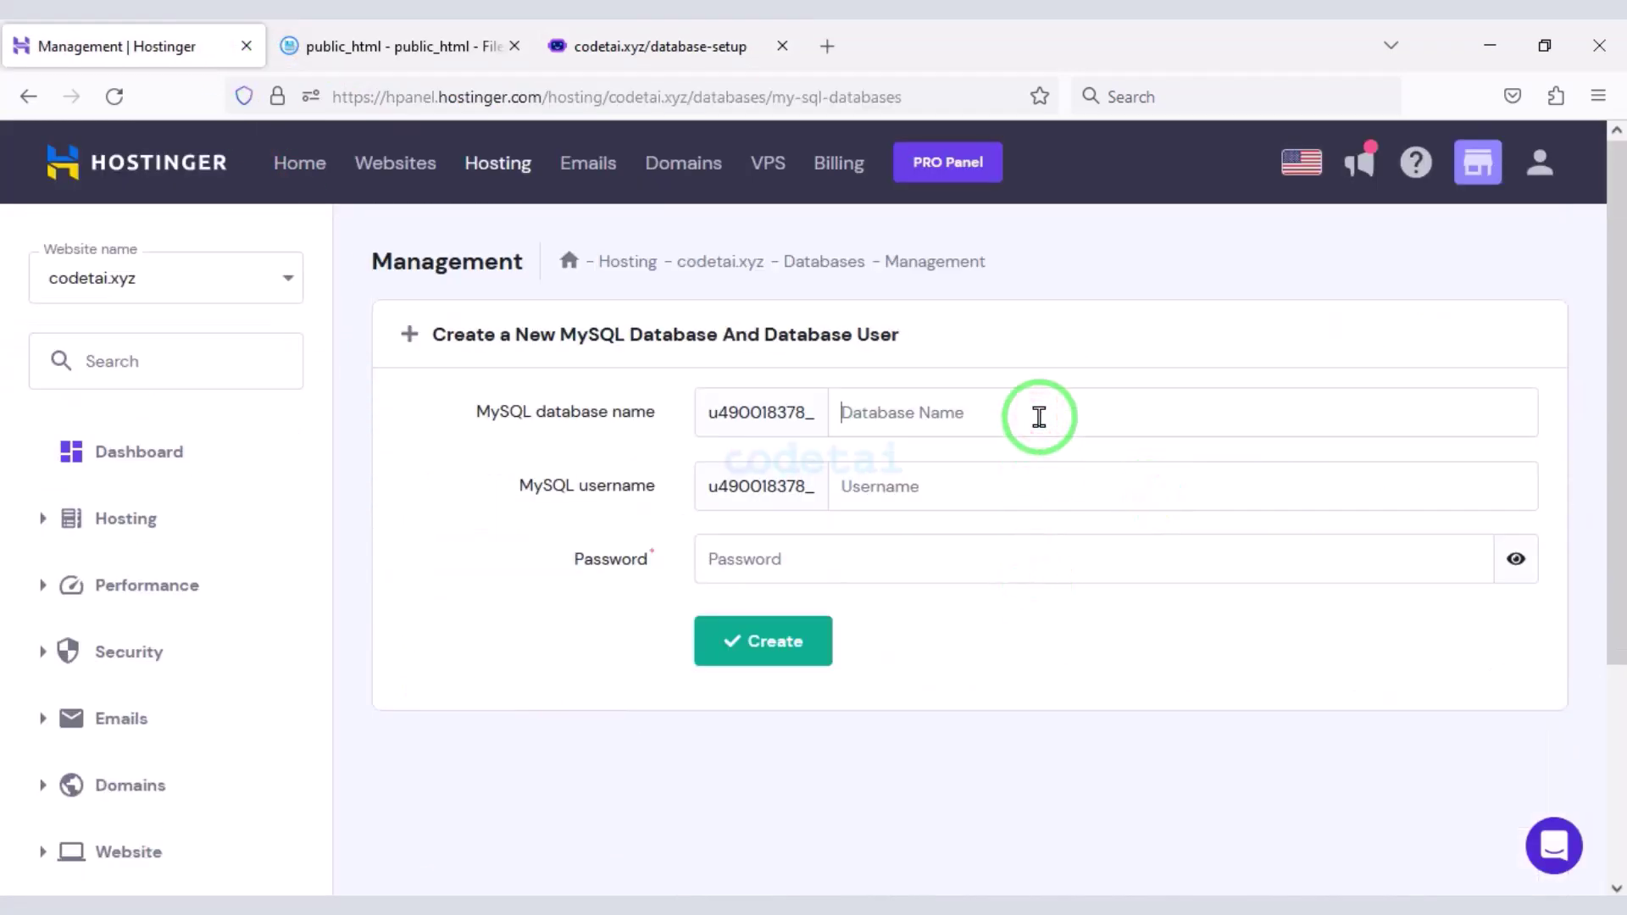
pyautogui.click(1020, 485)
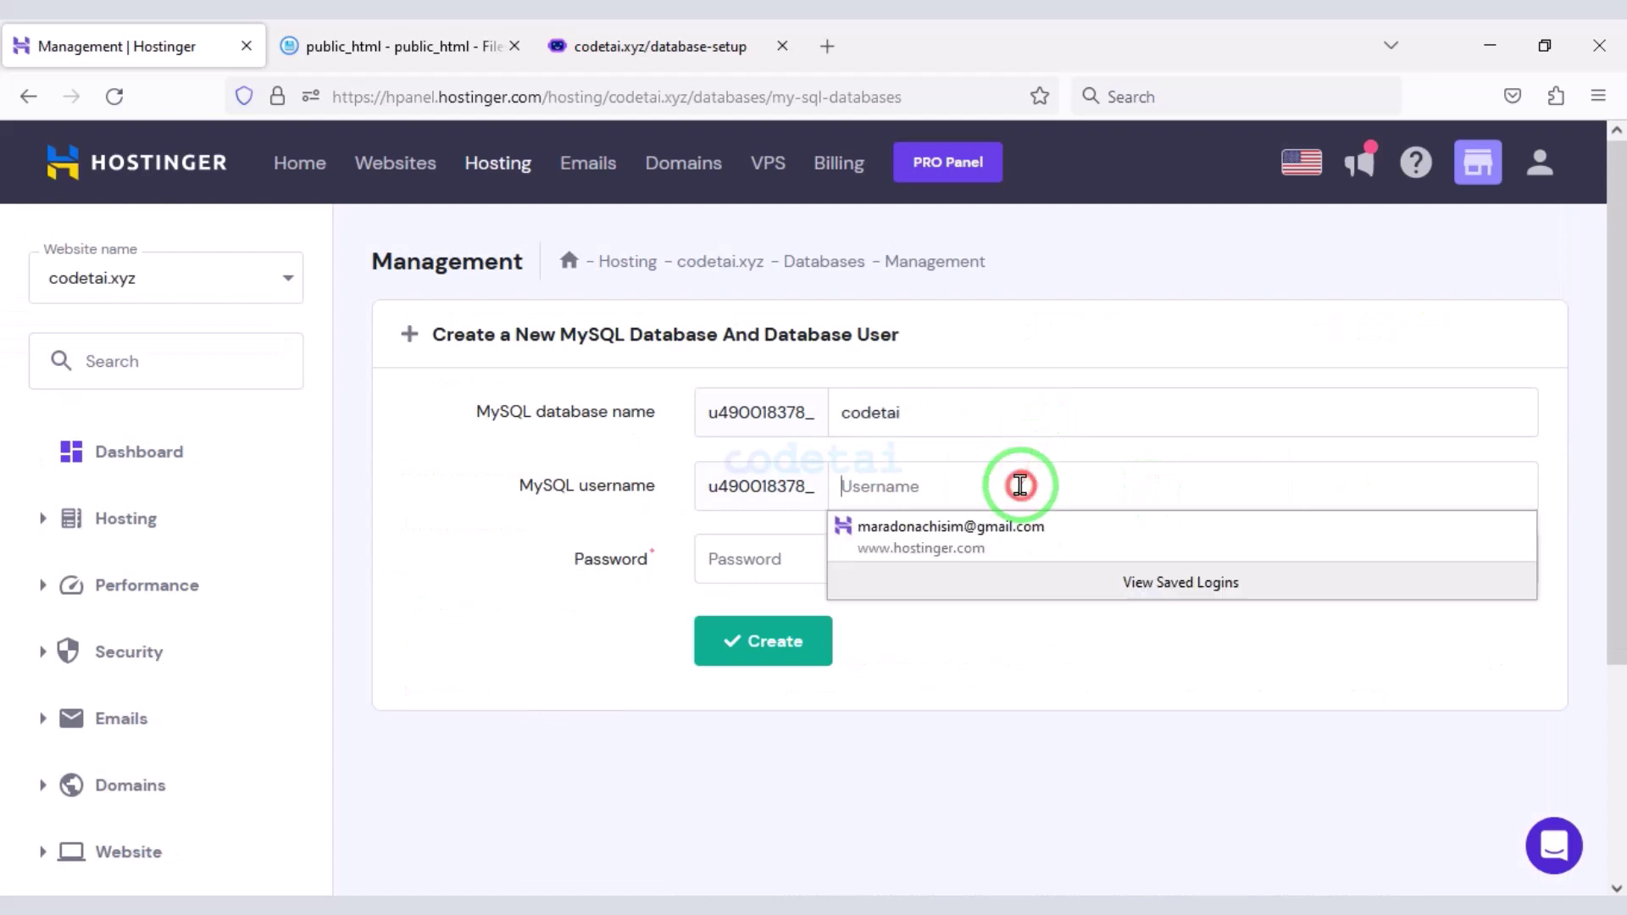
pyautogui.write('usercodetai')
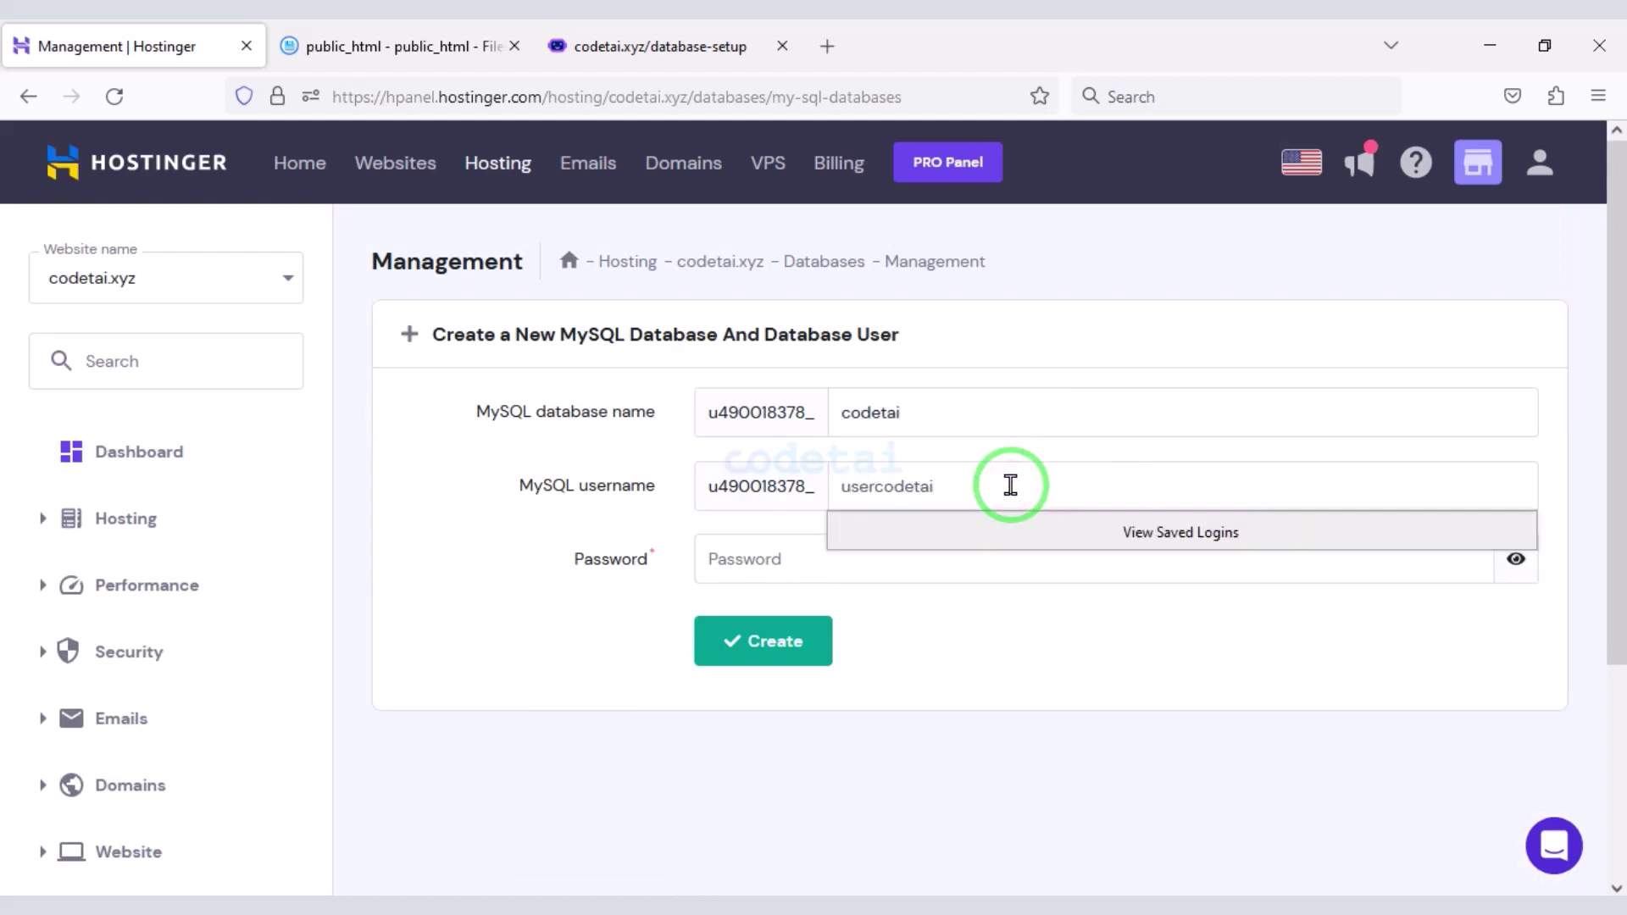
pyautogui.click(1355, 560)
pyautogui.click(1459, 559)
pyautogui.moveTo(1042, 573); pyautogui.dragTo(563, 560)
pyautogui.rightClick(738, 559)
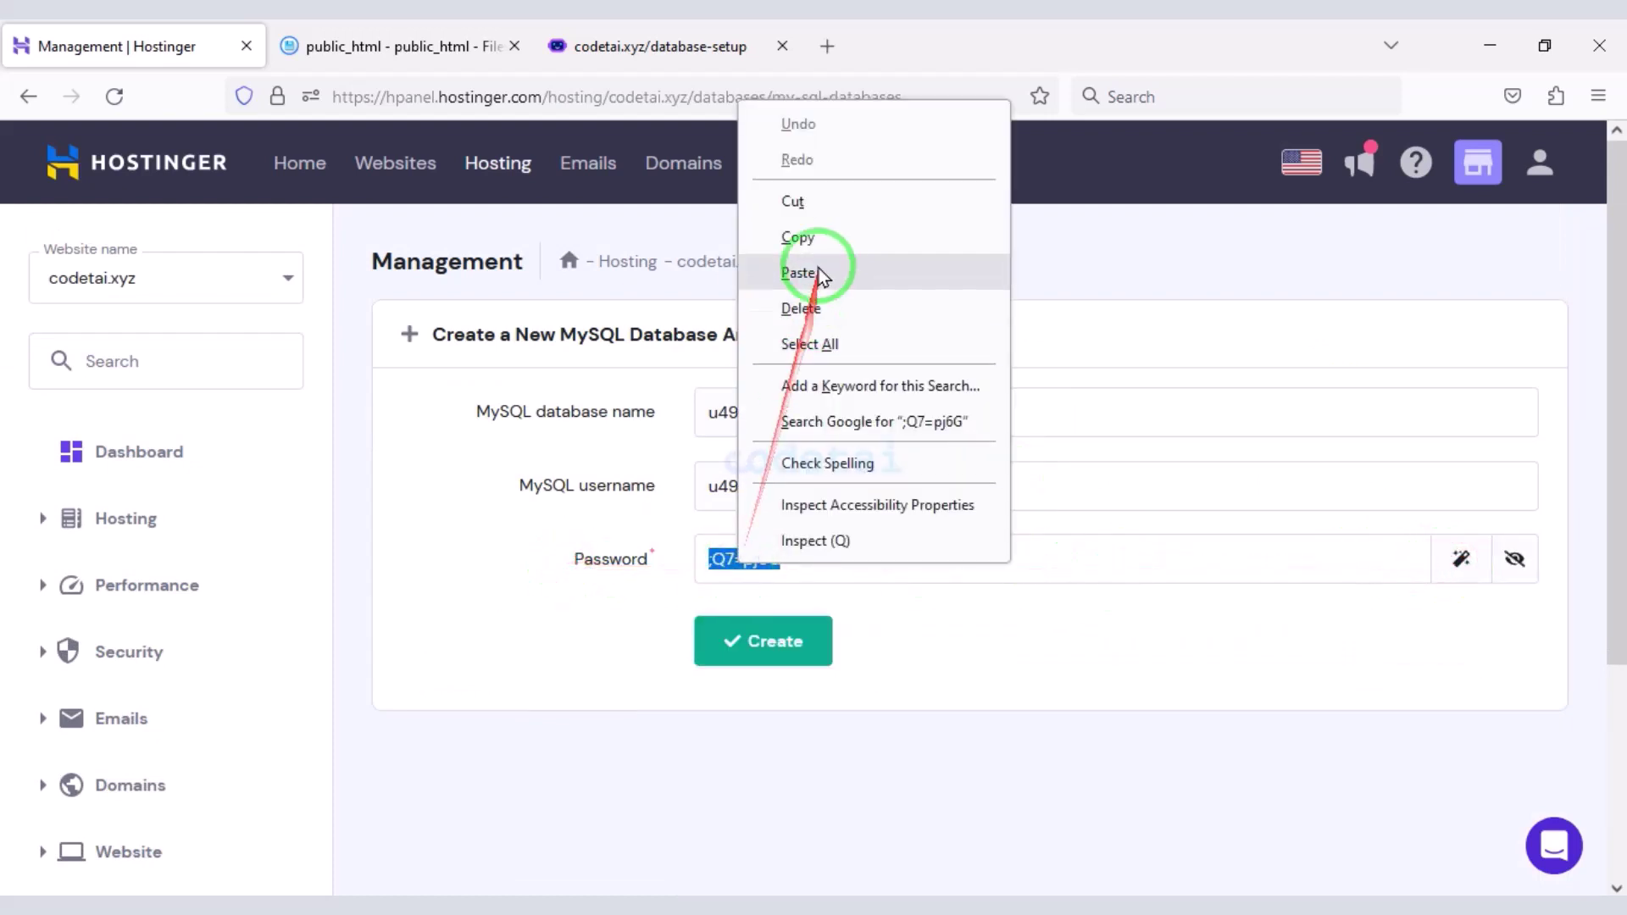
pyautogui.click(816, 241)
# - Paste the generated password into the installer's Database Password field
pyautogui.click(559, 46)
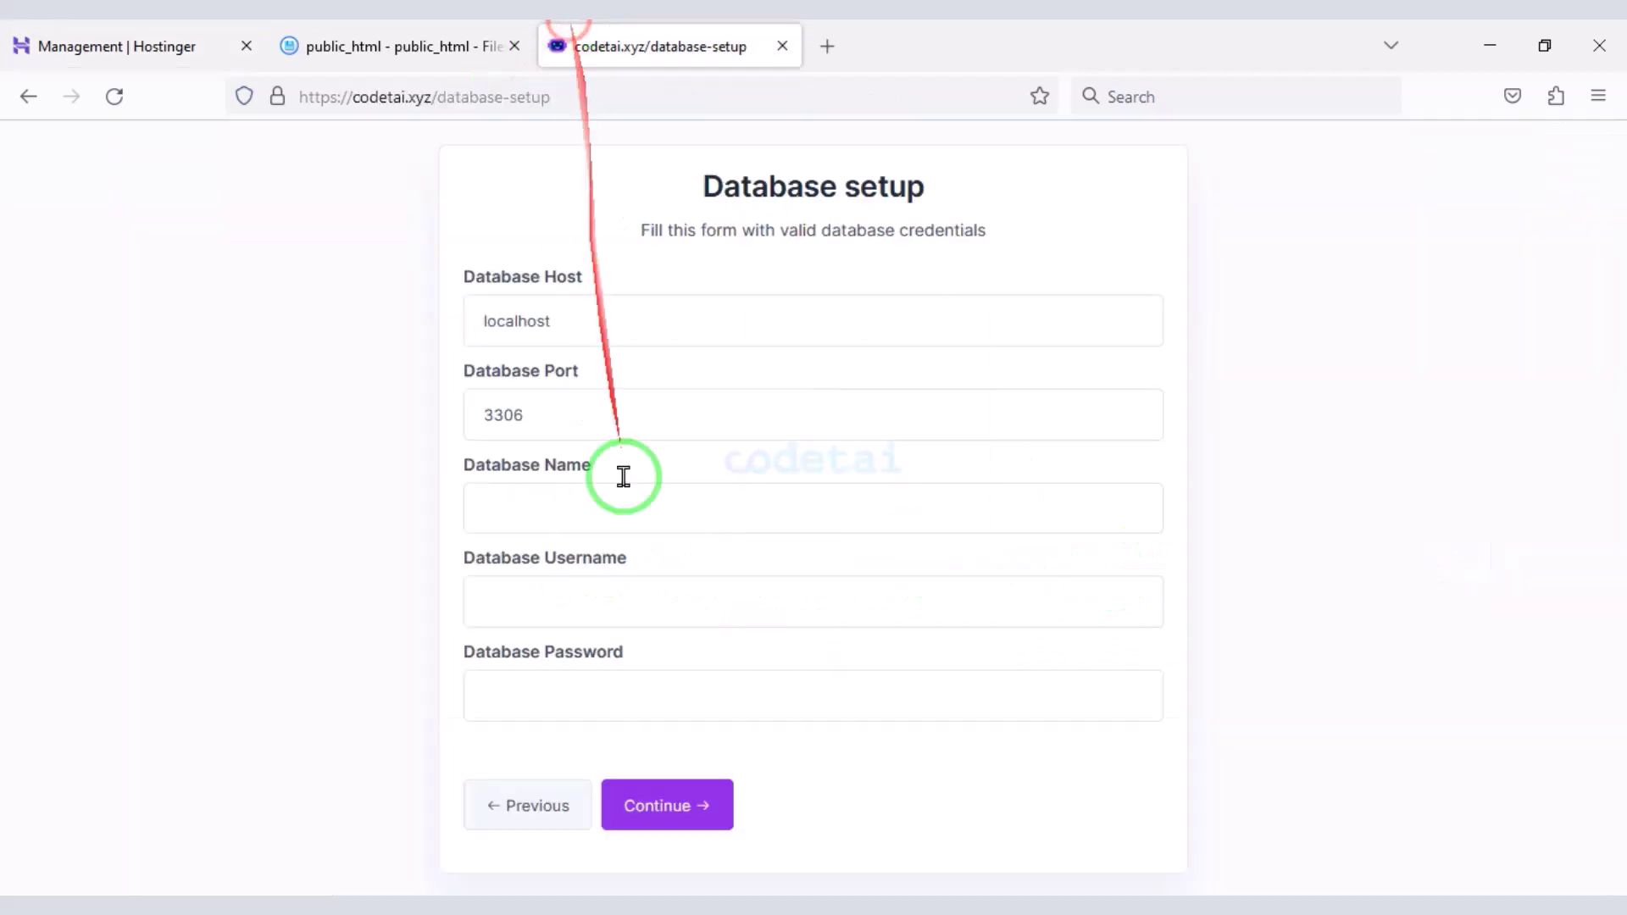
pyautogui.click(614, 653)
pyautogui.rightClick(609, 681)
pyautogui.click(458, 465)
# - Create the codetai database and user, then paste the database name into the installer
pyautogui.click(94, 46)
pyautogui.click(767, 653)
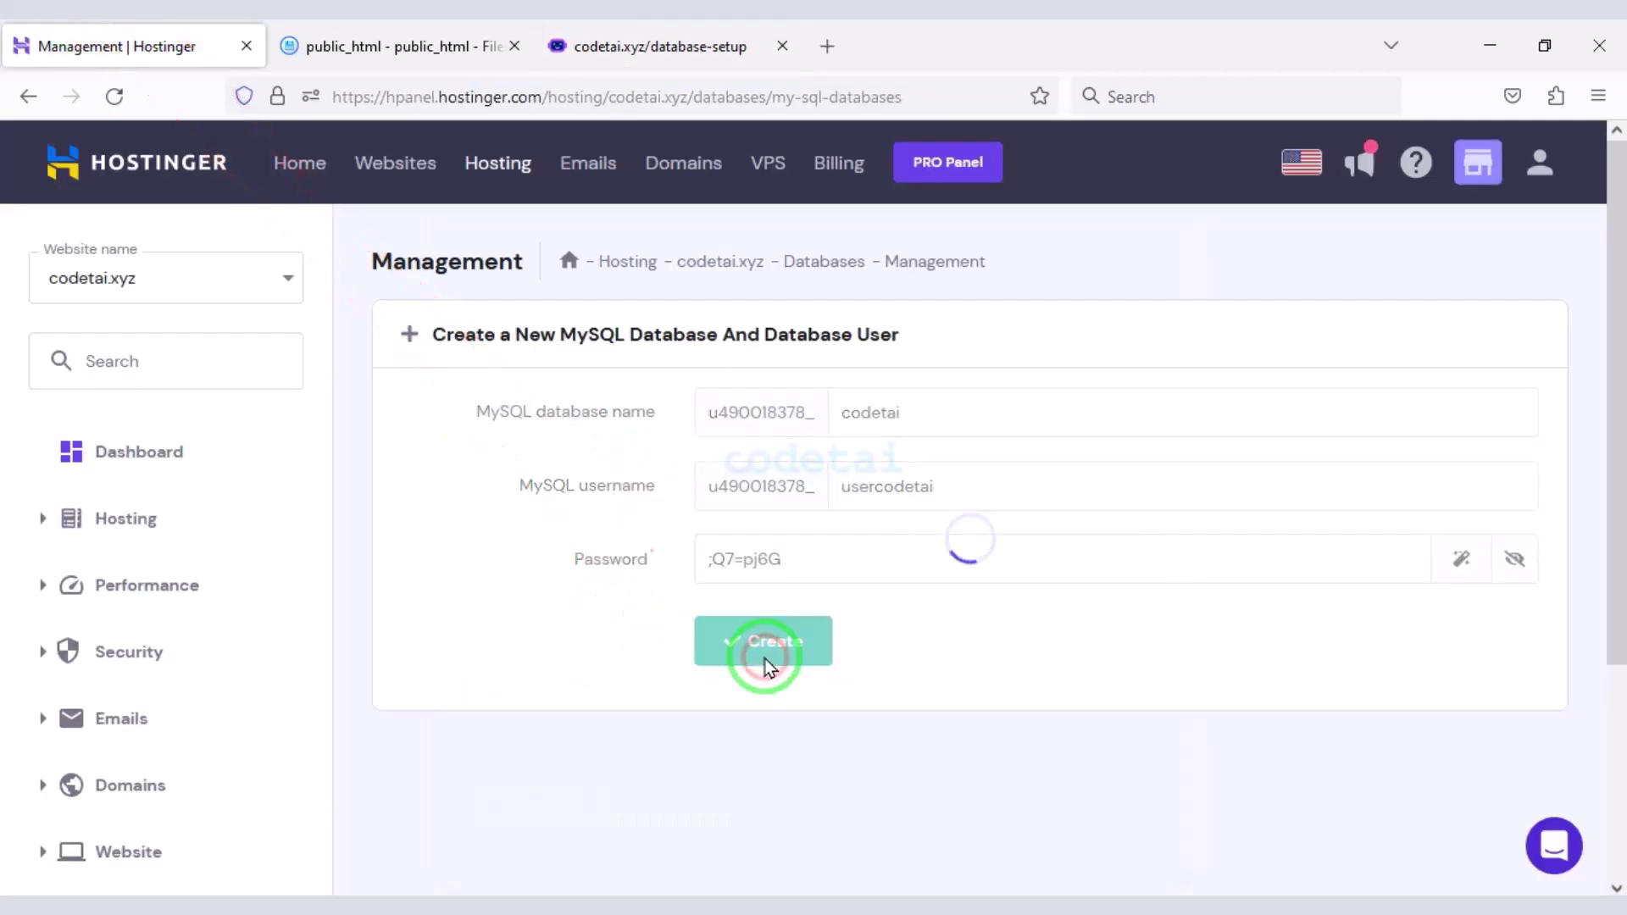
pyautogui.scroll(-3, 603, 659)
pyautogui.rightClick(426, 642)
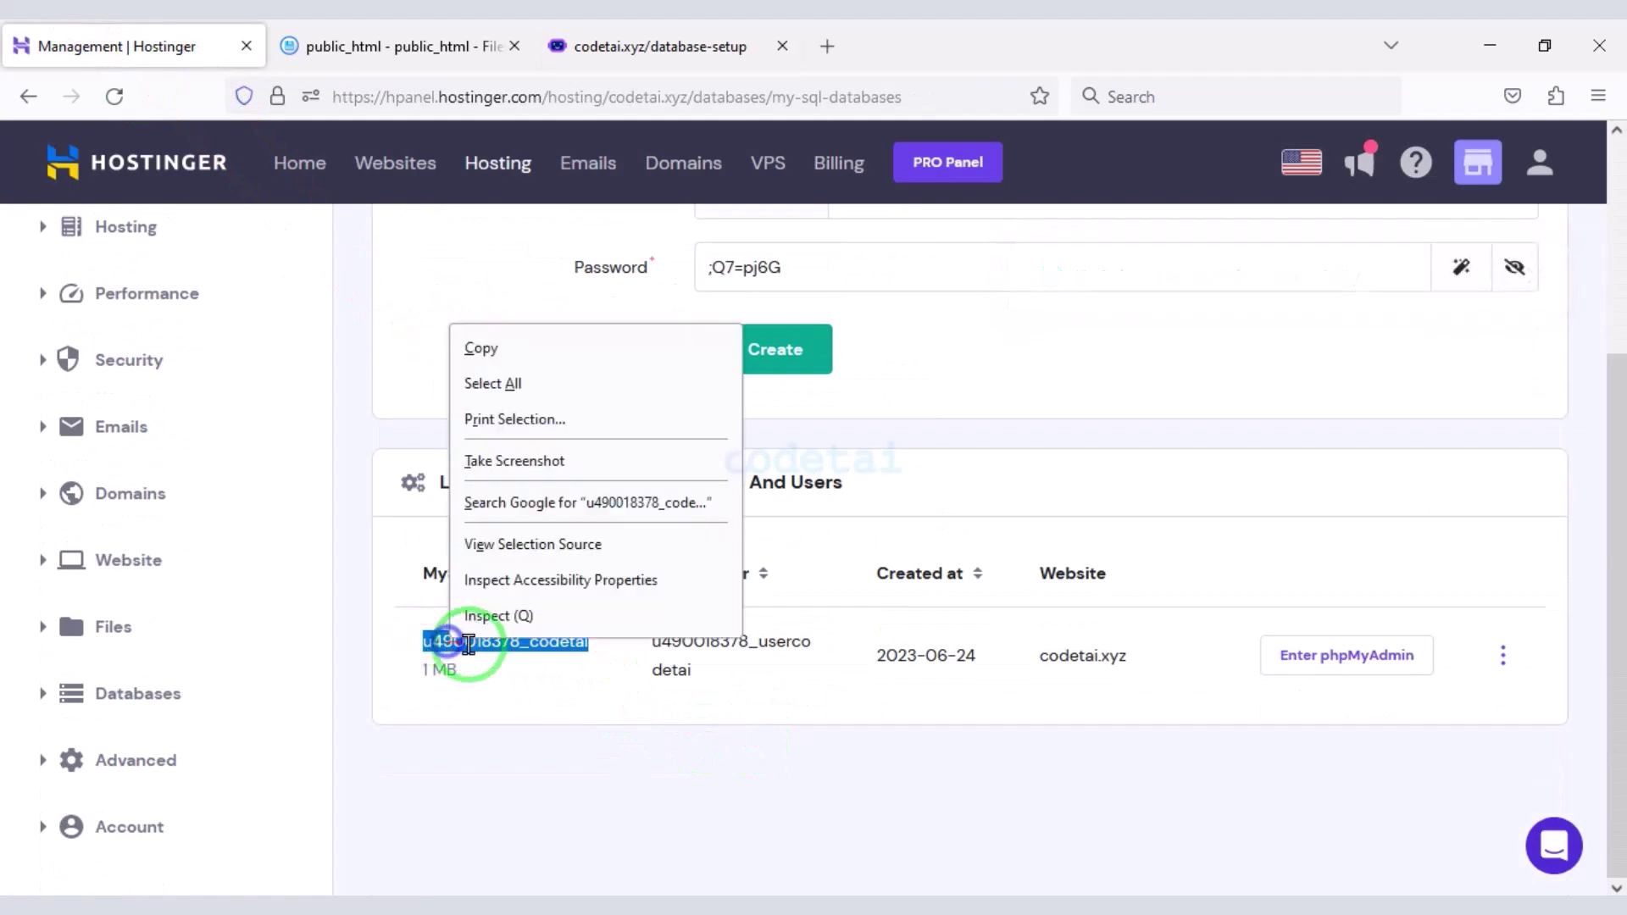
pyautogui.click(509, 349)
pyautogui.click(652, 46)
pyautogui.rightClick(633, 505)
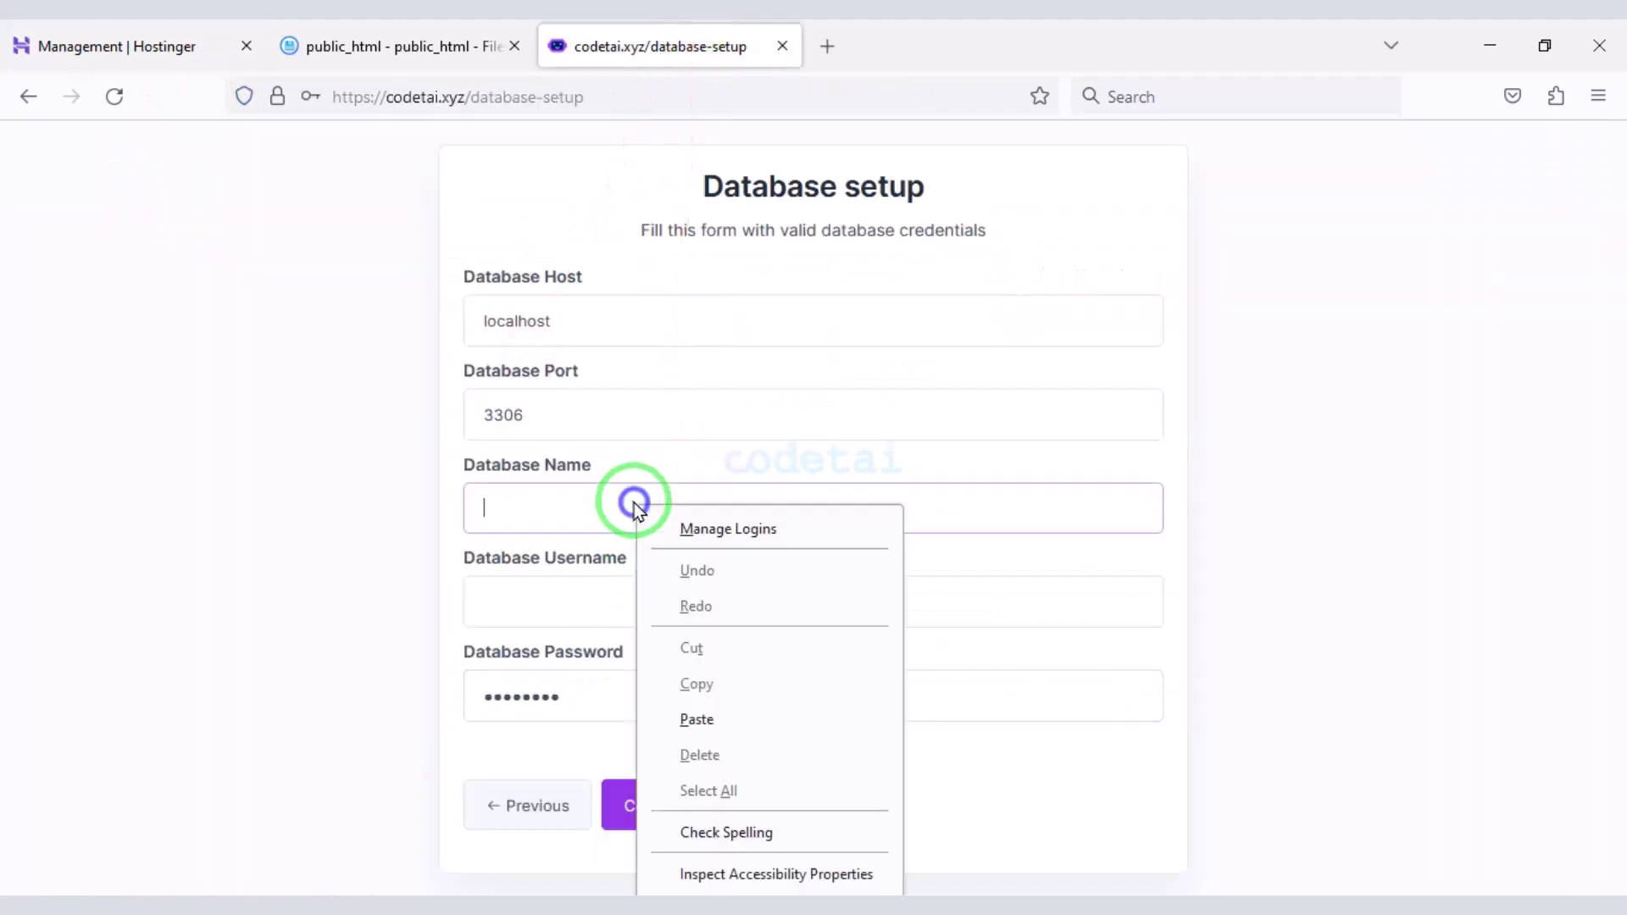
pyautogui.click(716, 719)
# - Copy the usercodetai user name into Database Username and submit the database credentials
pyautogui.click(170, 46)
pyautogui.moveTo(715, 718); pyautogui.dragTo(648, 657)
pyautogui.rightClick(648, 652)
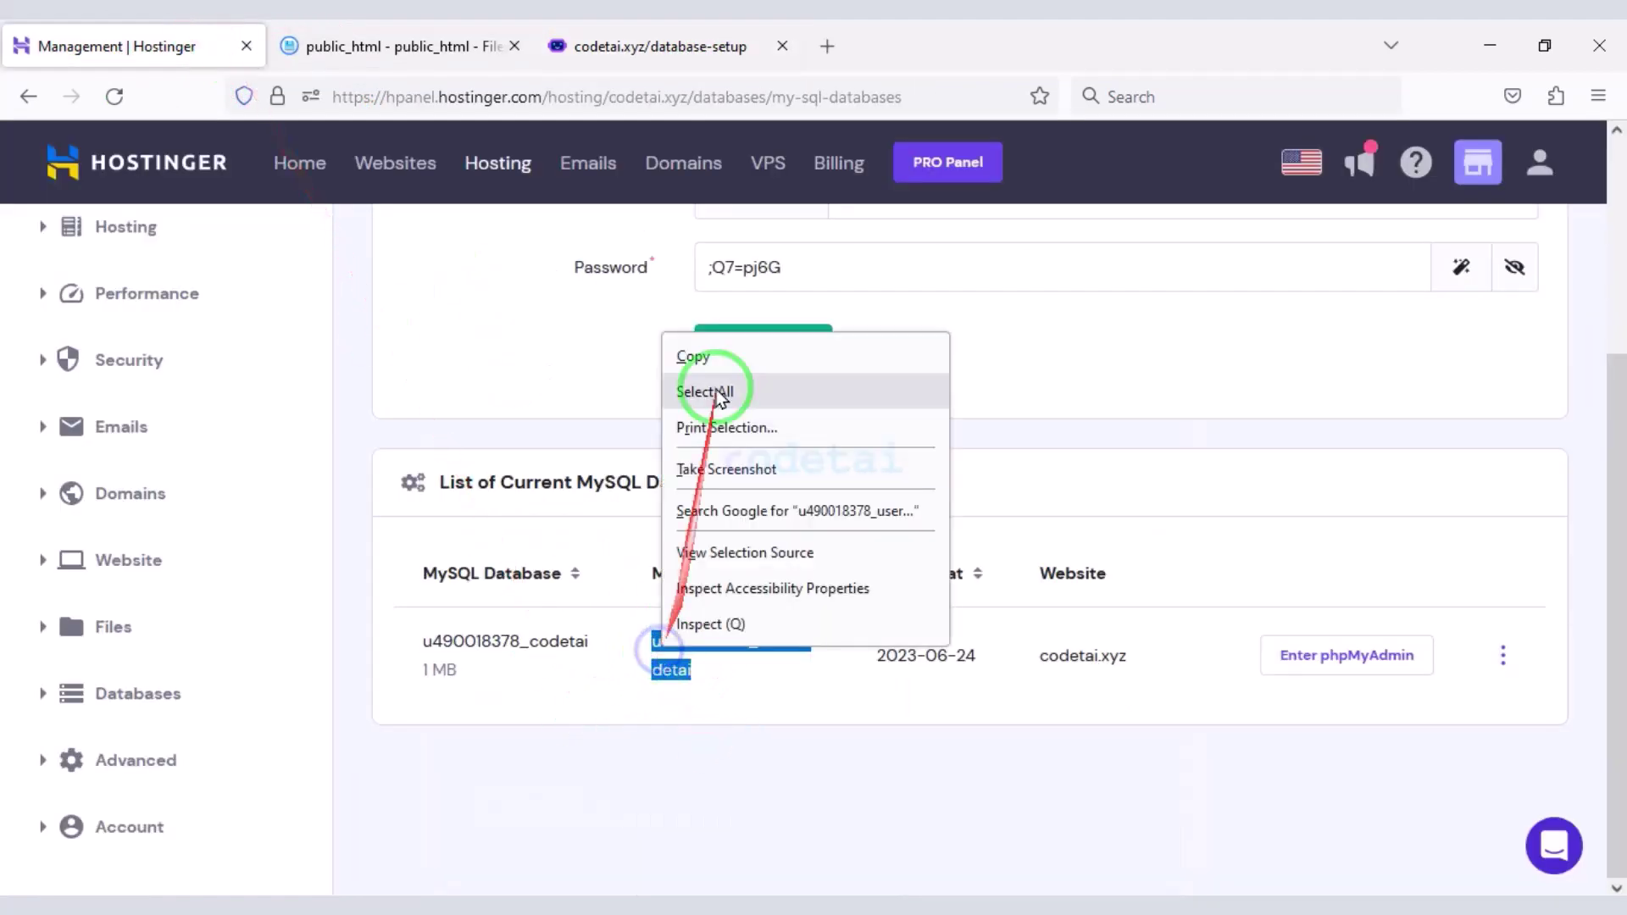
pyautogui.click(705, 356)
pyautogui.click(653, 45)
pyautogui.rightClick(598, 599)
pyautogui.click(646, 393)
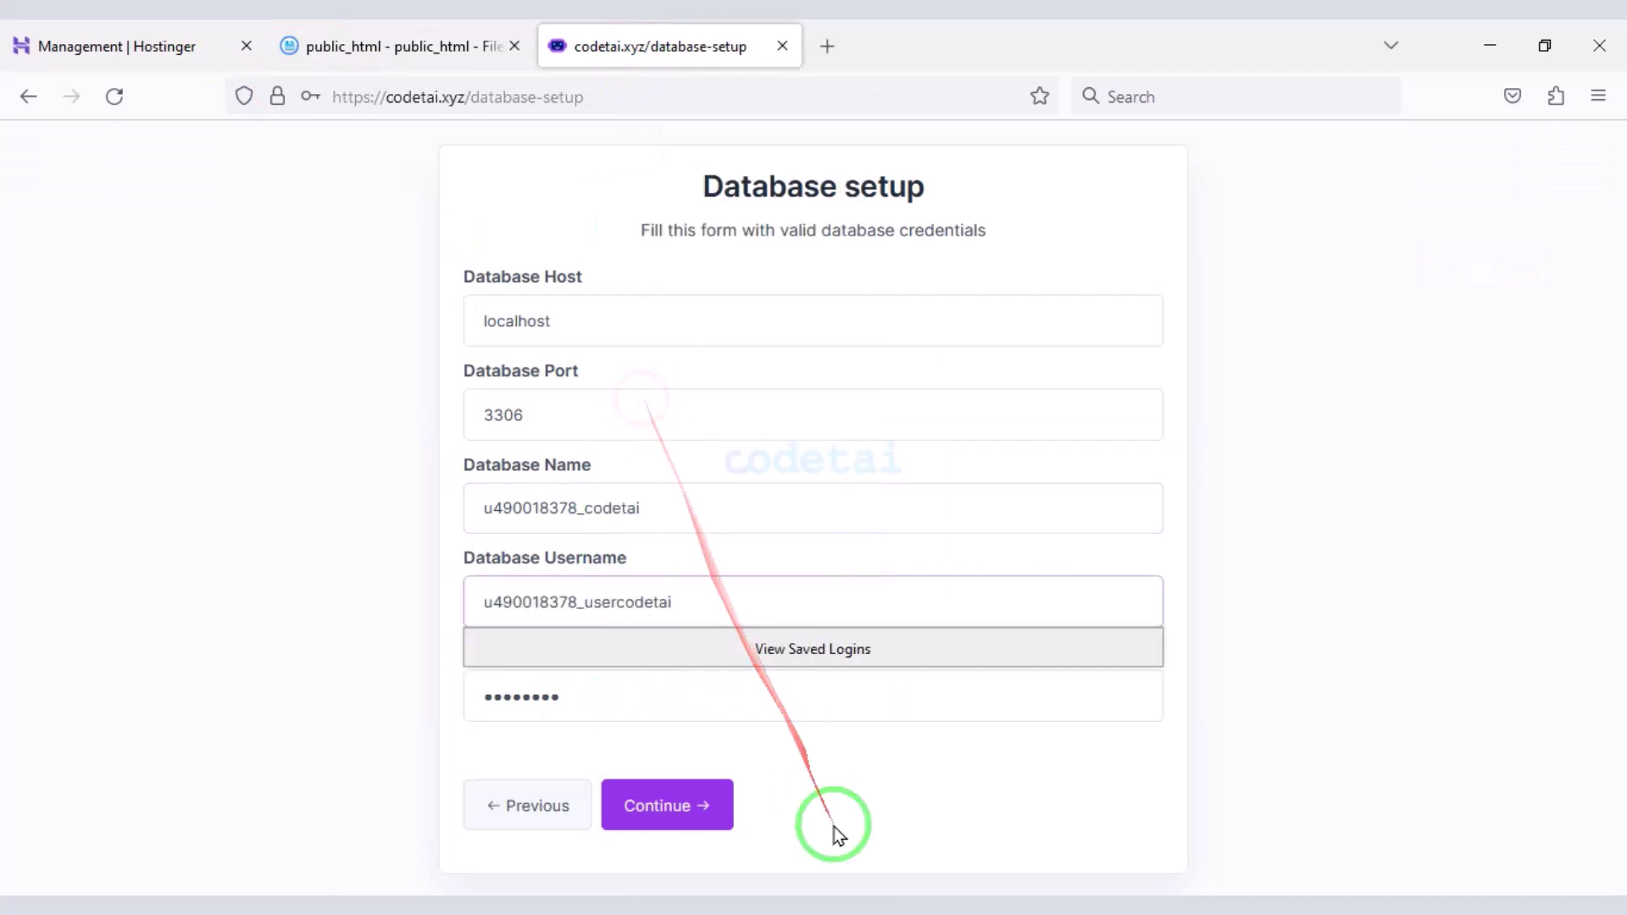
pyautogui.click(670, 809)
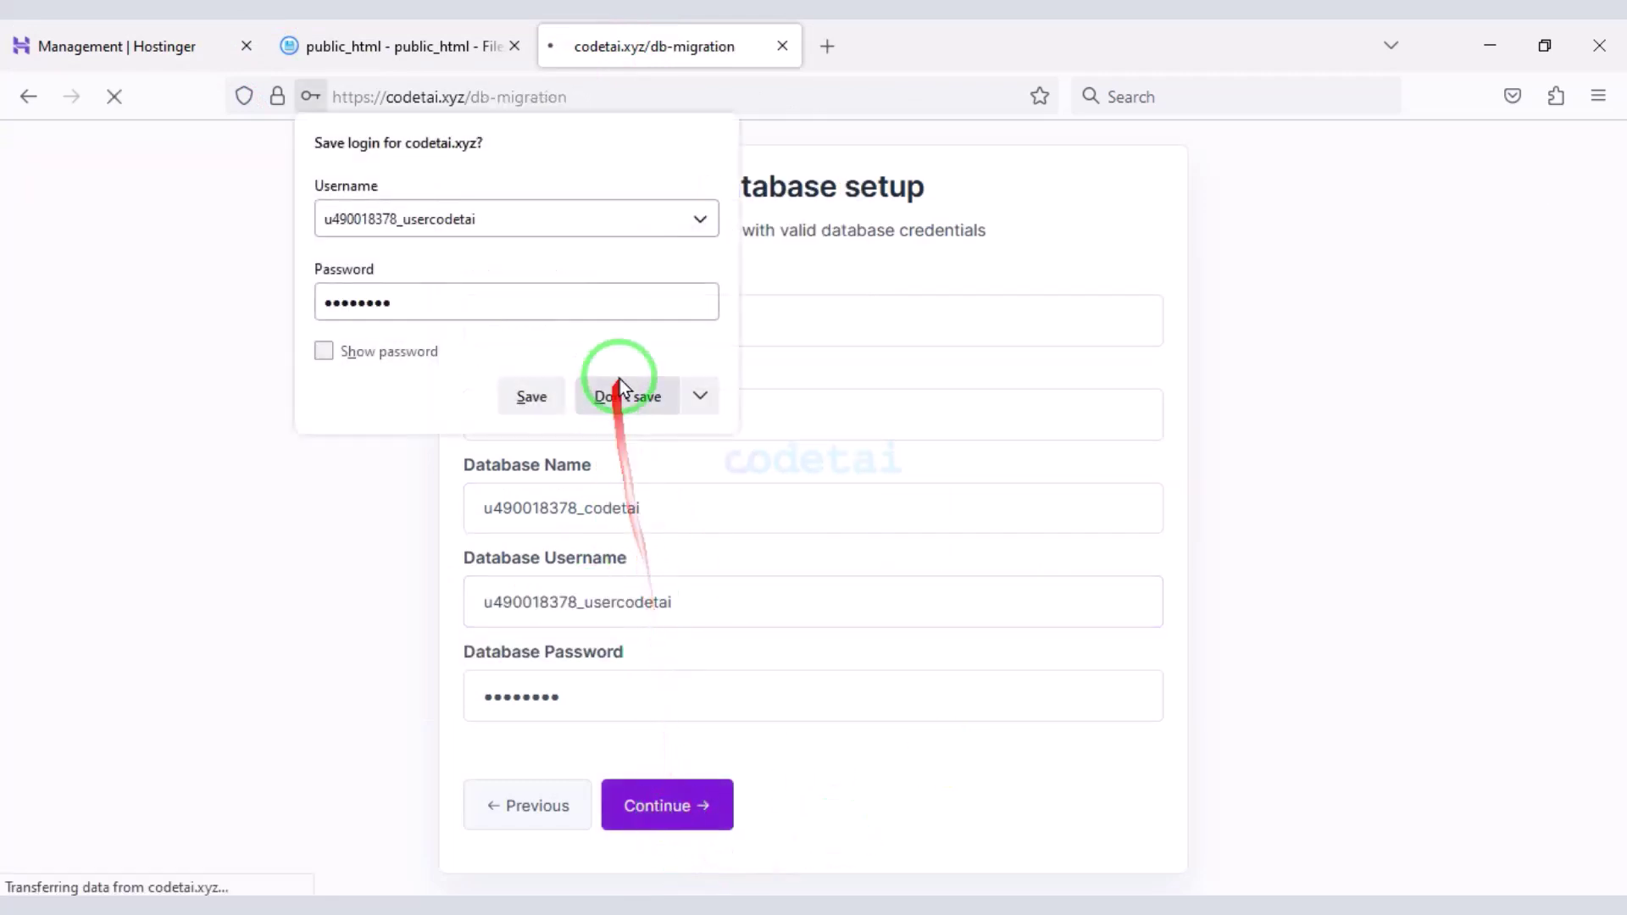
# - Run the database migration and submit the admin's name, e-mail address and password
pyautogui.click(623, 398)
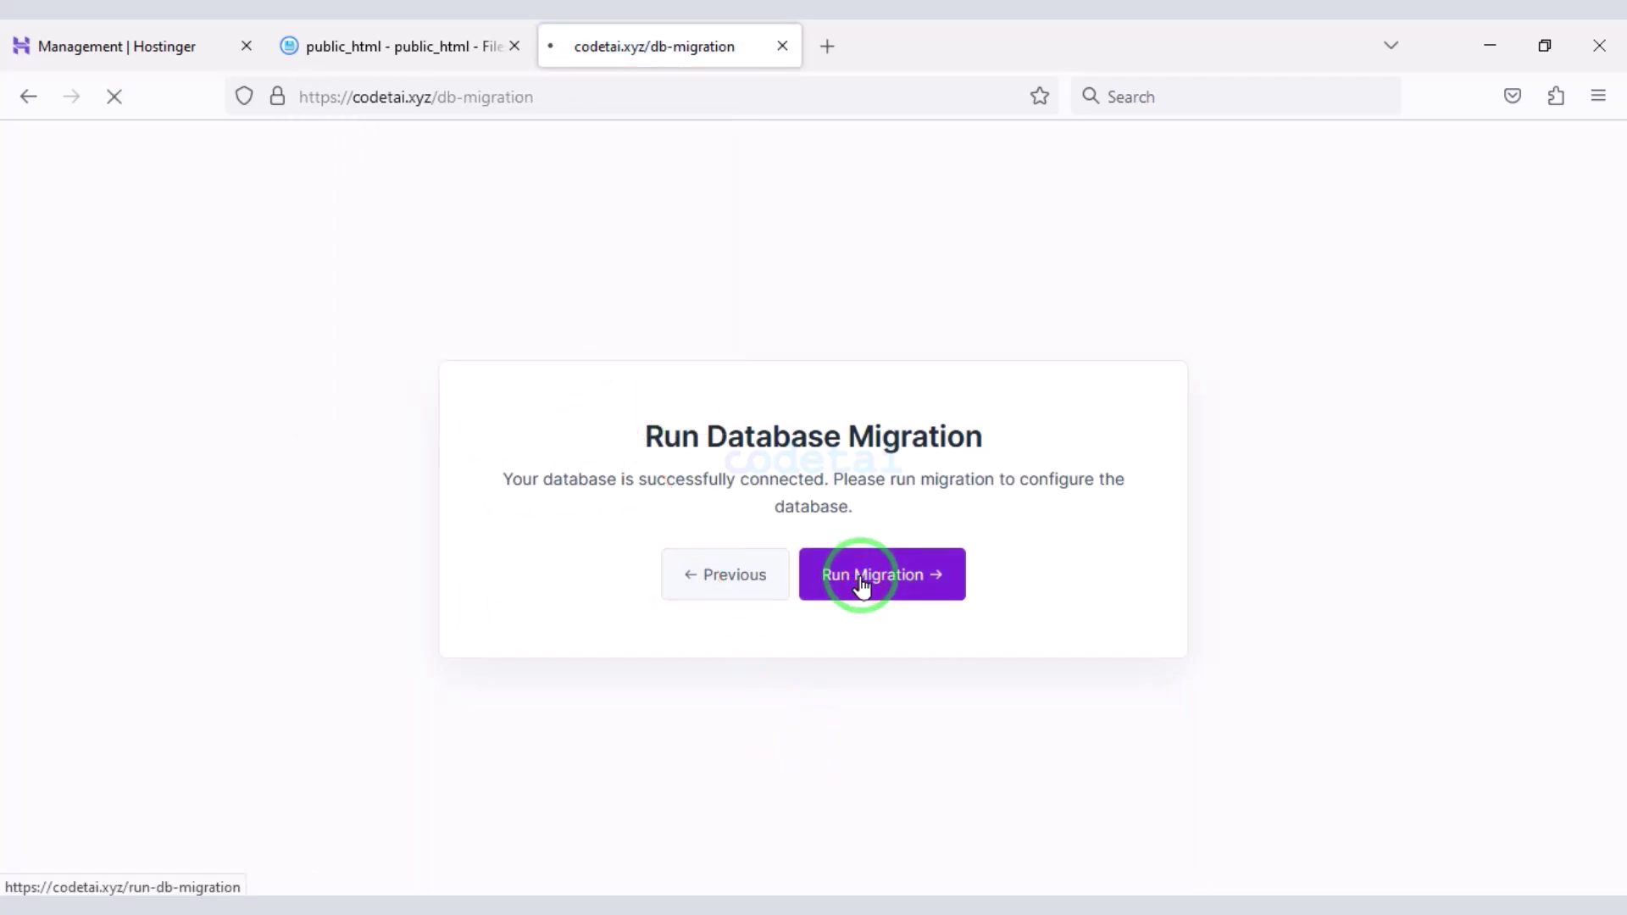
pyautogui.click(615, 470)
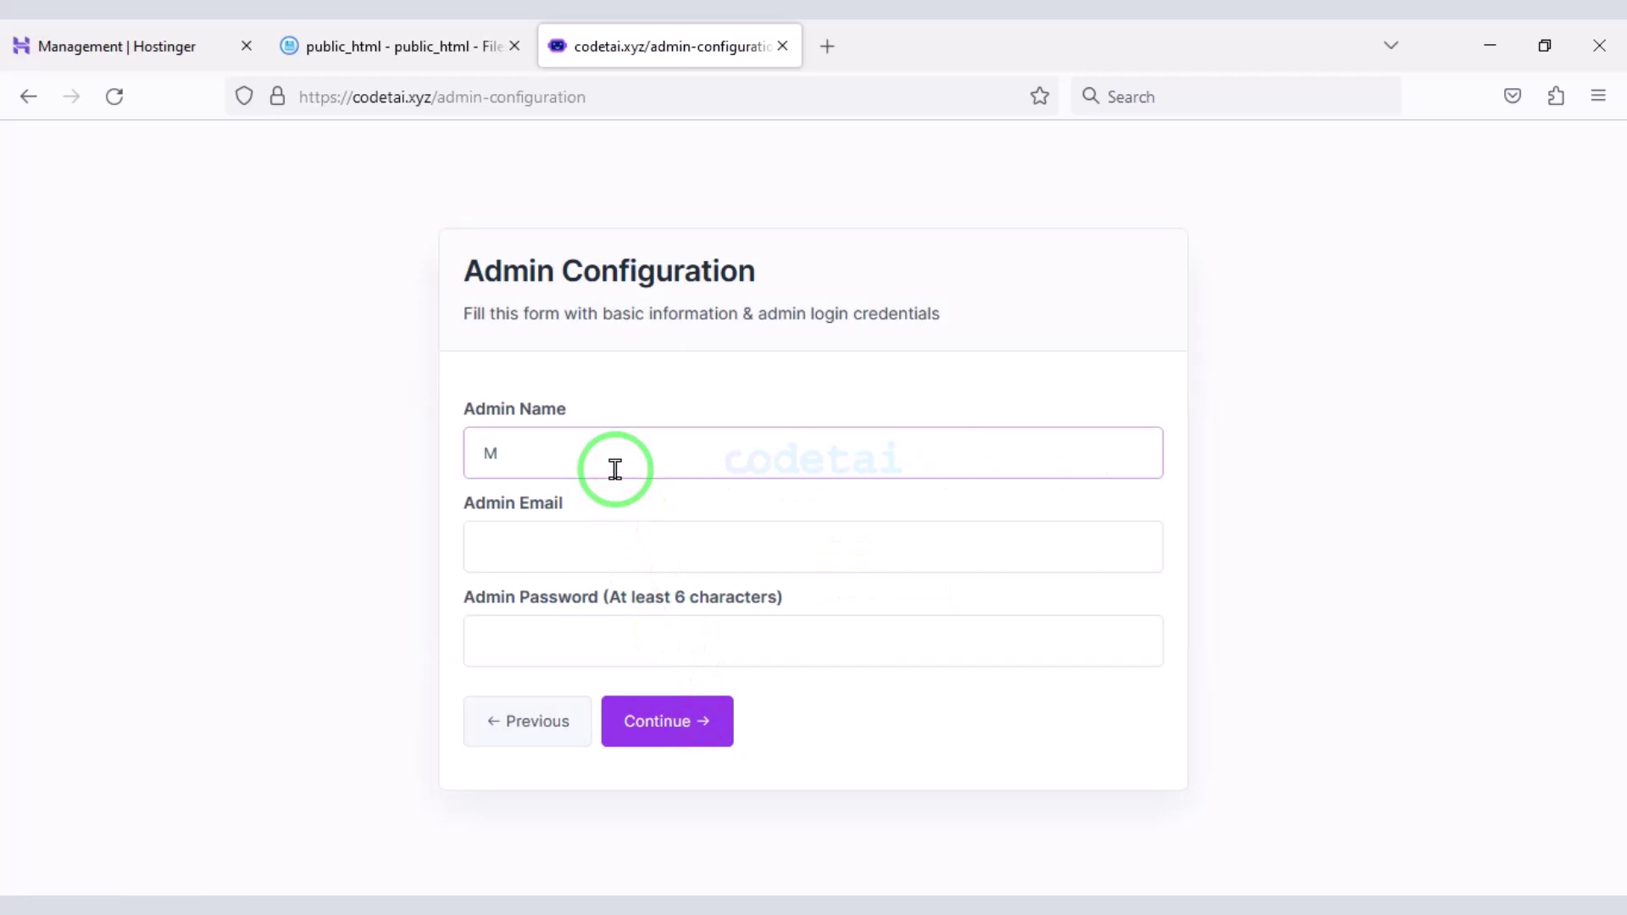
pyautogui.click(647, 530)
pyautogui.write('t')
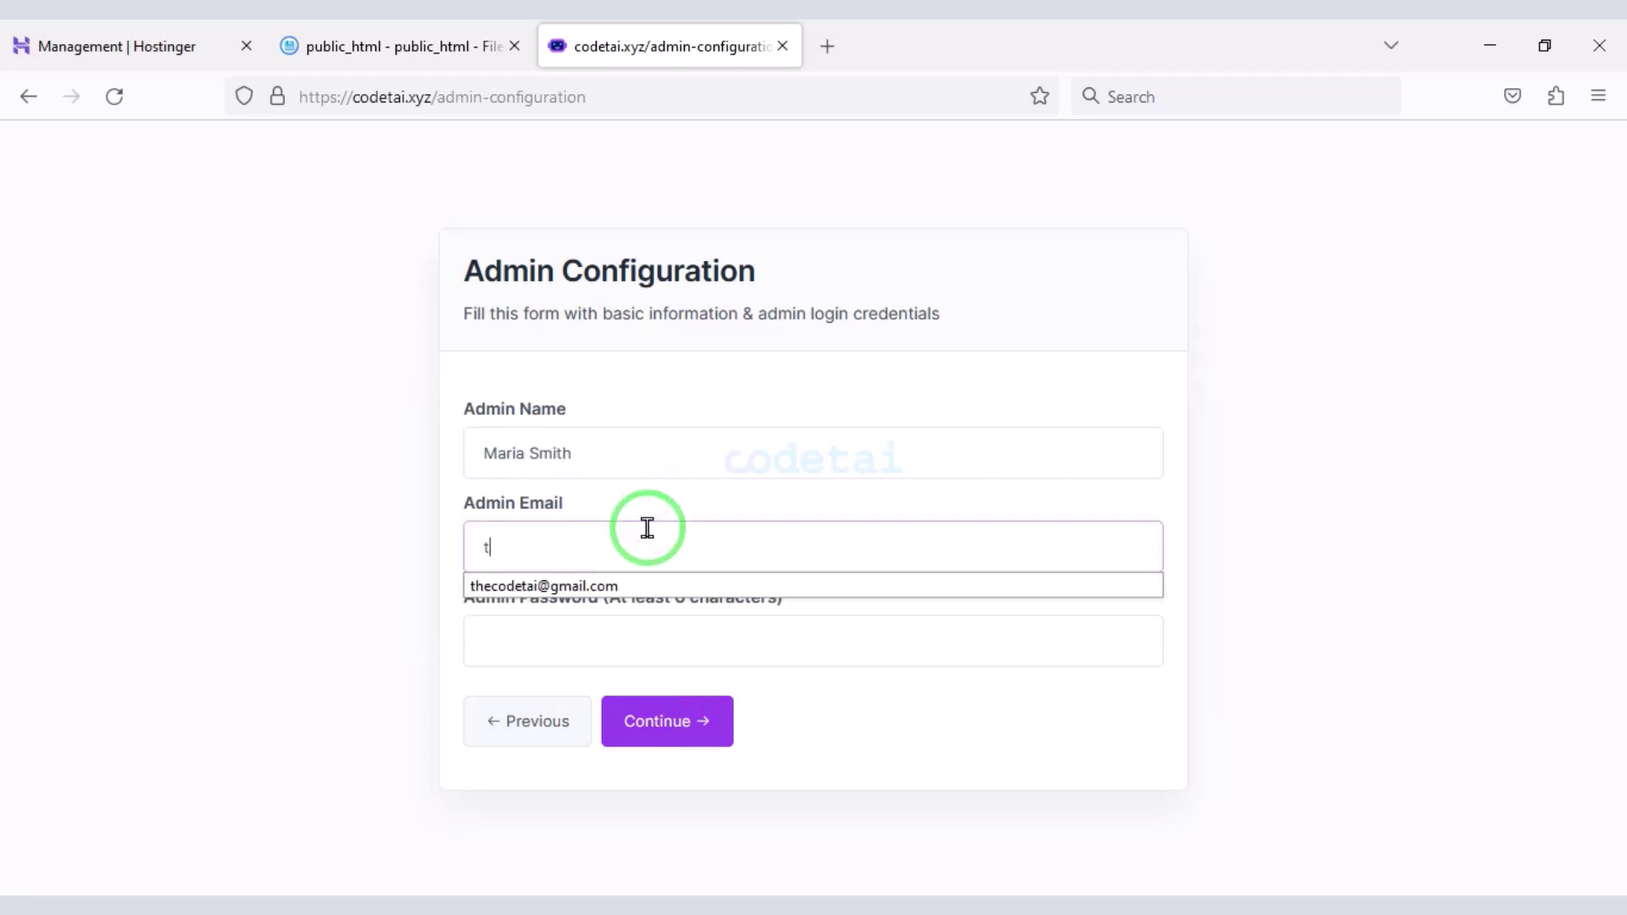
pyautogui.click(618, 583)
pyautogui.click(599, 639)
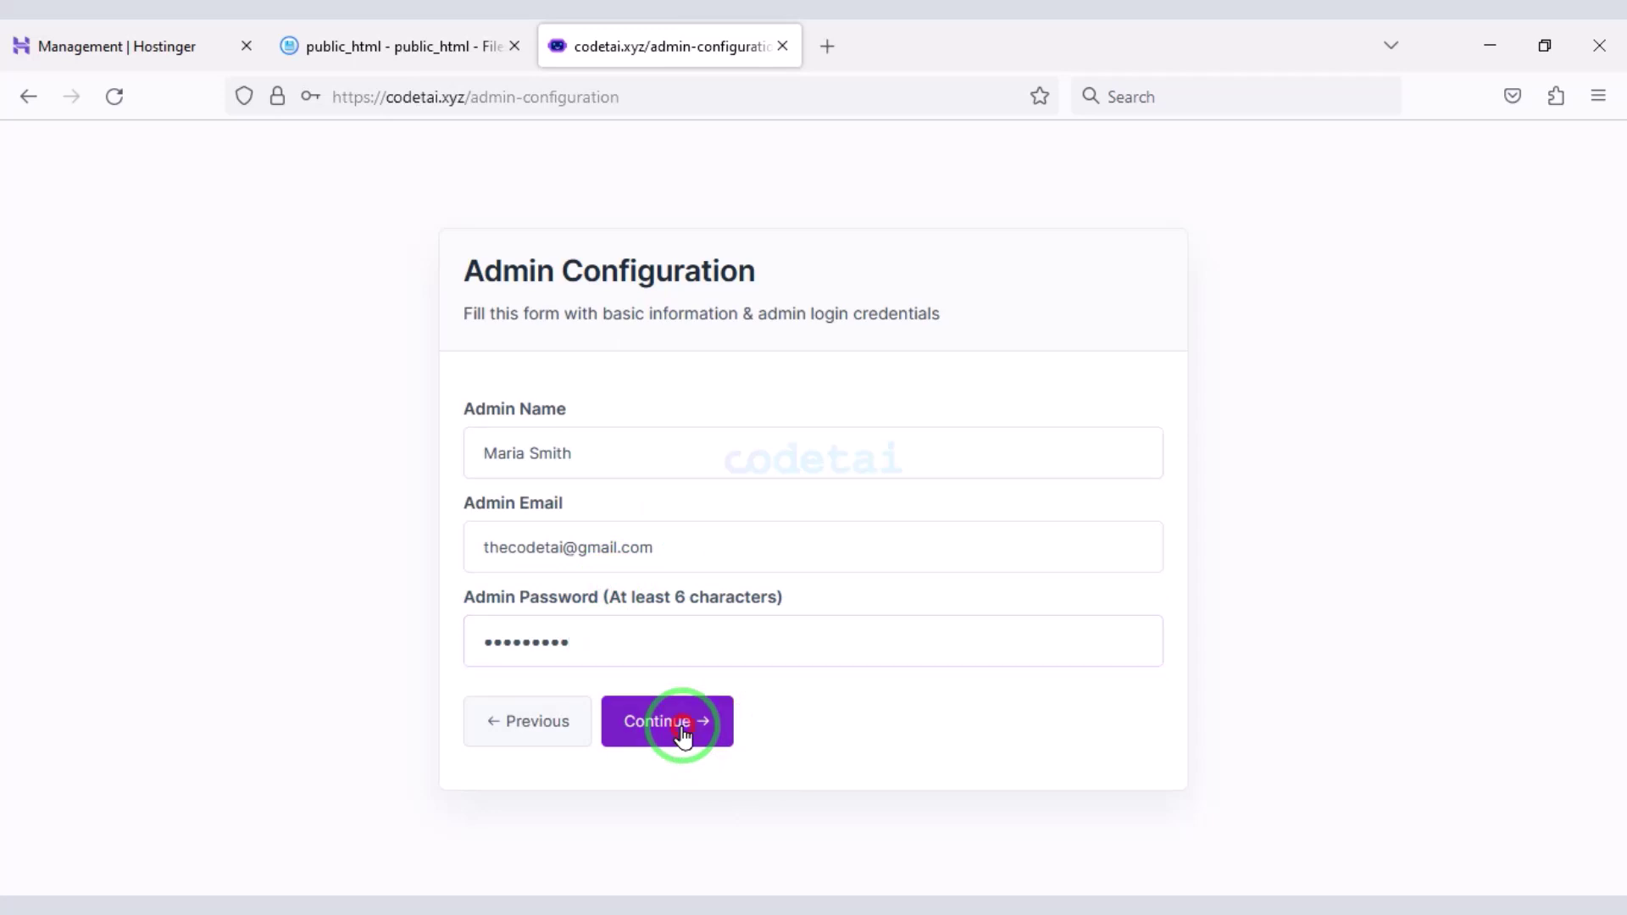
pyautogui.click(683, 725)
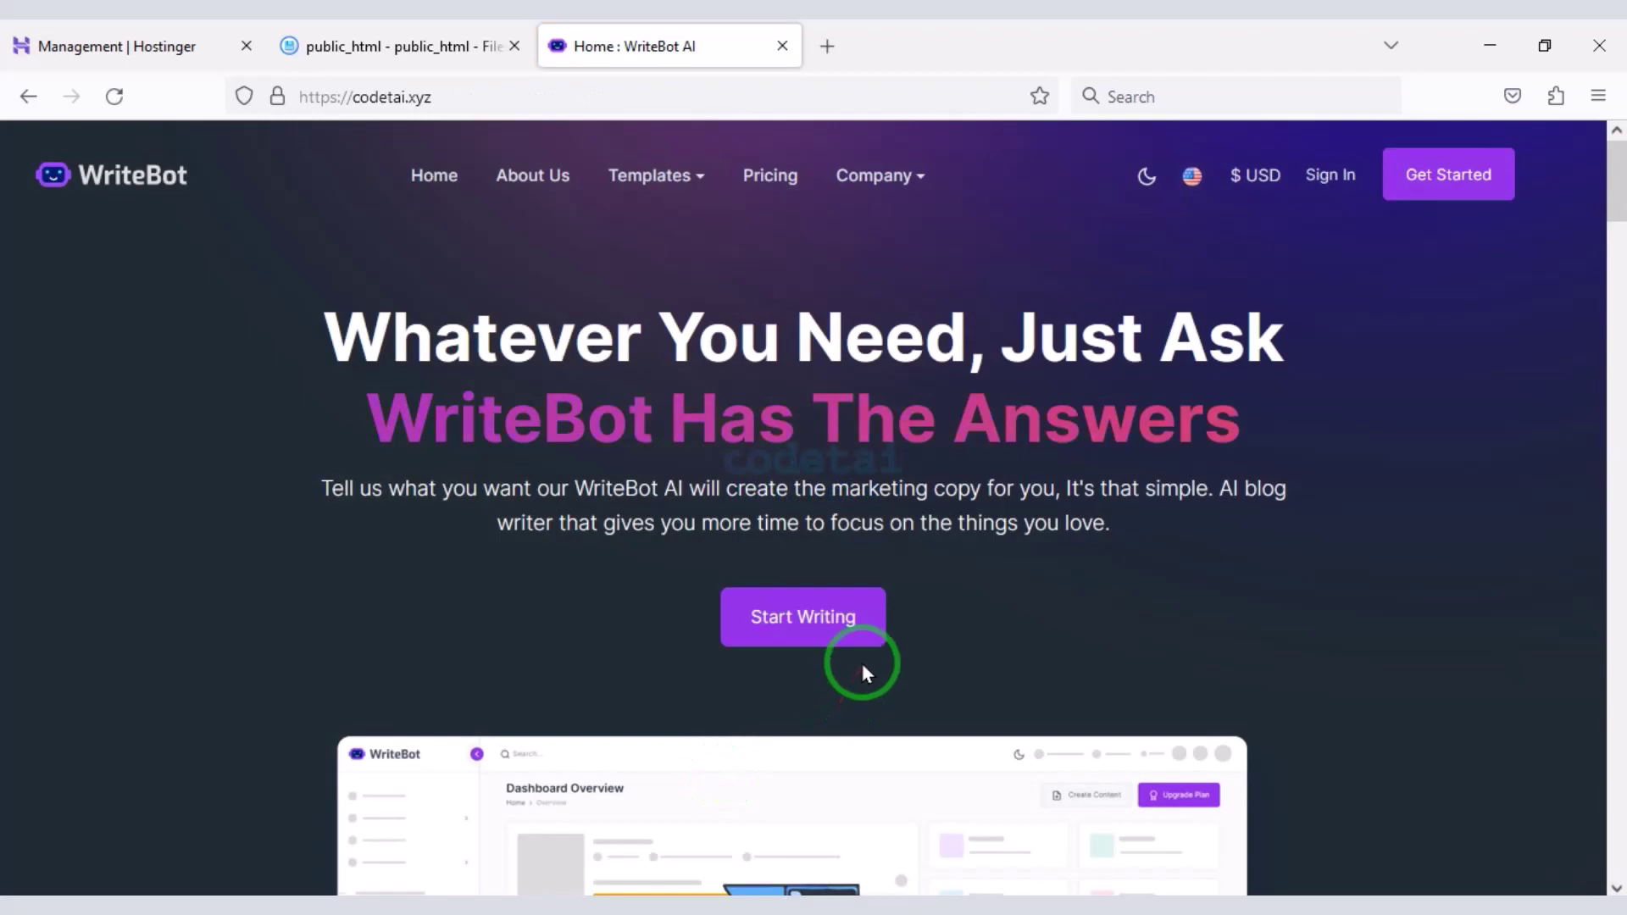
# - Sign in to the new WriteBot site's admin dashboard with the account password
pyautogui.moveTo(1617, 182); pyautogui.dragTo(1619, 865)
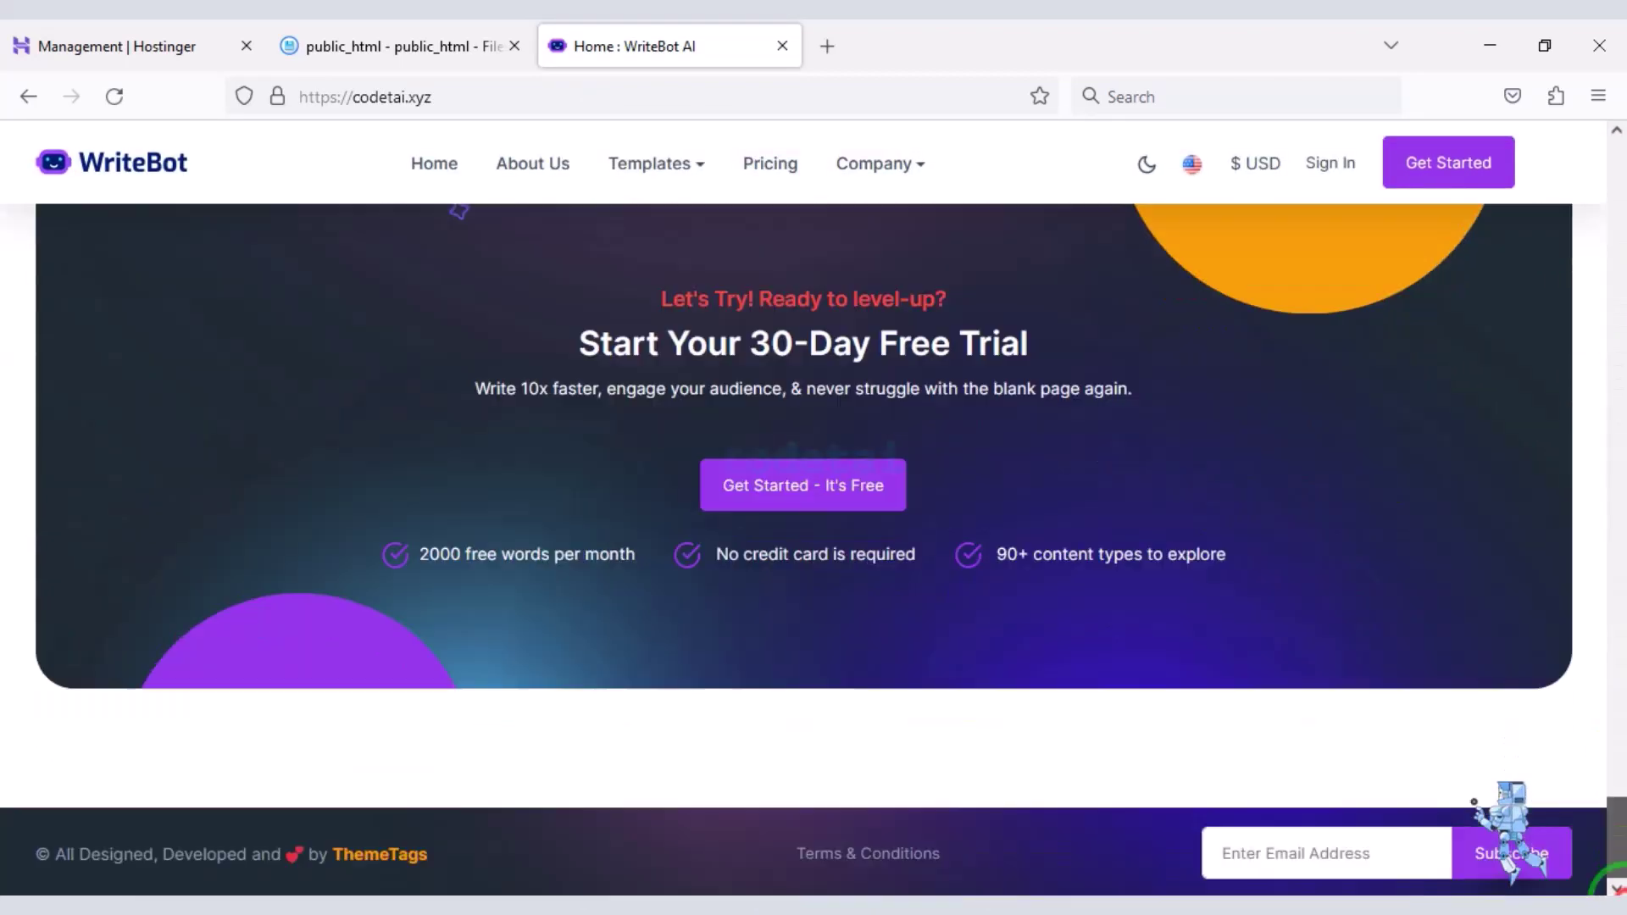
pyautogui.click(1328, 164)
pyautogui.click(1245, 624)
pyautogui.write('*********')
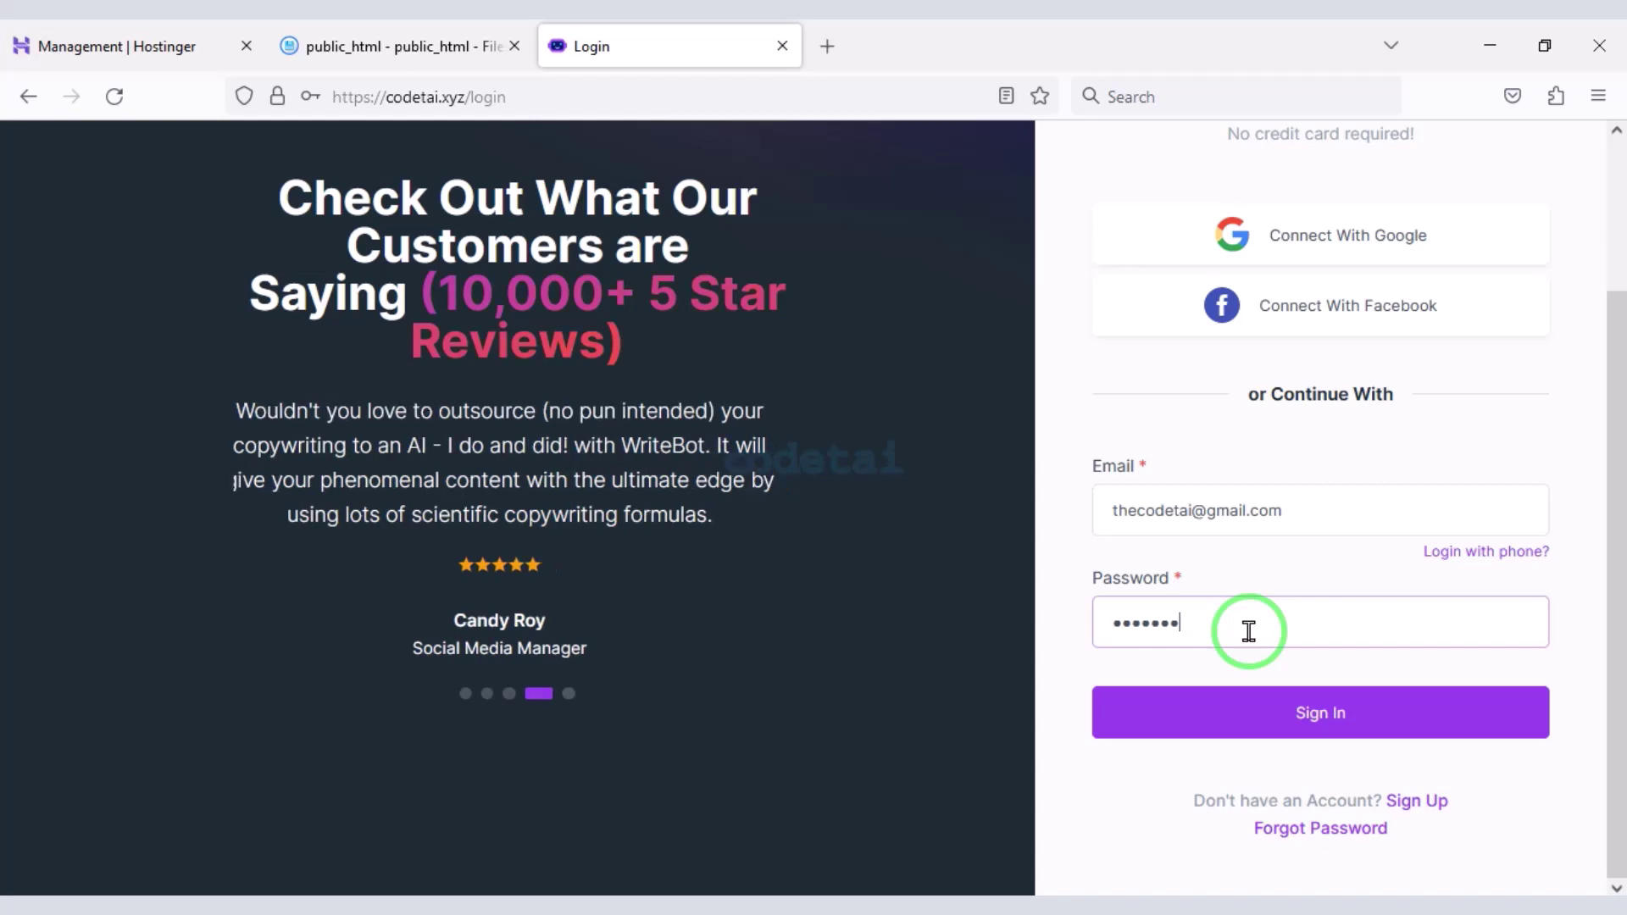
pyautogui.click(1267, 688)
# - Review the Subscription Histories table, then move on to Subscription Packages
pyautogui.scroll(-3, 689, 670)
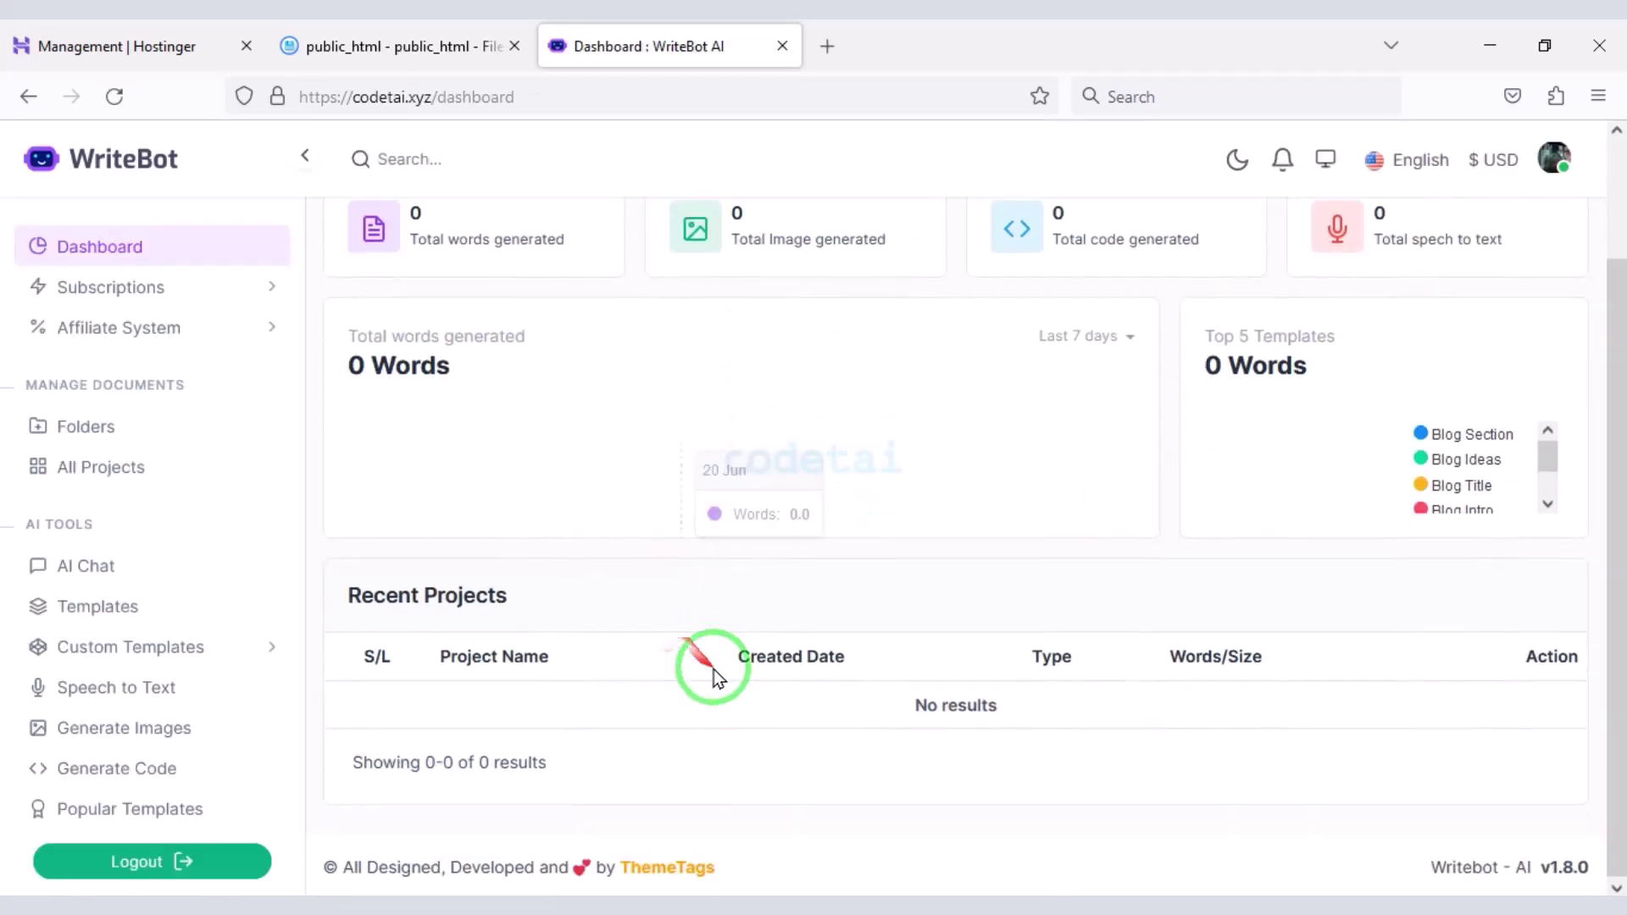
pyautogui.scroll(2, 644, 788)
pyautogui.scroll(-6, 102, 551)
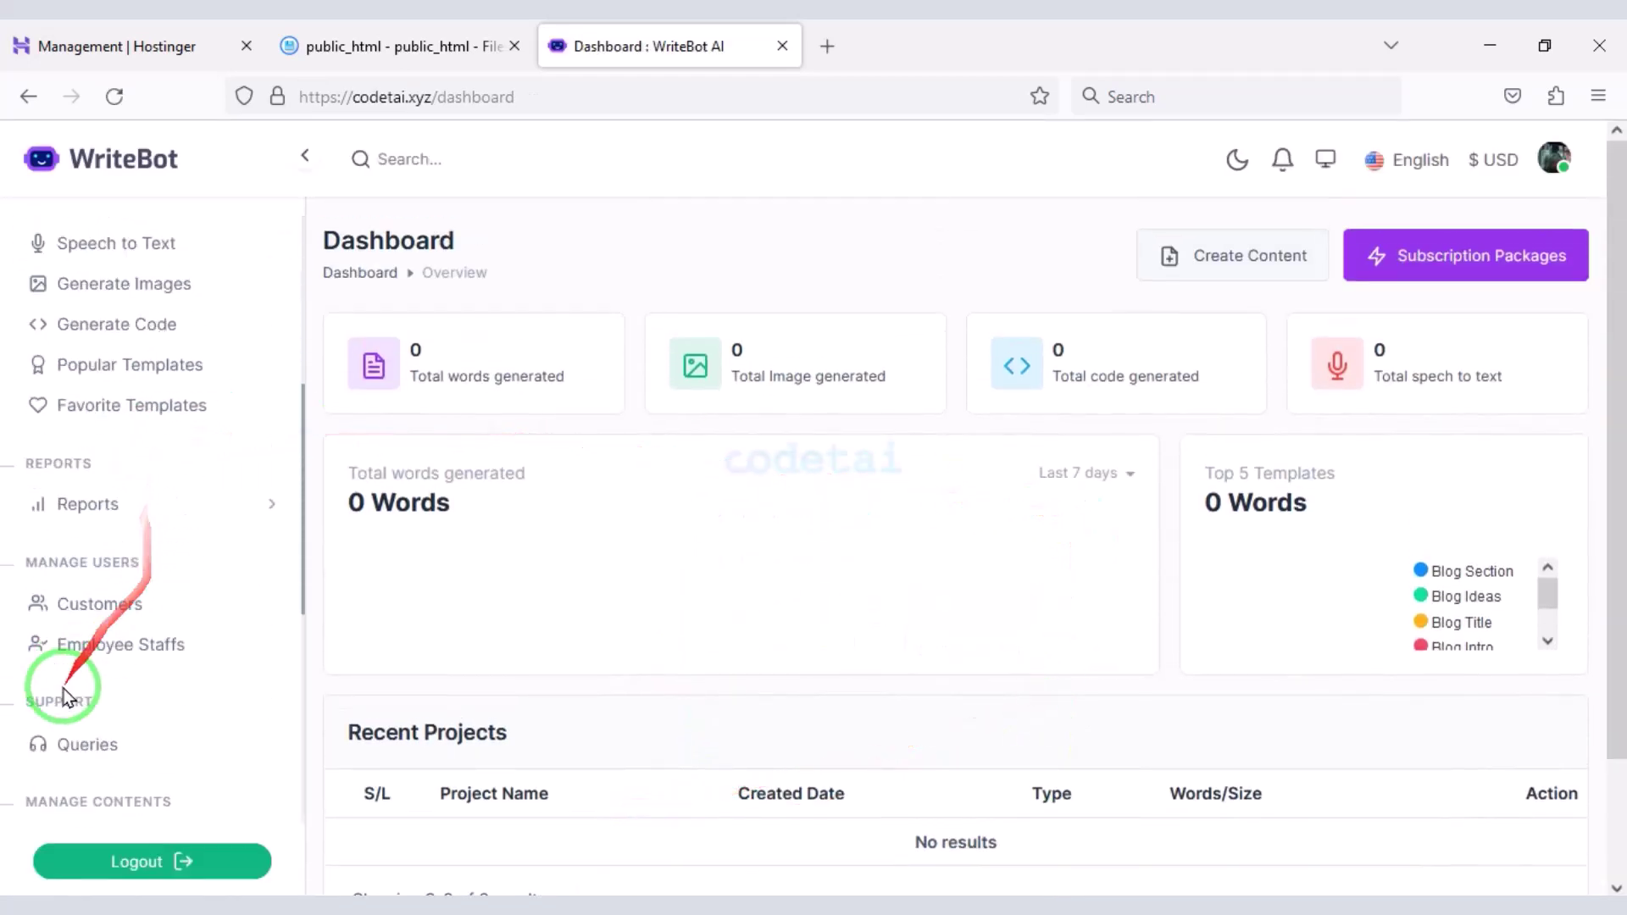
pyautogui.scroll(-6, 93, 763)
pyautogui.scroll(5, 135, 661)
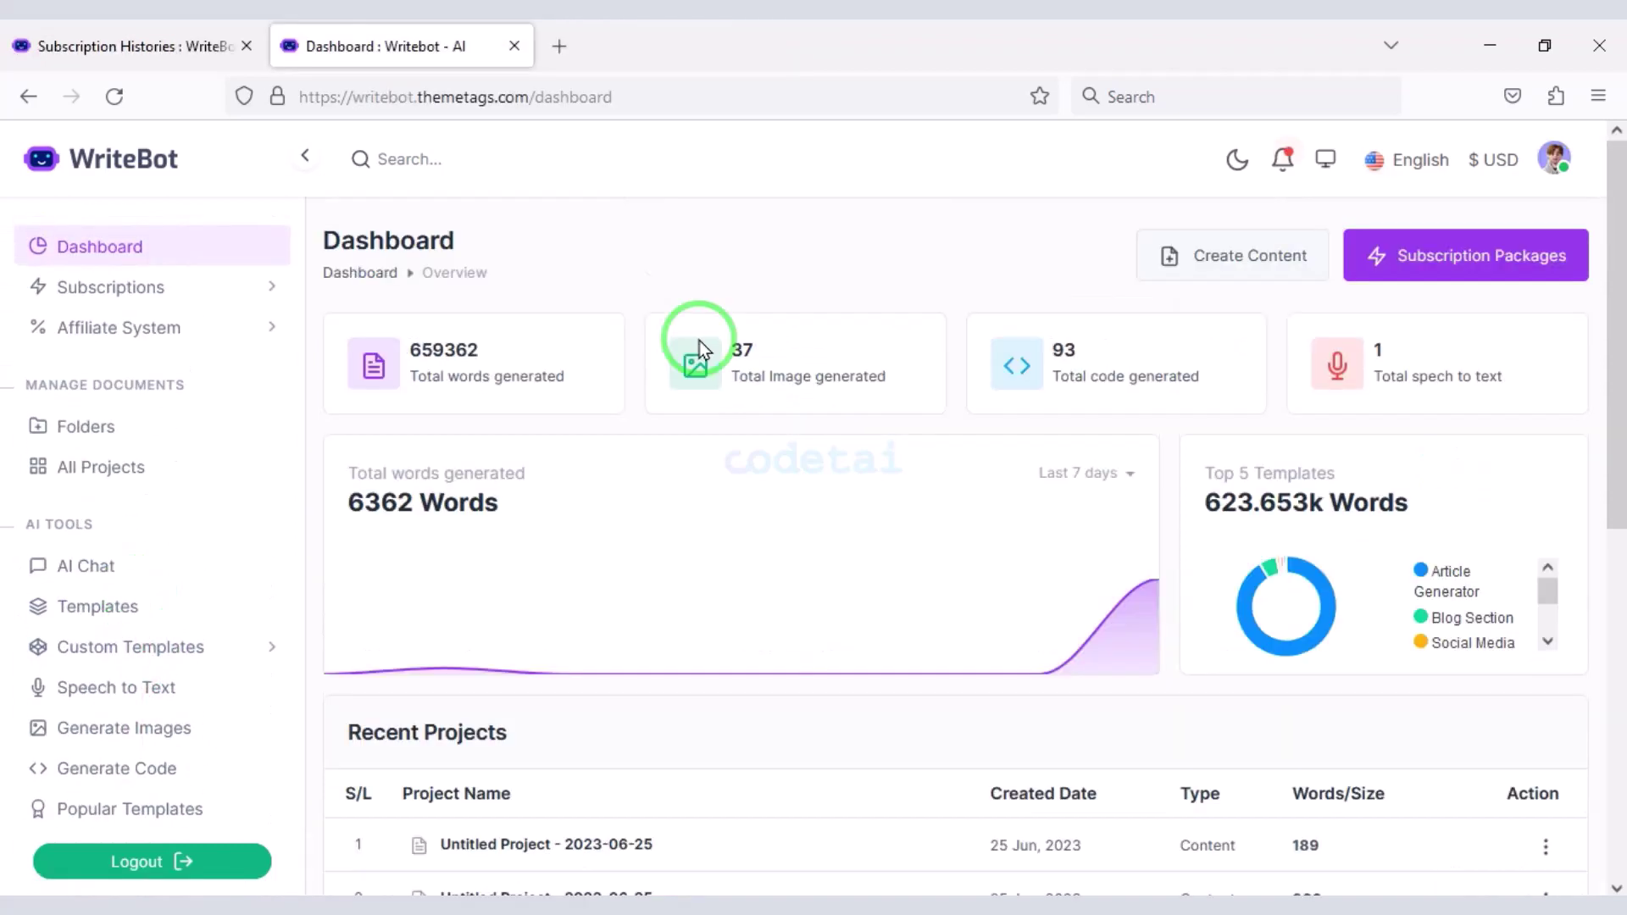
pyautogui.click(241, 292)
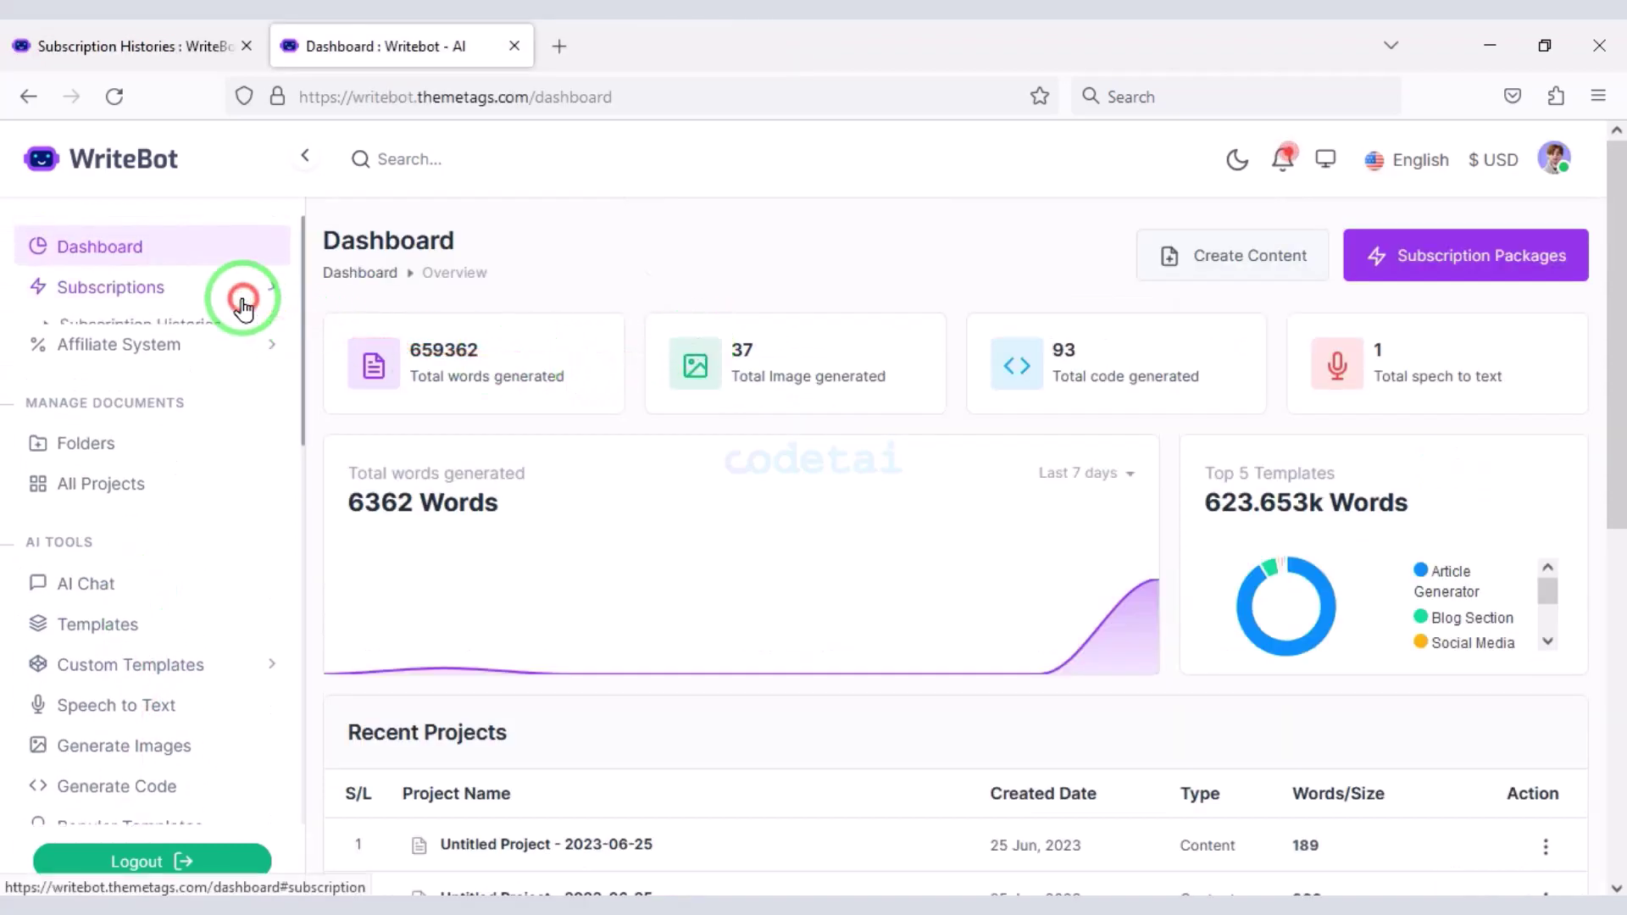
pyautogui.click(211, 340)
pyautogui.scroll(-5, 730, 446)
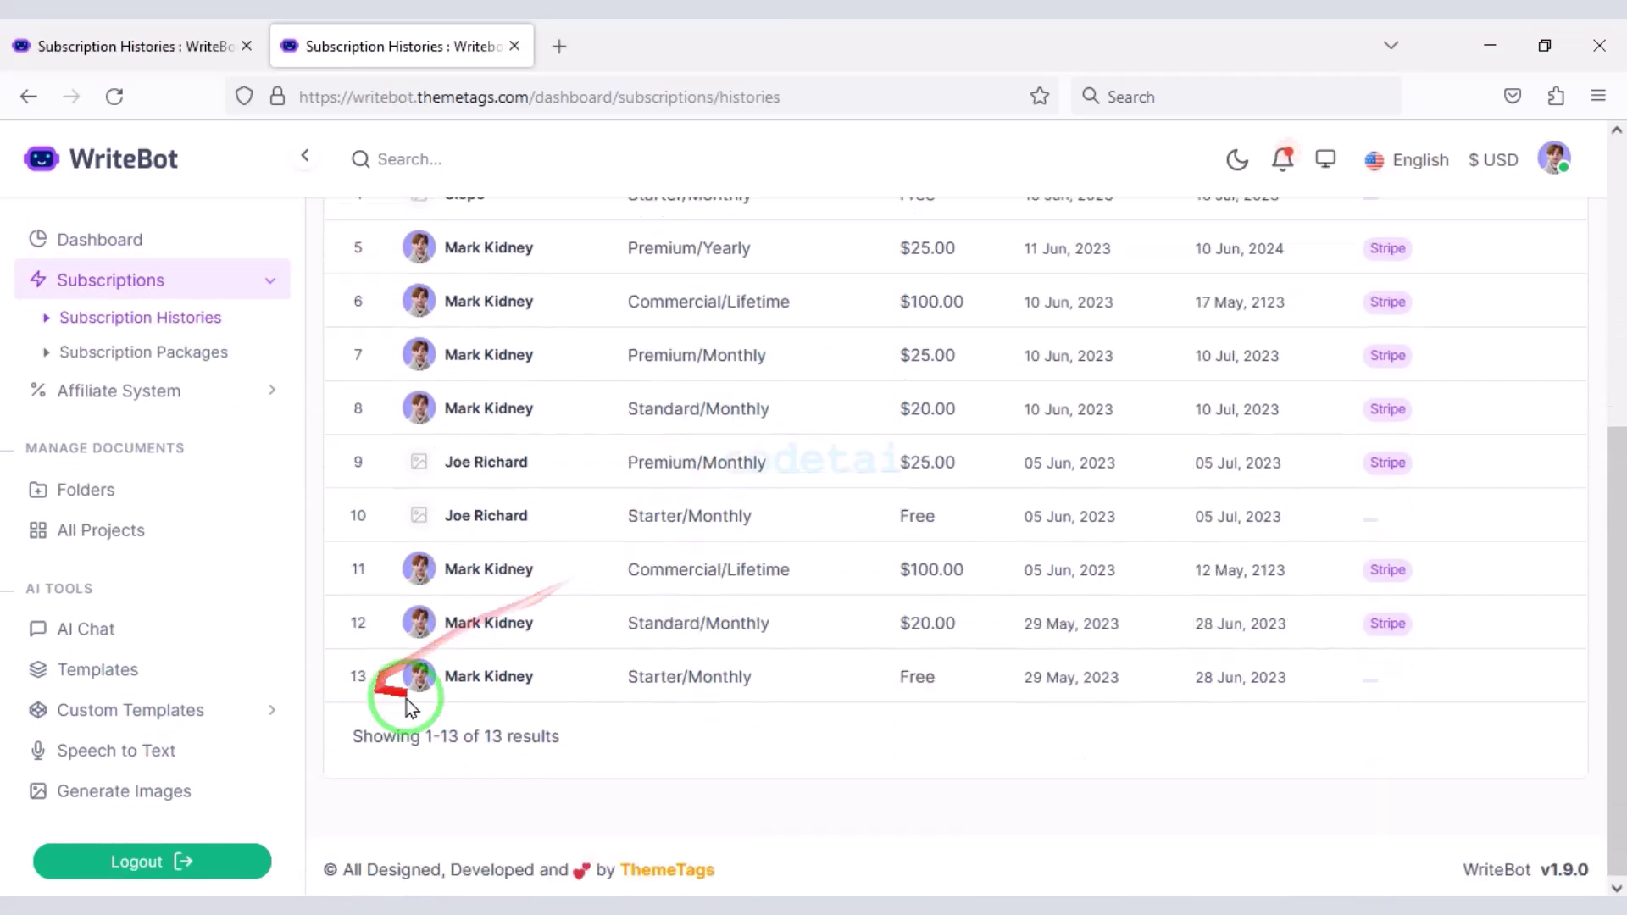
pyautogui.scroll(5, 690, 675)
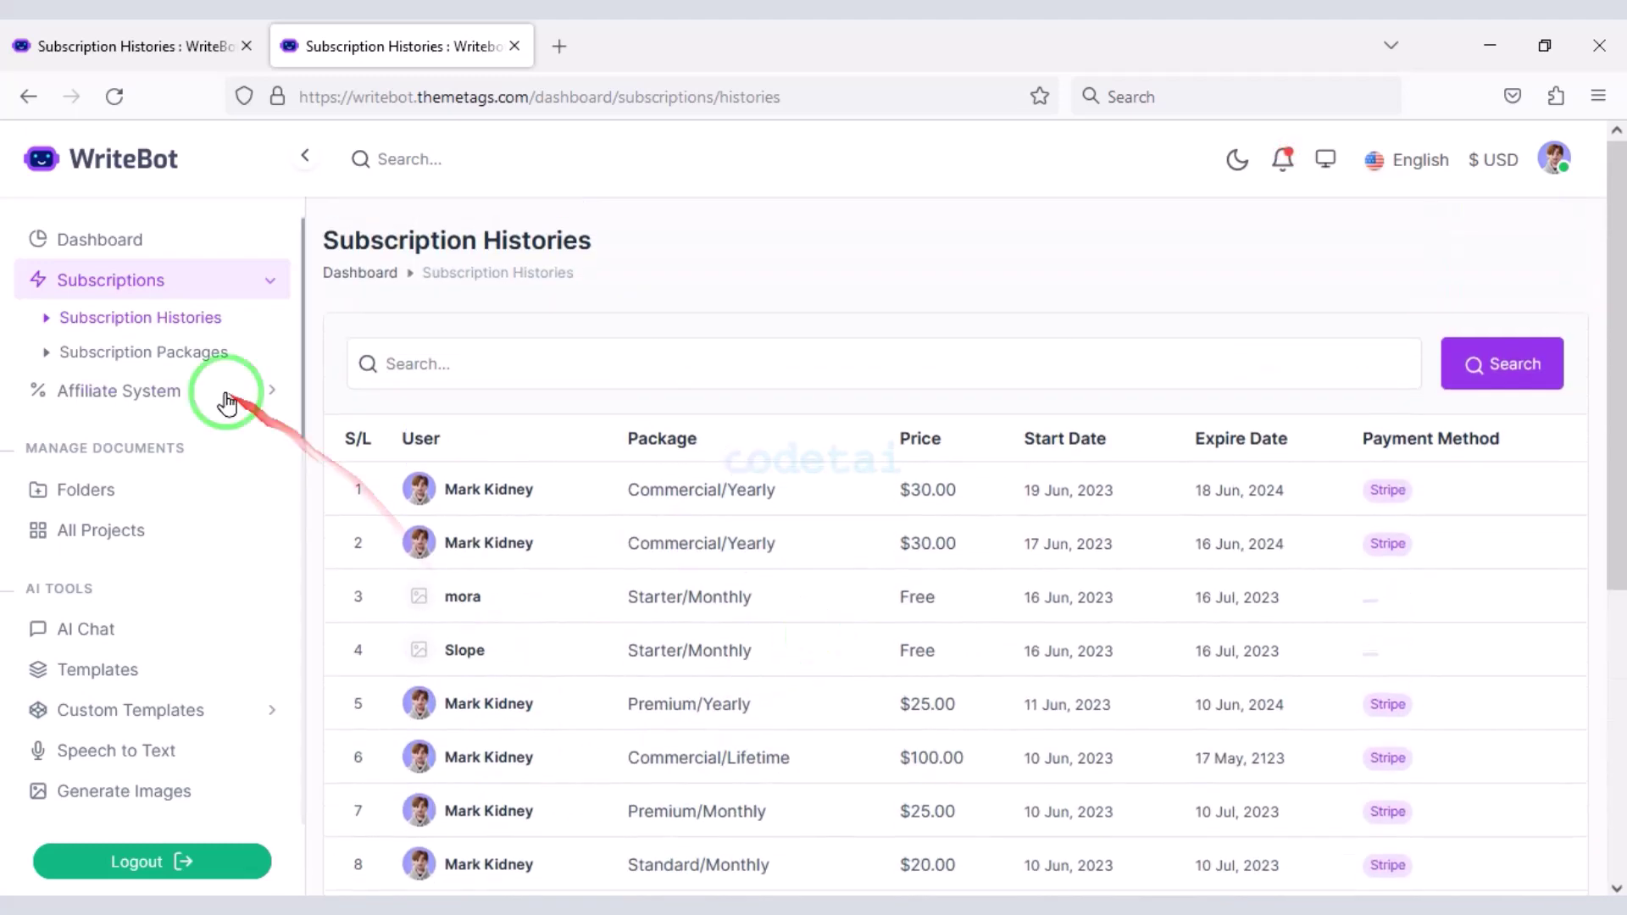
pyautogui.click(194, 353)
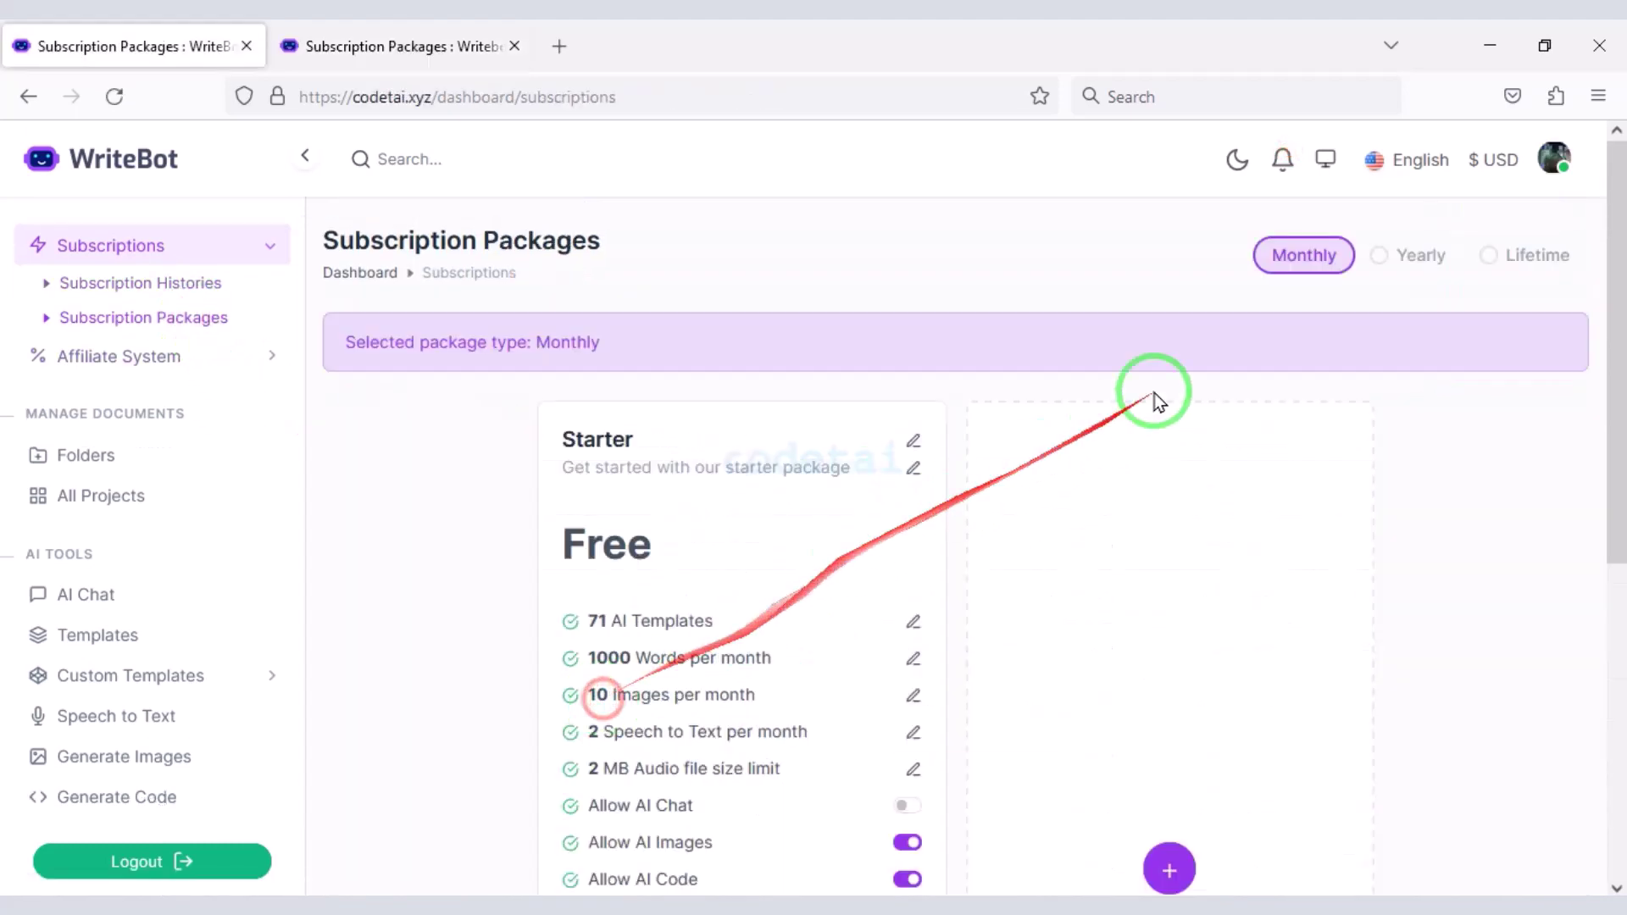
# - Compare the Yearly, Lifetime and Monthly package lists, ending on Yearly
pyautogui.click(1403, 259)
pyautogui.click(1533, 256)
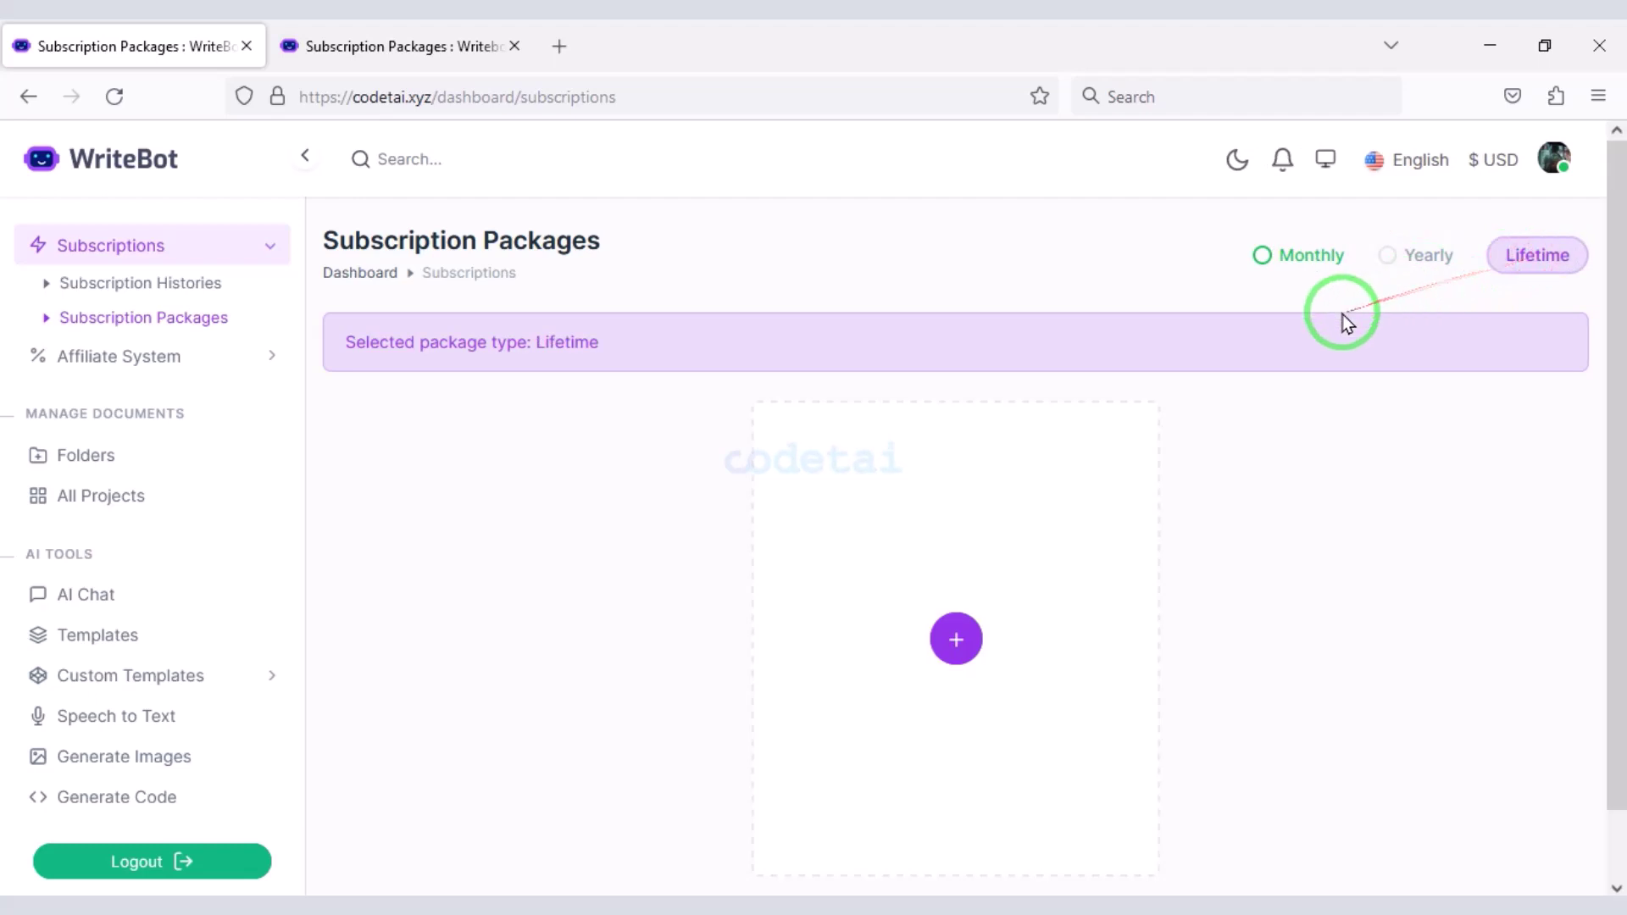
pyautogui.click(1297, 265)
pyautogui.click(1407, 259)
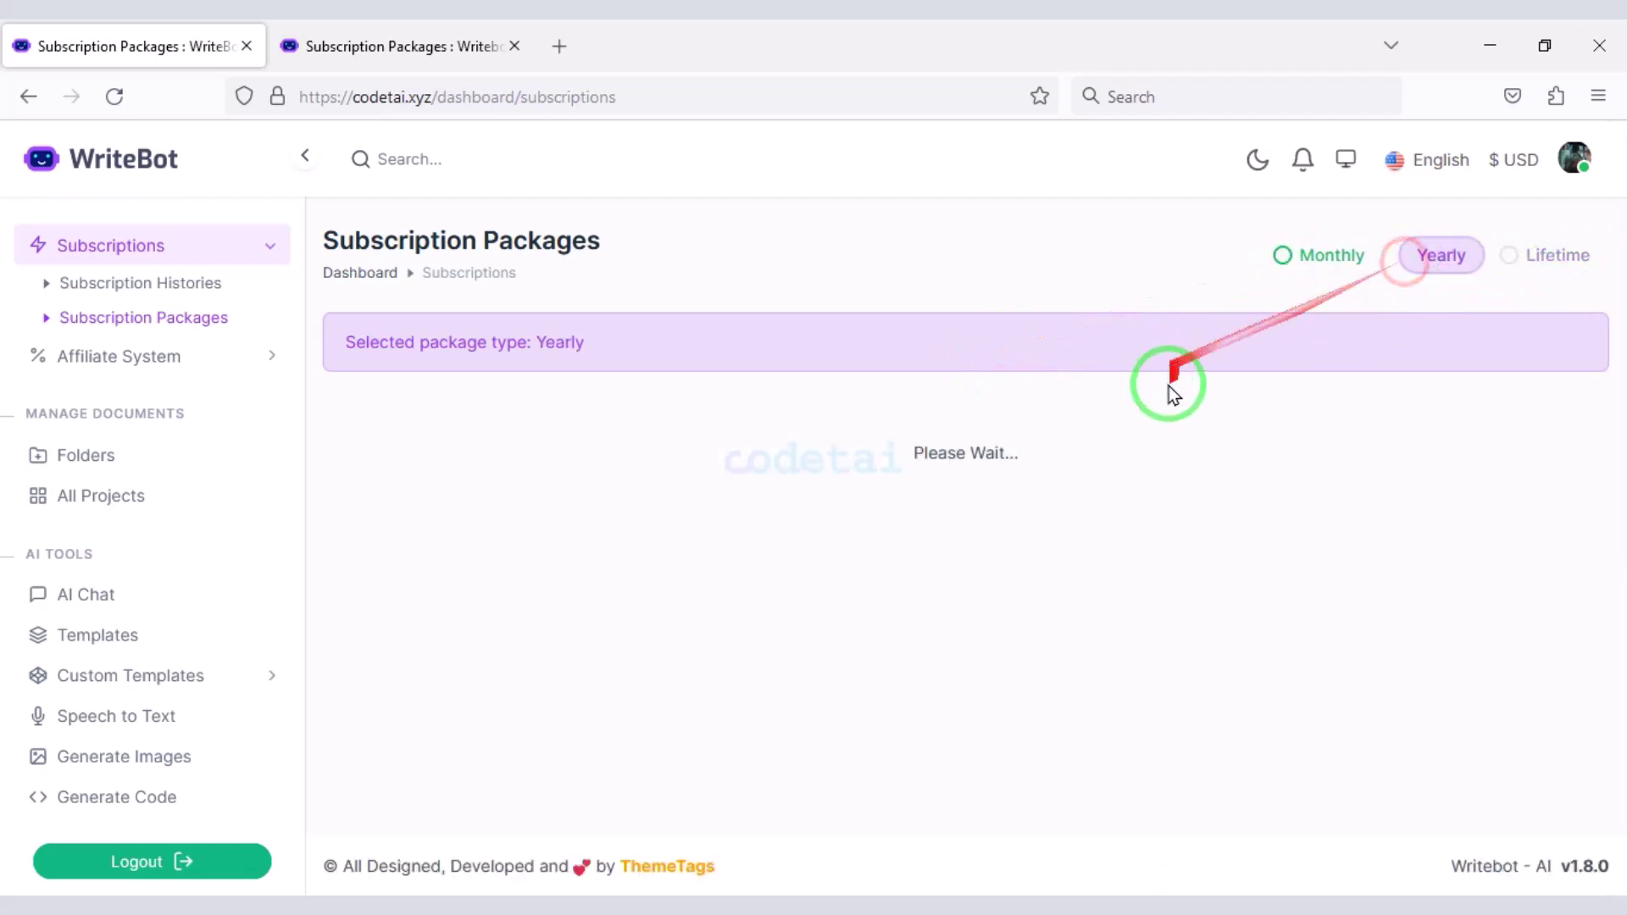
pyautogui.scroll(-1, 1121, 511)
pyautogui.scroll(1, 1120, 511)
pyautogui.scroll(-2, 1302, 512)
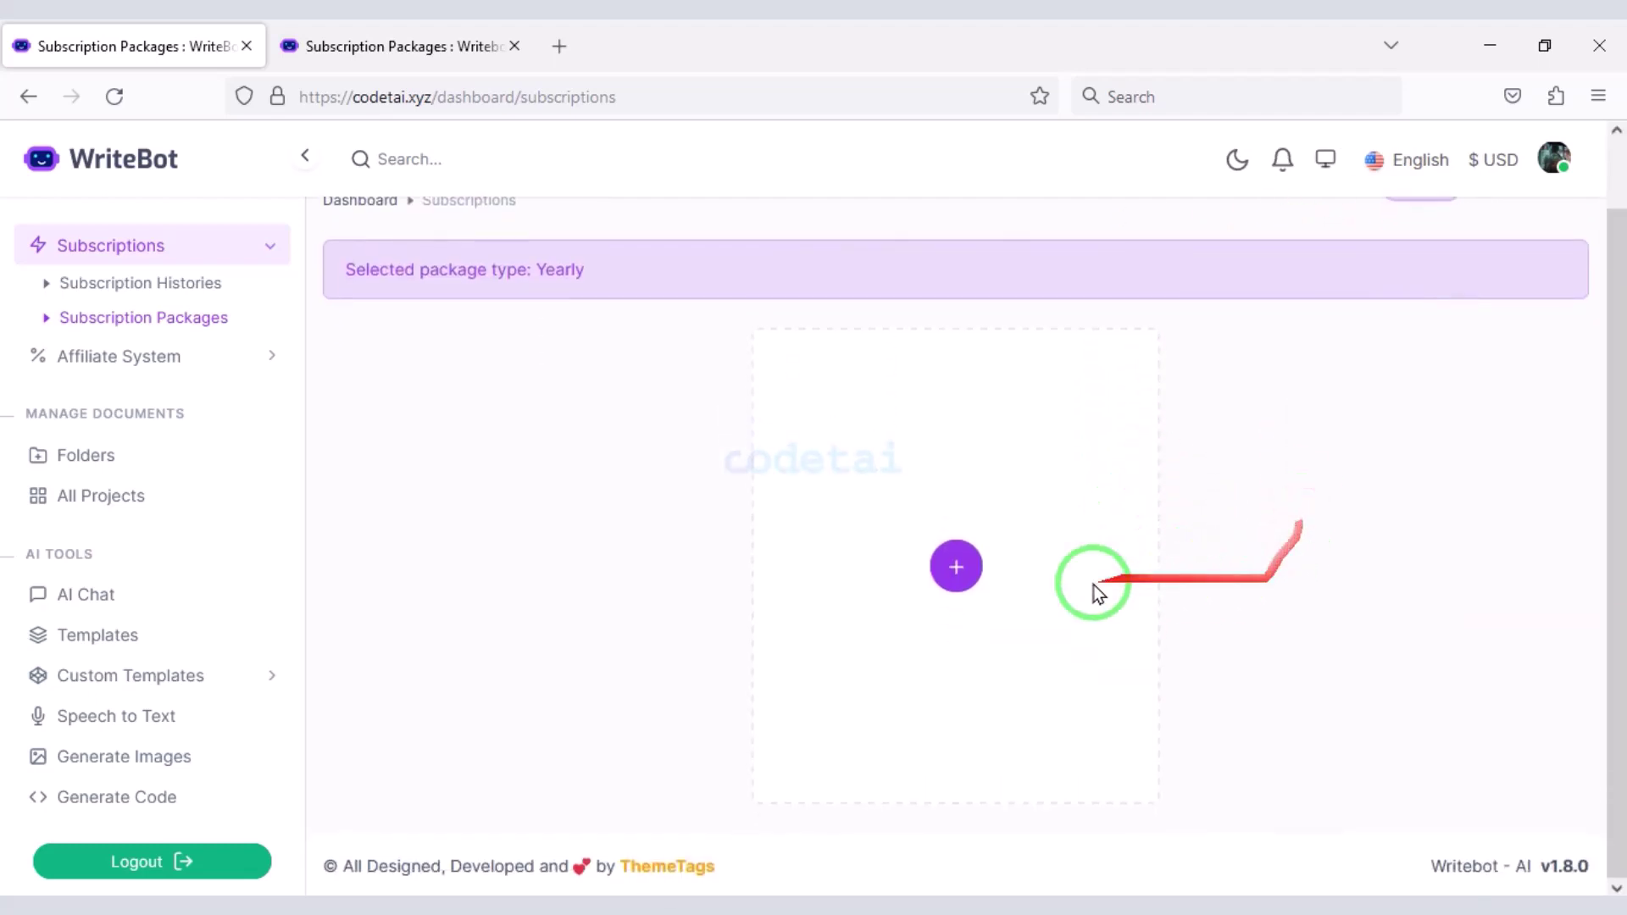
# - Create a blank Yearly package named Golden priced $10 with Allow AI Code enabled
pyautogui.click(957, 566)
pyautogui.click(813, 598)
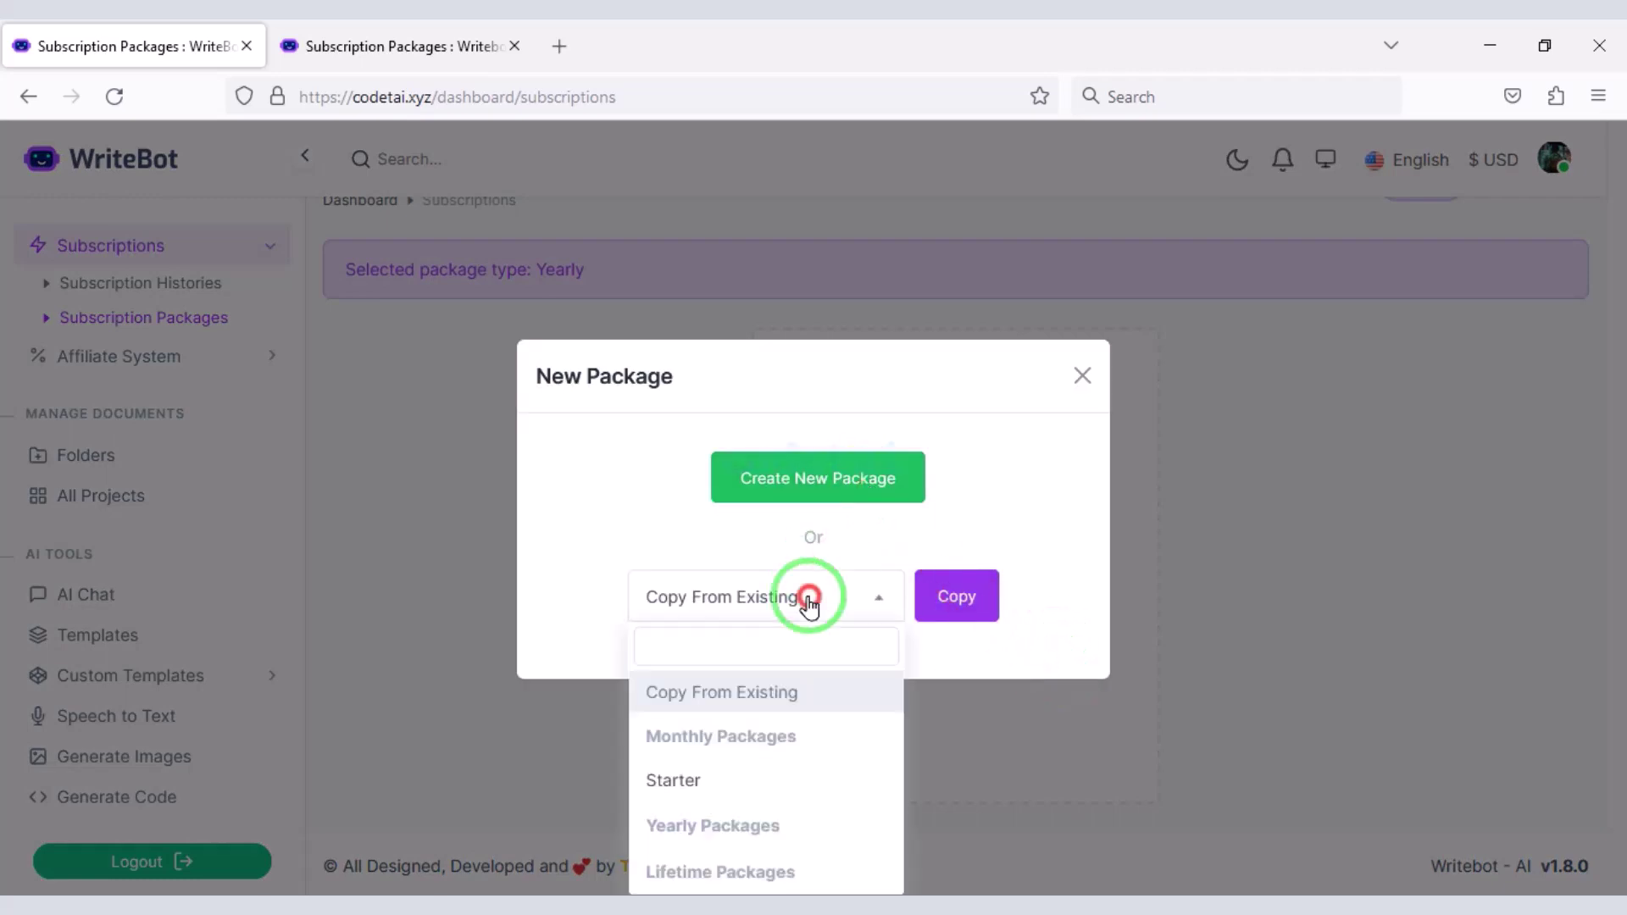
pyautogui.click(822, 472)
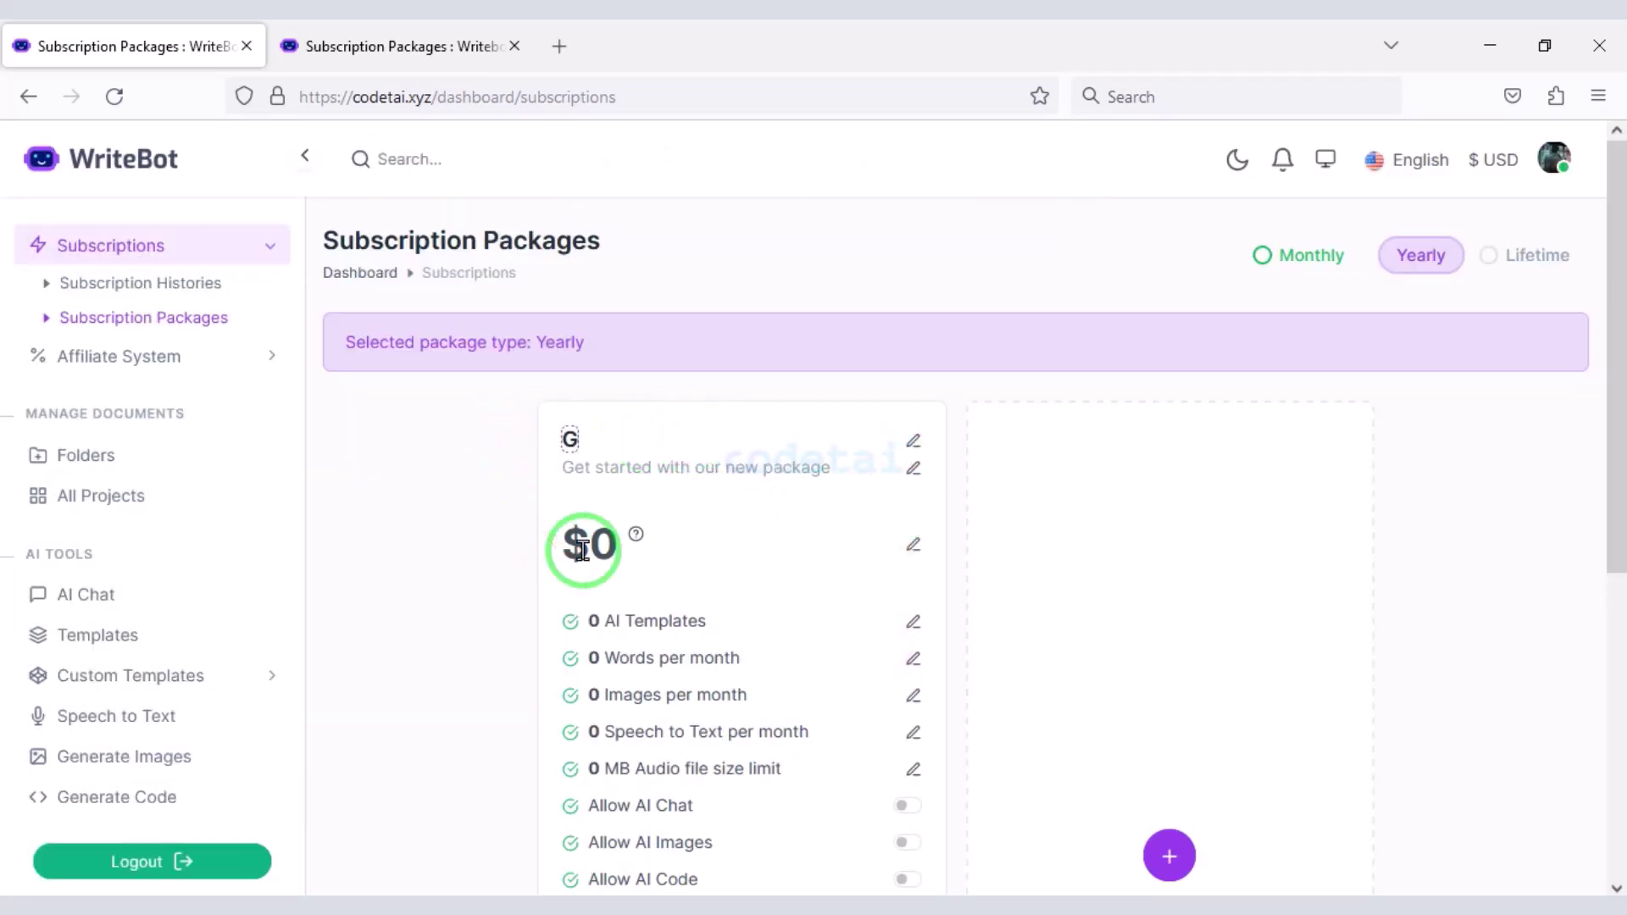
pyautogui.scroll(-3, 627, 542)
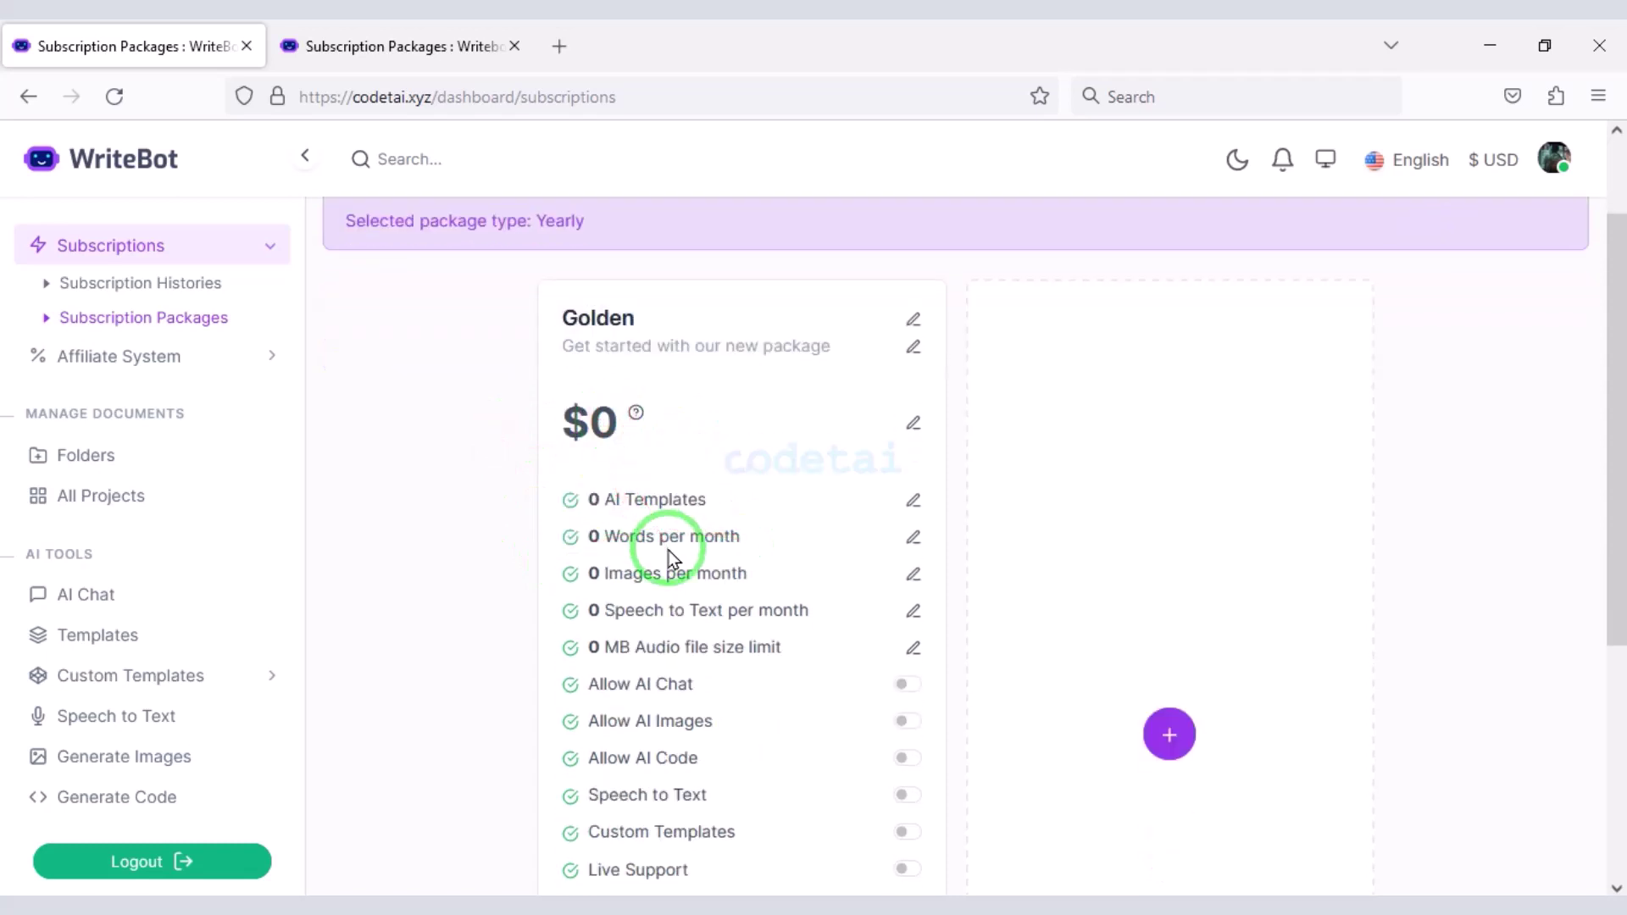
pyautogui.scroll(-6, 631, 500)
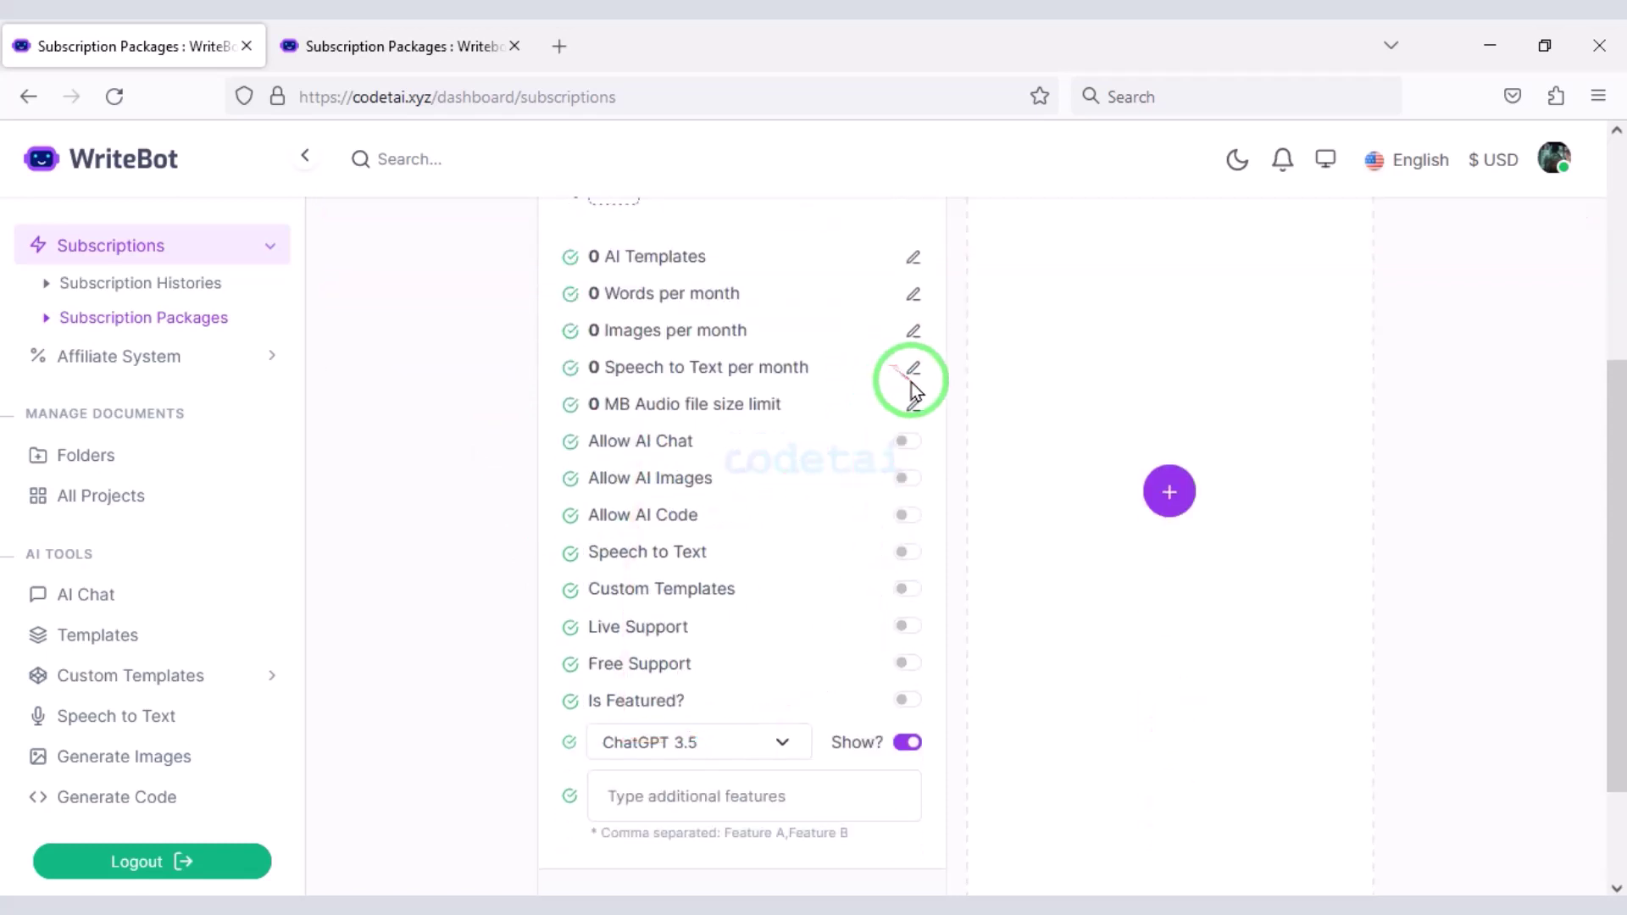
pyautogui.click(909, 515)
pyautogui.scroll(-4, 745, 856)
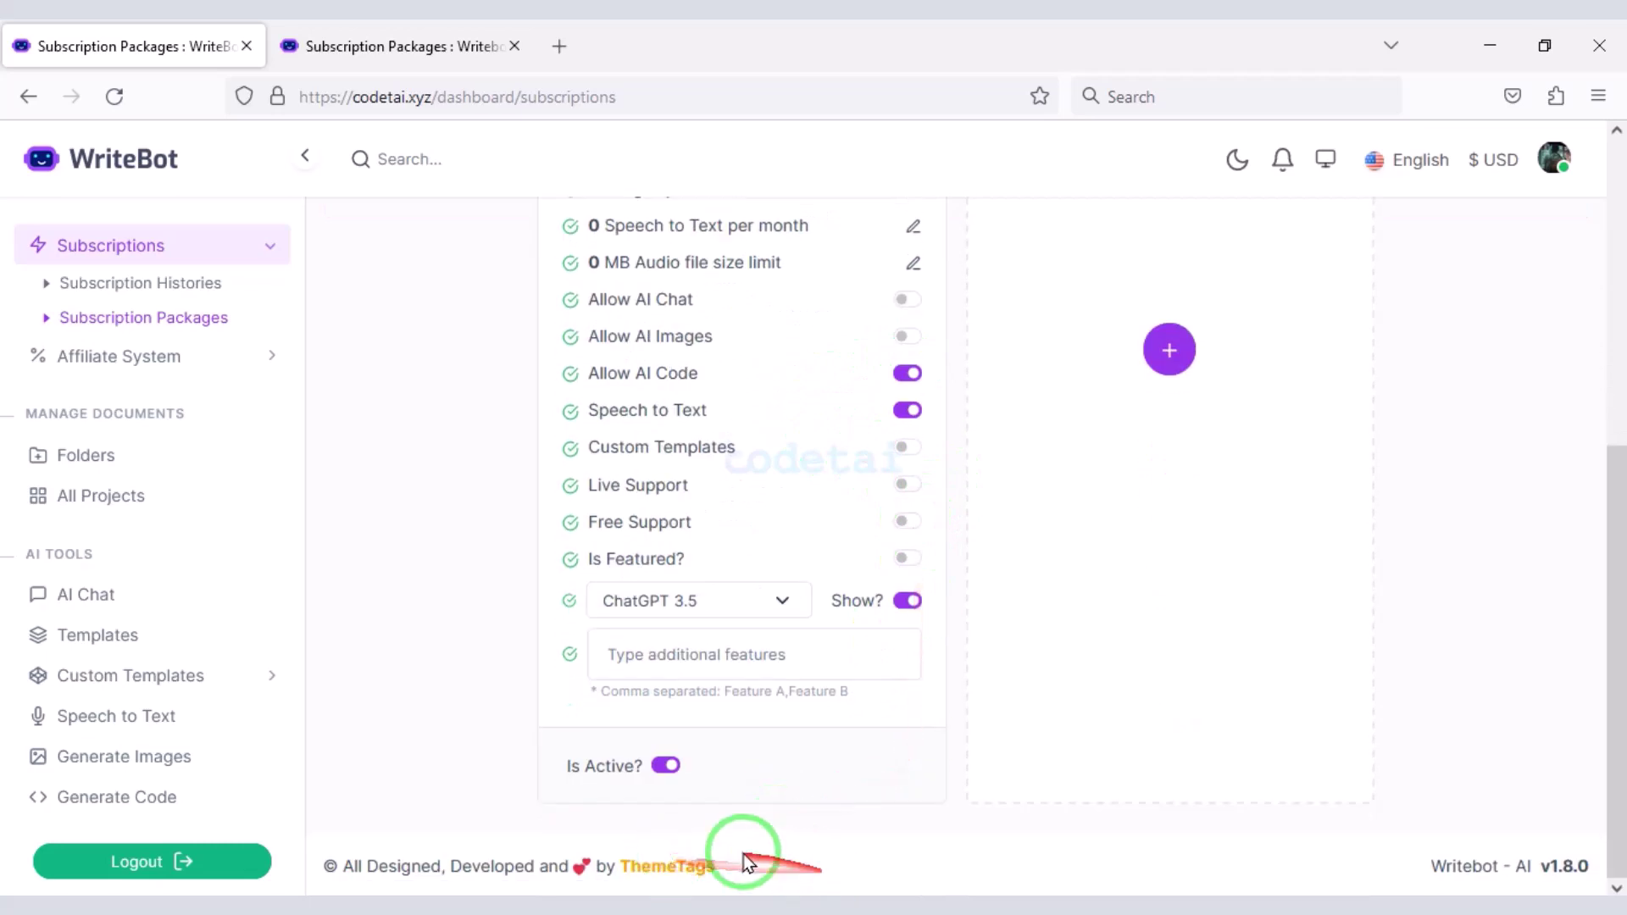
pyautogui.scroll(12, 885, 771)
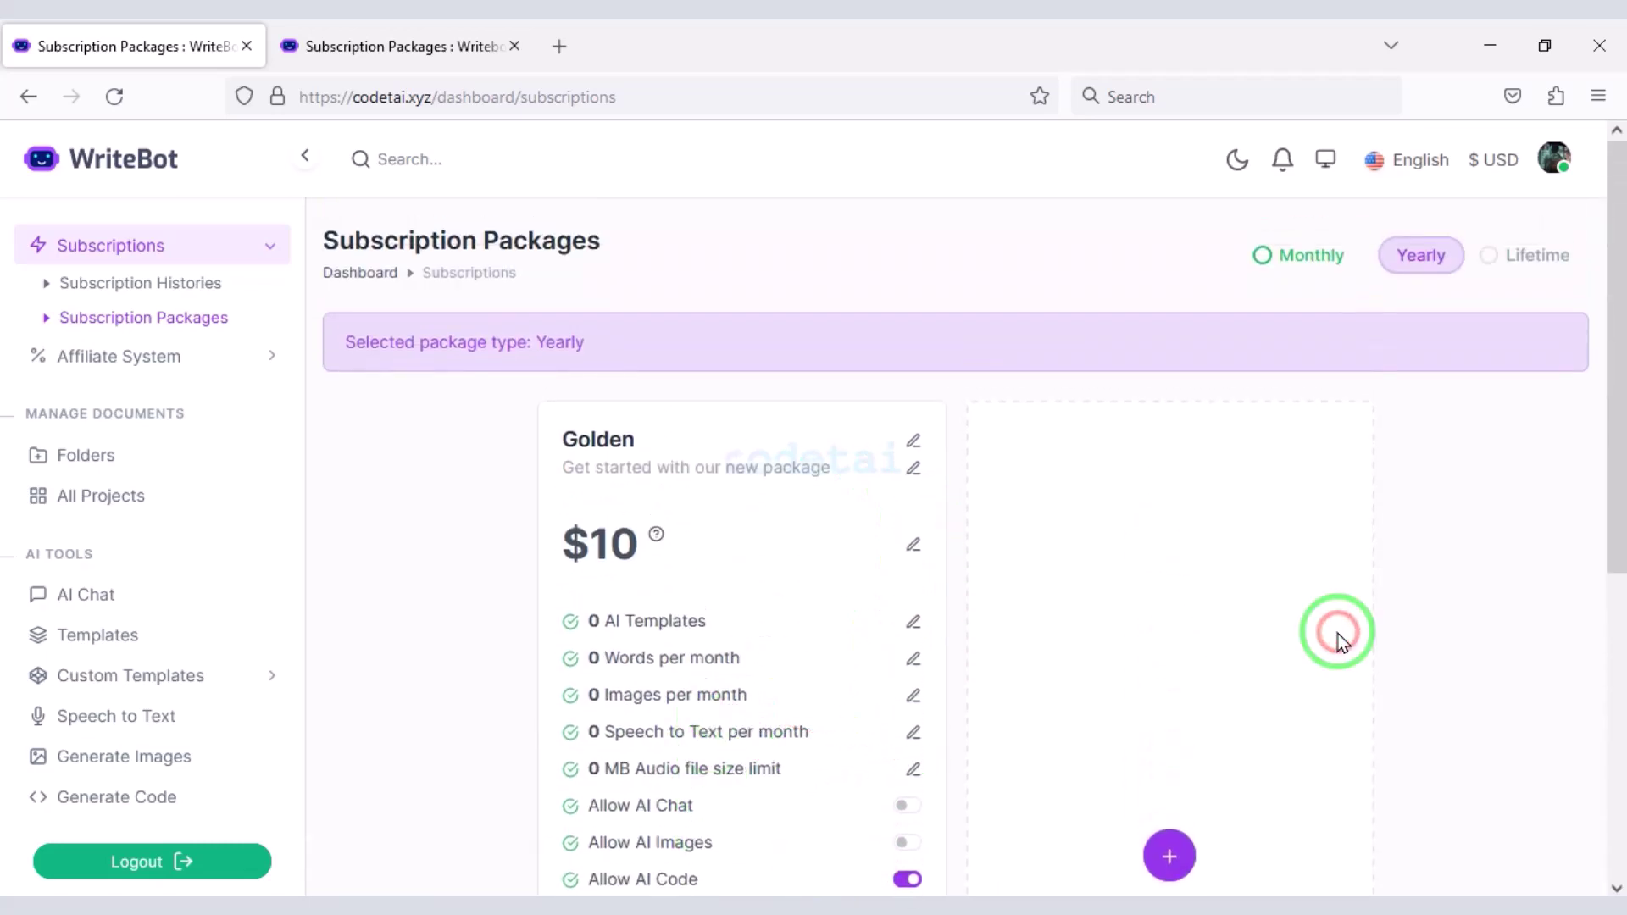
pyautogui.scroll(-9, 1054, 846)
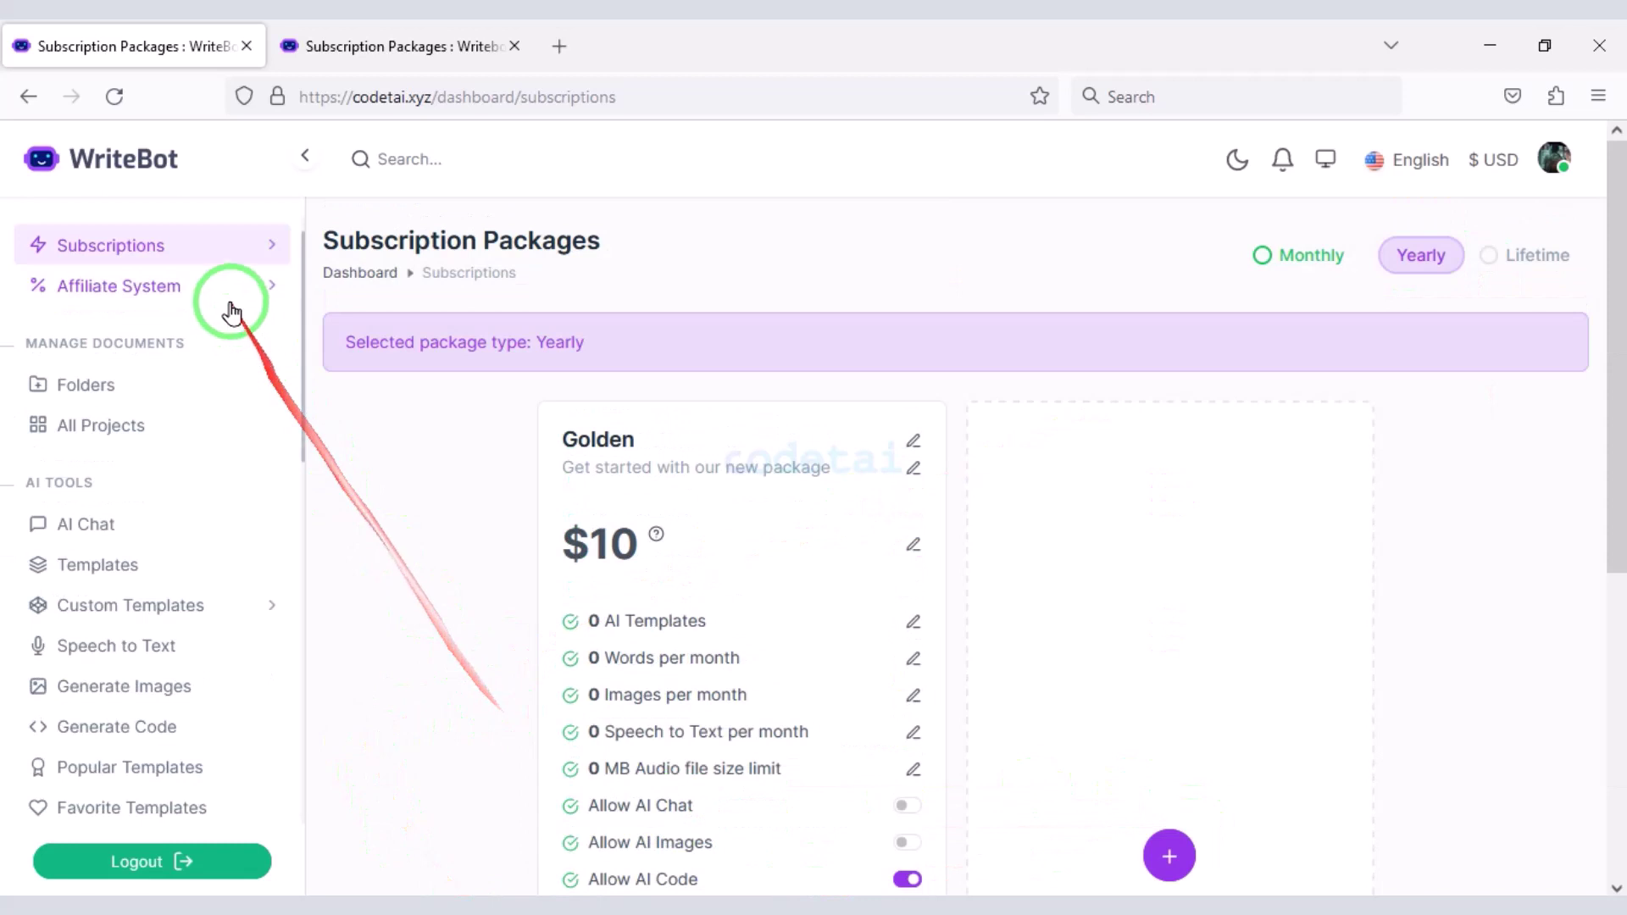
pyautogui.click(229, 289)
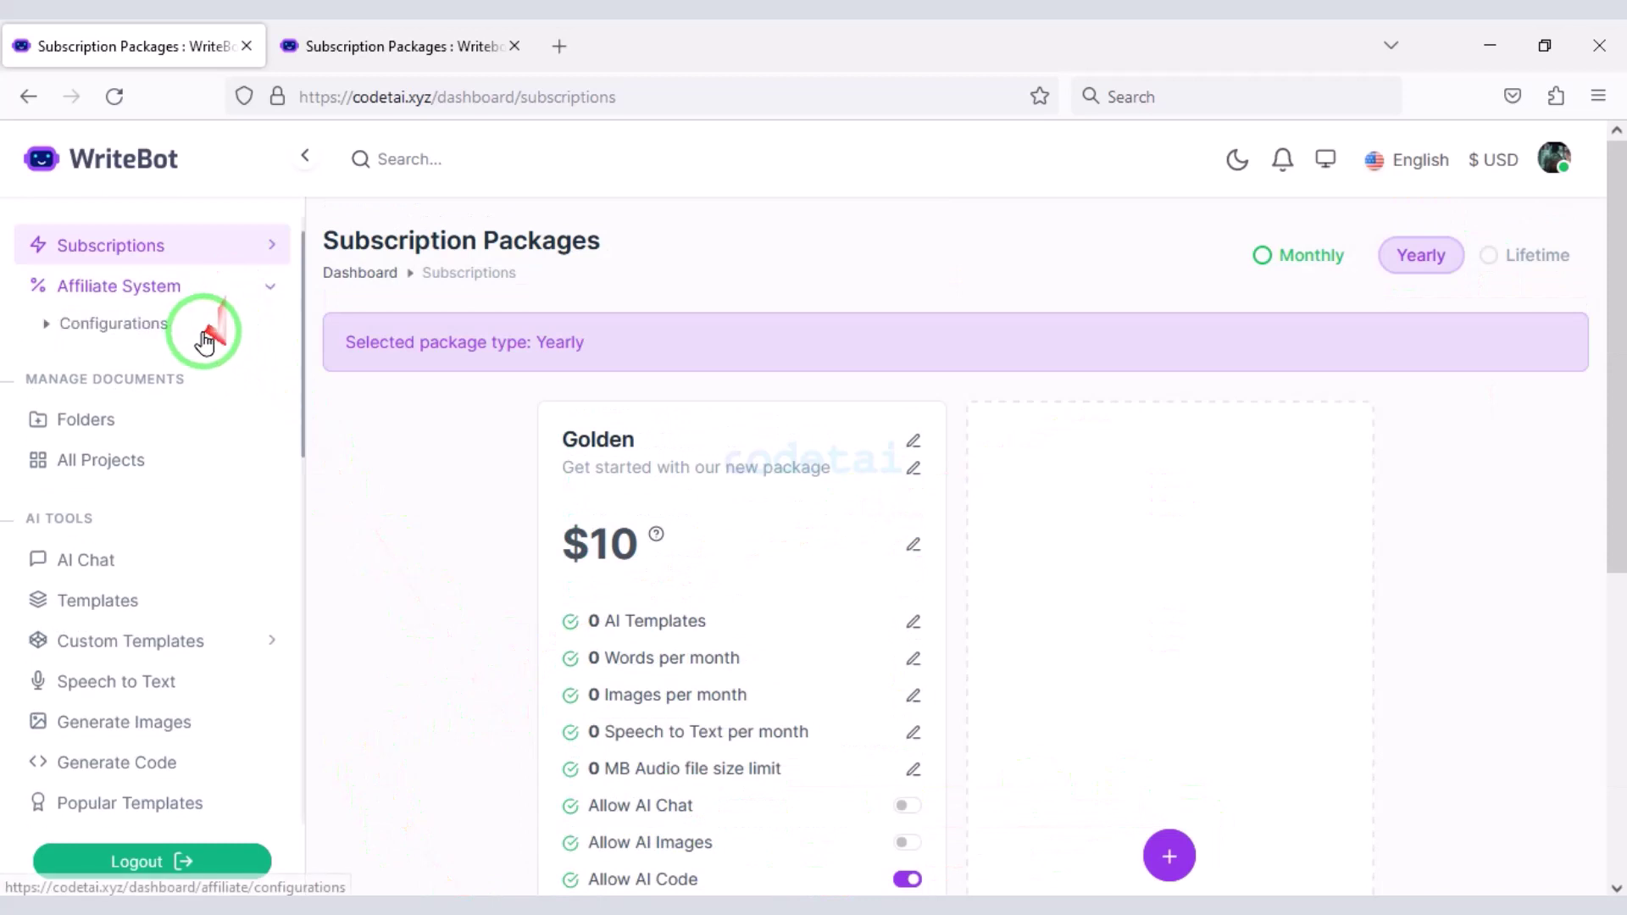
# - Save affiliate configuration with $50 minimum withdrawal and Paypal, Paytm, Razorpay payout methods
pyautogui.click(197, 334)
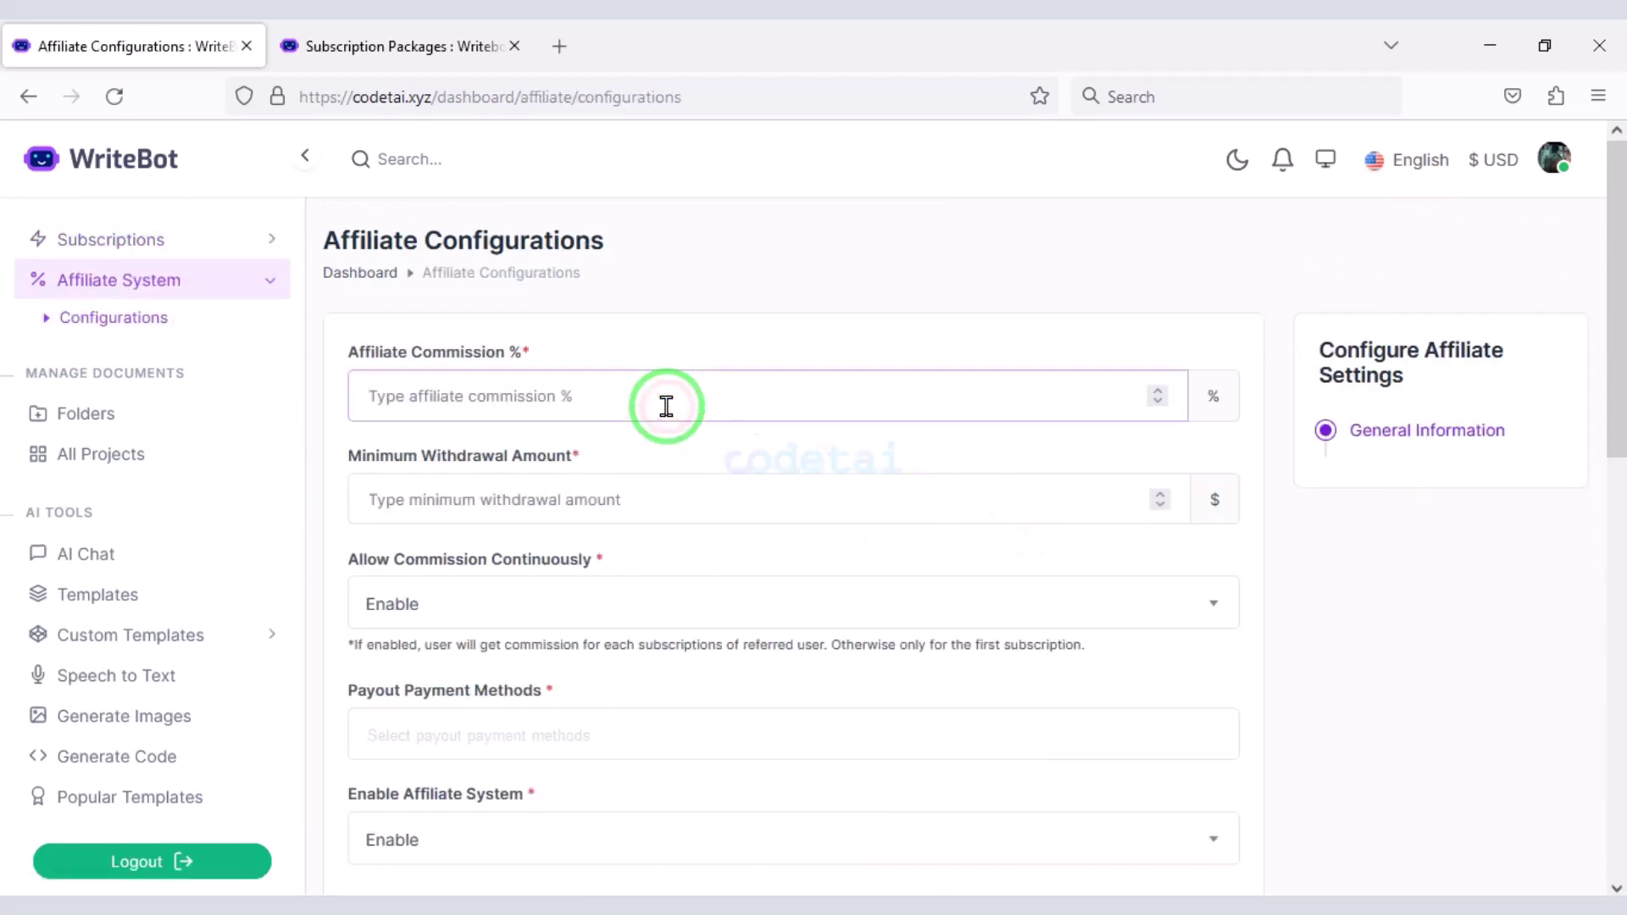
pyautogui.scroll(-2, 596, 493)
pyautogui.click(577, 391)
pyautogui.write('0')
pyautogui.scroll(-2, 534, 432)
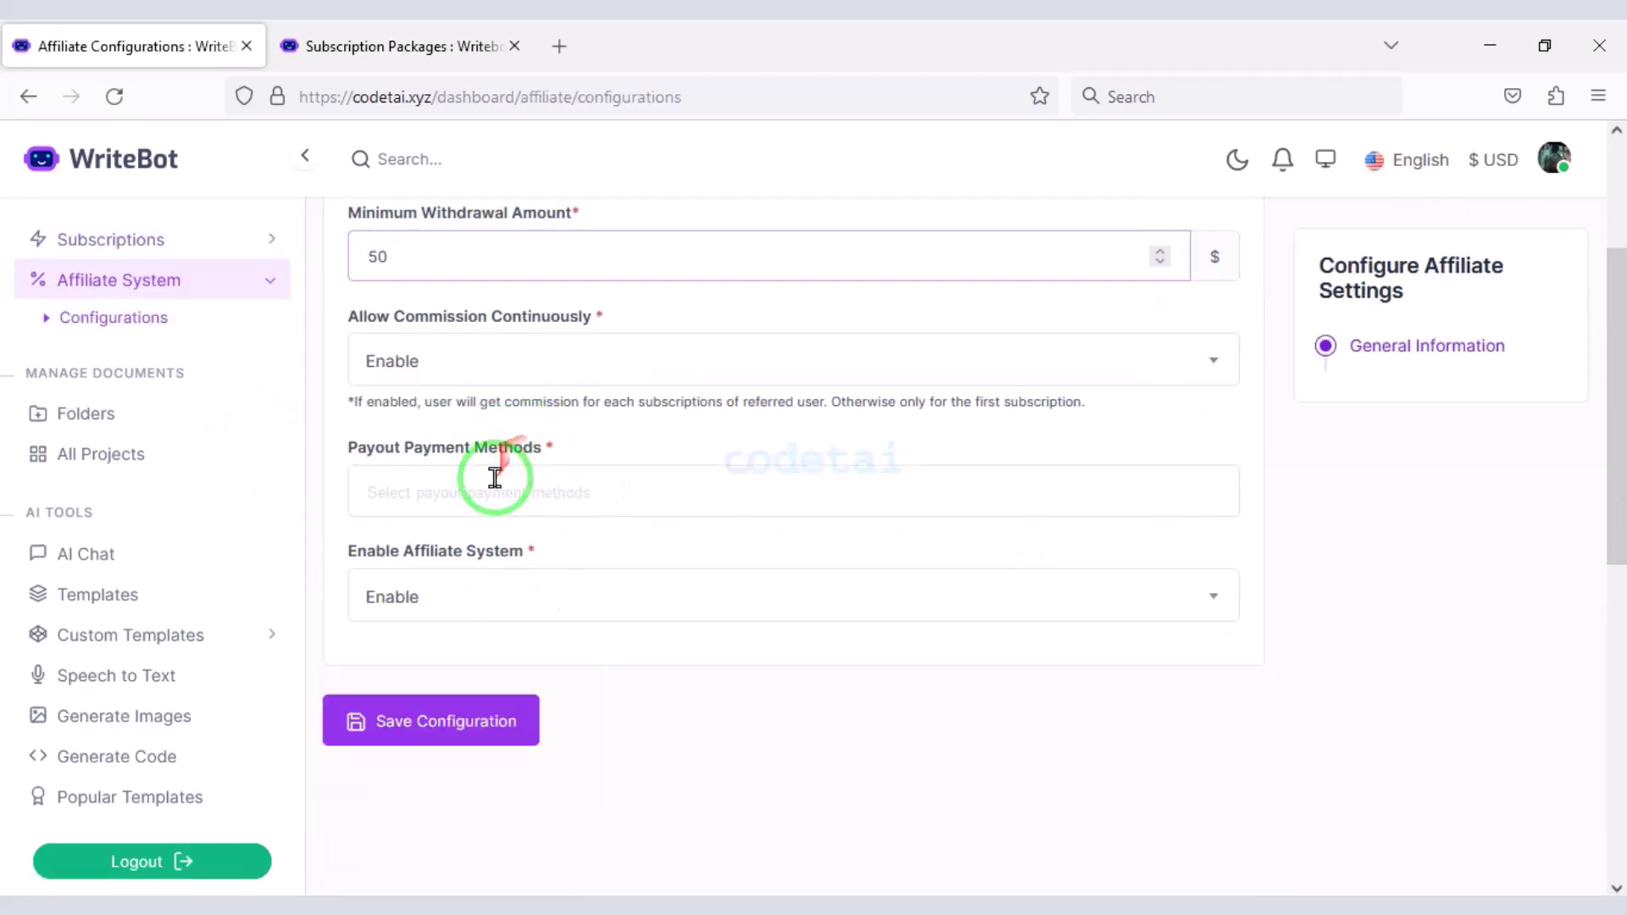
pyautogui.click(494, 479)
pyautogui.click(483, 576)
pyautogui.click(555, 496)
pyautogui.click(532, 669)
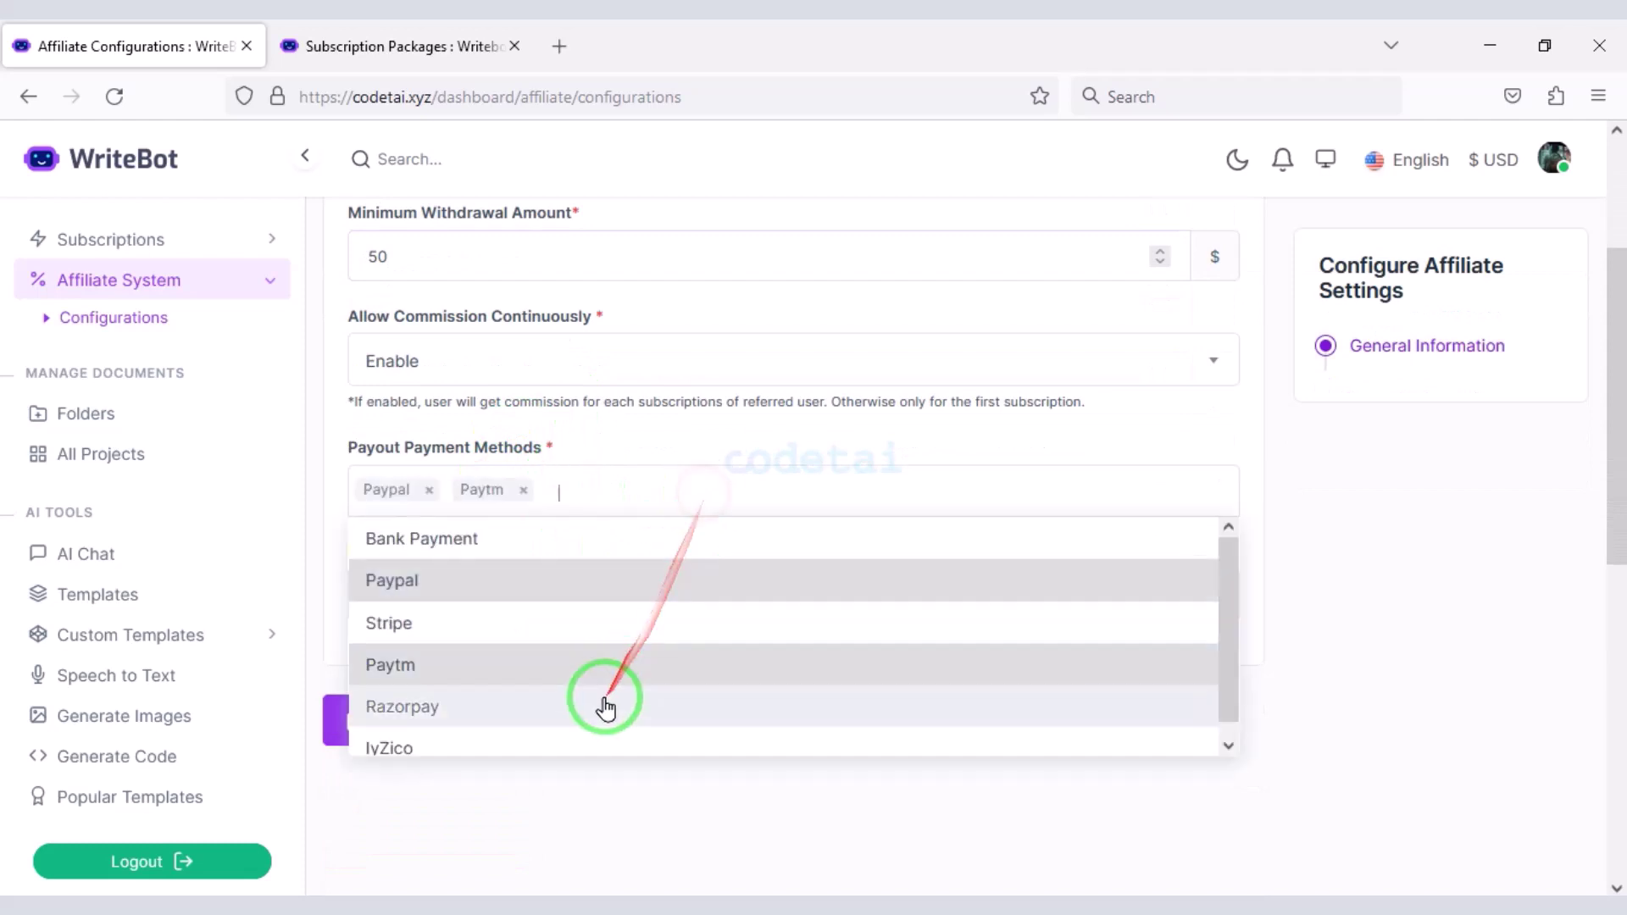
pyautogui.click(602, 690)
pyautogui.scroll(-2, 582, 472)
pyautogui.click(481, 602)
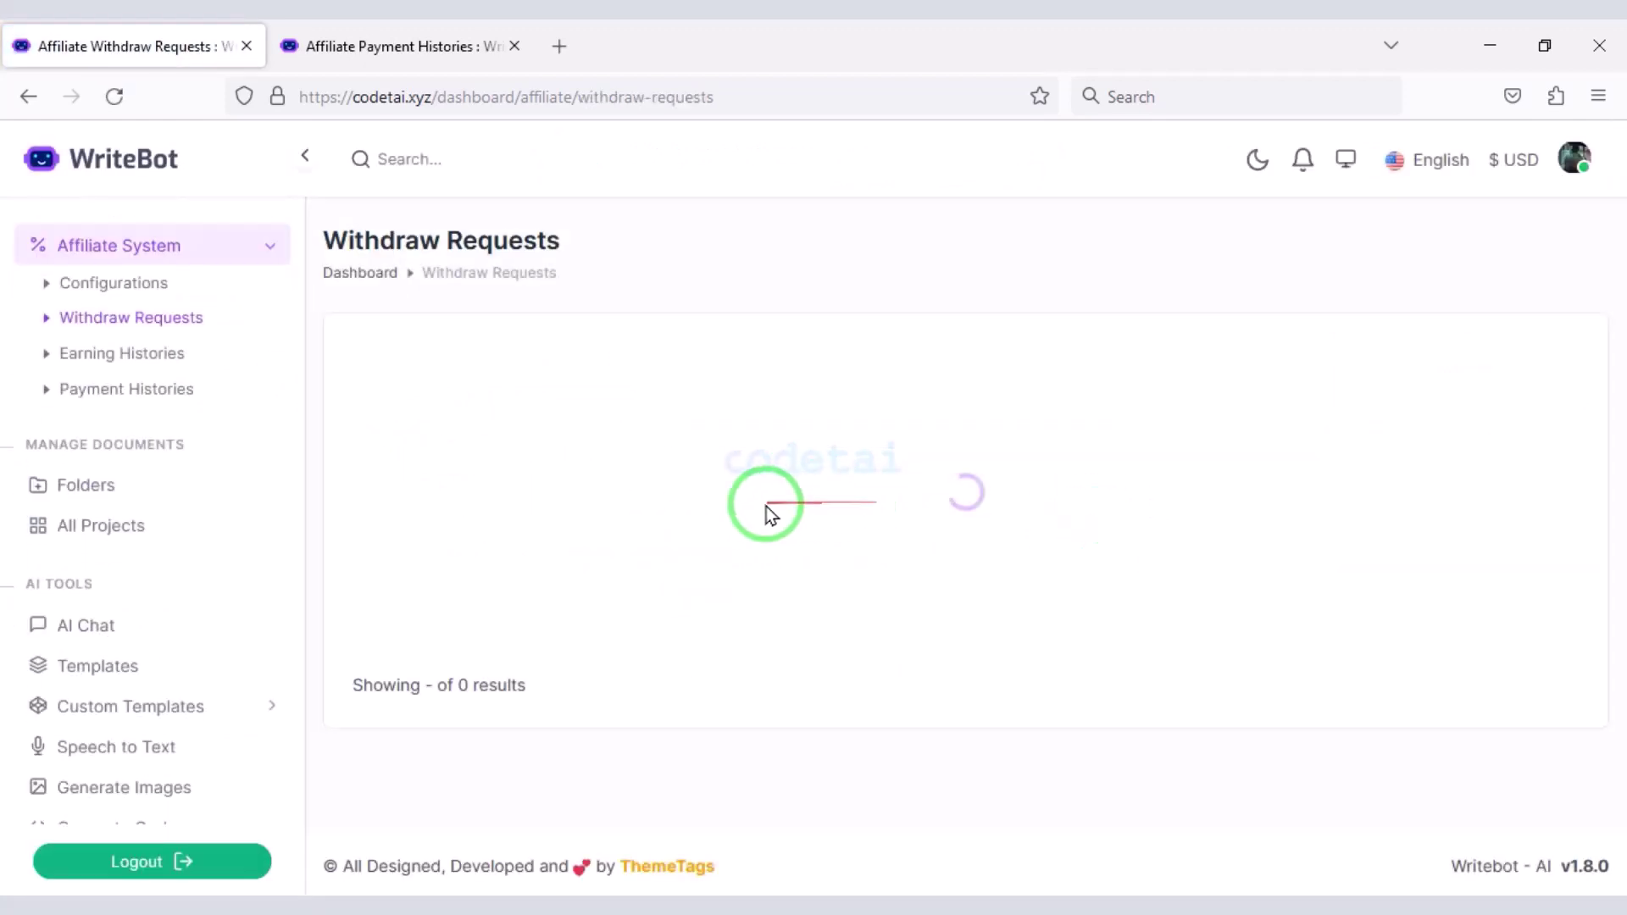
# - Check the empty affiliate Earning and Payment Histories, then view the document Folders list
pyautogui.click(224, 357)
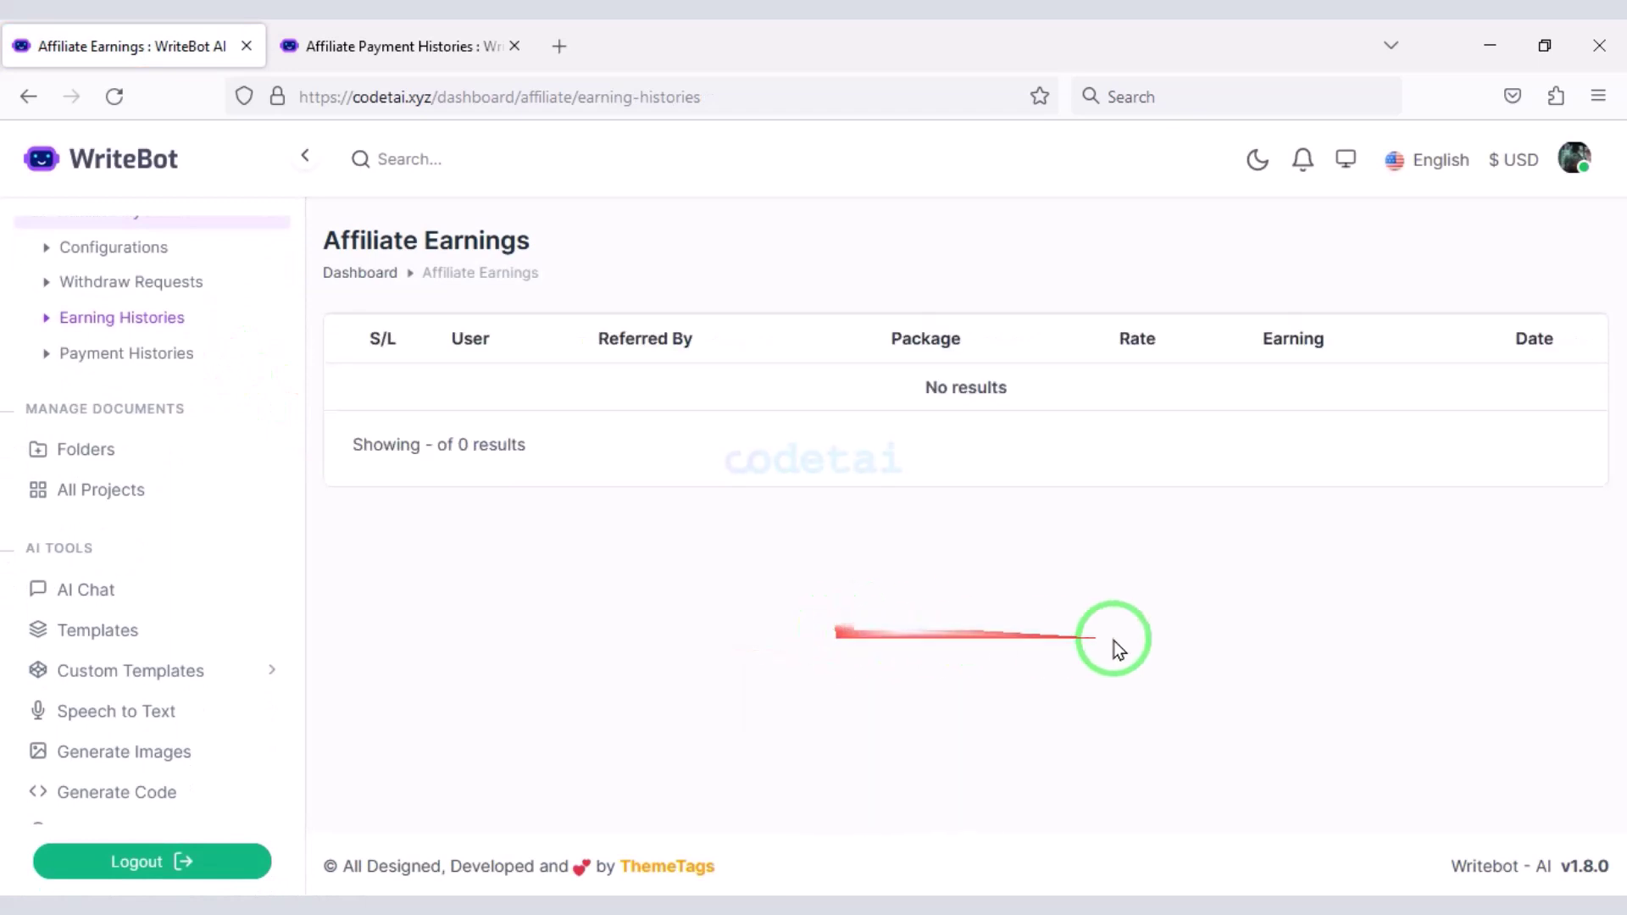
pyautogui.click(166, 354)
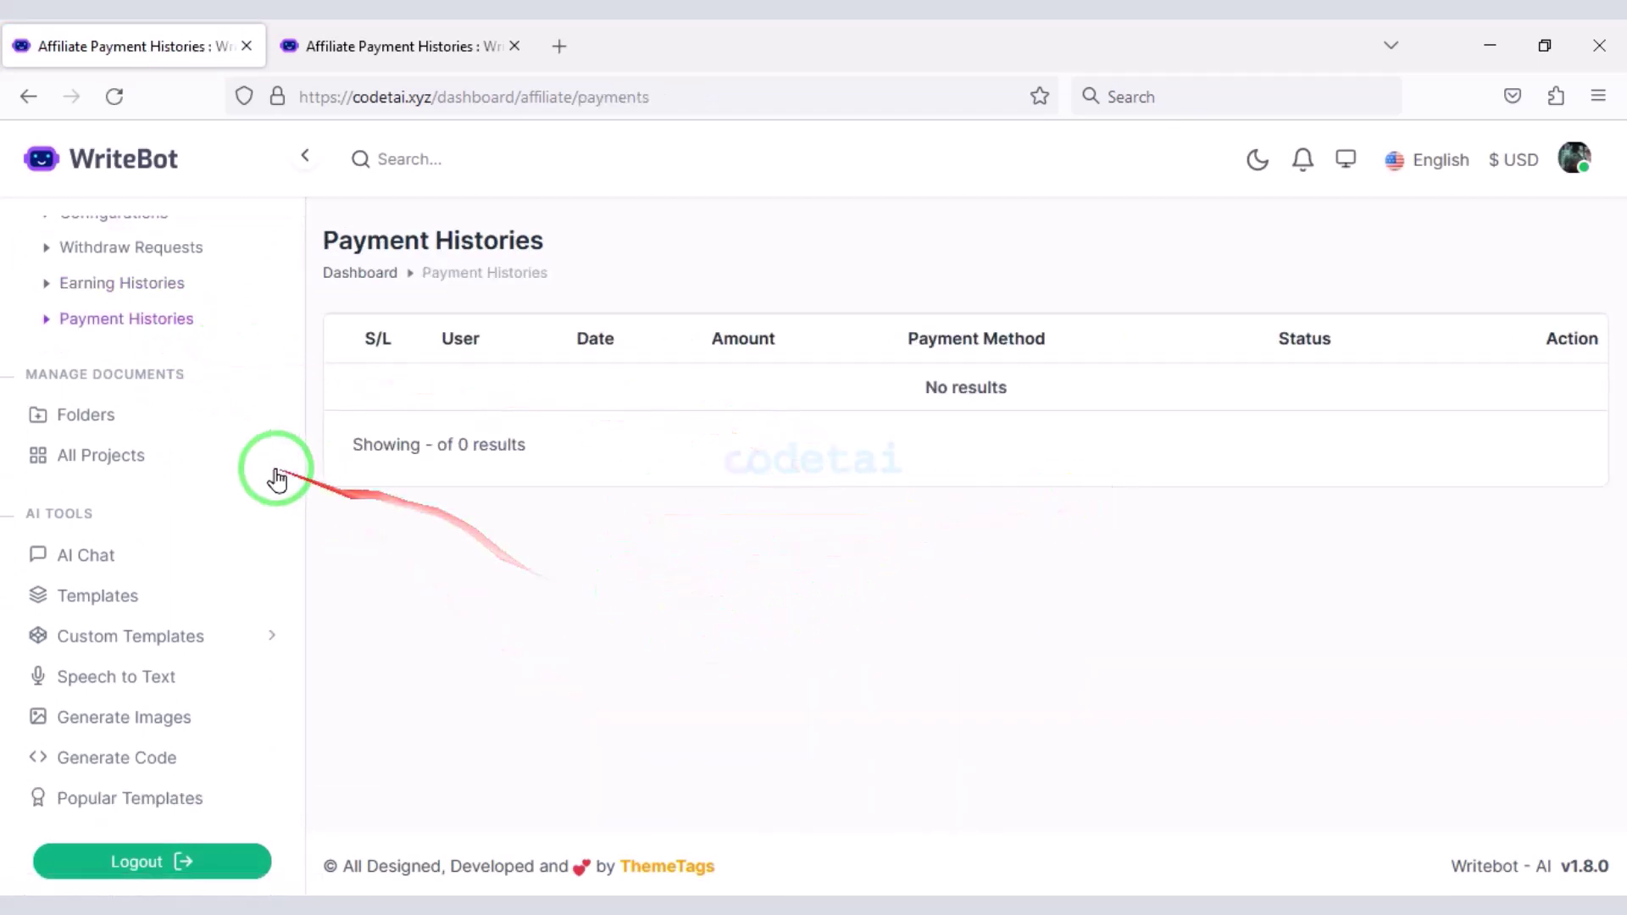
pyautogui.click(133, 428)
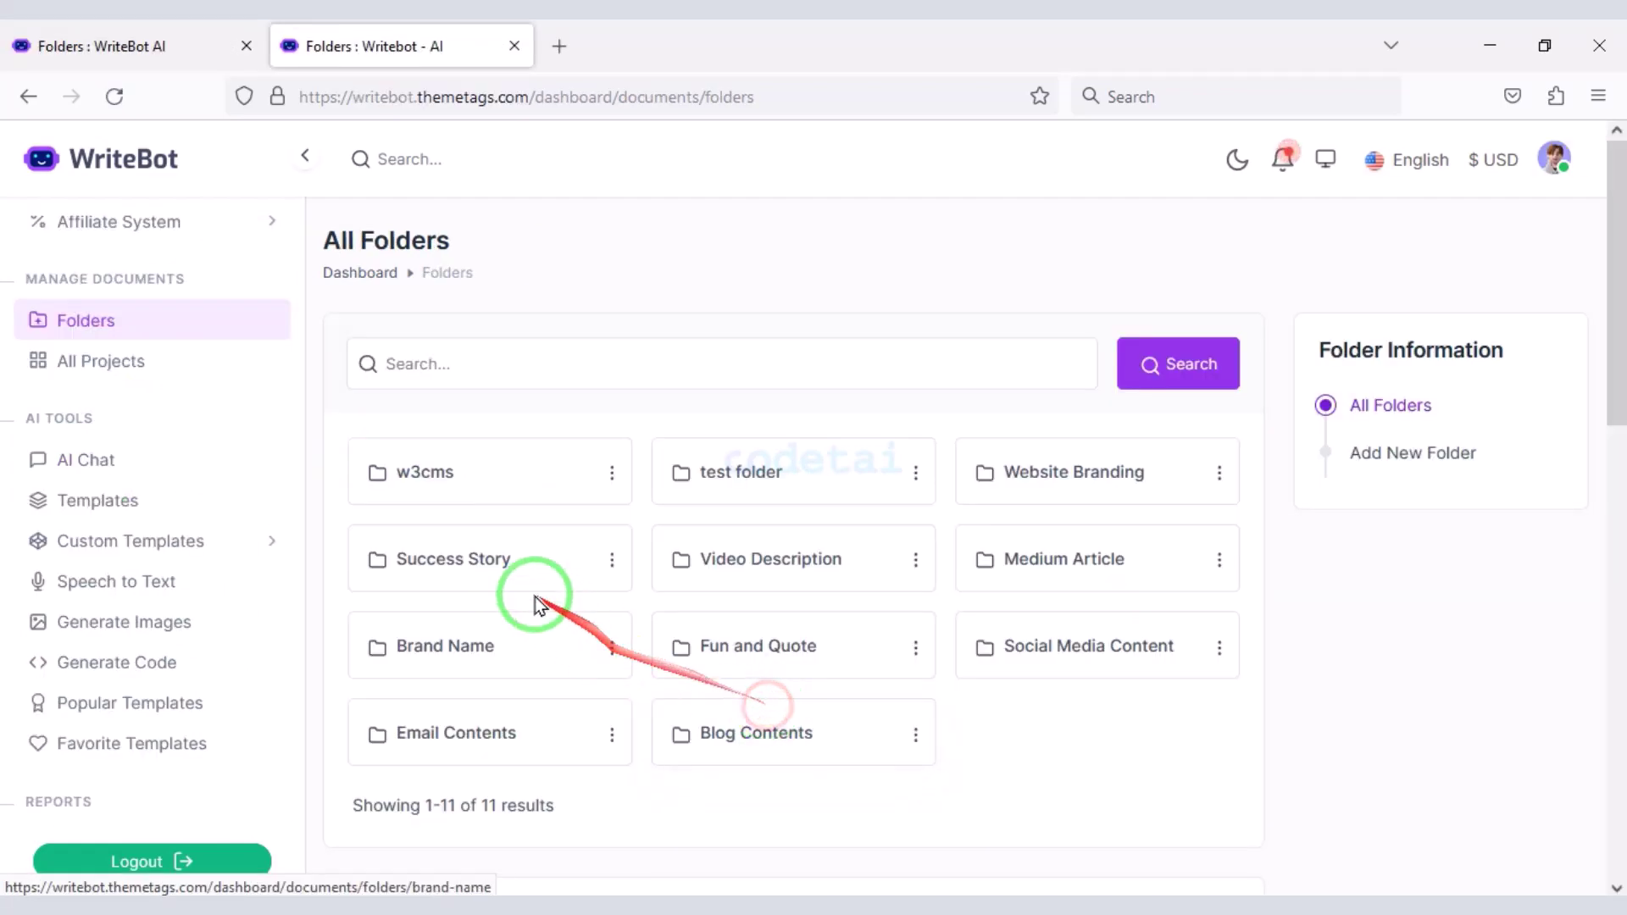
# - Look inside the Success Story folder, return, and view its options menu
pyautogui.click(487, 561)
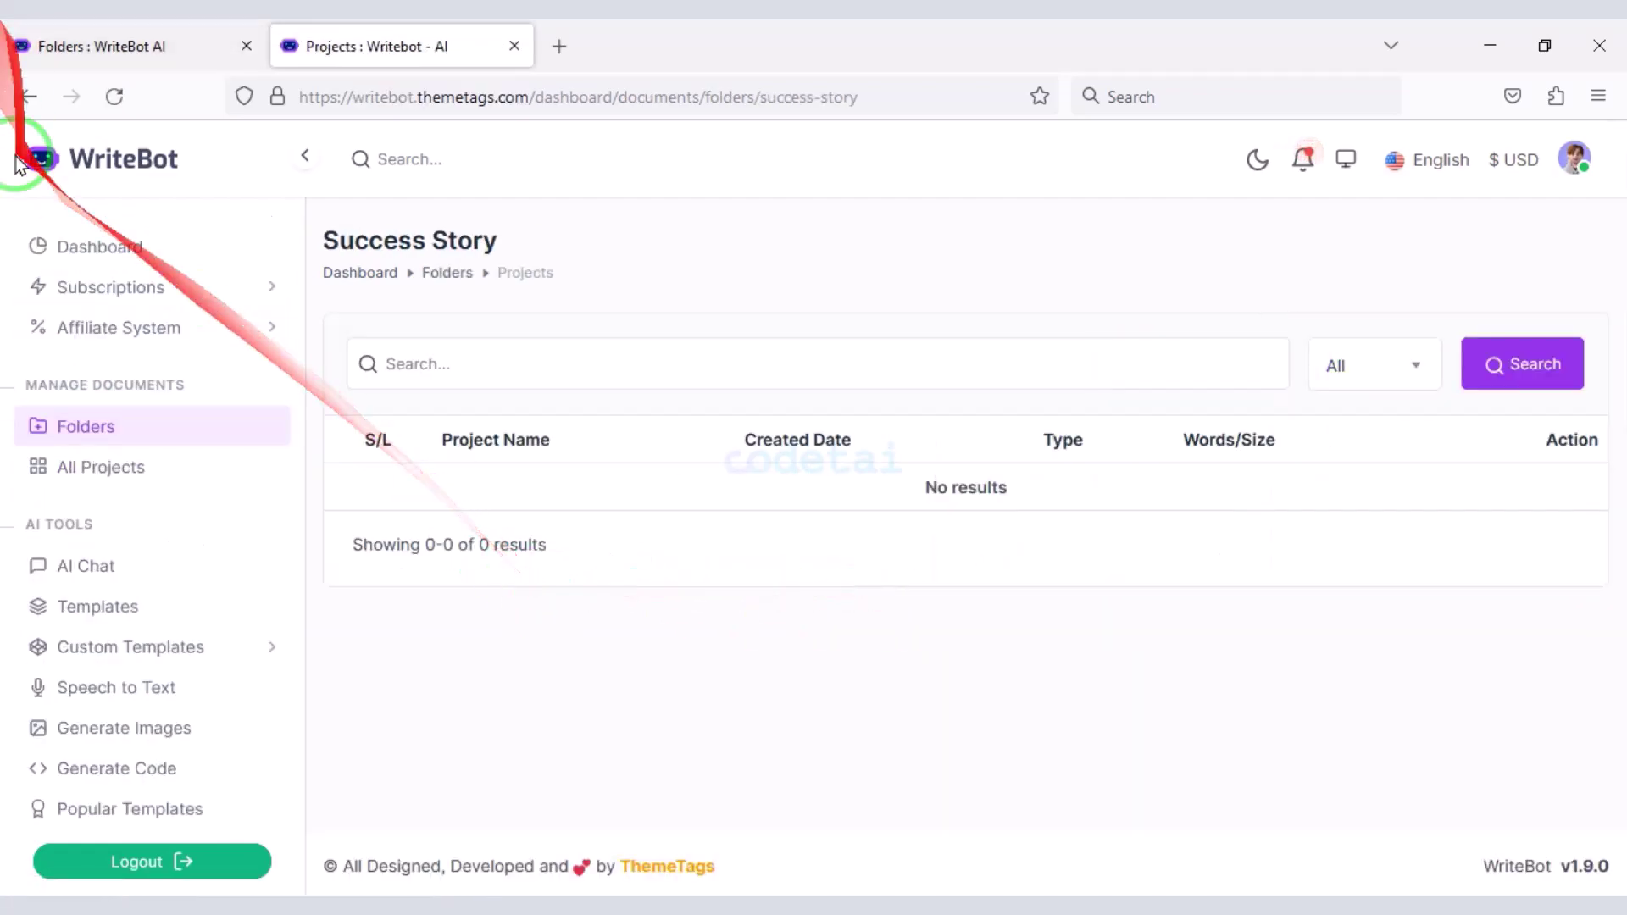
pyautogui.click(28, 96)
pyautogui.click(611, 561)
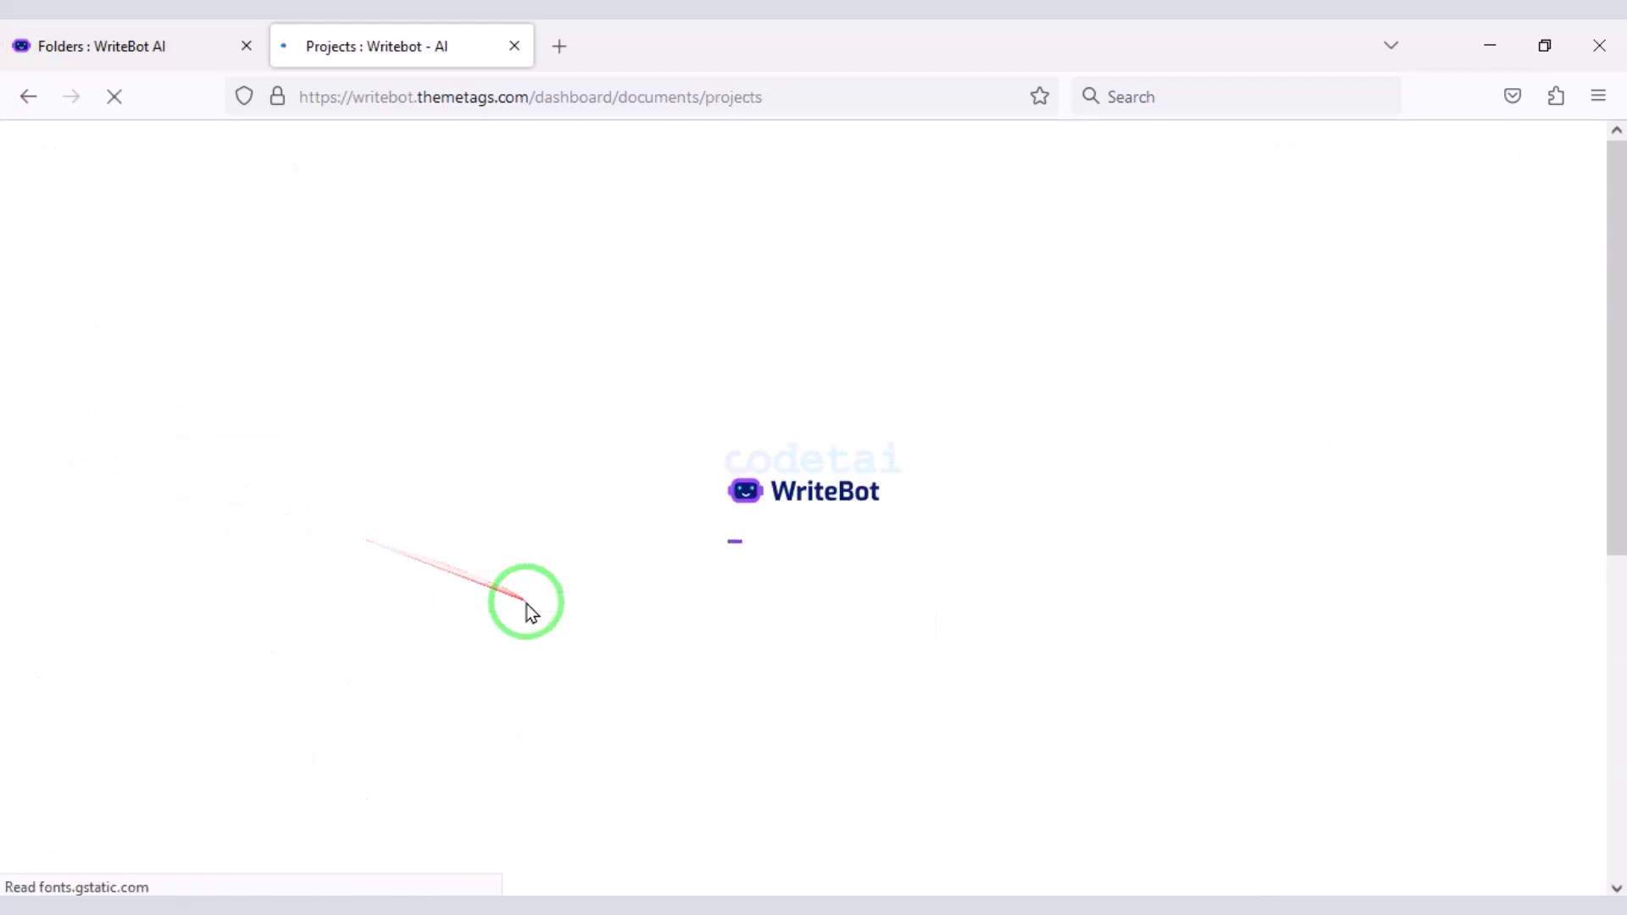
# - Browse the All Projects list and the fifth project's actions, then go to AI Chat
pyautogui.scroll(-5, 813, 508)
pyautogui.scroll(5, 1297, 602)
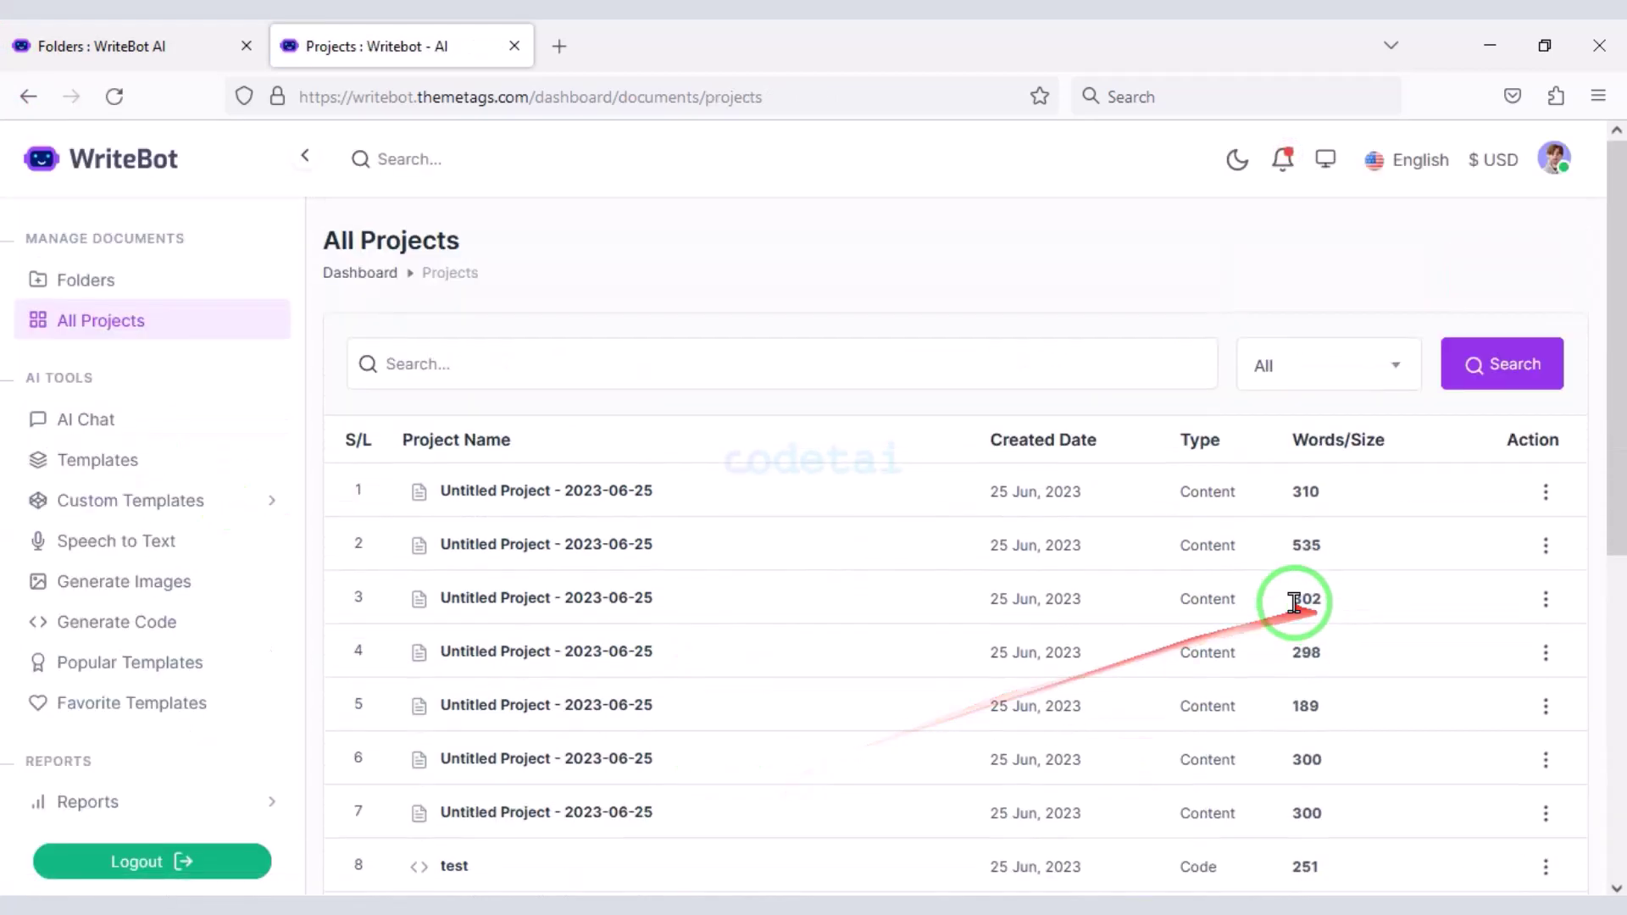
pyautogui.scroll(-2, 1568, 428)
pyautogui.click(1544, 585)
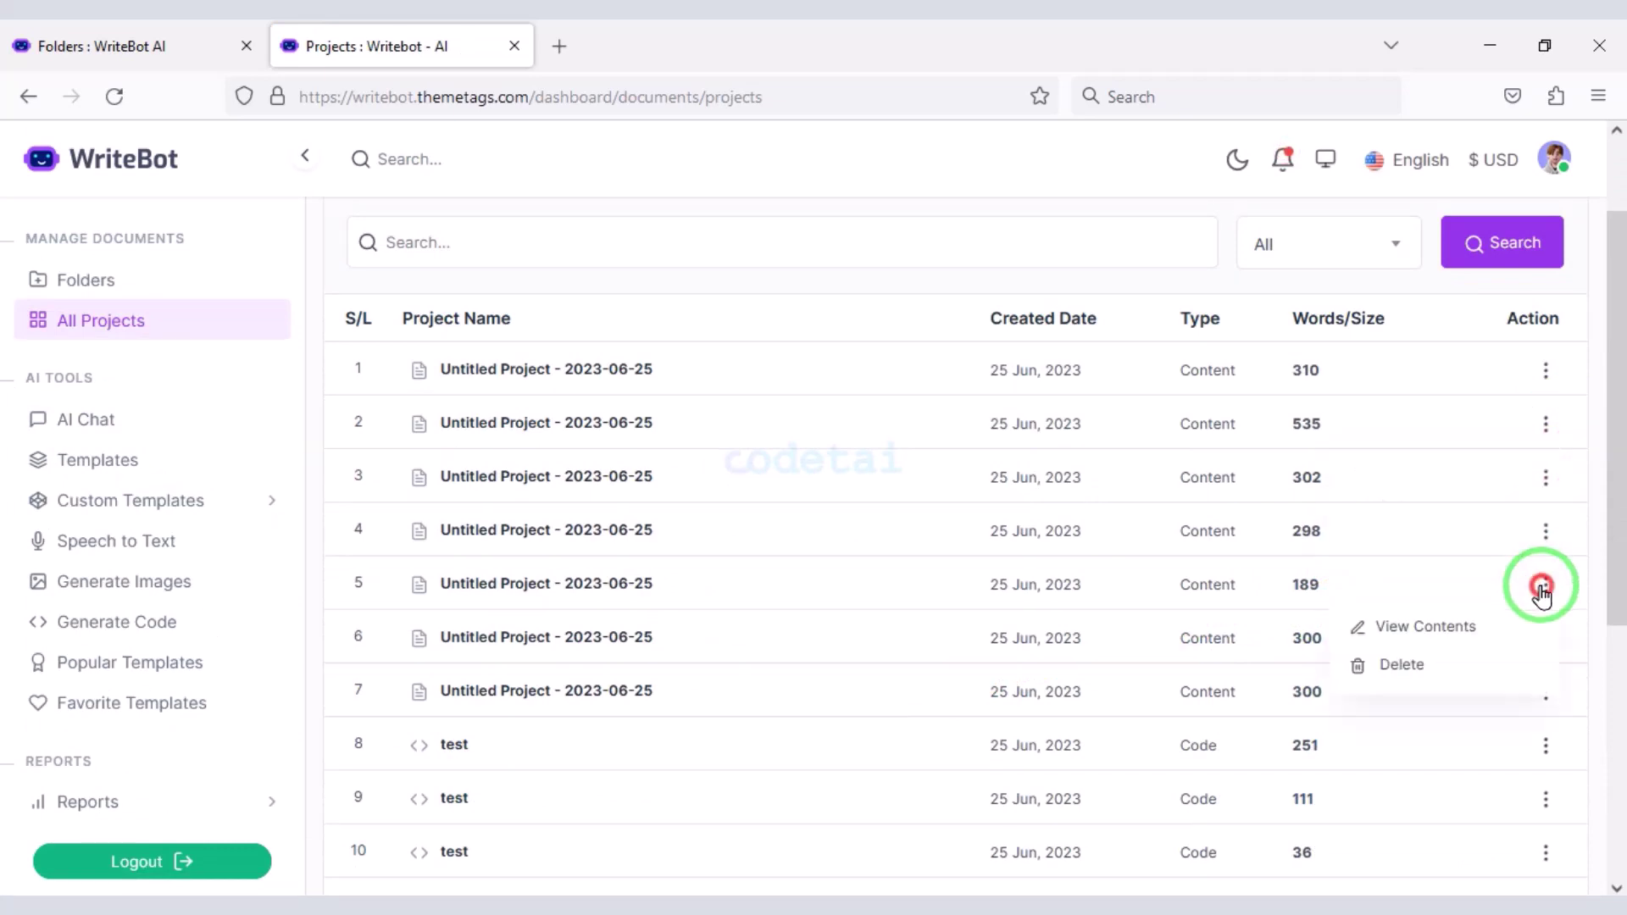
pyautogui.scroll(2, 1403, 610)
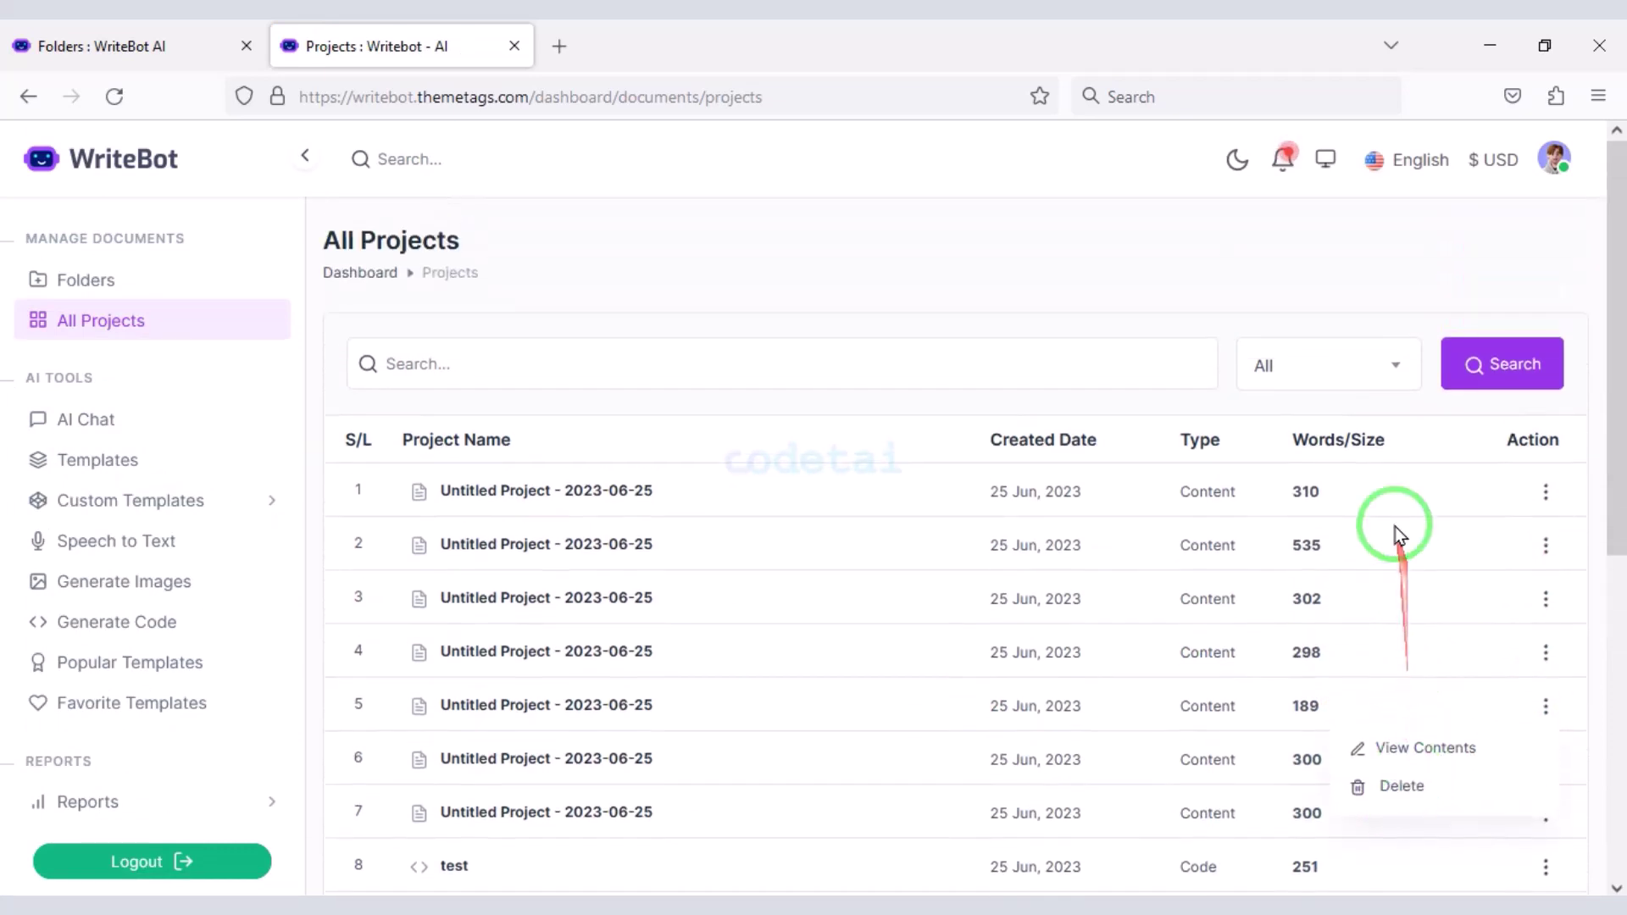
pyautogui.click(167, 419)
# - Browse the AI chat experts grid, such as SEO Expert and Career Consultant, then go to Templates
pyautogui.click(1517, 251)
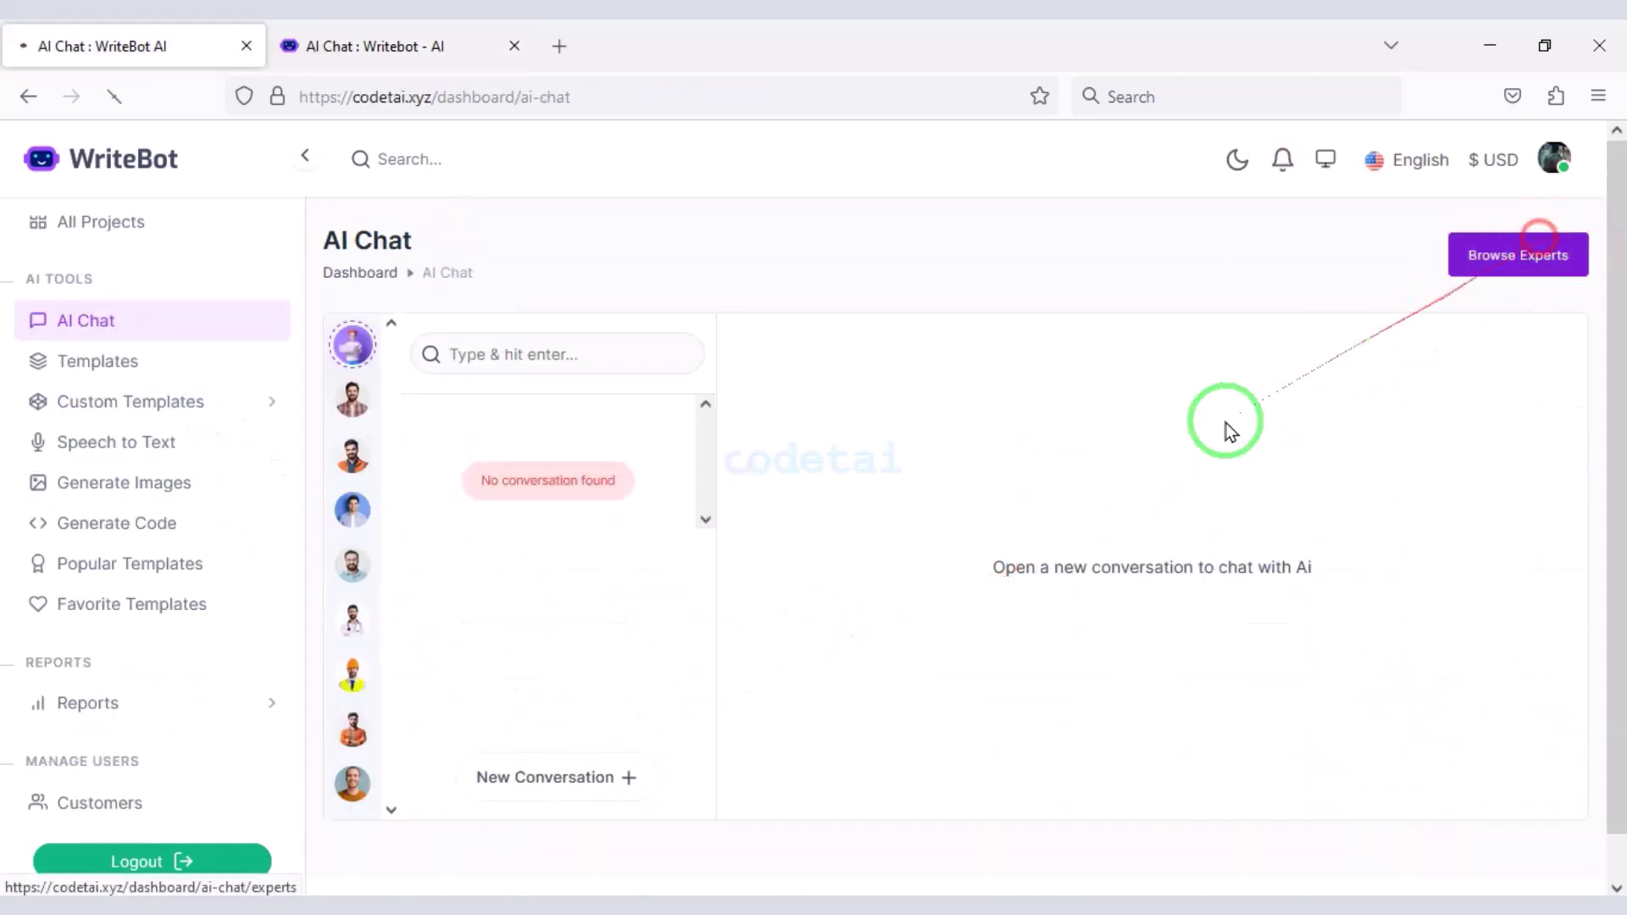
pyautogui.scroll(-2, 607, 752)
pyautogui.scroll(2, 1441, 647)
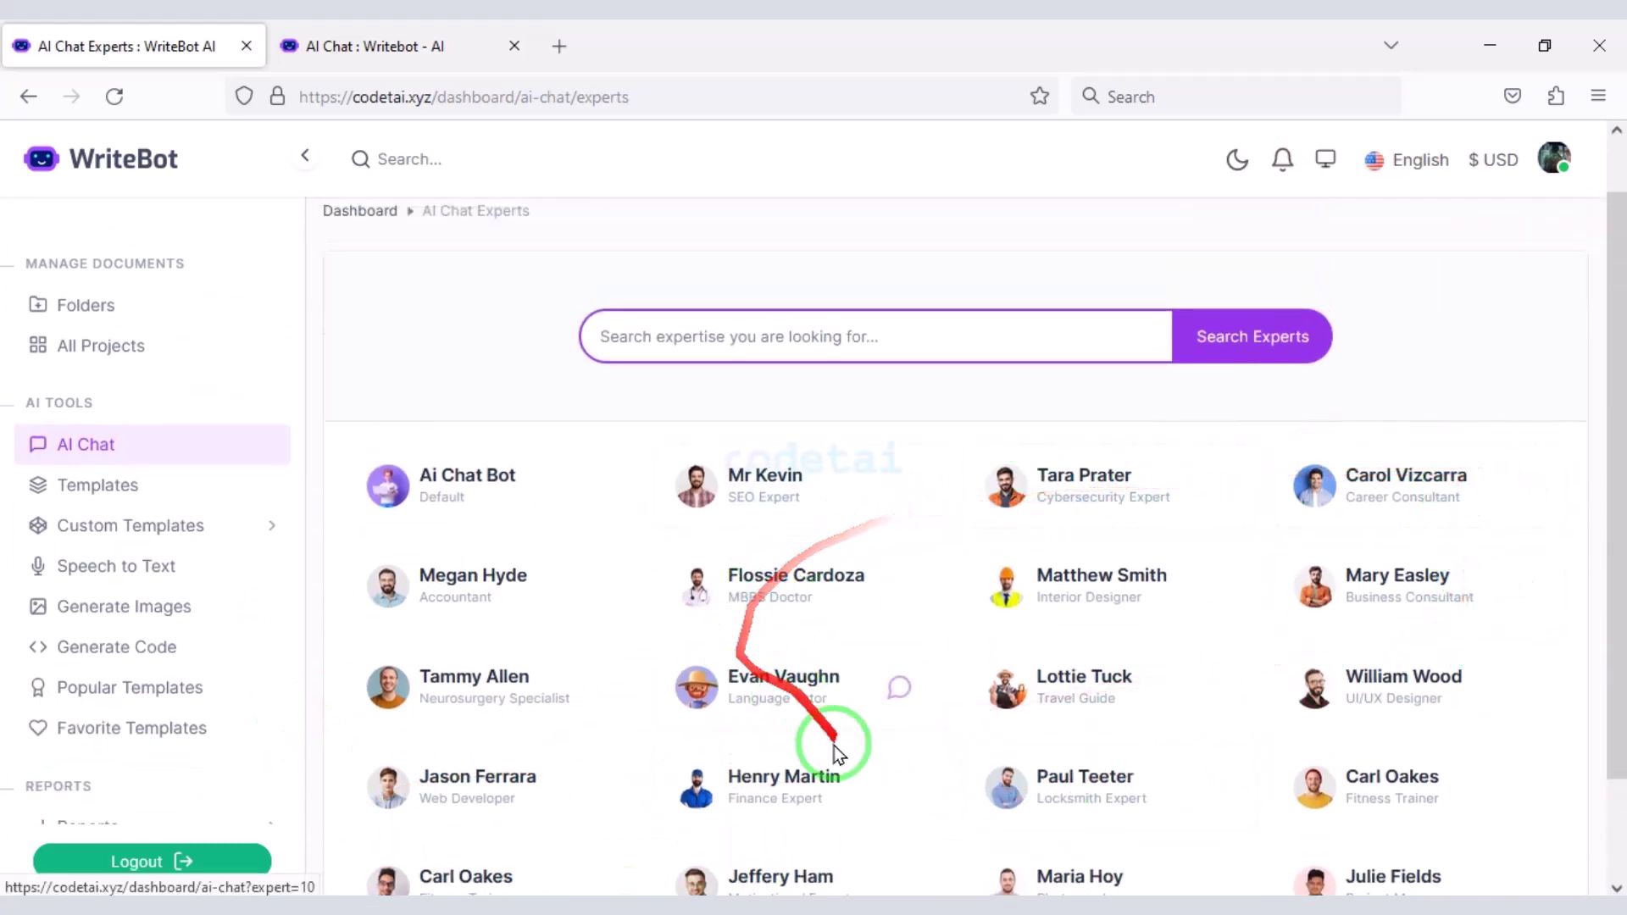
pyautogui.scroll(-2, 835, 752)
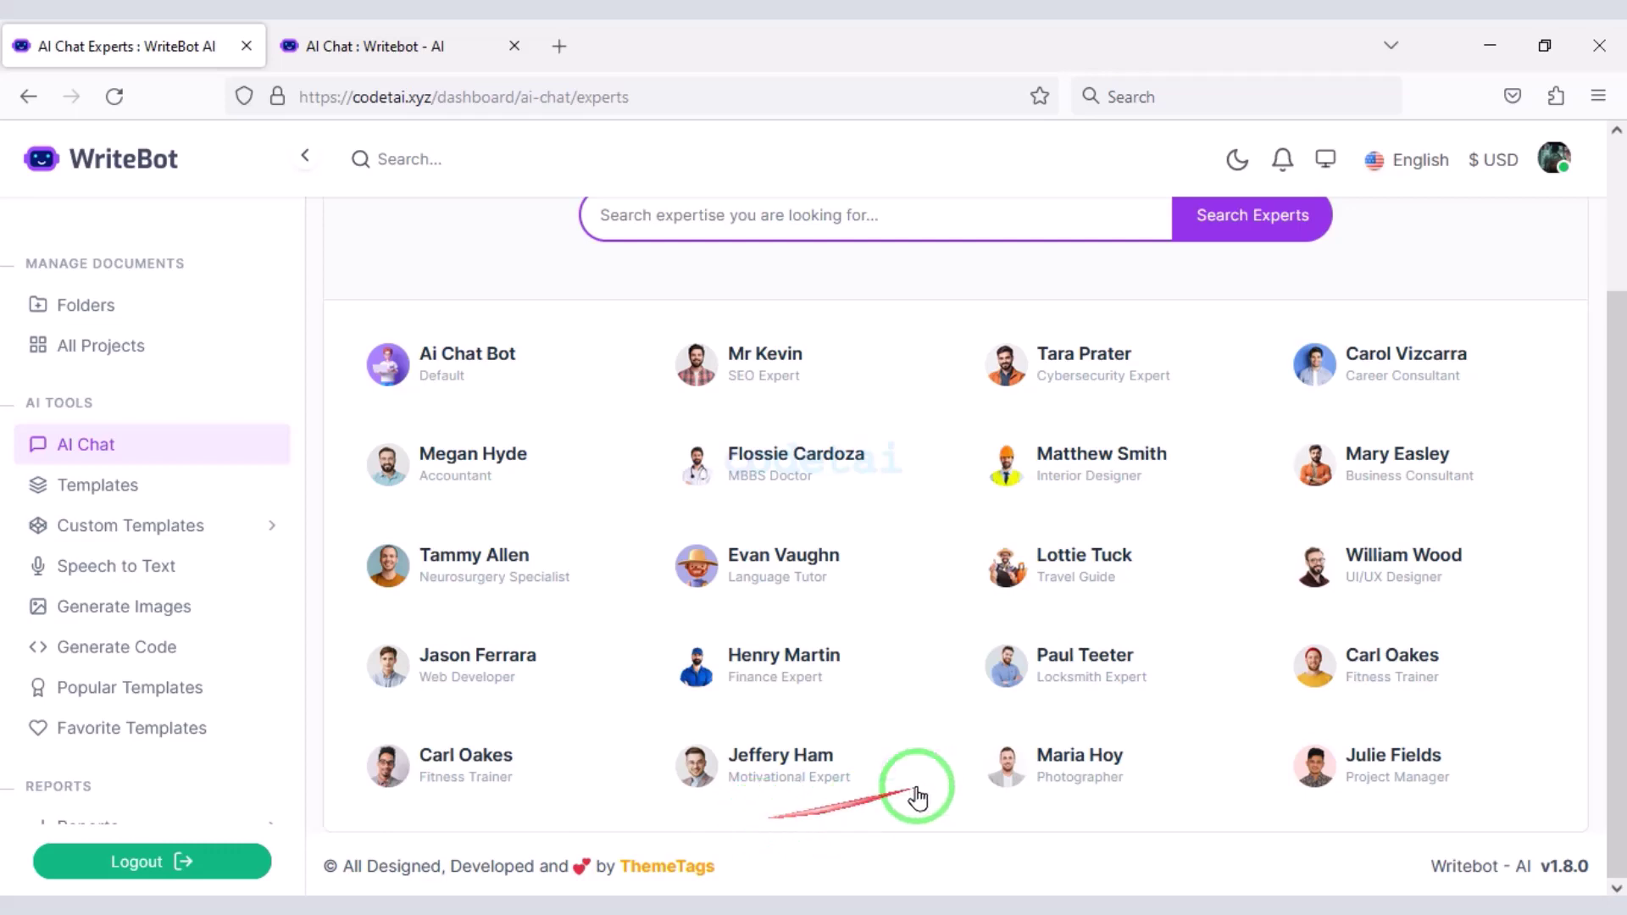
pyautogui.scroll(3, 919, 780)
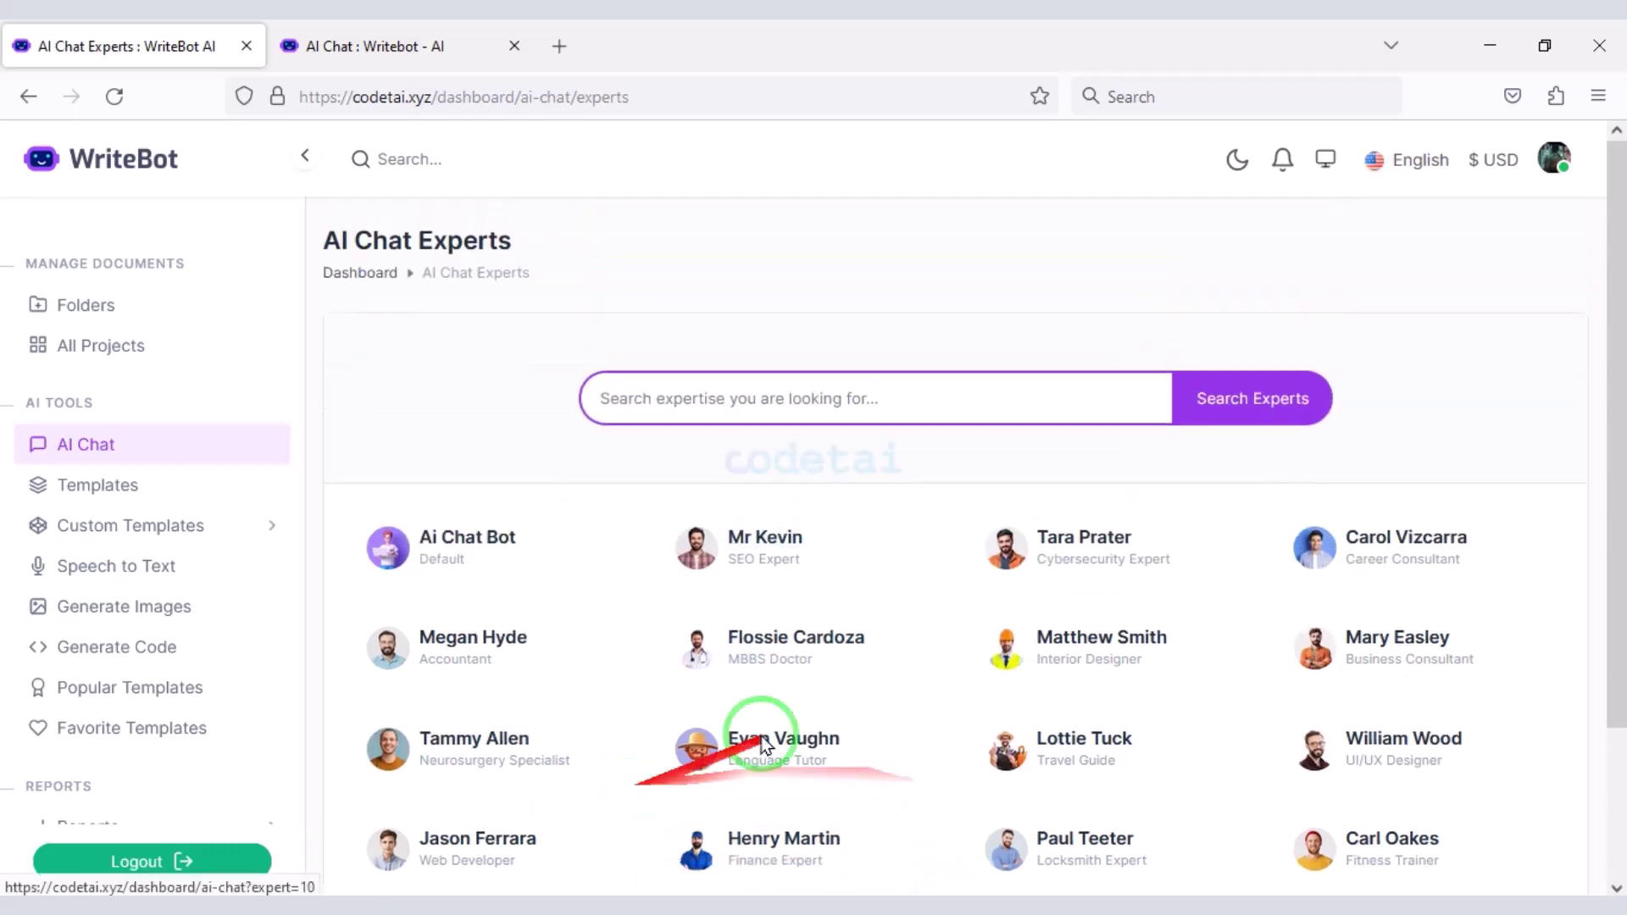
pyautogui.click(153, 482)
# - Filter templates by Blog Contents, then review the blank Add Custom Template form's sections
pyautogui.scroll(-5, 805, 742)
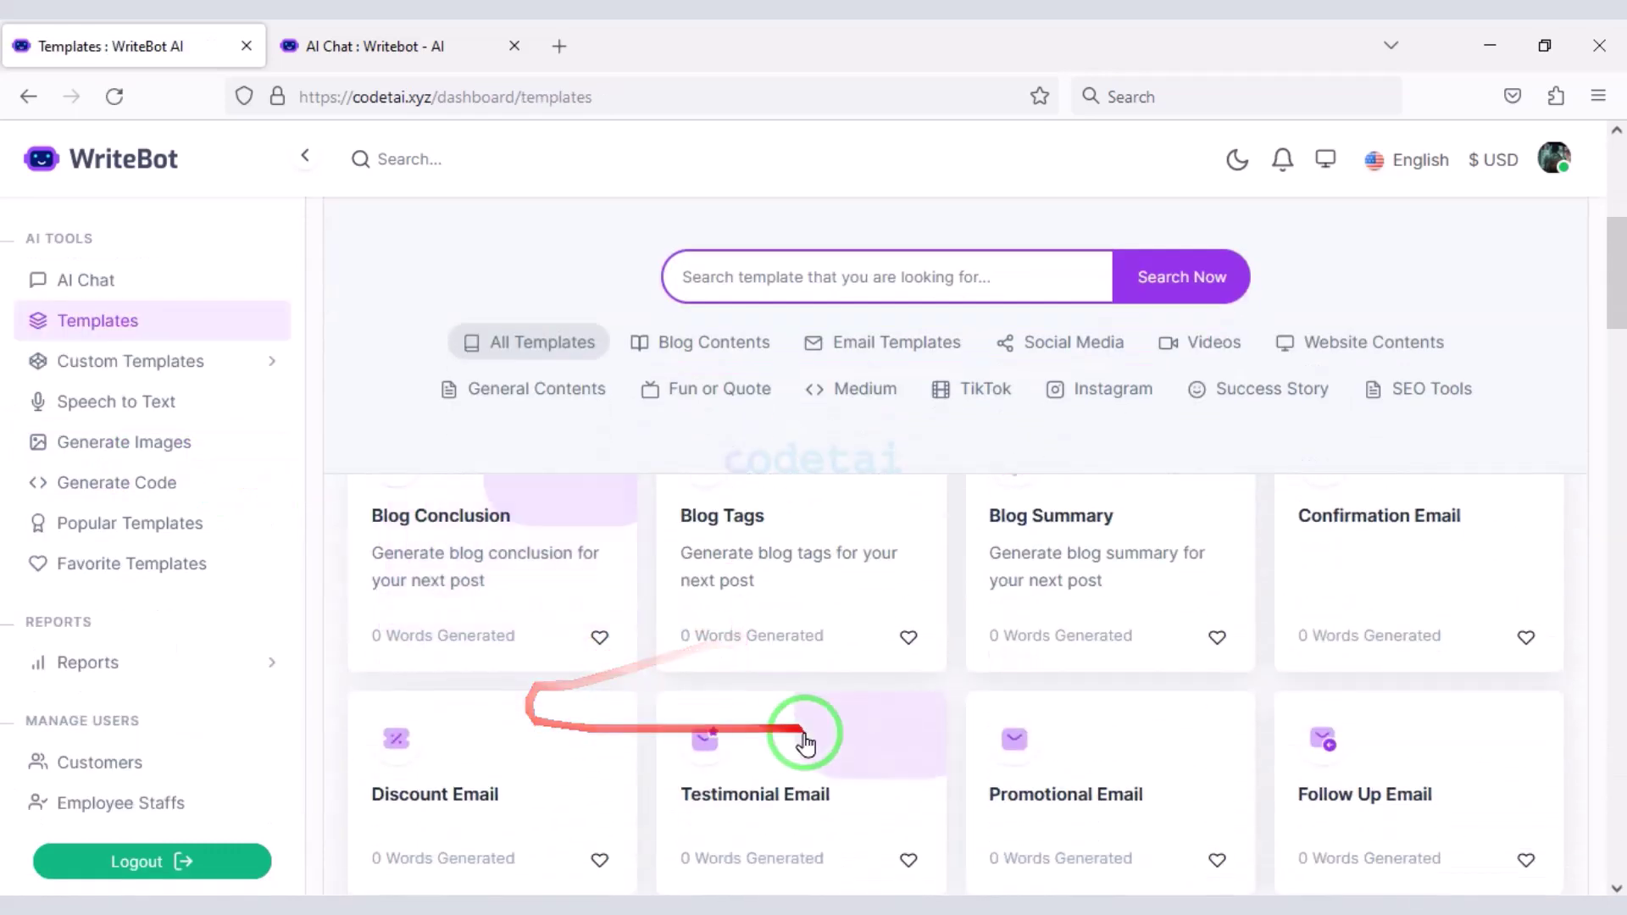
pyautogui.click(720, 341)
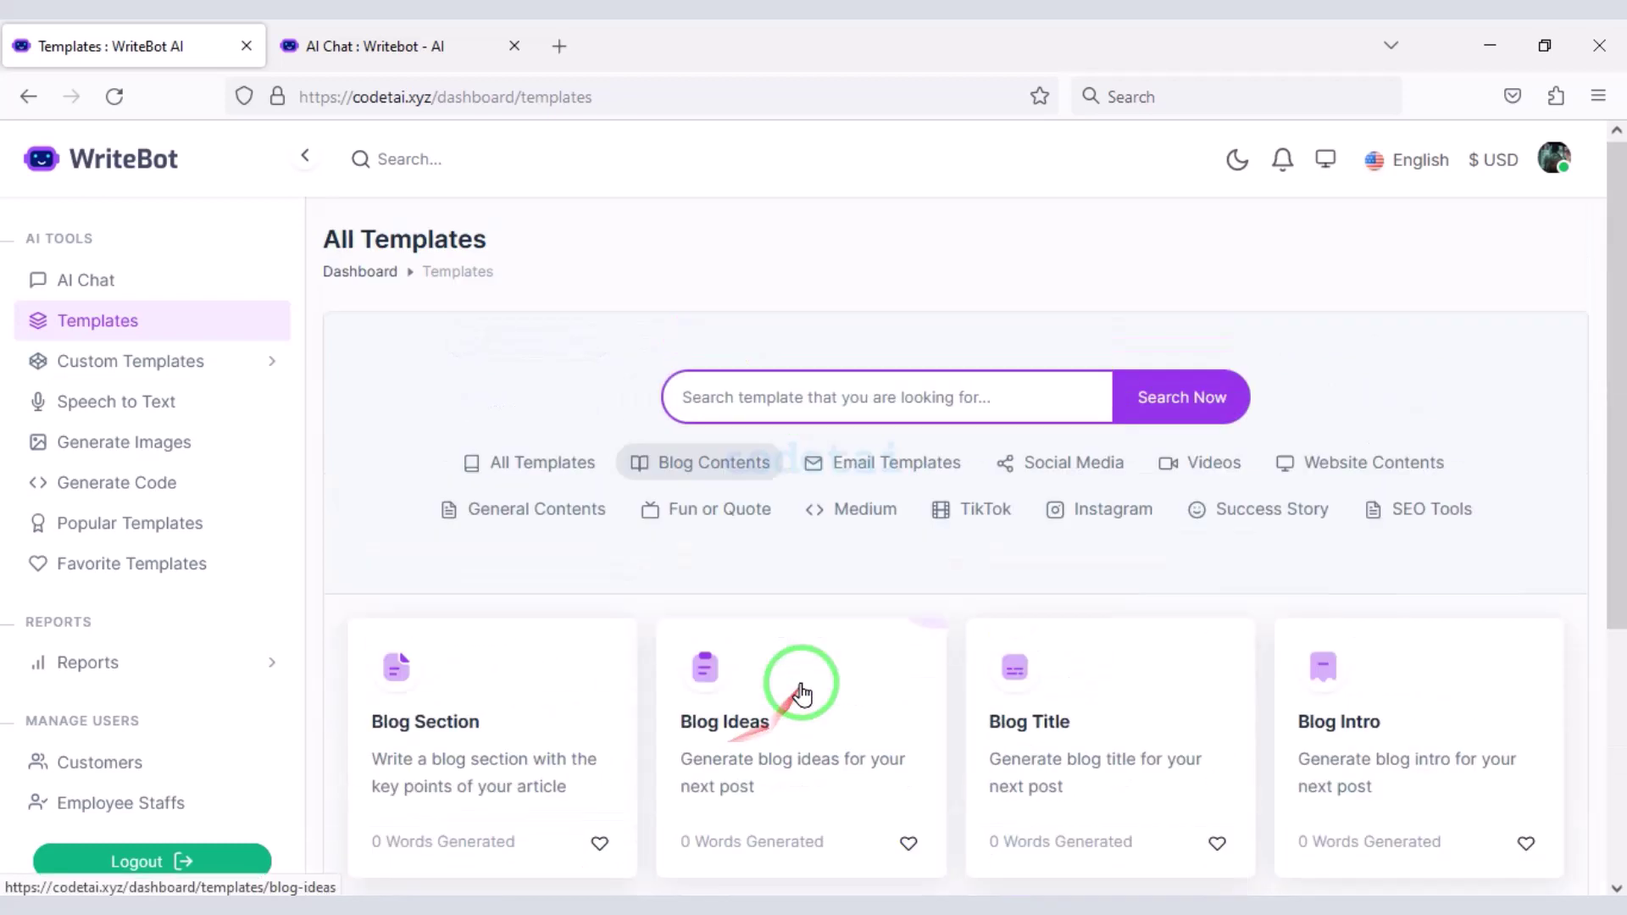
pyautogui.scroll(-2, 1006, 665)
pyautogui.click(185, 374)
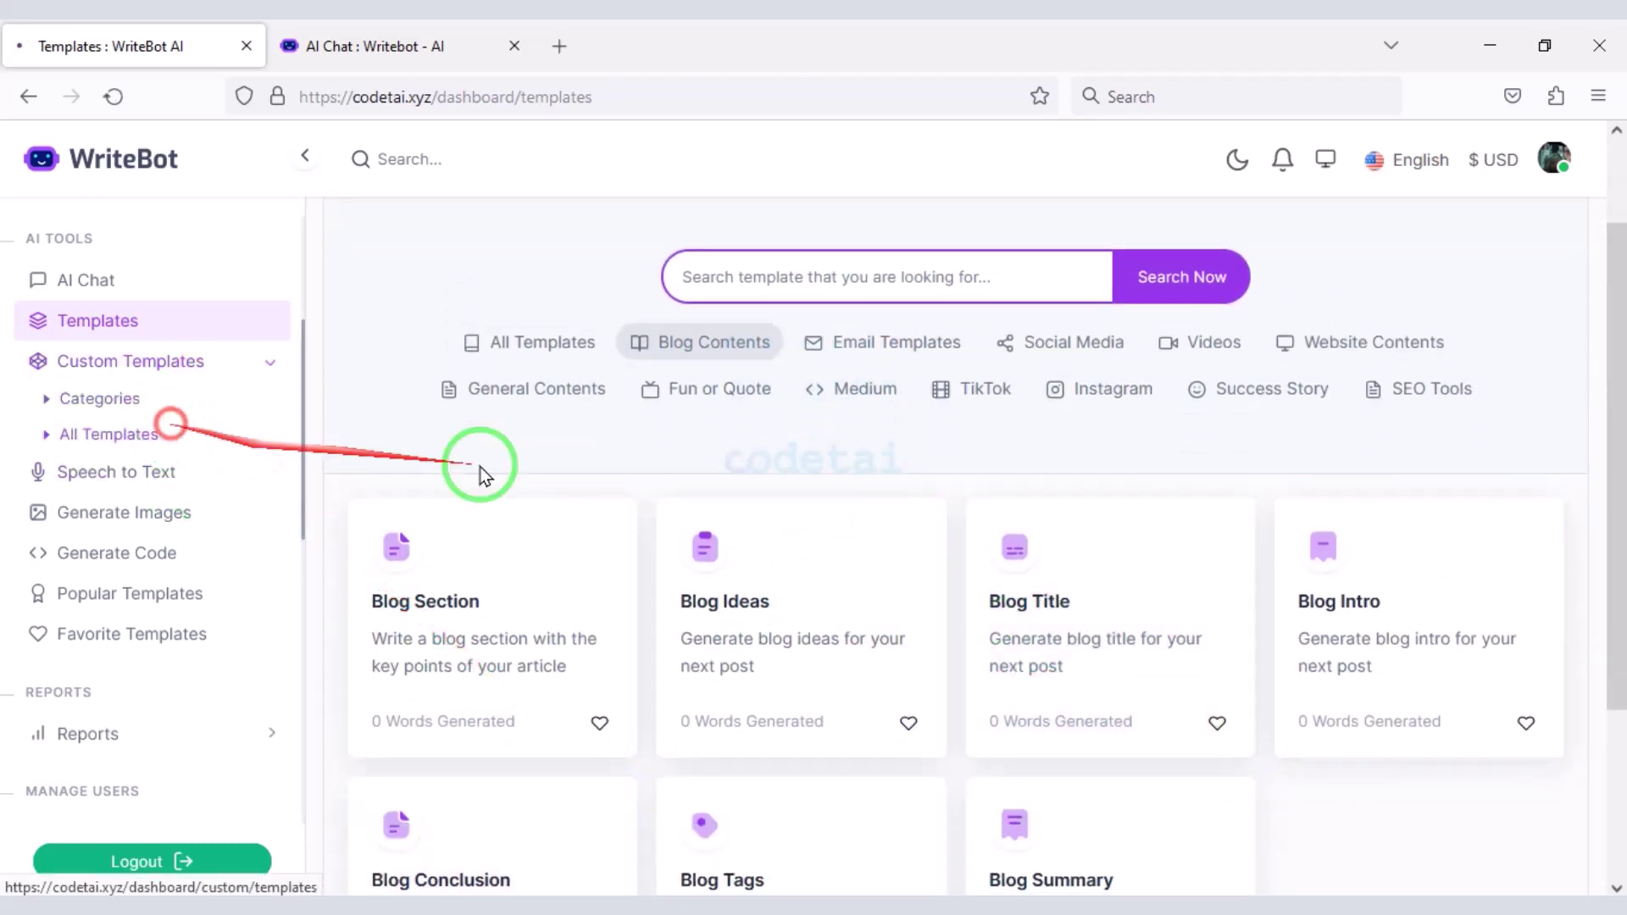
pyautogui.click(1453, 254)
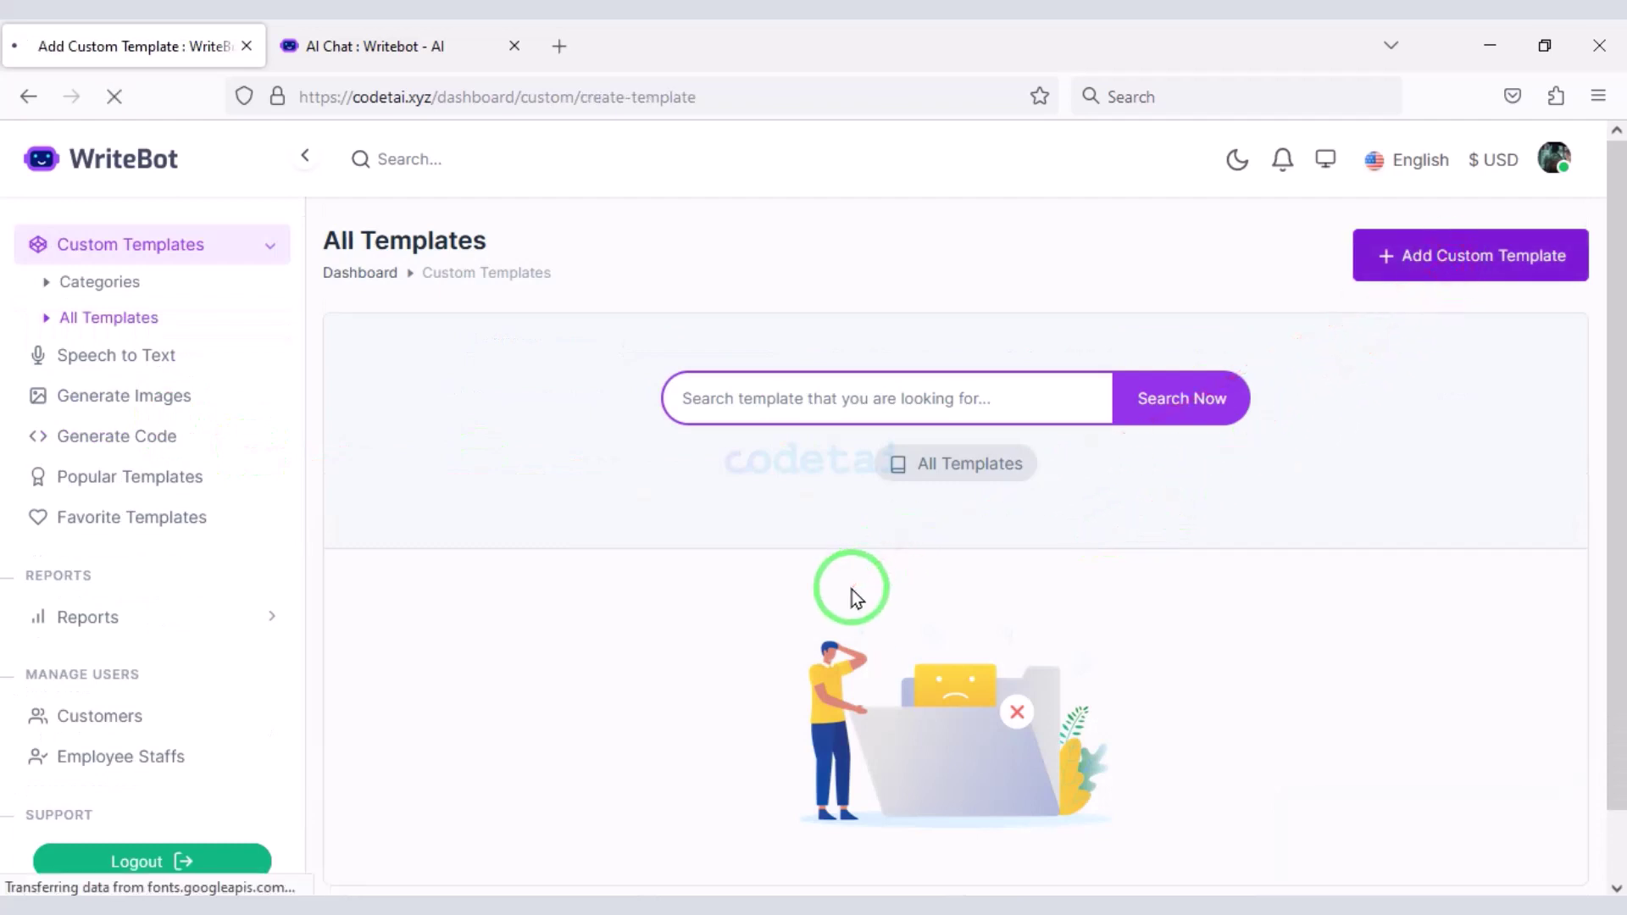
pyautogui.scroll(-10, 852, 594)
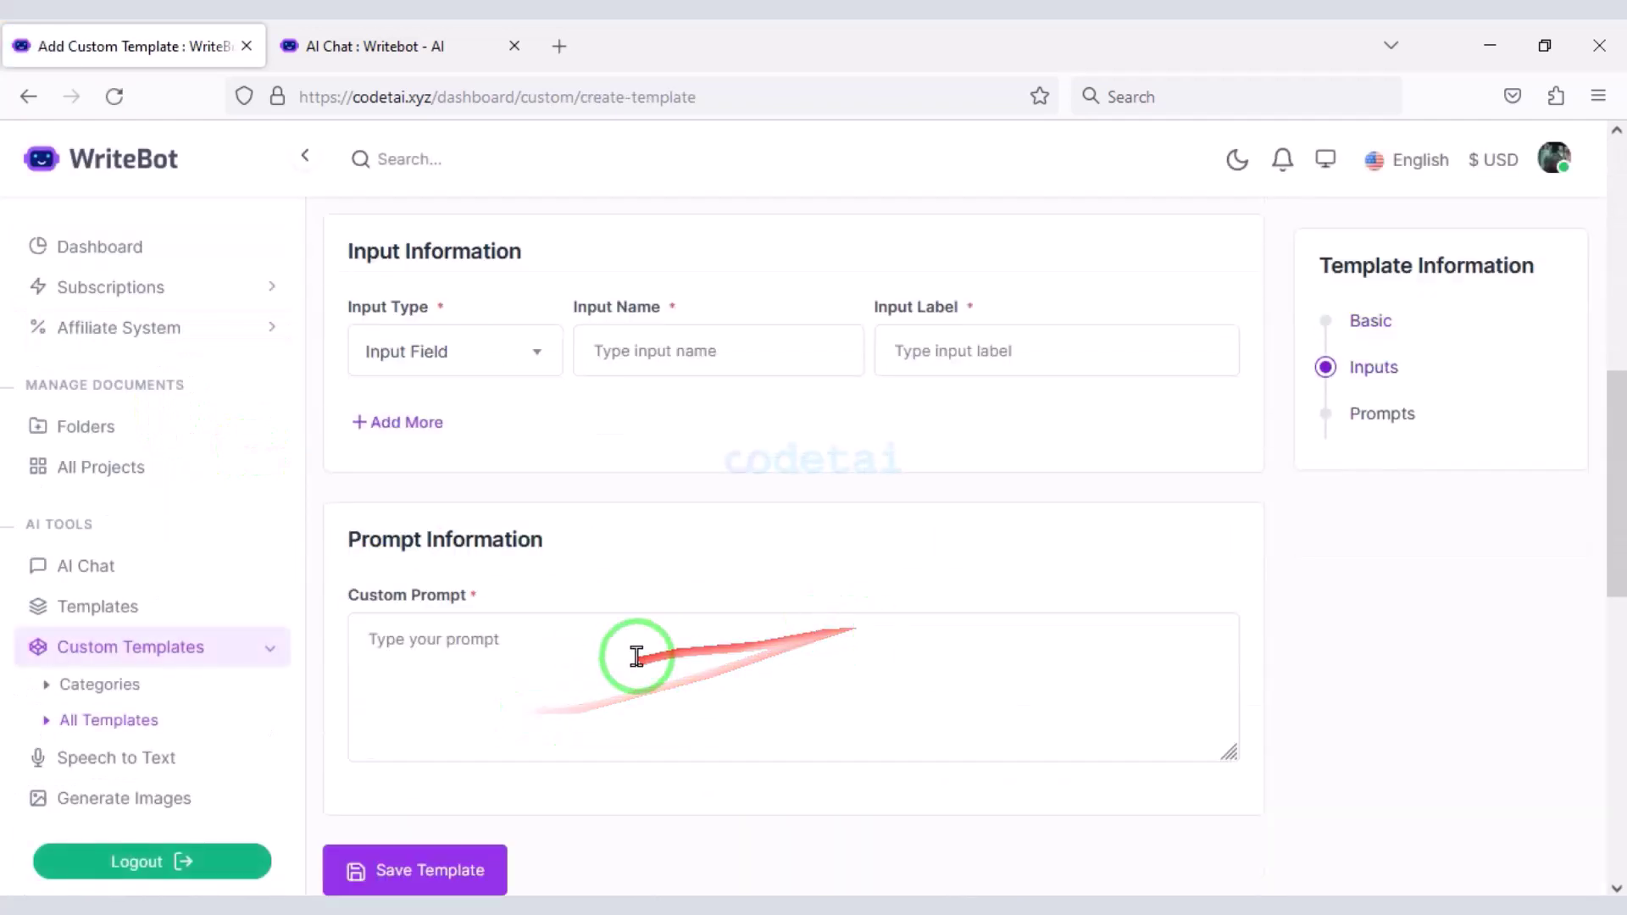
pyautogui.scroll(-5, 762, 669)
pyautogui.scroll(2, 946, 630)
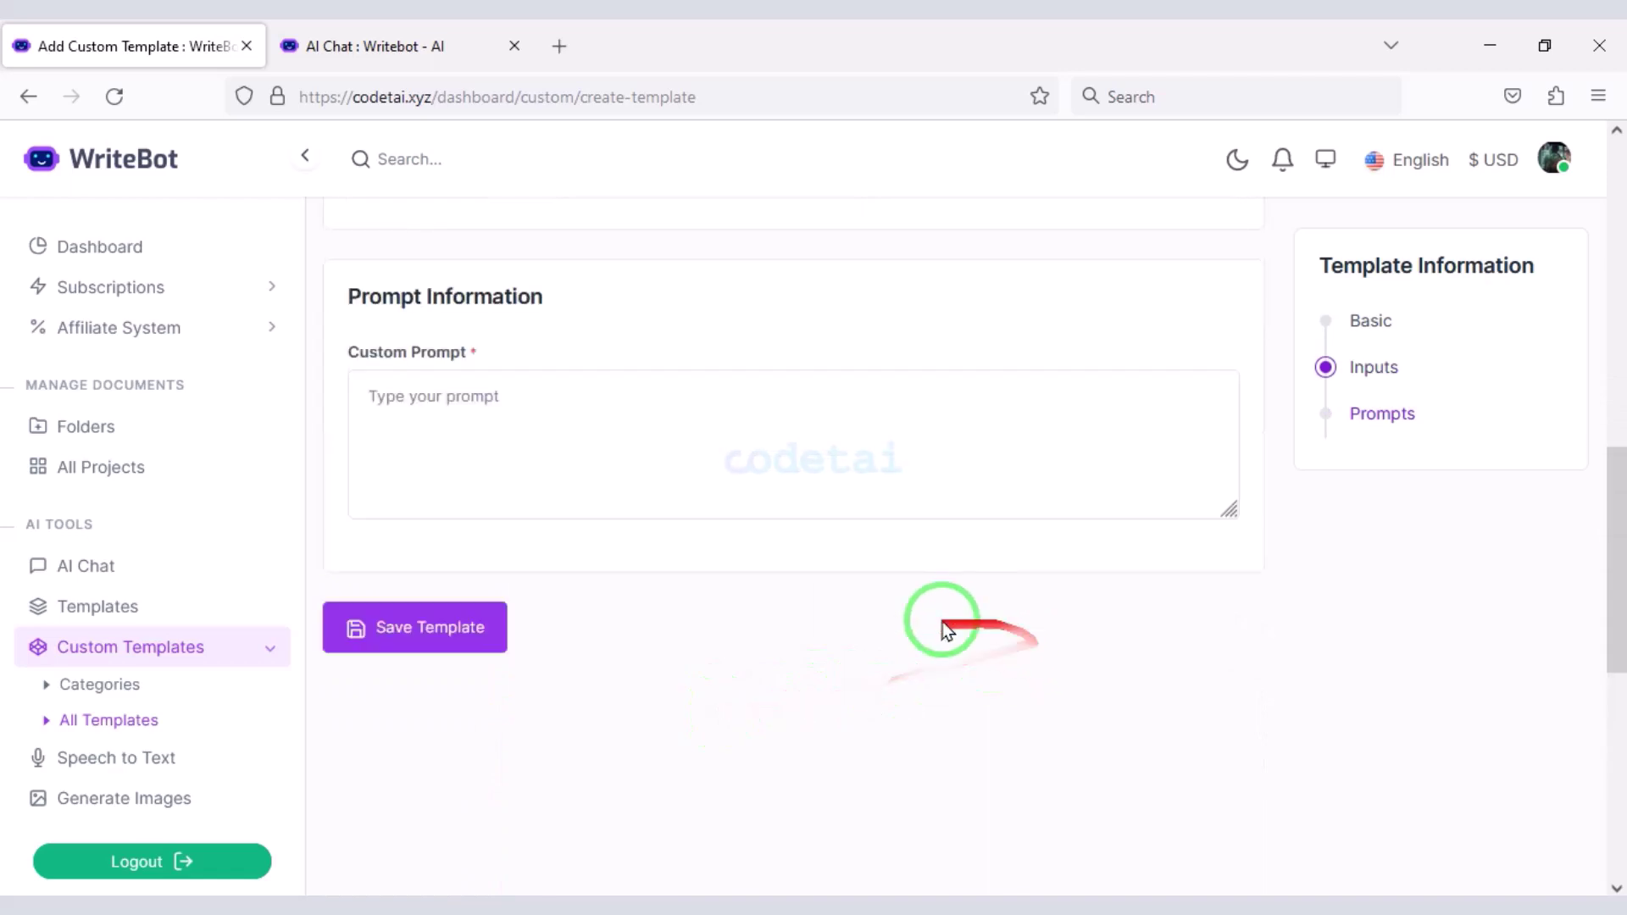
pyautogui.scroll(10, 773, 543)
pyautogui.scroll(-2, 170, 661)
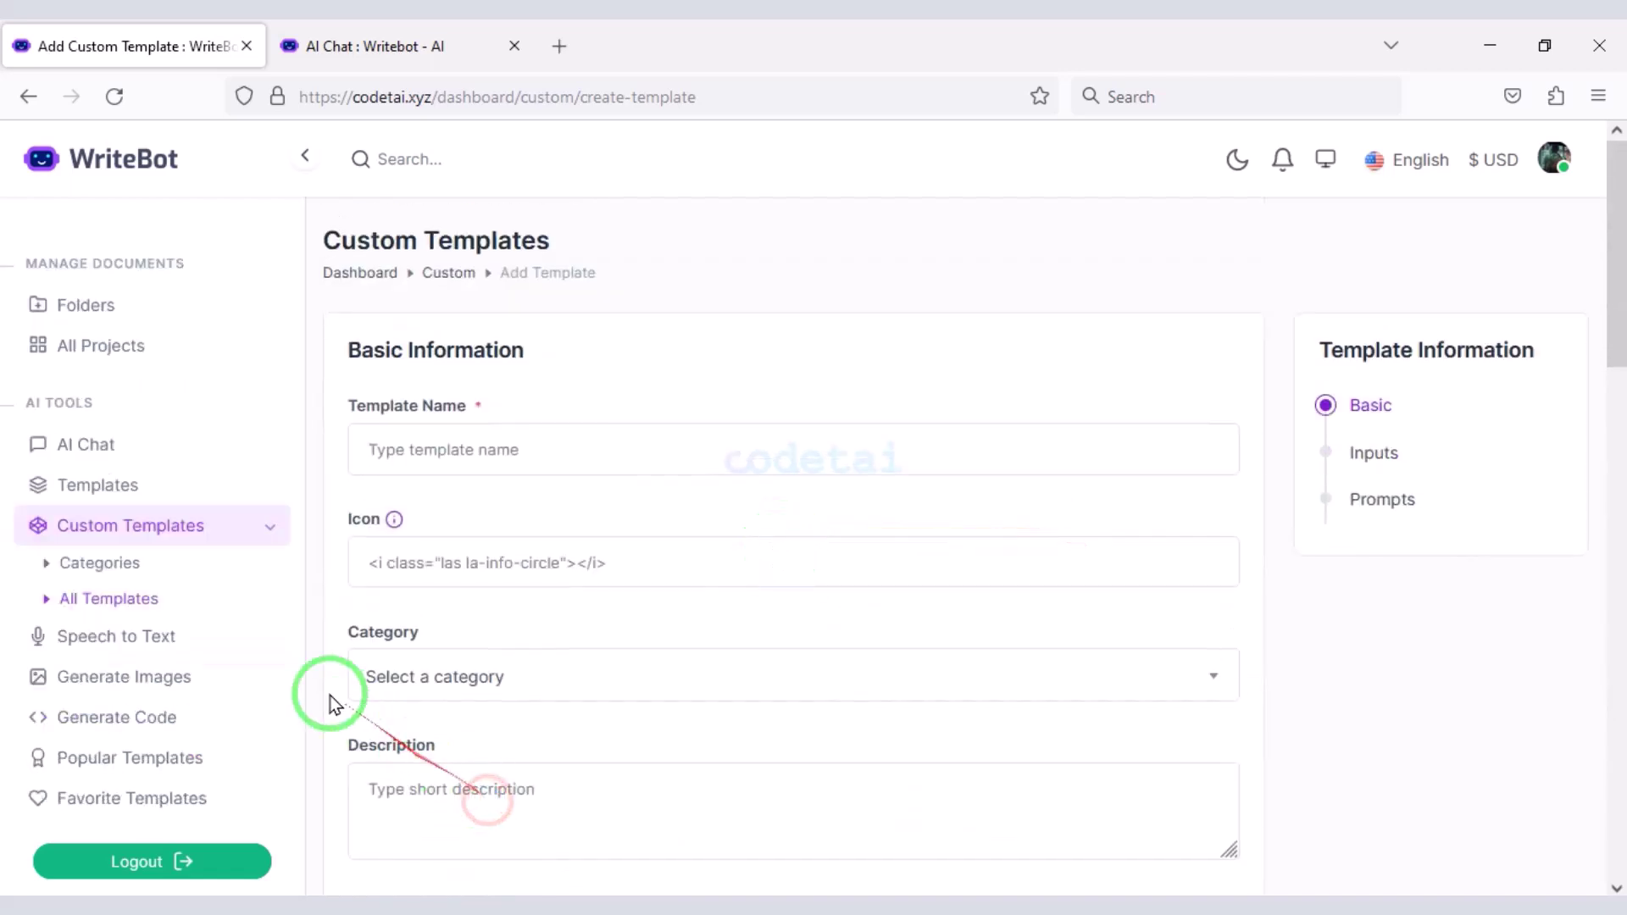
# - Open Custom Templates > Categories and scroll down to the Add New Category form
pyautogui.click(155, 566)
pyautogui.scroll(-7, 1102, 569)
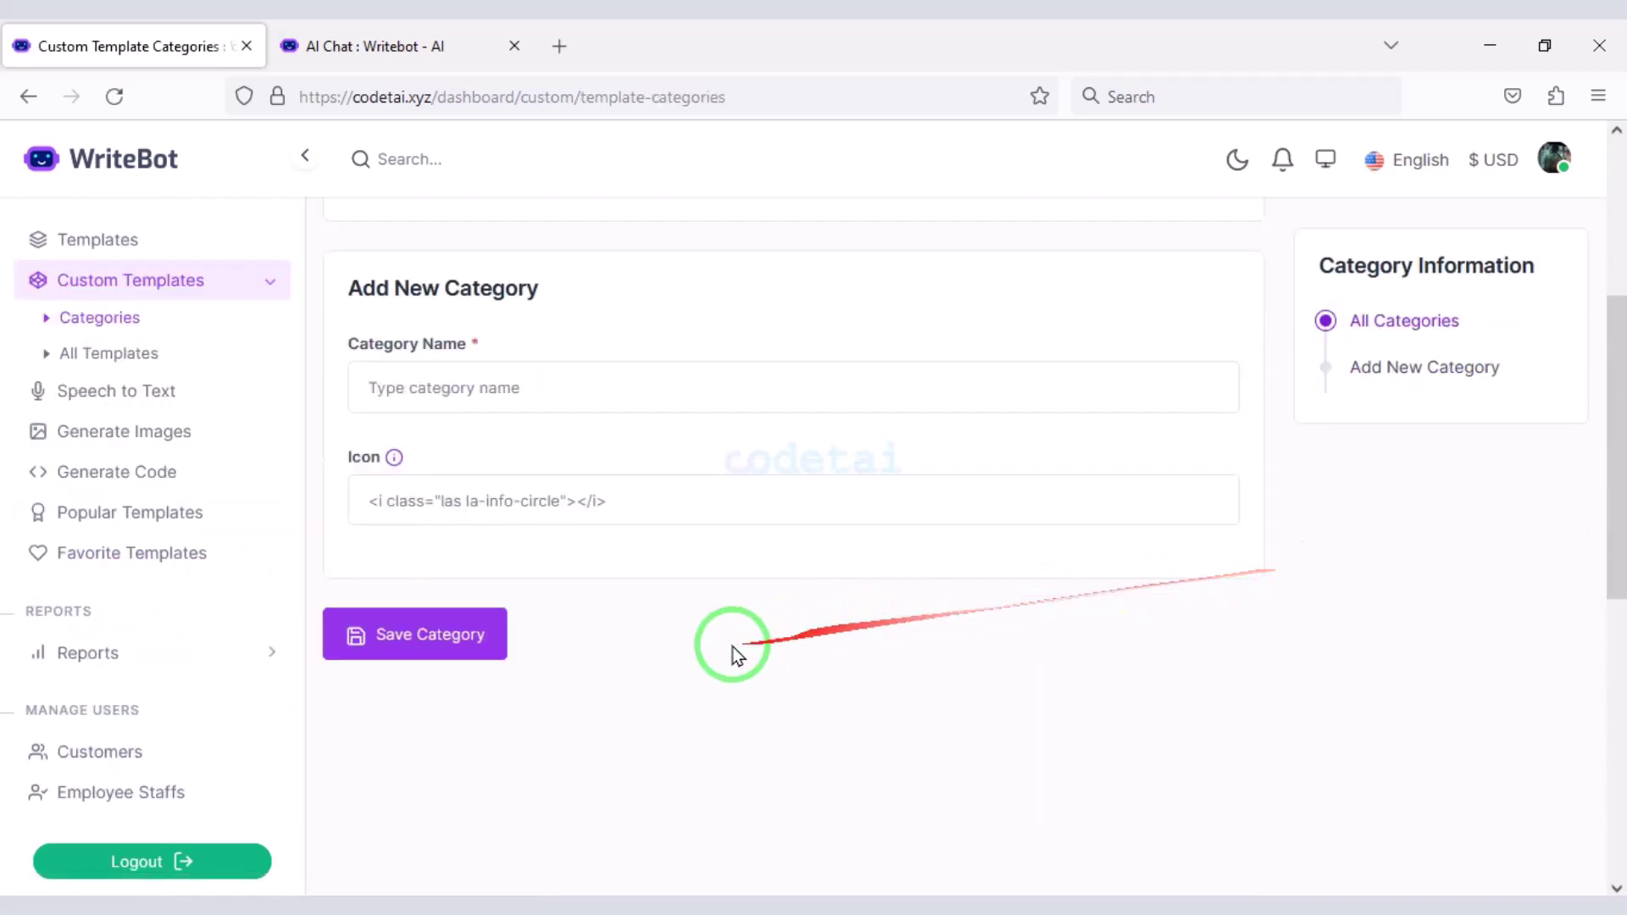
pyautogui.scroll(2, 581, 599)
pyautogui.scroll(-2, 581, 599)
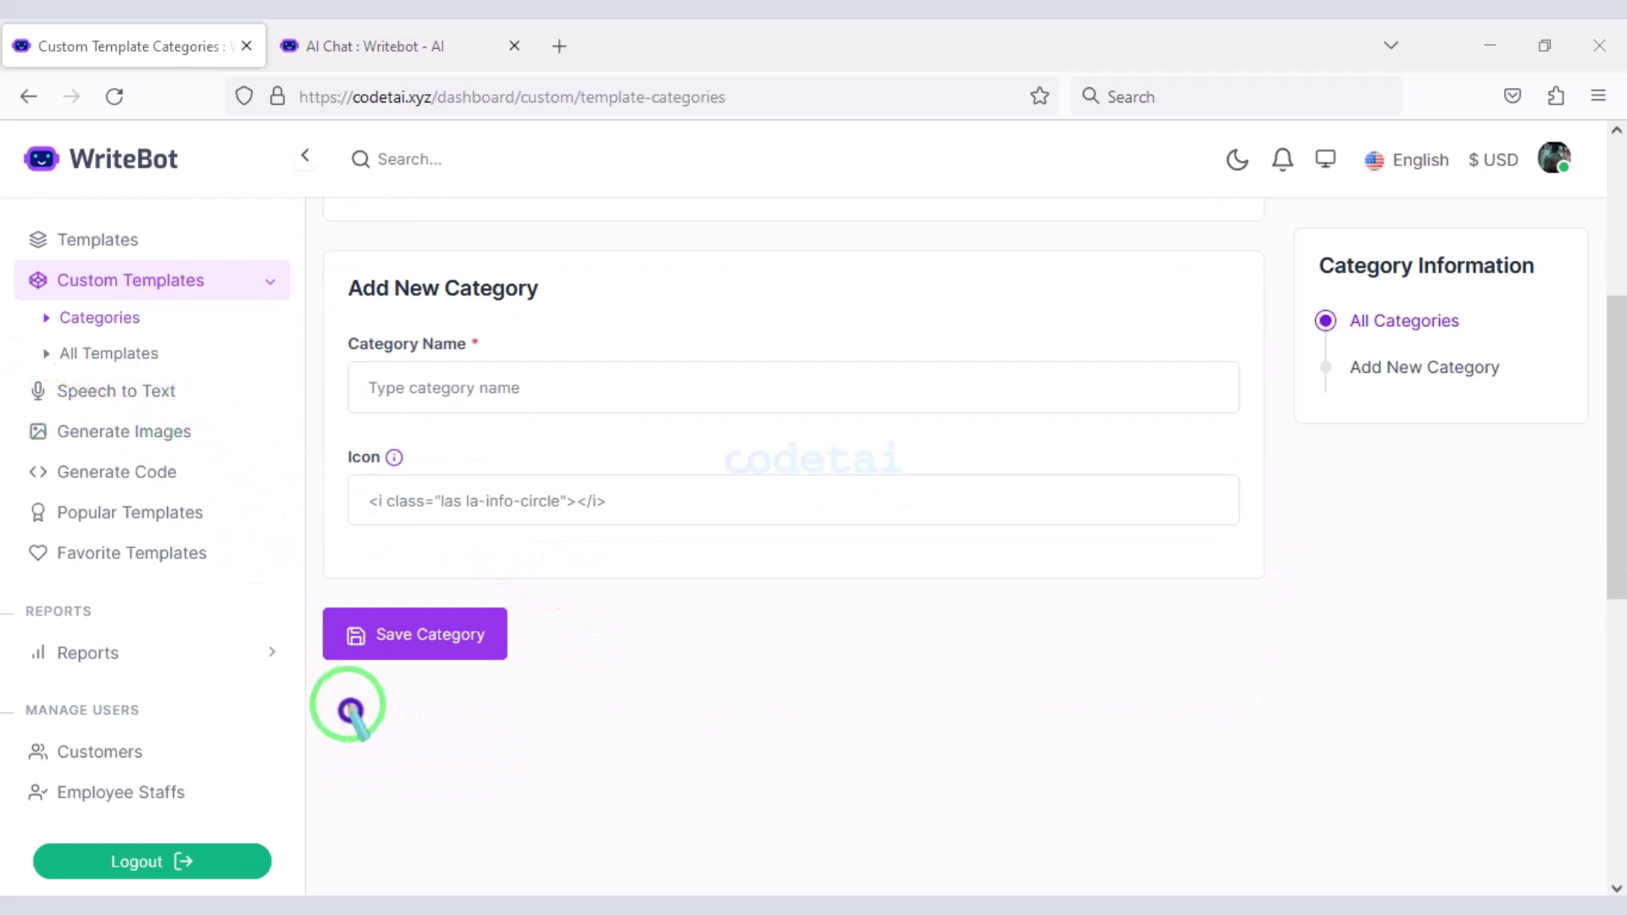
pyautogui.moveTo(349, 704); pyautogui.dragTo(38, 437)
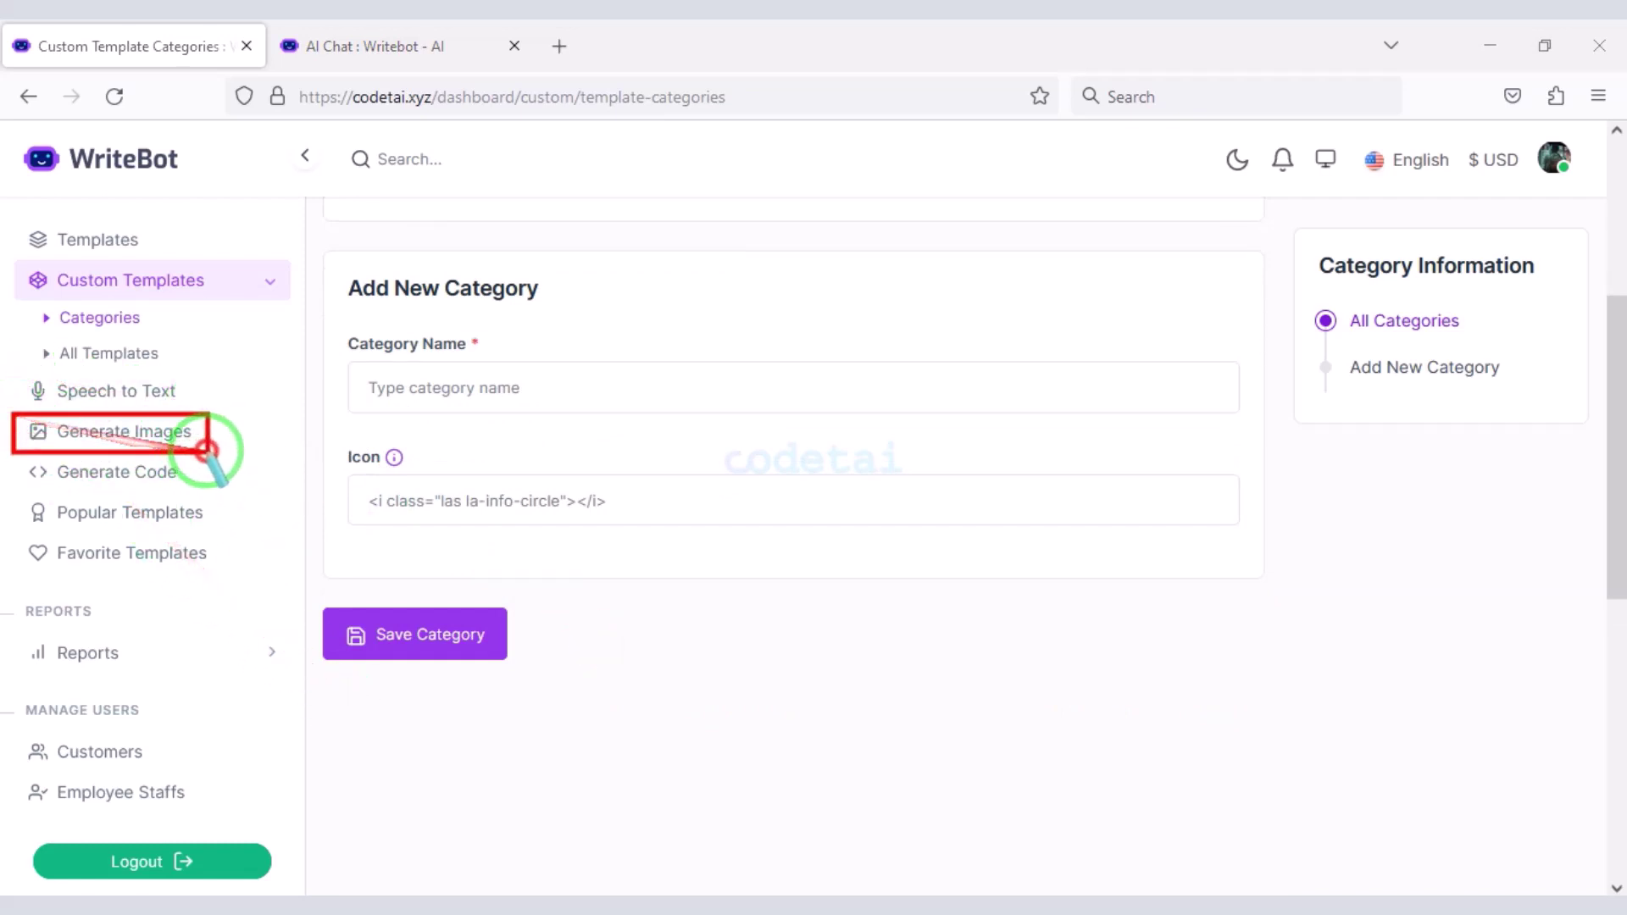
pyautogui.moveTo(85, 587); pyautogui.dragTo(26, 467)
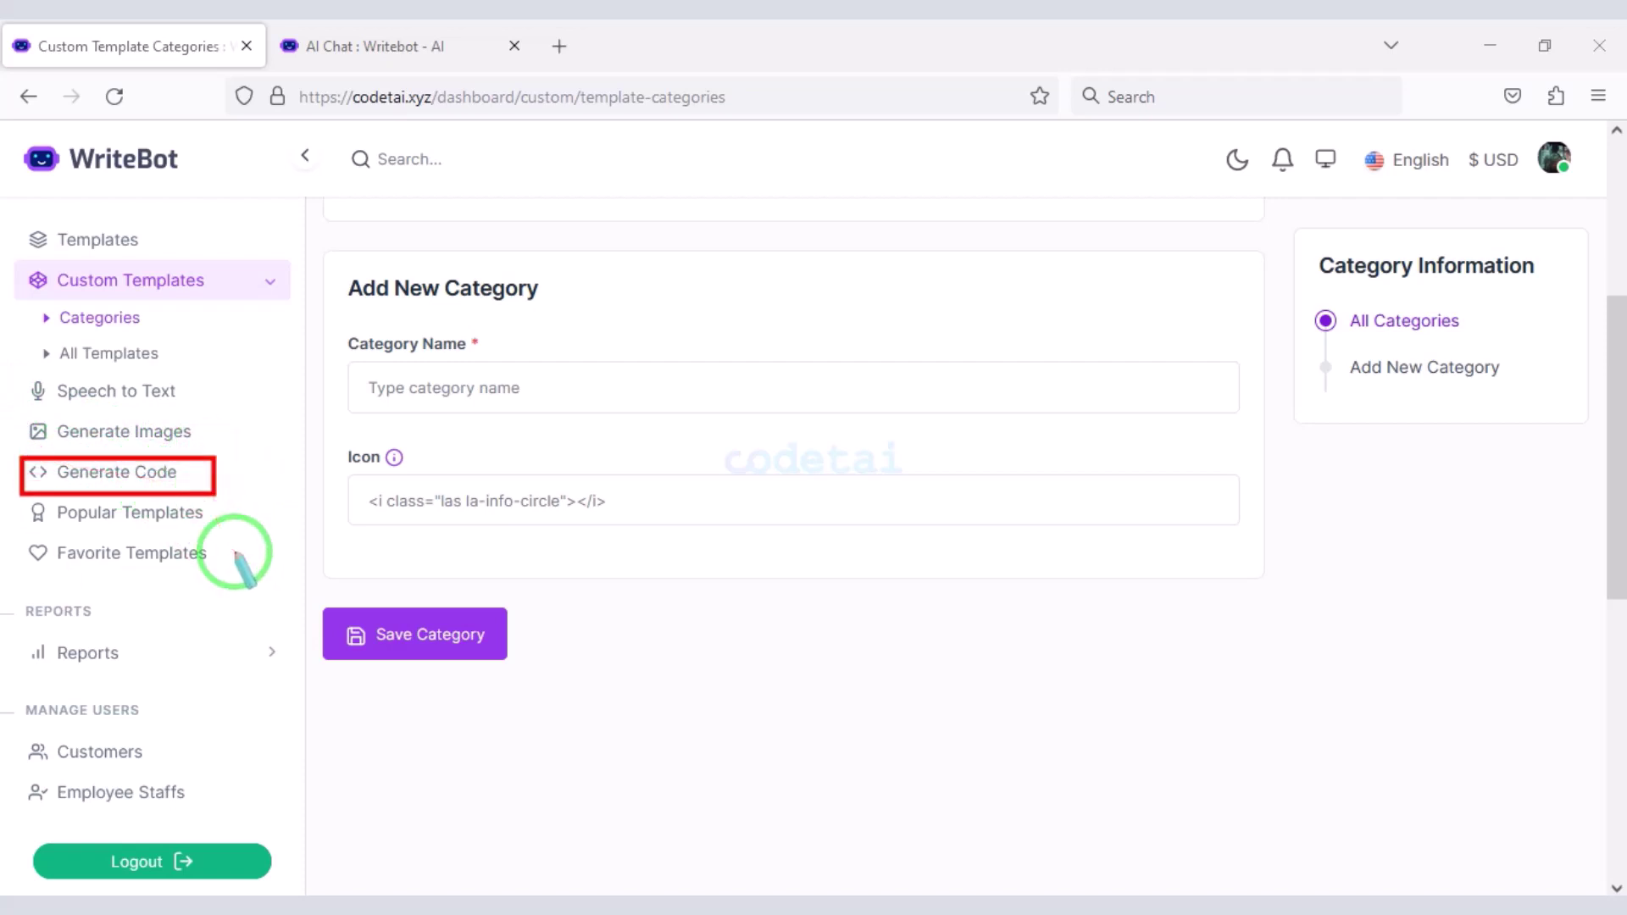
pyautogui.scroll(-3, 238, 558)
pyautogui.moveTo(526, 755); pyautogui.dragTo(254, 545)
# - Browse the Codes, Images, Speech to Text, Most Used Templates and Subscriptions reports
pyautogui.click(225, 525)
pyautogui.scroll(-3, 226, 519)
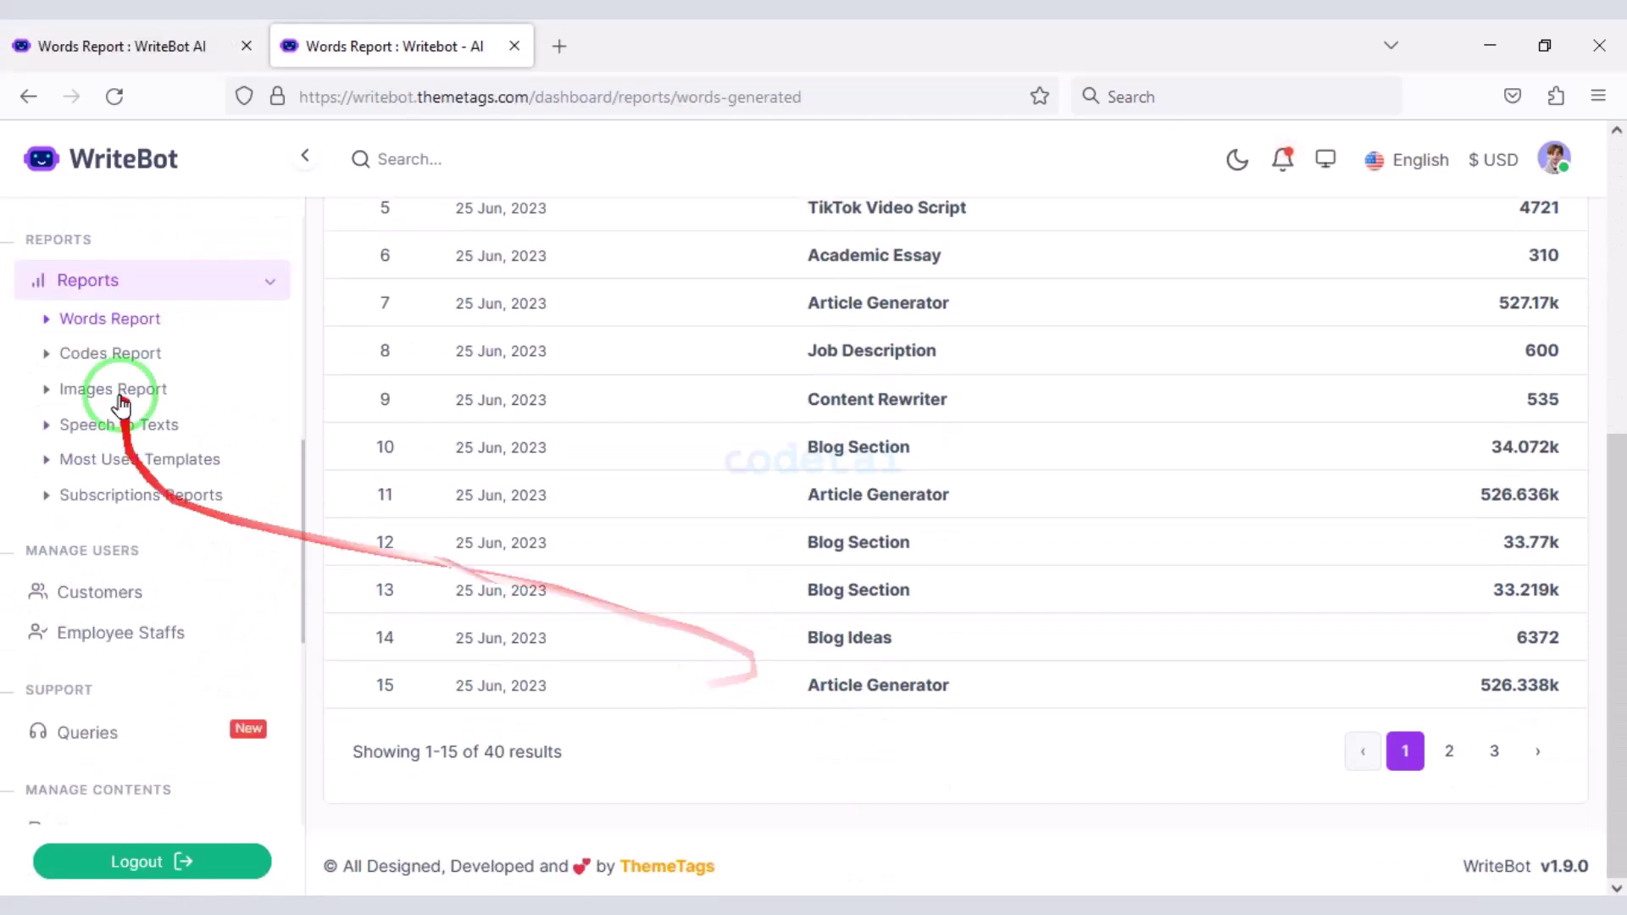
pyautogui.click(110, 353)
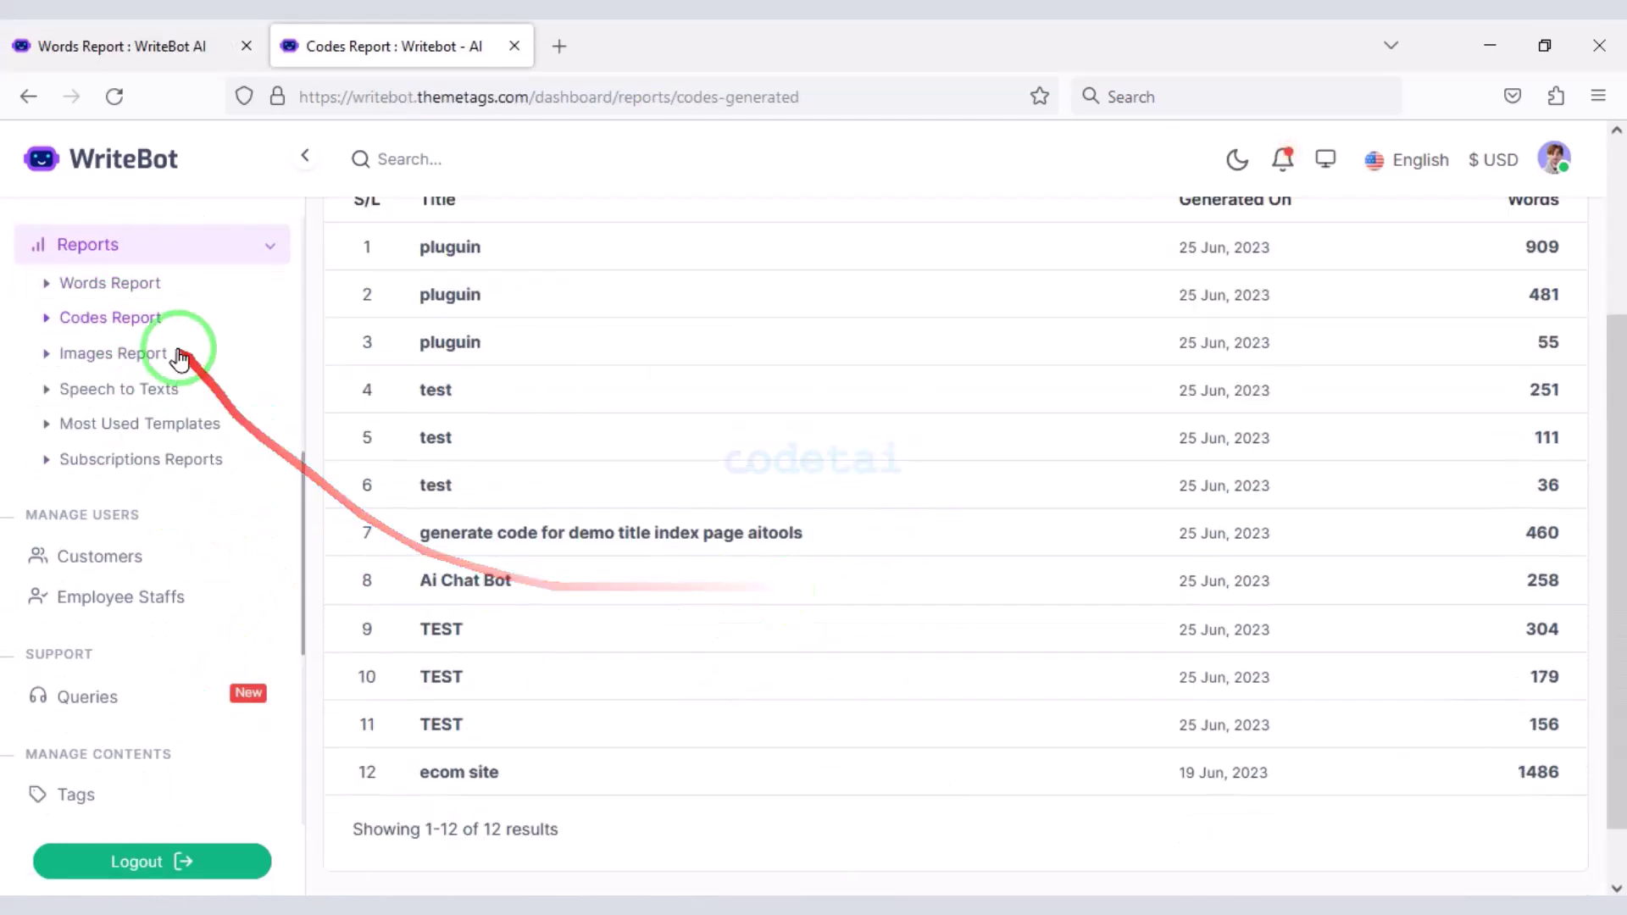
pyautogui.click(174, 351)
pyautogui.click(188, 356)
pyautogui.click(161, 352)
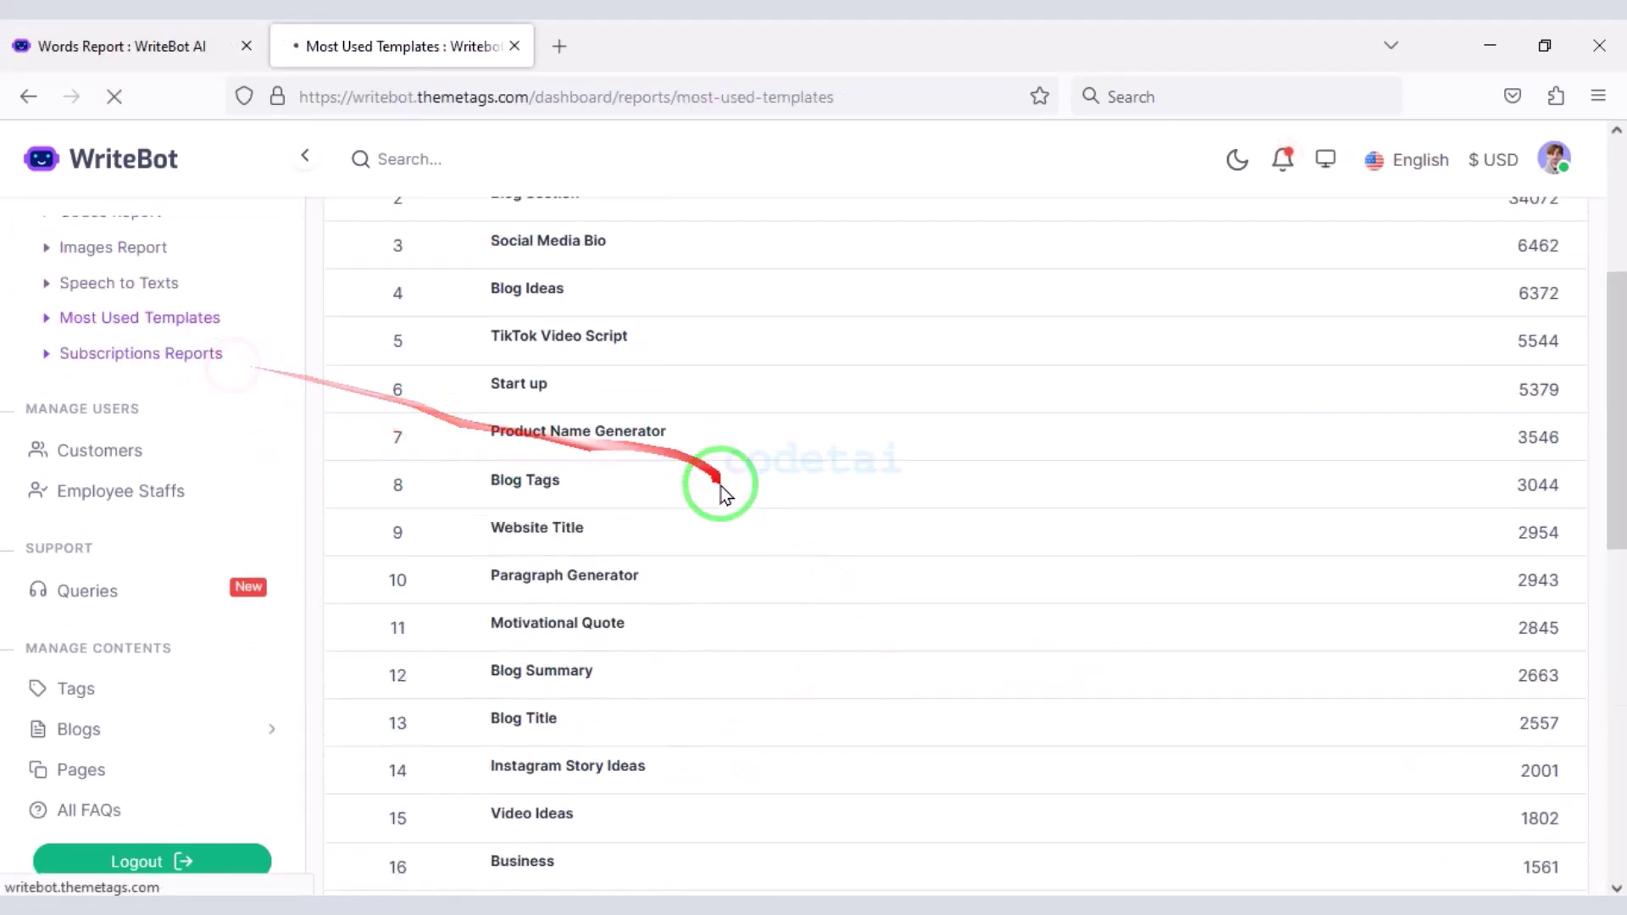
pyautogui.click(141, 353)
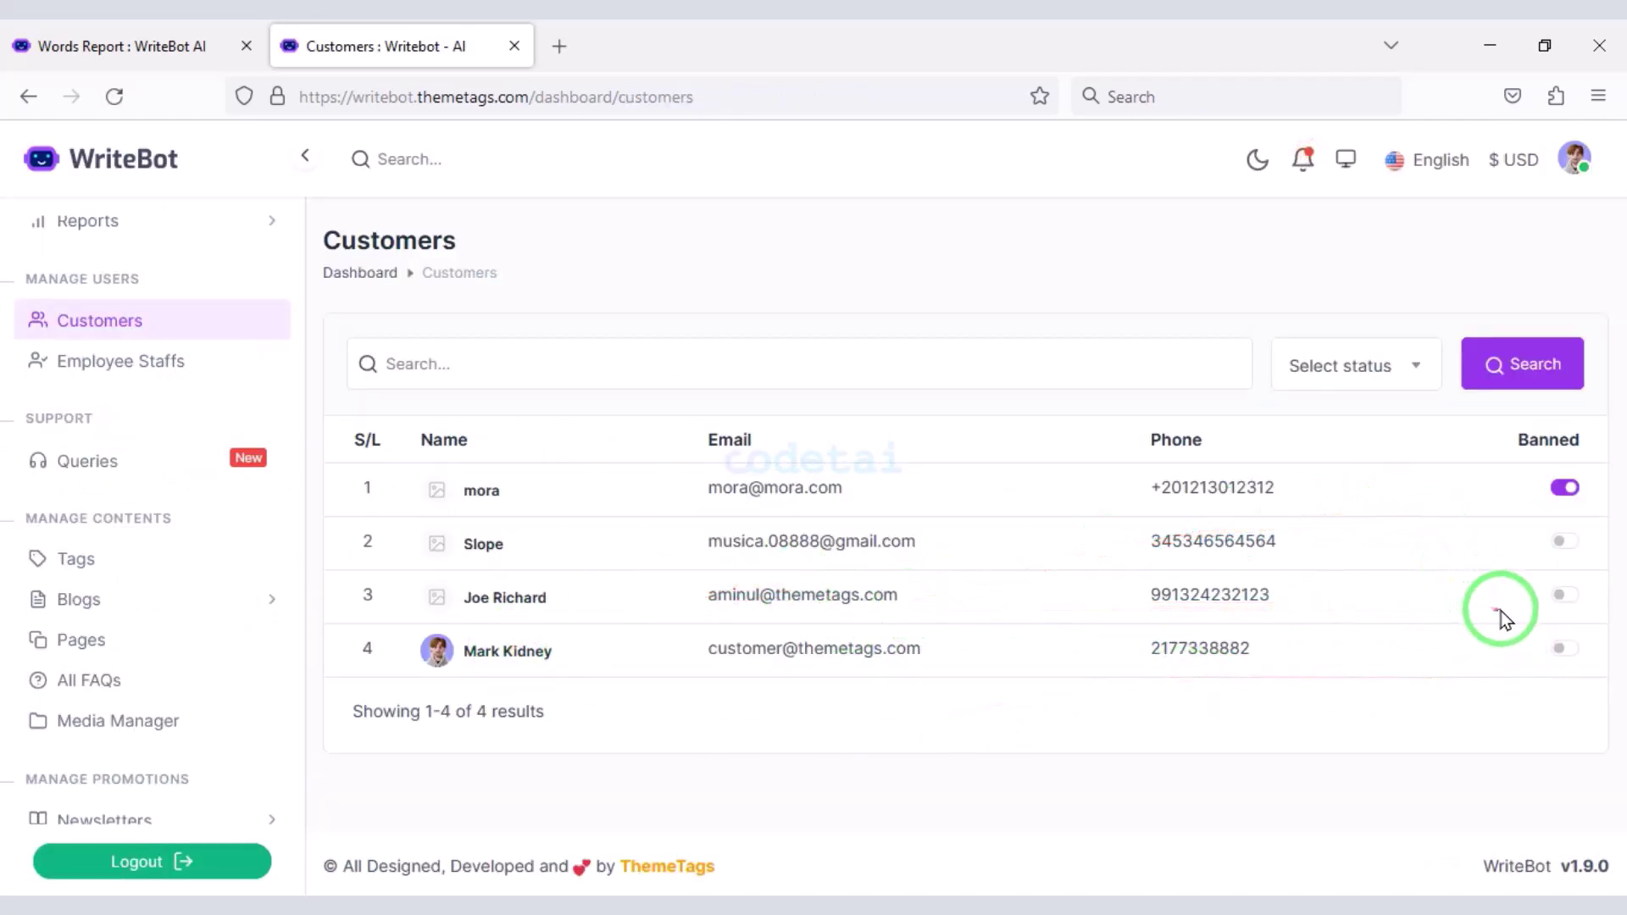
pyautogui.scroll(1, 288, 695)
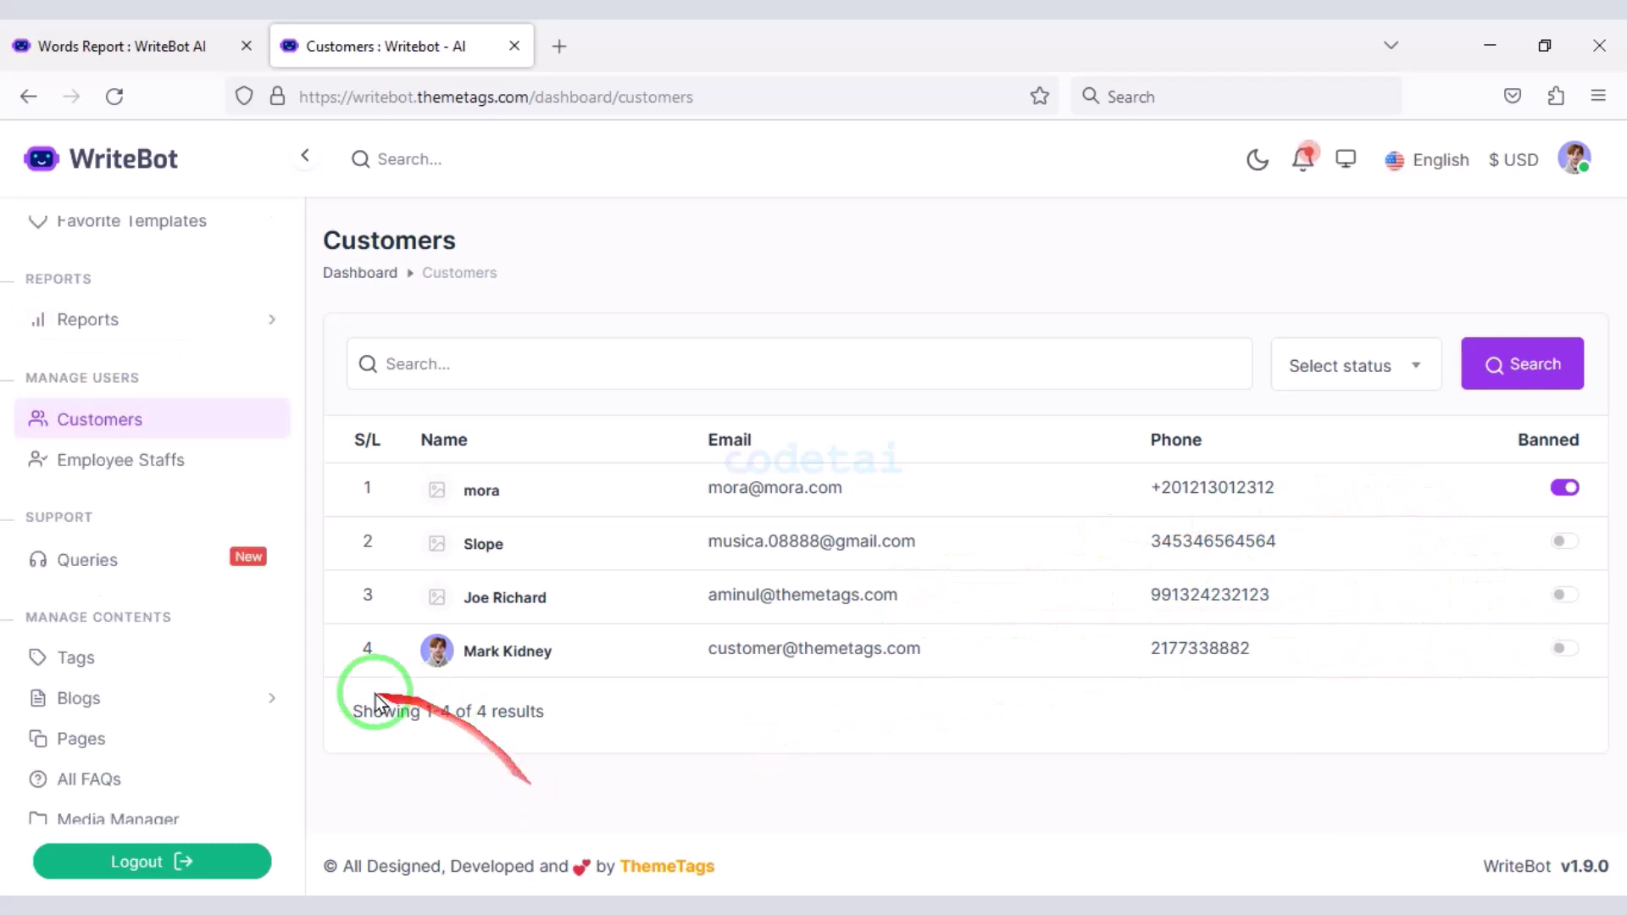
# - Check the Staff Role options in the Add Employee form, then go to Roles & Permissions
pyautogui.click(101, 475)
pyautogui.click(1463, 272)
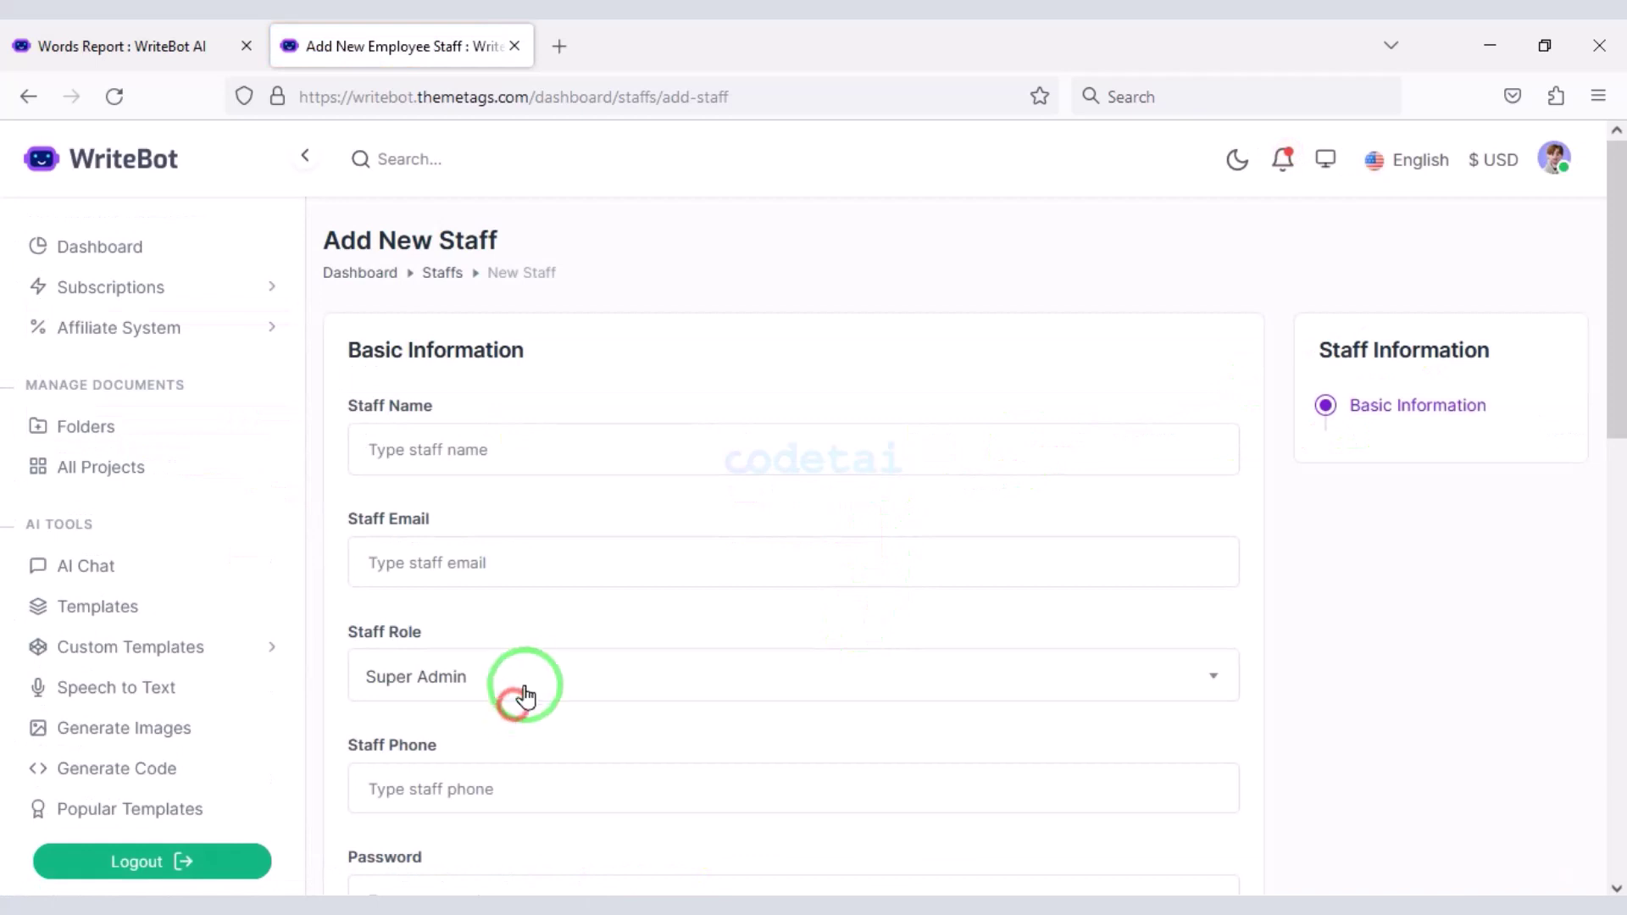
pyautogui.scroll(-3, 525, 695)
pyautogui.scroll(2, 618, 746)
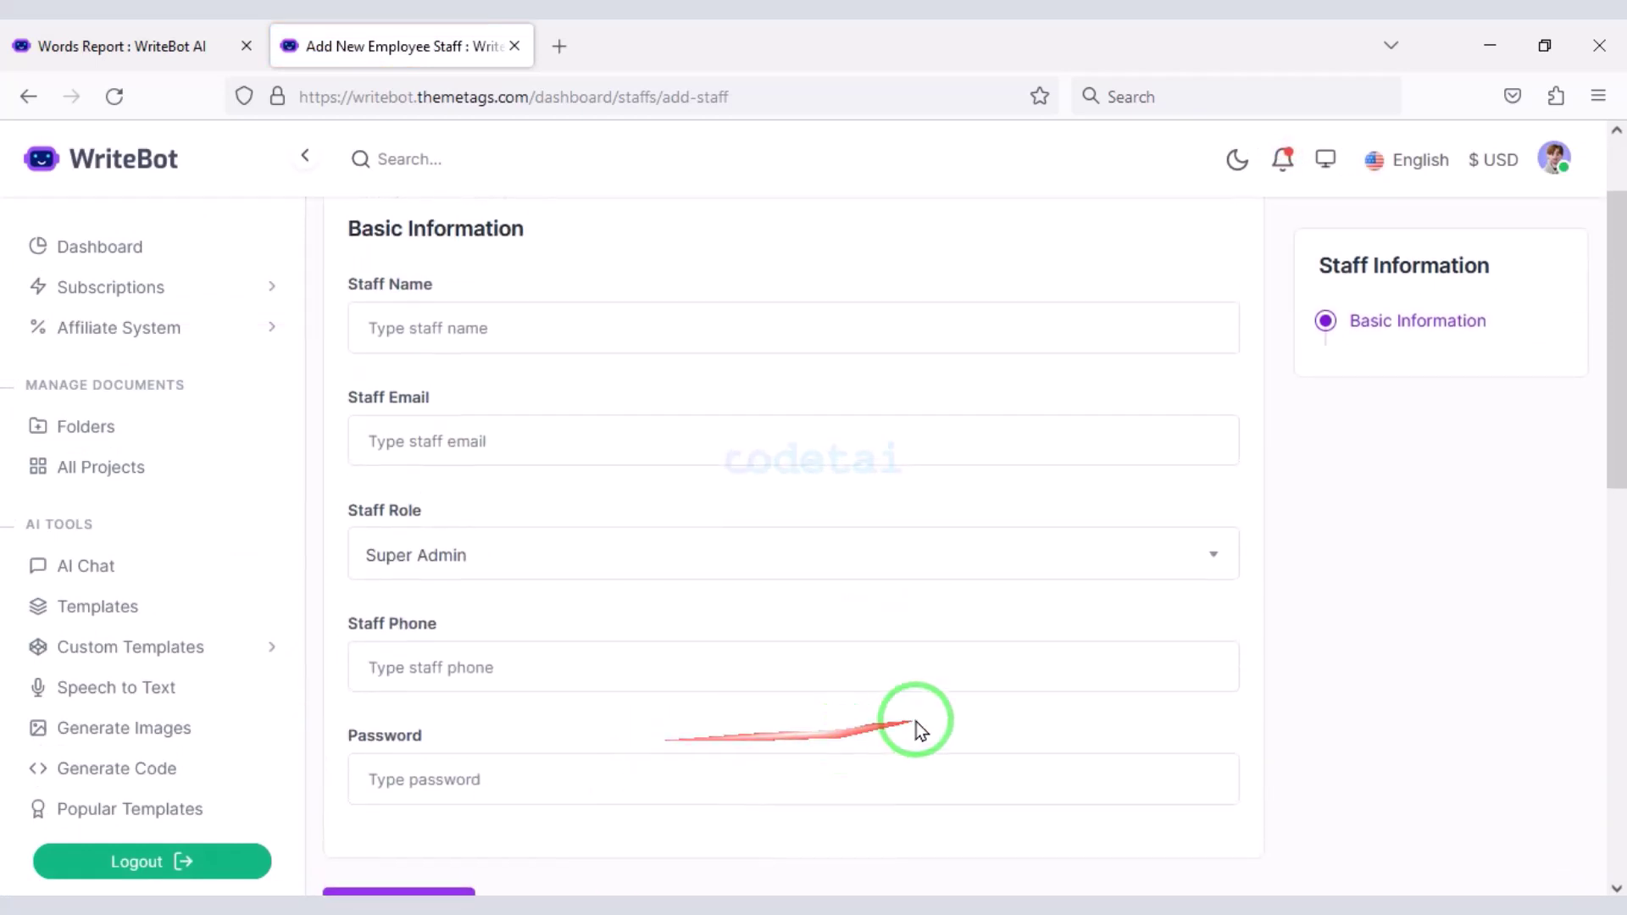
pyautogui.click(492, 563)
pyautogui.click(632, 546)
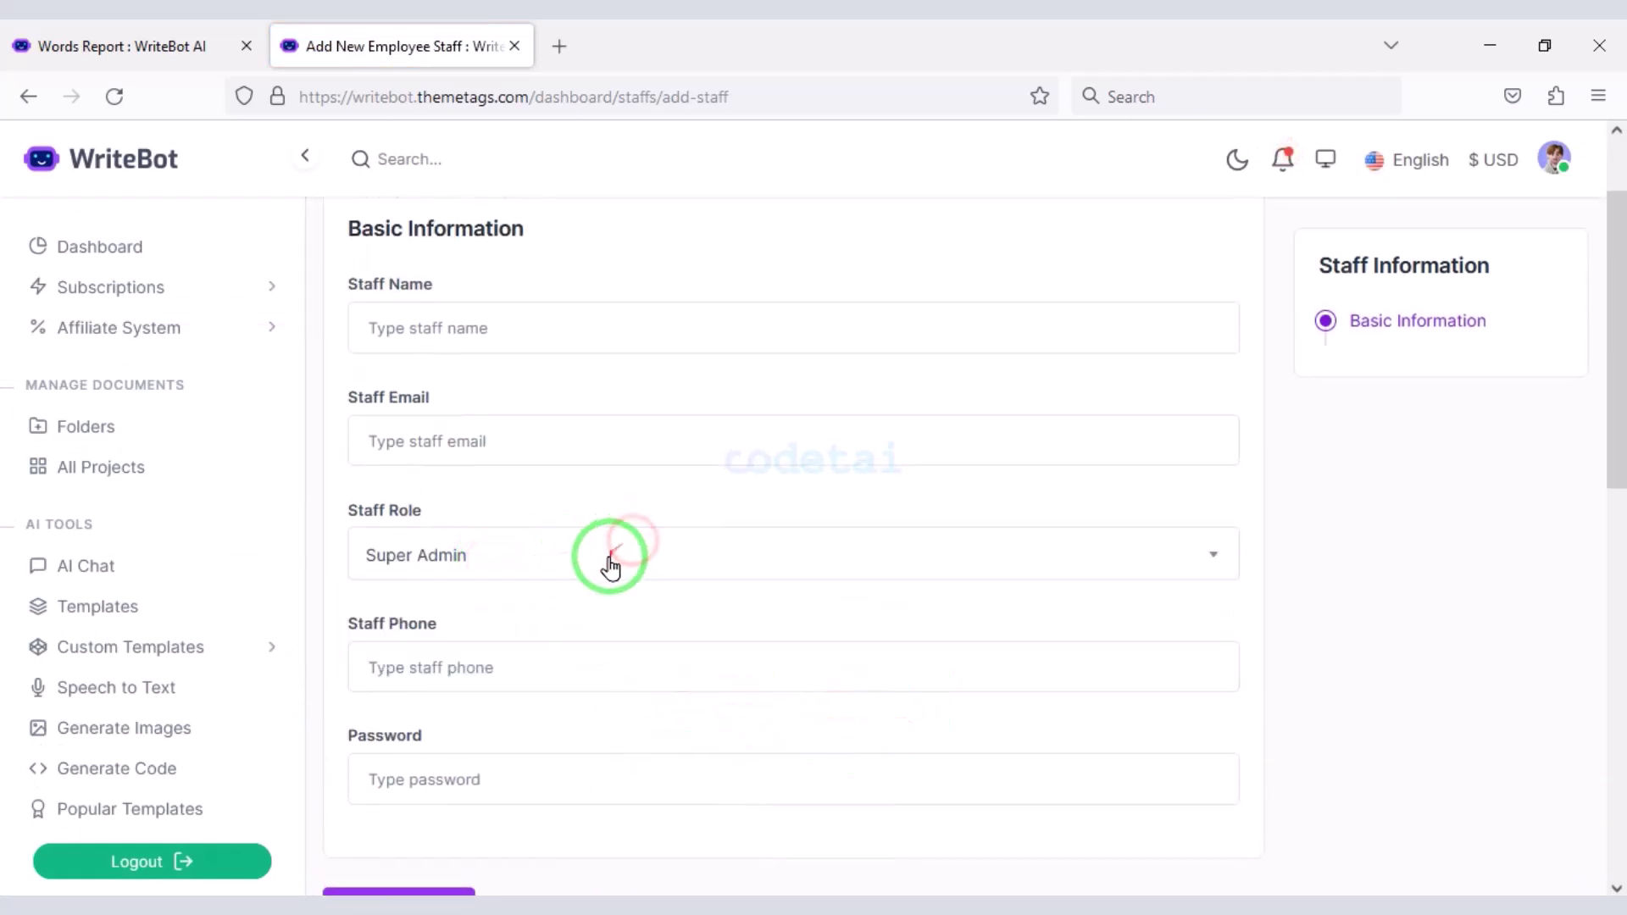
pyautogui.click(577, 570)
pyautogui.scroll(-6, 170, 687)
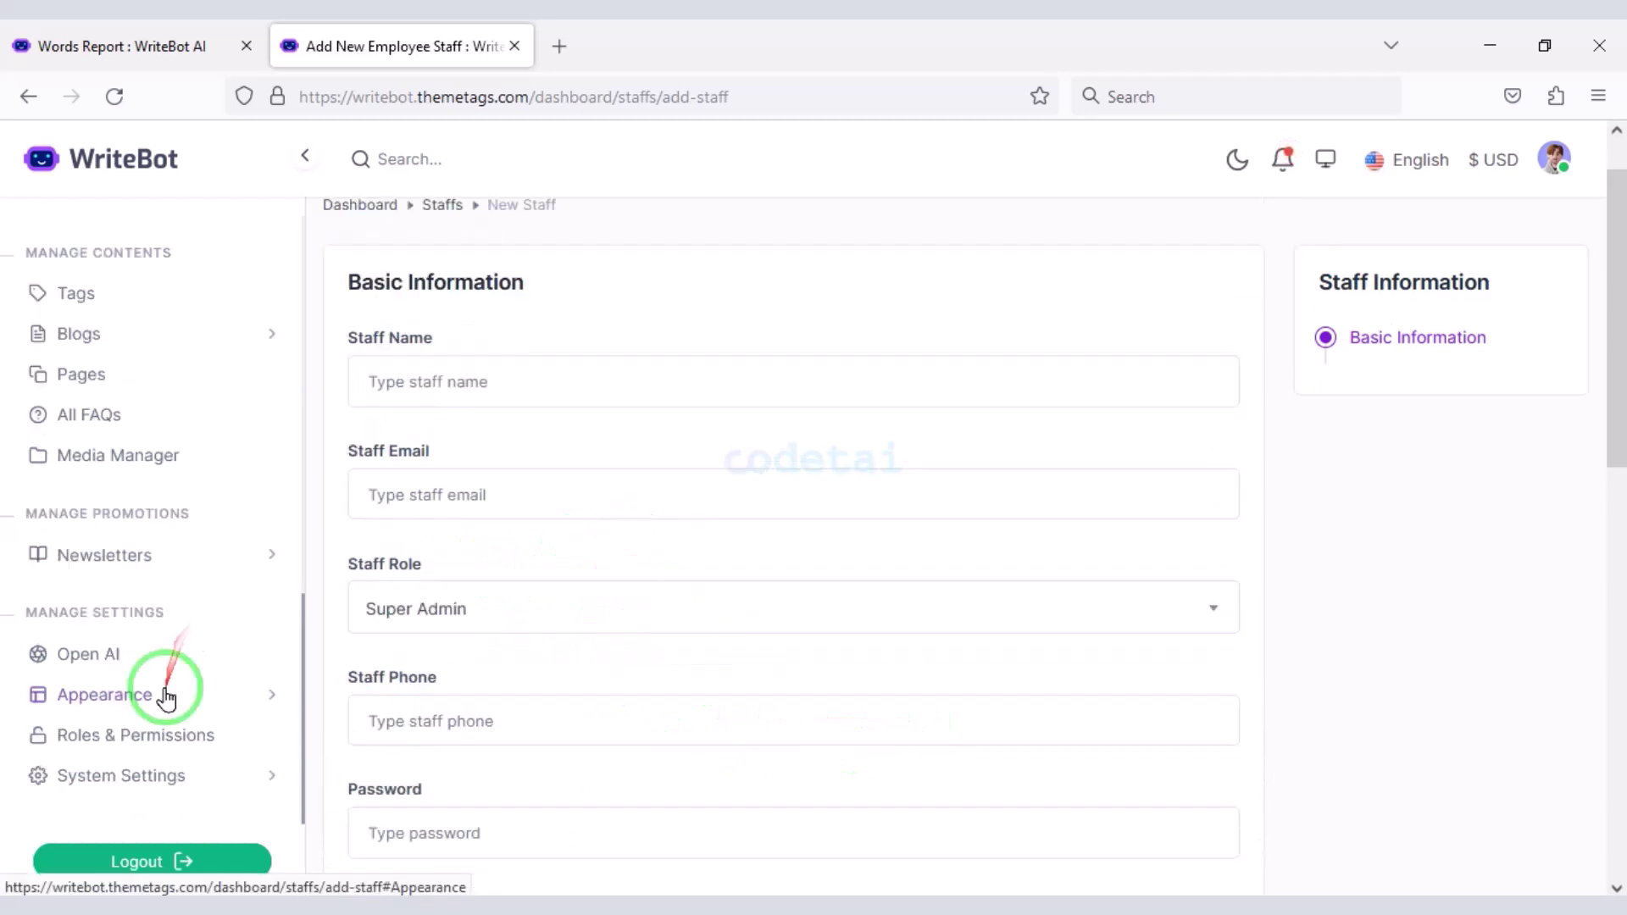
pyautogui.click(173, 737)
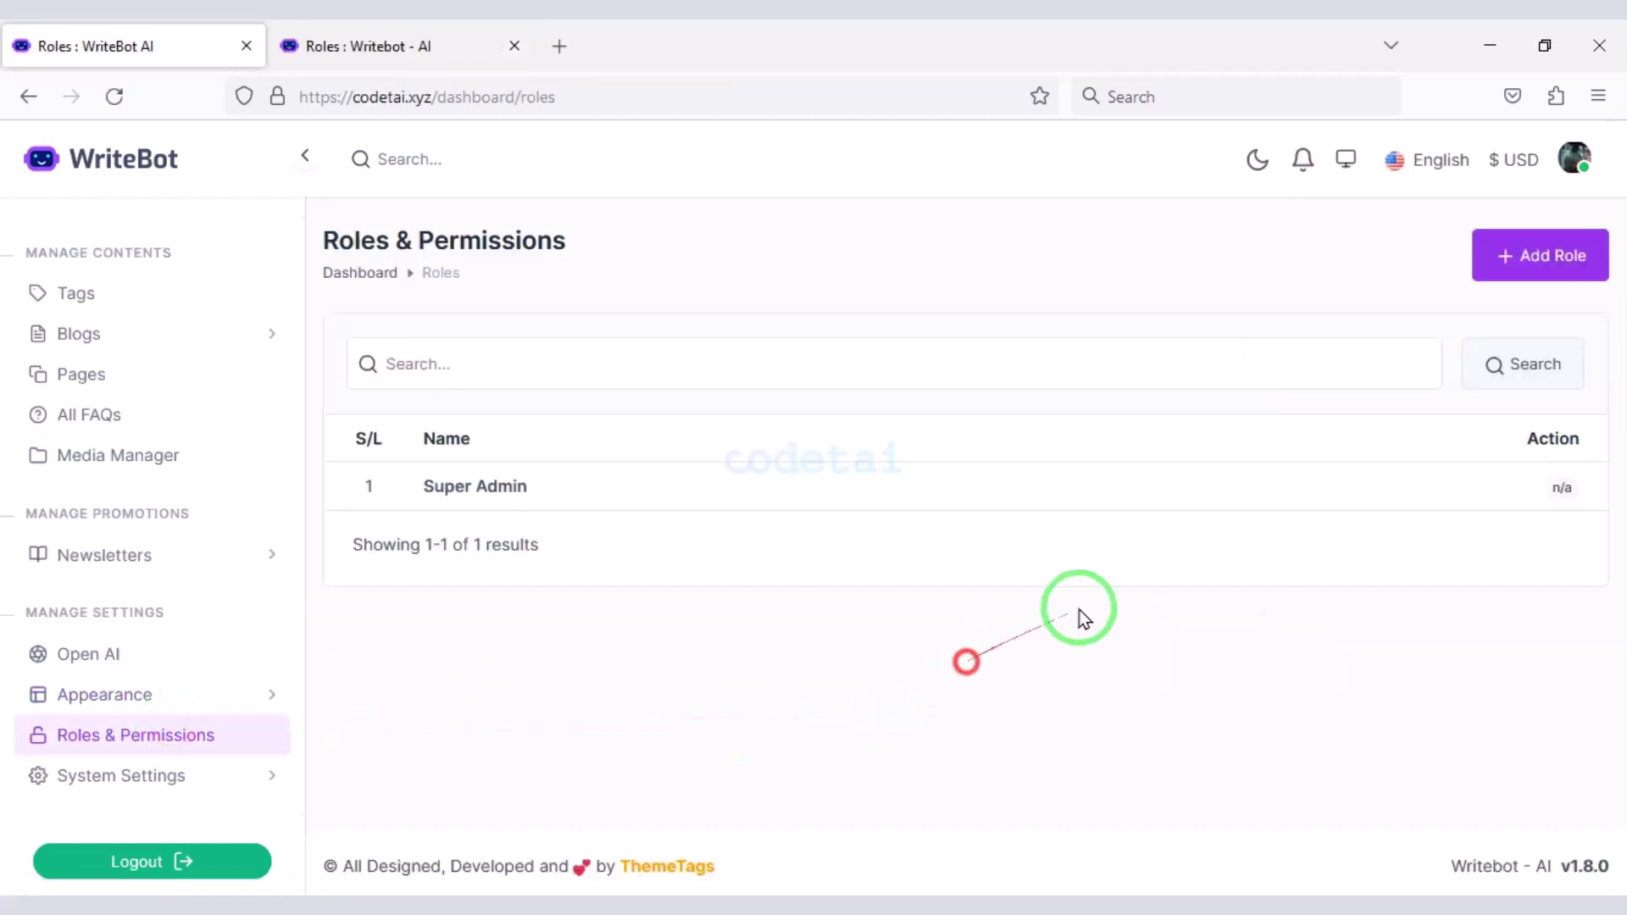
# - Add a new role named 'staff'
pyautogui.click(1534, 254)
pyautogui.click(519, 447)
pyautogui.write('staff')
pyautogui.scroll(-5, 540, 613)
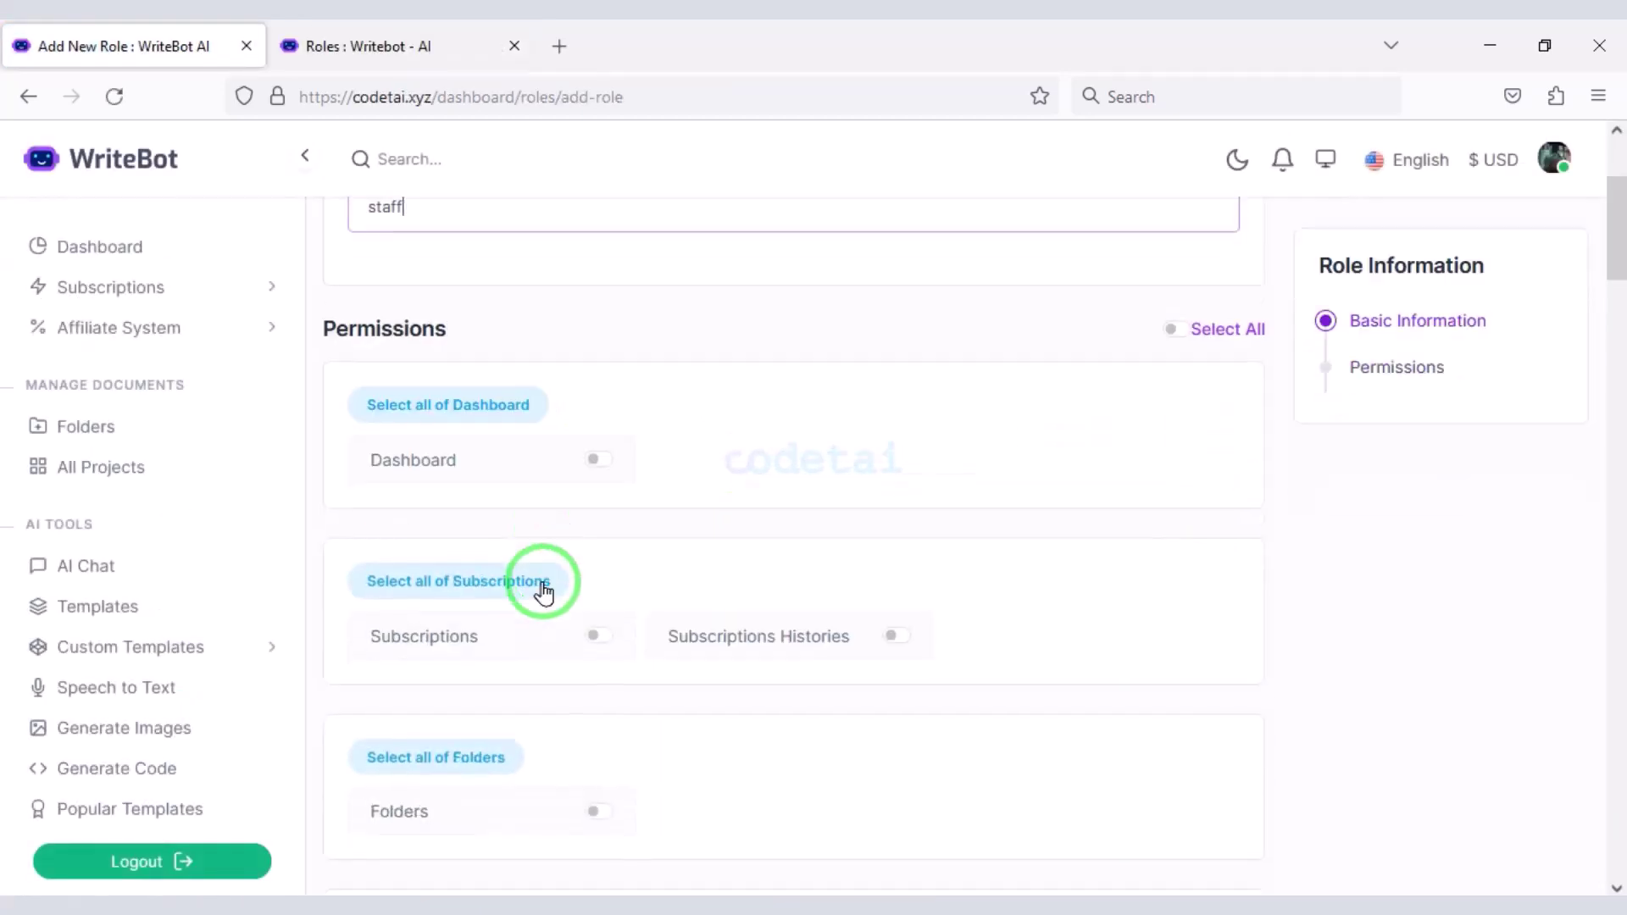
# - Grant the role Dashboard, Folders, Templates, view-staff and add-staff permissions, then save it
pyautogui.click(463, 421)
pyautogui.scroll(-3, 508, 576)
pyautogui.click(483, 549)
pyautogui.scroll(-3, 509, 594)
pyautogui.click(605, 694)
pyautogui.scroll(-8, 422, 592)
pyautogui.click(422, 584)
pyautogui.click(894, 566)
pyautogui.scroll(-15, 543, 644)
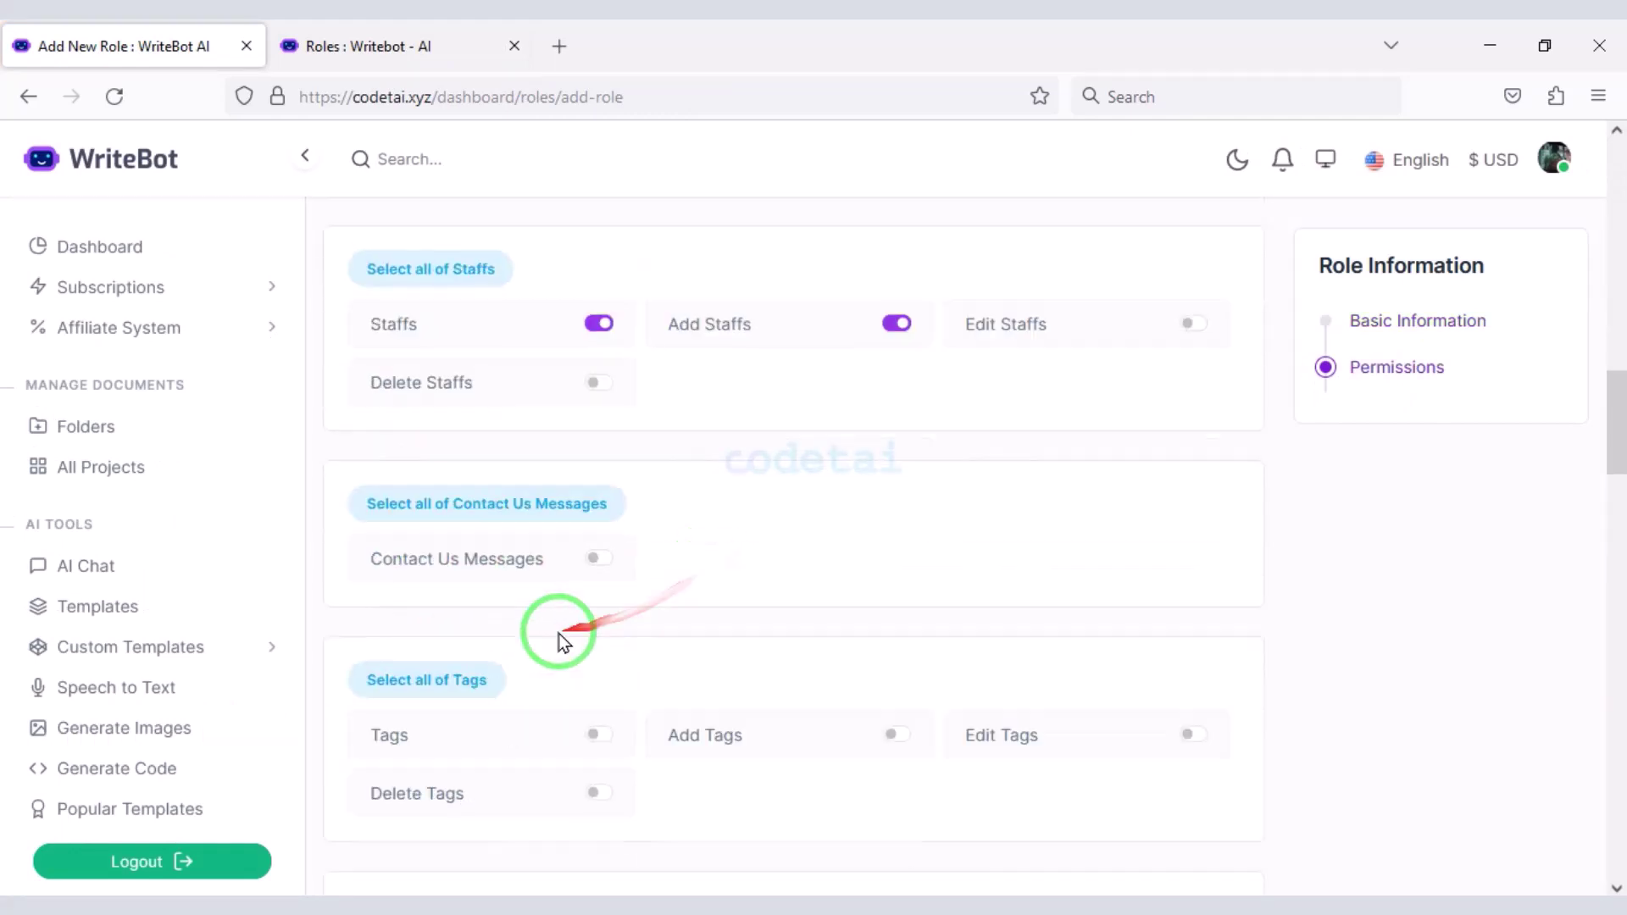
pyautogui.click(388, 753)
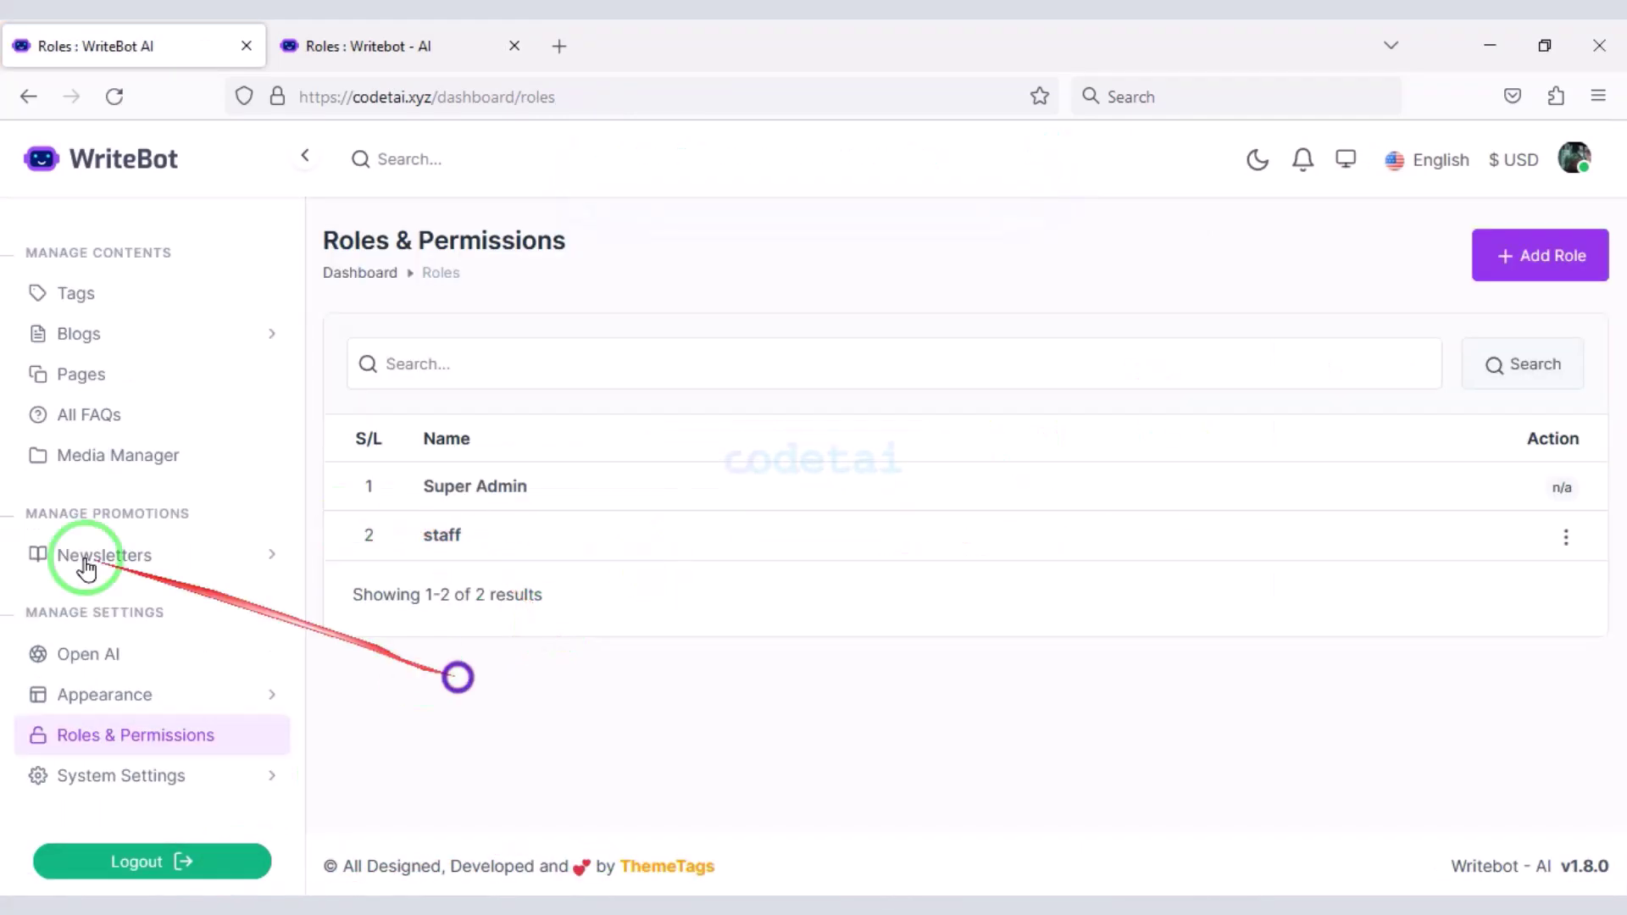
# - Open the Queries list and view the actions for the customer query
pyautogui.scroll(5, 97, 559)
pyautogui.click(135, 559)
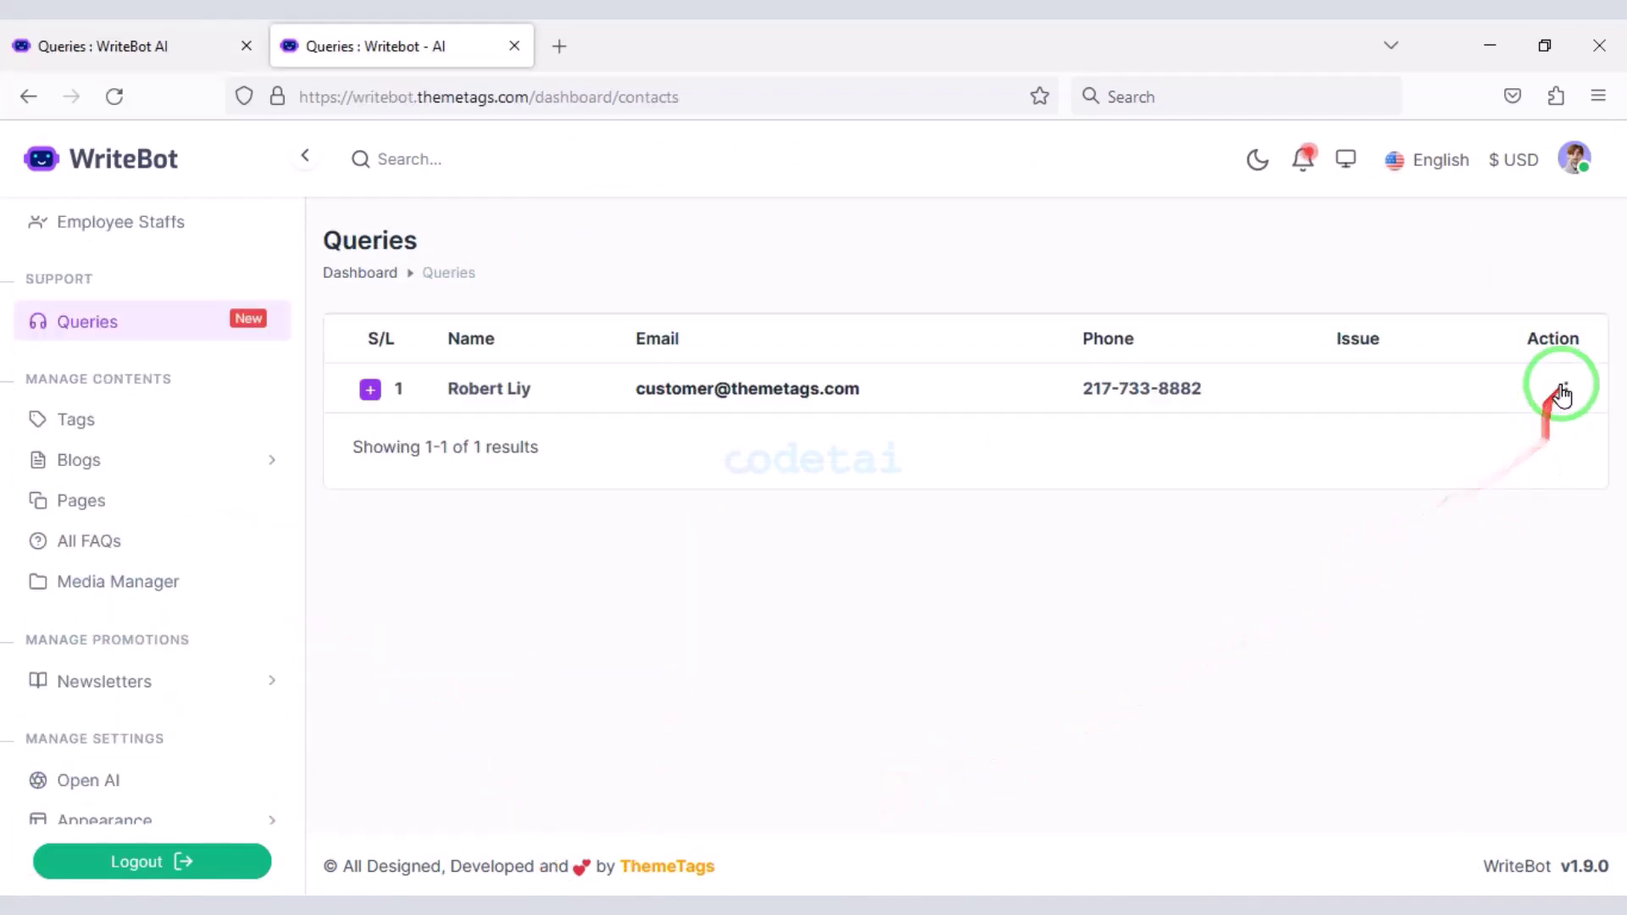
pyautogui.click(1563, 392)
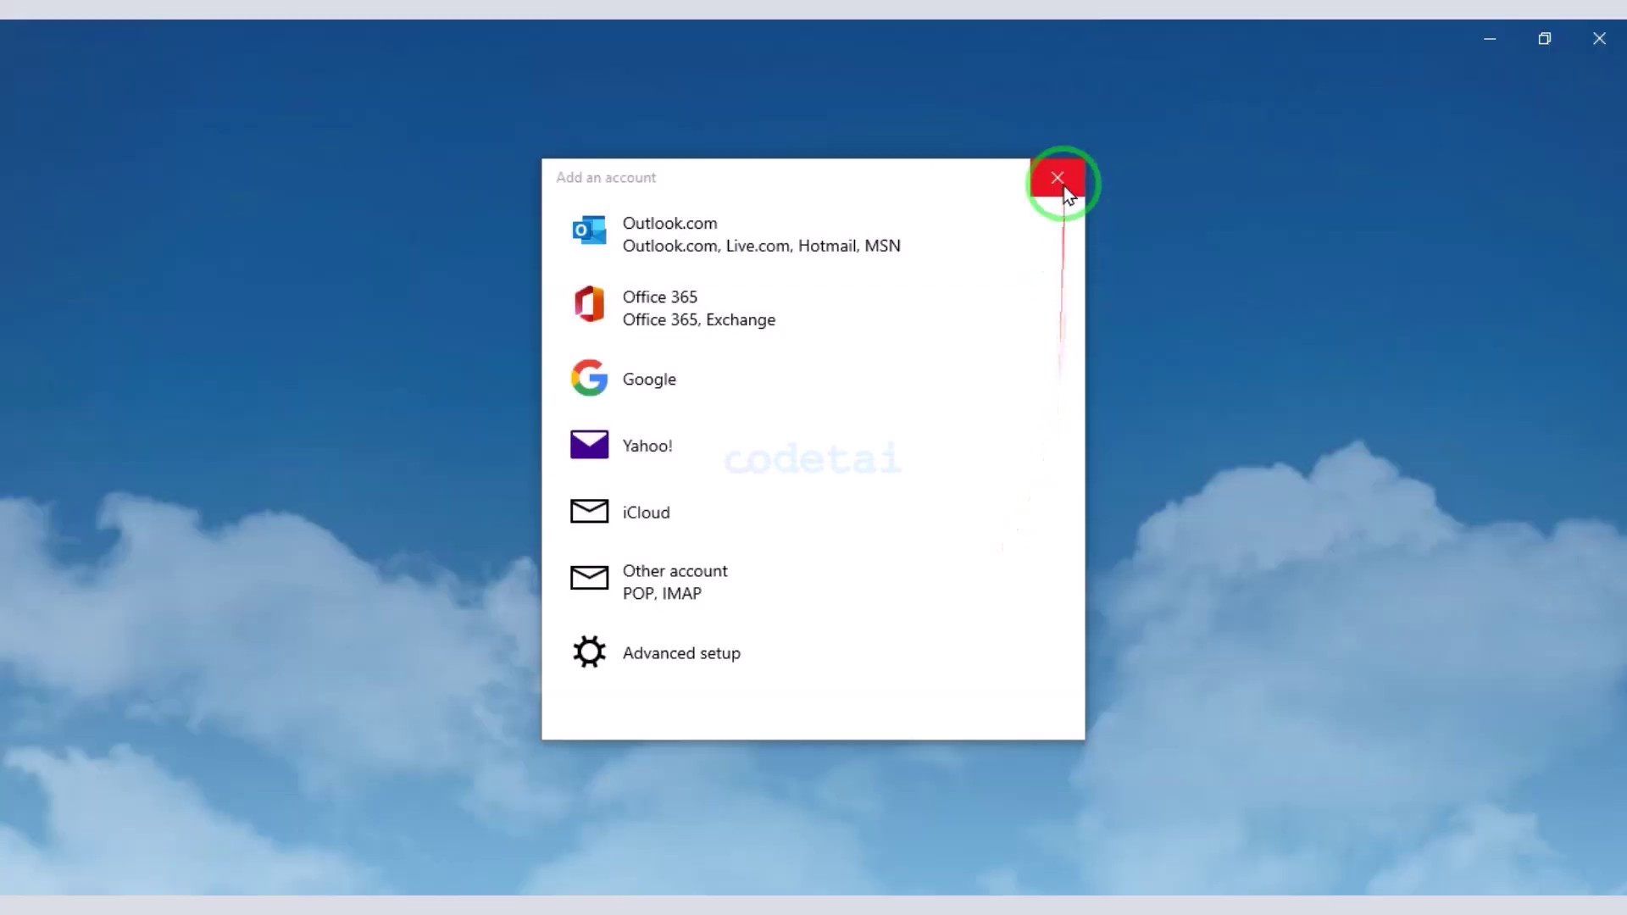
# - Dismiss the mail prompt and save a new tag named 'chat'
pyautogui.click(1064, 190)
pyautogui.click(1599, 38)
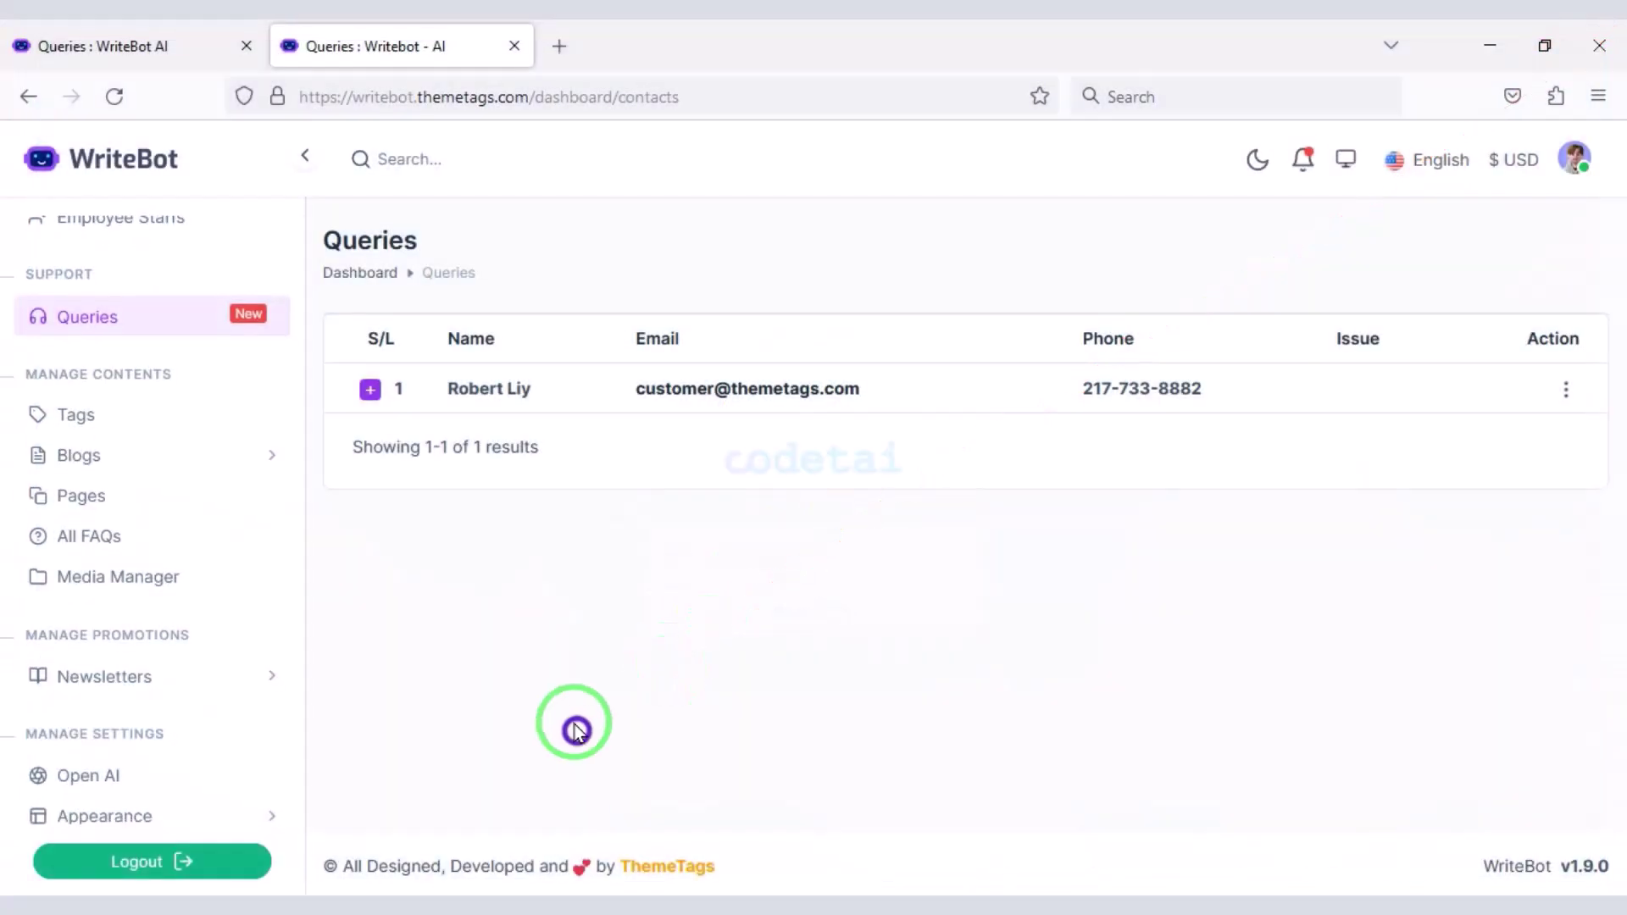
pyautogui.click(47, 410)
pyautogui.scroll(-2, 862, 538)
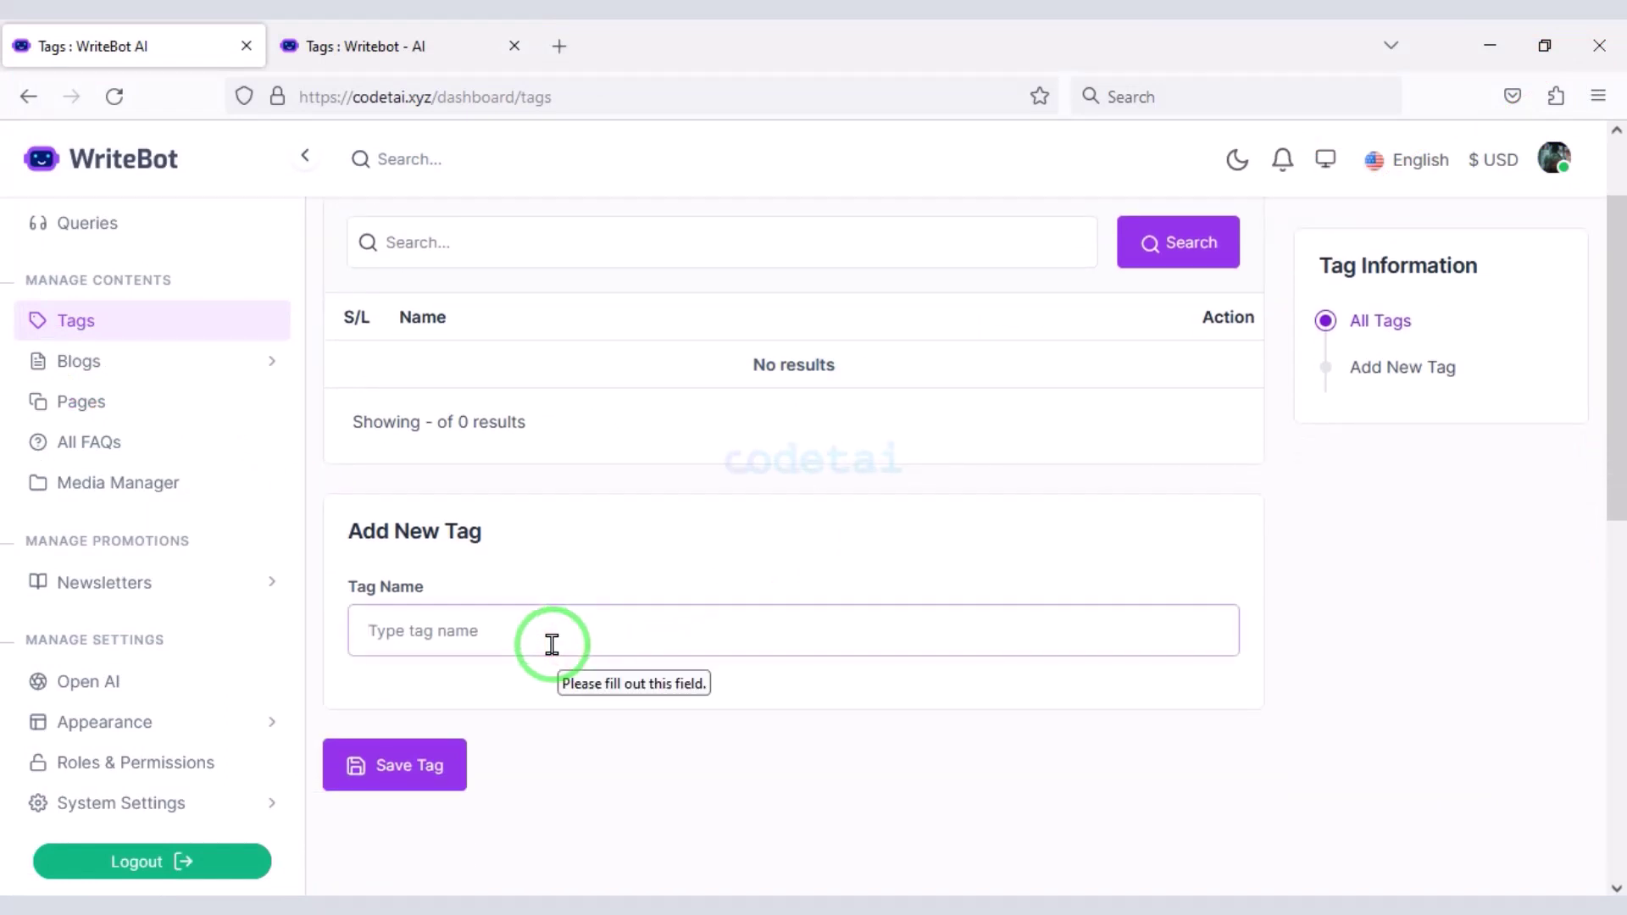
pyautogui.click(424, 765)
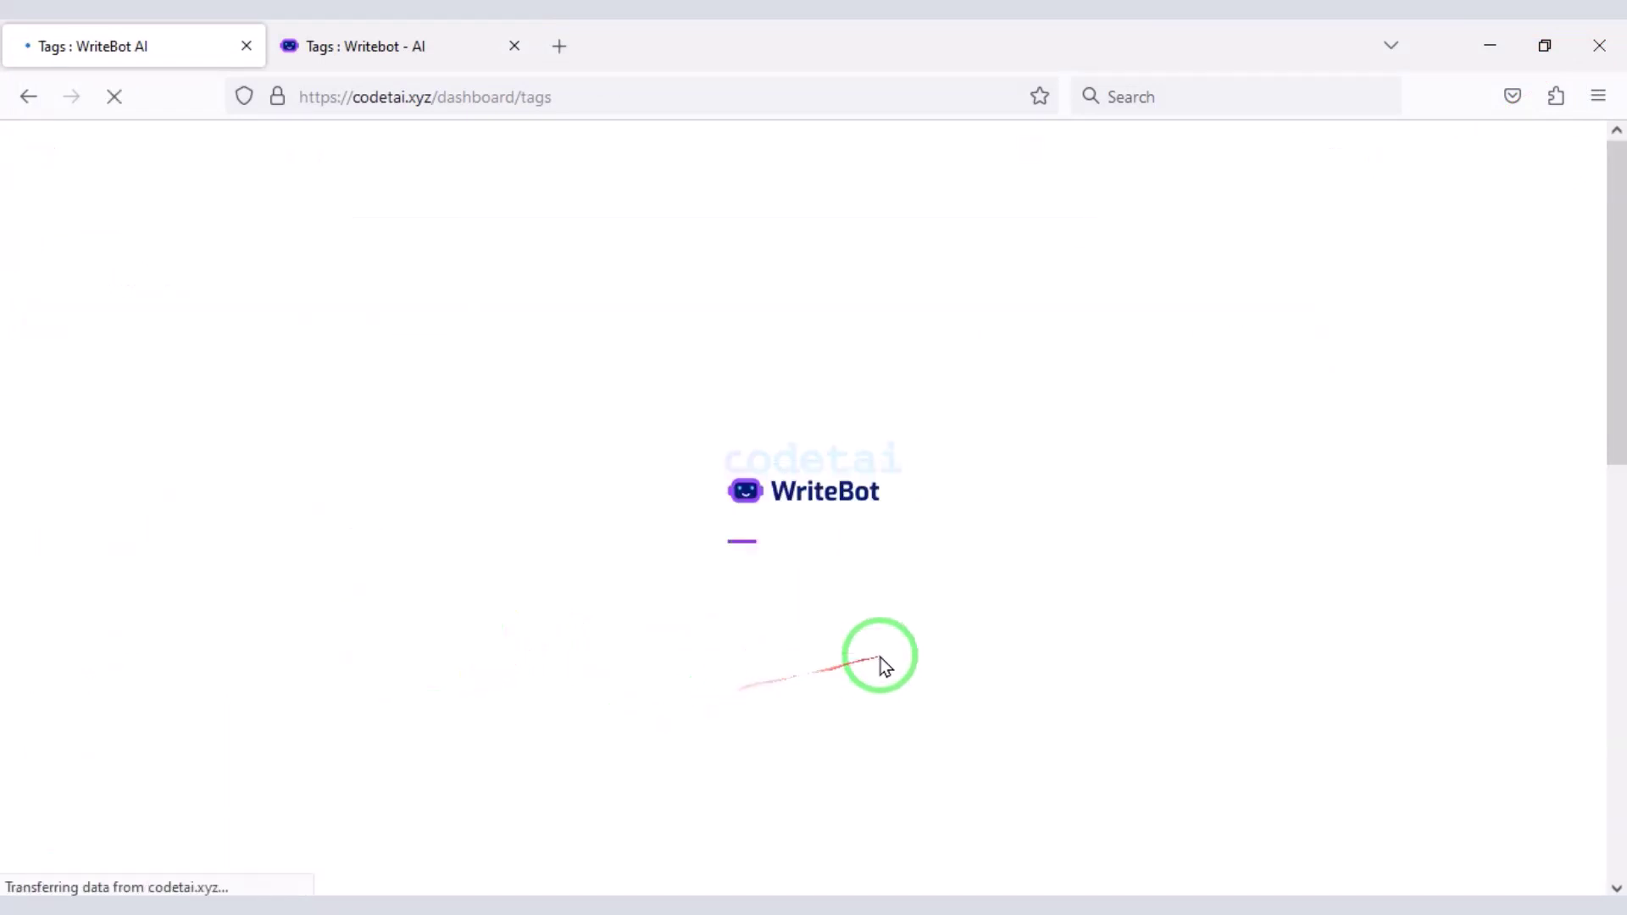
# - Browse All Blogs, then open Blog Categories and focus the category name field
pyautogui.click(134, 342)
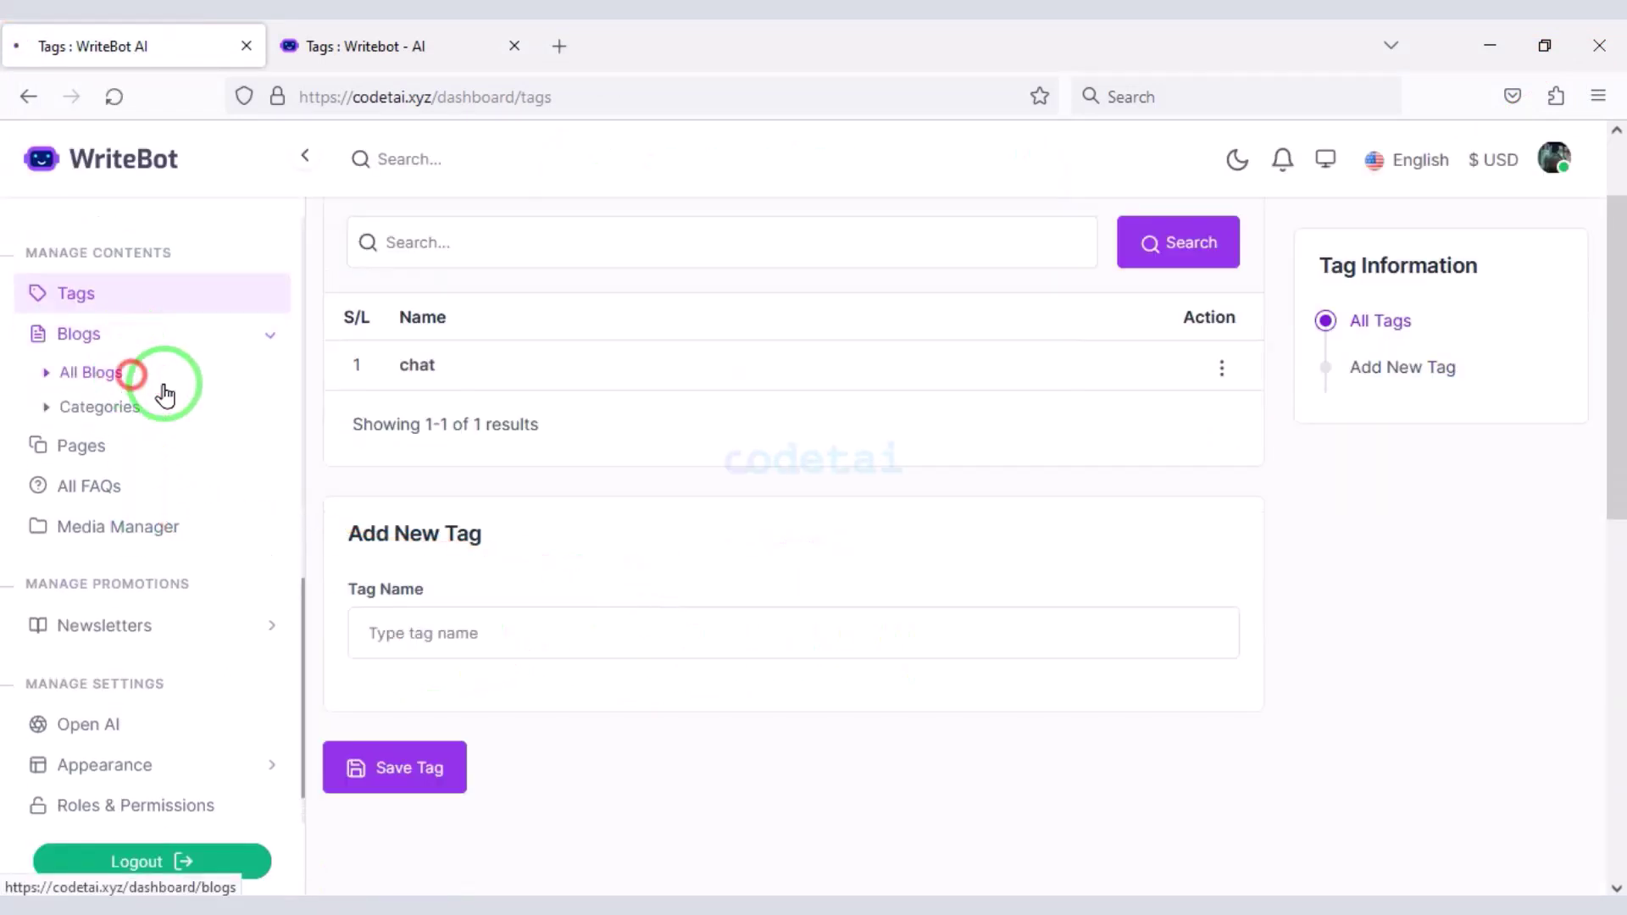
pyautogui.click(129, 373)
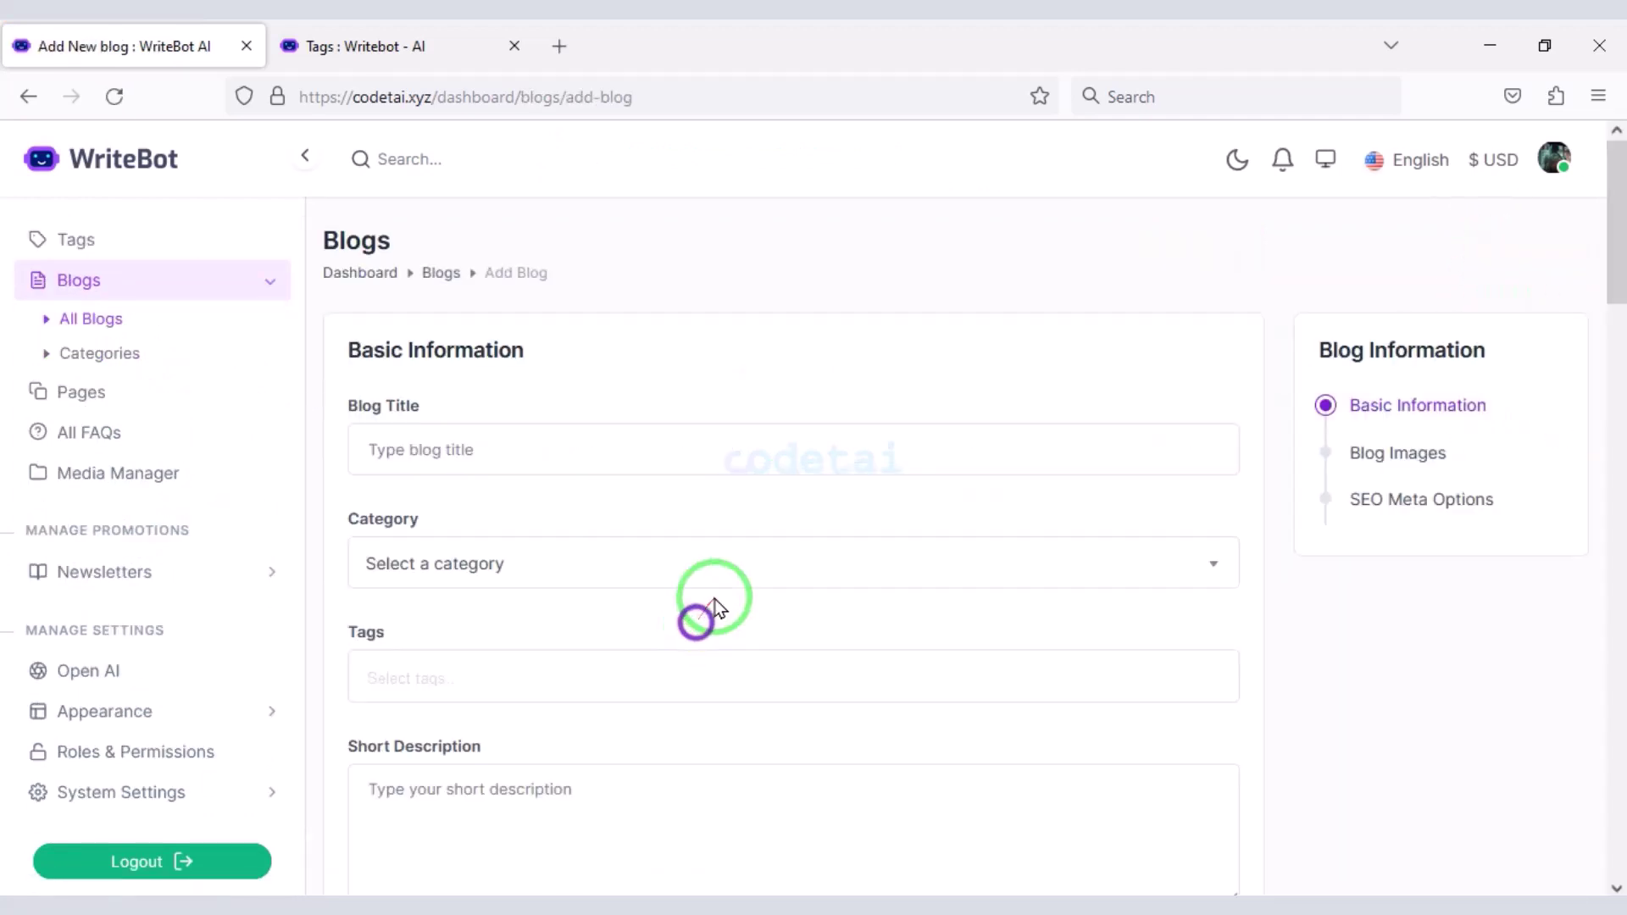
pyautogui.scroll(-10, 716, 610)
pyautogui.scroll(-10, 1136, 674)
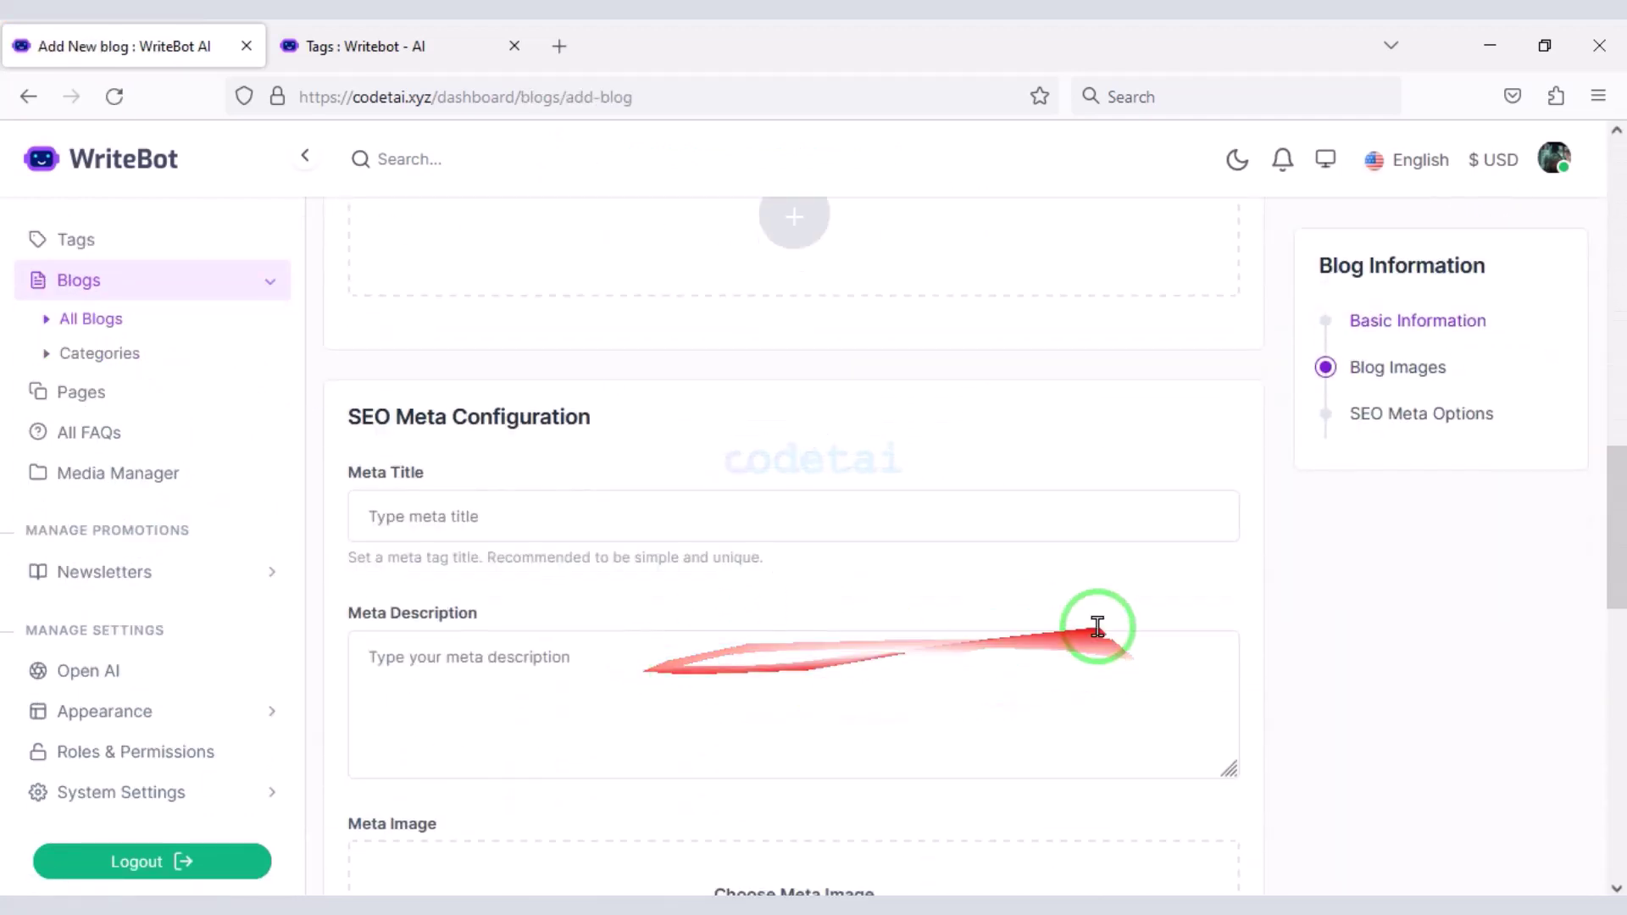
pyautogui.click(164, 352)
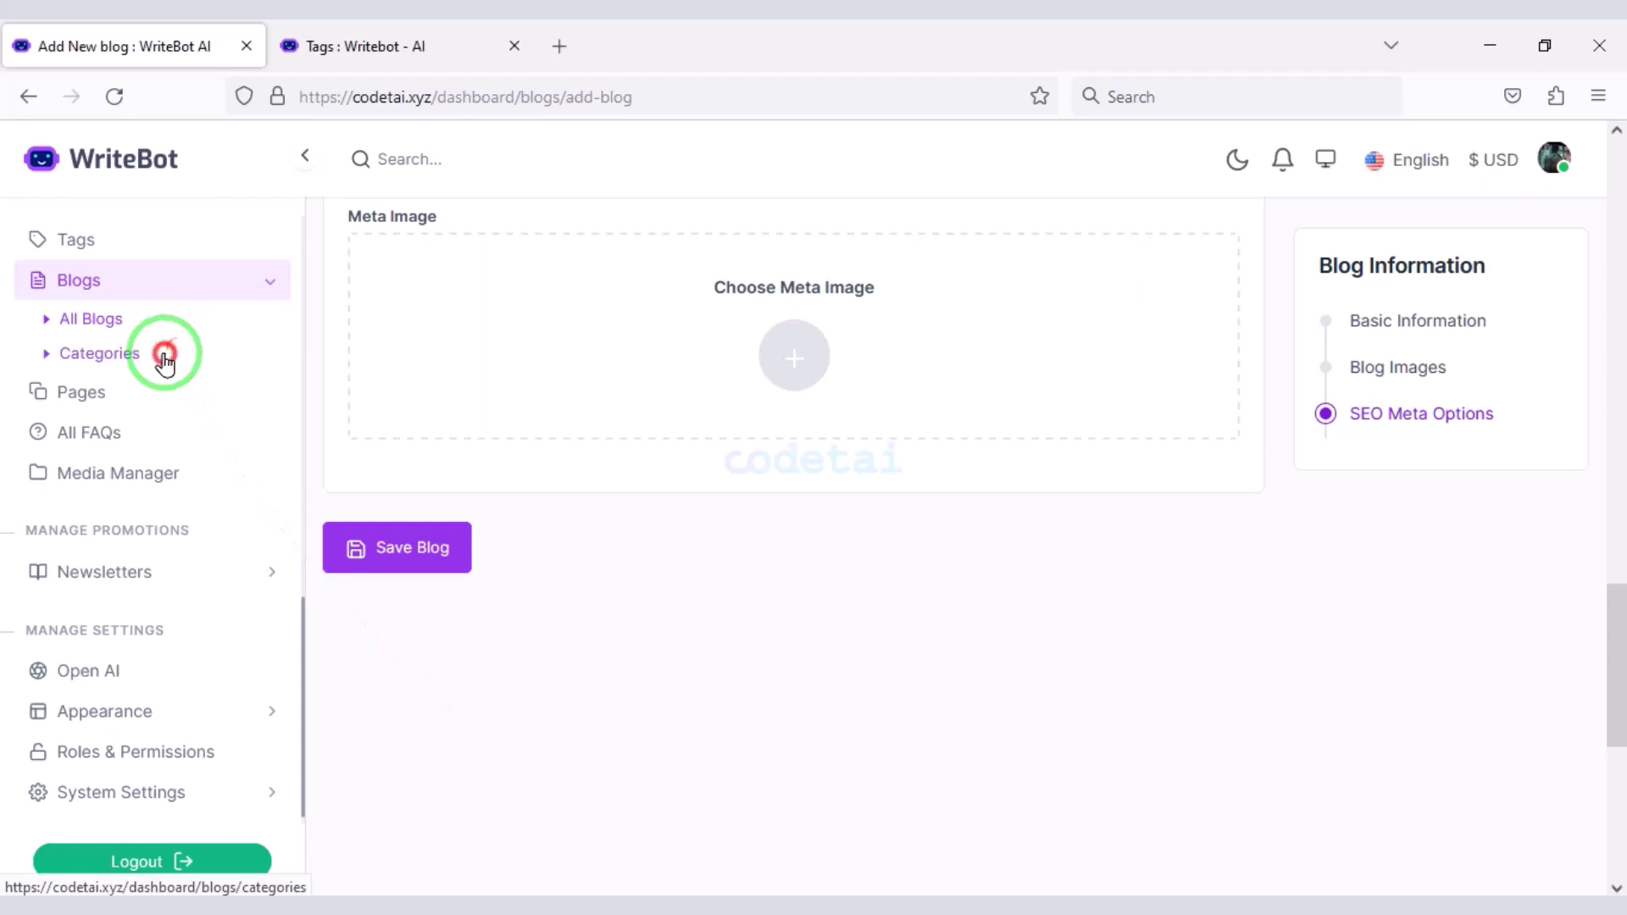
pyautogui.click(414, 770)
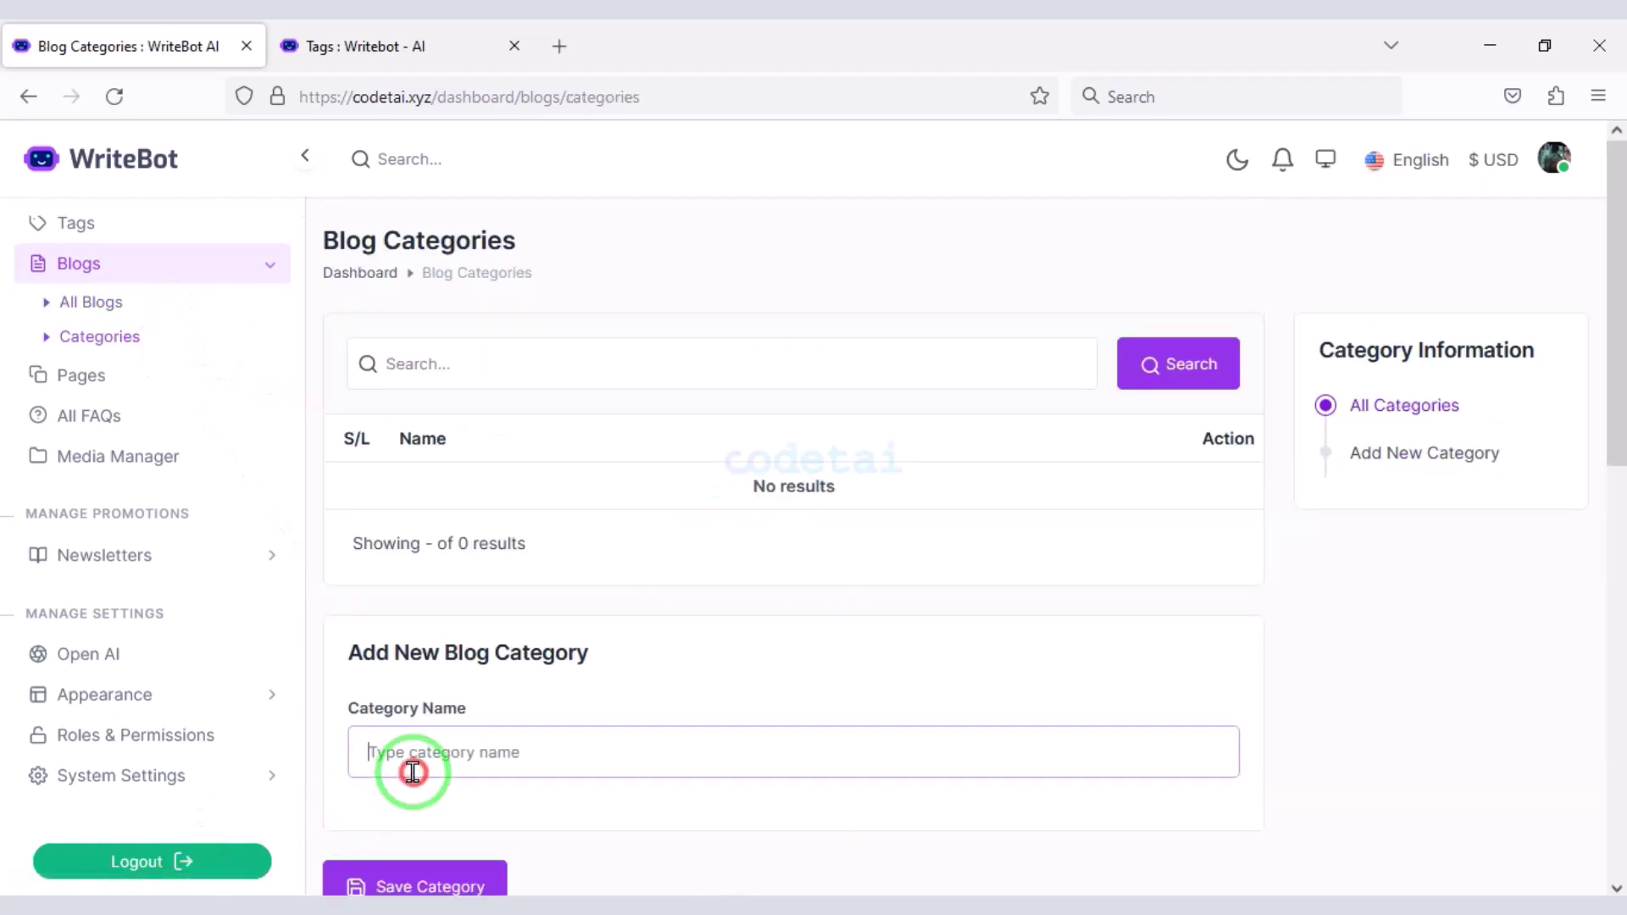
# - Save a new blog category named 'tips'
pyautogui.write('tips')
pyautogui.scroll(-3, 424, 767)
pyautogui.click(502, 667)
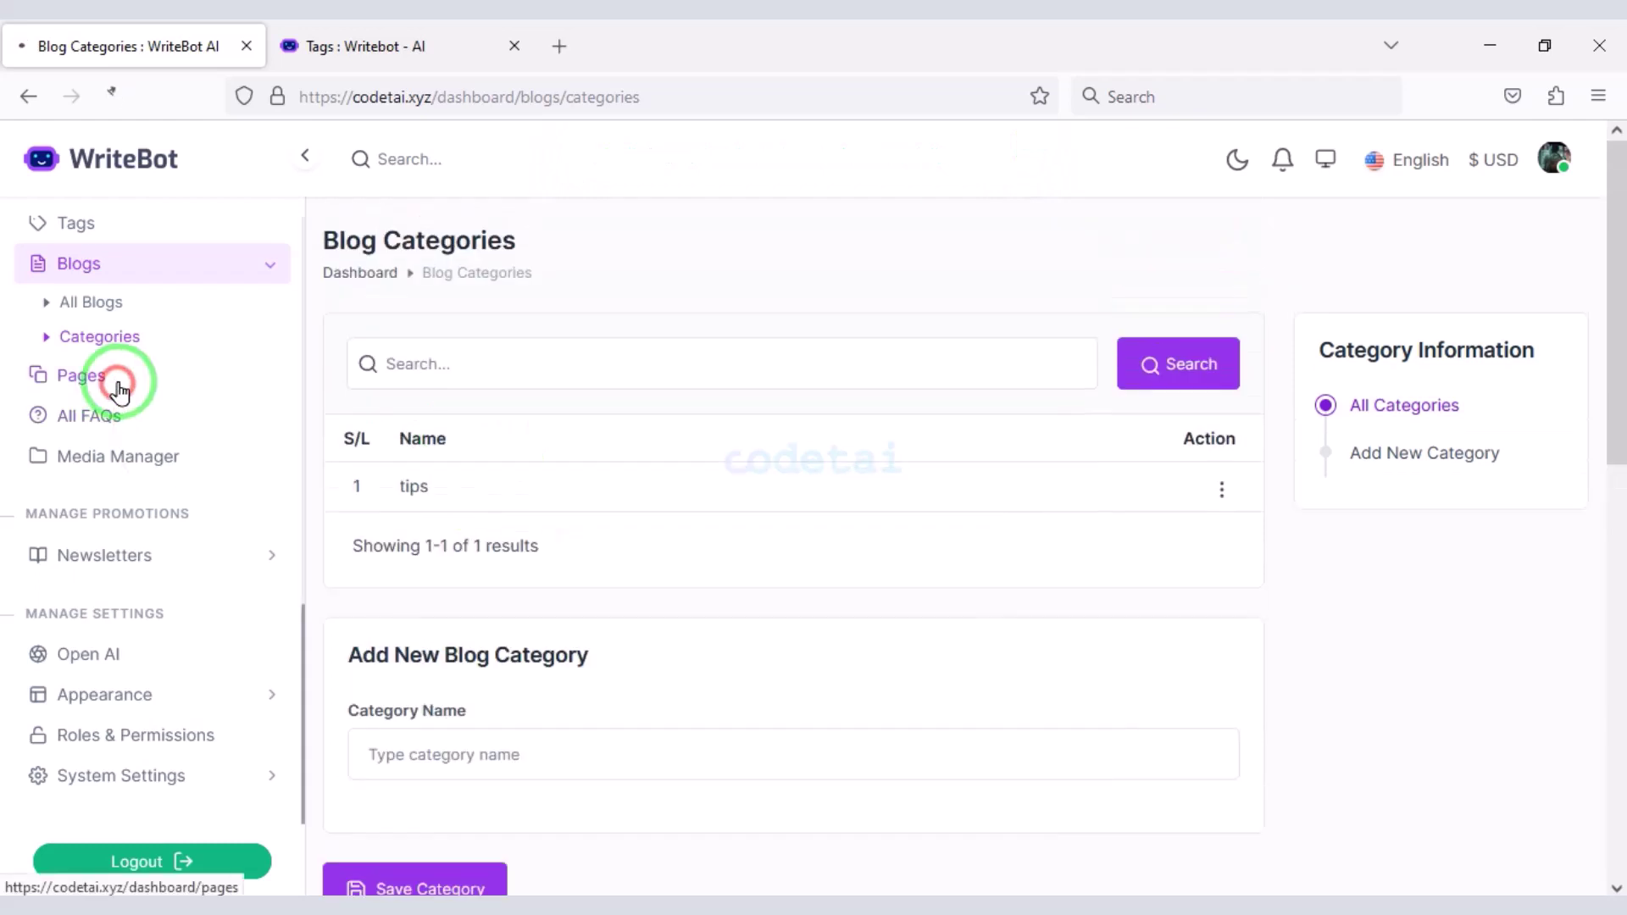
# - Review the Add Page form, then open the FAQs page
pyautogui.click(1493, 273)
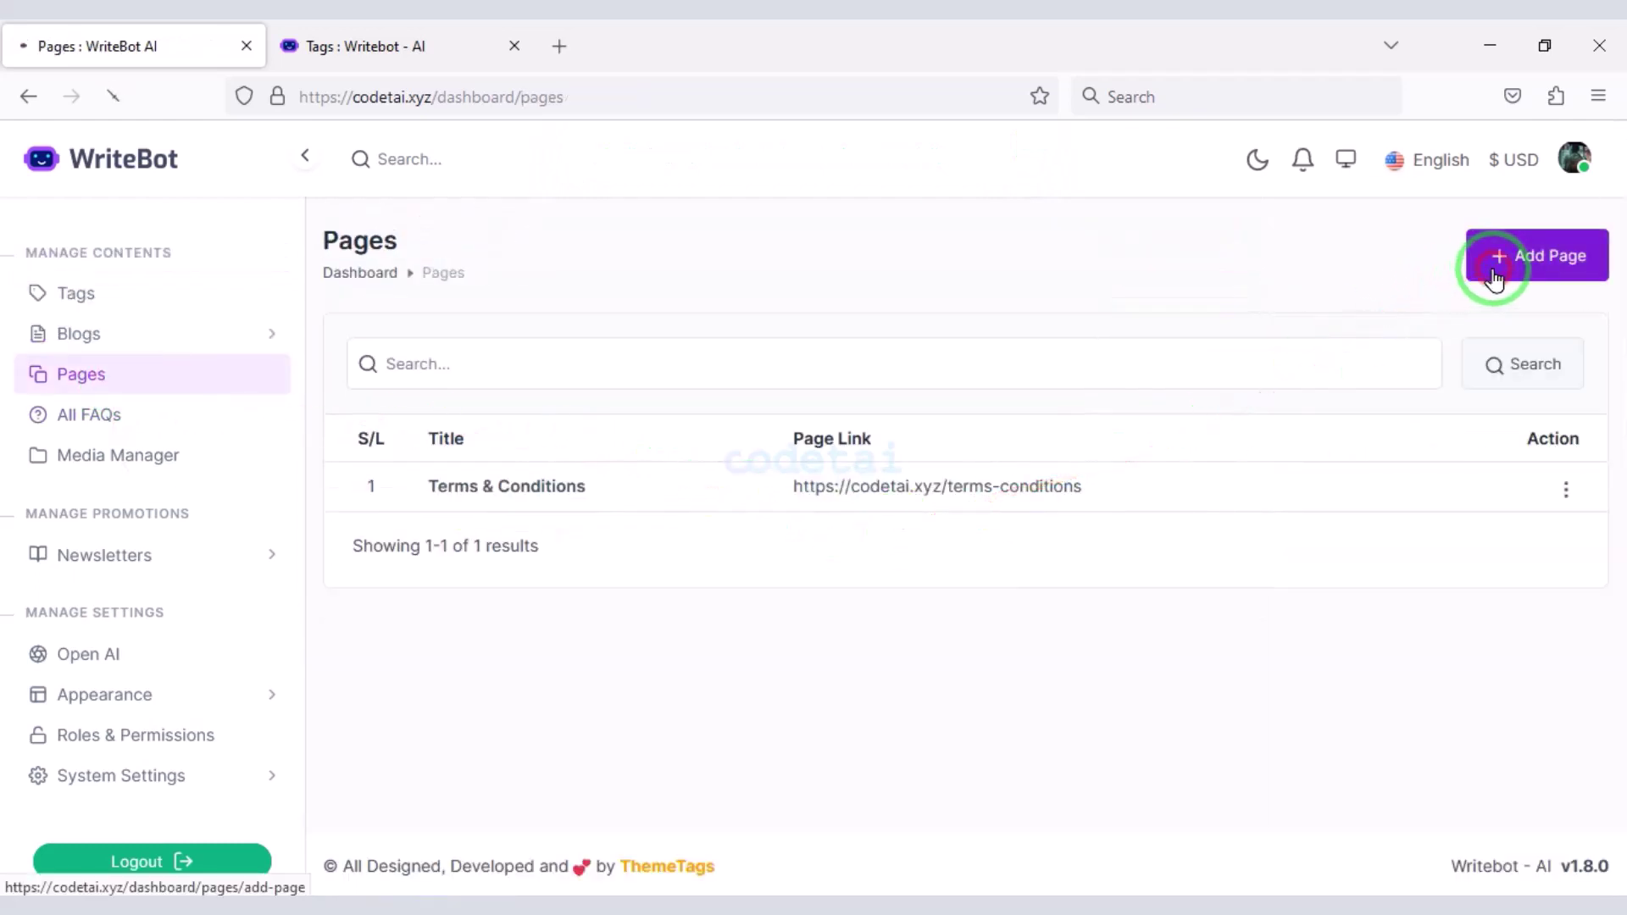
pyautogui.scroll(-6, 726, 483)
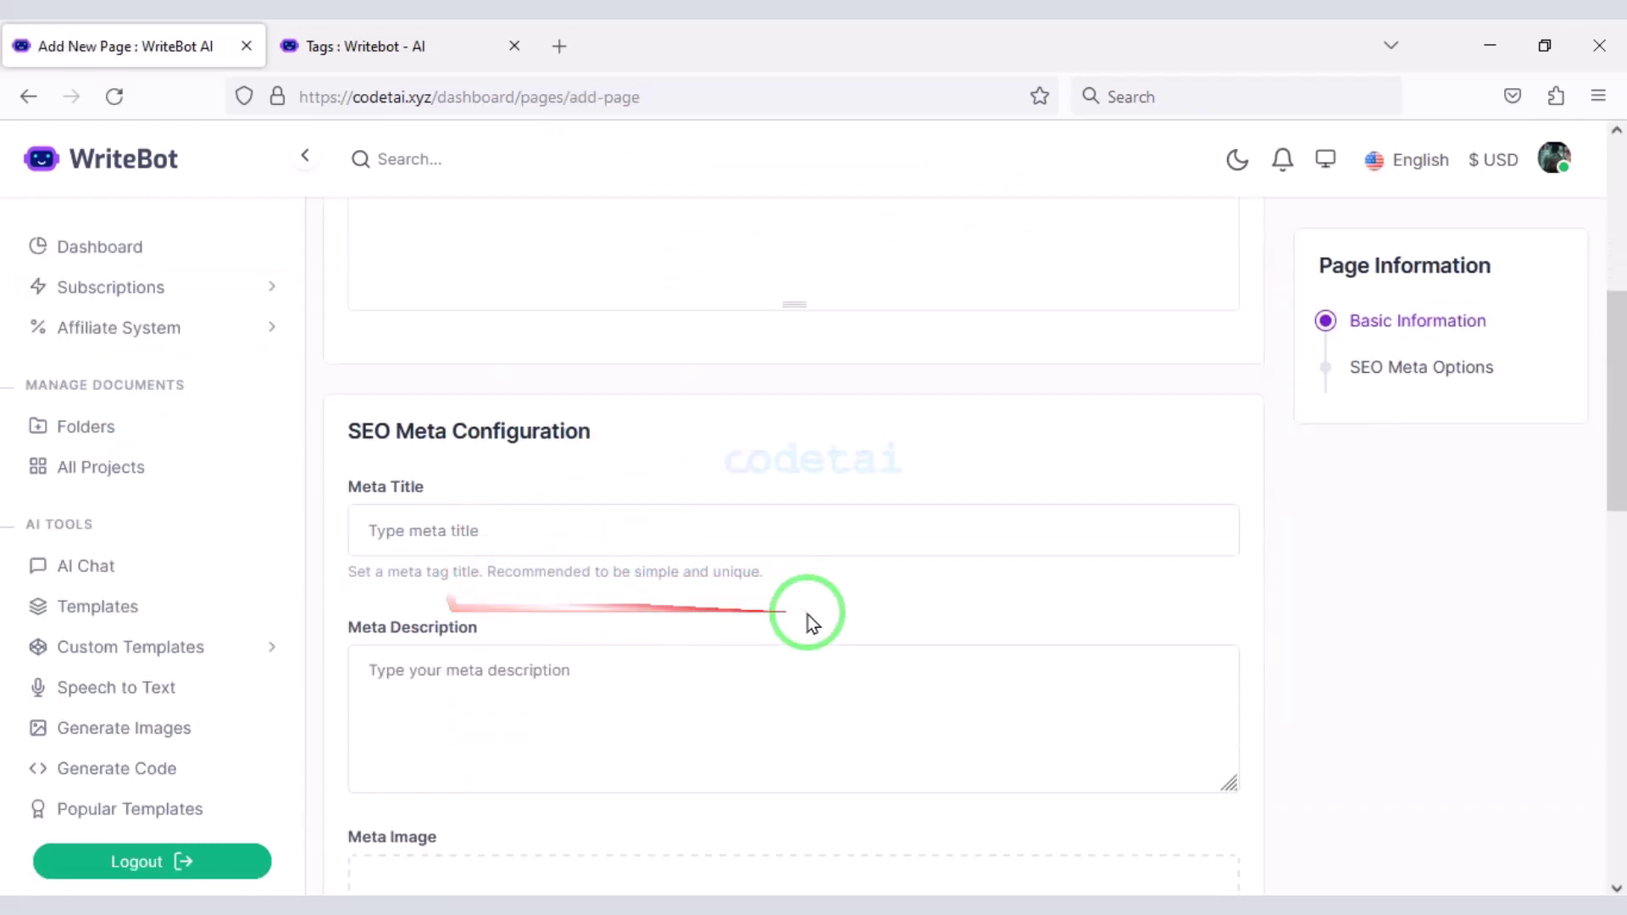
pyautogui.scroll(-6, 812, 623)
pyautogui.scroll(10, 937, 599)
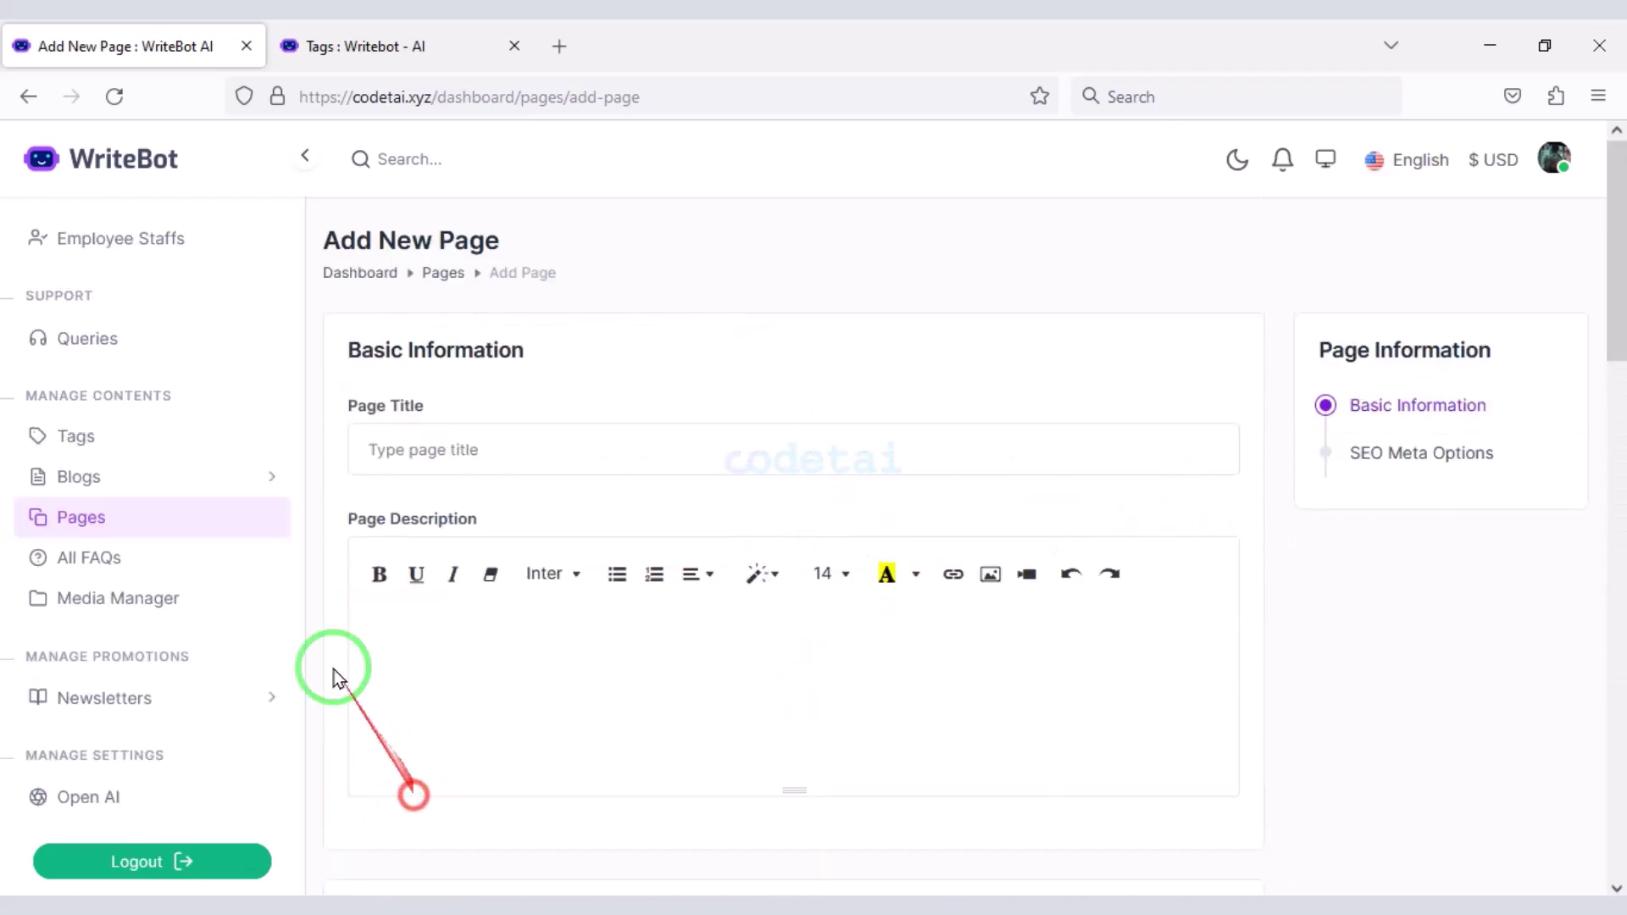
pyautogui.click(172, 560)
pyautogui.scroll(-3, 741, 614)
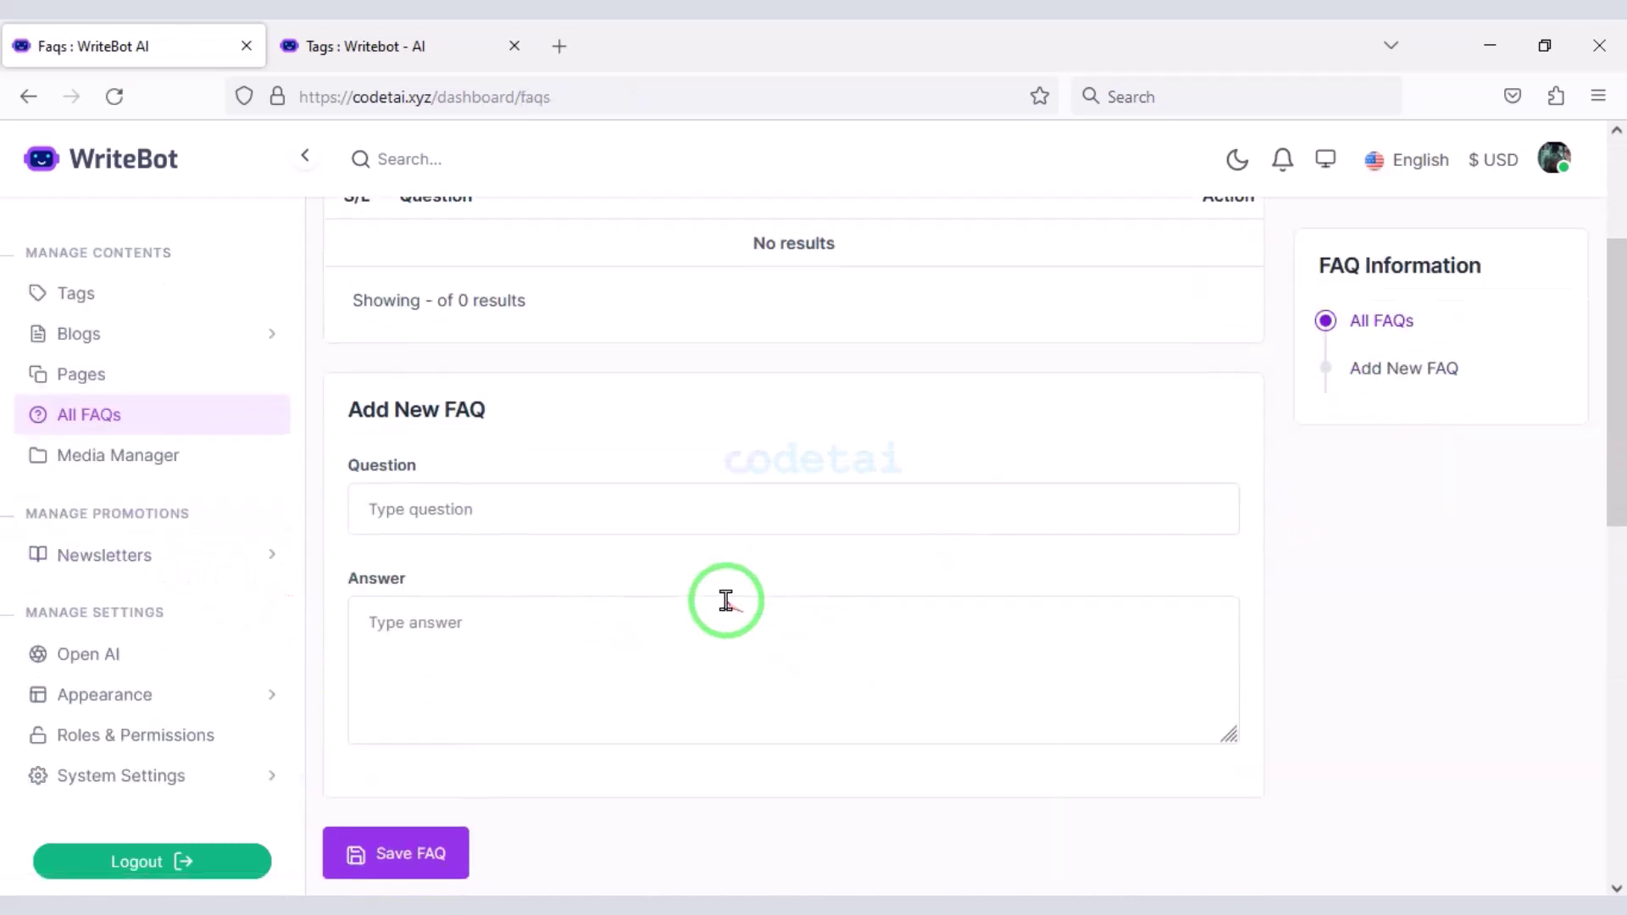
# - Focus the FAQ Answer box on the FAQs page
pyautogui.click(507, 627)
pyautogui.scroll(-3, 686, 729)
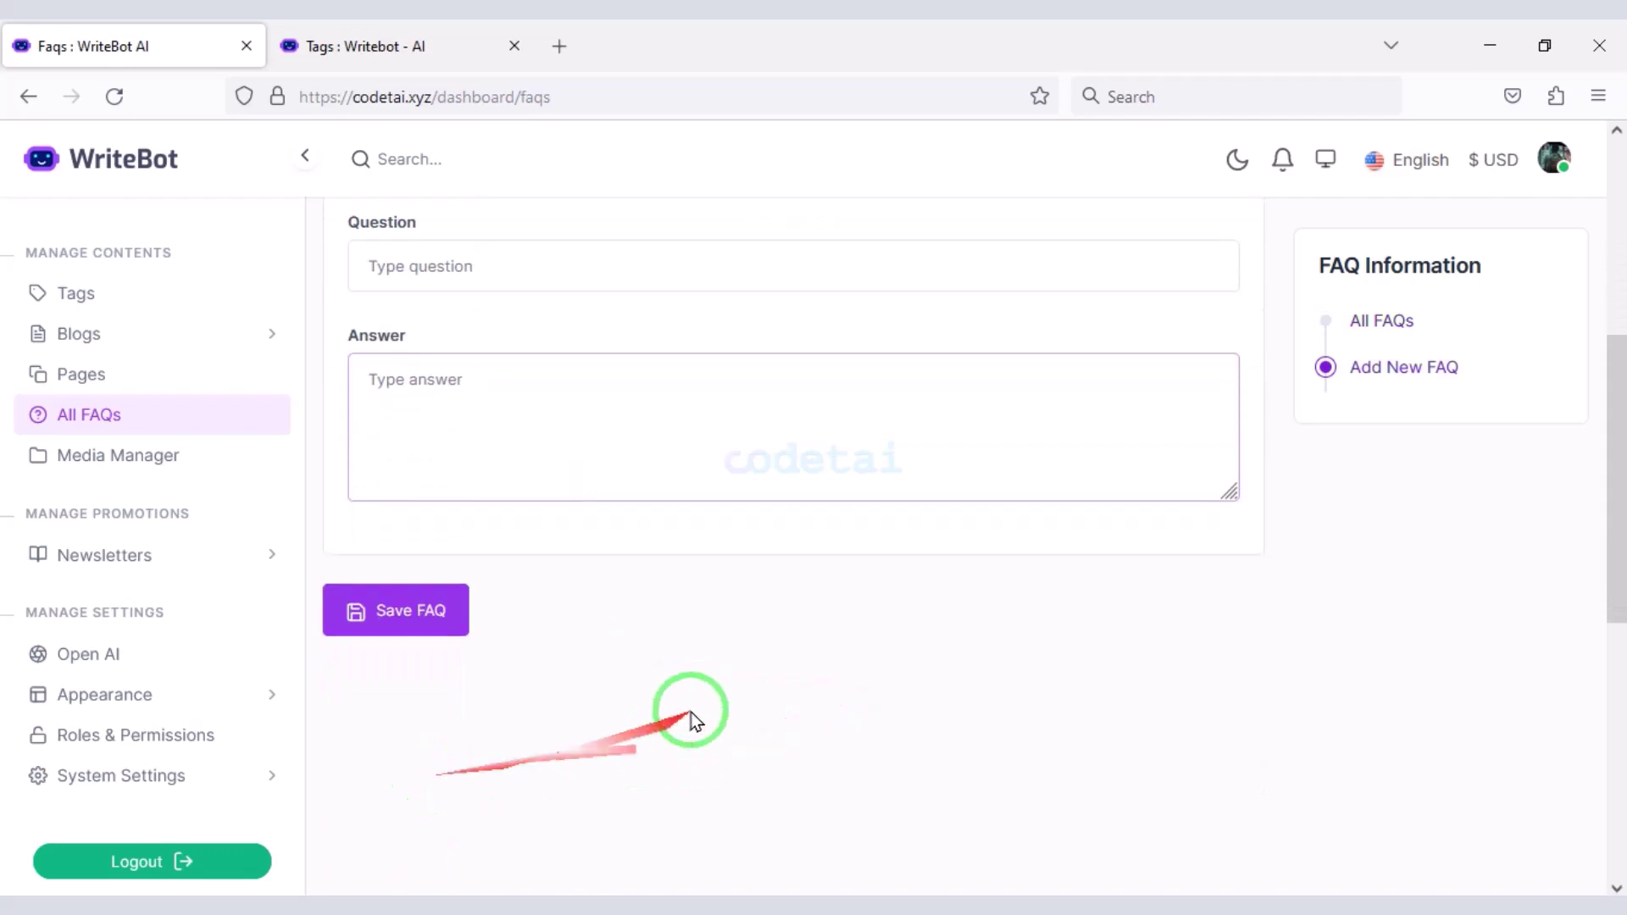
pyautogui.scroll(2, 642, 666)
# - Look through the Media Manager images, then open Newsletters > Bulk Emails
pyautogui.click(167, 462)
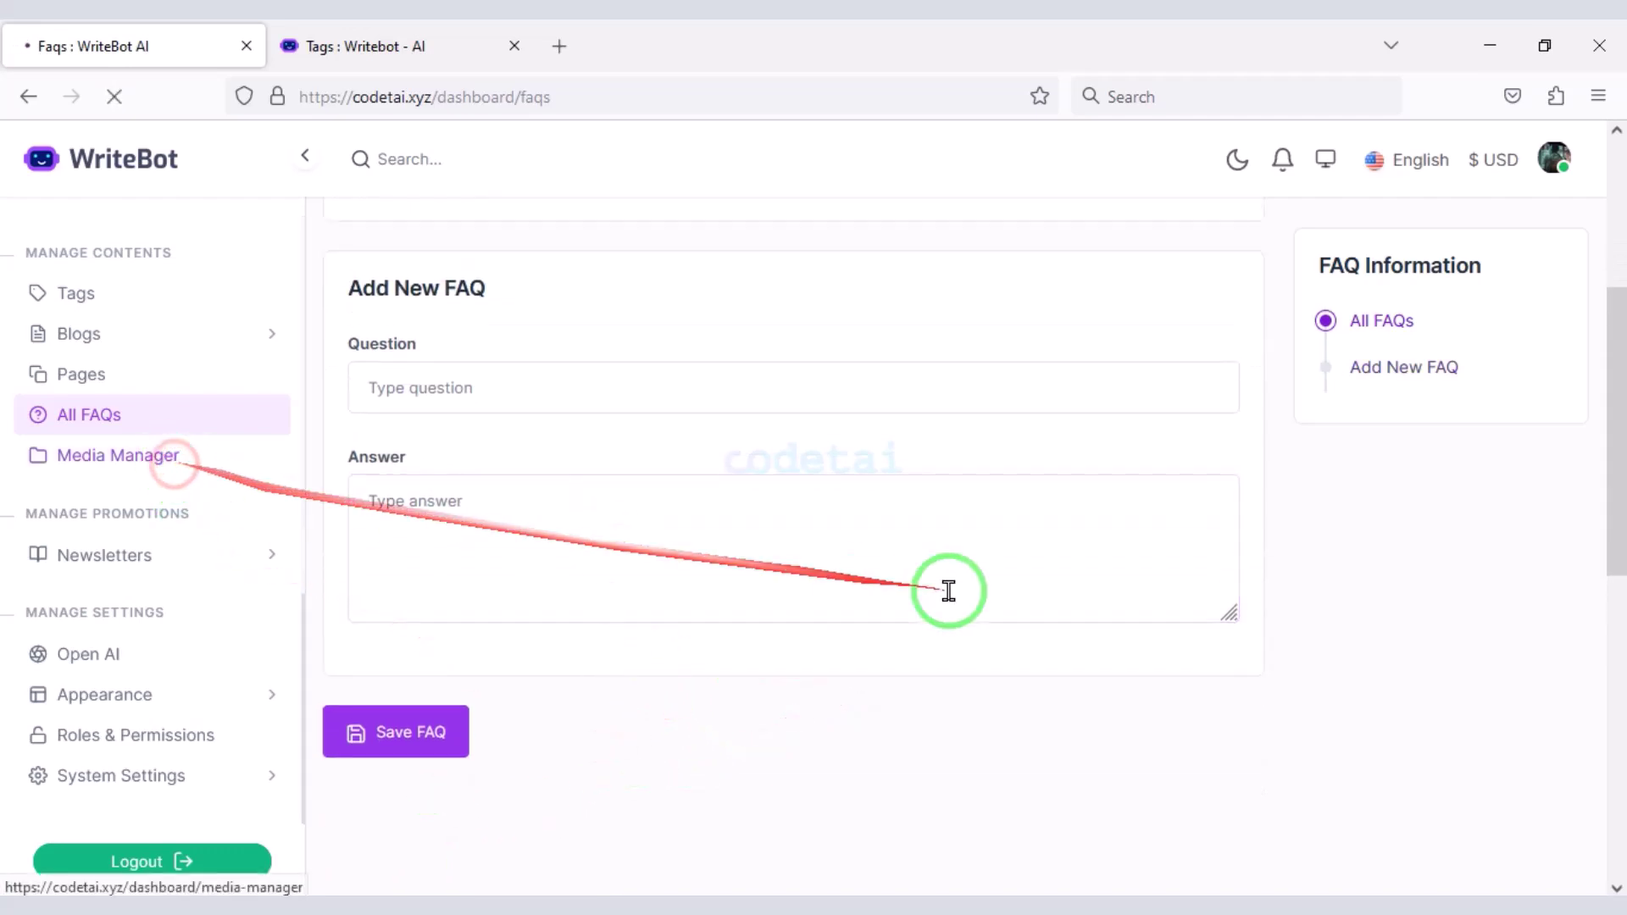
pyautogui.scroll(-10, 826, 551)
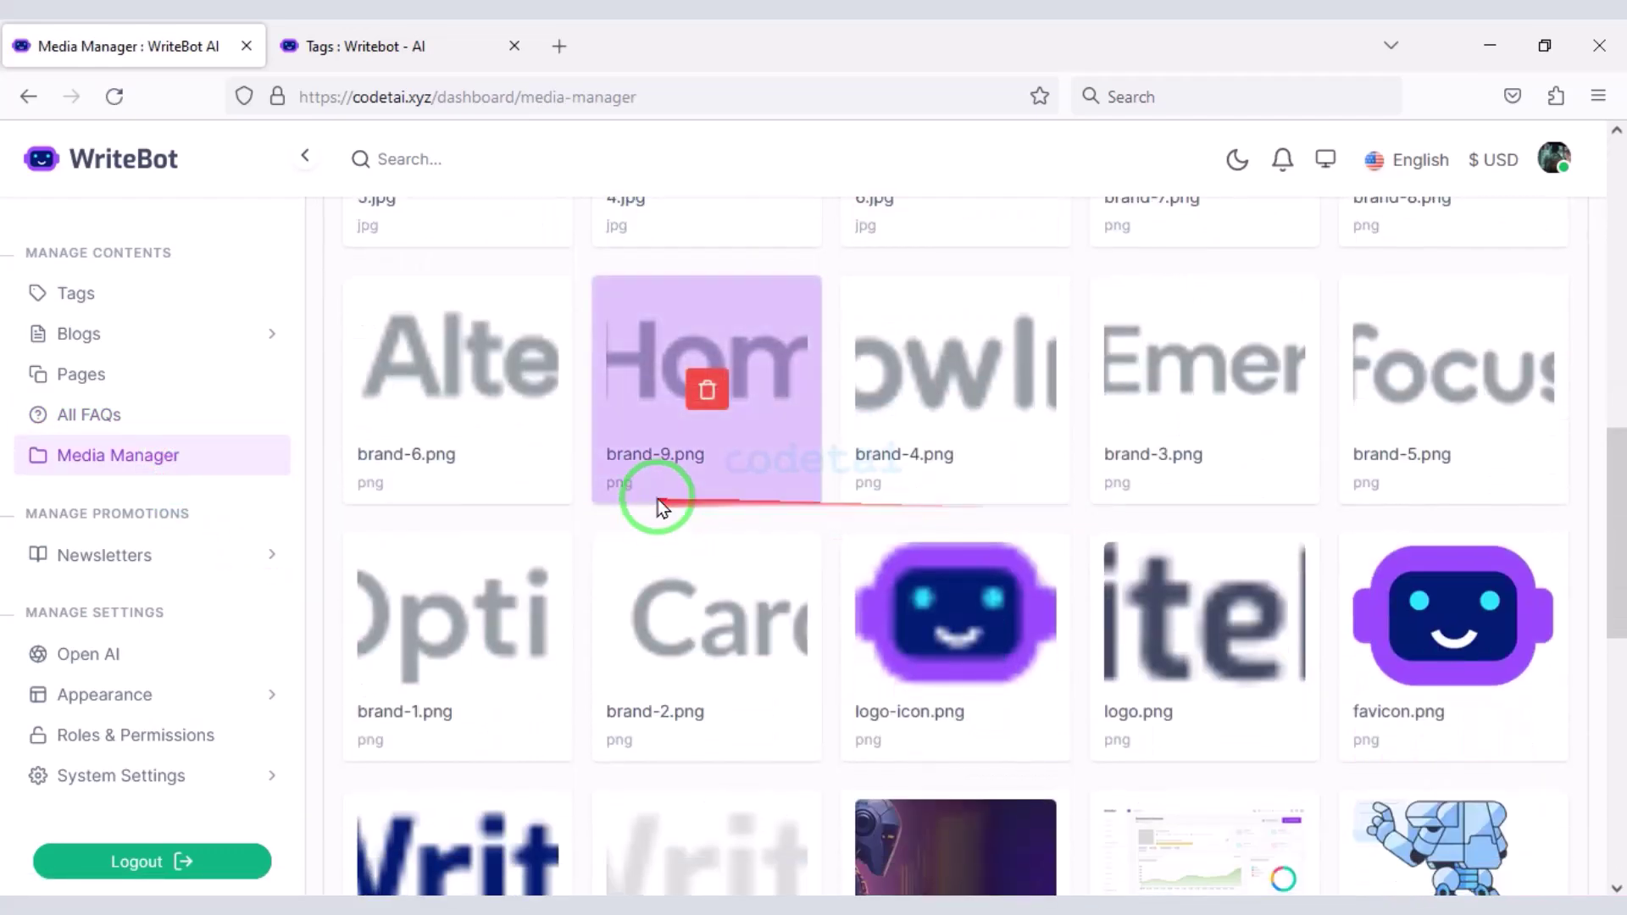
pyautogui.scroll(-6, 690, 420)
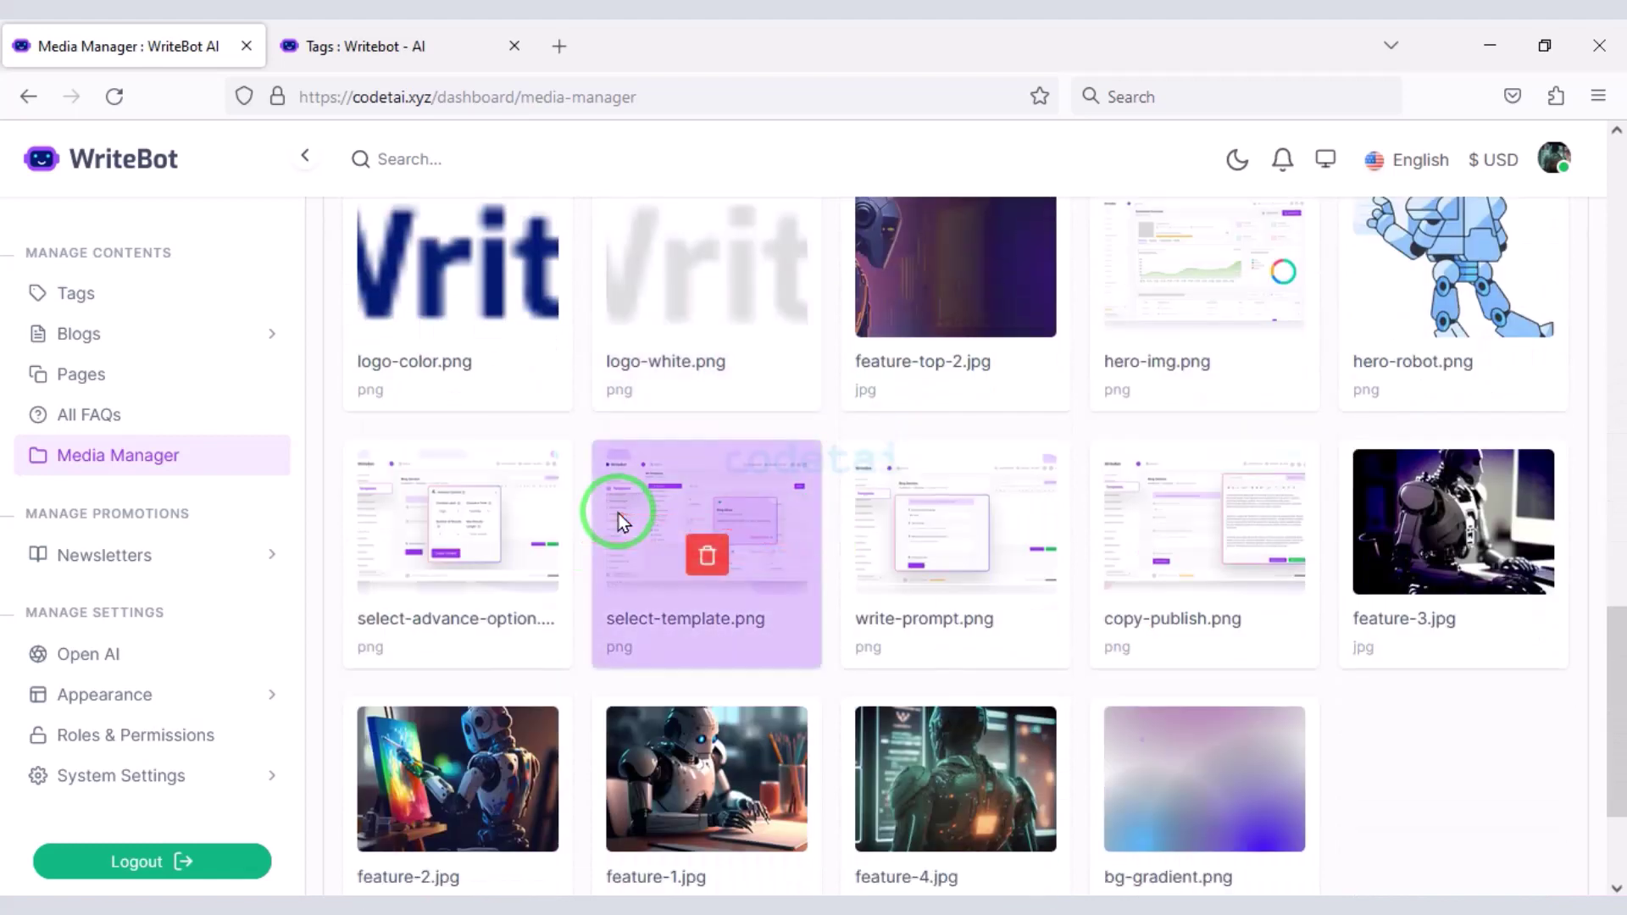
pyautogui.click(209, 579)
pyautogui.click(174, 587)
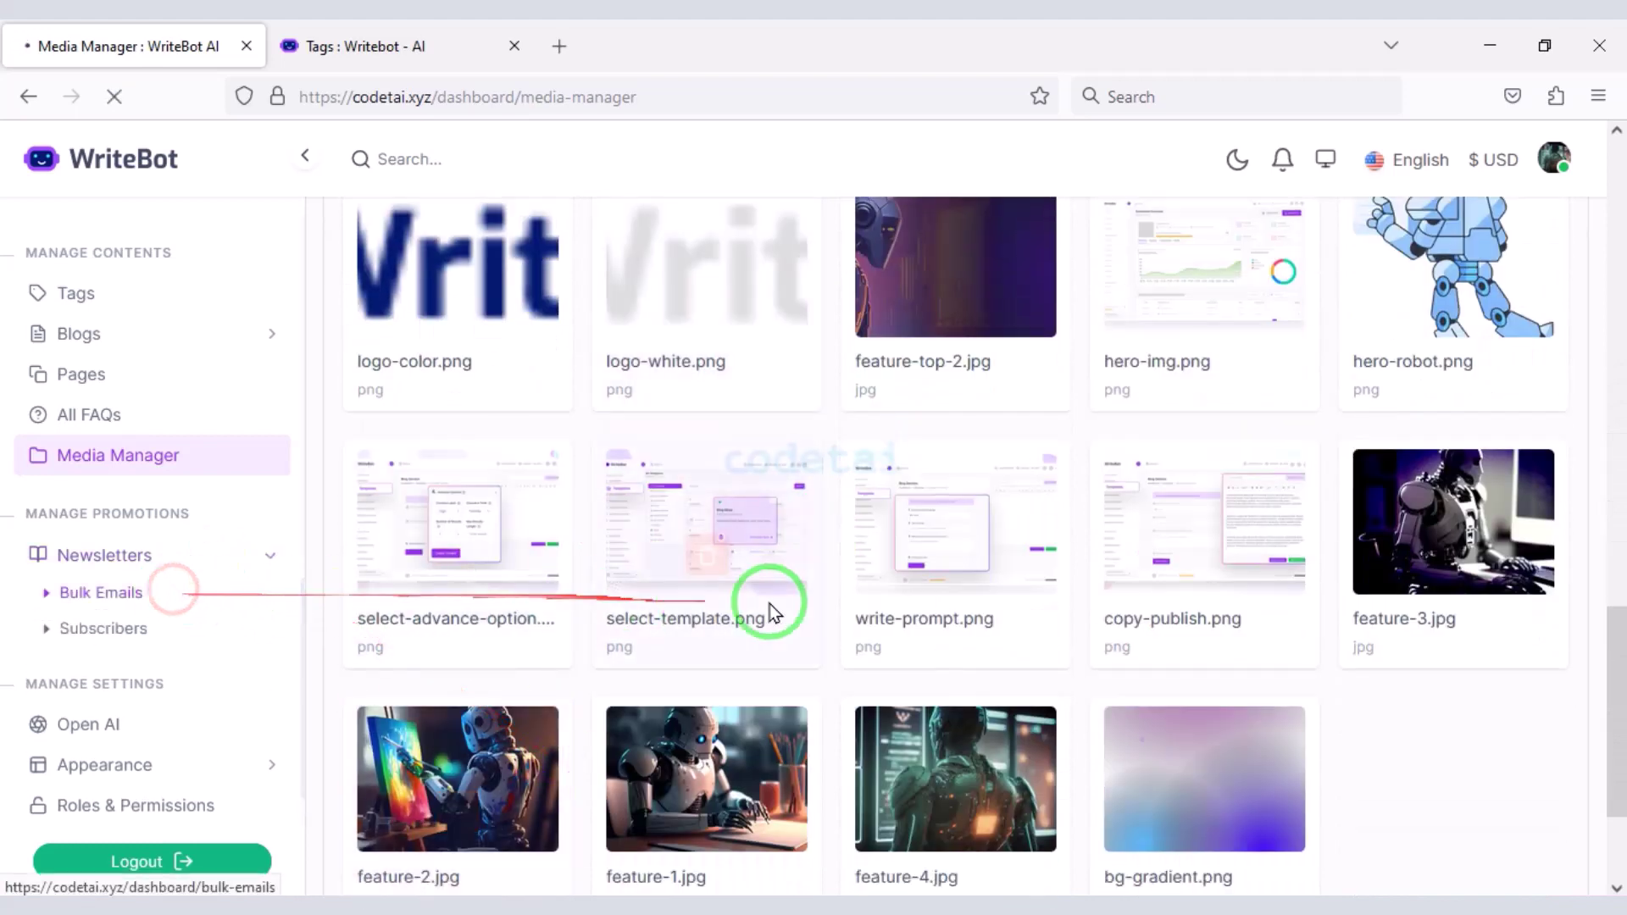
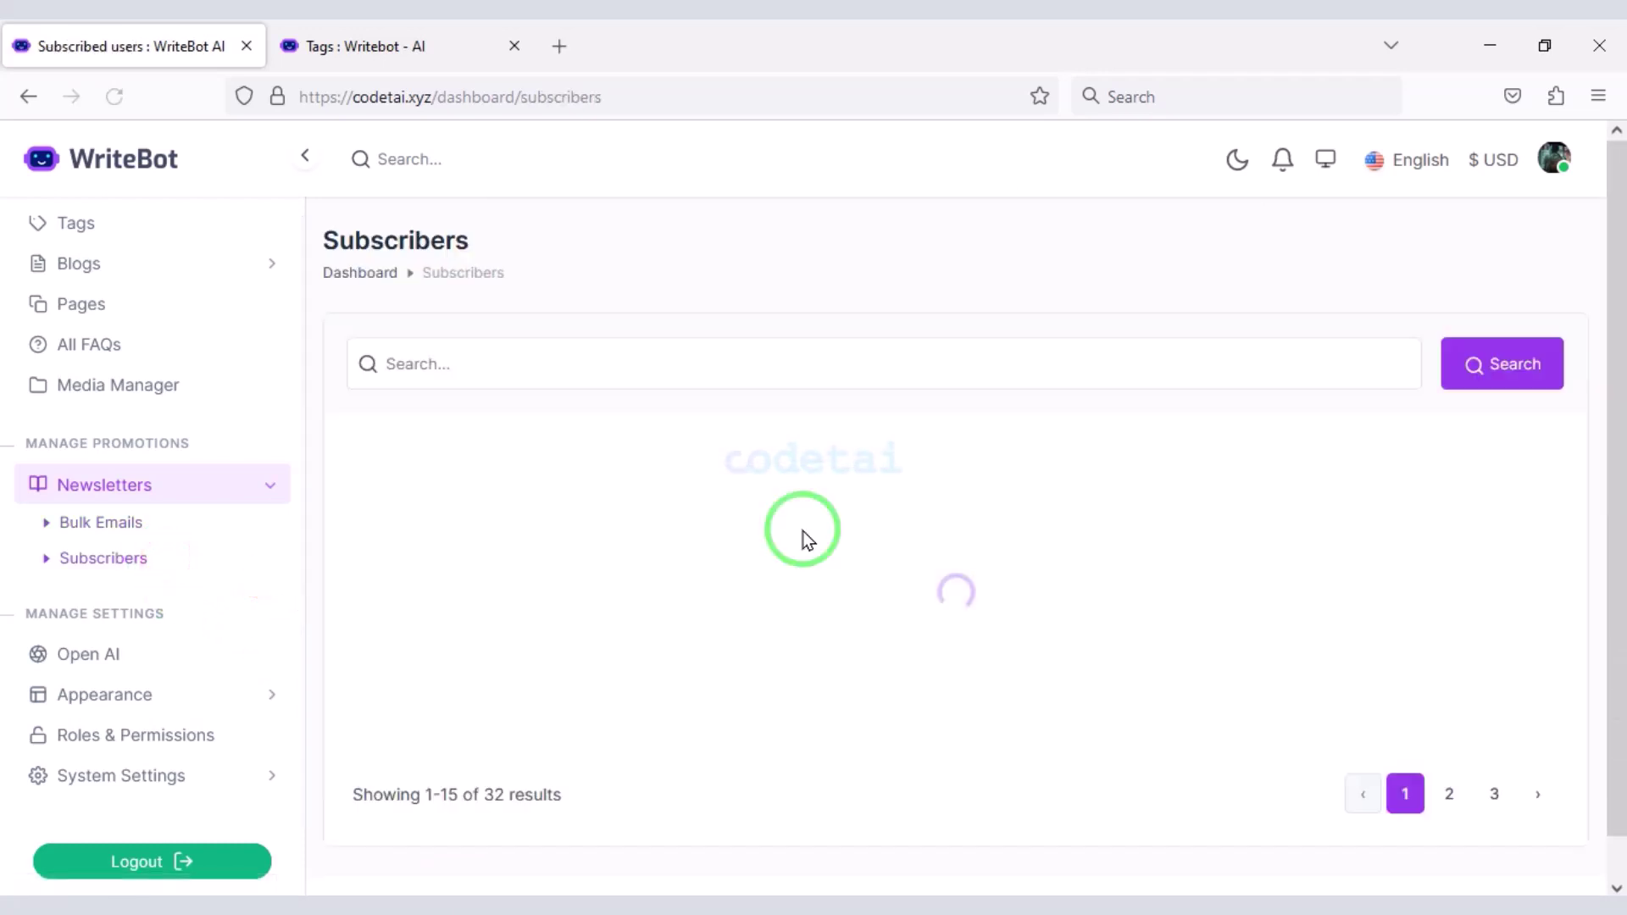
# - Open WriteBot's Open AI settings page and scroll to the Open AI Secret Key section
pyautogui.scroll(-1, 847, 539)
pyautogui.scroll(-1, 610, 665)
pyautogui.scroll(-5, 610, 665)
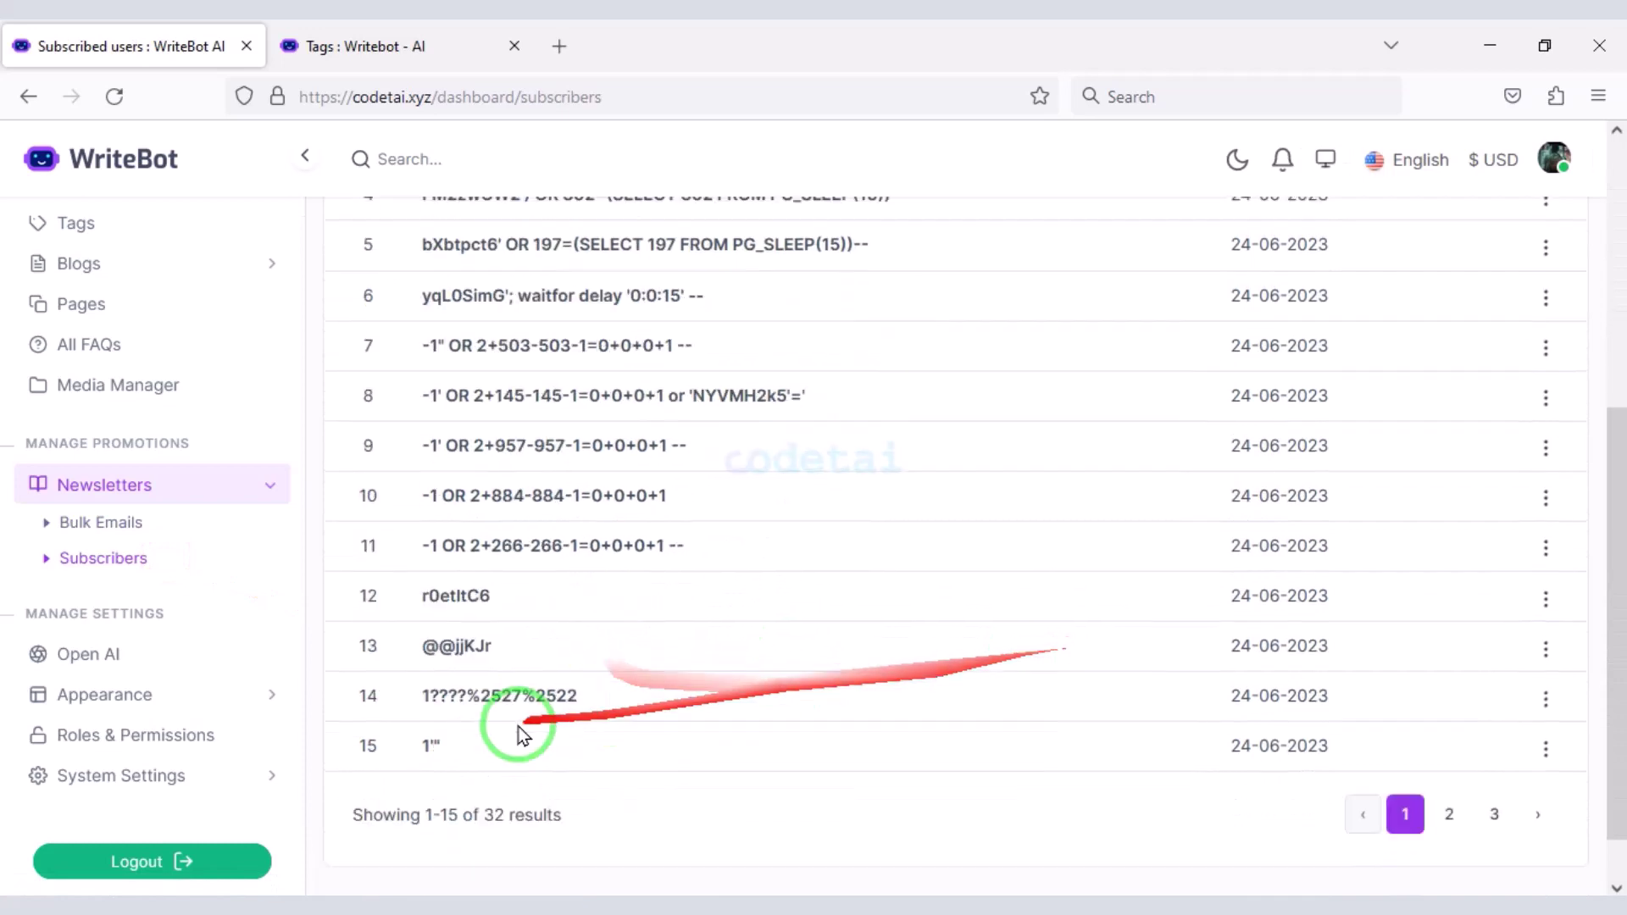
pyautogui.scroll(6, 915, 701)
pyautogui.click(166, 661)
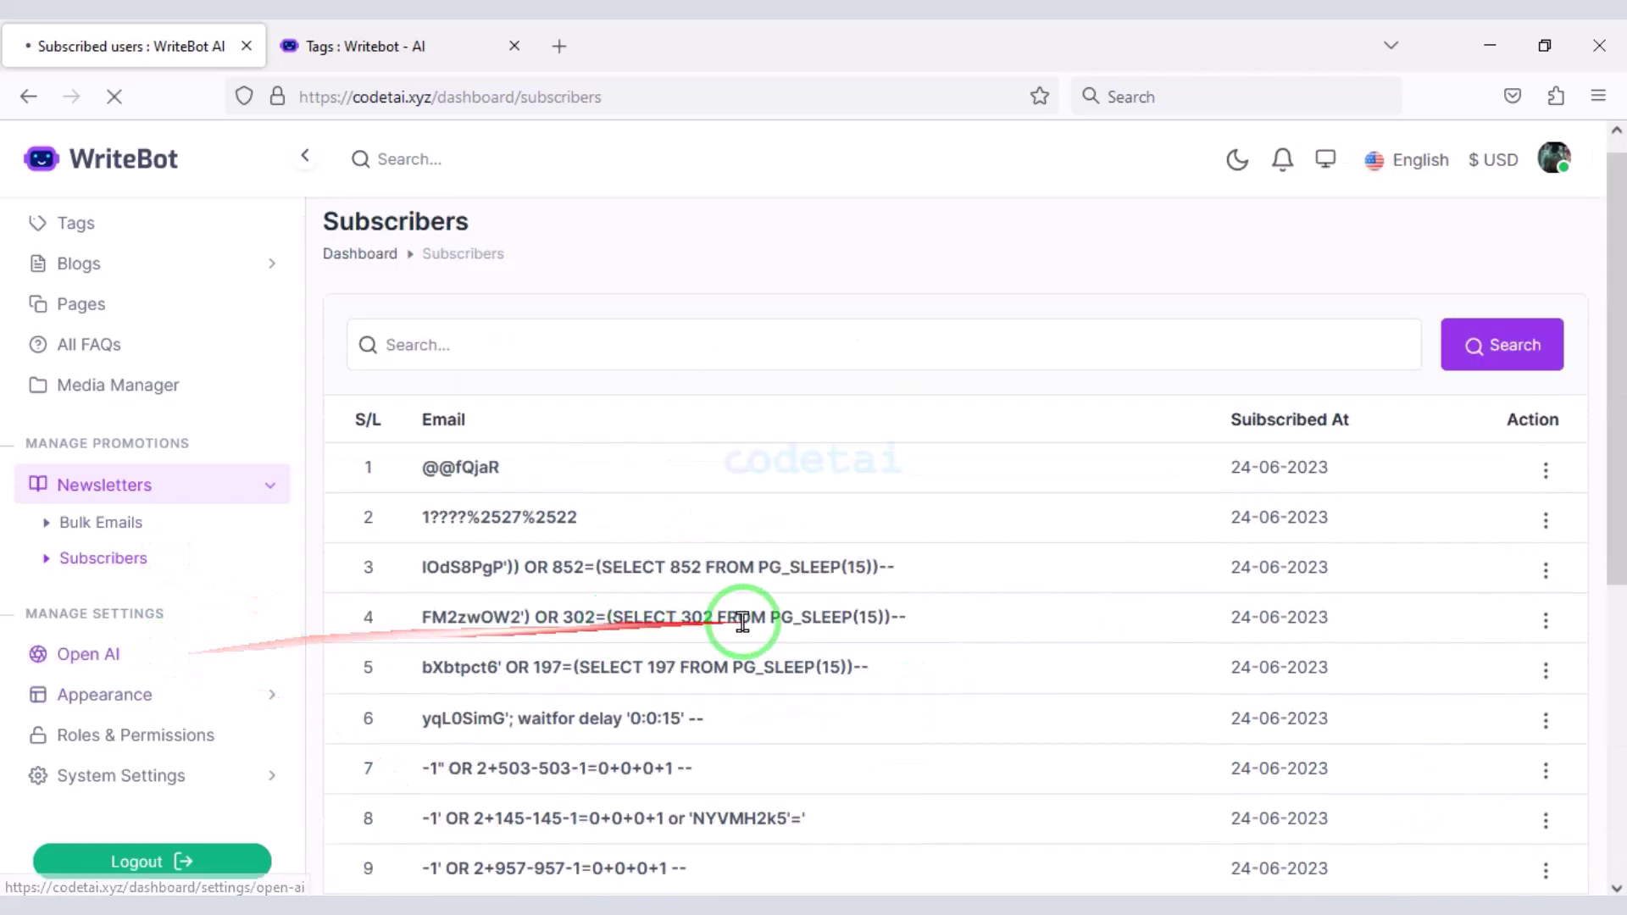
pyautogui.scroll(-10, 491, 691)
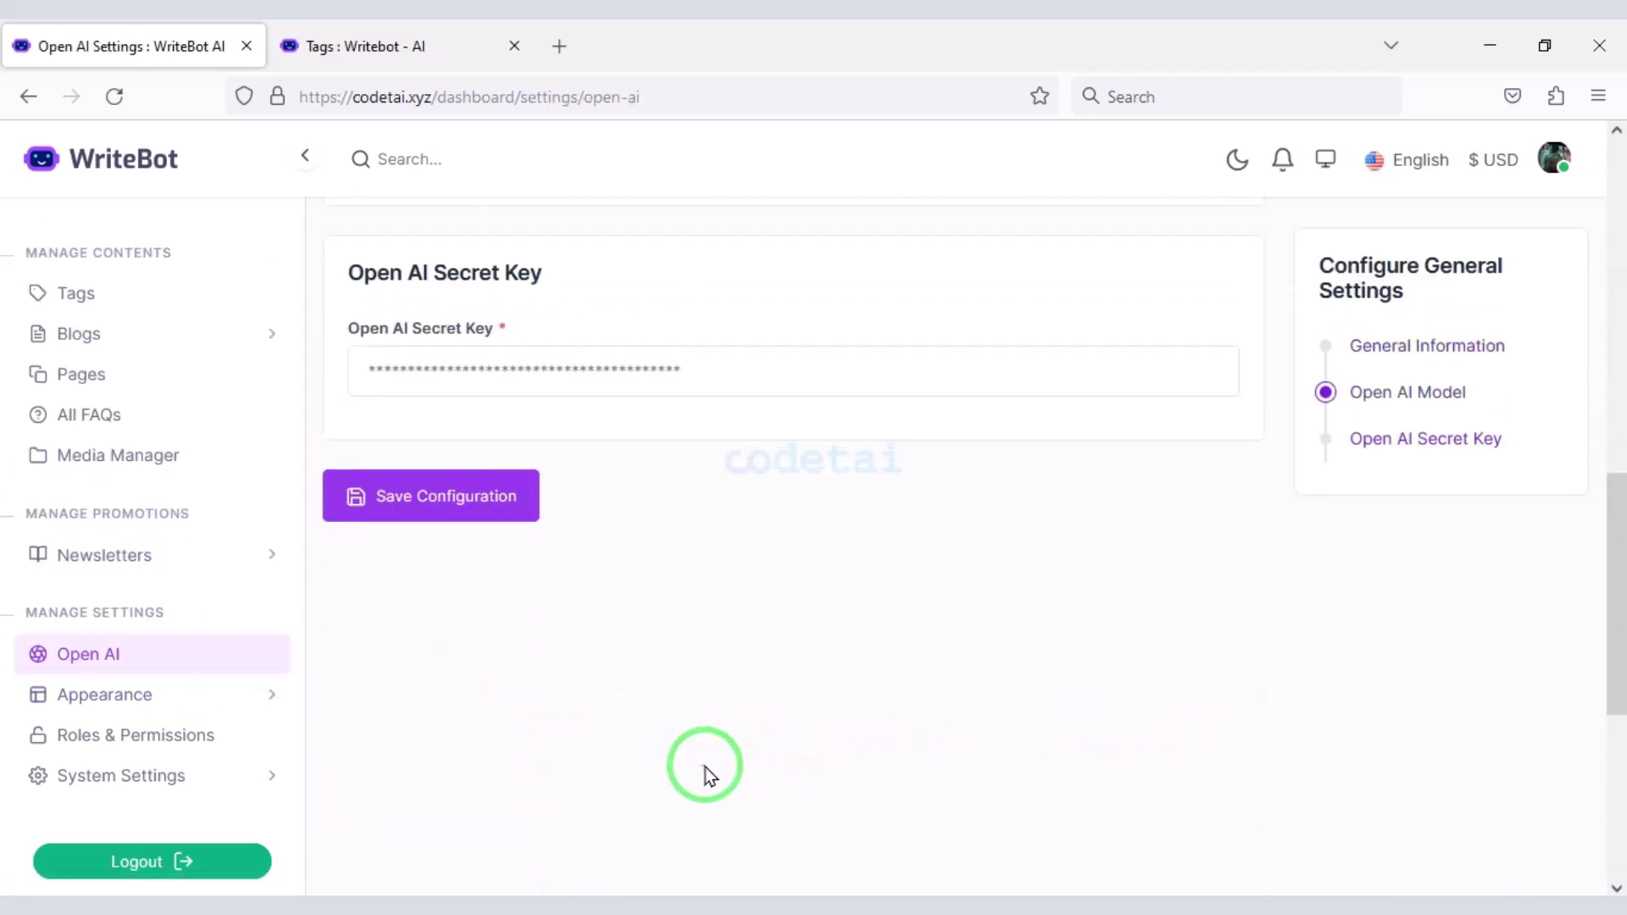
pyautogui.scroll(2, 705, 766)
pyautogui.hotkey('ctrl', 't')
# - Sign in to platform.openai.com with the saved account email and its password
pyautogui.write('platf')
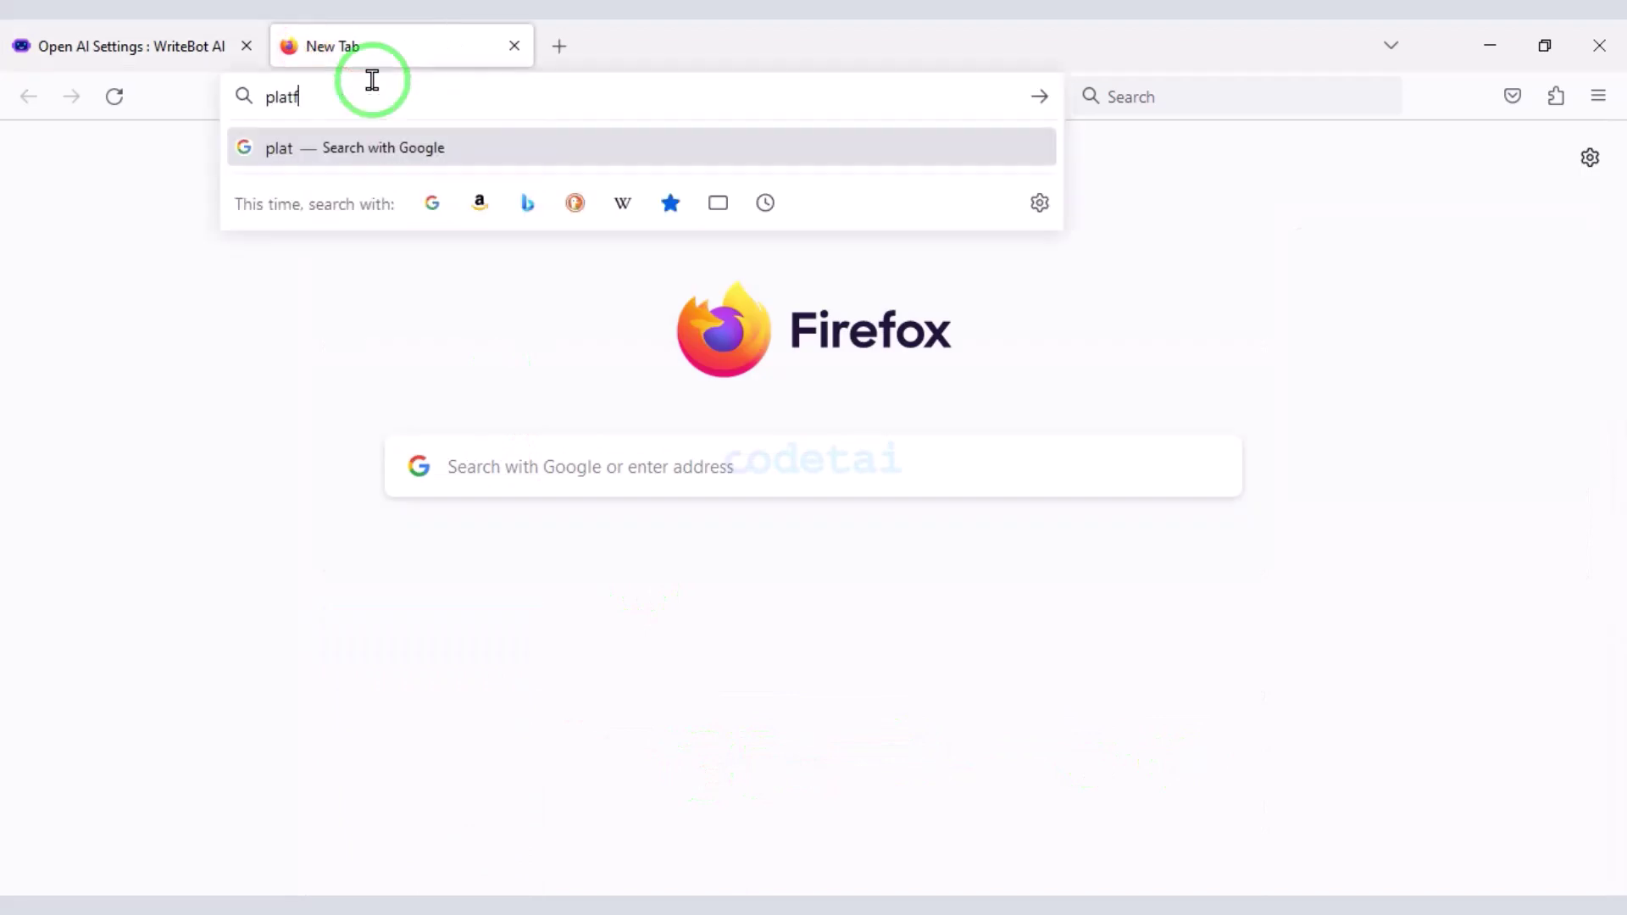
pyautogui.write('orm.openai.com')
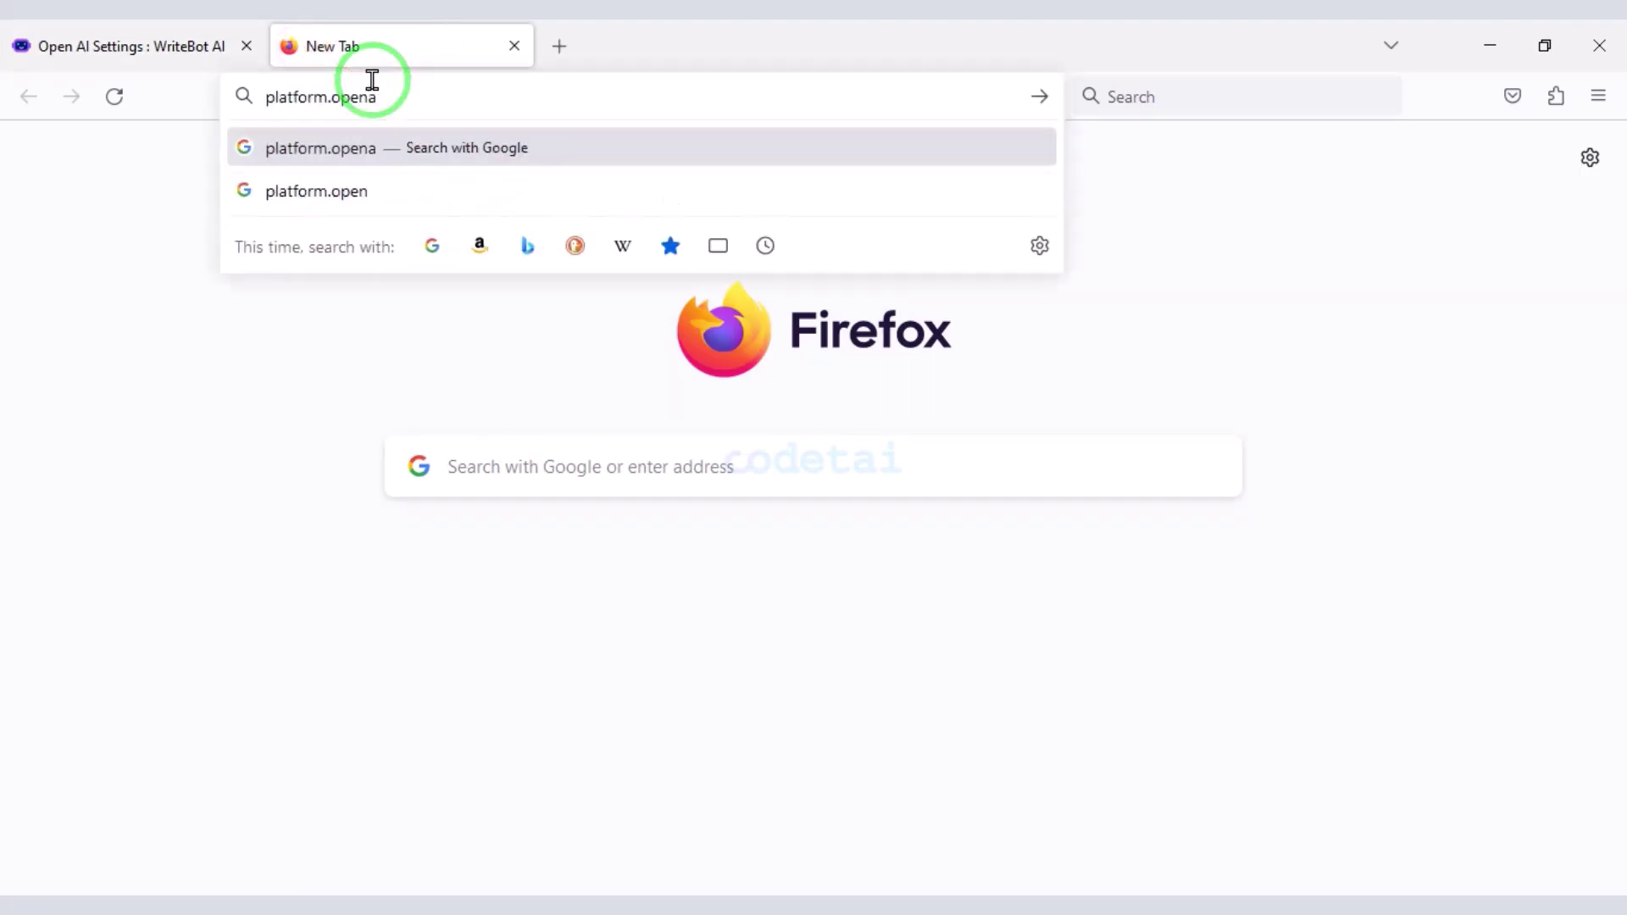
pyautogui.press('Return')
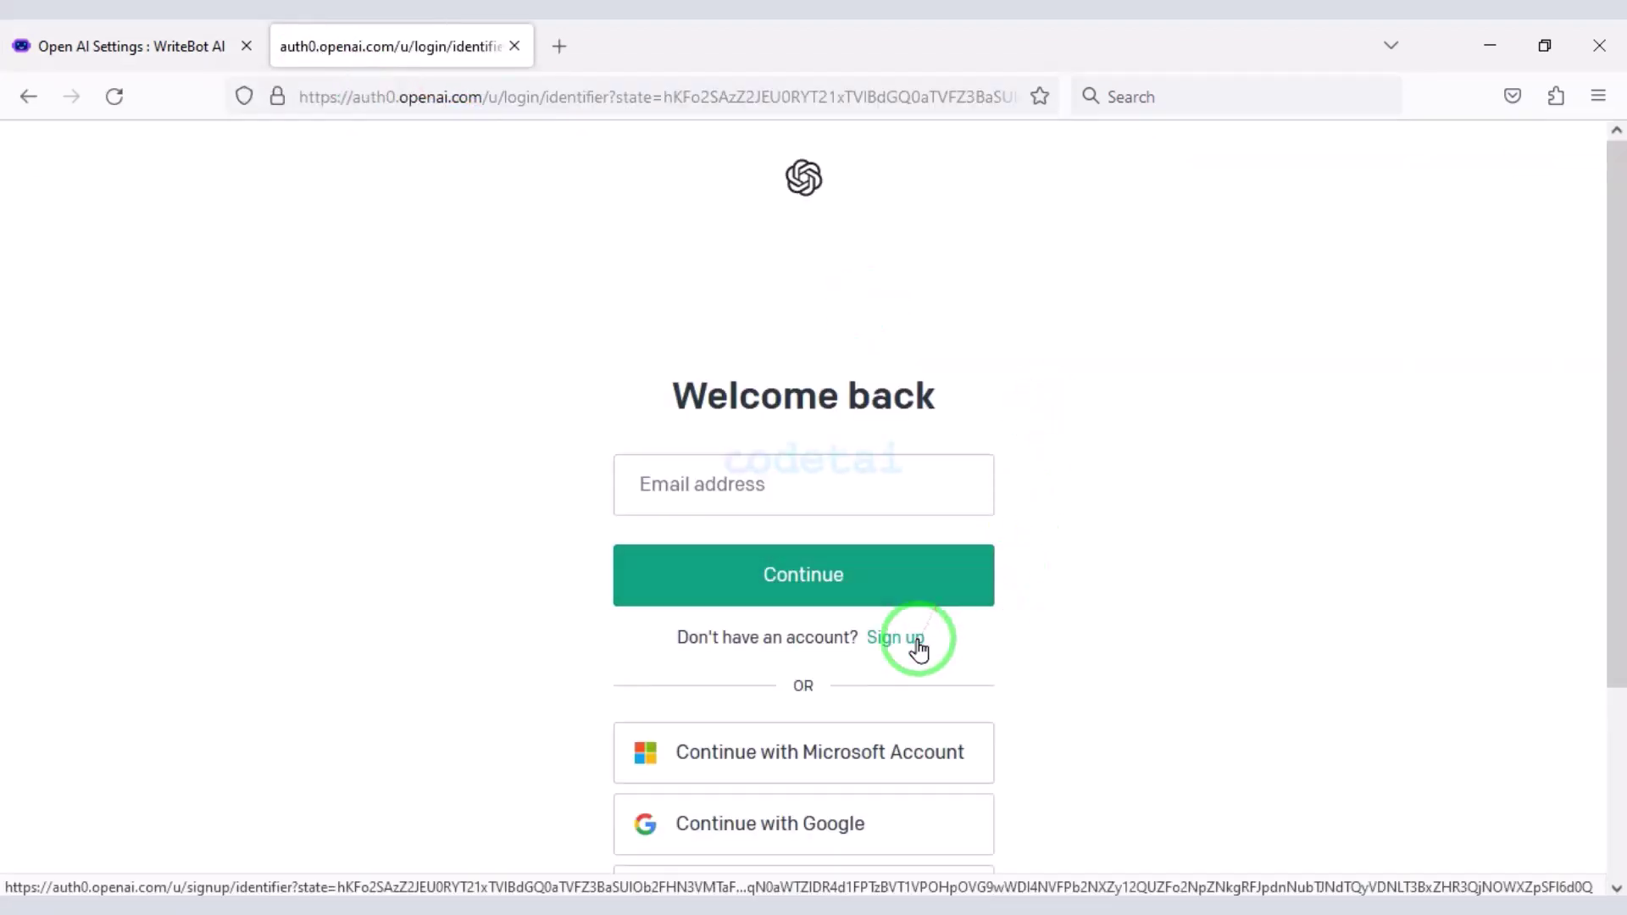
pyautogui.click(896, 637)
pyautogui.scroll(-2, 1341, 365)
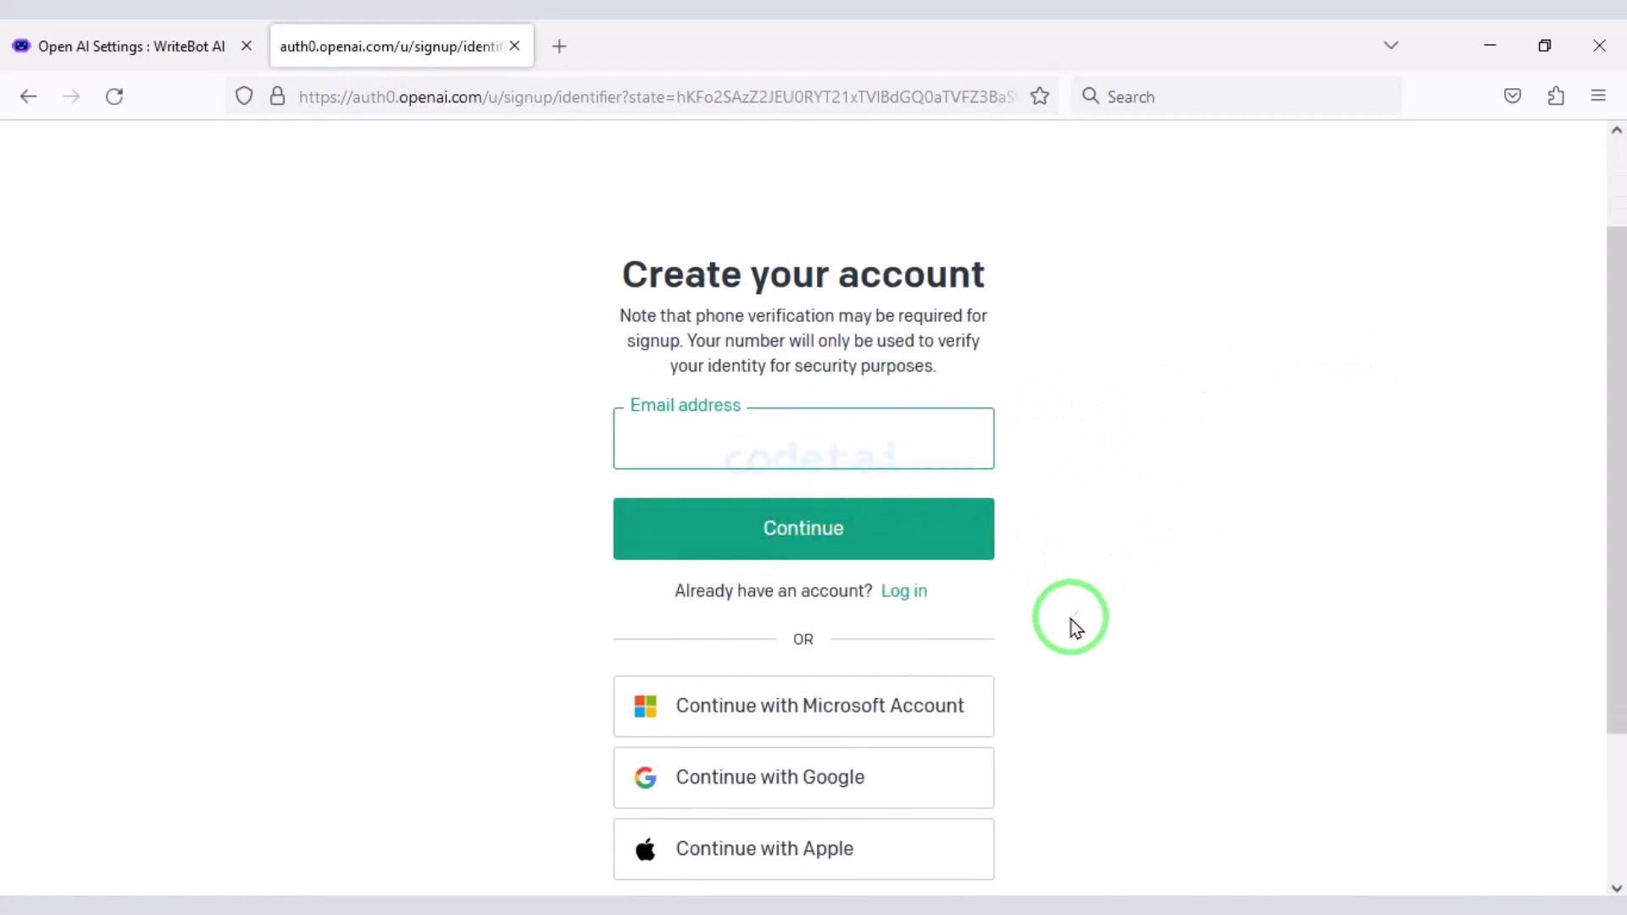
pyautogui.click(904, 593)
pyautogui.click(802, 491)
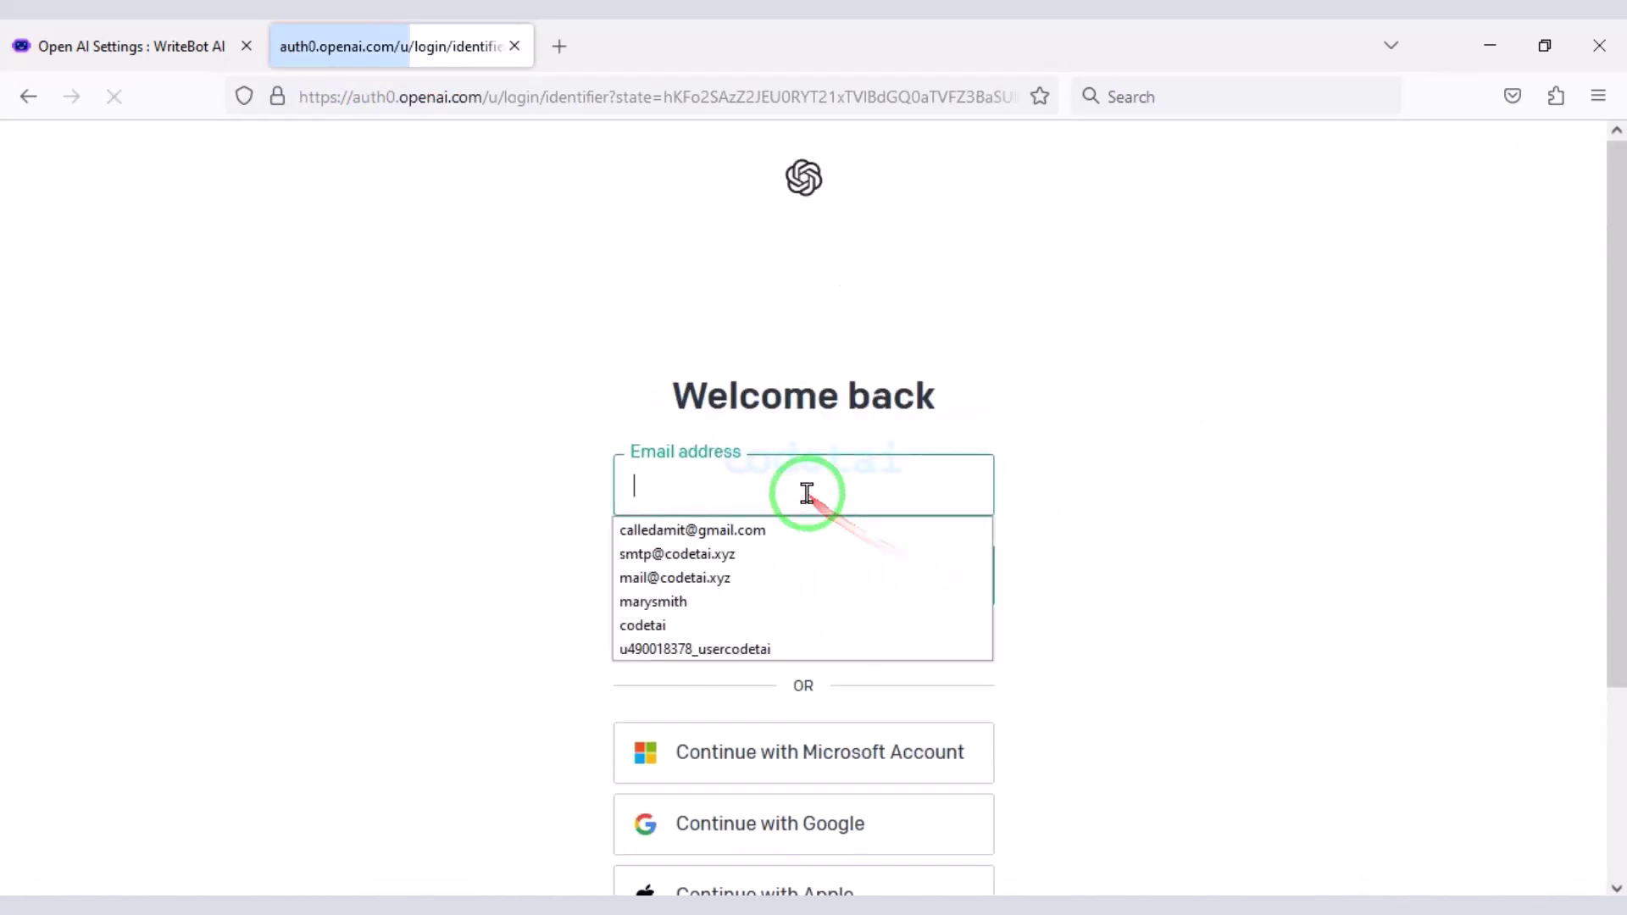
pyautogui.click(788, 531)
pyautogui.click(823, 573)
pyautogui.write('**')
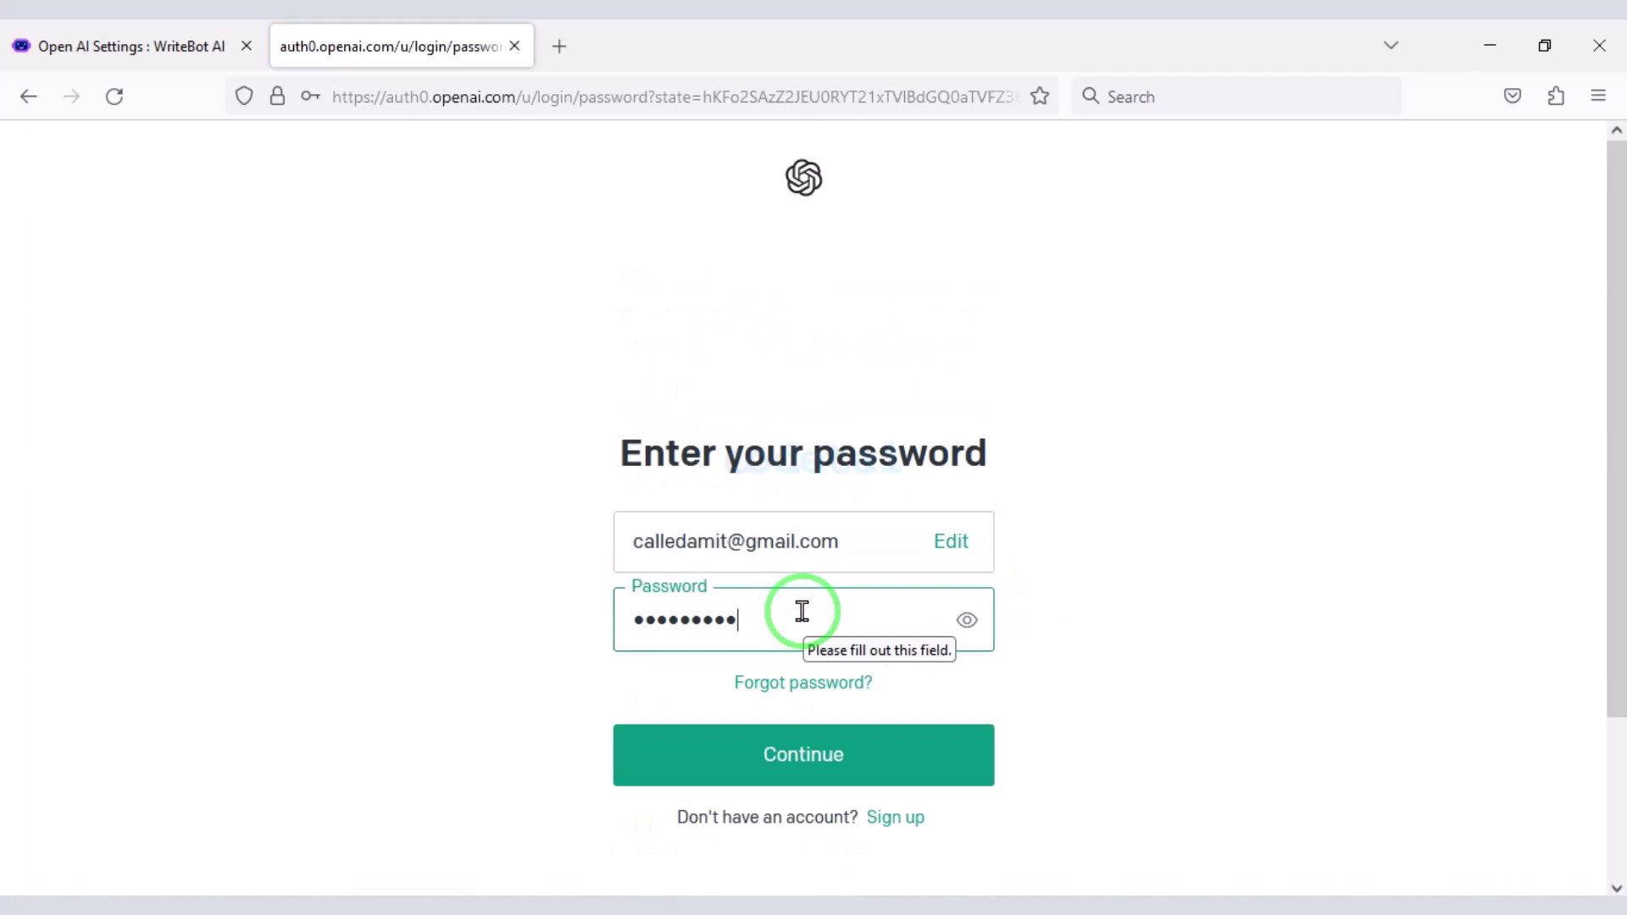
pyautogui.press('Return')
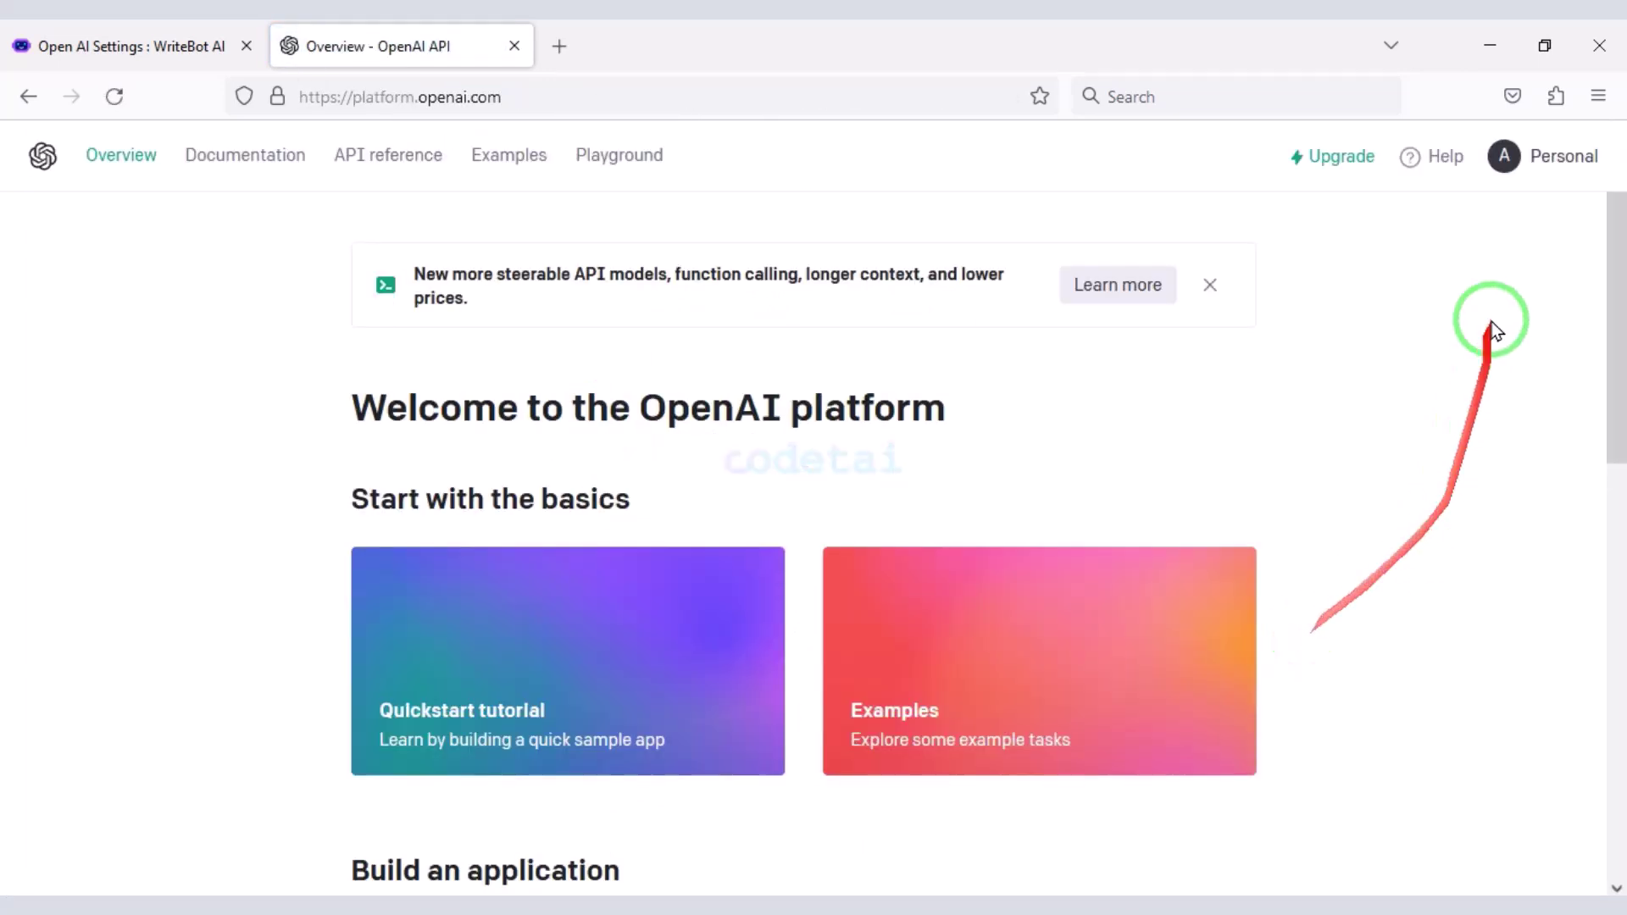
# - Create a new OpenAI secret key and paste it into WriteBot's Open AI Secret Key field
pyautogui.click(1549, 160)
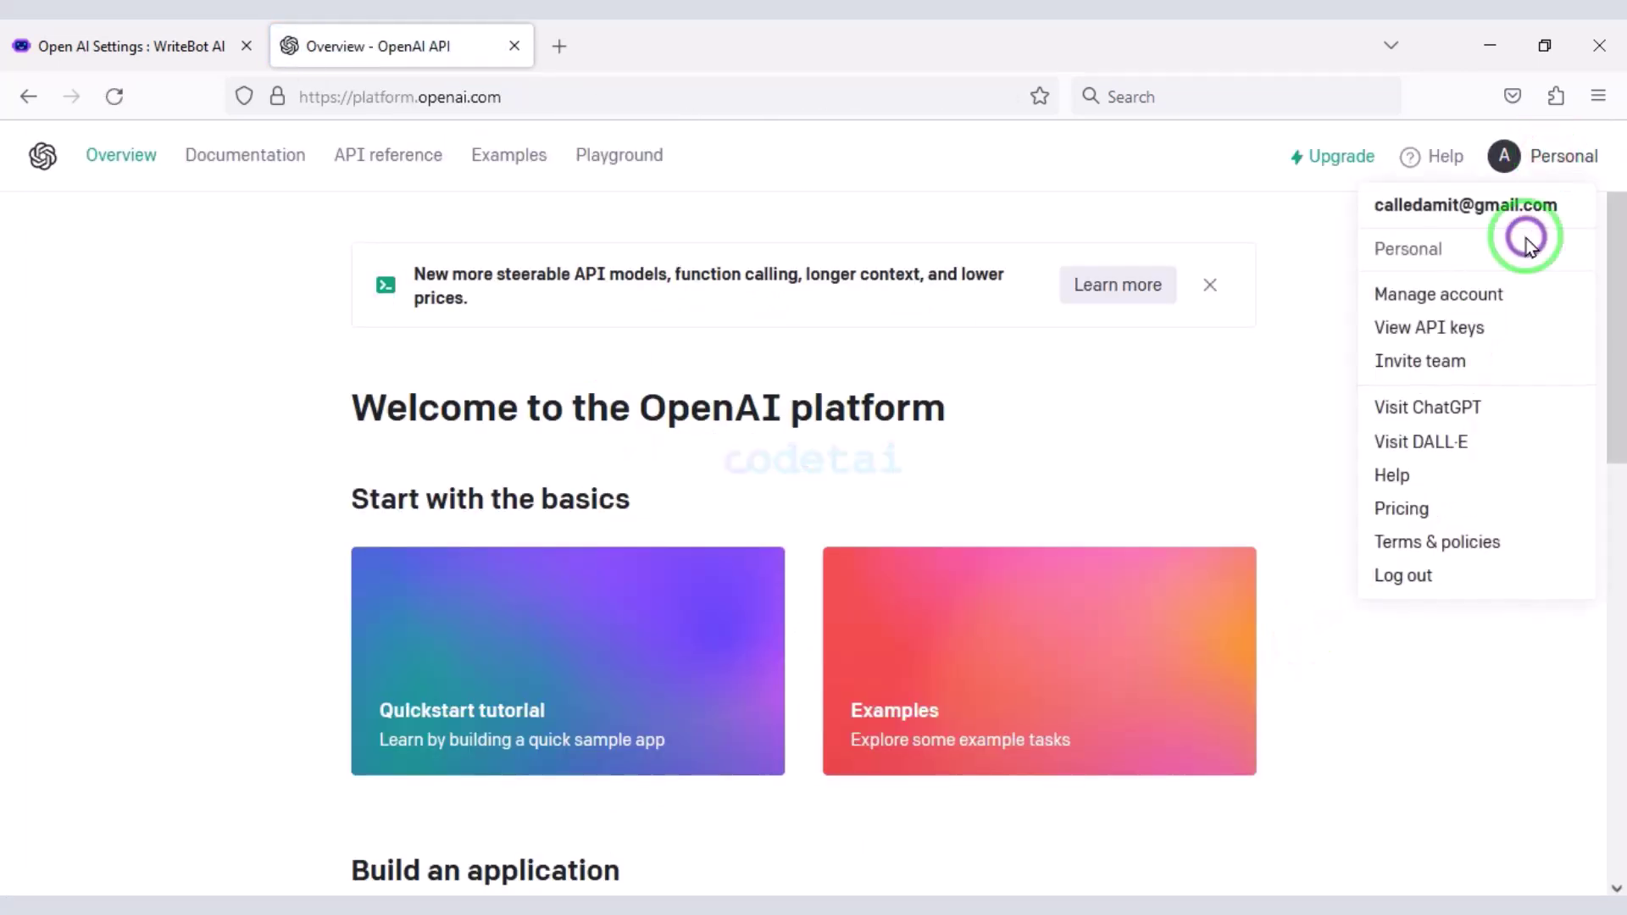
pyautogui.click(1479, 329)
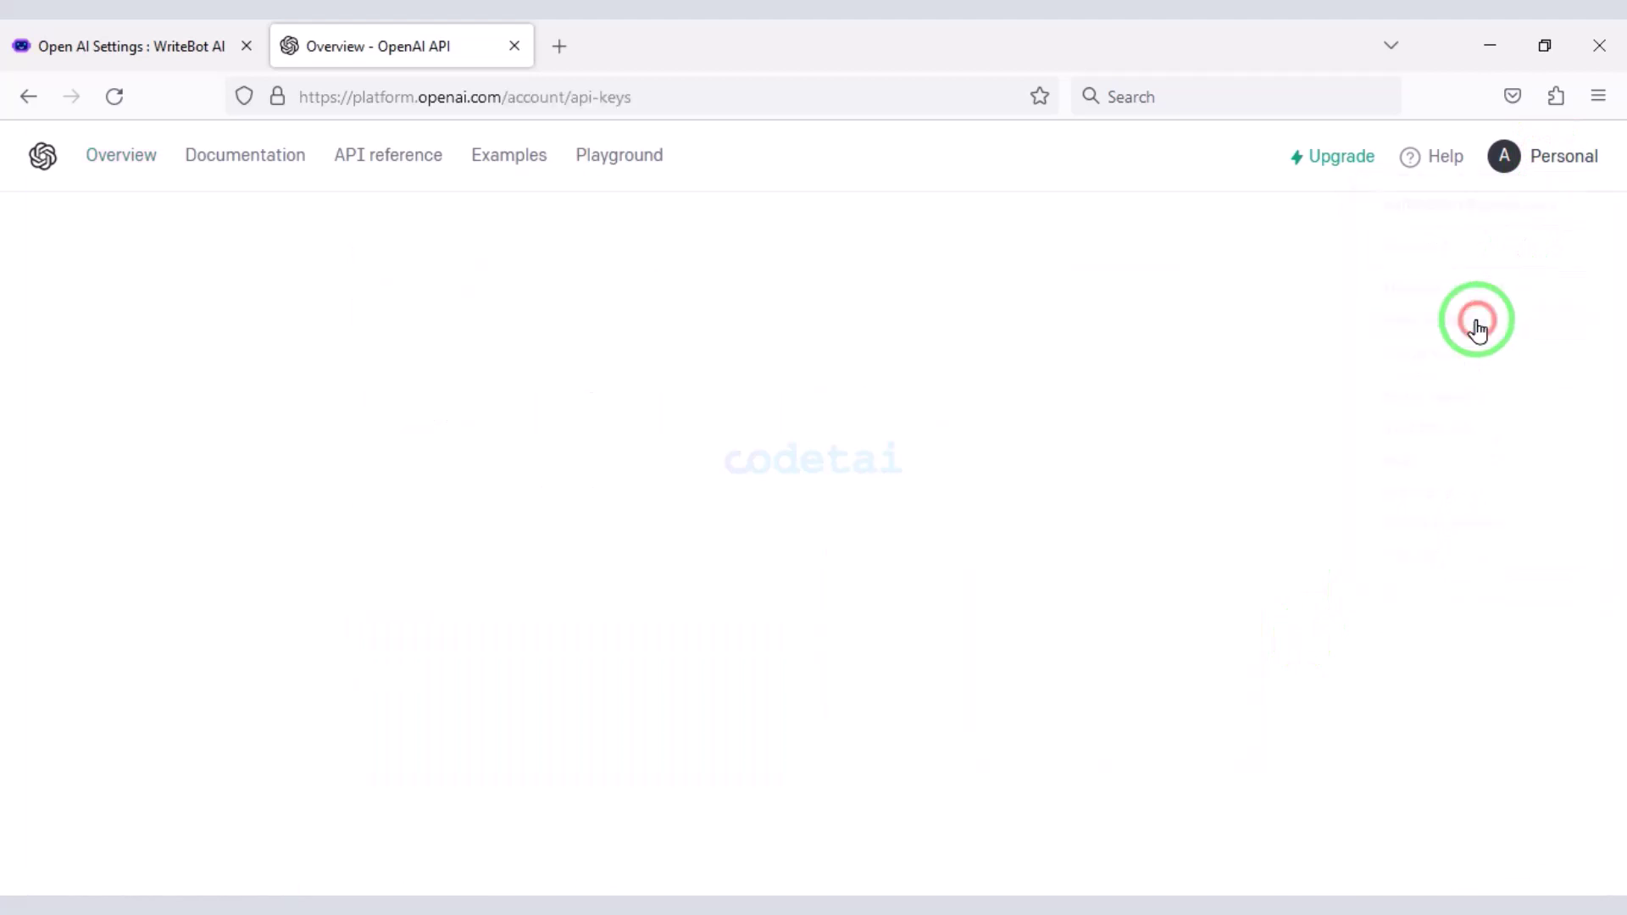
pyautogui.click(491, 593)
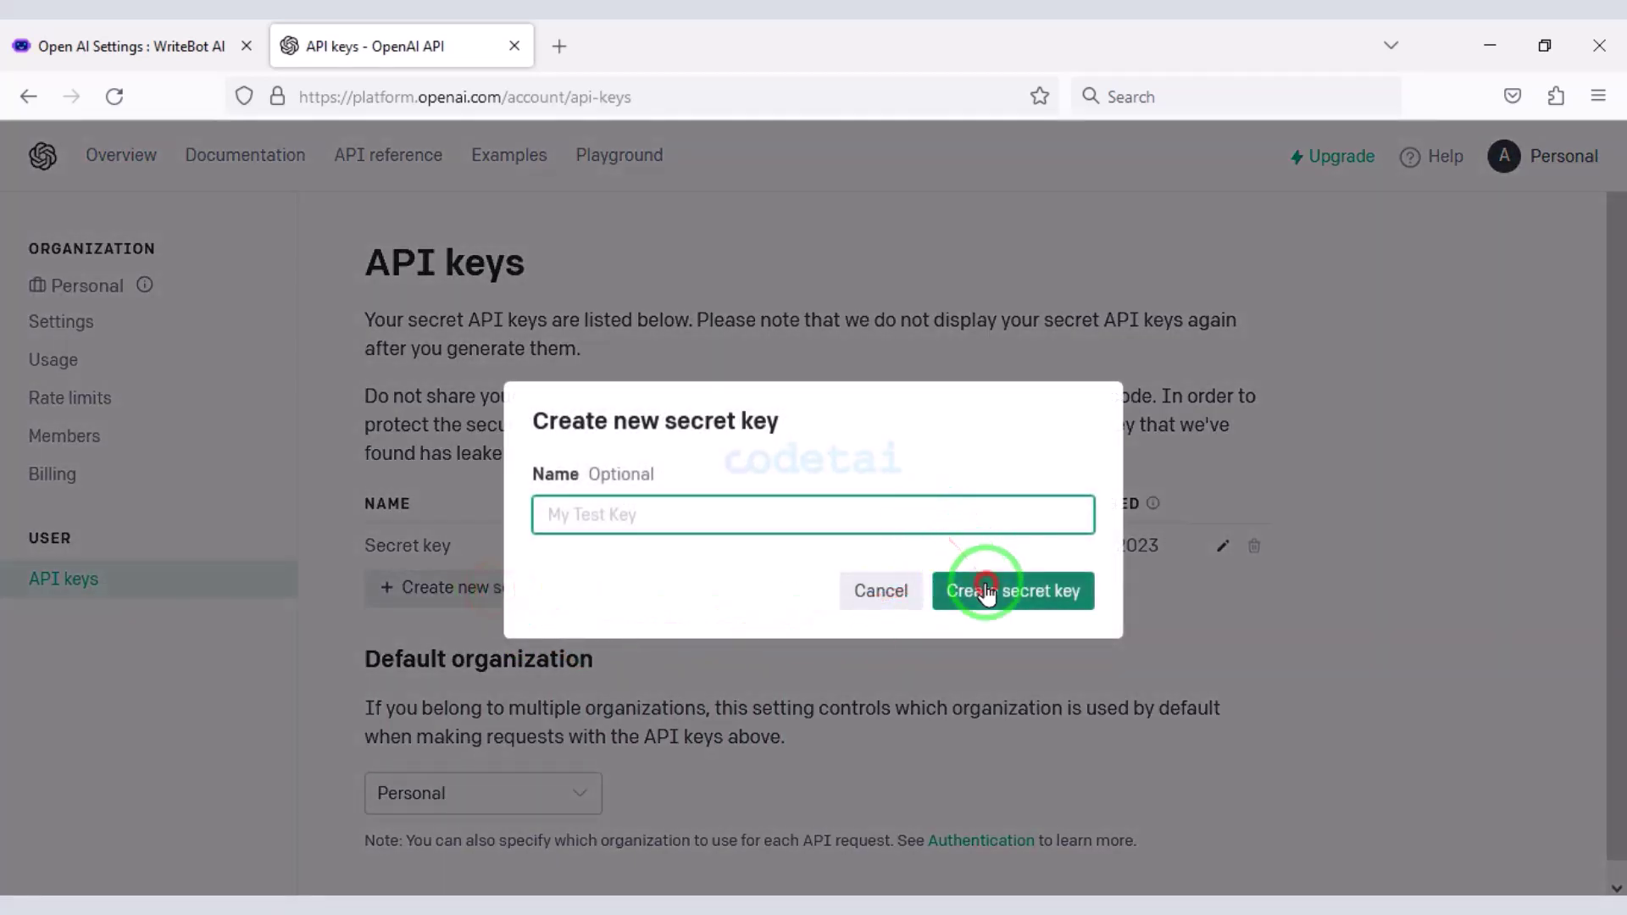
pyautogui.click(1072, 549)
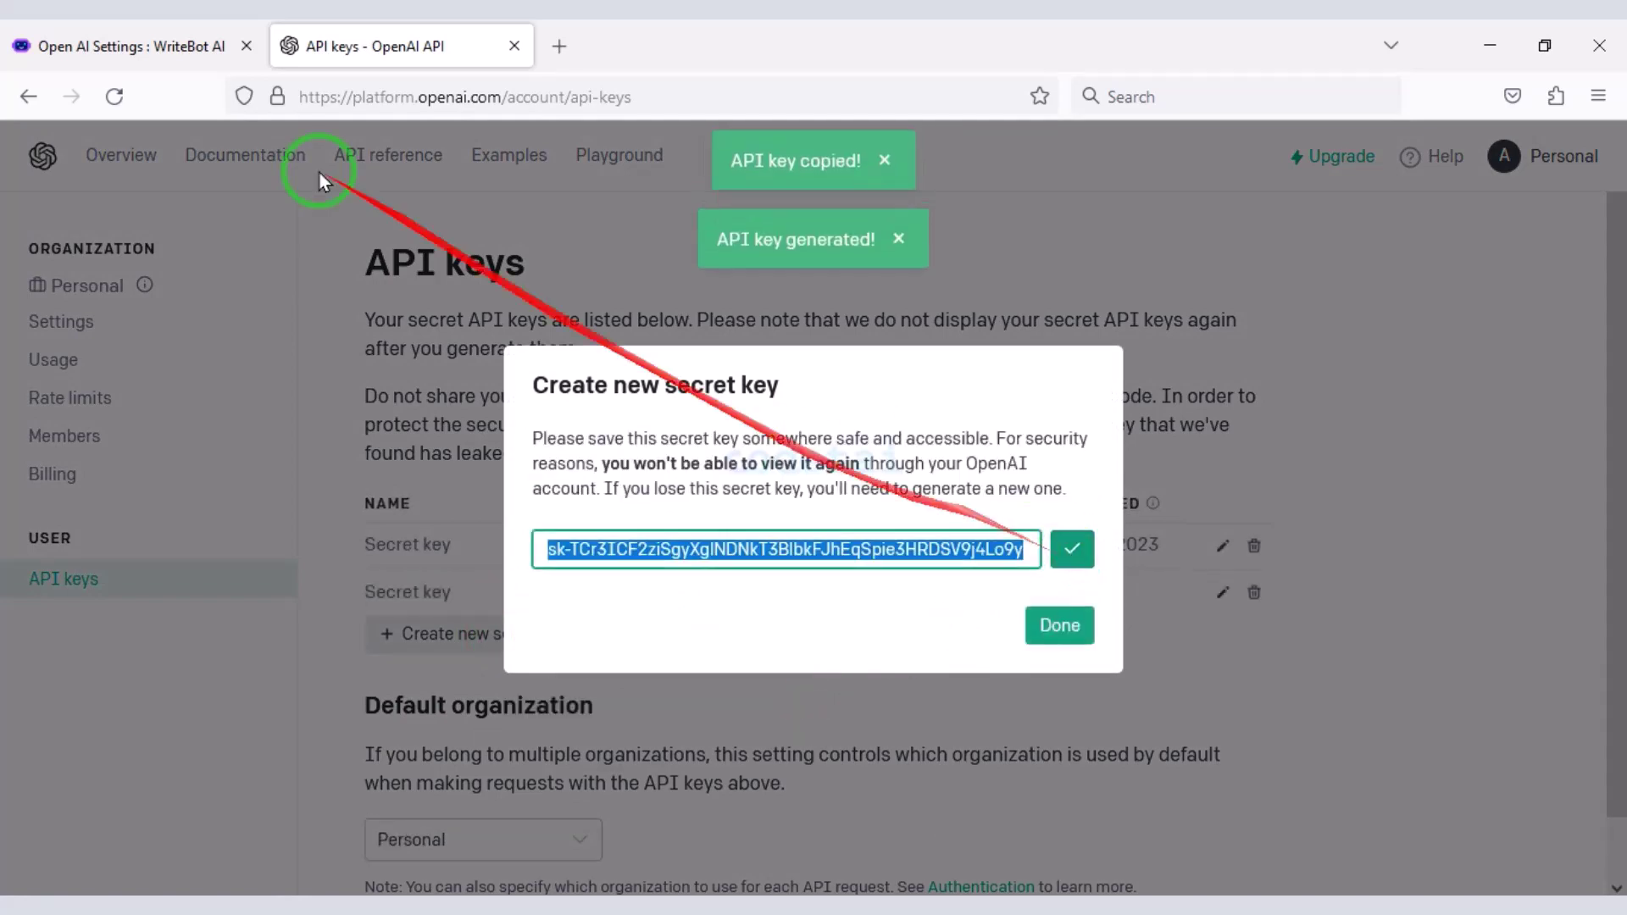
pyautogui.click(128, 46)
pyautogui.click(475, 519)
pyautogui.hotkey('ctrl', 'v')
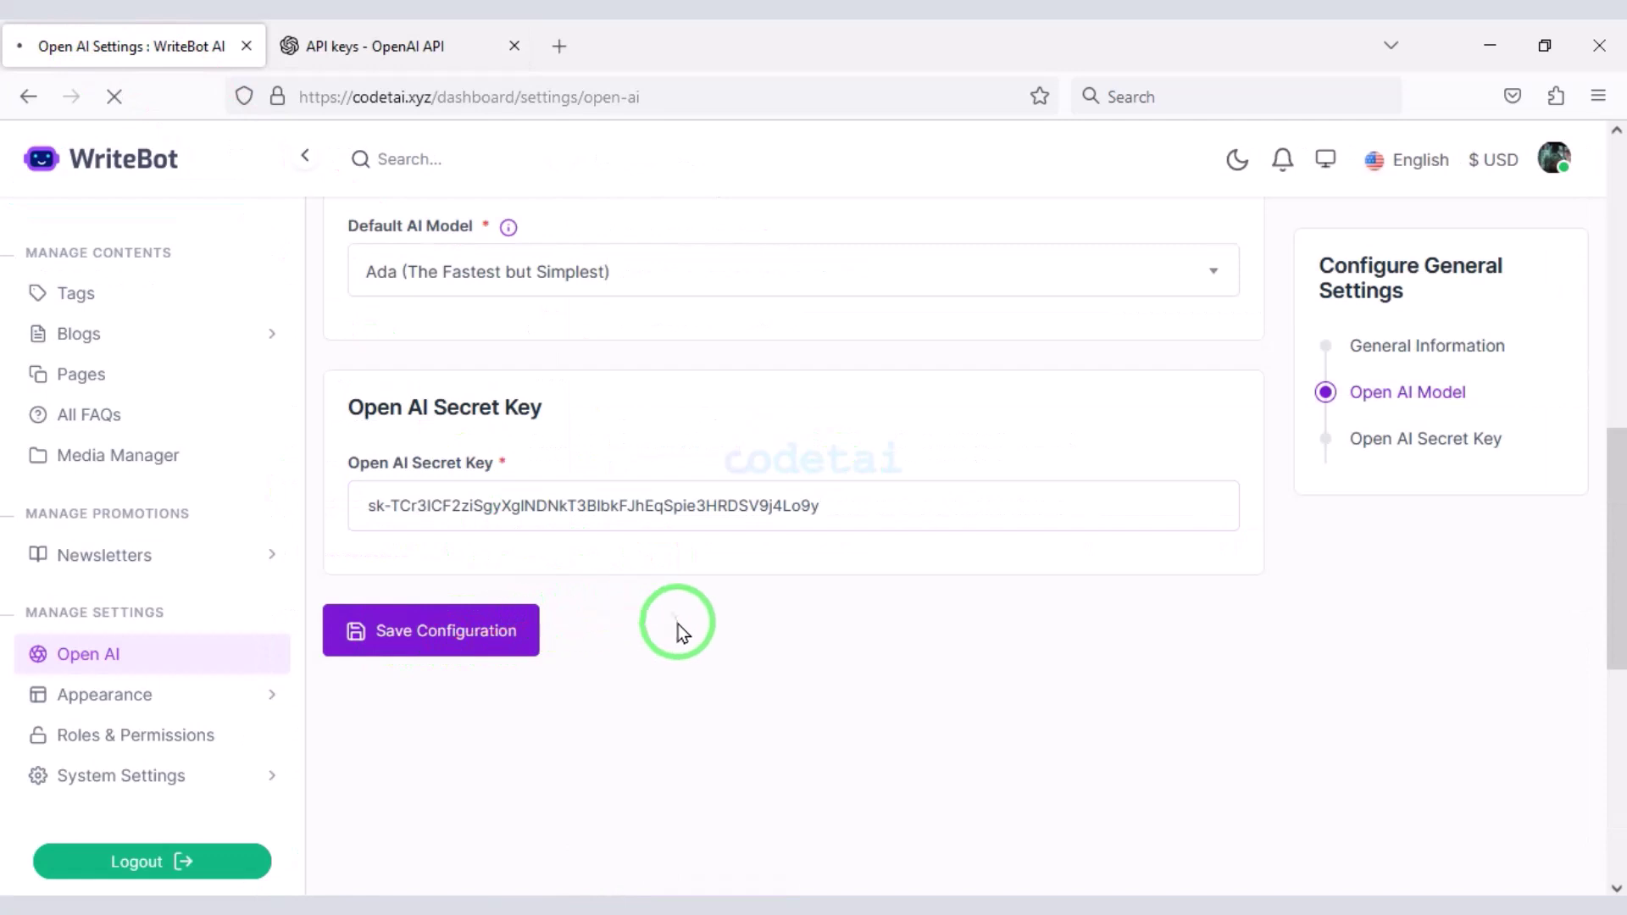
# - Scroll up and down through the Open AI settings page
pyautogui.scroll(-2, 443, 500)
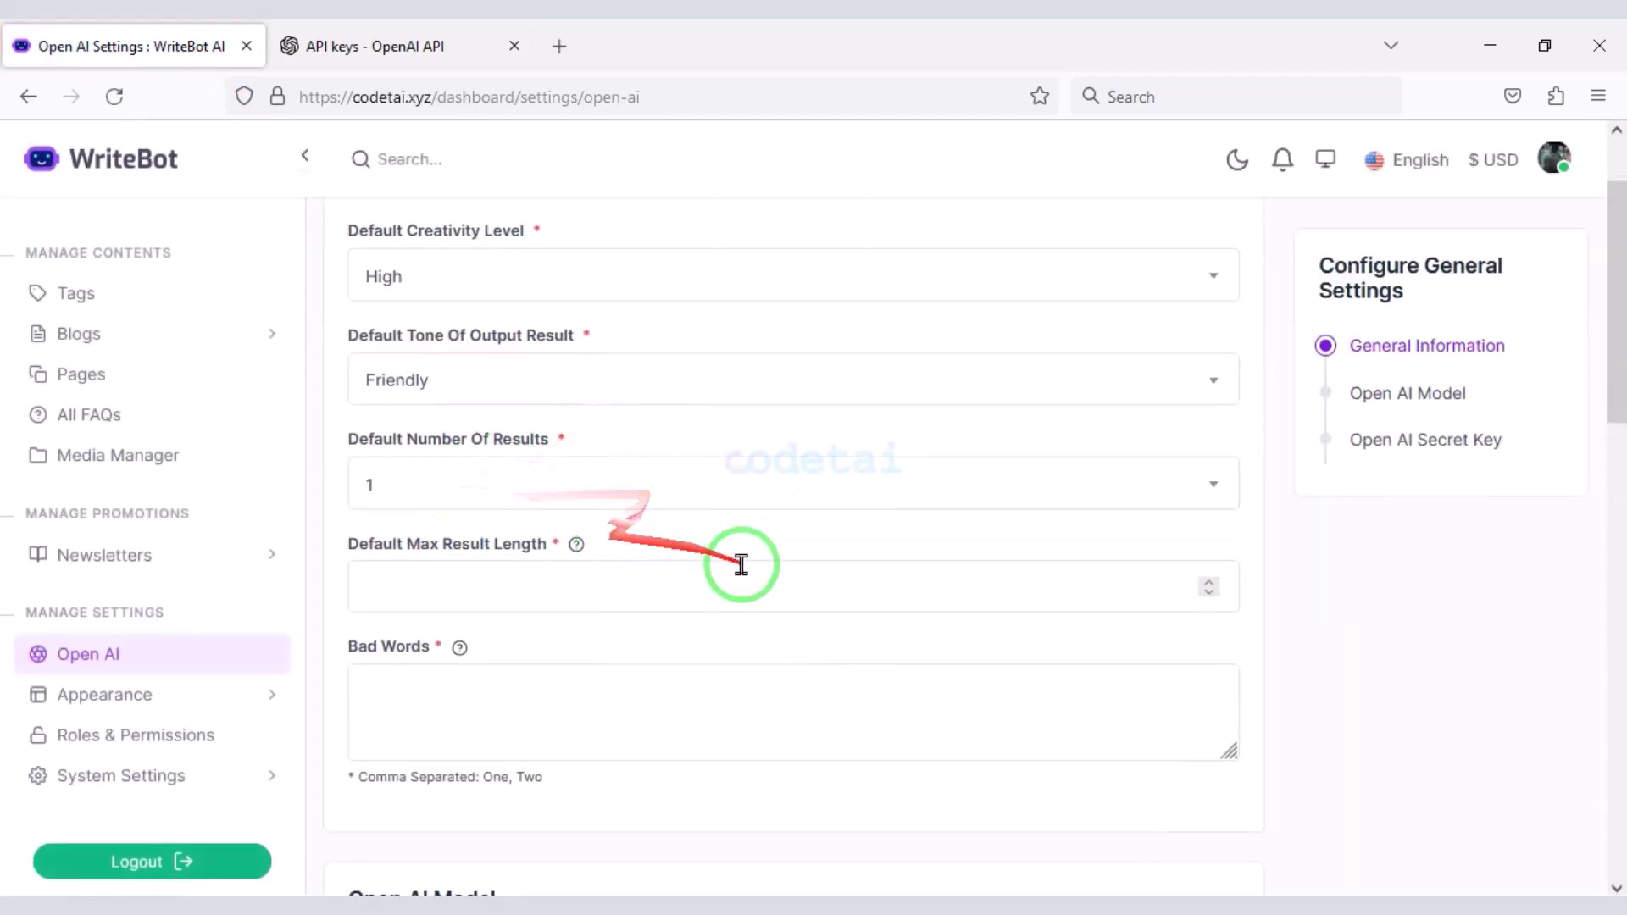
pyautogui.scroll(-7, 741, 565)
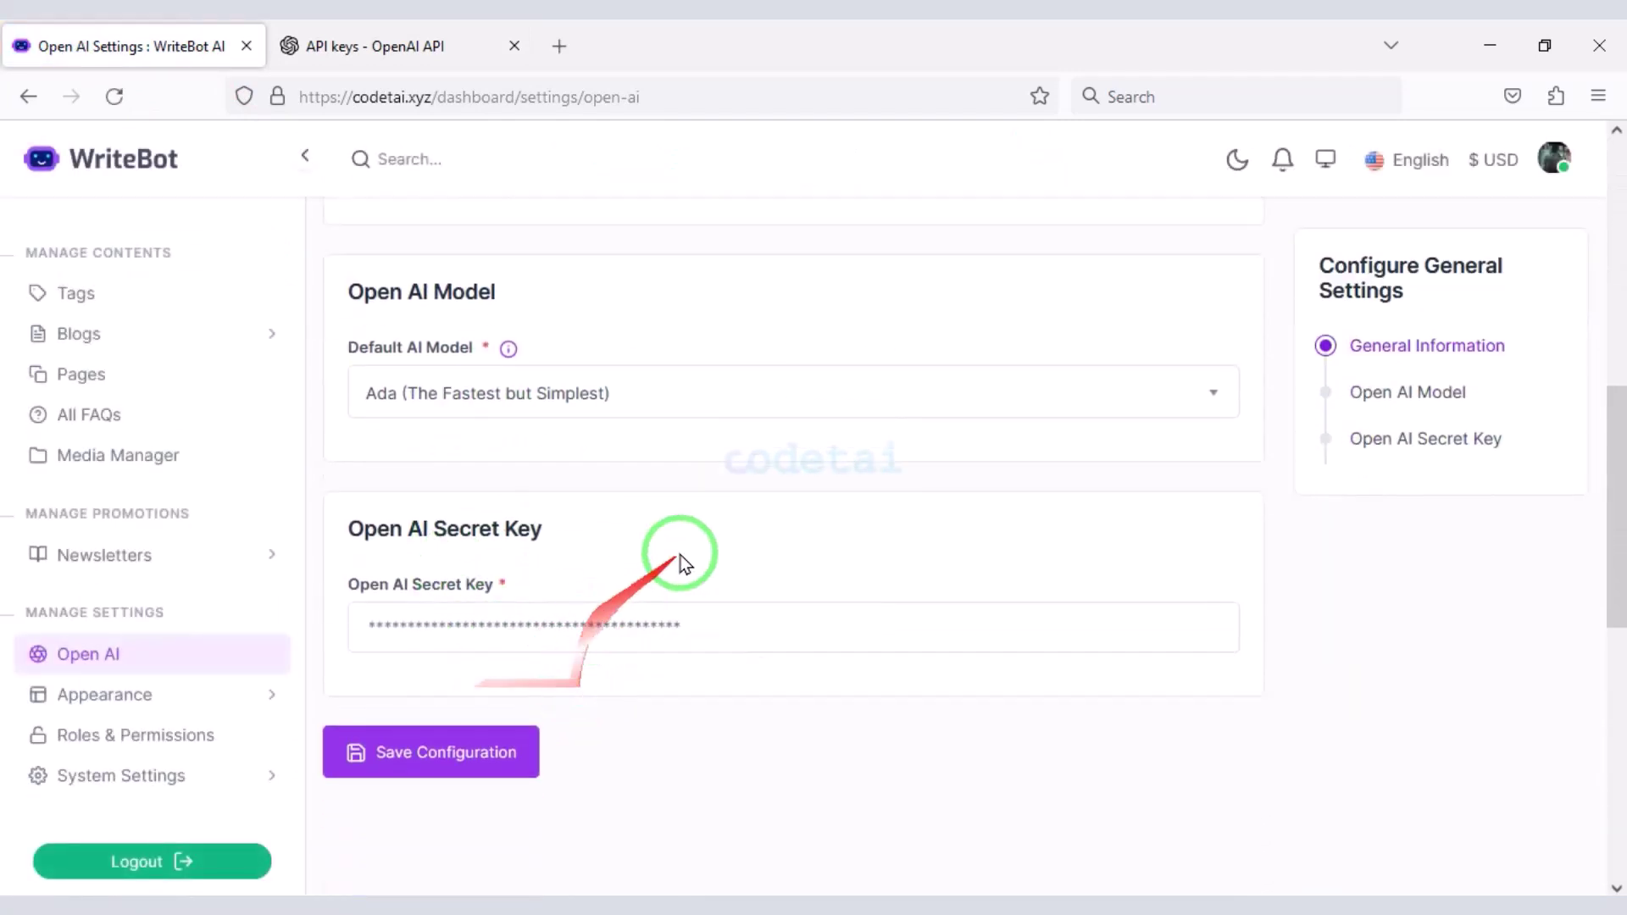
pyautogui.scroll(1, 686, 558)
pyautogui.scroll(-1, 701, 559)
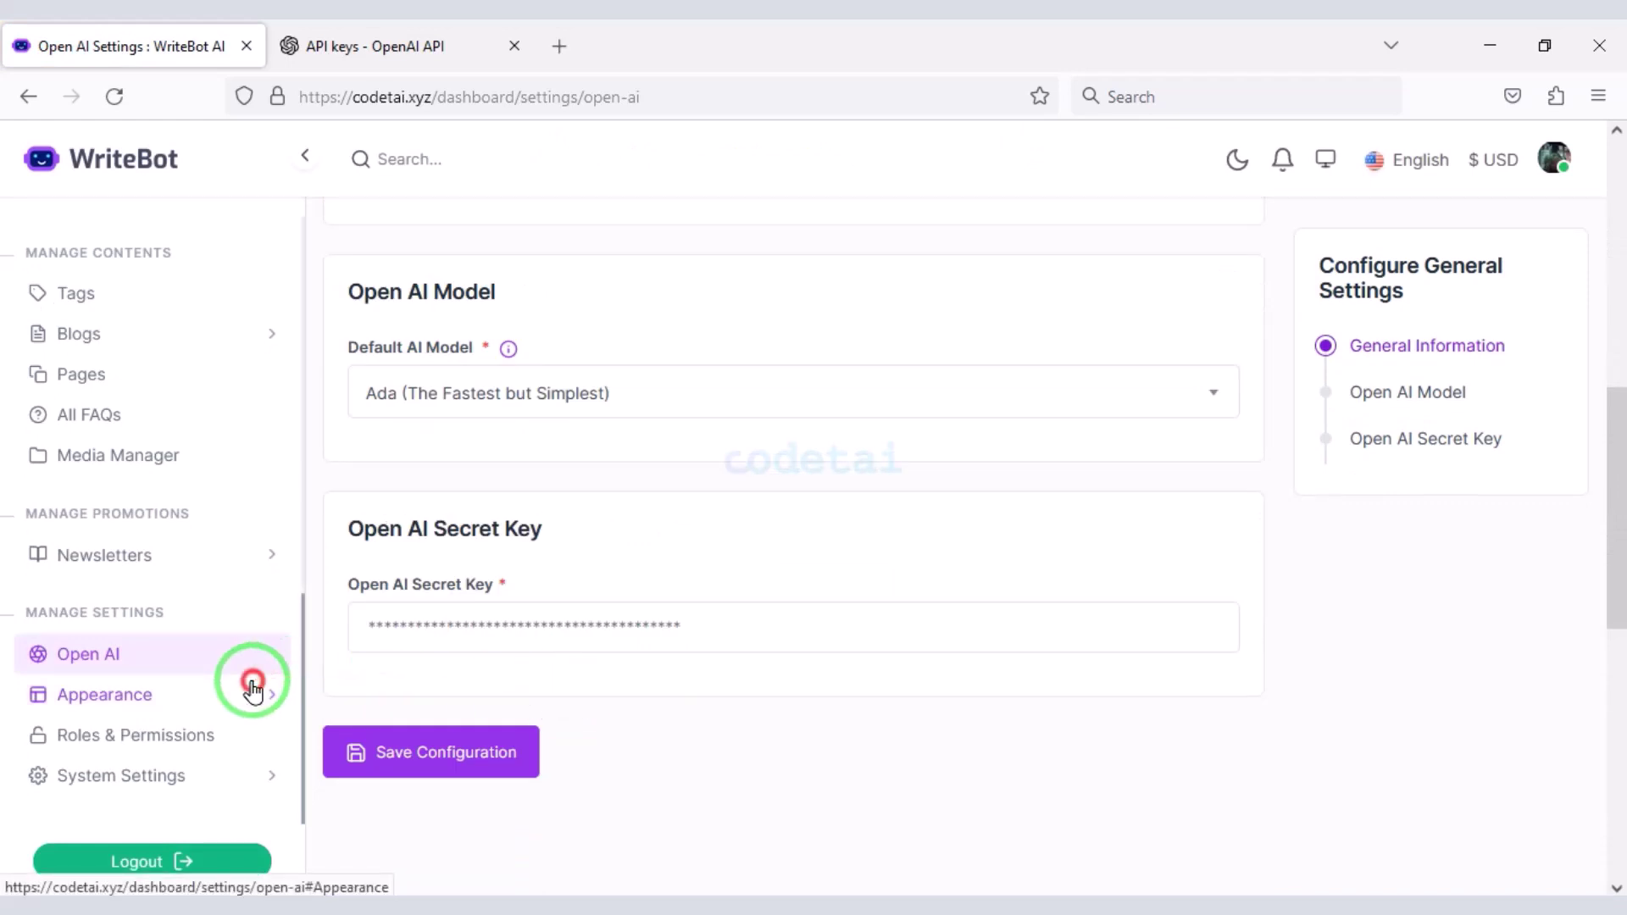
pyautogui.scroll(-1, 242, 726)
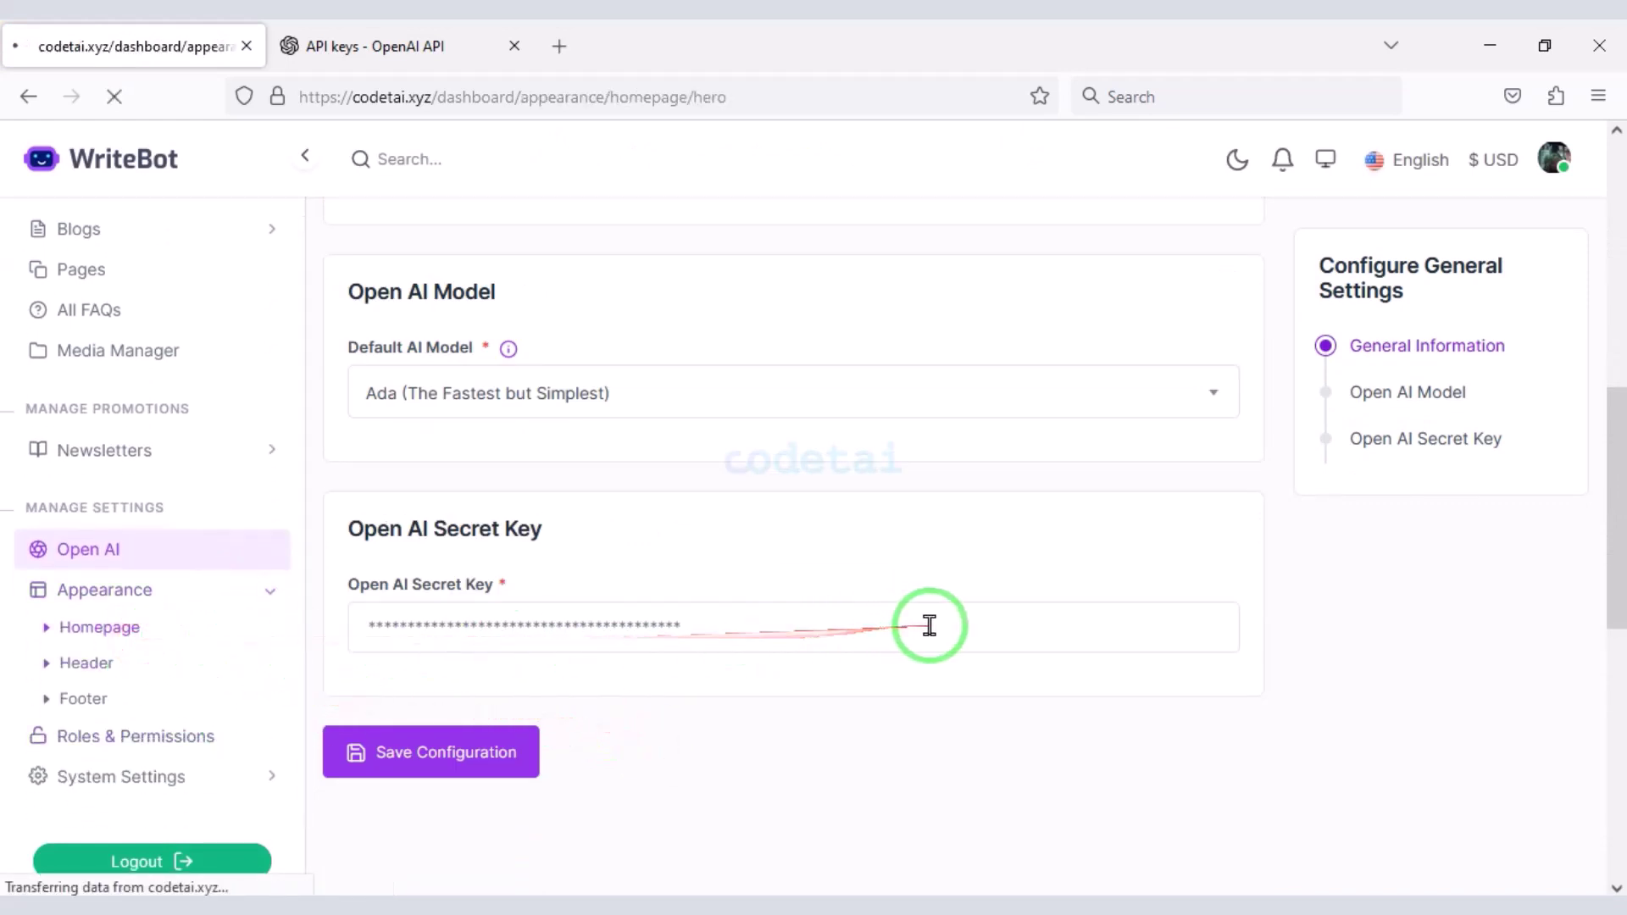
pyautogui.scroll(-1, 971, 395)
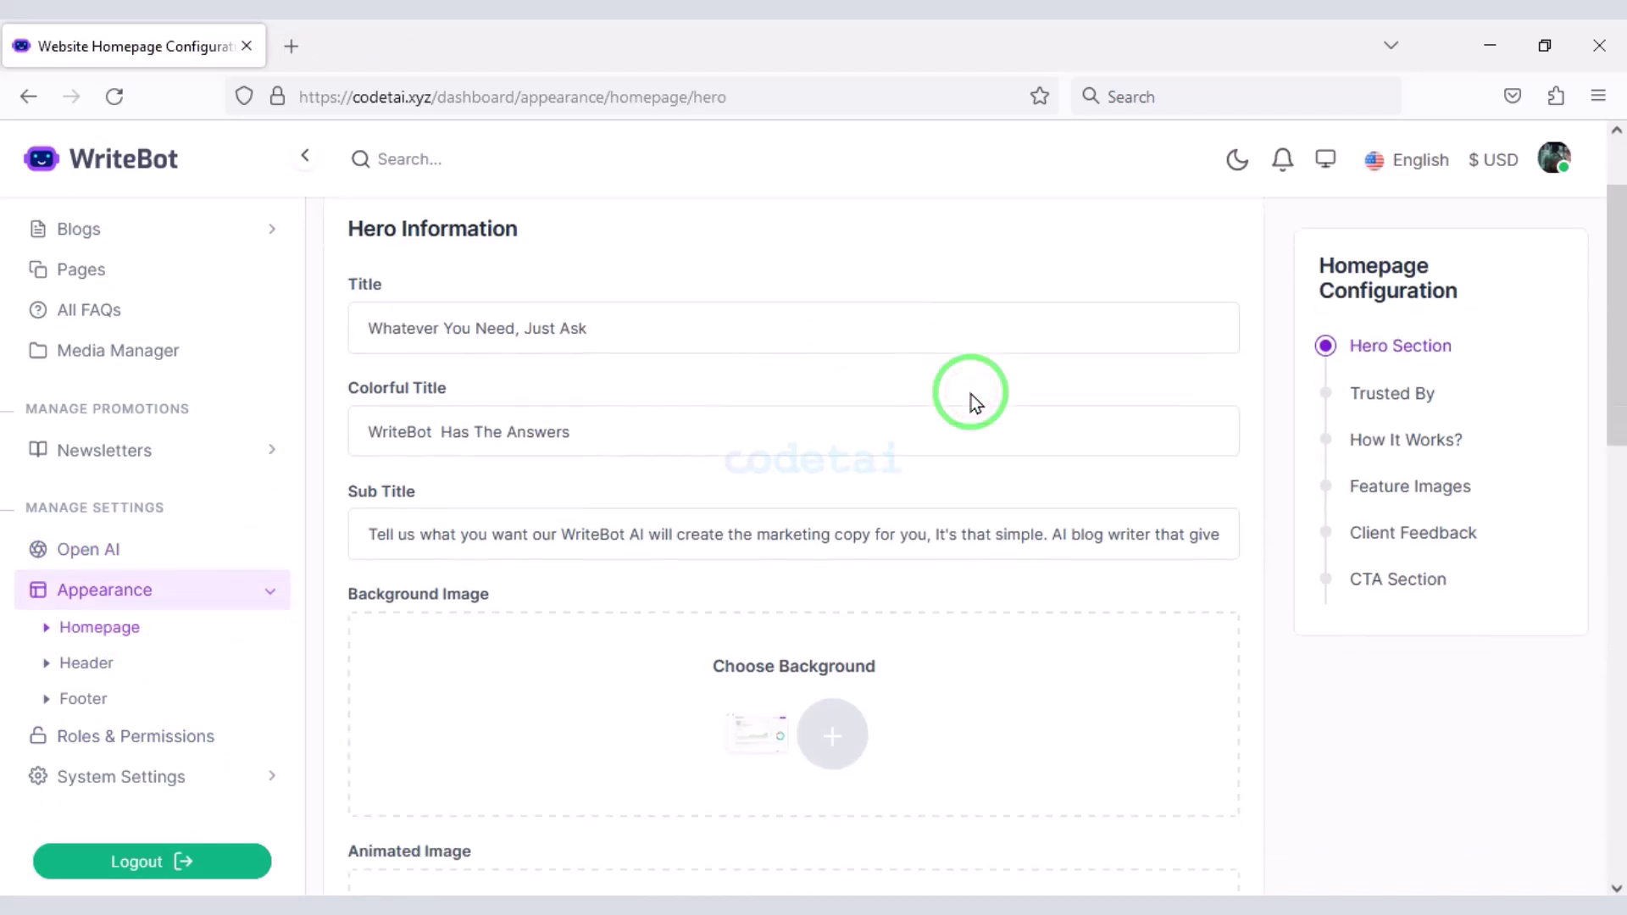
# - Open the homepage's Feature Images section and review Image 1's title, description and image
pyautogui.moveTo(327, 214)
pyautogui.mouseDown()
pyautogui.moveTo(1097, 563)
pyautogui.moveTo(1260, 588)
pyautogui.moveTo(1268, 609)
pyautogui.mouseUp()
pyautogui.scroll(-4, 1090, 618)
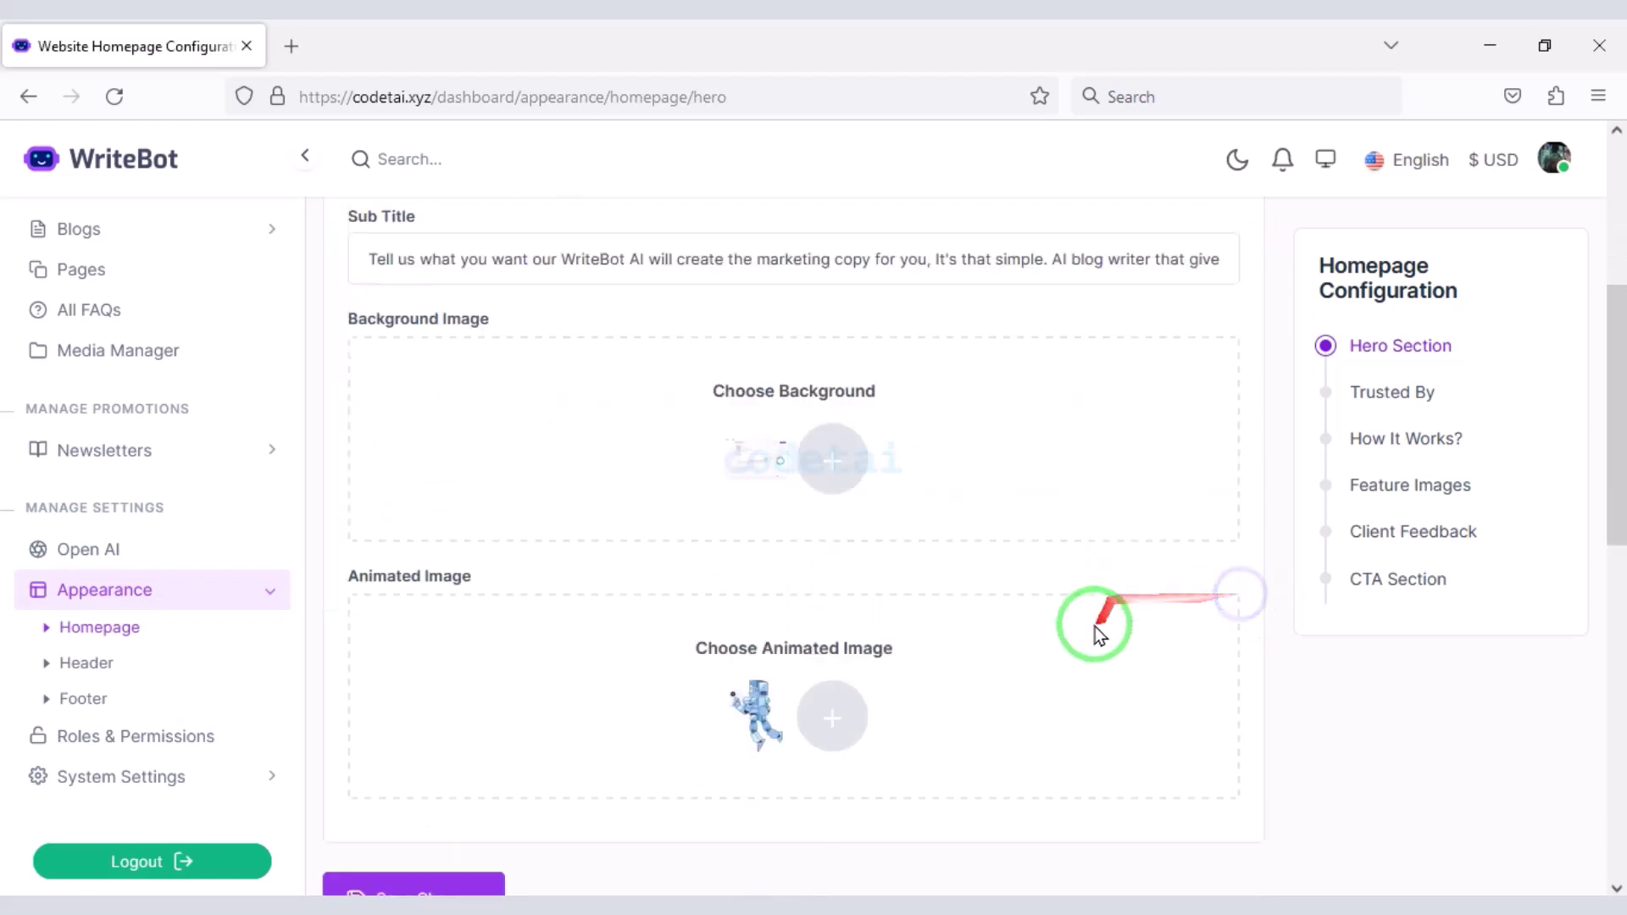
pyautogui.moveTo(332, 221)
pyautogui.mouseDown()
pyautogui.moveTo(907, 570)
pyautogui.moveTo(1275, 754)
pyautogui.mouseUp()
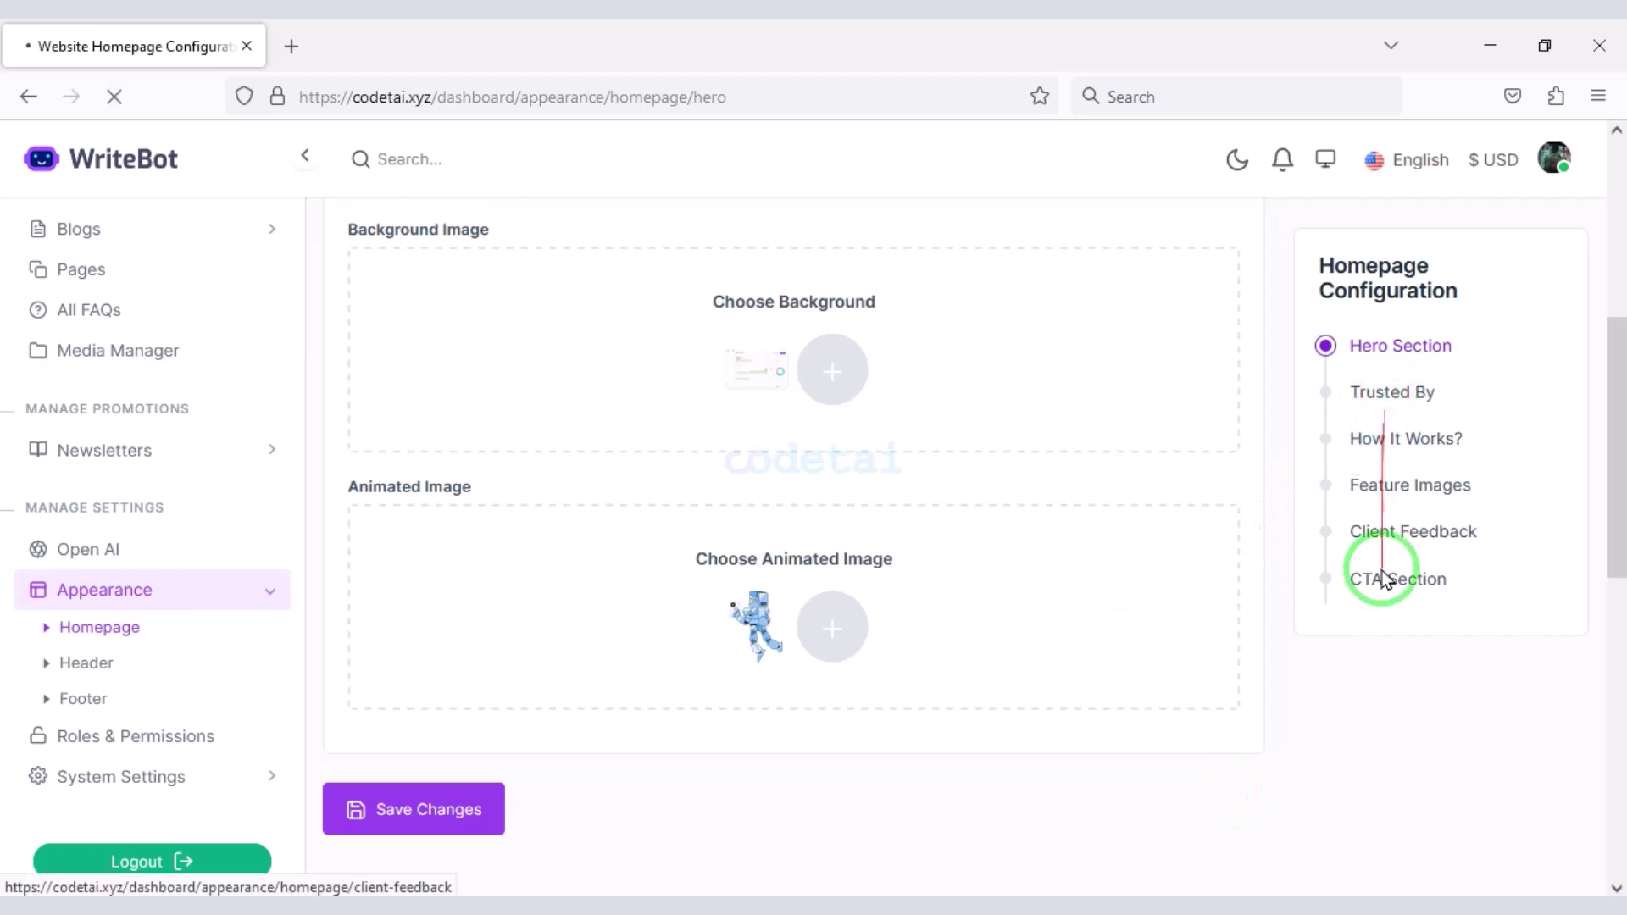
pyautogui.scroll(-10, 1192, 690)
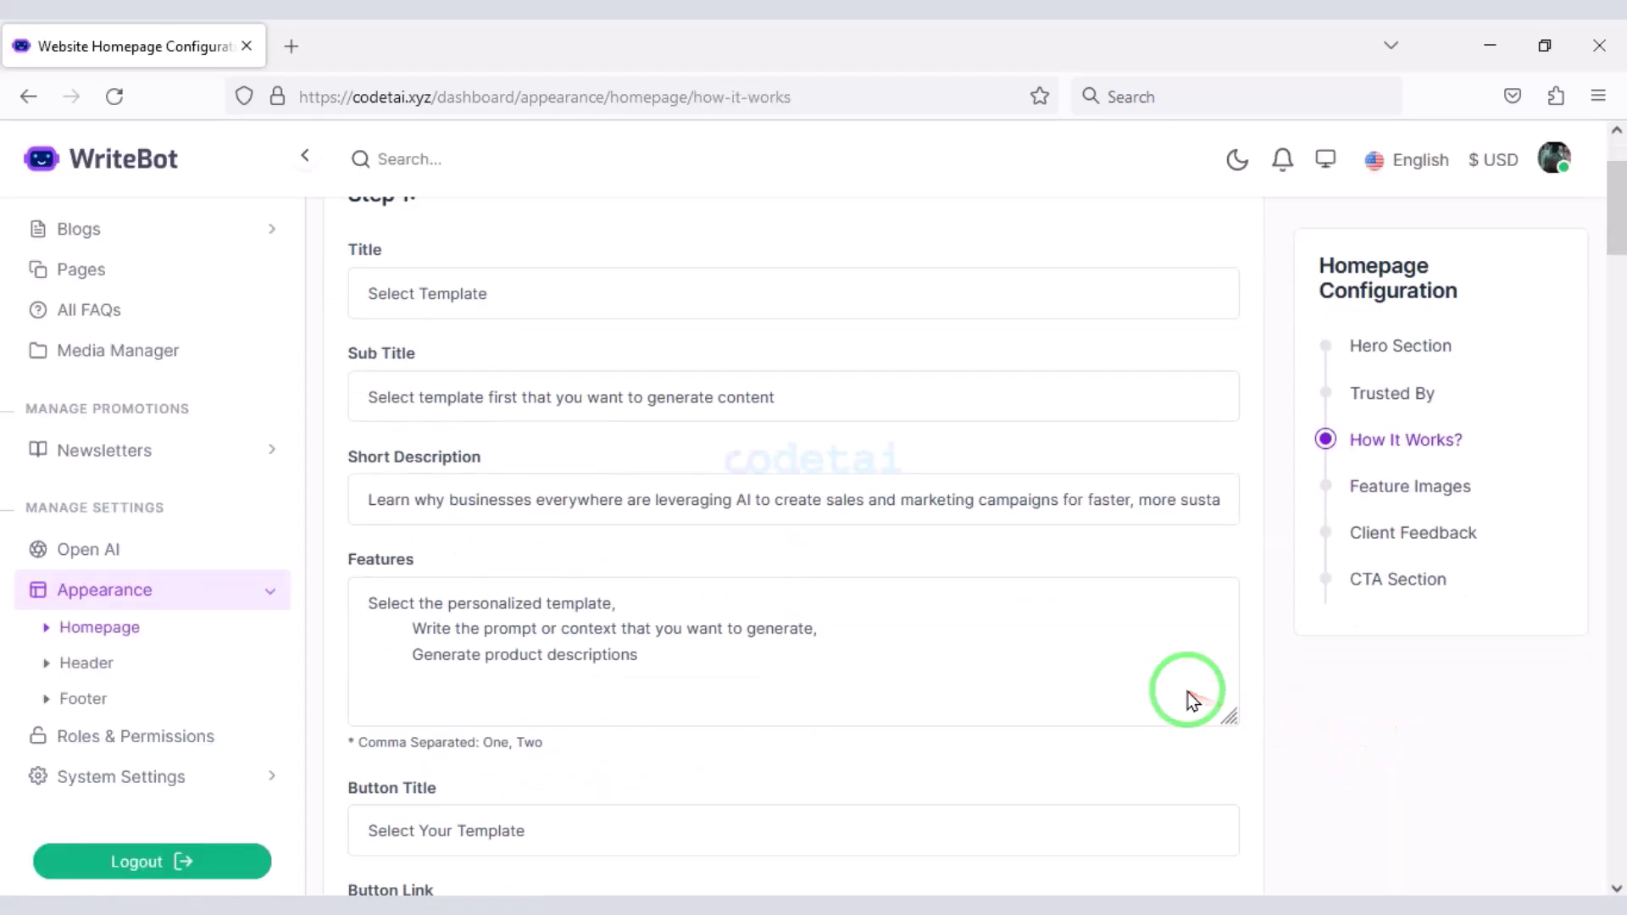
pyautogui.scroll(-5, 981, 725)
pyautogui.click(1410, 485)
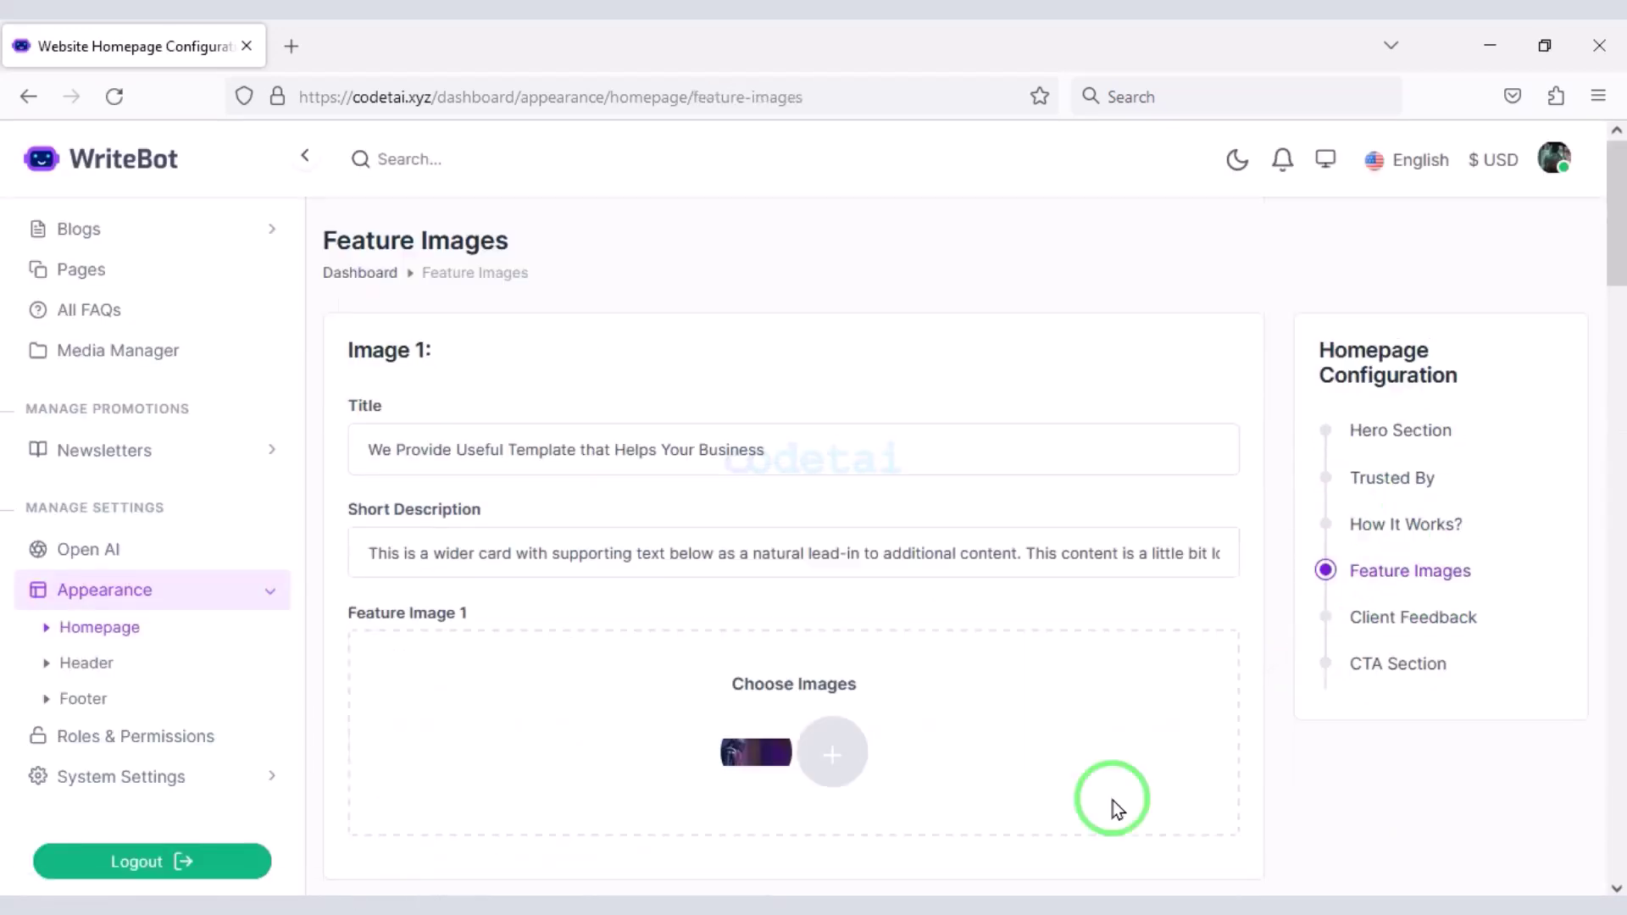
pyautogui.scroll(-10, 1115, 806)
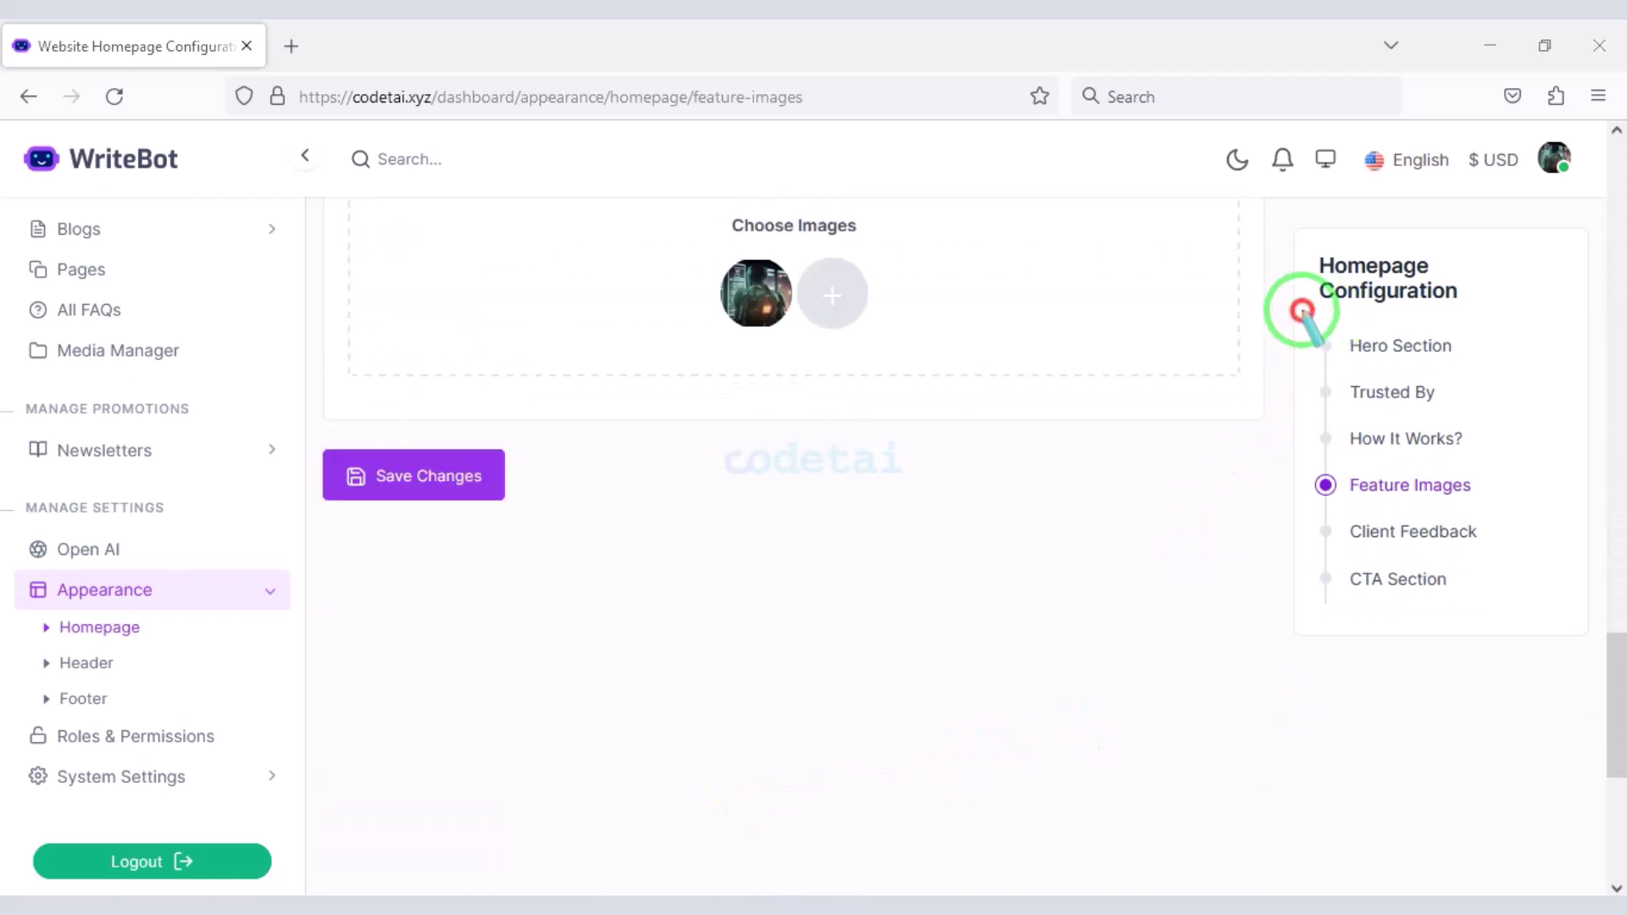
pyautogui.moveTo(1302, 311); pyautogui.dragTo(1511, 631)
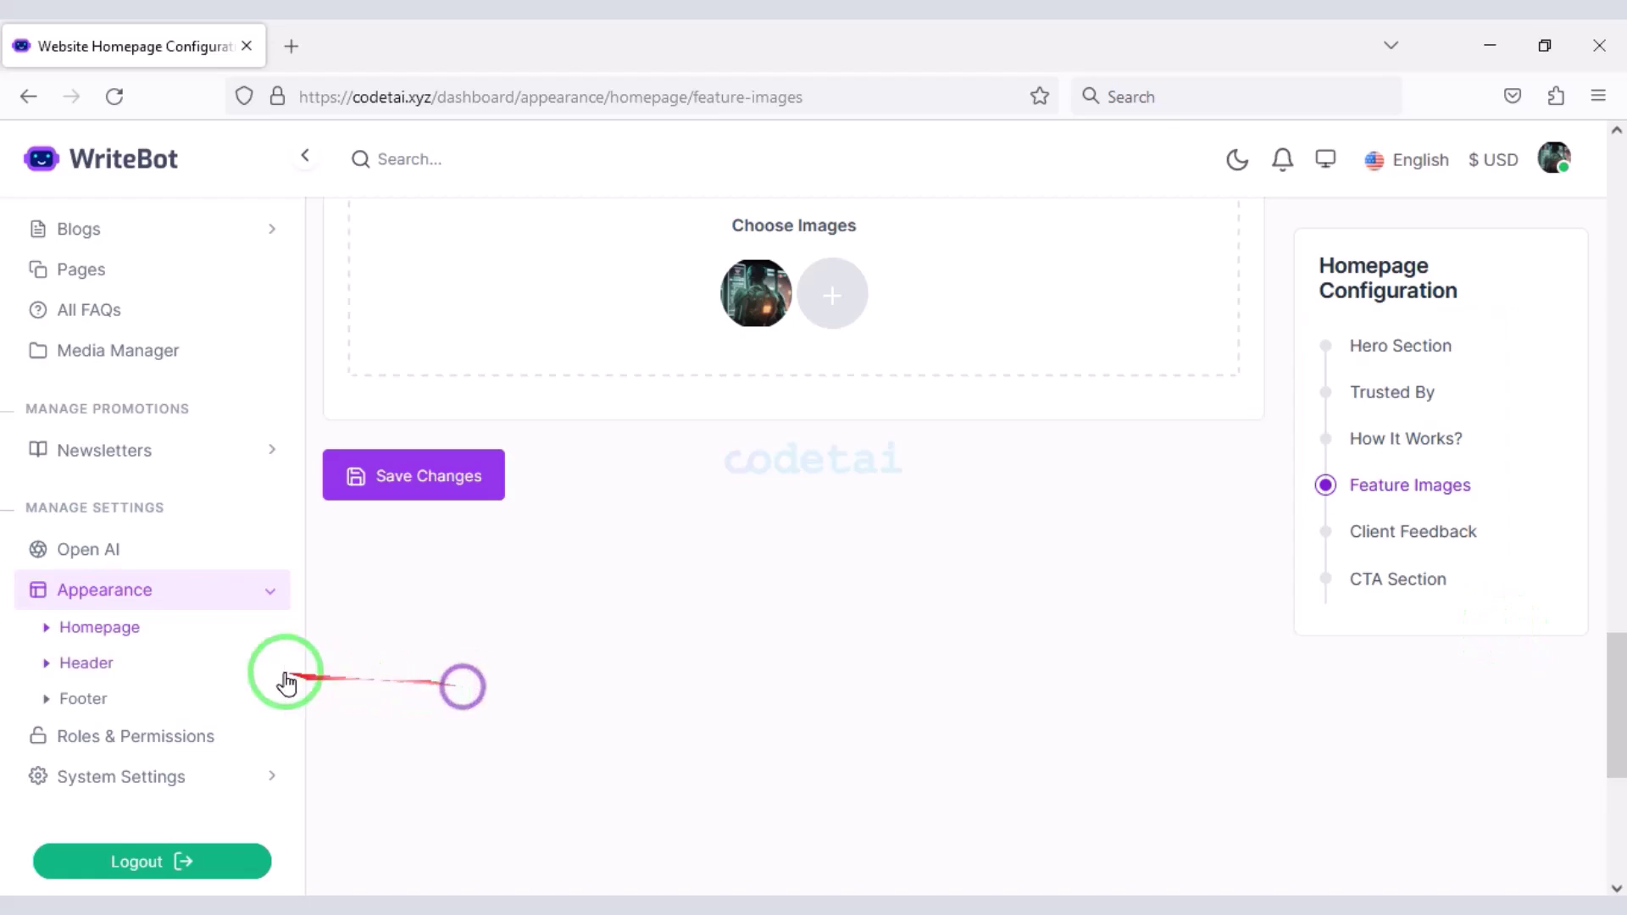
# - Upload logo.png as the navbar logo and save the header settings
pyautogui.scroll(-10, 582, 563)
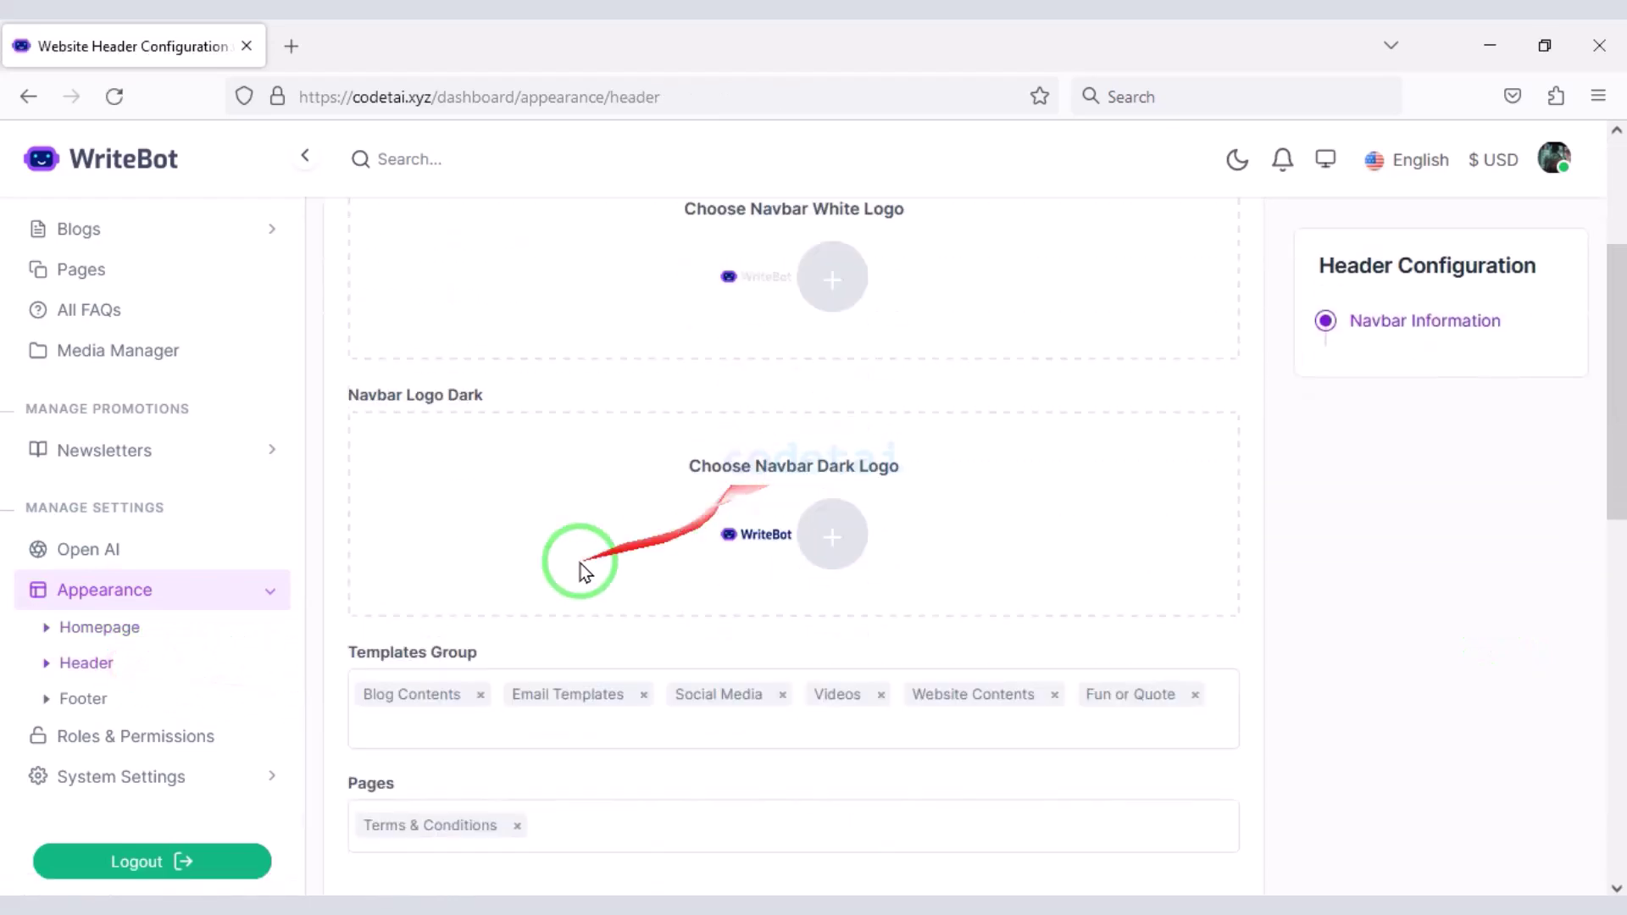
pyautogui.scroll(5, 767, 678)
pyautogui.click(842, 410)
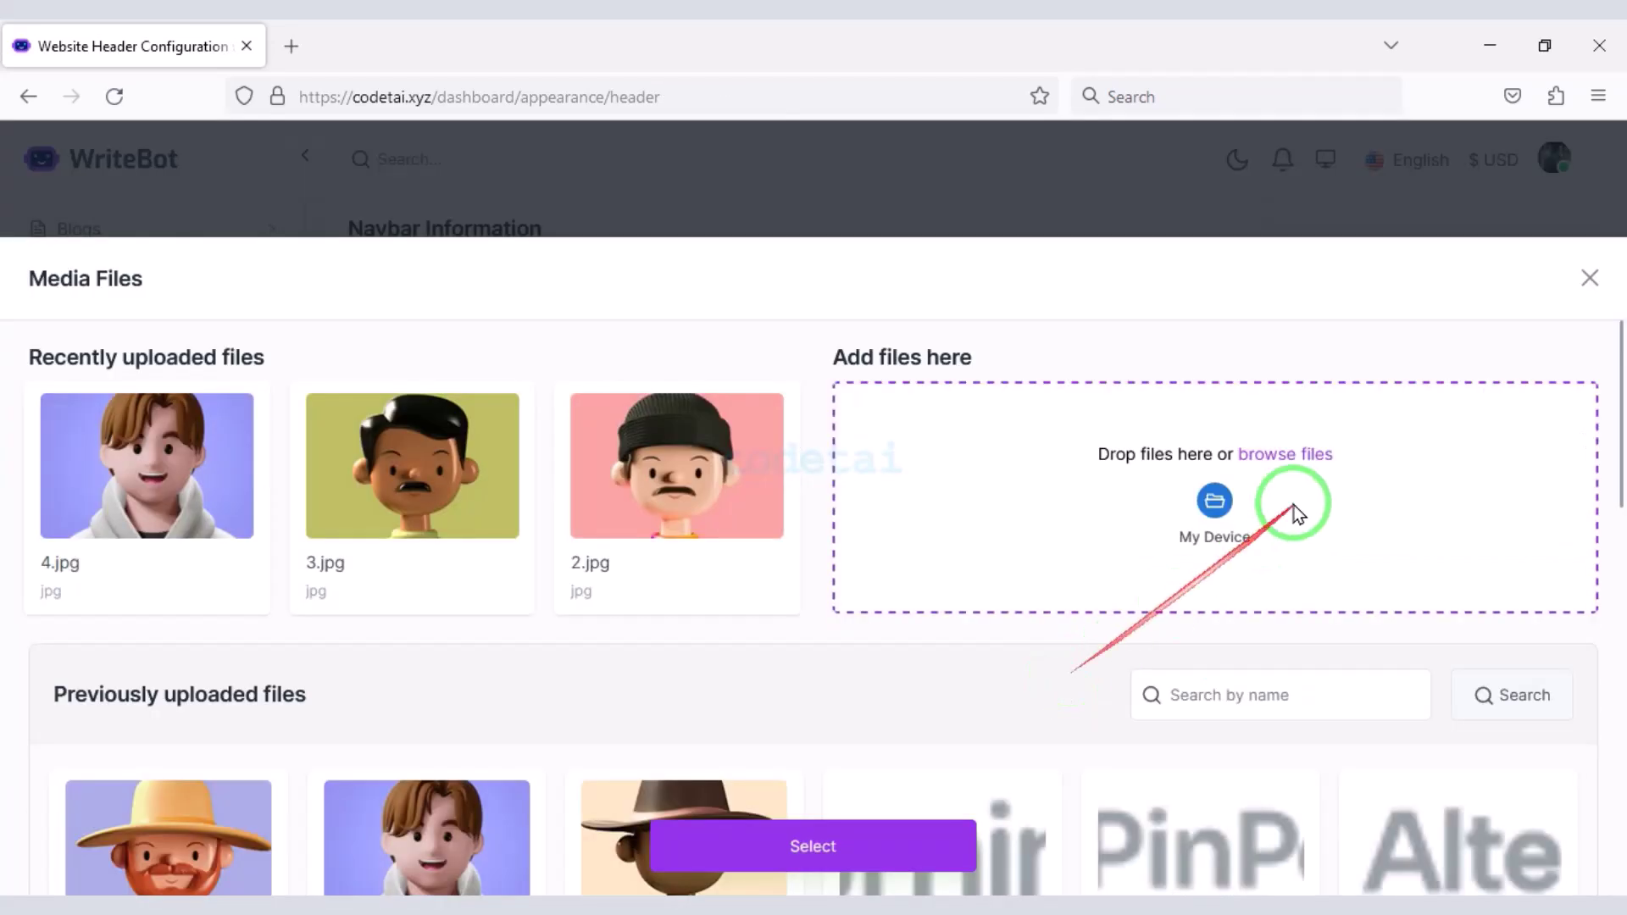
pyautogui.click(1213, 498)
pyautogui.doubleClick(425, 212)
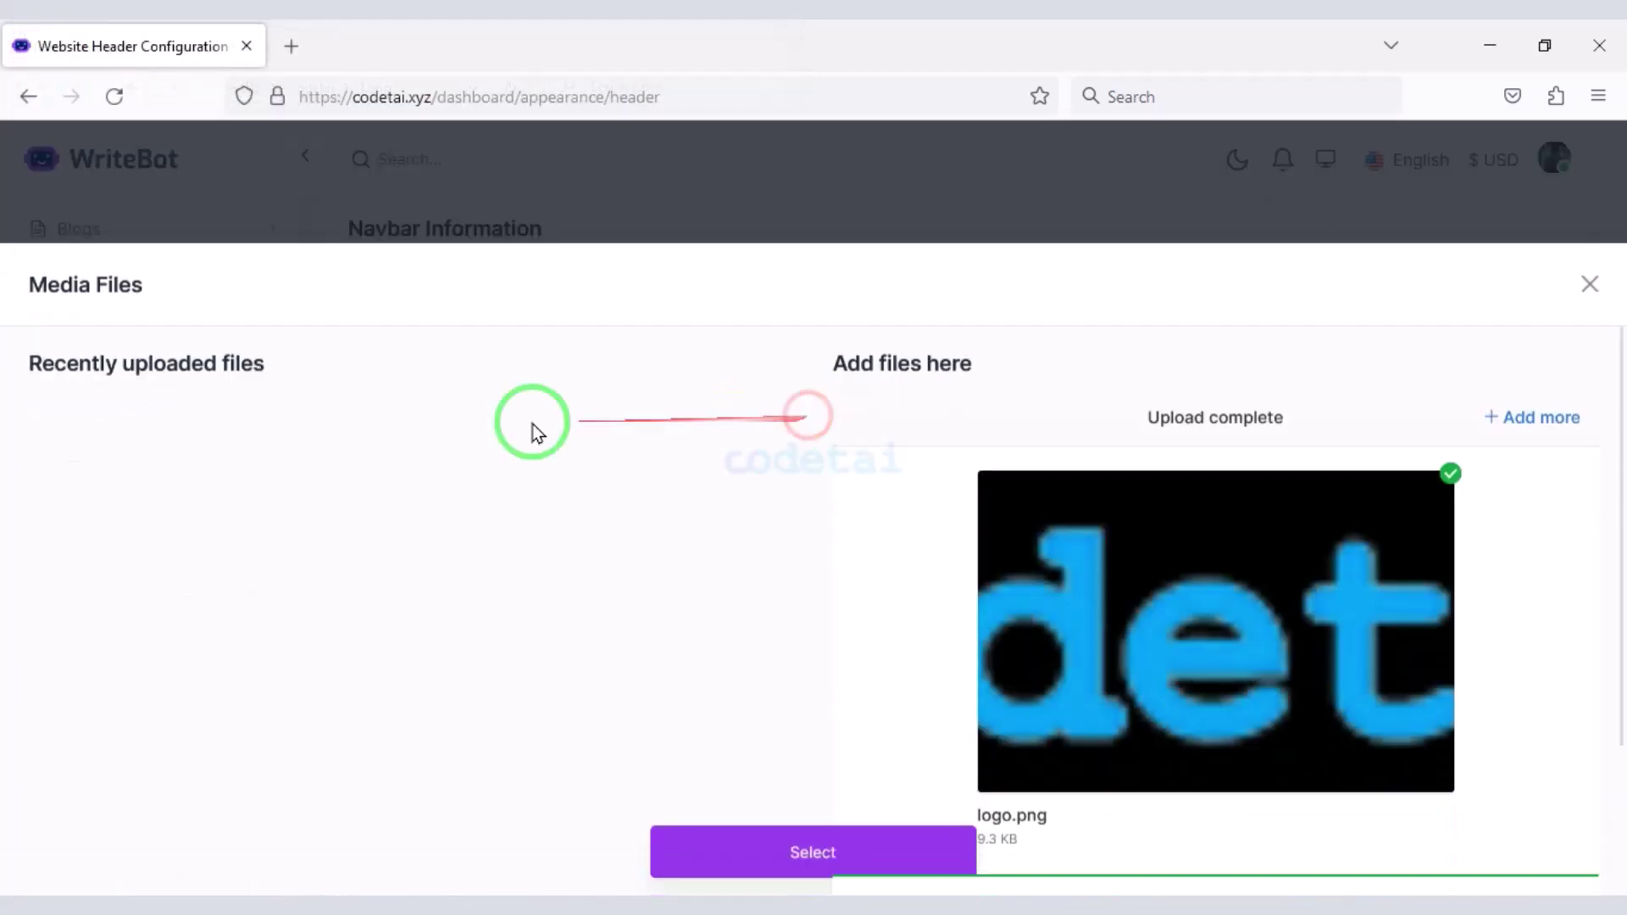
pyautogui.click(145, 470)
pyautogui.click(813, 852)
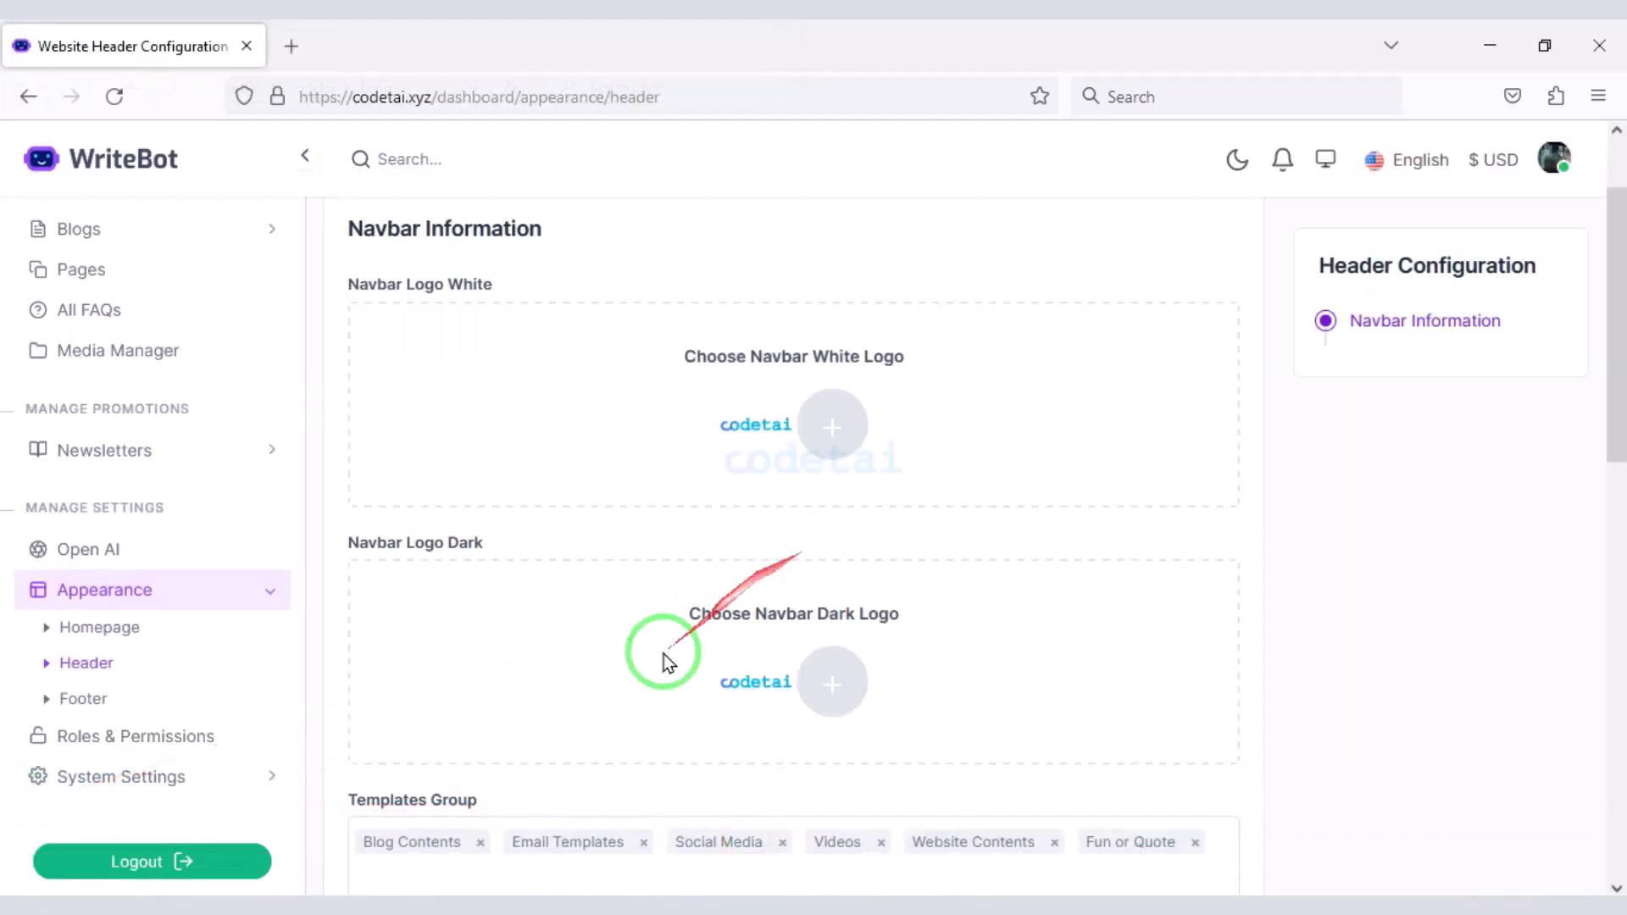
pyautogui.scroll(-5, 576, 657)
pyautogui.click(475, 632)
pyautogui.scroll(3, 593, 593)
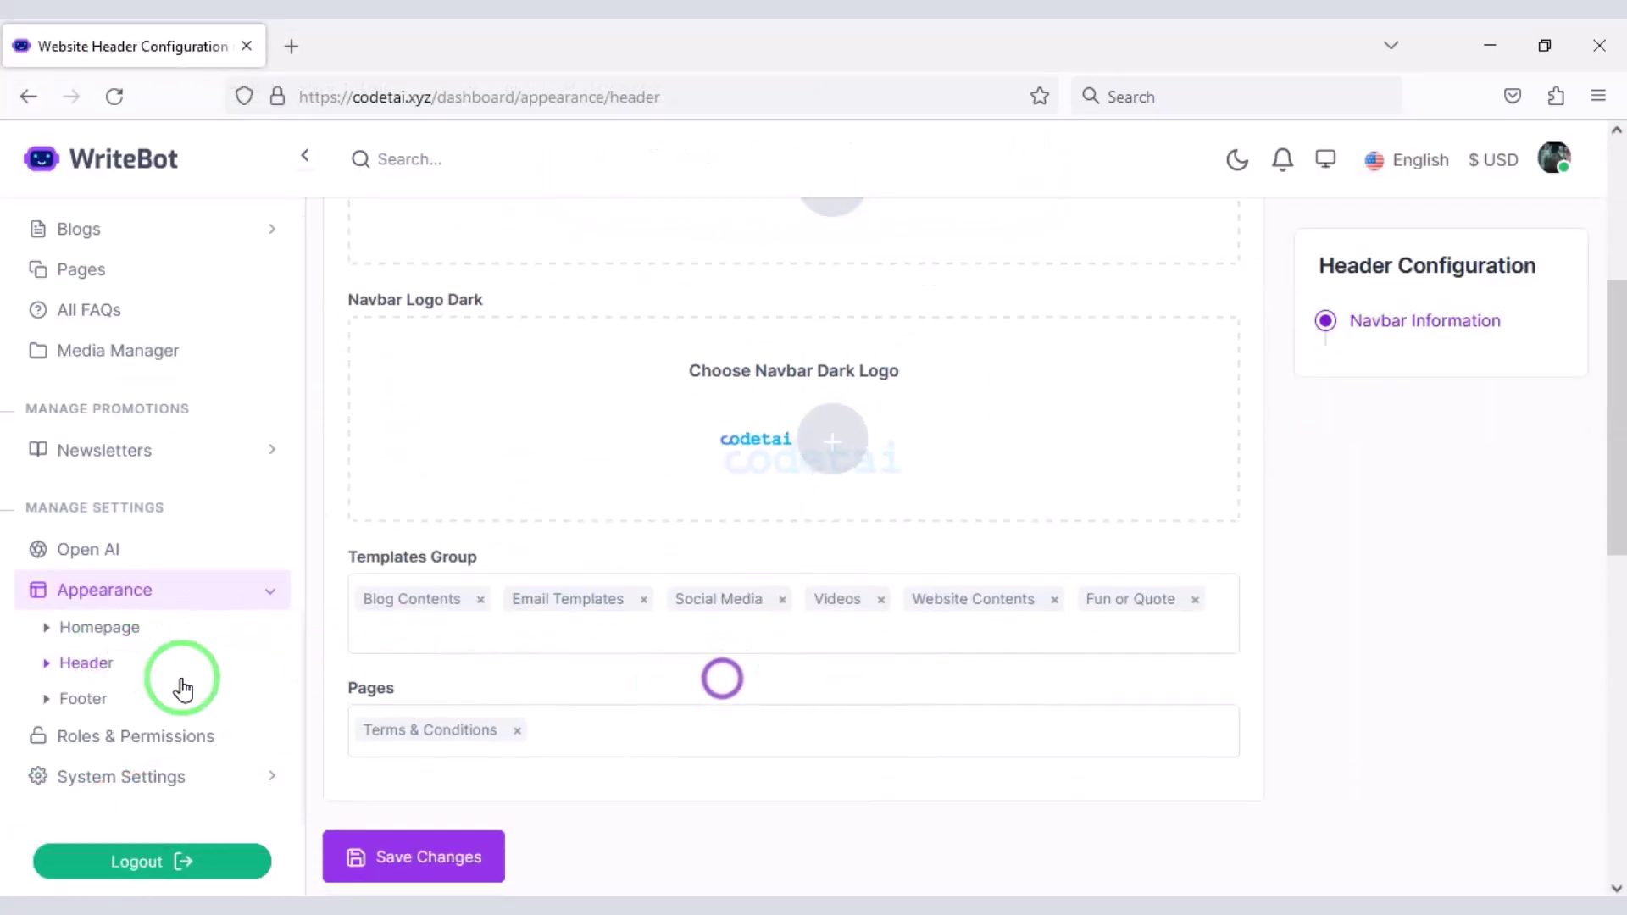
pyautogui.click(150, 700)
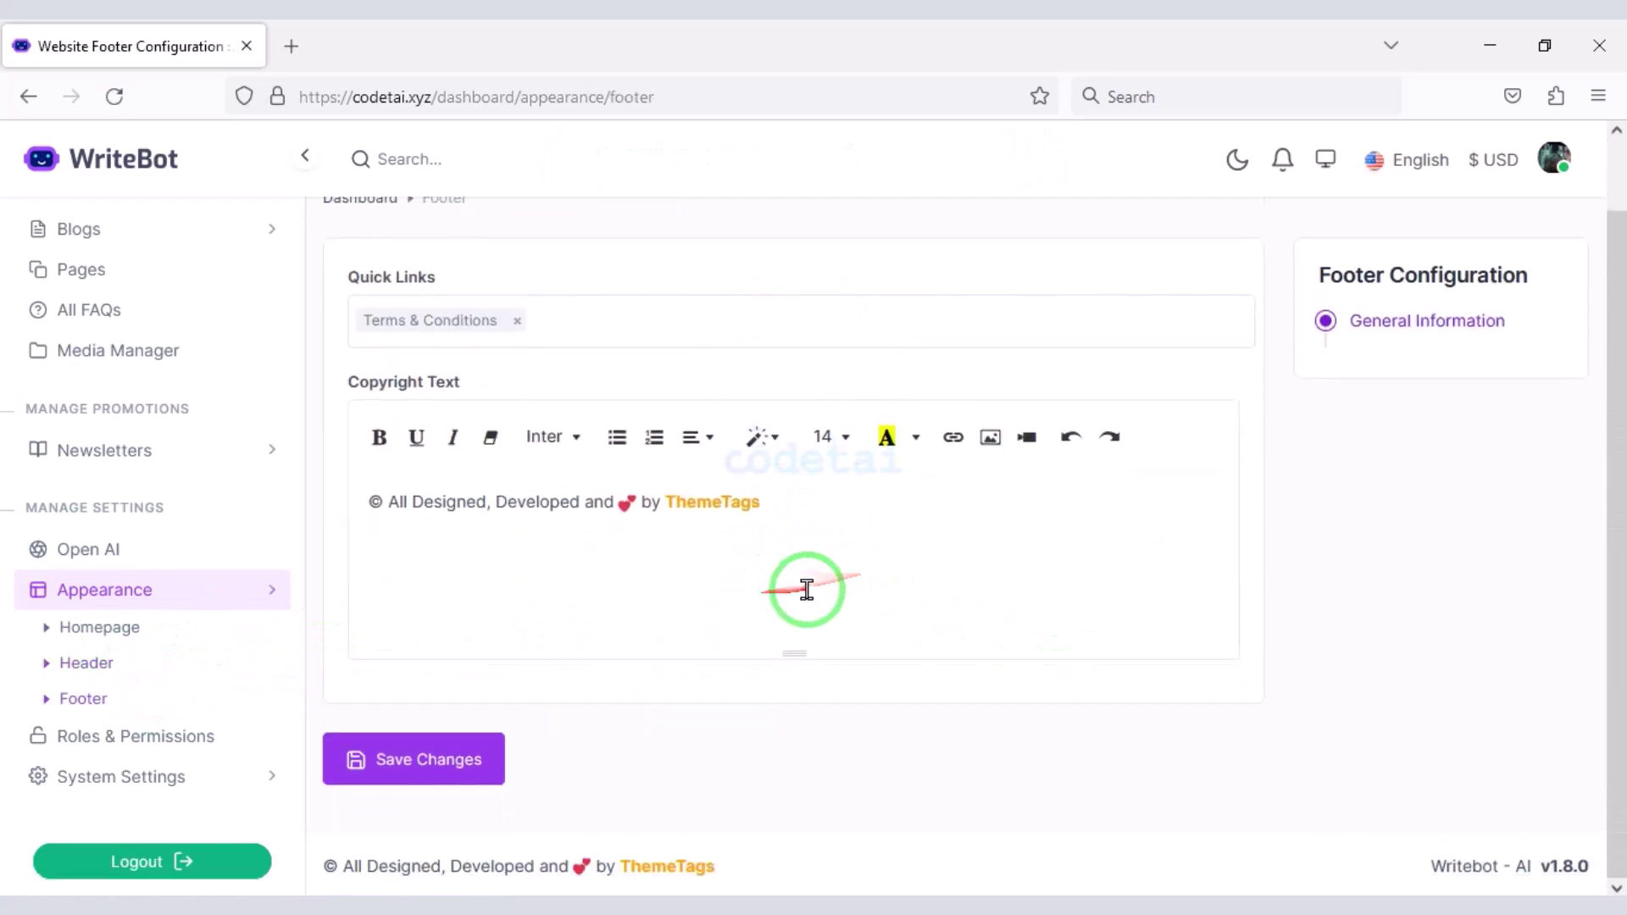
# - Scroll through the Footer Configuration page and the sidebar's System Settings entries
pyautogui.scroll(1, 635, 453)
pyautogui.scroll(-1, 381, 678)
pyautogui.scroll(2, 265, 743)
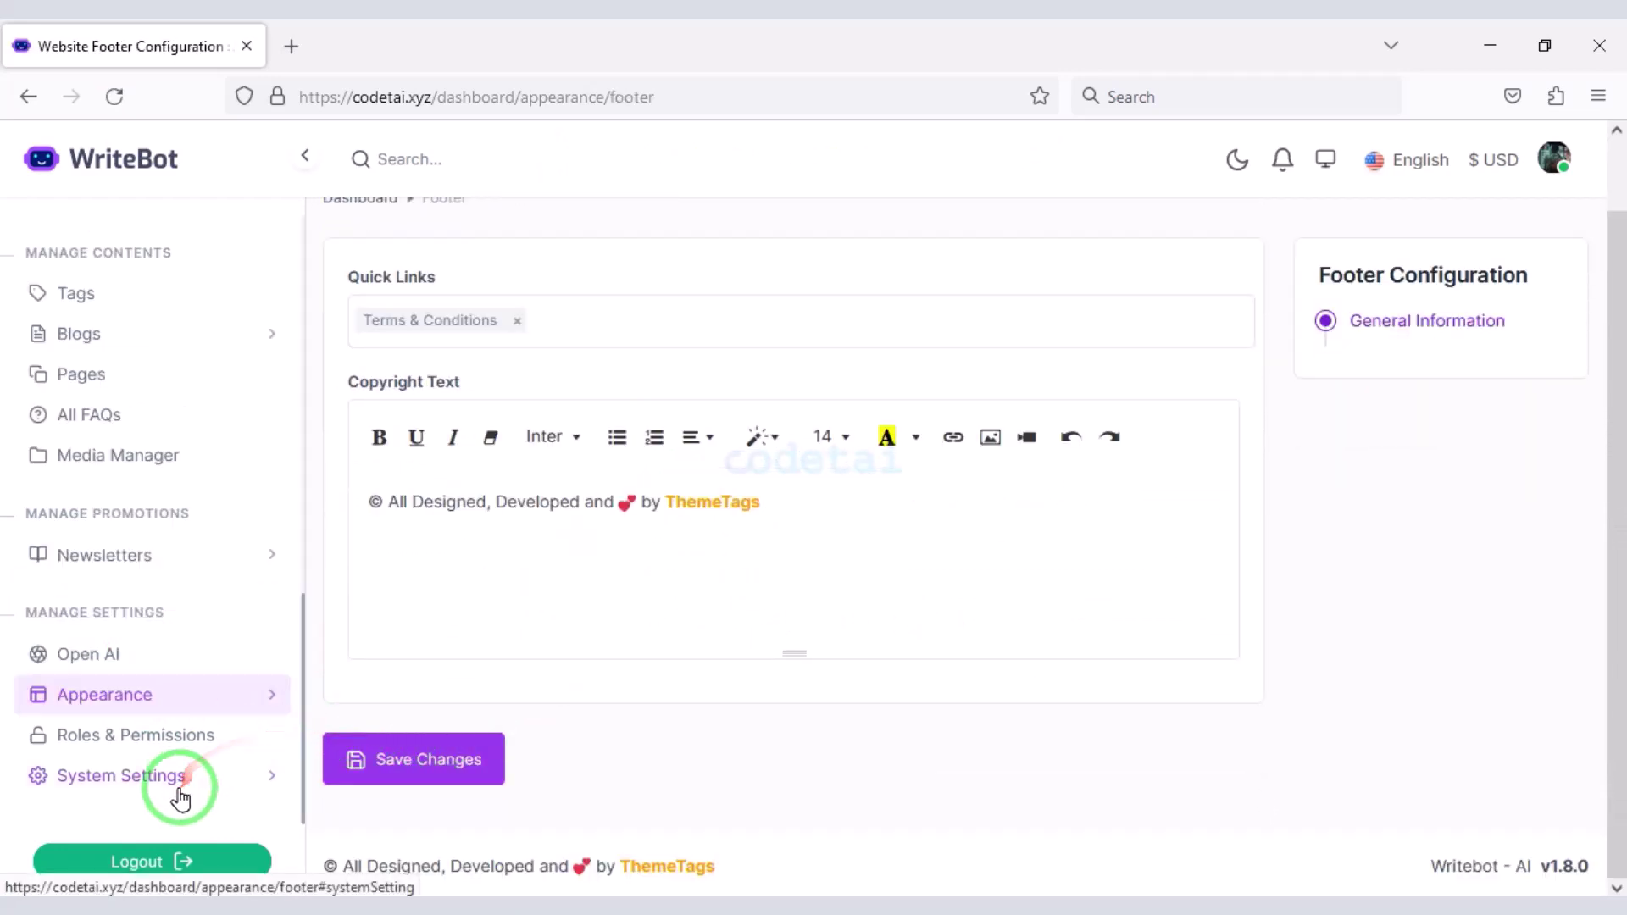
pyautogui.scroll(-3, 181, 774)
pyautogui.moveTo(22, 508)
pyautogui.mouseDown()
pyautogui.moveTo(241, 727)
pyautogui.moveTo(258, 793)
pyautogui.mouseUp()
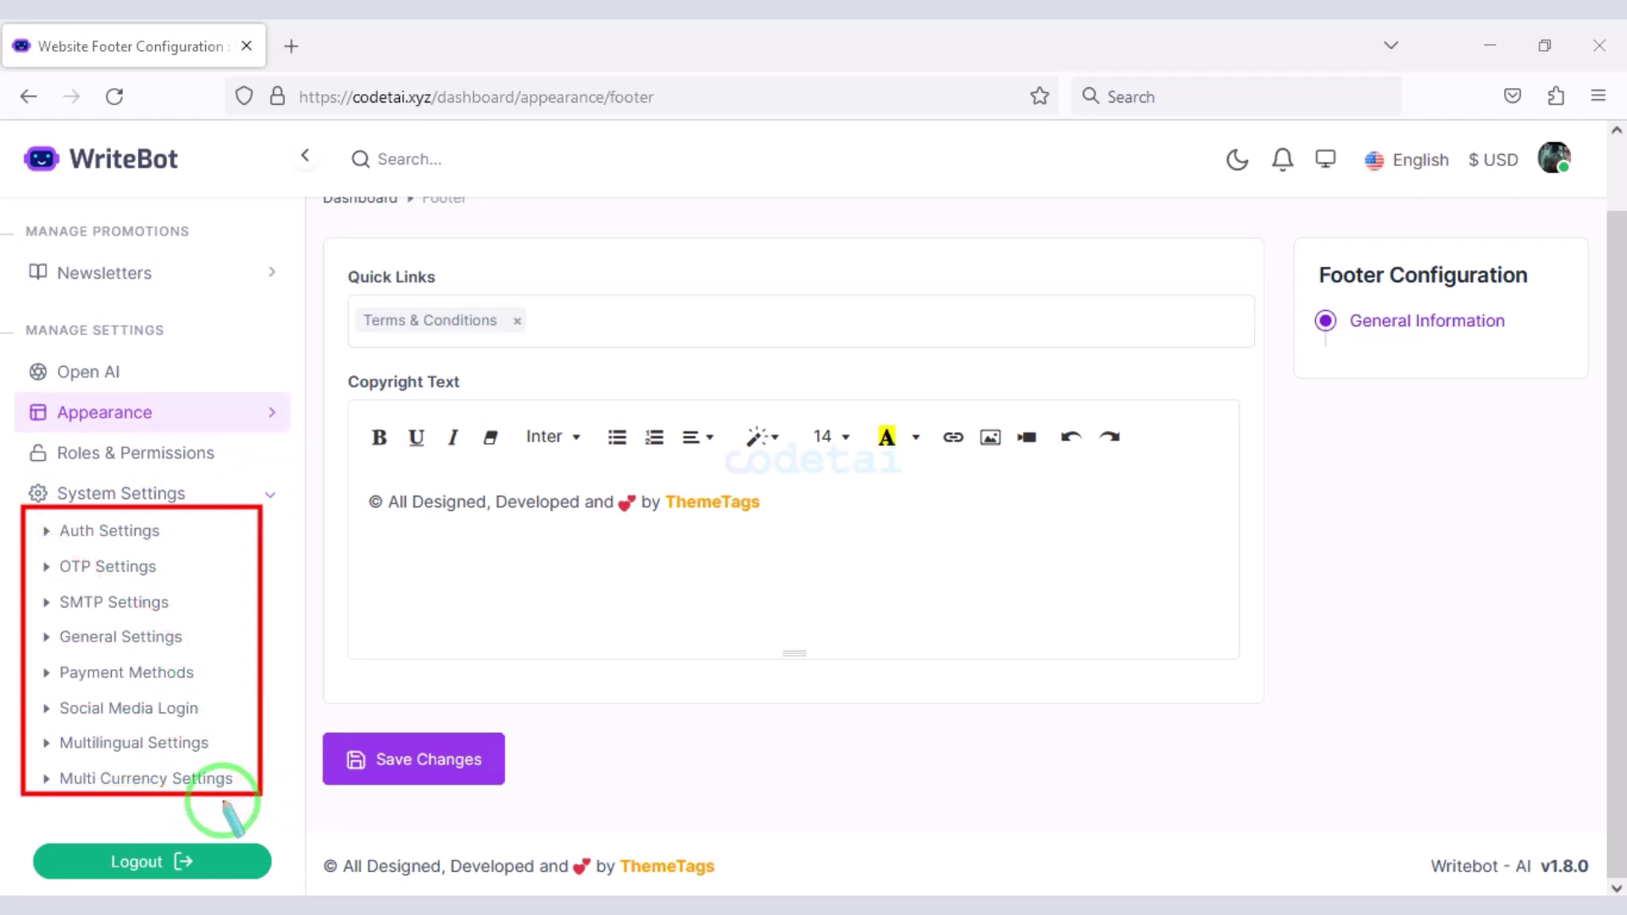
pyautogui.press('Escape')
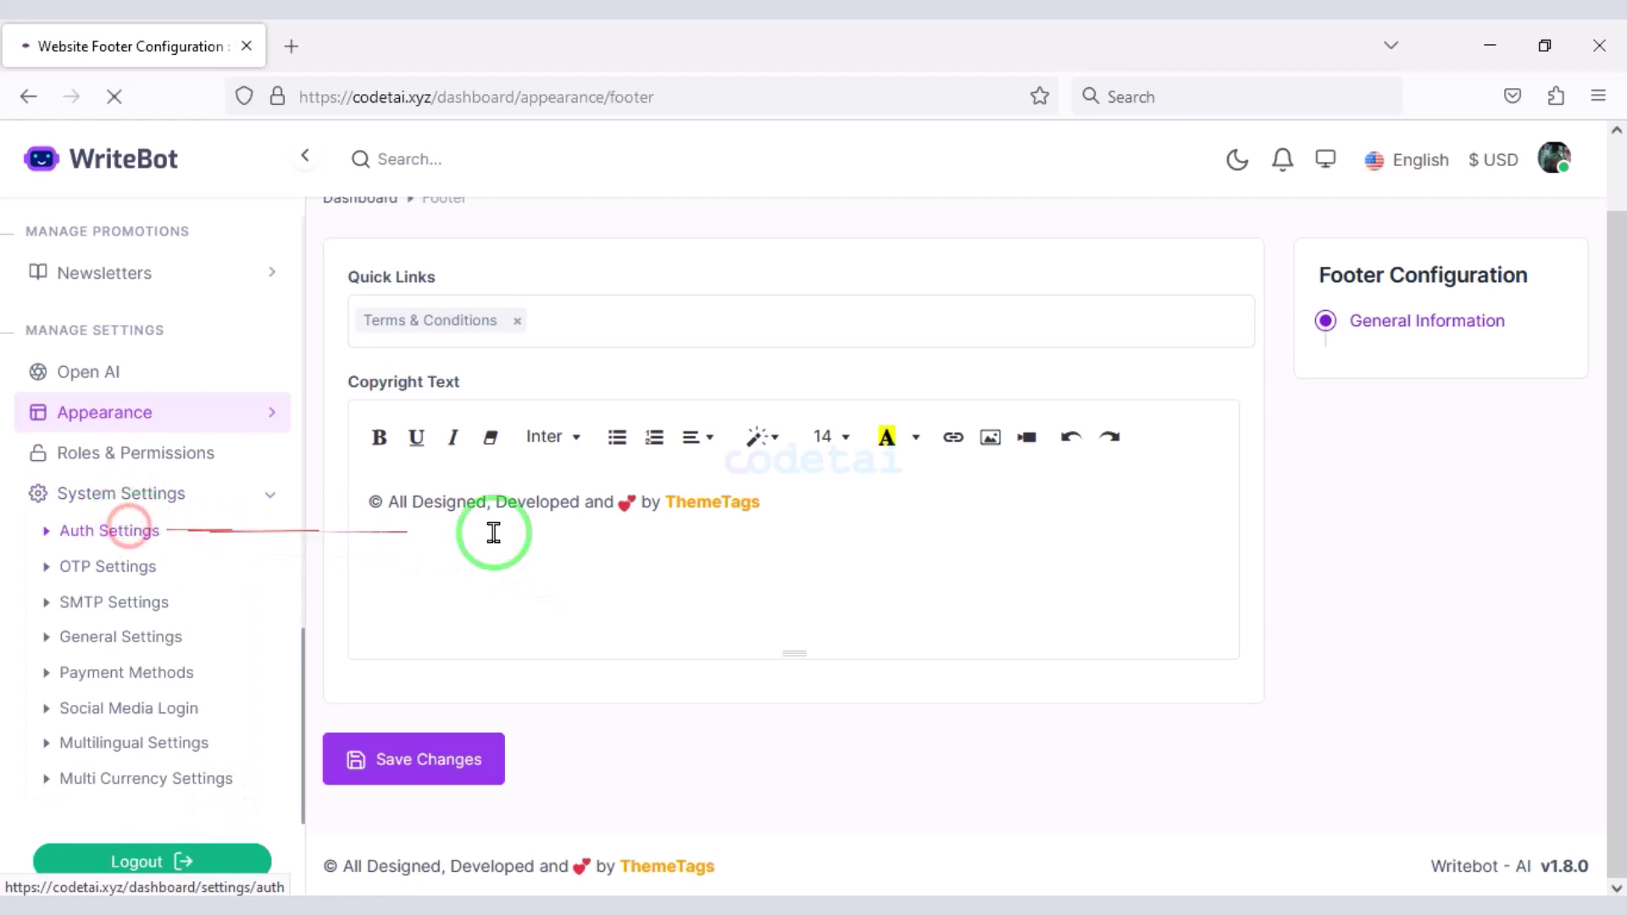
# - Keep customer registration set to Email Required with verification disabled
pyautogui.scroll(-3, 894, 567)
pyautogui.scroll(2, 896, 570)
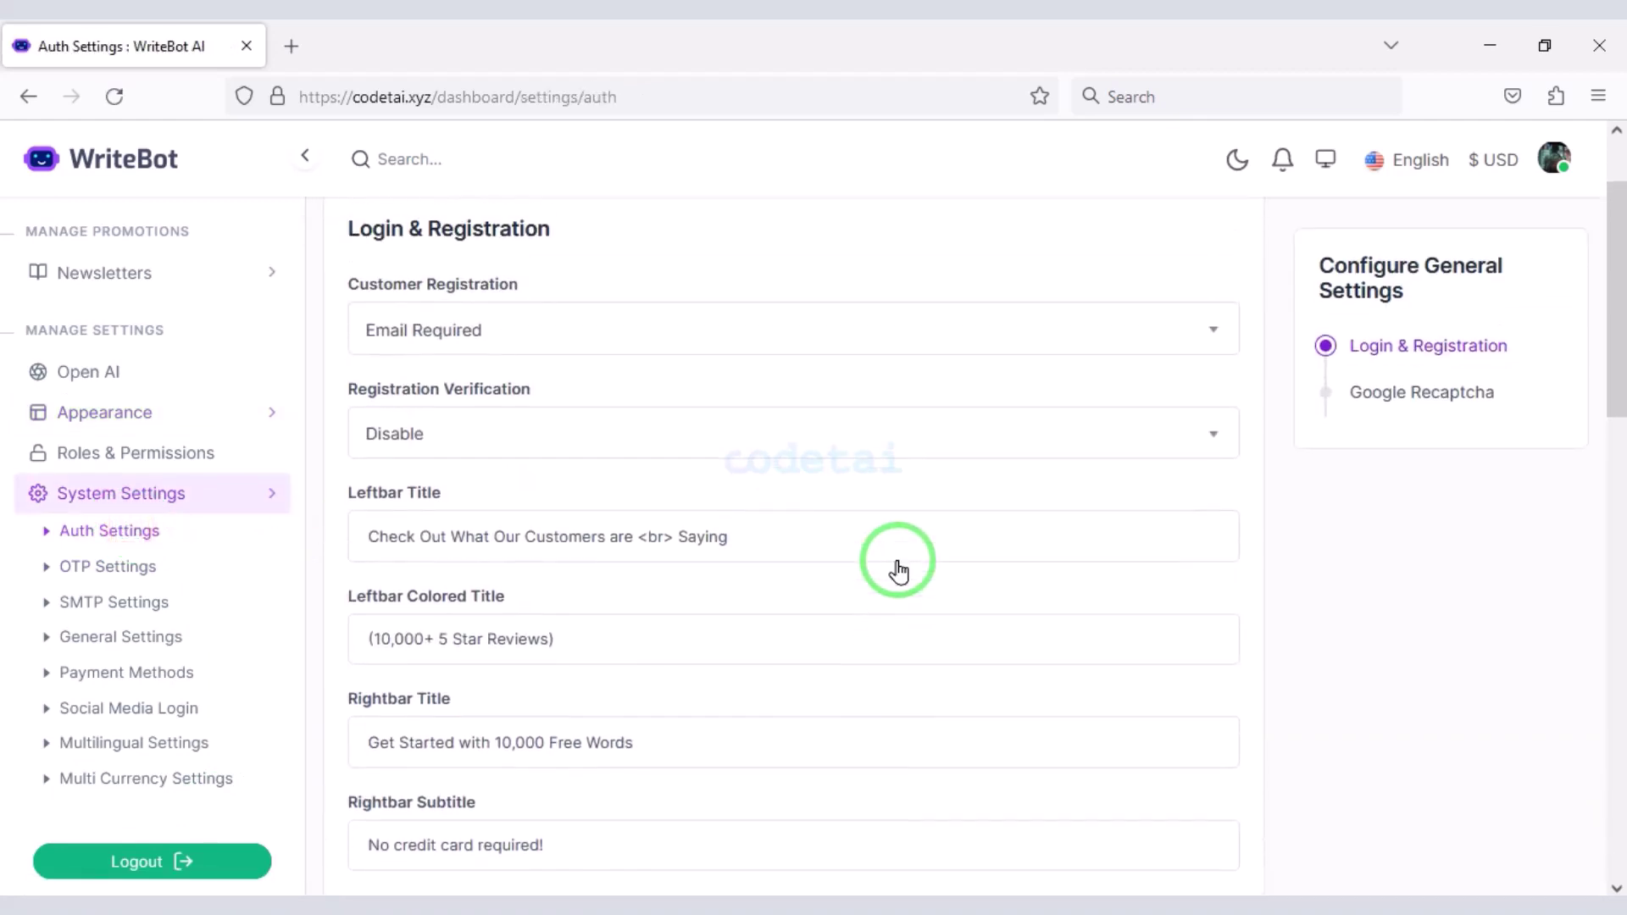
pyautogui.click(508, 334)
pyautogui.click(461, 418)
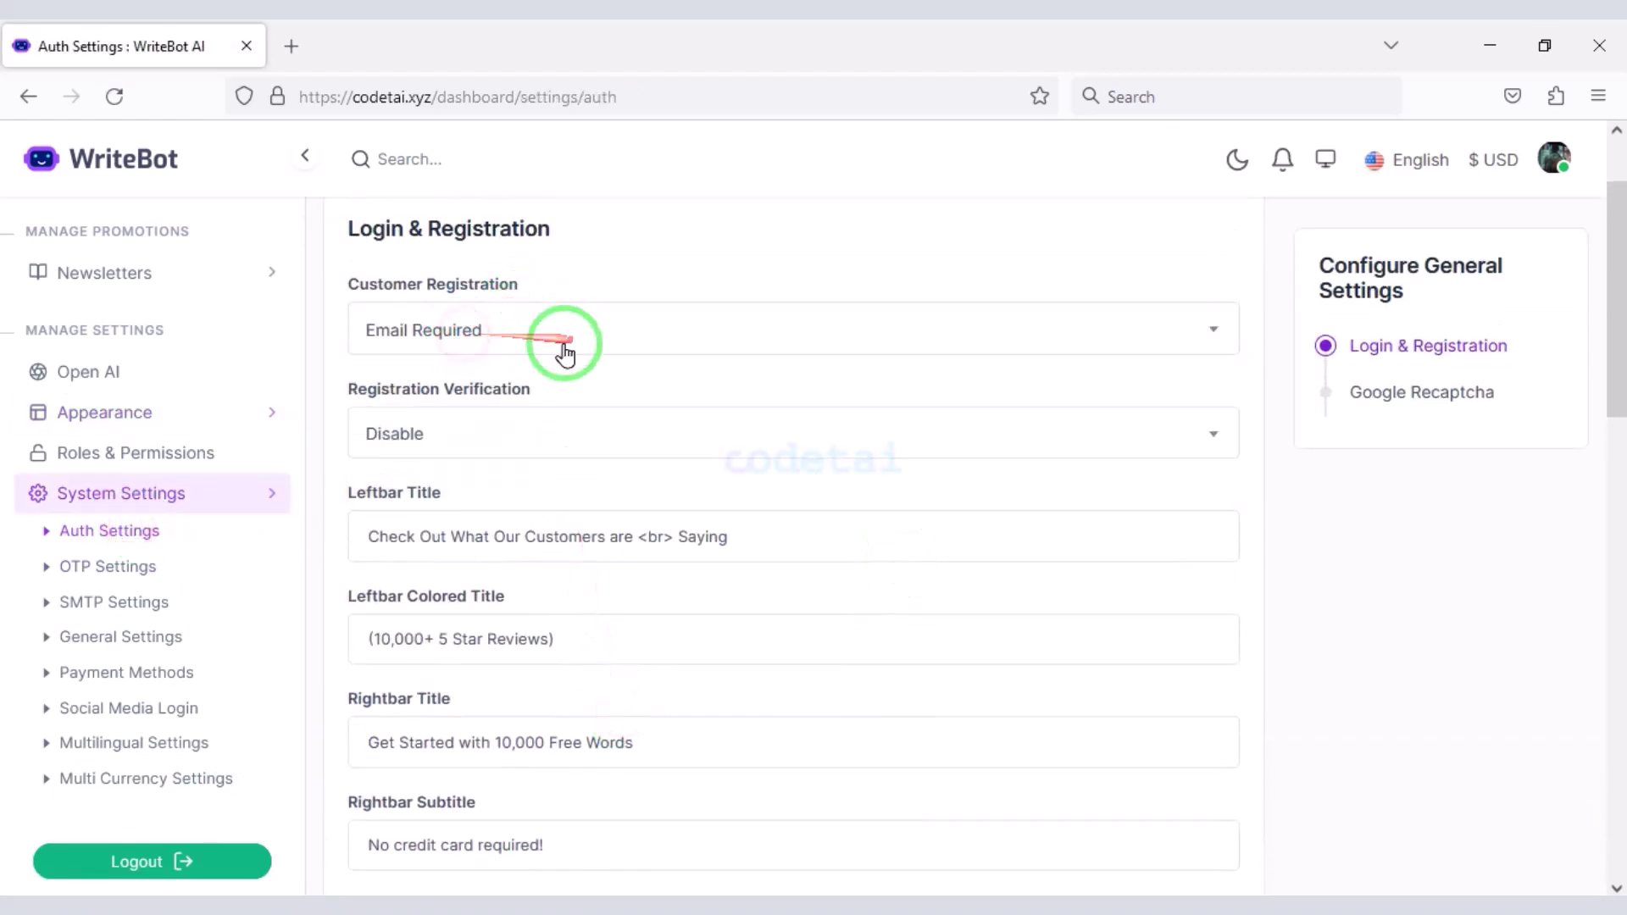
pyautogui.scroll(-2, 542, 339)
pyautogui.click(479, 316)
pyautogui.click(496, 408)
# - Review the Google Recaptcha V3 fields and start a 'google recaptcha admin' search in a new tab
pyautogui.scroll(-3, 475, 594)
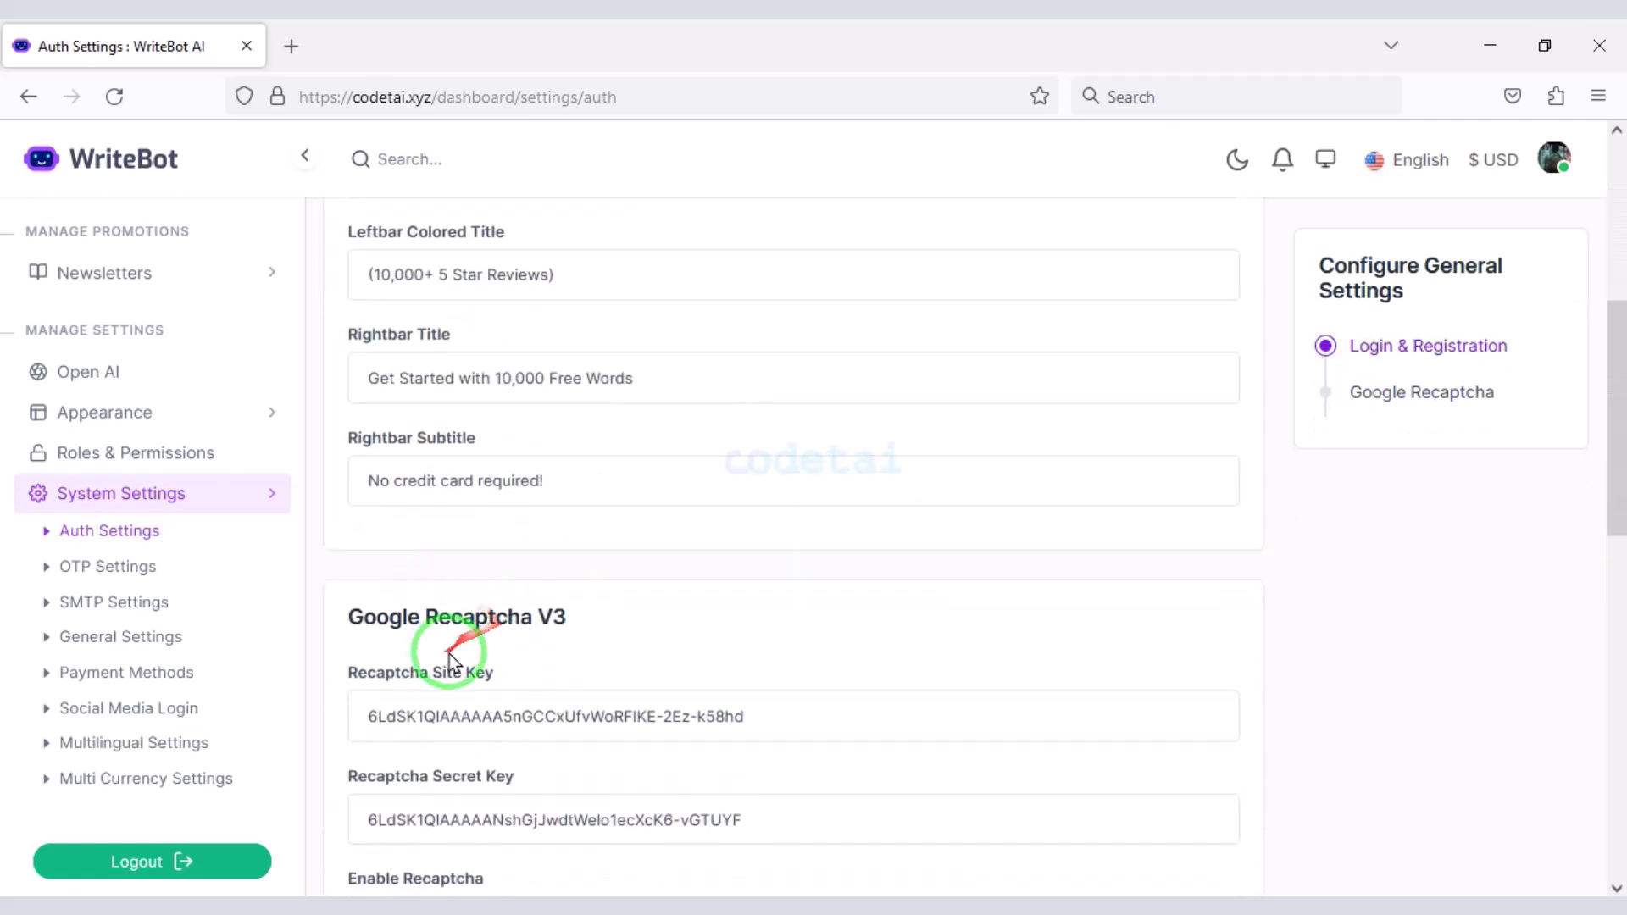
pyautogui.scroll(-3, 562, 540)
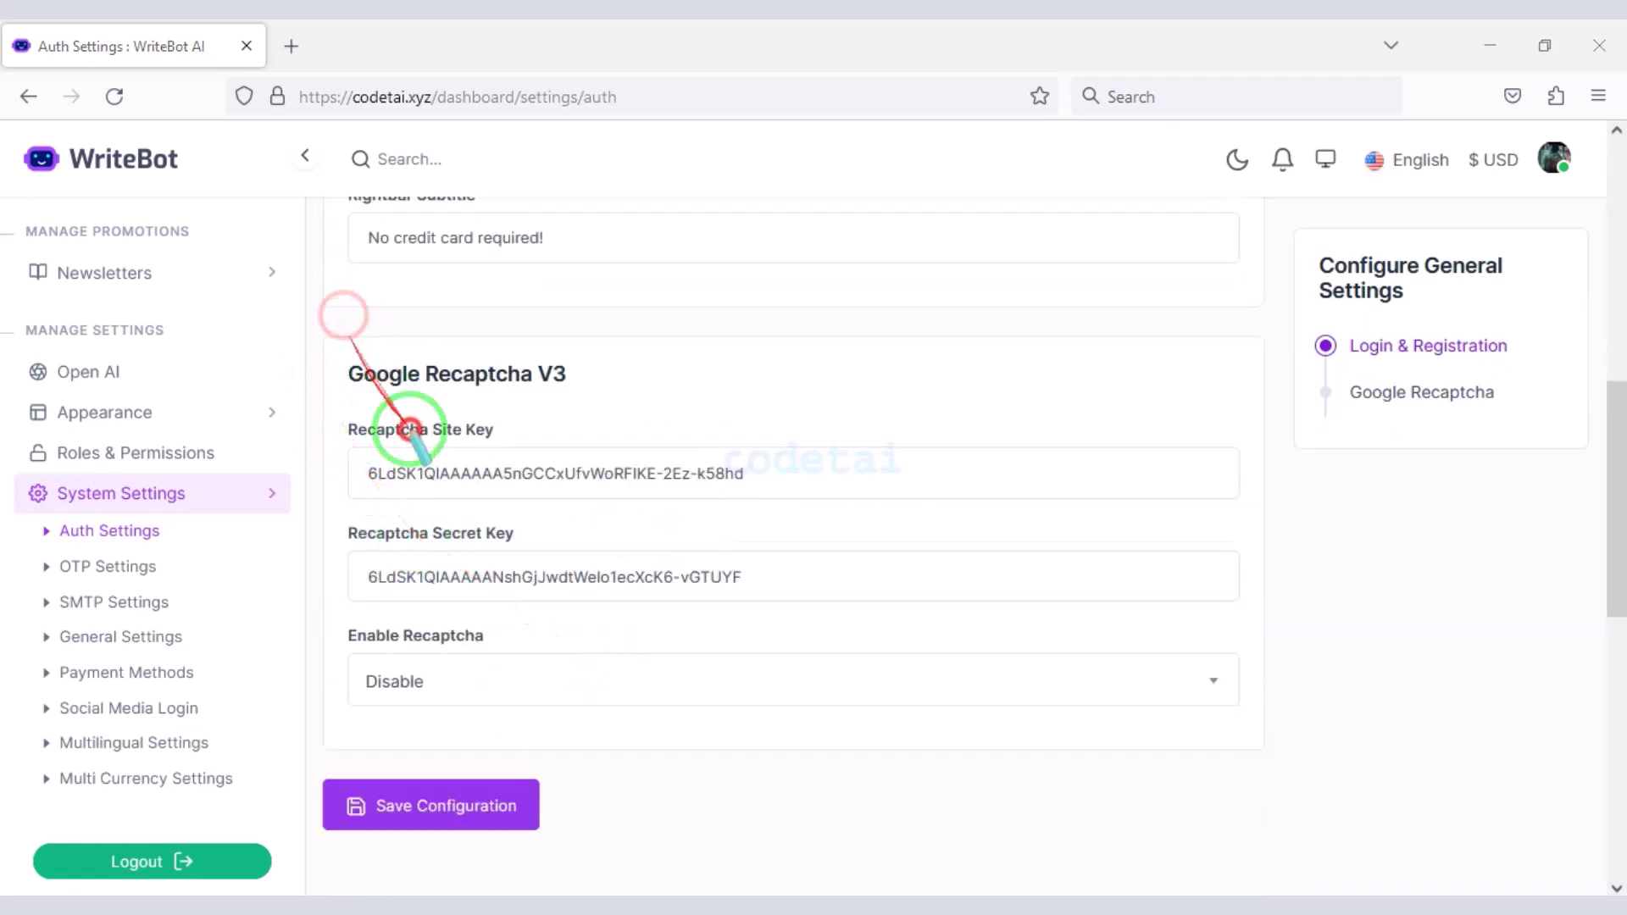
pyautogui.moveTo(332, 349)
pyautogui.mouseDown()
pyautogui.moveTo(599, 574)
pyautogui.moveTo(1350, 740)
pyautogui.mouseUp()
pyautogui.click(672, 469)
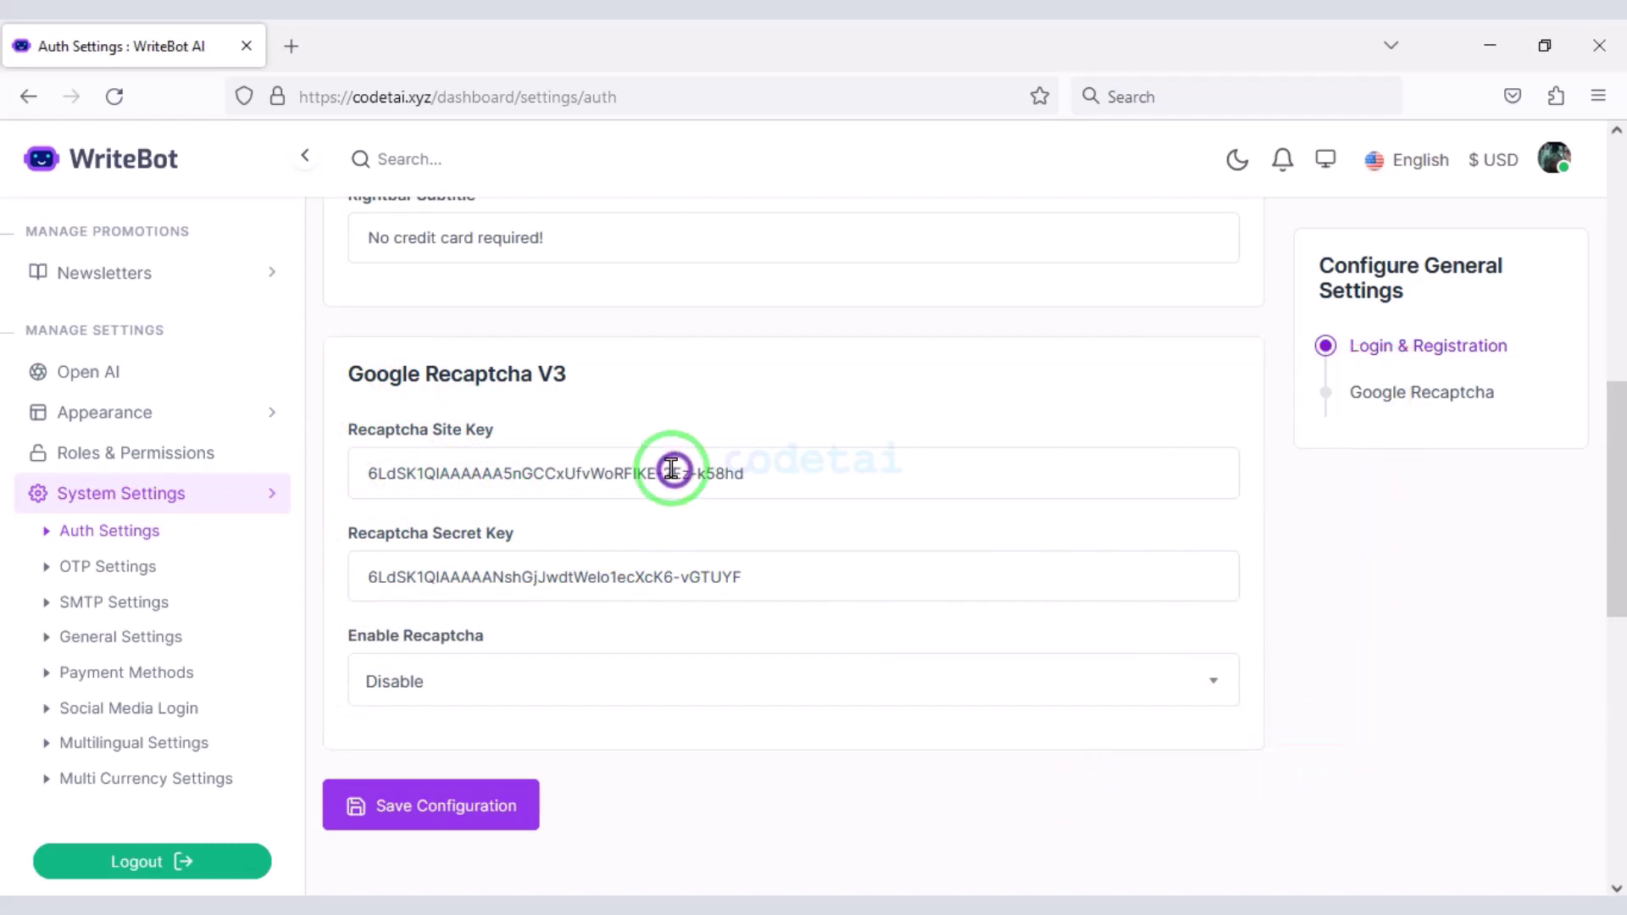
pyautogui.click(303, 35)
pyautogui.write('google recaptcha admin')
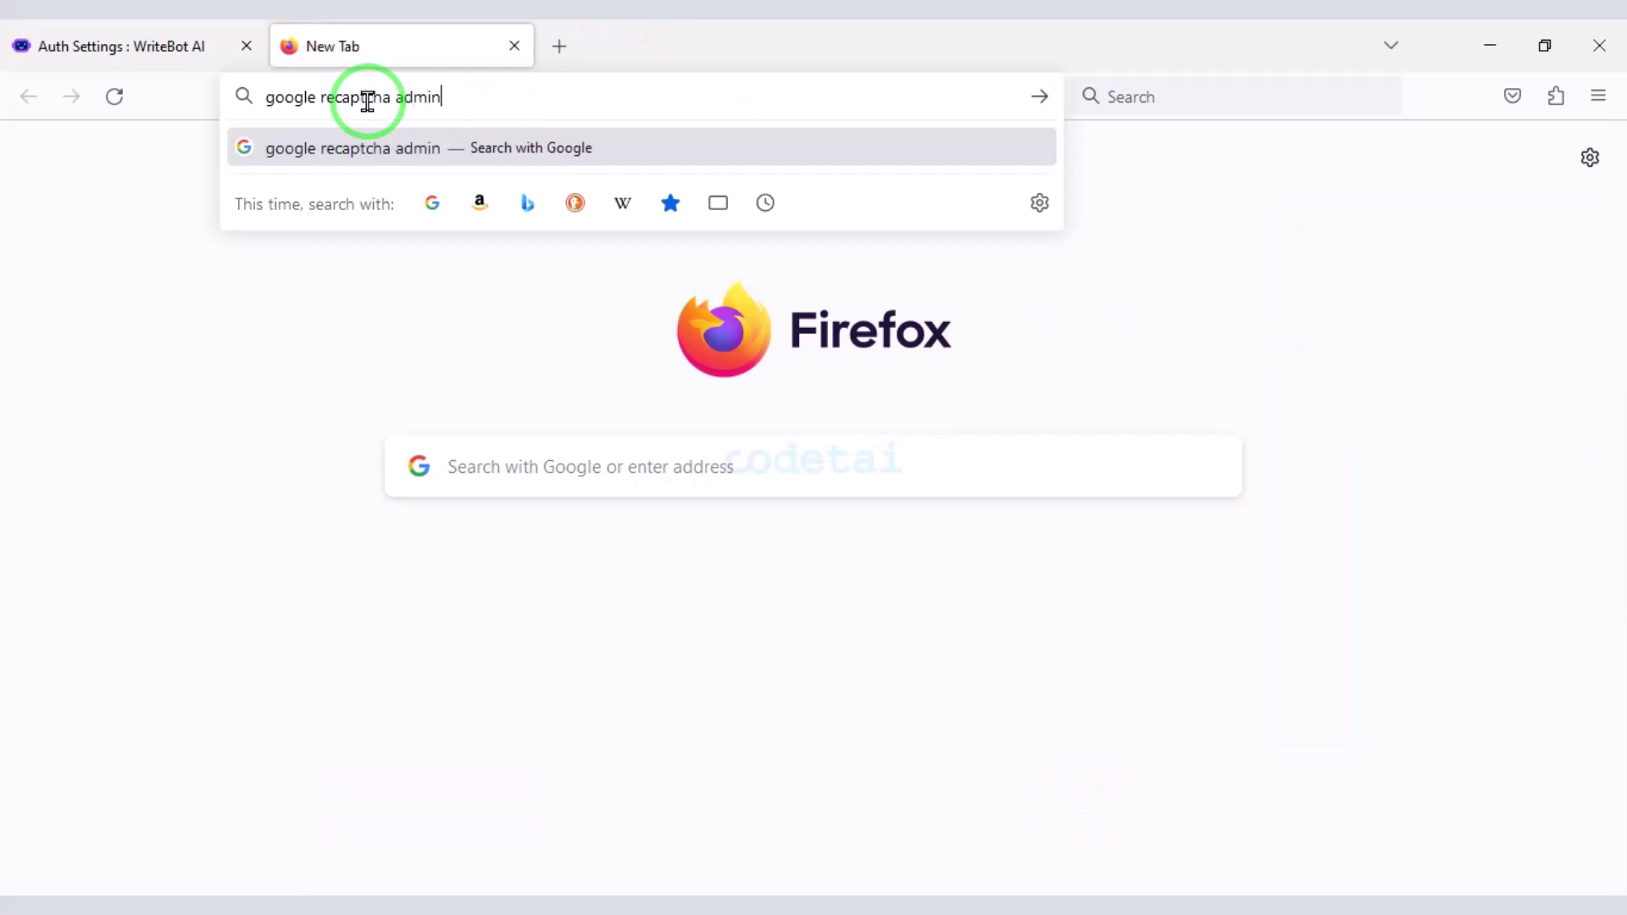
# - Open the reCAPTCHA admin console and paste codetai.xyz as the new site's label
pyautogui.press('Return')
pyautogui.click(475, 417)
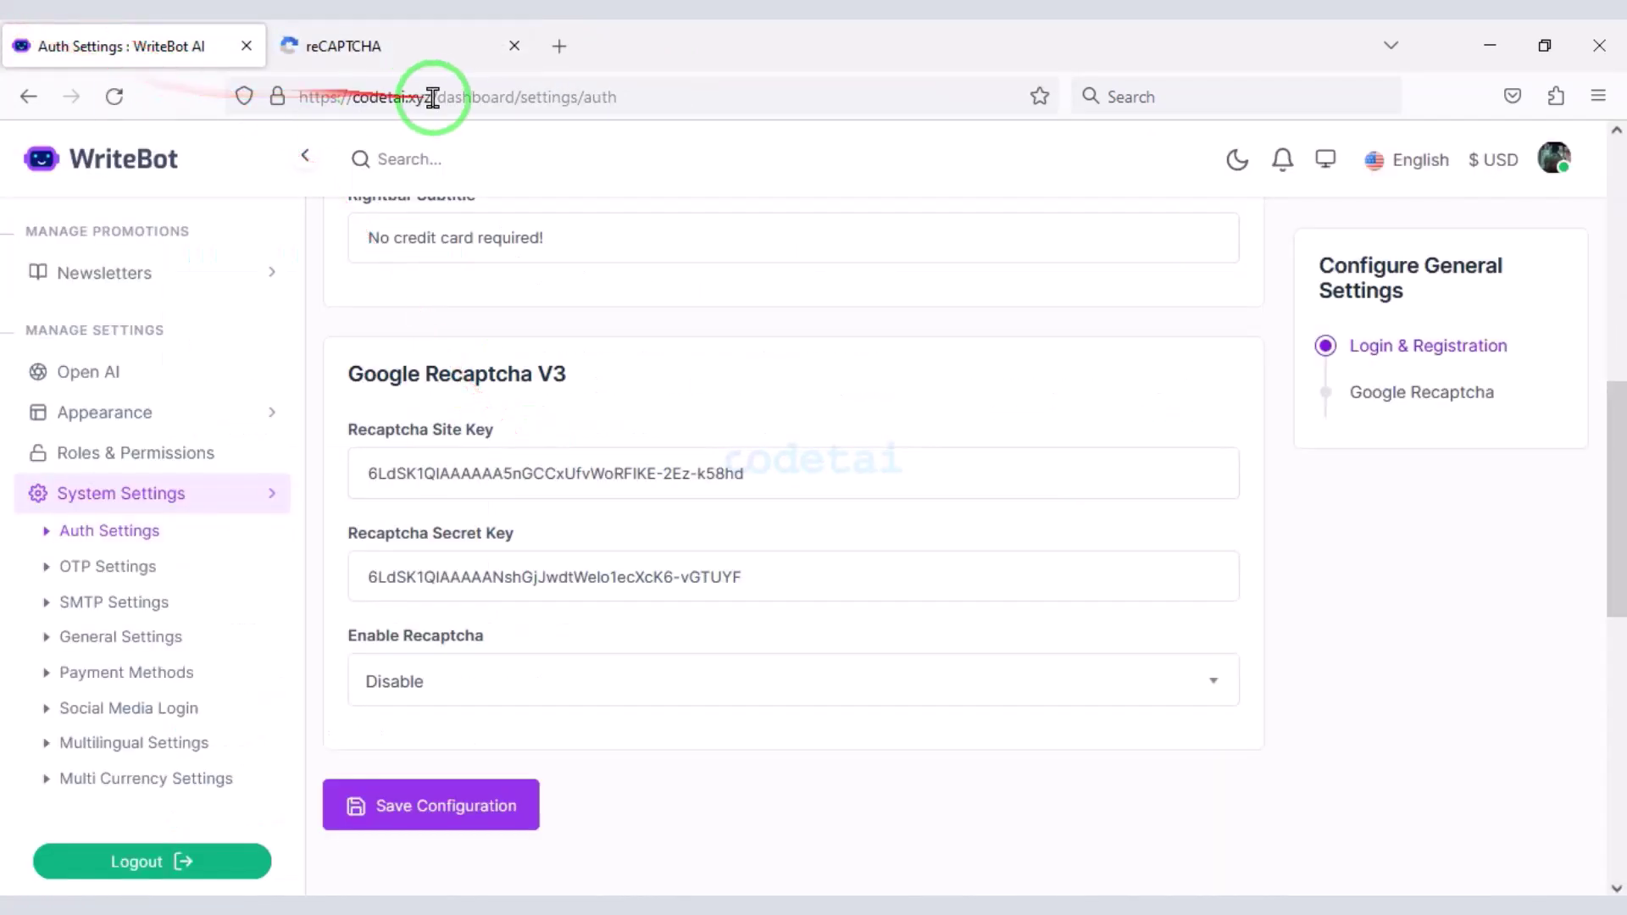
pyautogui.moveTo(432, 97); pyautogui.dragTo(352, 97)
pyautogui.hotkey('ctrl', 'c')
pyautogui.click(407, 44)
pyautogui.rightClick(329, 421)
pyautogui.click(381, 556)
# - Add codetai.xyz as the domain, submit the v3 site, and copy its site key
pyautogui.scroll(-2, 291, 569)
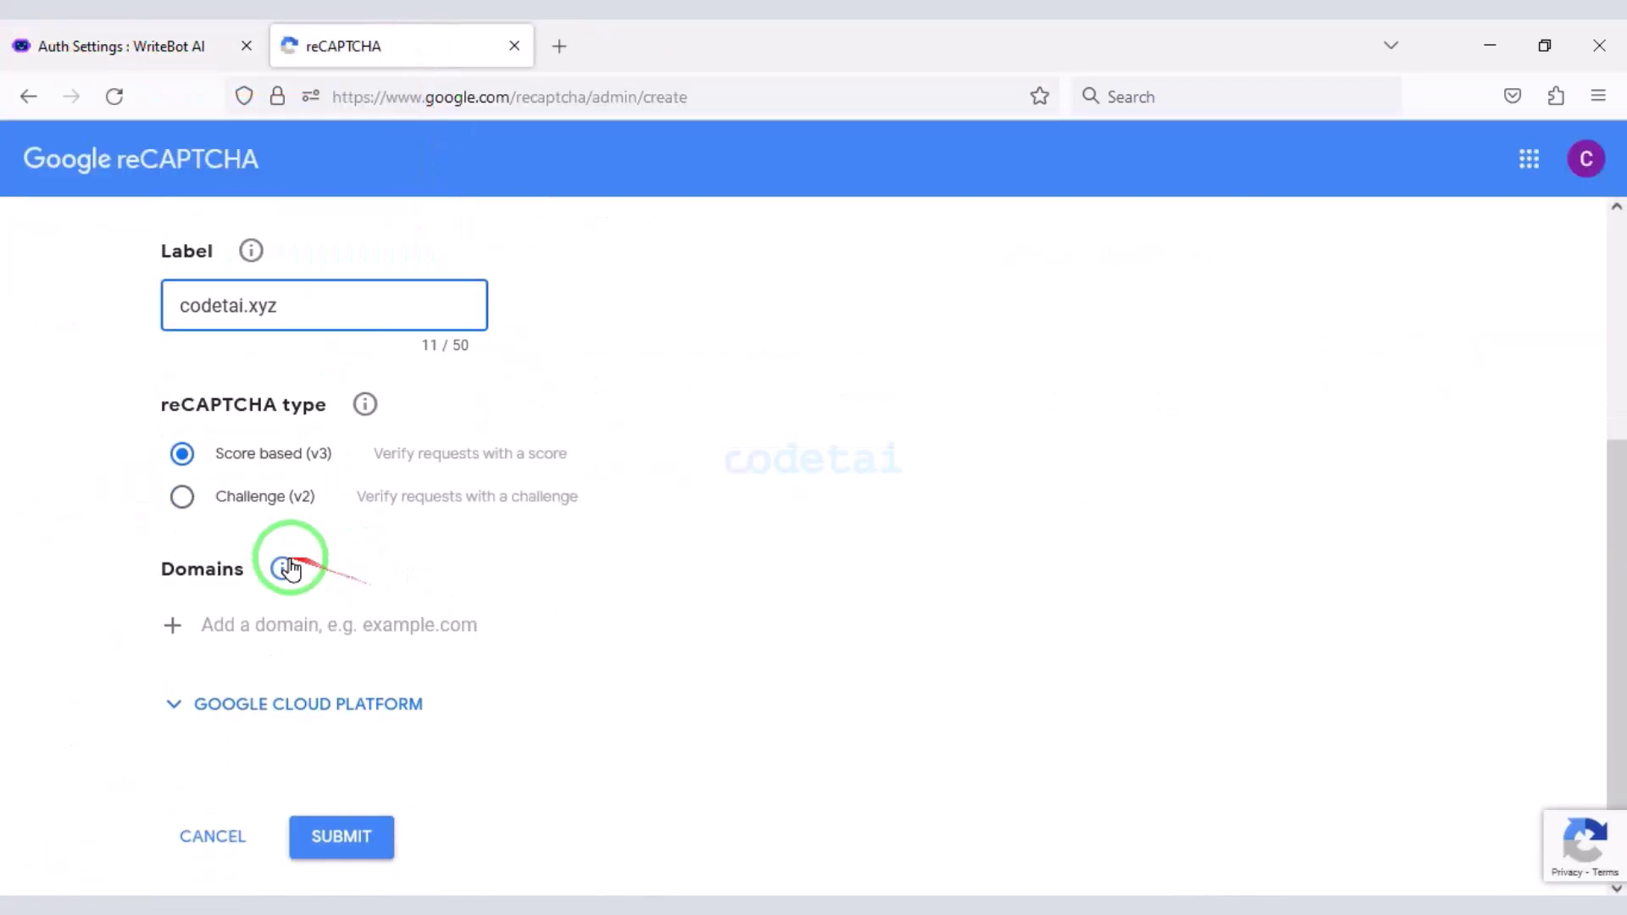
pyautogui.rightClick(309, 549)
pyautogui.click(337, 342)
pyautogui.press('Return')
pyautogui.click(347, 766)
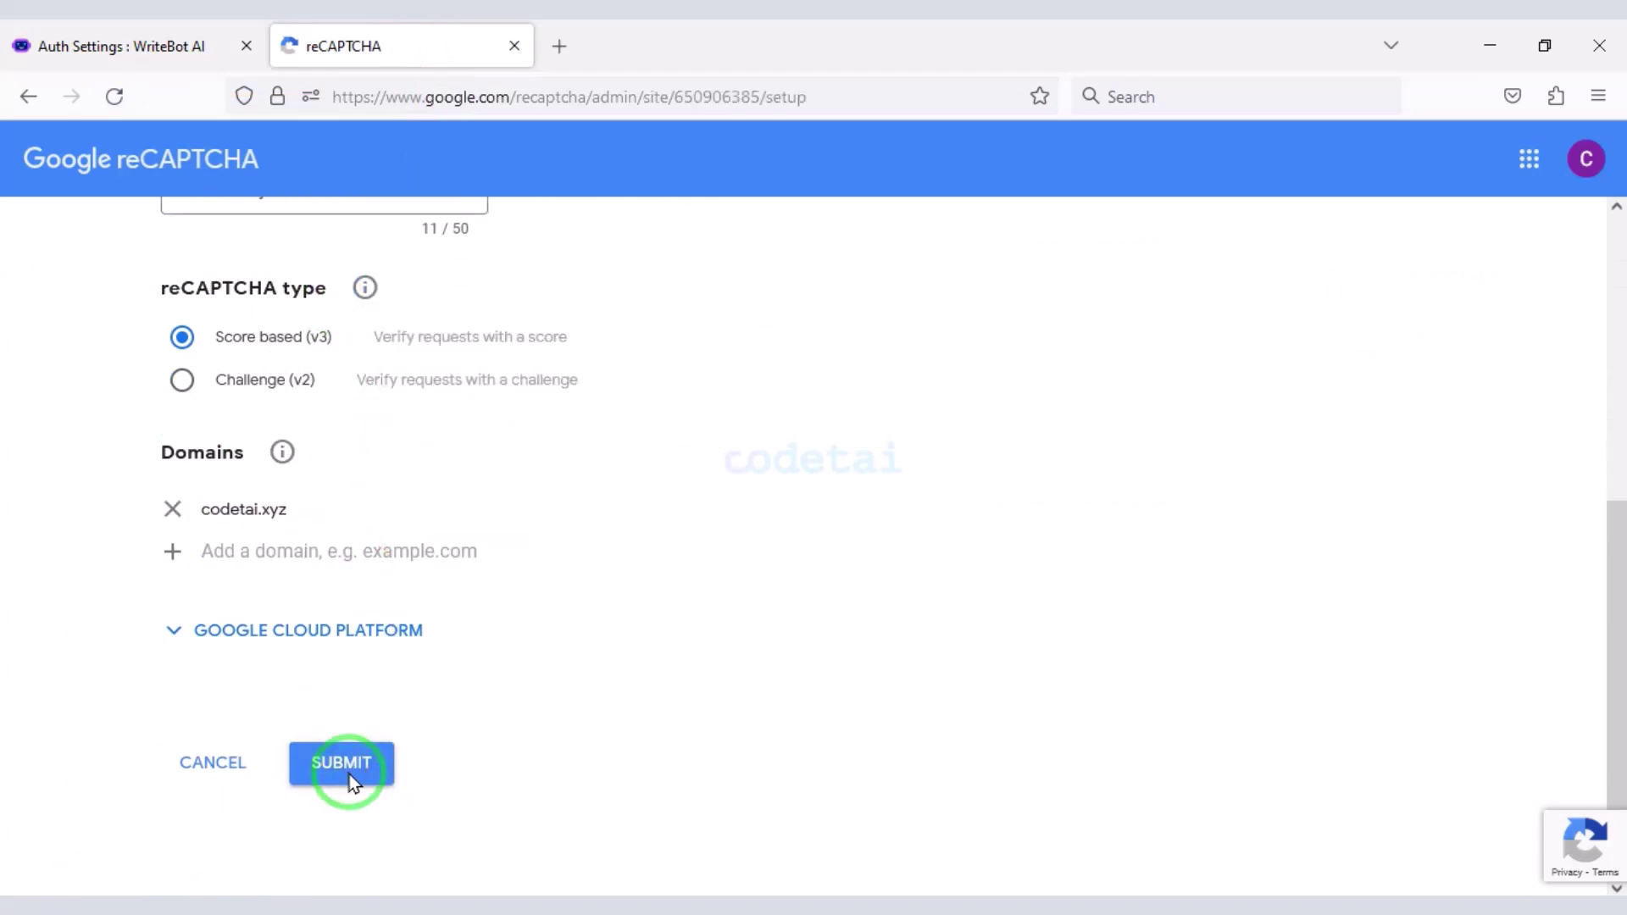
pyautogui.click(262, 581)
pyautogui.click(127, 46)
pyautogui.click(597, 472)
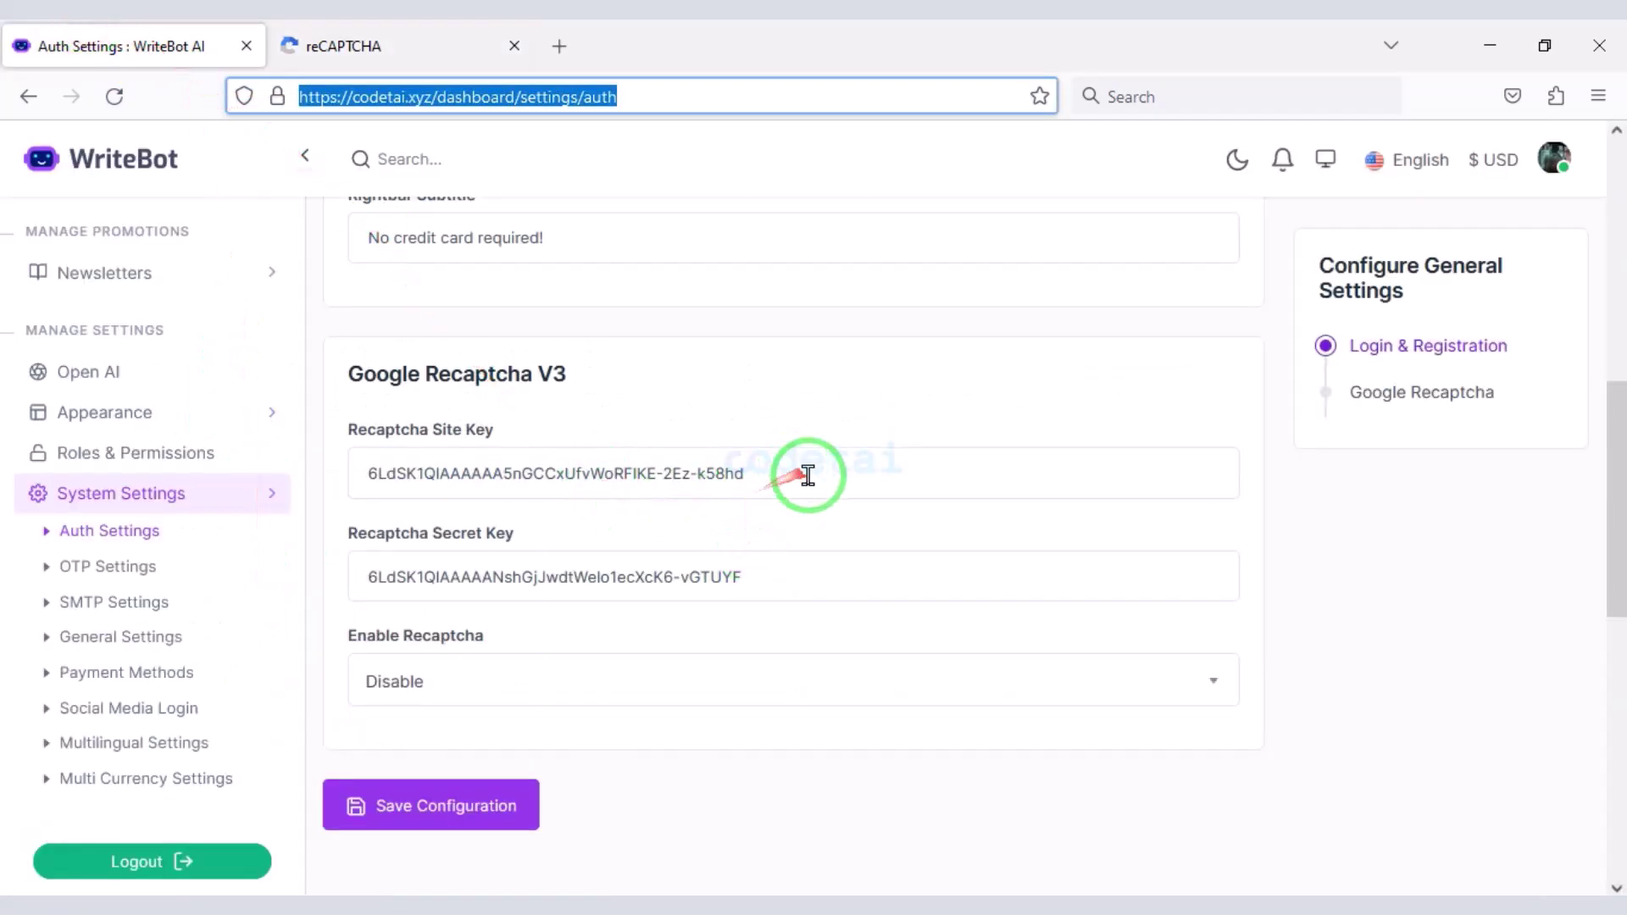
# - Clear the old Recaptcha site and secret keys in WriteBot's Auth Settings
pyautogui.scroll(-5, 610, 646)
pyautogui.scroll(3, 621, 559)
pyautogui.hotkey('ctrl', 'a')
pyautogui.press('BackSpace')
pyautogui.hotkey('ctrl', 'b')
pyautogui.hotkey('ctrl', 'b')
pyautogui.press('Tab')
pyautogui.press('BackSpace')
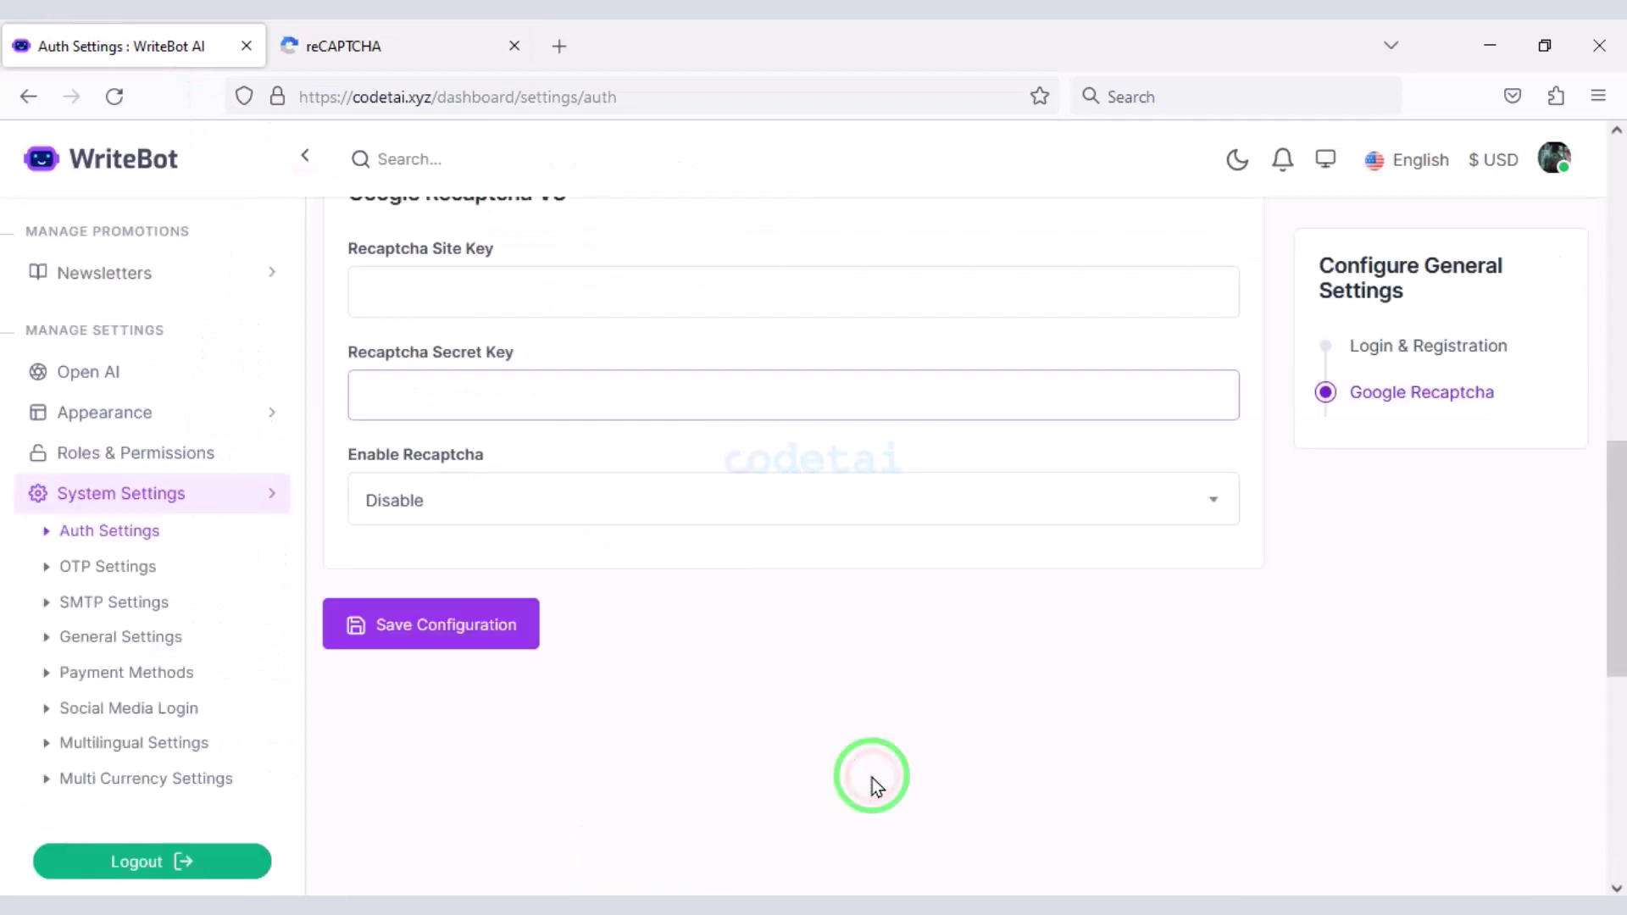
pyautogui.hotkey('ctrl', 'v')
# - Paste the new reCAPTCHA secret key into the Recaptcha Secret Key field
pyautogui.click(399, 46)
pyautogui.click(364, 668)
pyautogui.click(127, 45)
pyautogui.click(534, 407)
pyautogui.scroll(1, 568, 483)
pyautogui.click(568, 483)
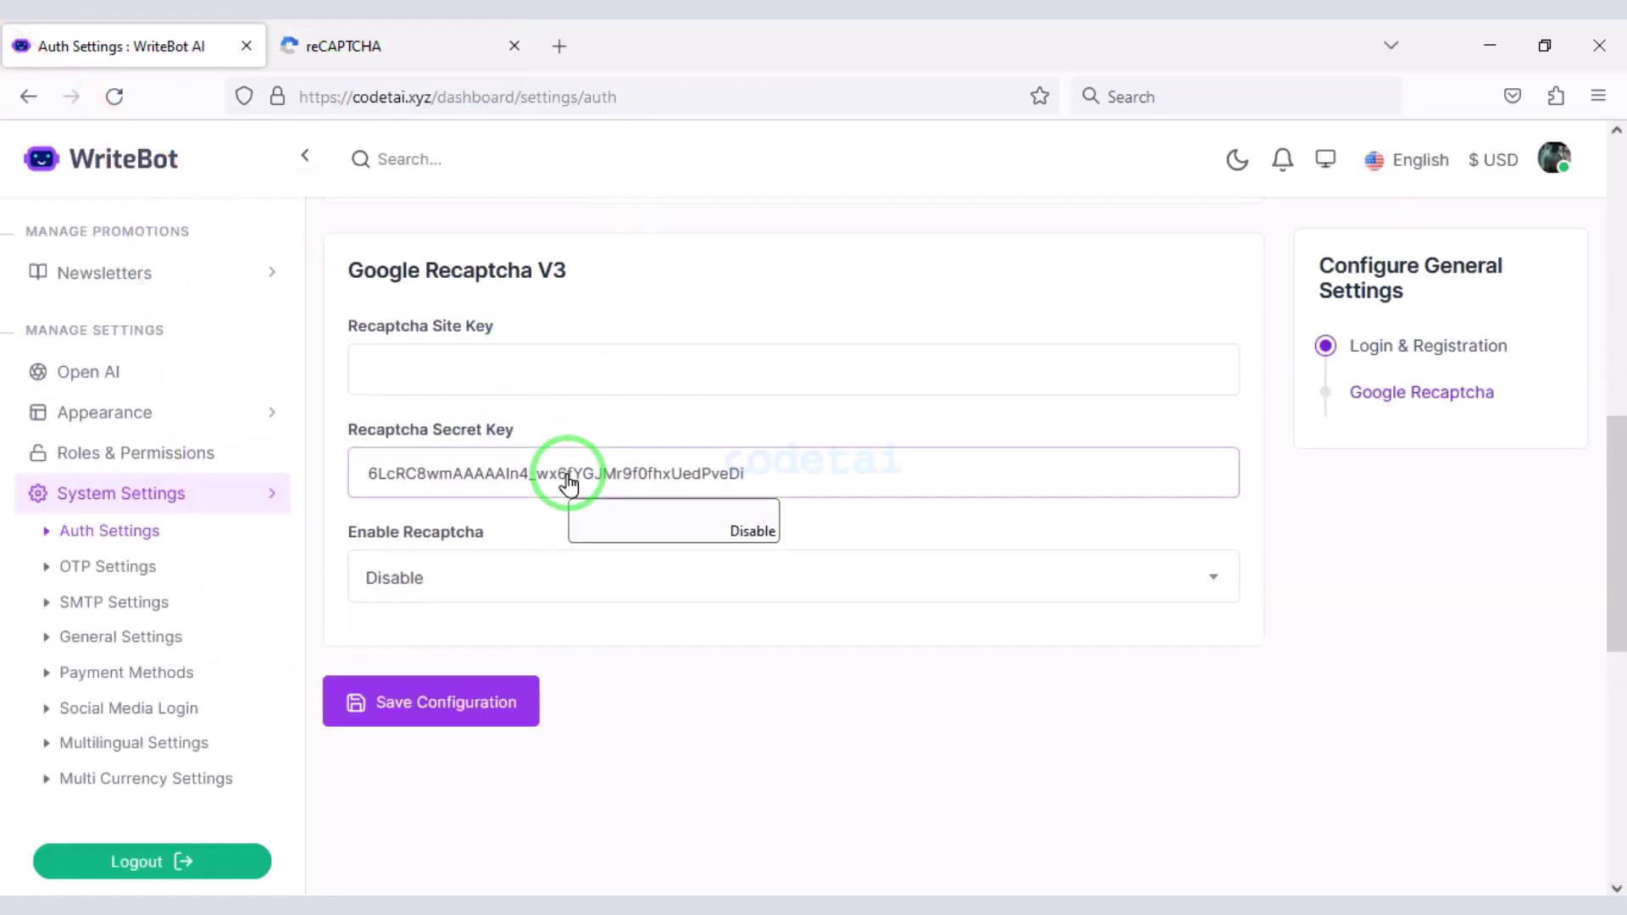
pyautogui.scroll(1, 568, 483)
pyautogui.hotkey('ctrl', 'a')
pyautogui.hotkey('ctrl', 'v')
# - Paste the new codetai.xyz site key into the Recaptcha Site Key field
pyautogui.click(398, 46)
pyautogui.click(262, 534)
pyautogui.click(127, 46)
pyautogui.click(577, 415)
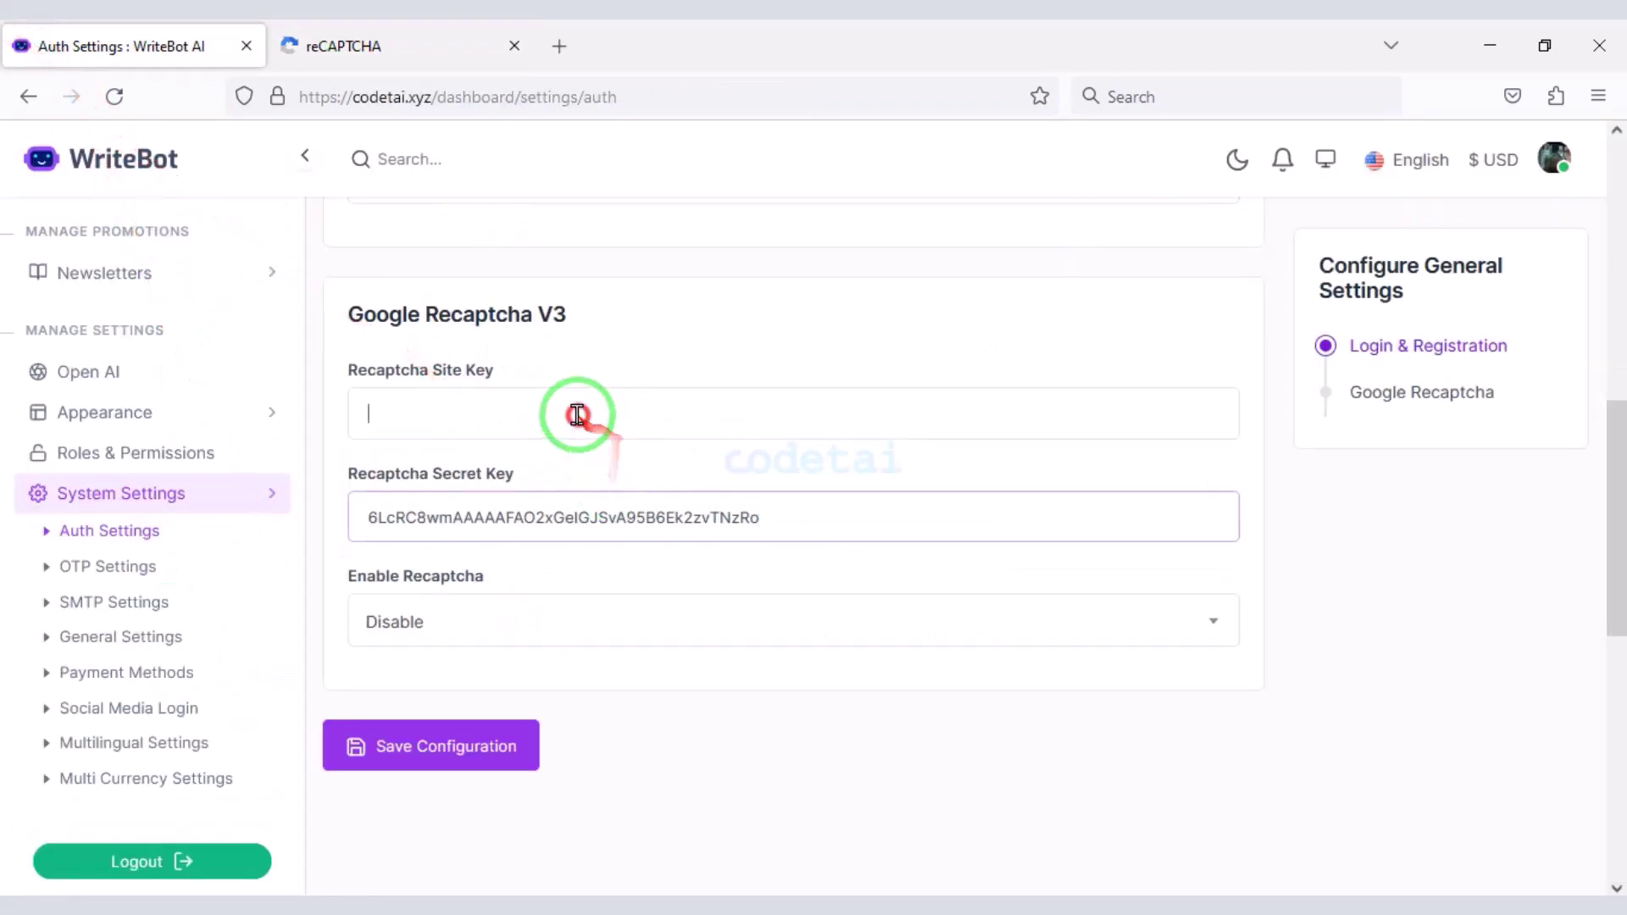
pyautogui.hotkey('ctrl', 'v')
# - Set Enable Recaptcha to Enable and save the configuration
pyautogui.scroll(-1, 545, 538)
pyautogui.click(544, 499)
pyautogui.click(508, 555)
pyautogui.click(458, 643)
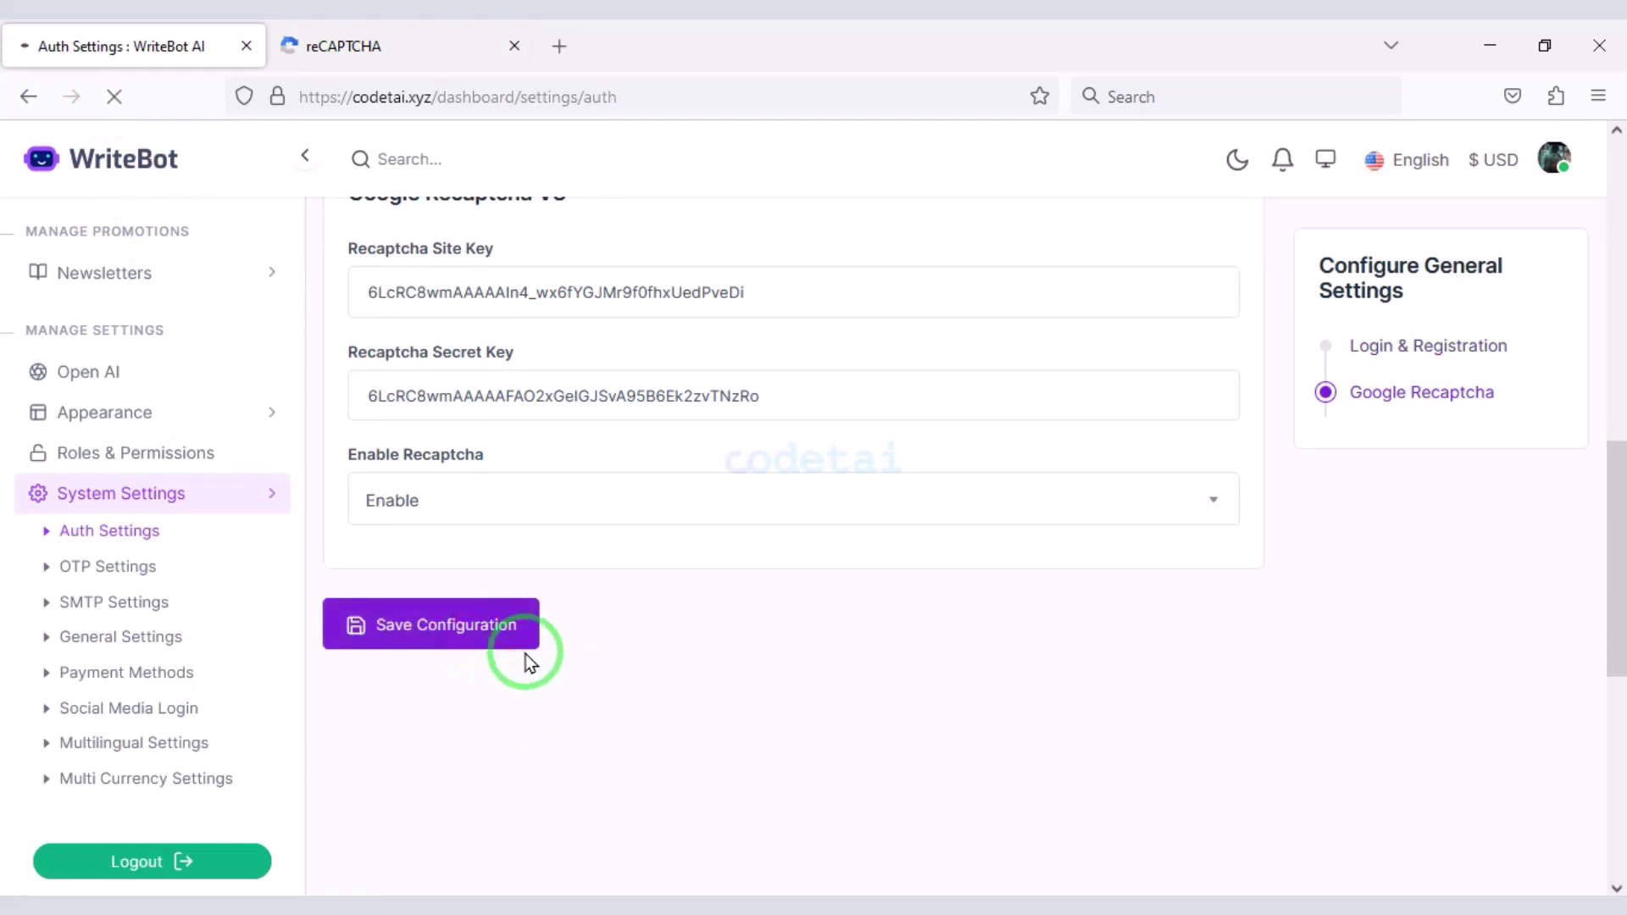
# - Look through OTP Settings, then view SMTP Settings with host smtp.mailtrap.io on port 2525
pyautogui.click(150, 570)
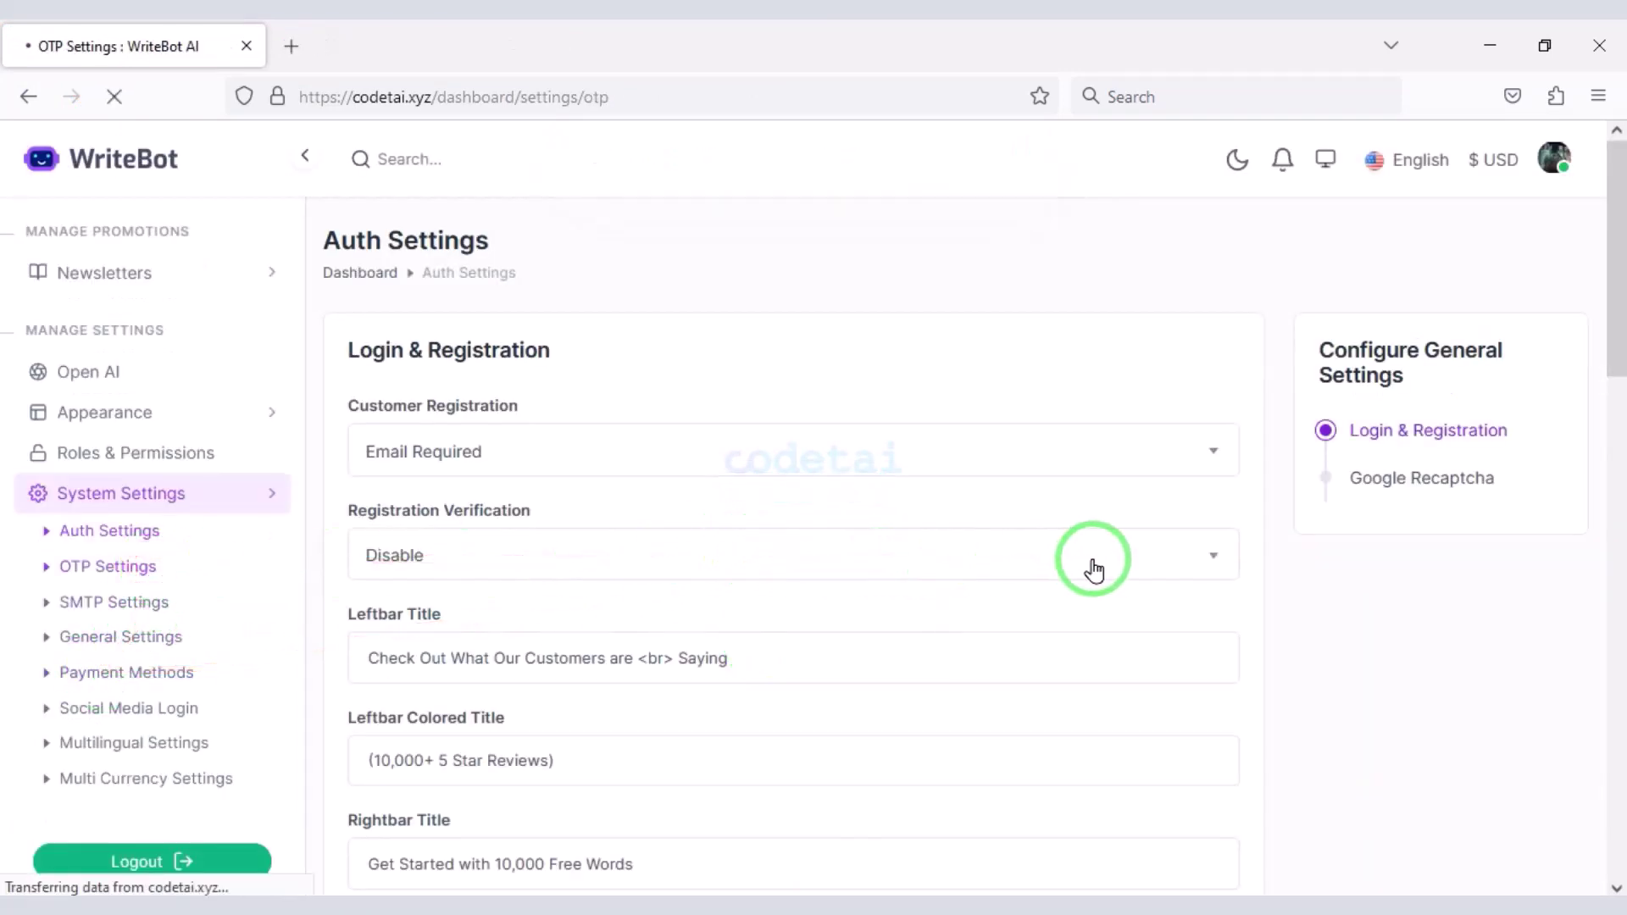
pyautogui.scroll(-2, 922, 591)
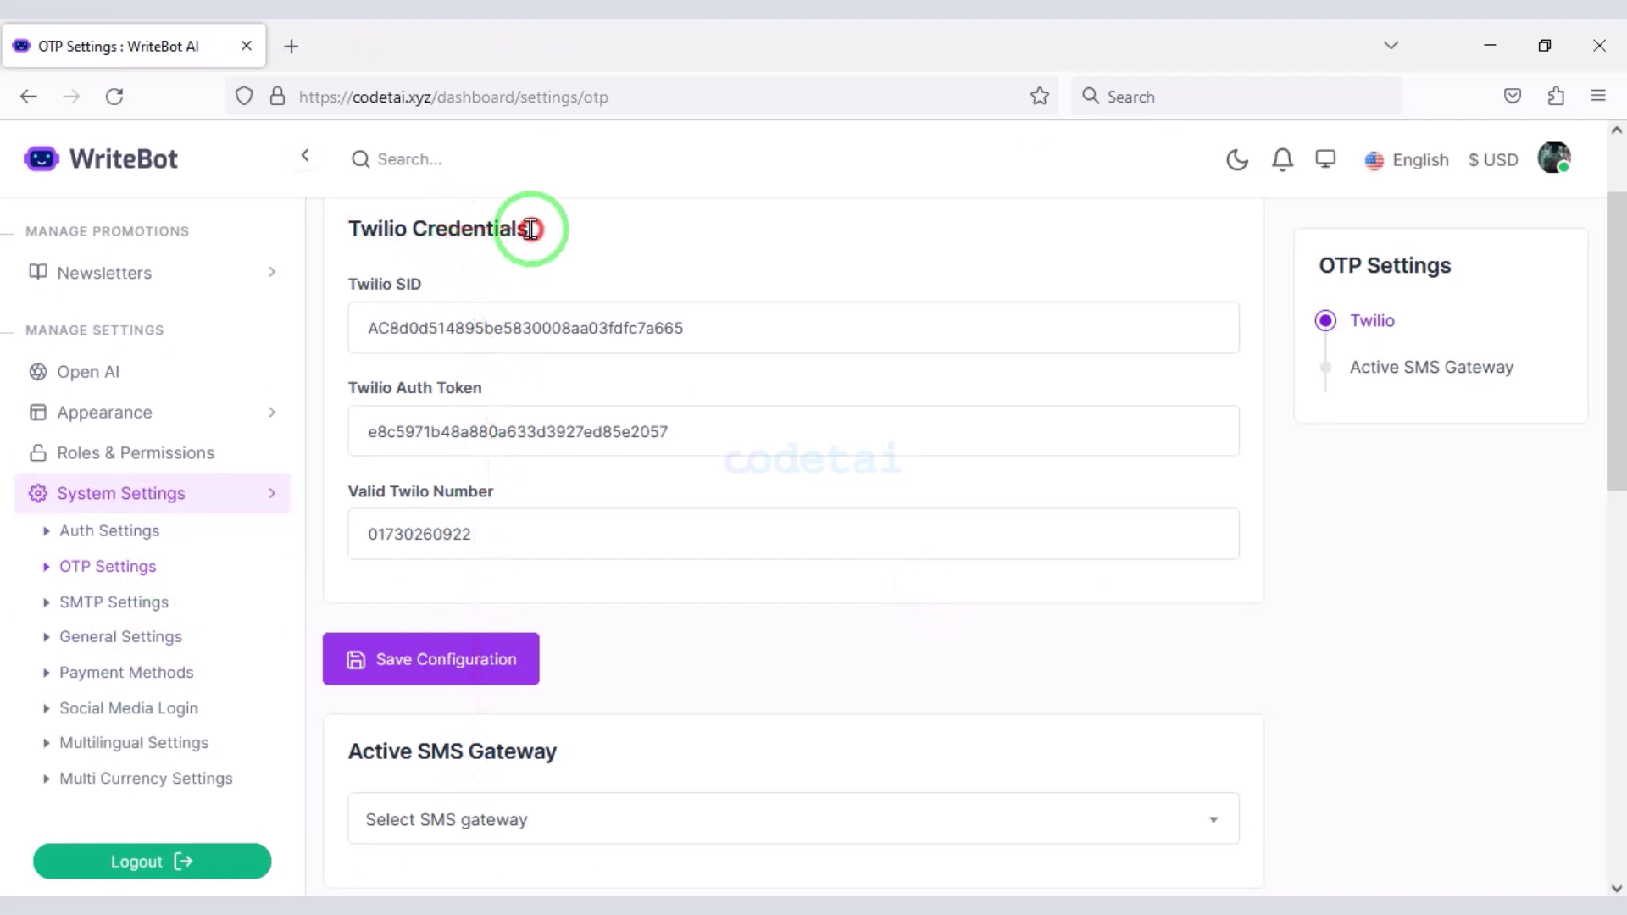
pyautogui.scroll(-2, 644, 704)
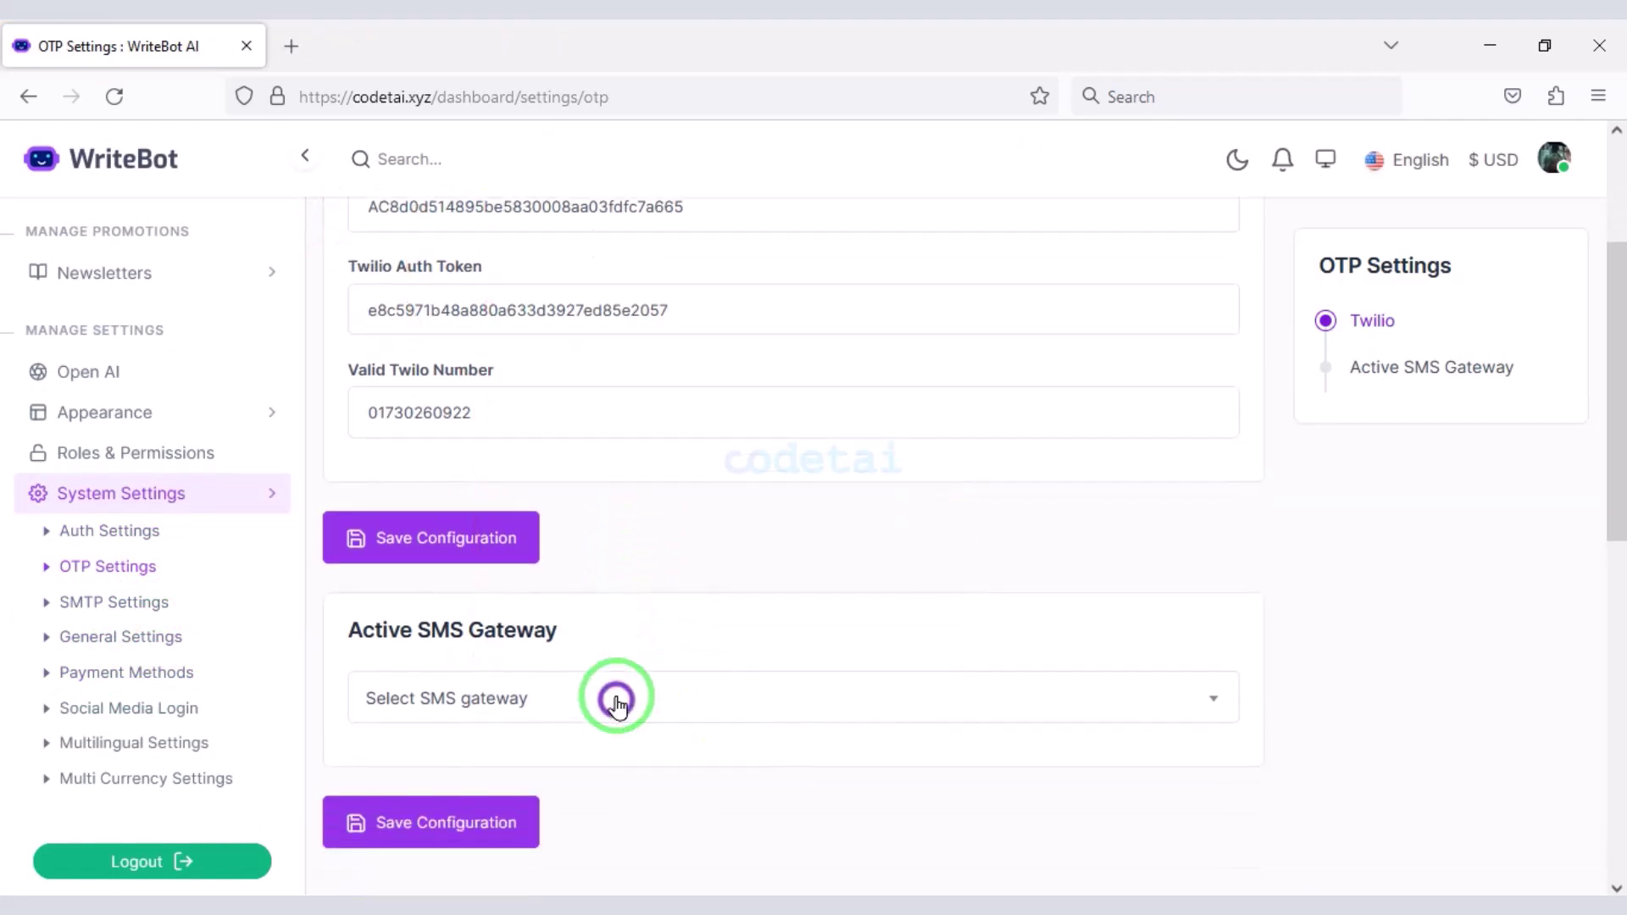
pyautogui.click(131, 604)
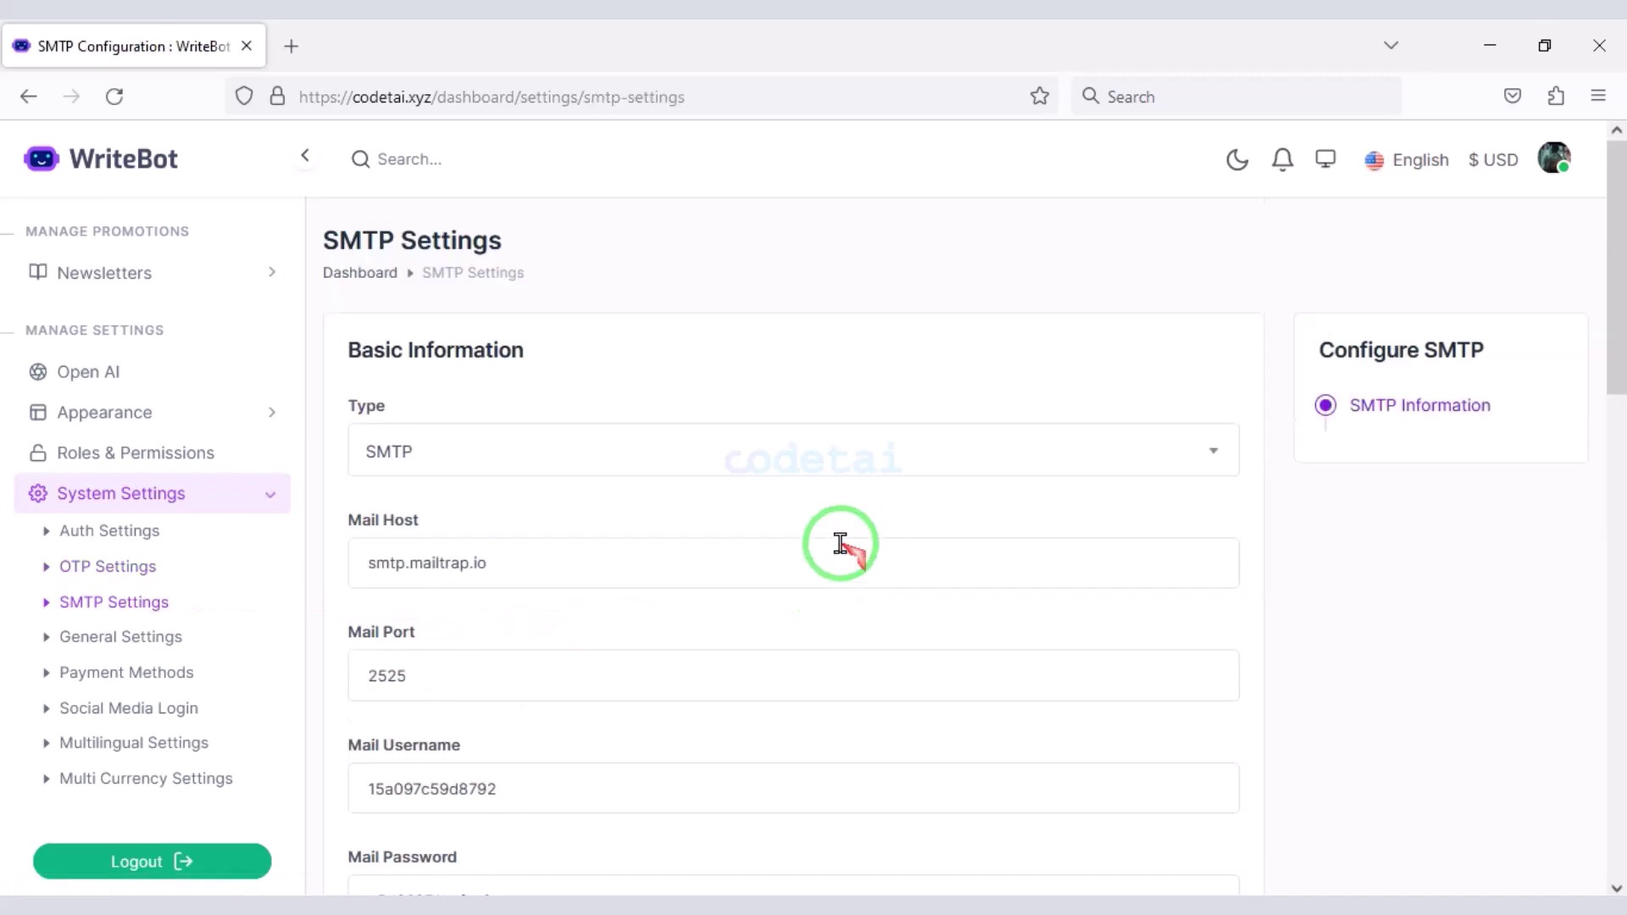
pyautogui.scroll(-3, 796, 548)
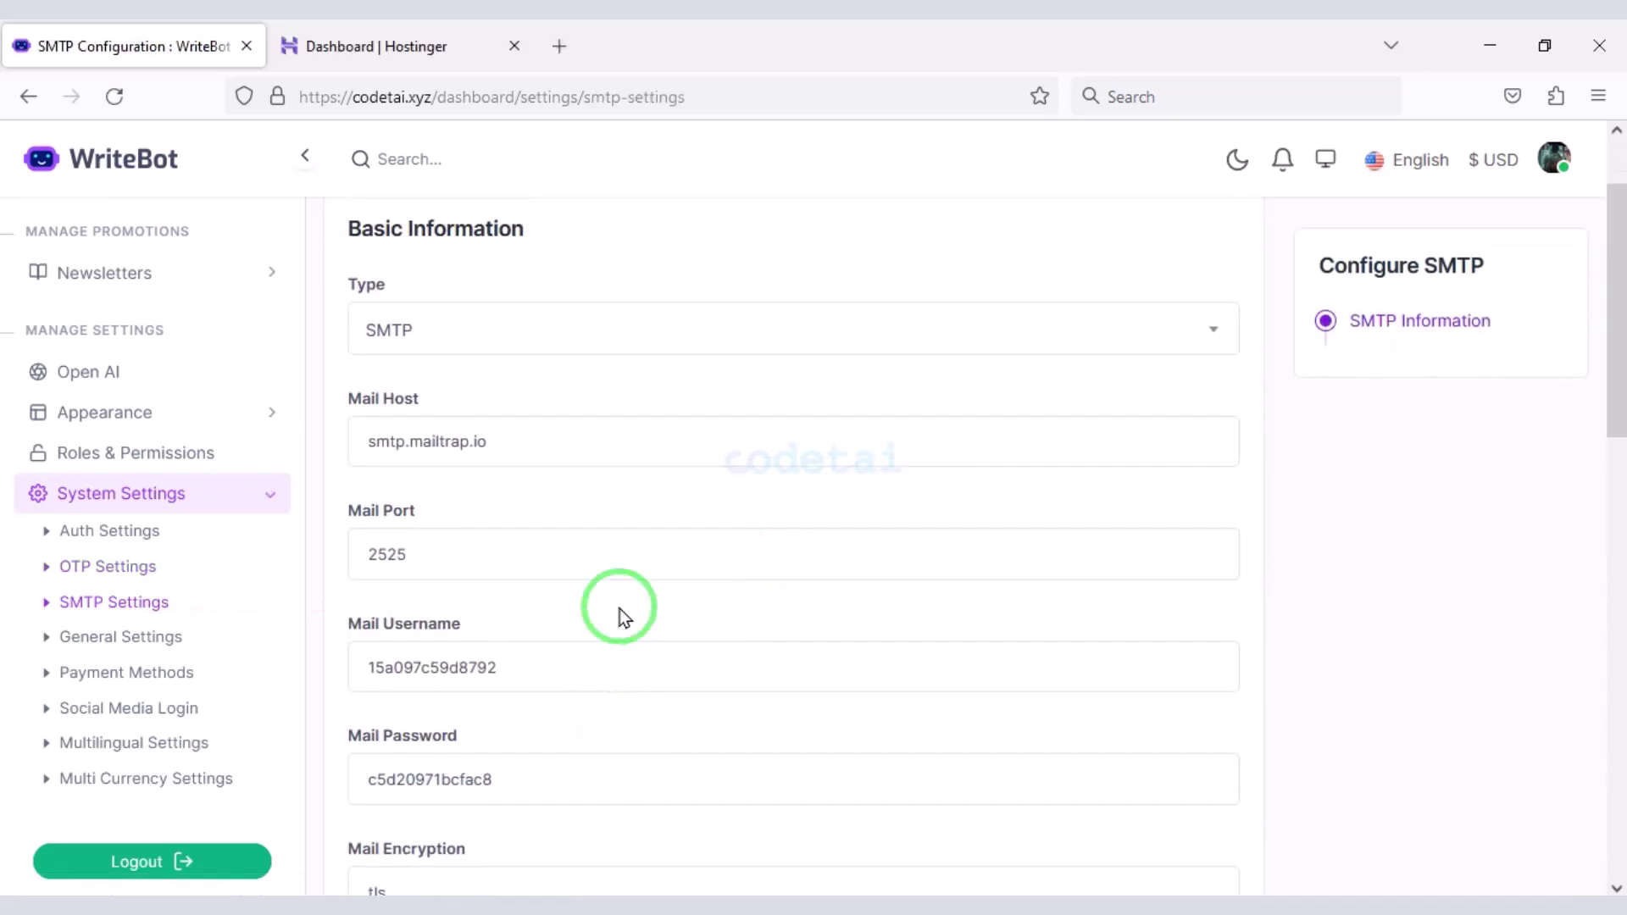
# - Create a new admin mailbox on codetai.xyz in hPanel with an auto-generated password
pyautogui.click(432, 35)
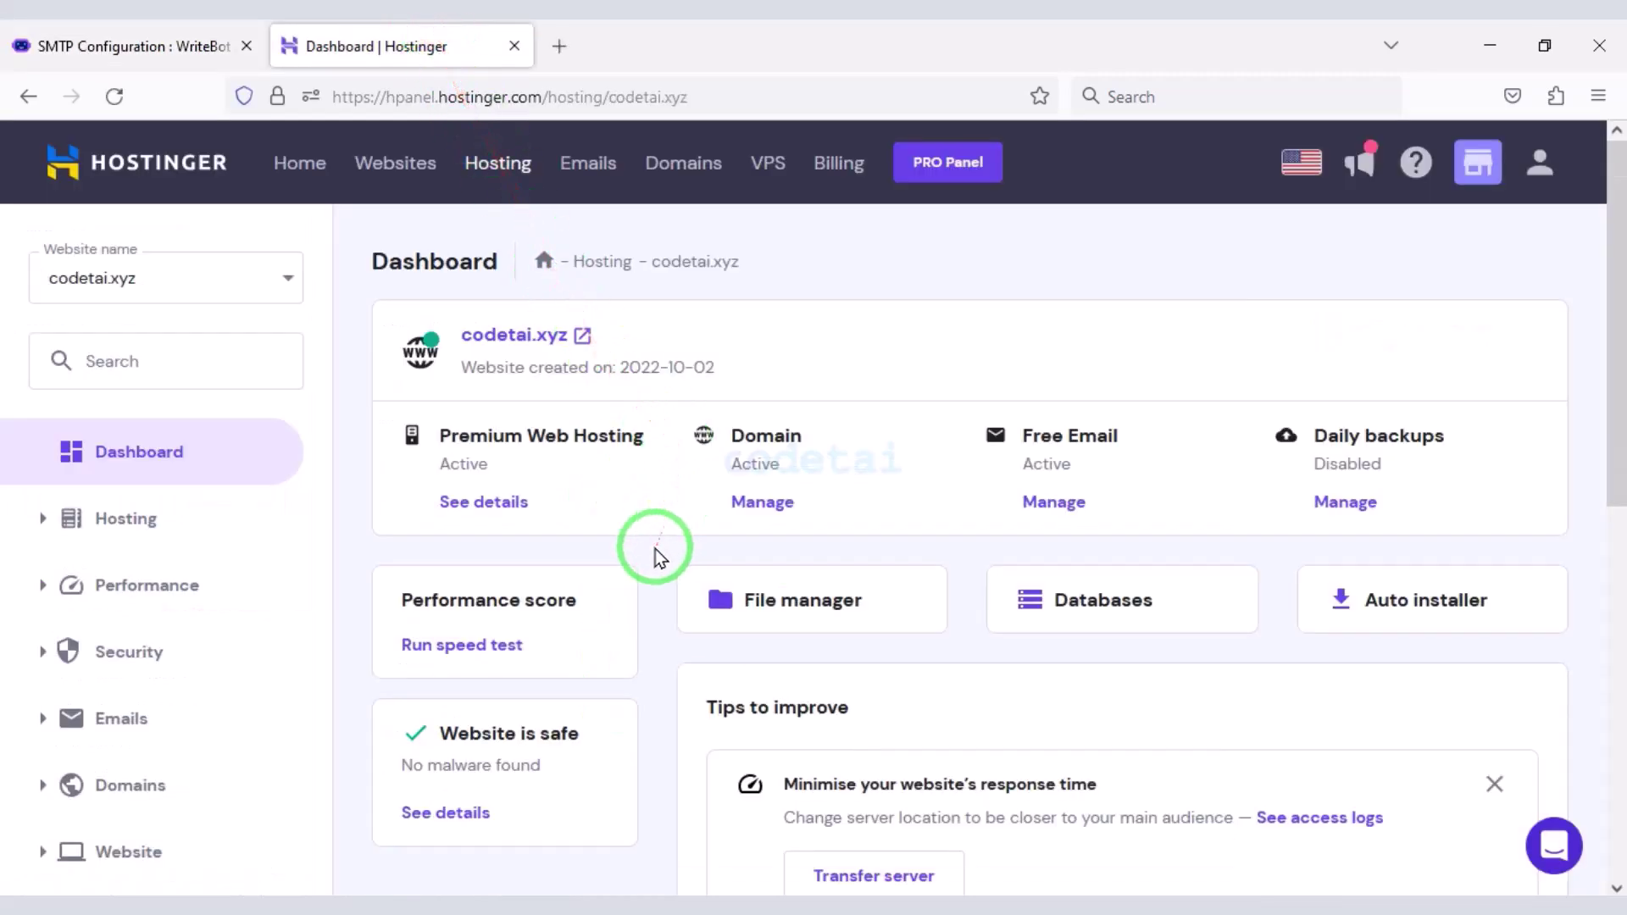
pyautogui.scroll(-2, 174, 628)
pyautogui.click(127, 598)
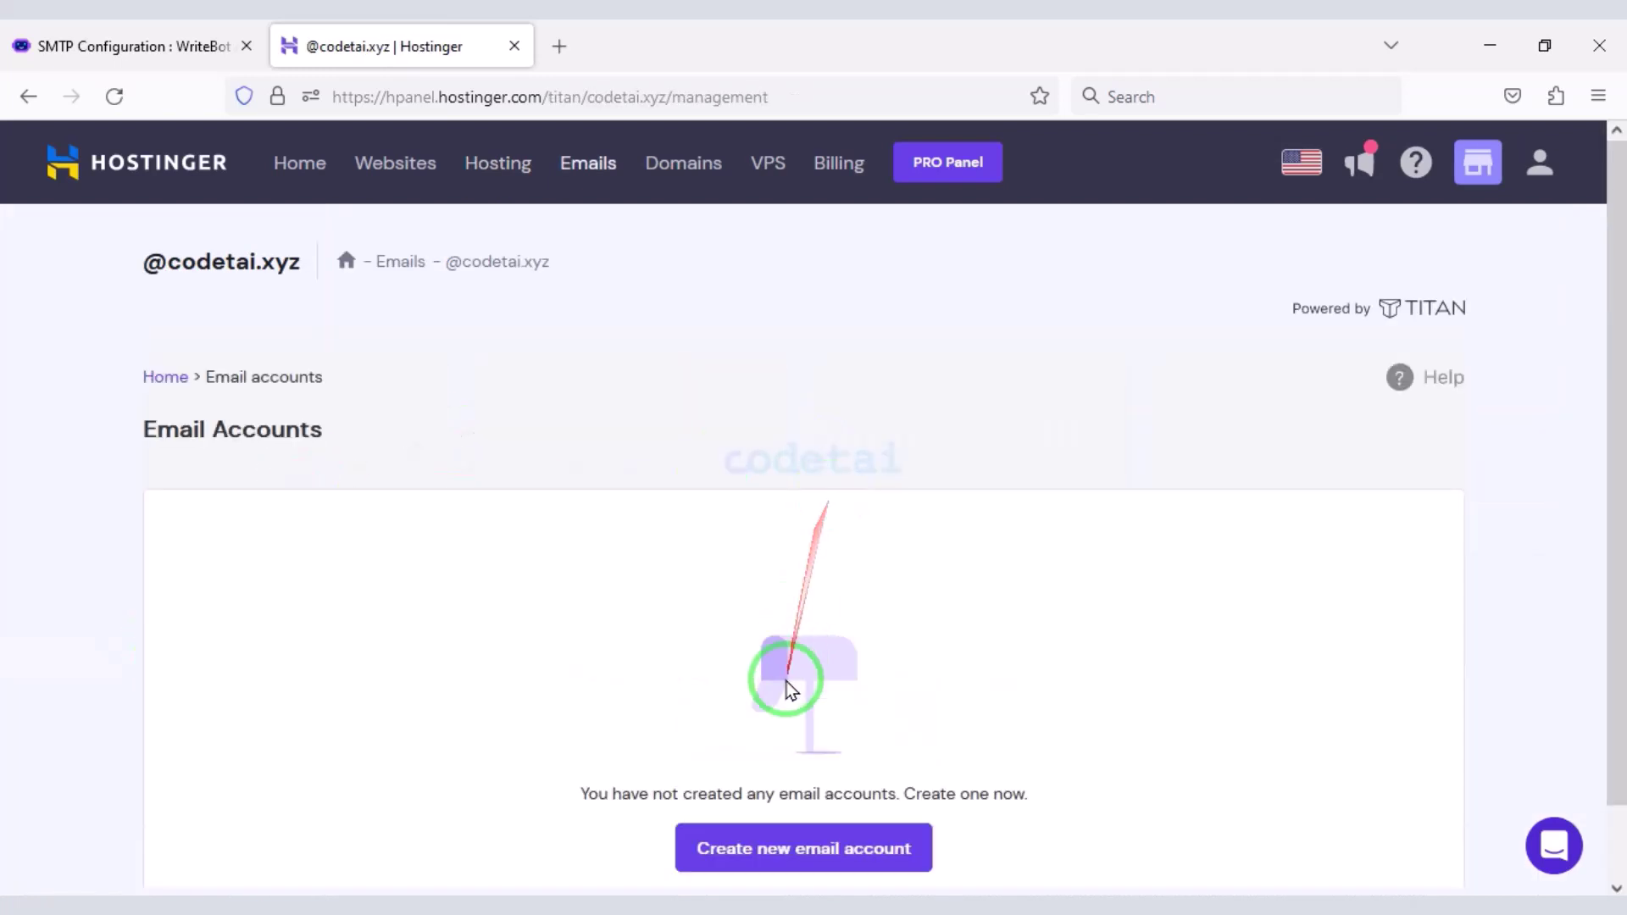
pyautogui.click(803, 847)
pyautogui.click(284, 415)
pyautogui.write('mail')
pyautogui.scroll(-2, 284, 414)
pyautogui.click(188, 508)
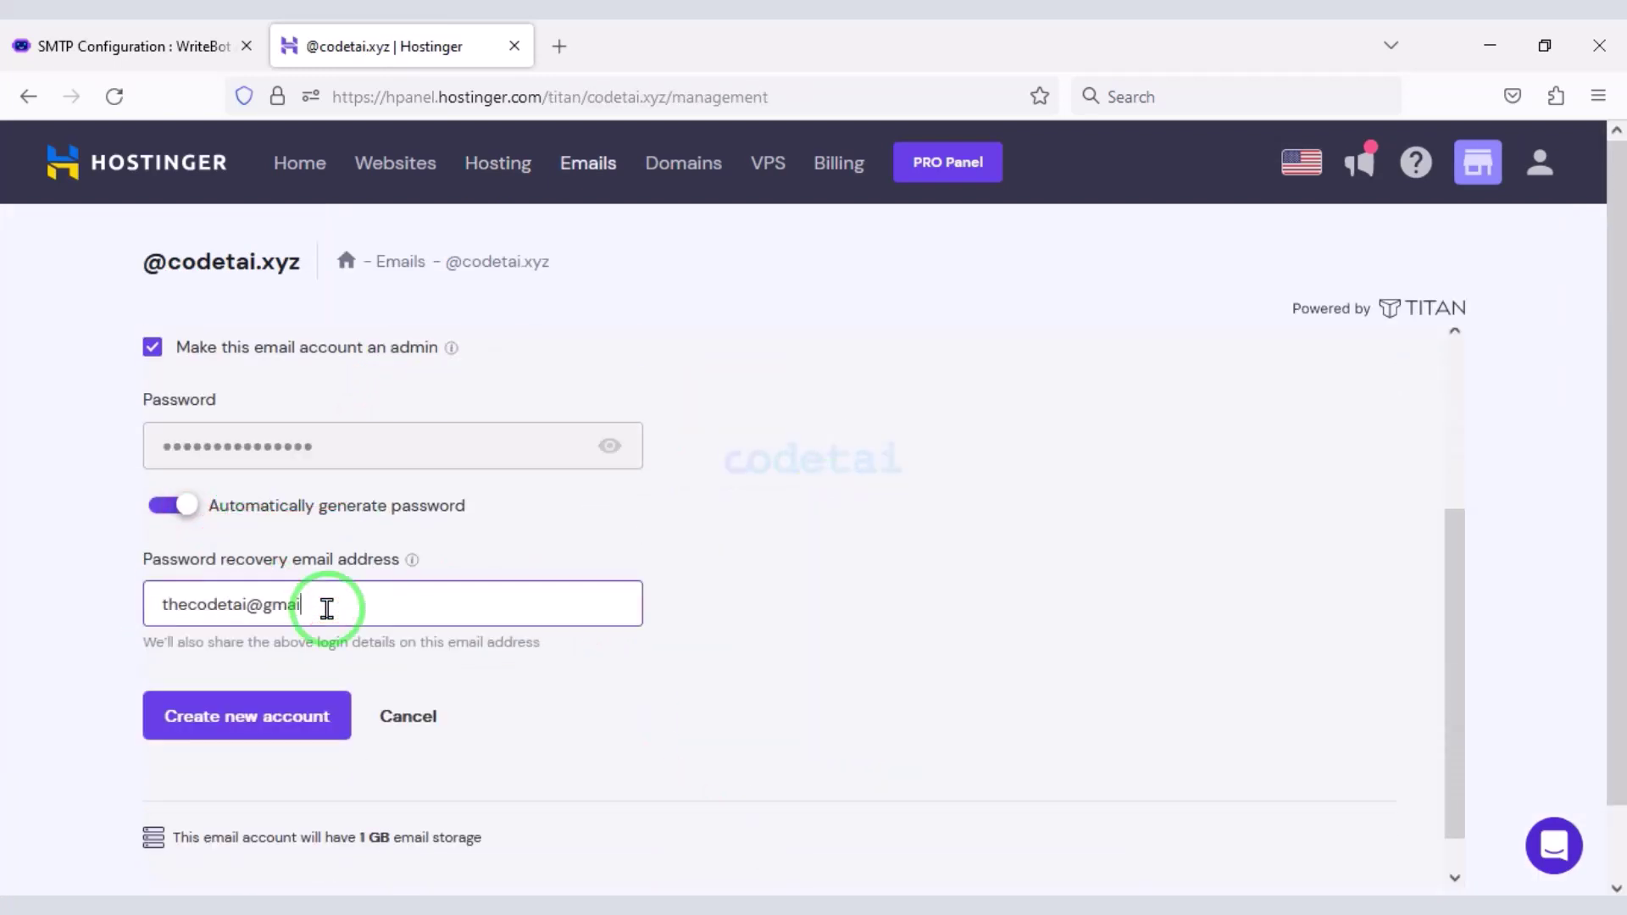
pyautogui.click(298, 744)
# - Put the new mailbox's generated password and address into WriteBot's Mail Password and Mail Username
pyautogui.click(400, 552)
pyautogui.click(127, 46)
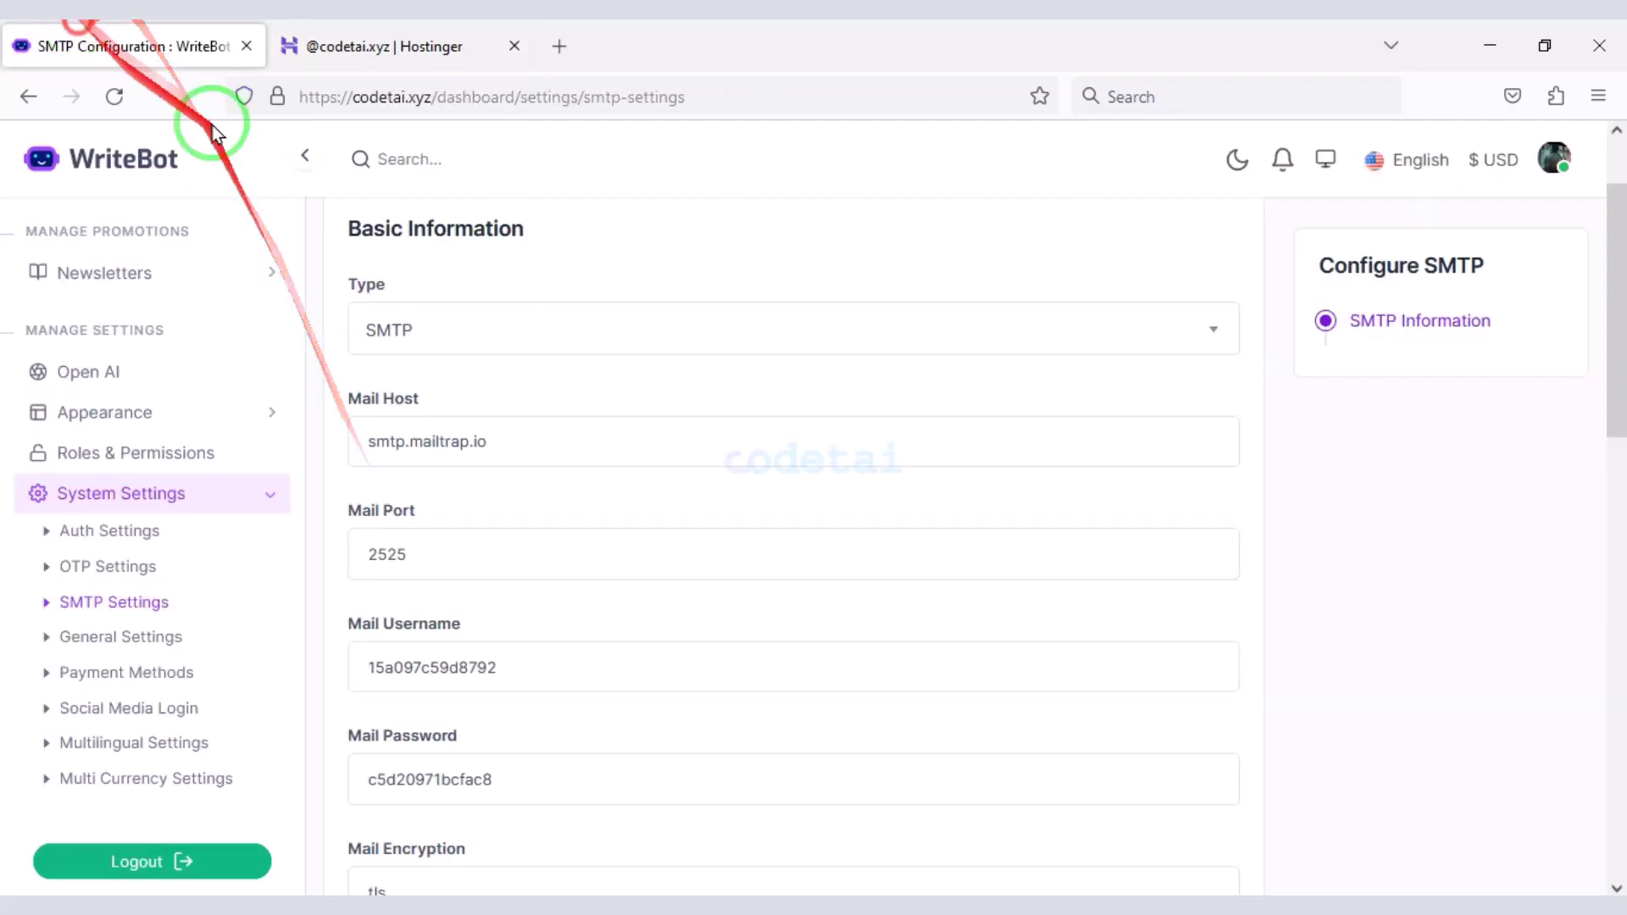
pyautogui.scroll(-5, 498, 650)
pyautogui.doubleClick(400, 408)
pyautogui.hotkey('ctrl', 'v')
pyautogui.hotkey('ctrl', 'Tab')
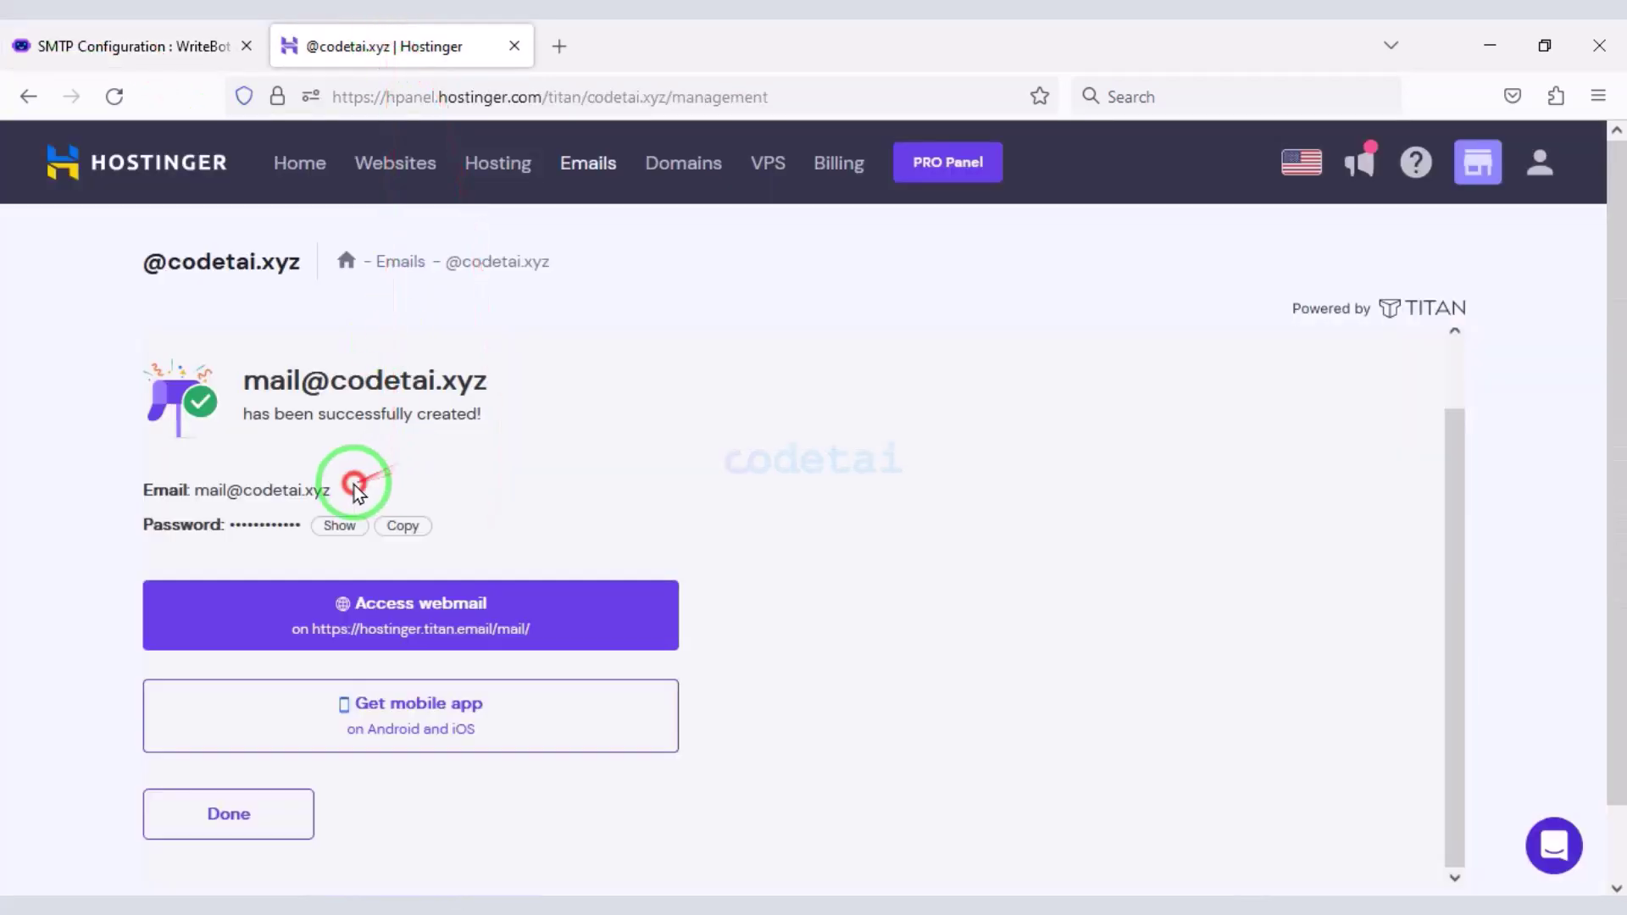
pyautogui.click(53, 28)
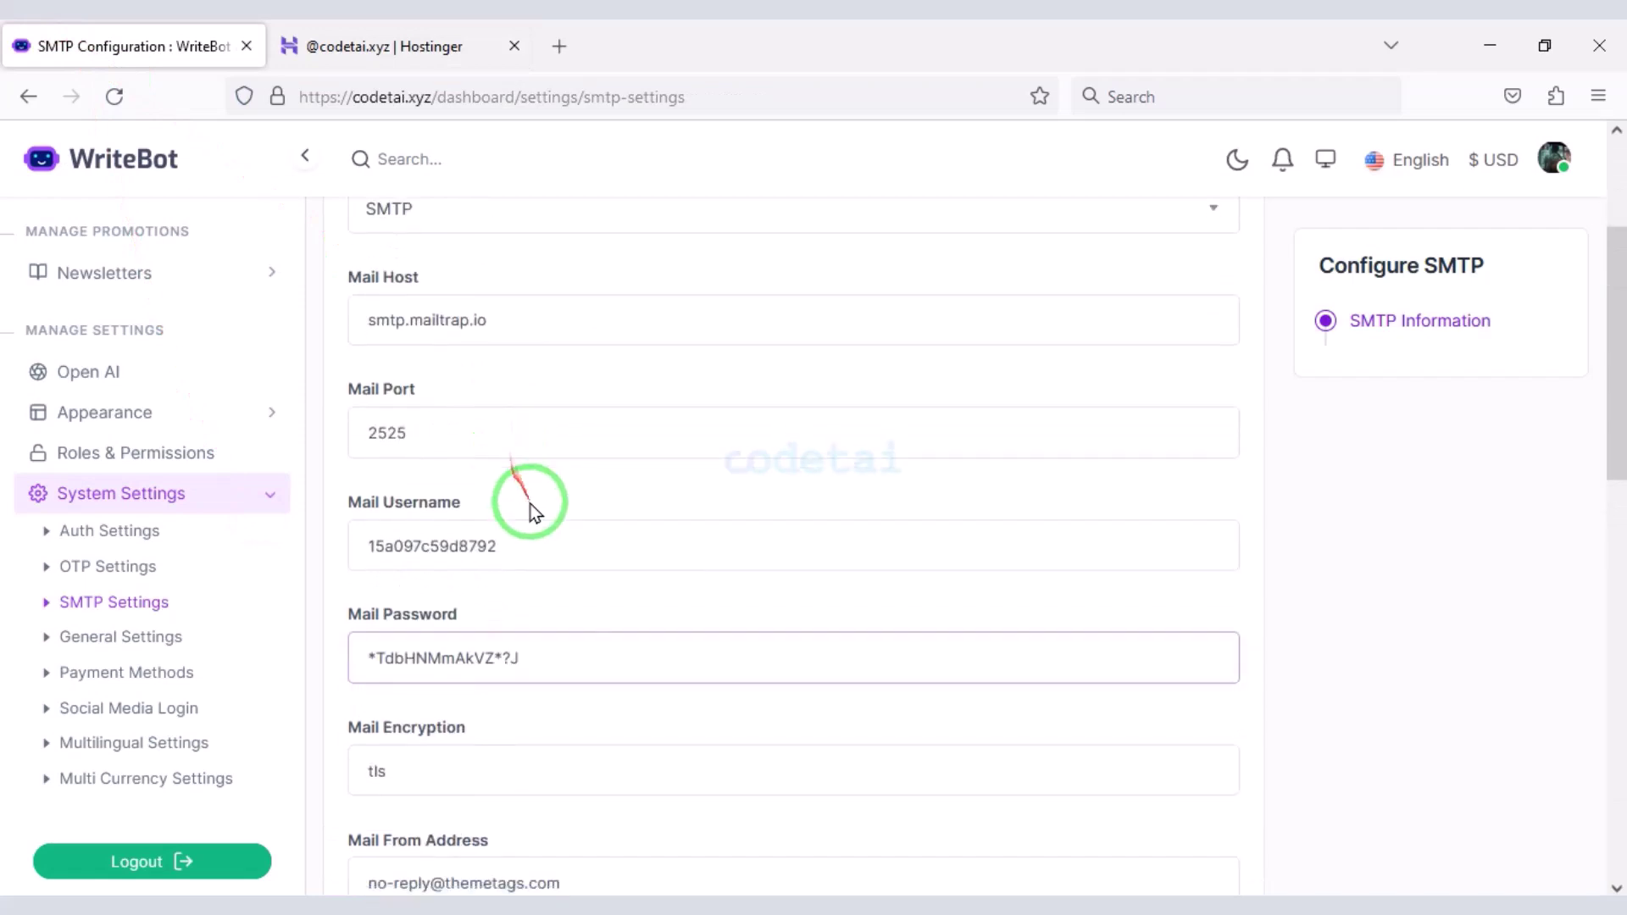
pyautogui.click(523, 292)
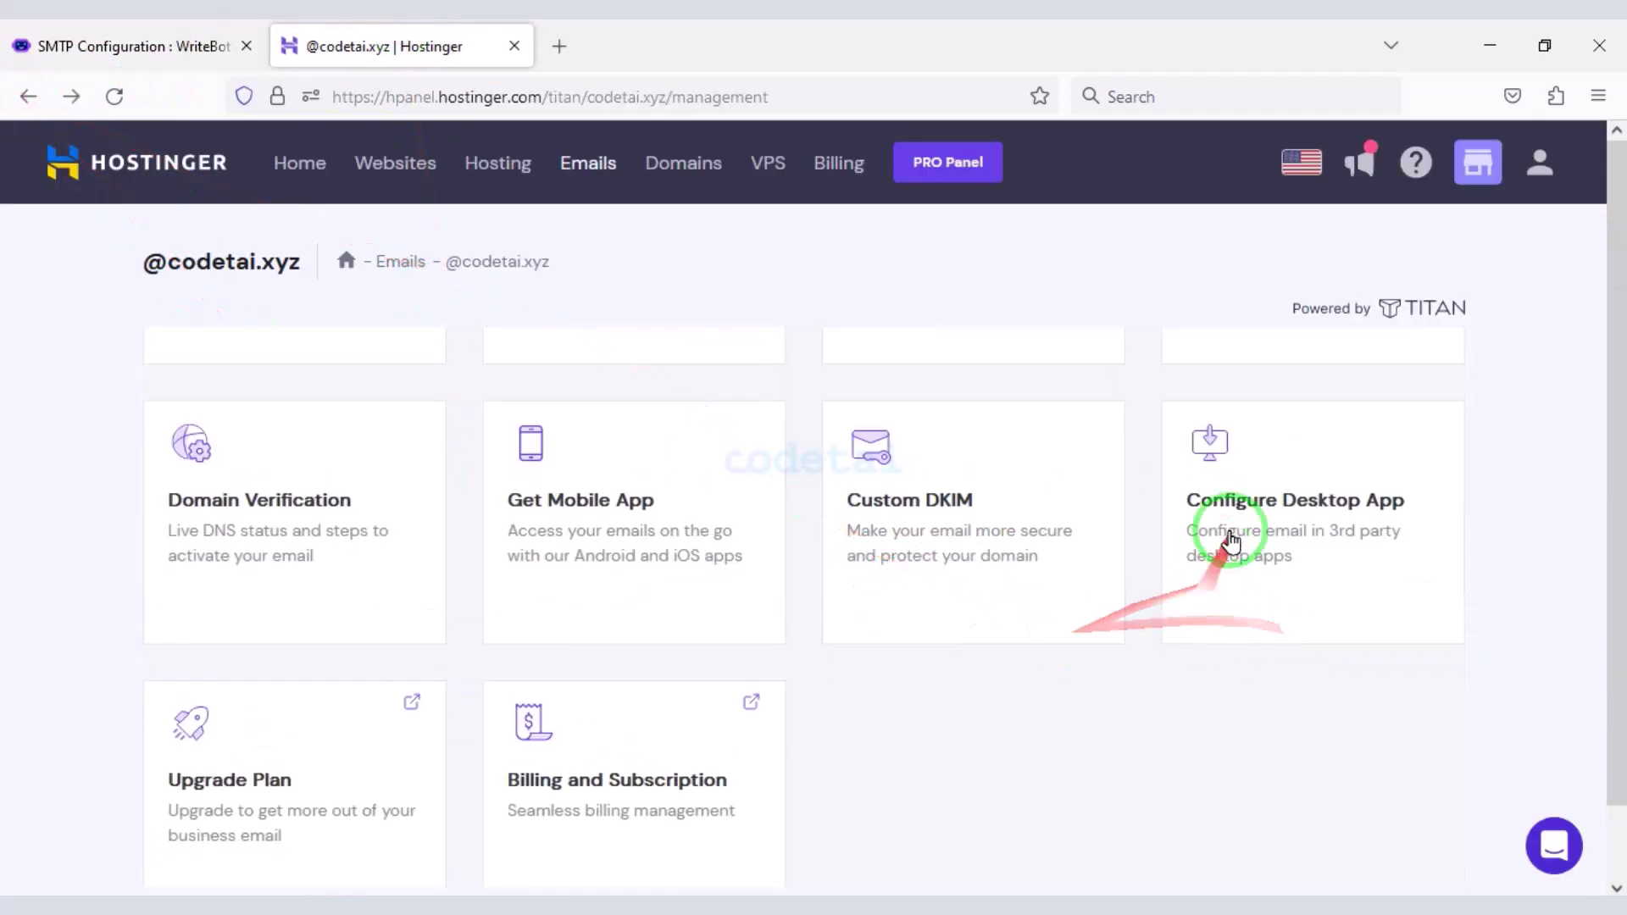
# - Copy smtp.titan.email and port 465 from Hostinger's setup details into Mail Host and Mail Port
pyautogui.click(1231, 543)
pyautogui.scroll(-3, 703, 623)
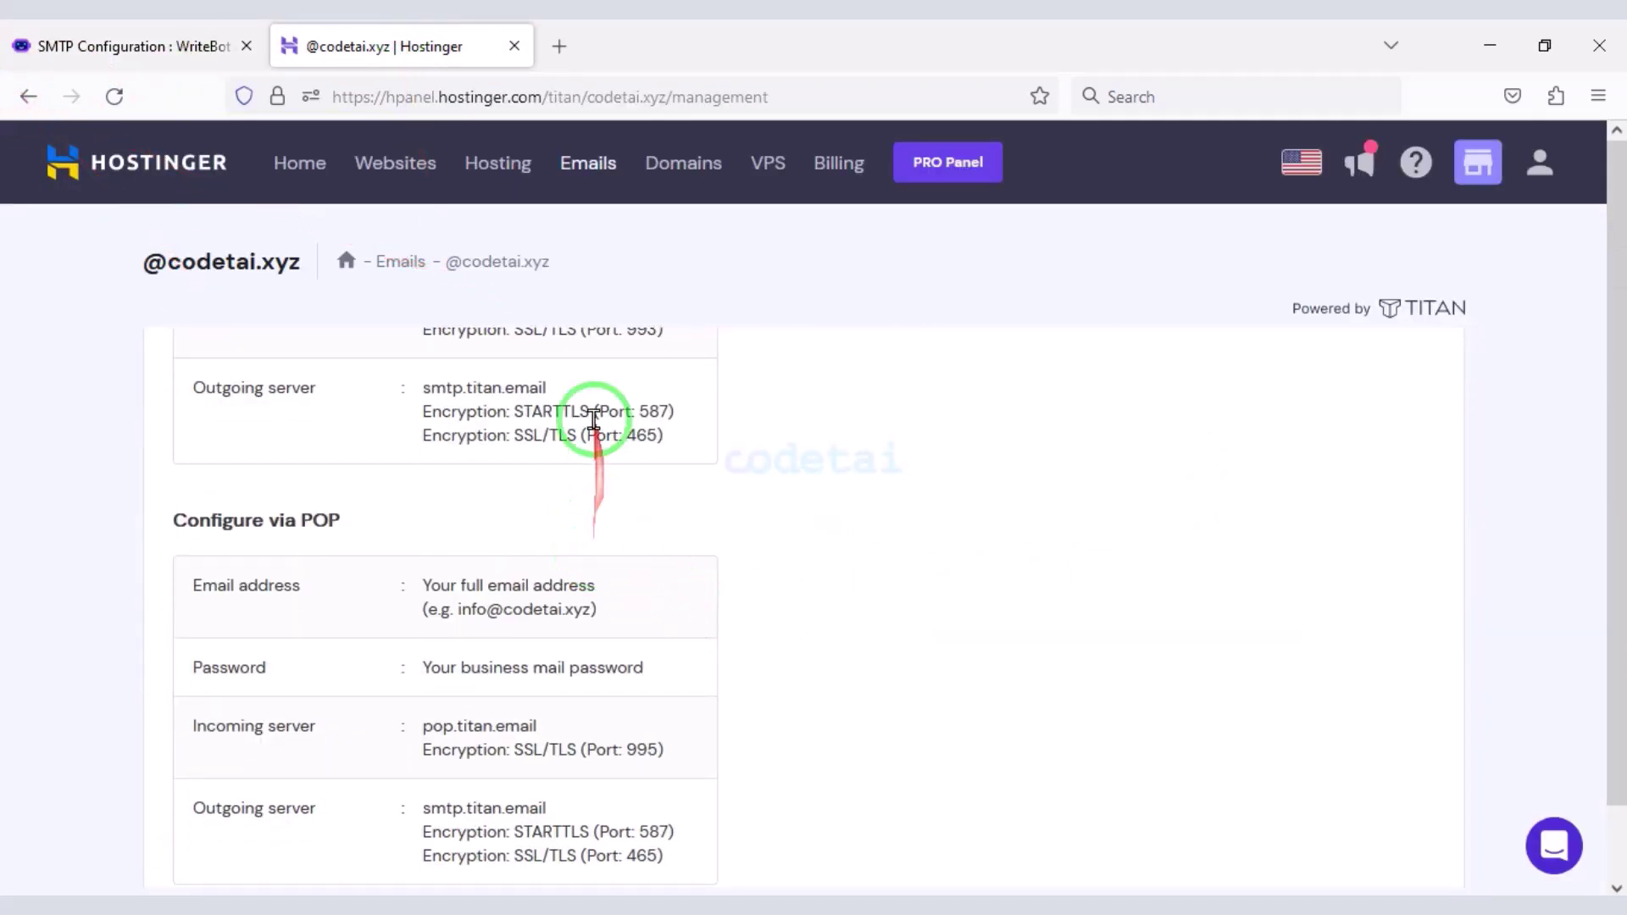
pyautogui.rightClick(456, 397)
pyautogui.click(537, 653)
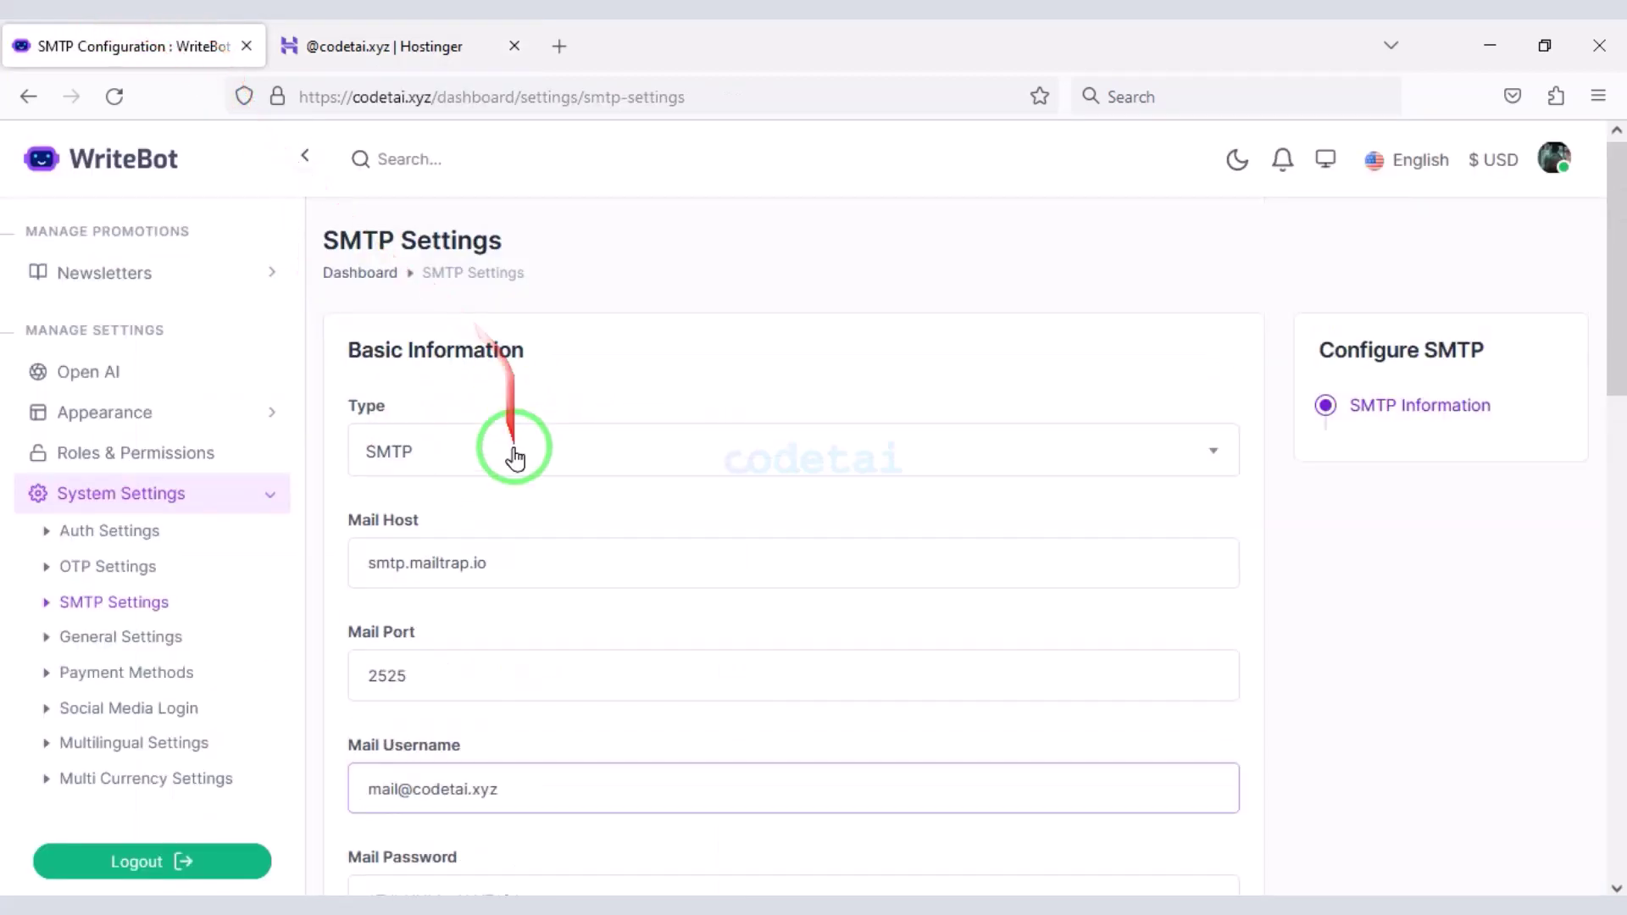
pyautogui.rightClick(377, 562)
pyautogui.click(509, 424)
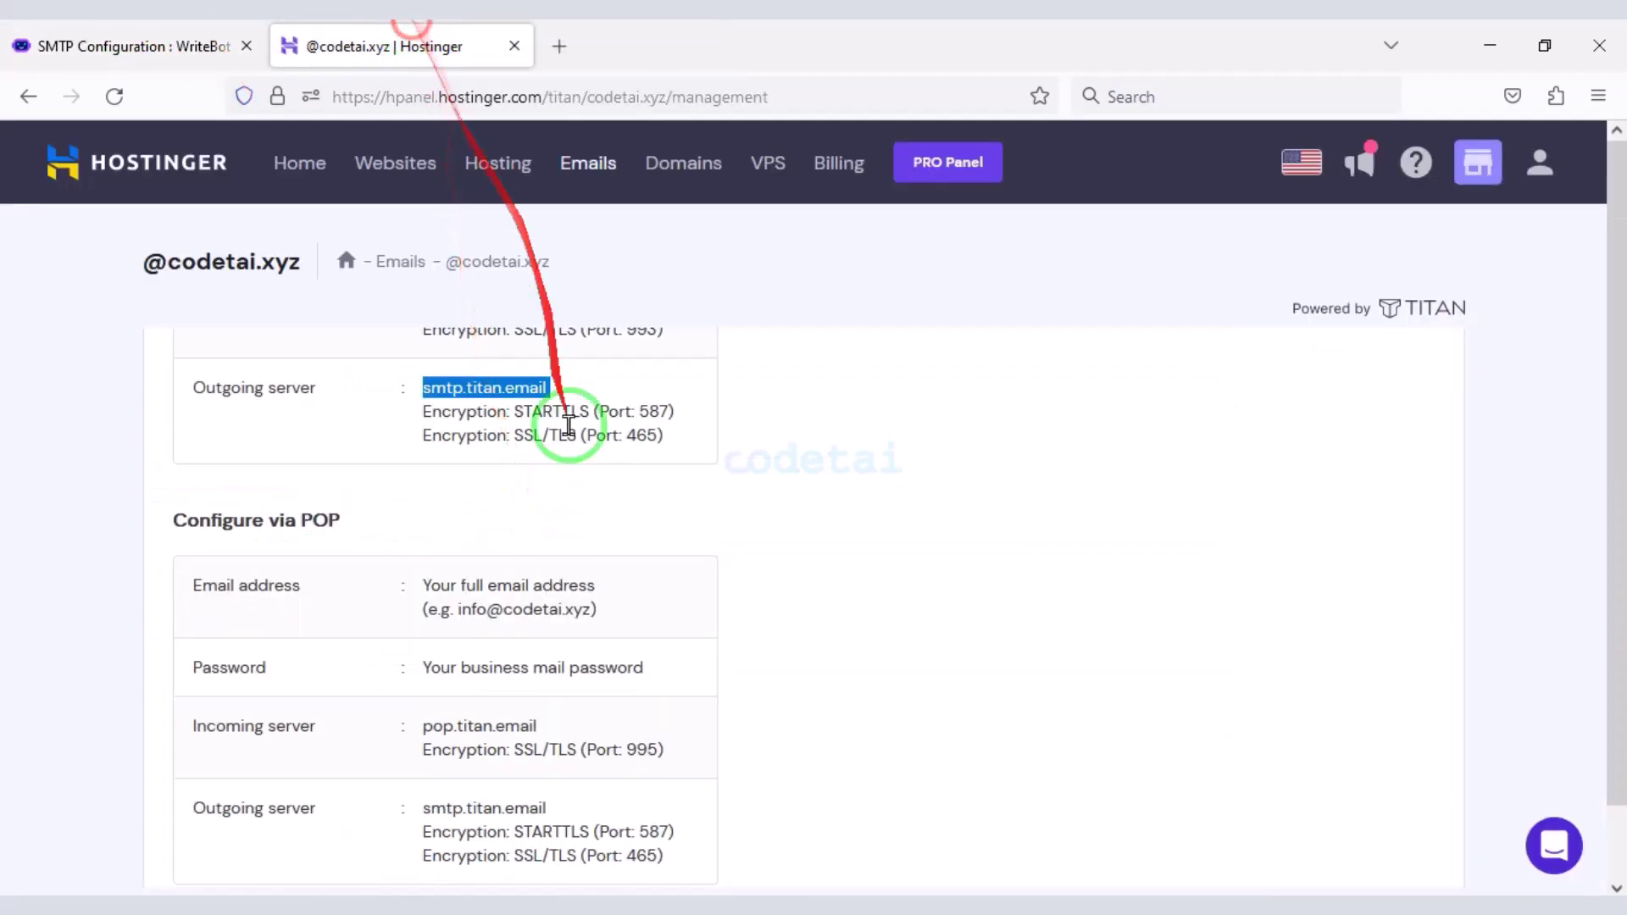
pyautogui.doubleClick(654, 435)
pyautogui.rightClick(661, 468)
pyautogui.click(523, 447)
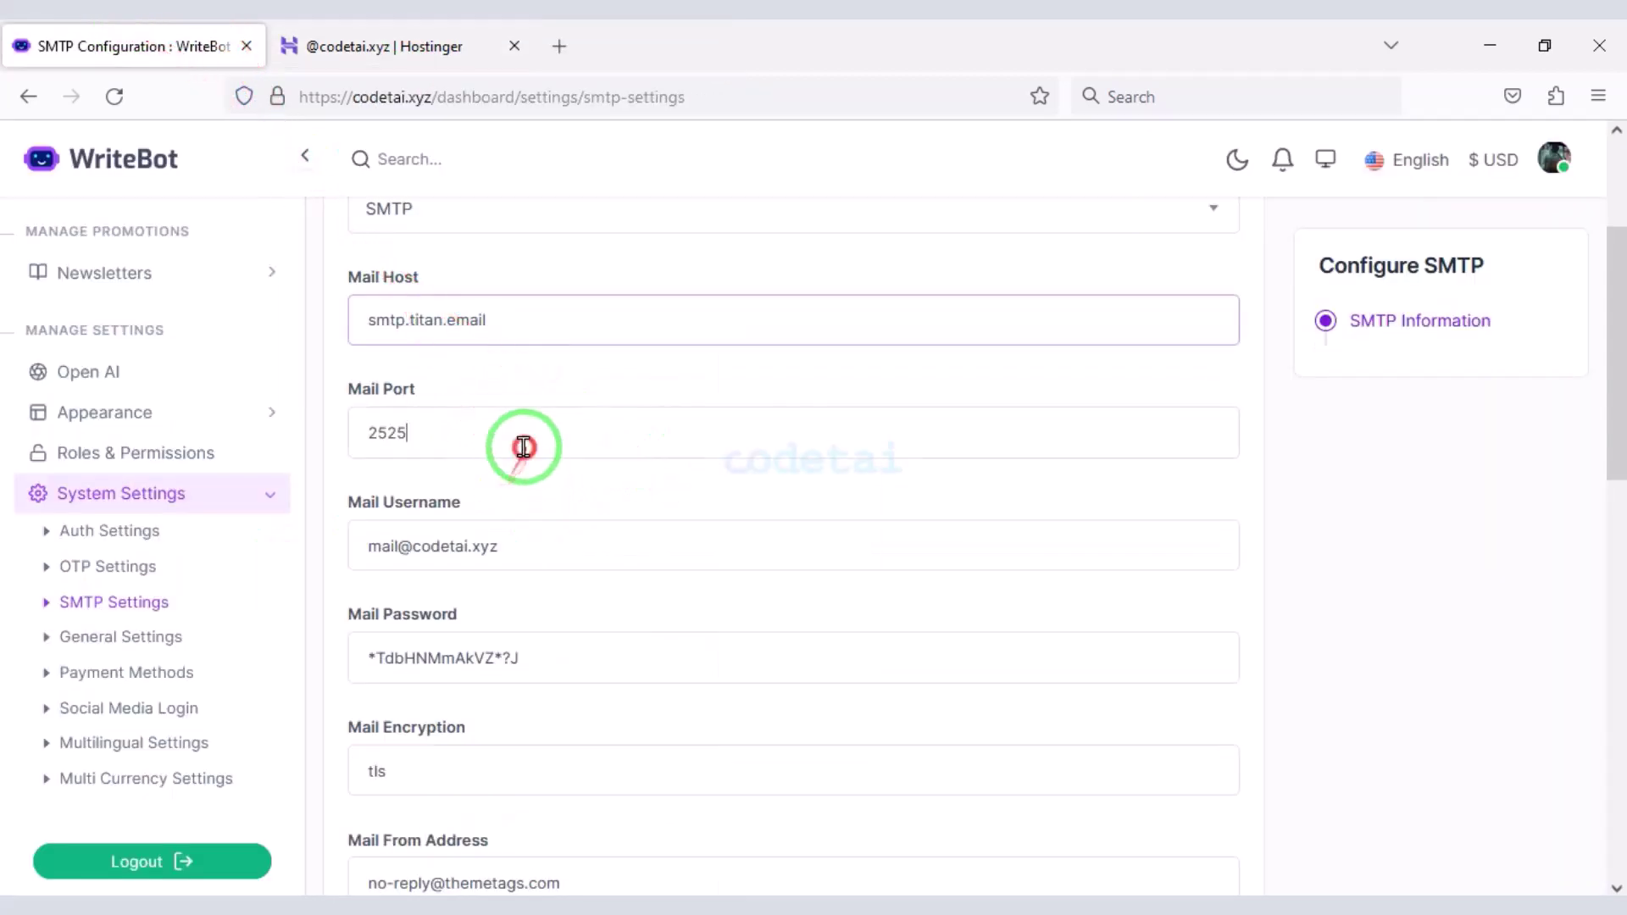
pyautogui.doubleClick(425, 432)
pyautogui.rightClick(424, 433)
pyautogui.click(499, 602)
pyautogui.scroll(-2, 476, 593)
# - Set Mail Encryption to SSL, finish the From address with .com, name the sender Codetai, and save
pyautogui.click(399, 46)
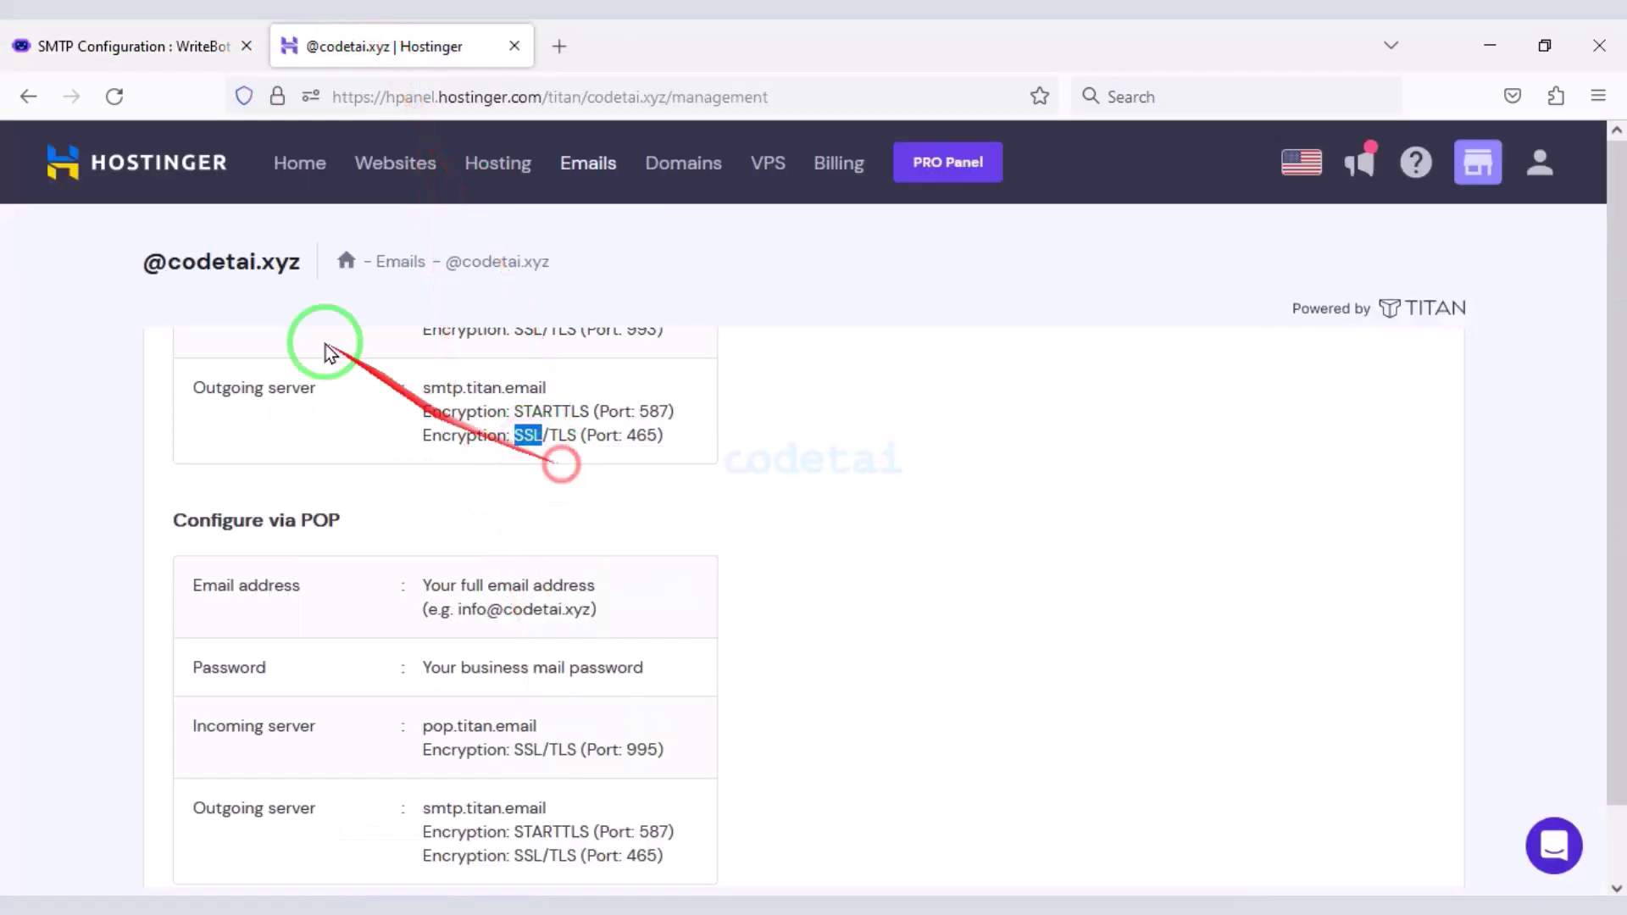
pyautogui.doubleClick(552, 526)
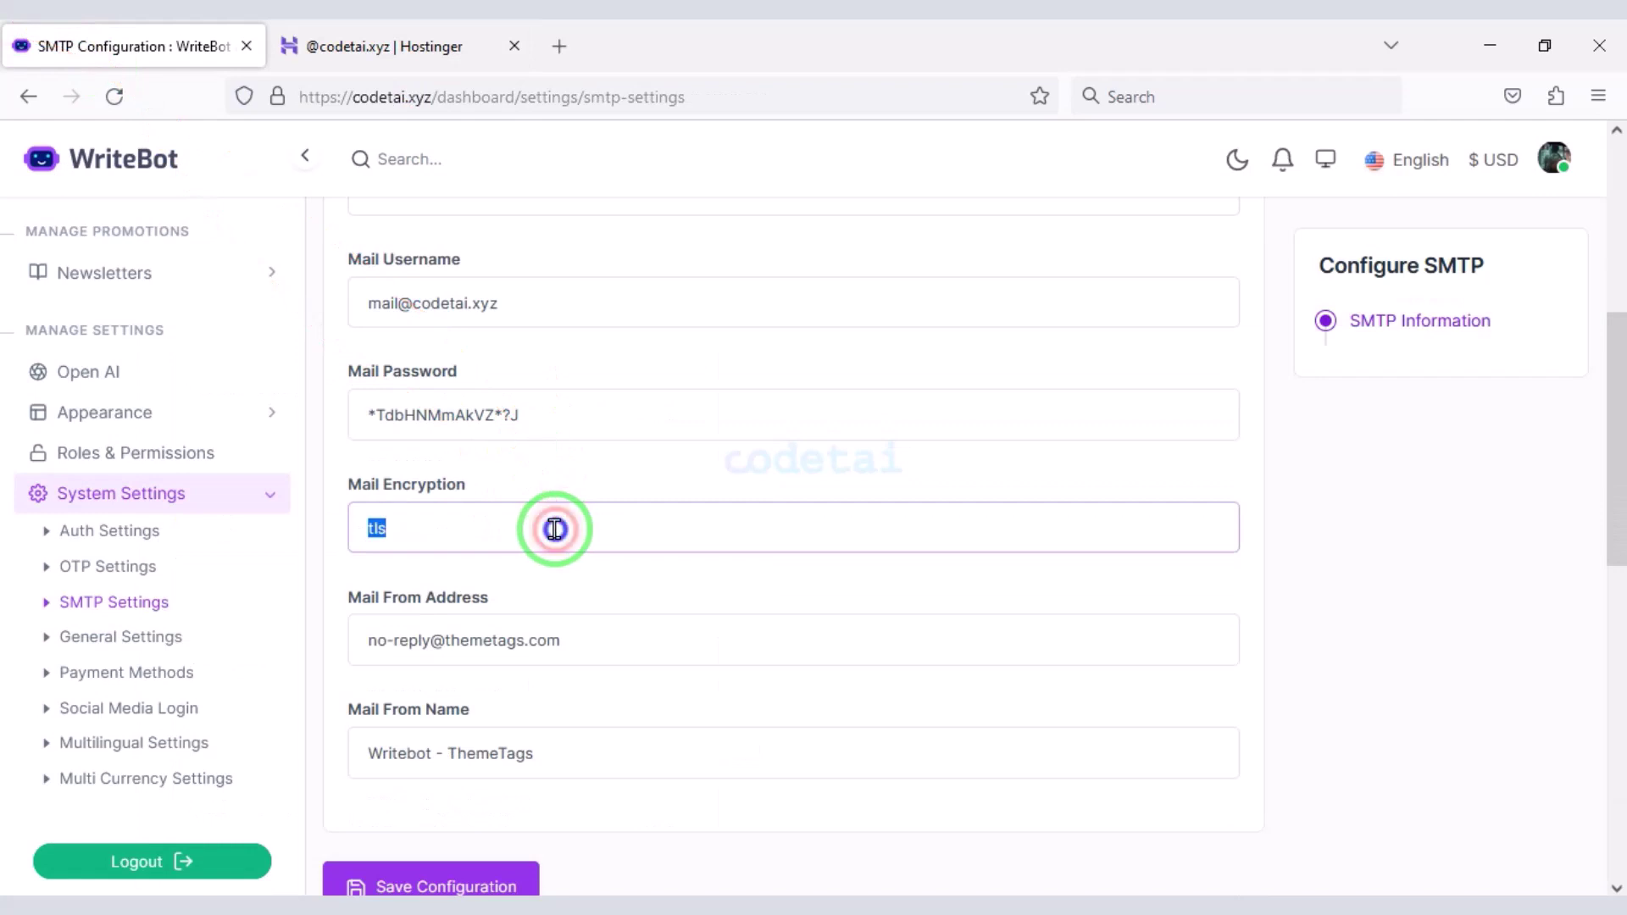
pyautogui.rightClick(551, 527)
pyautogui.click(602, 581)
pyautogui.scroll(-2, 644, 521)
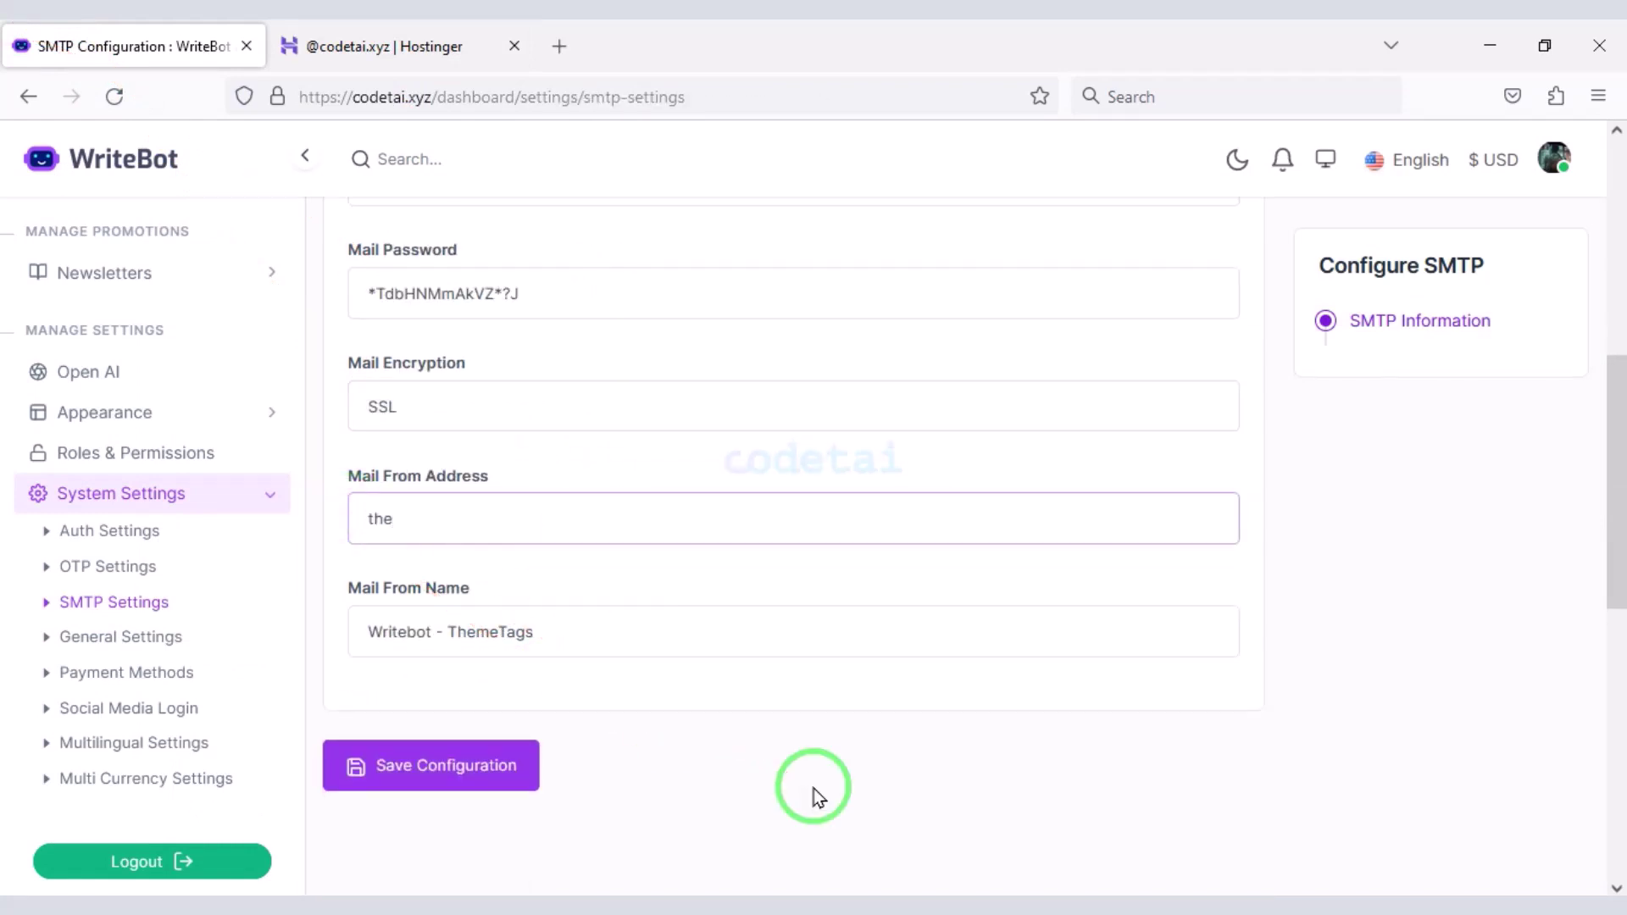
pyautogui.write('.com')
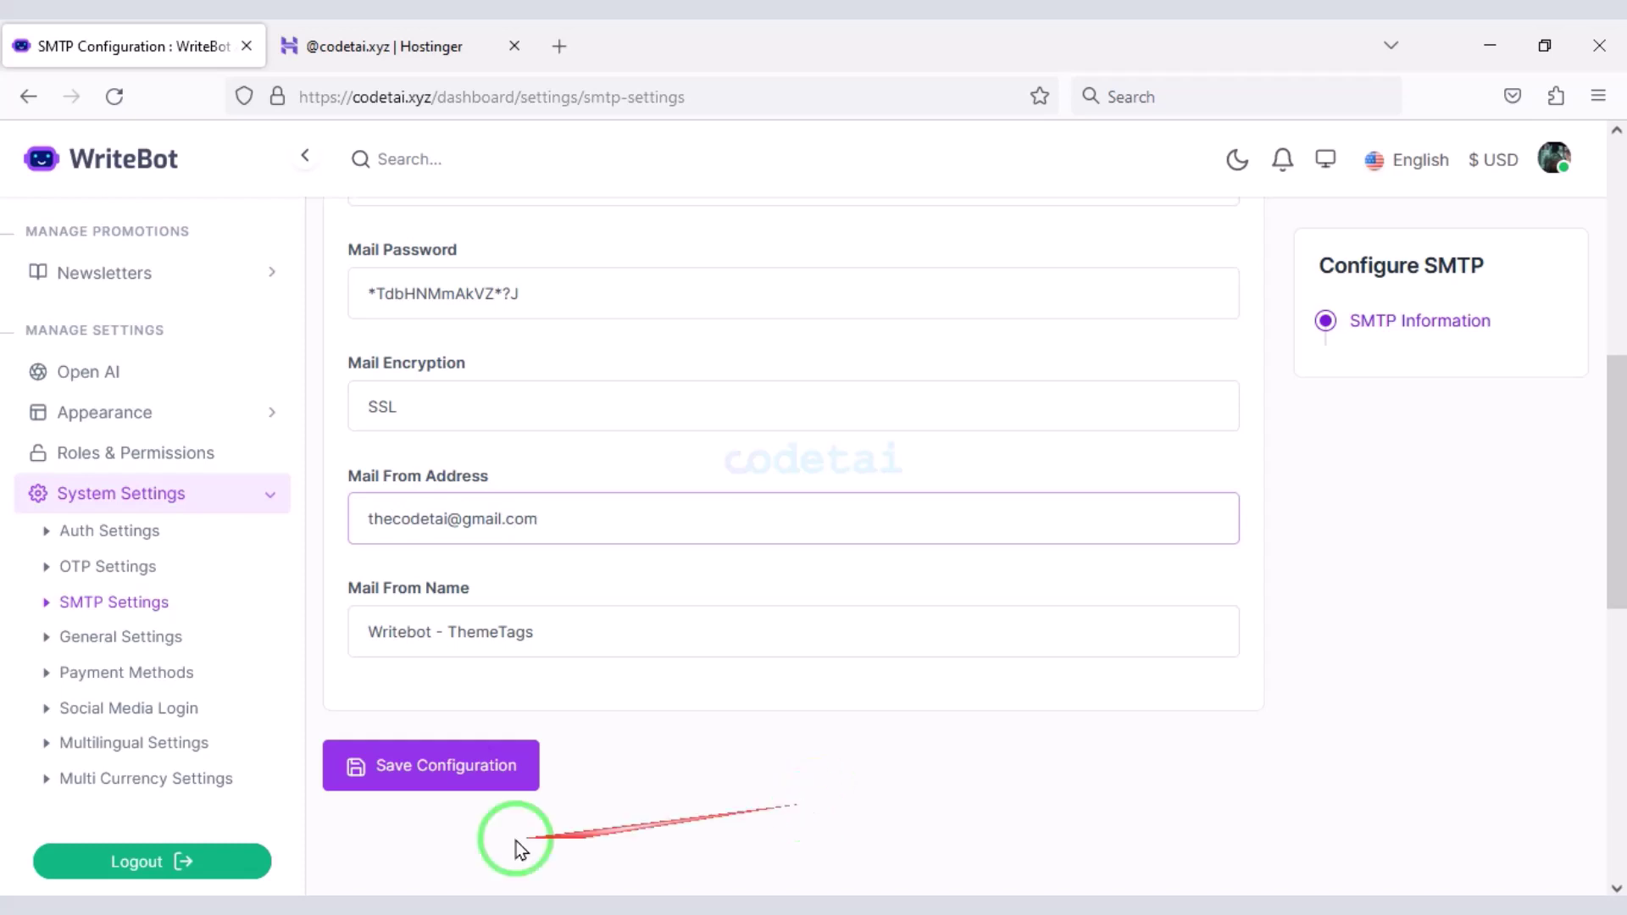
pyautogui.moveTo(356, 632); pyautogui.dragTo(543, 709)
pyautogui.write('Codetai')
pyautogui.click(491, 765)
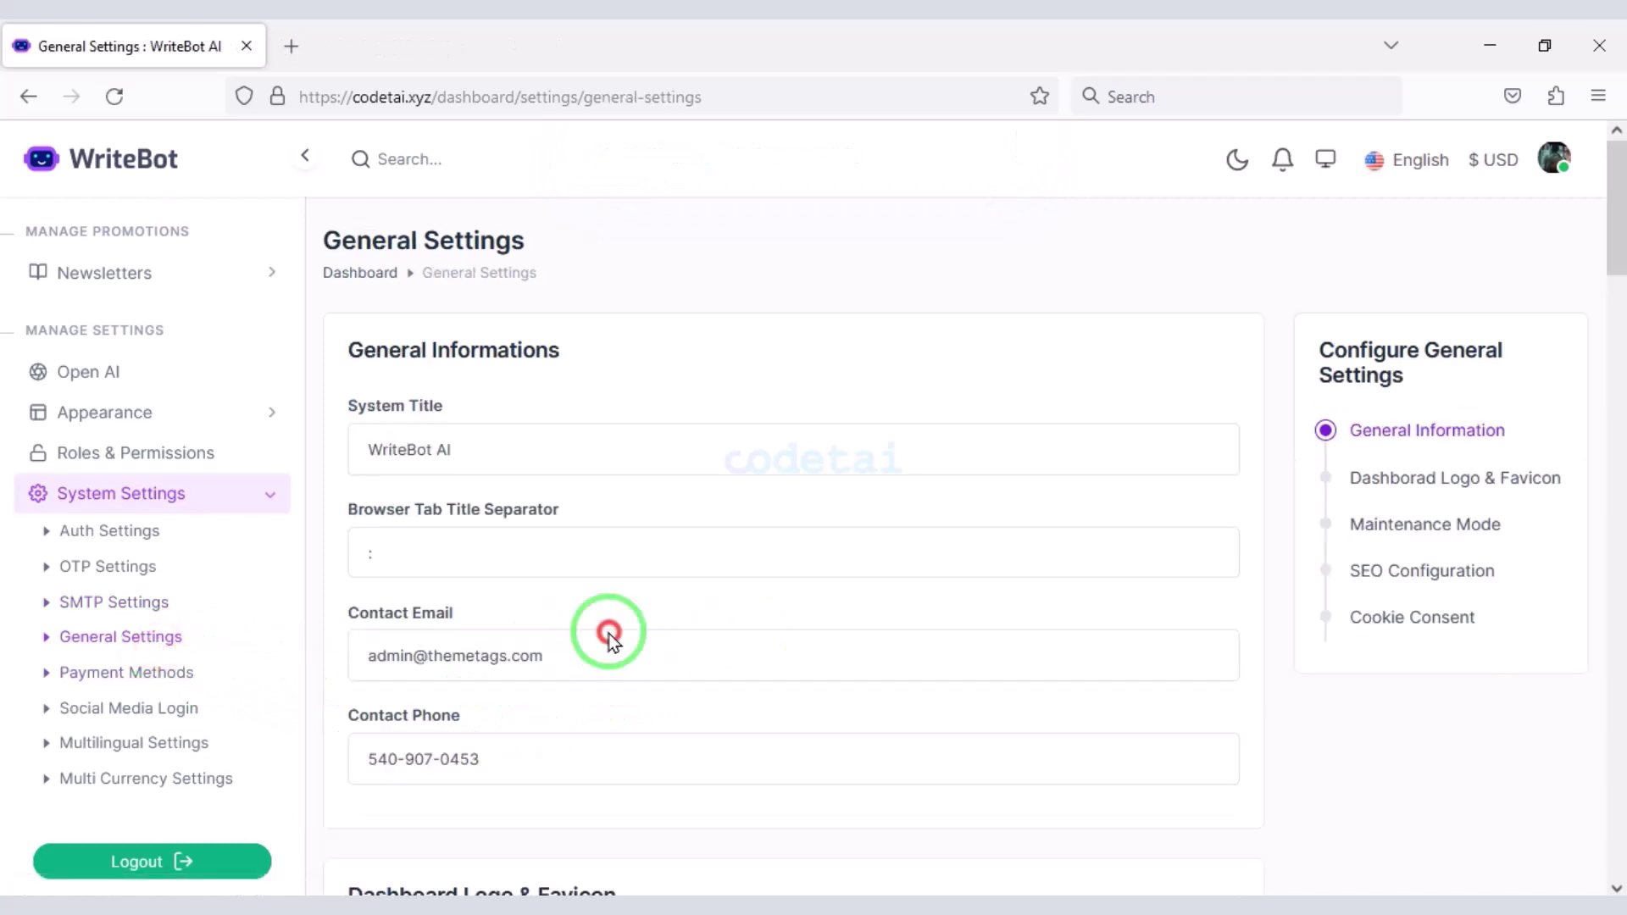
# - Set logo.png as the dashboard logo in General Settings
pyautogui.scroll(-2, 630, 625)
pyautogui.scroll(-2, 539, 583)
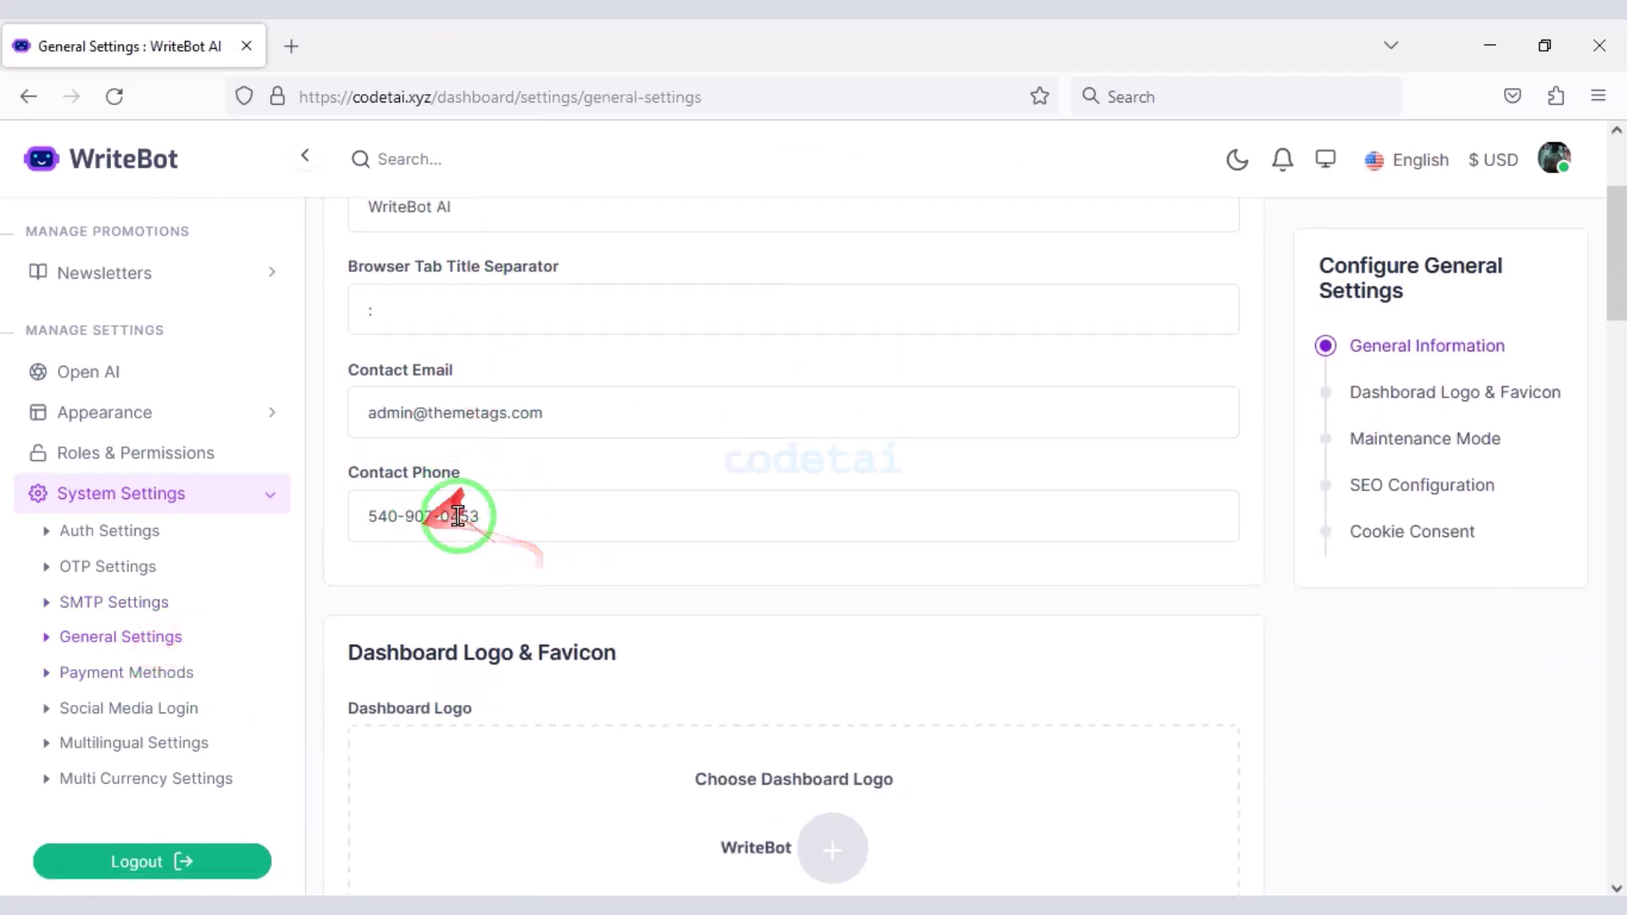
pyautogui.scroll(-8, 496, 518)
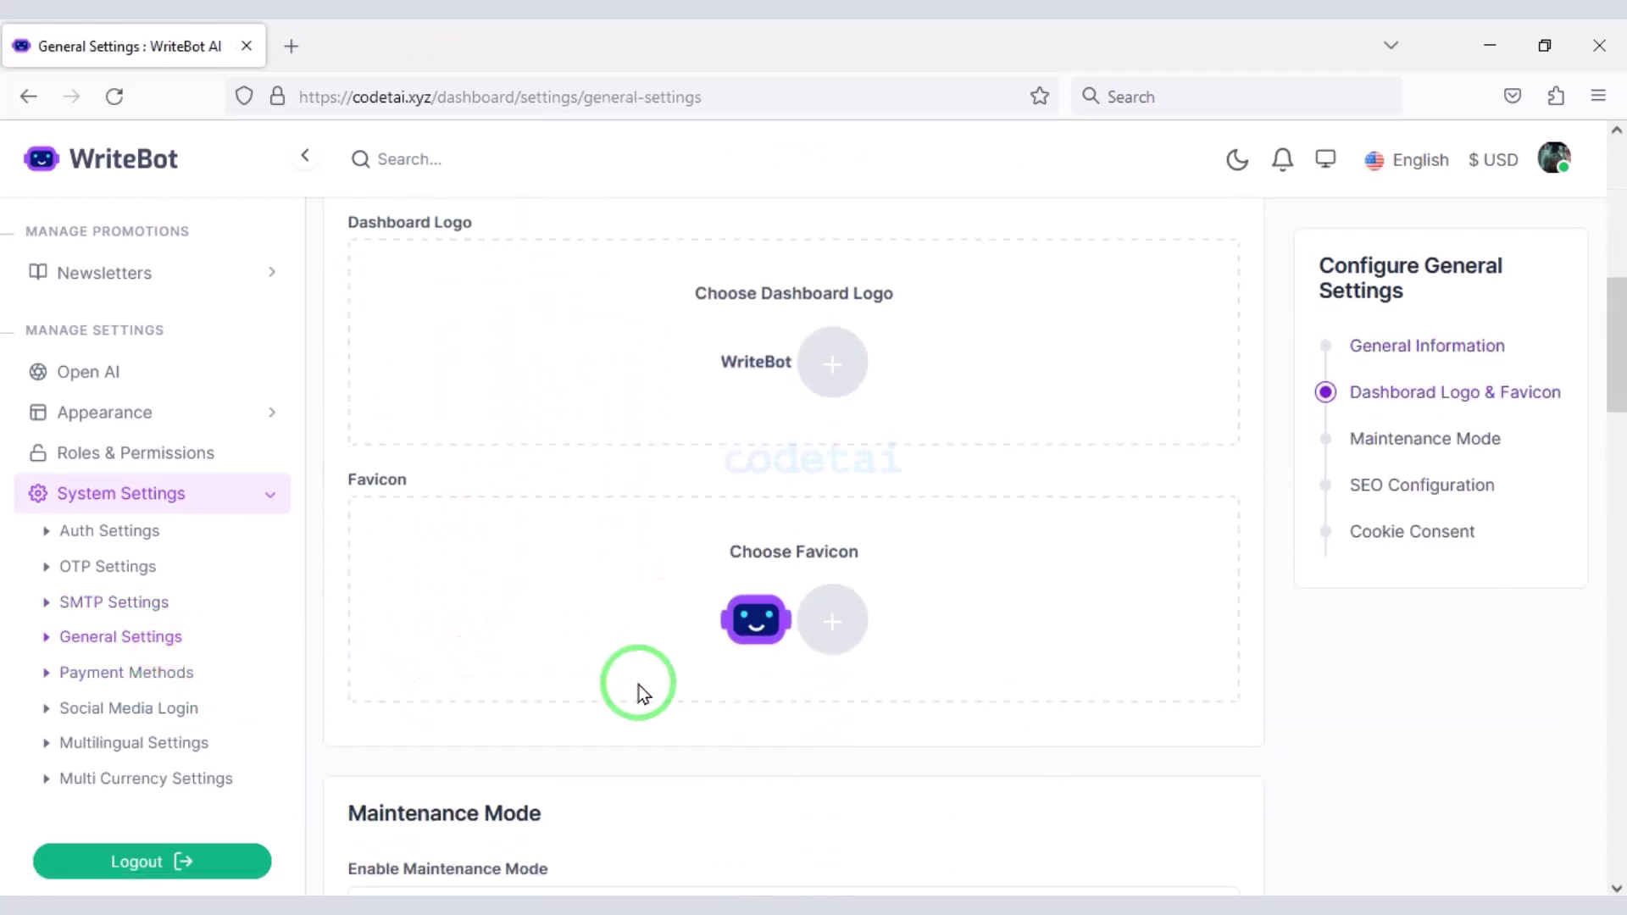
pyautogui.scroll(2, 638, 684)
pyautogui.click(831, 546)
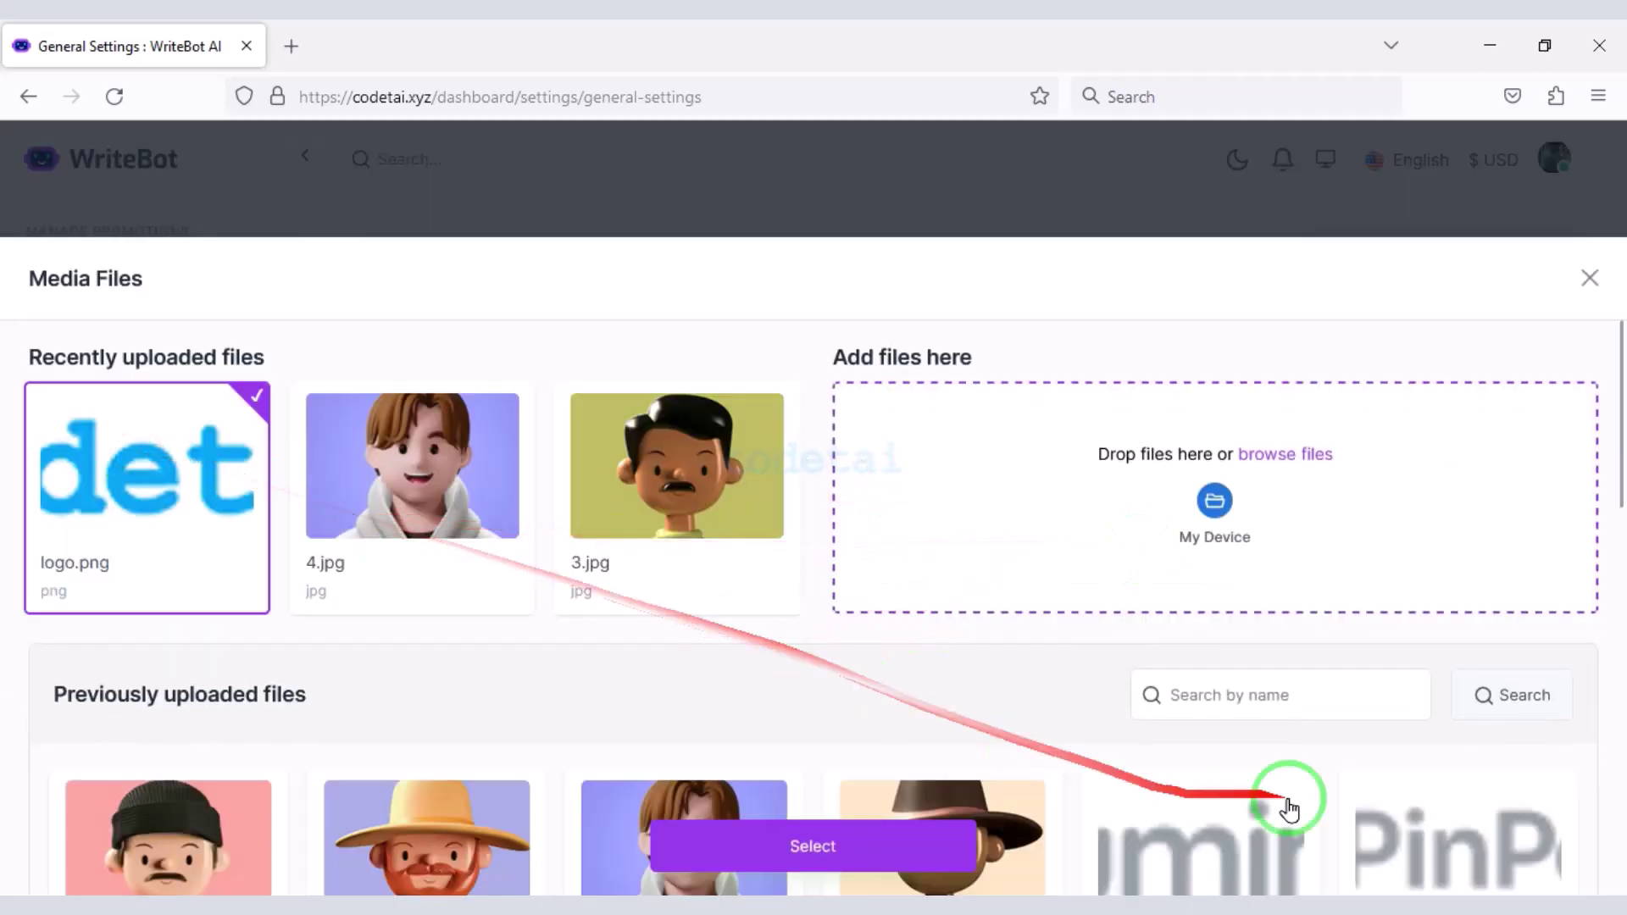
pyautogui.click(750, 838)
# - Upload the codetai favicon.png and select it as the site favicon
pyautogui.click(839, 810)
pyautogui.click(963, 454)
pyautogui.doubleClick(308, 272)
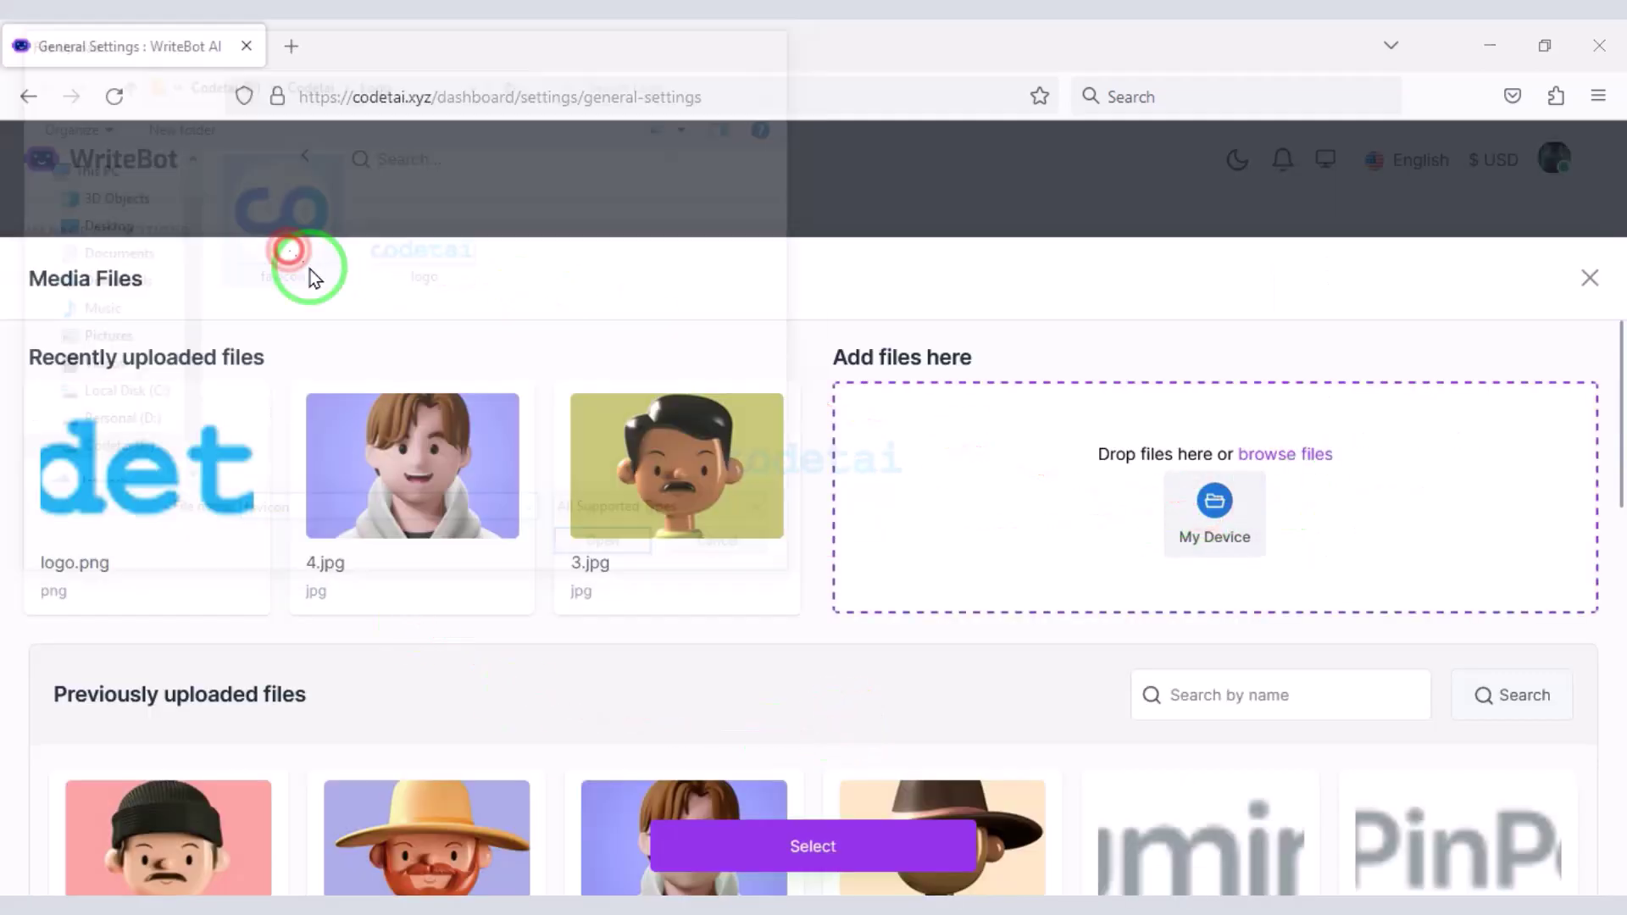
pyautogui.scroll(-3, 939, 593)
pyautogui.click(939, 668)
pyautogui.click(813, 846)
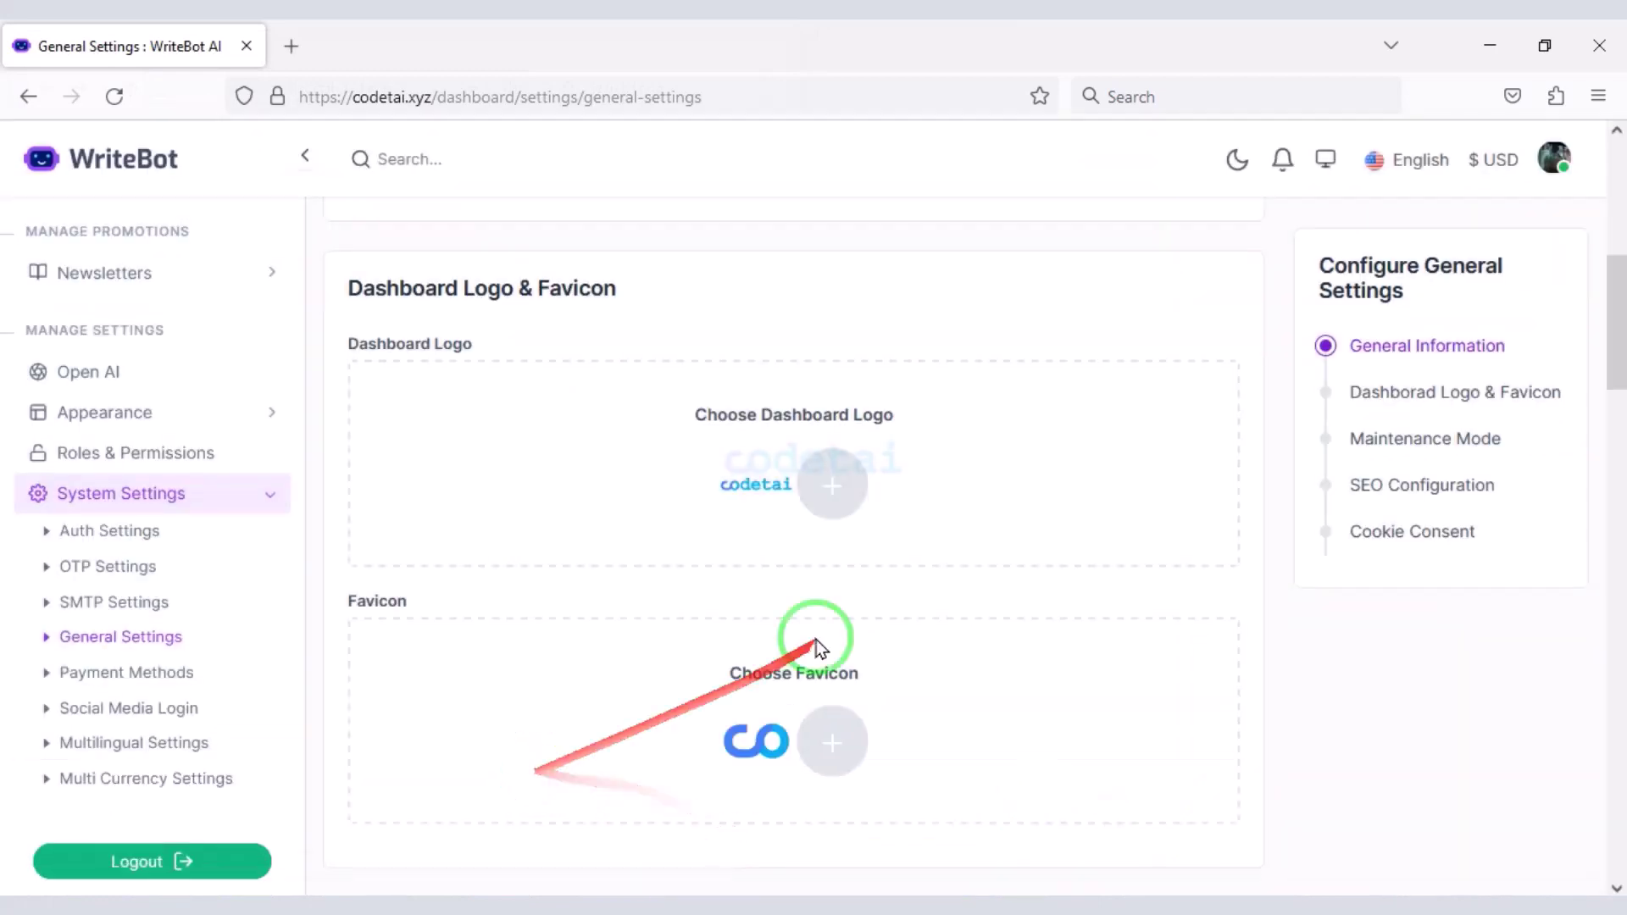
pyautogui.scroll(-5, 591, 725)
pyautogui.scroll(-2, 591, 724)
pyautogui.scroll(-12, 822, 655)
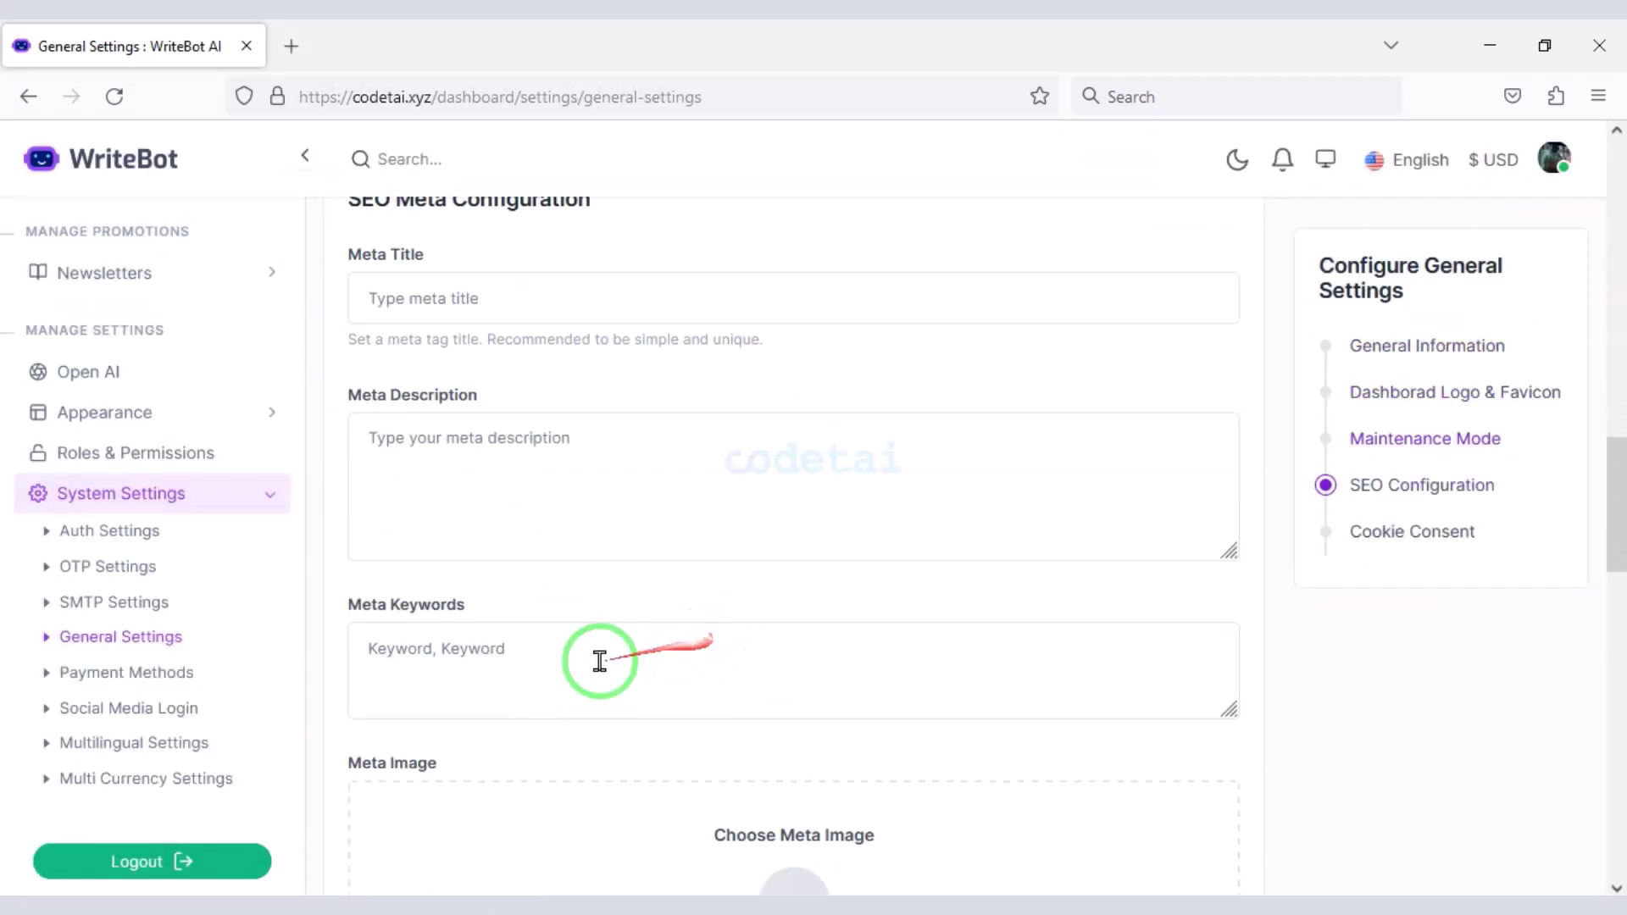
pyautogui.scroll(-4, 667, 785)
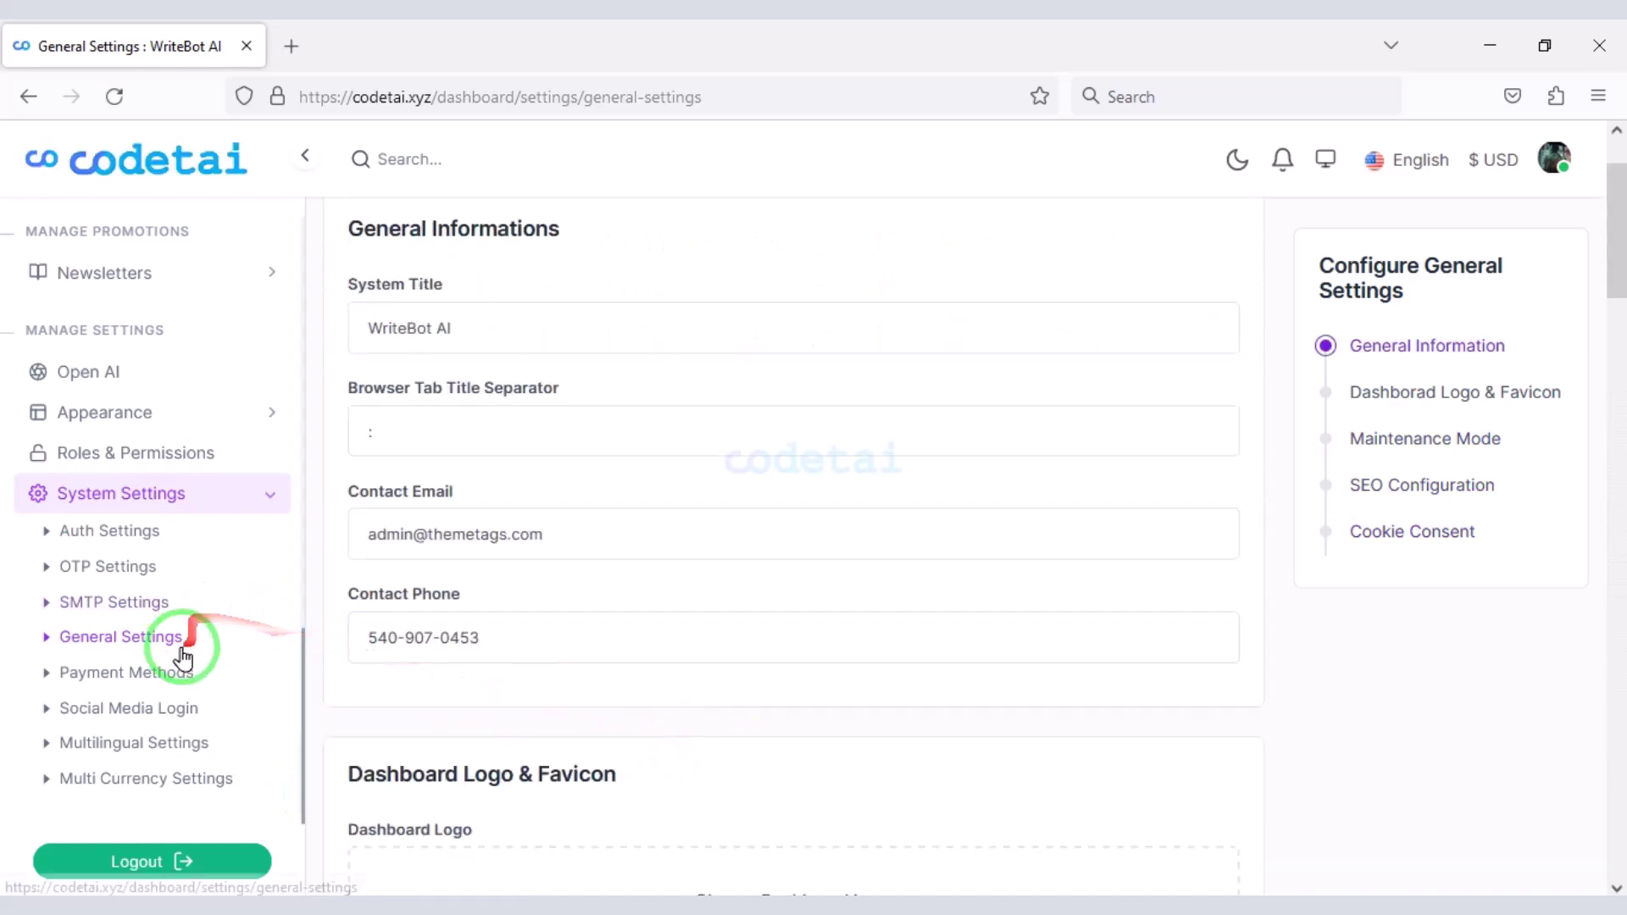
# - Scroll through the Payment Methods and Social Media Login settings pages
pyautogui.scroll(-9, 416, 534)
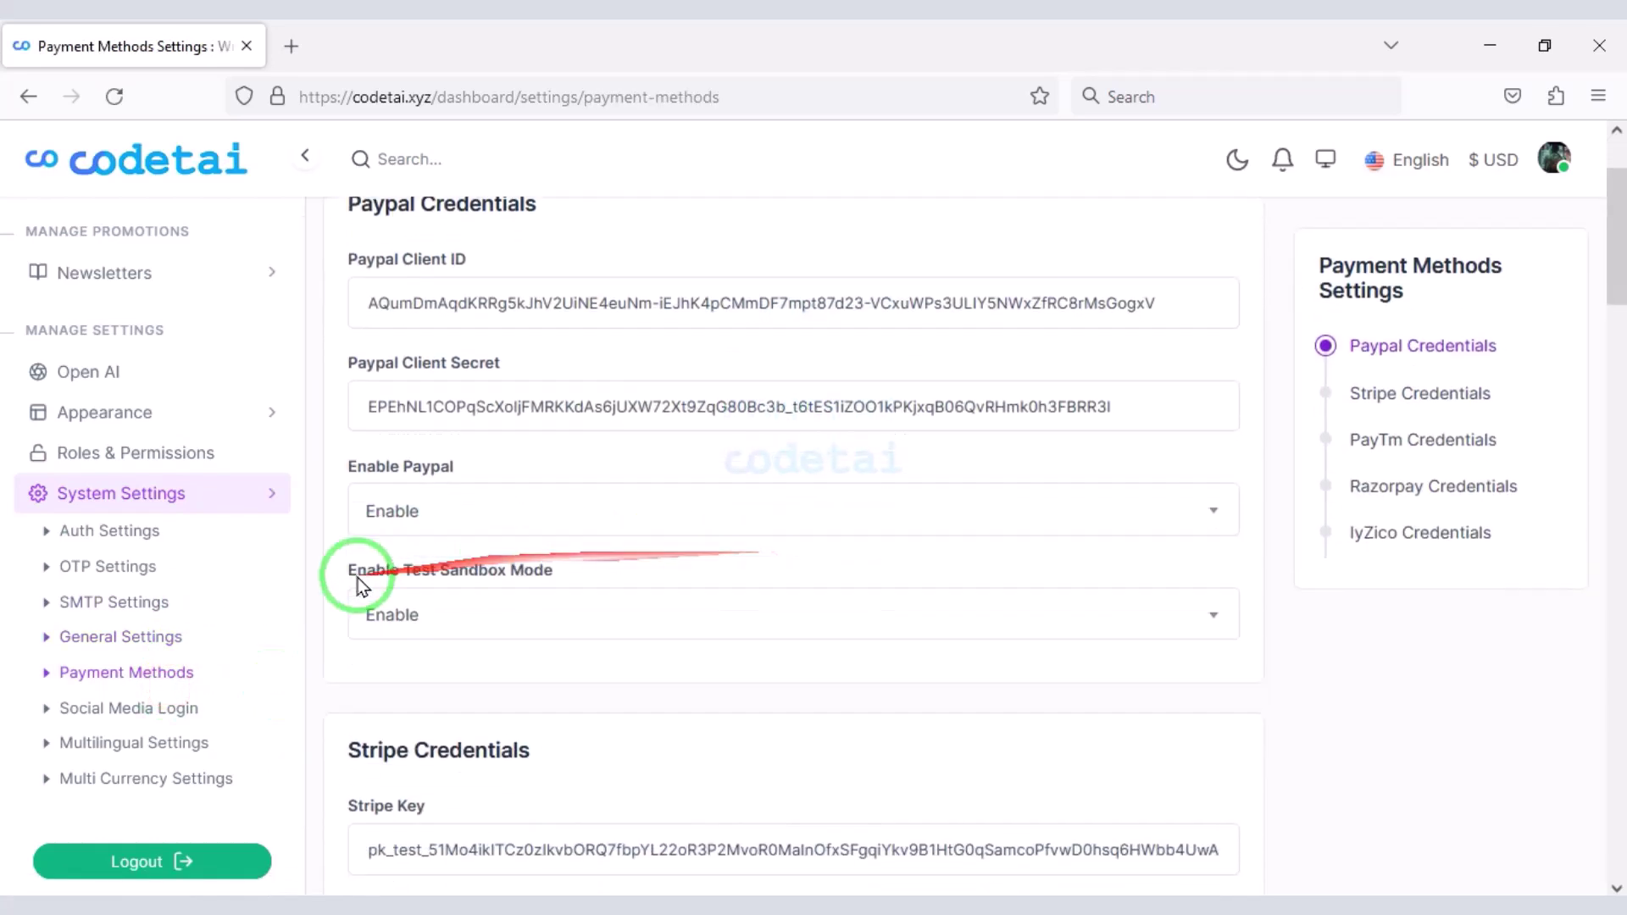
pyautogui.scroll(-10, 572, 700)
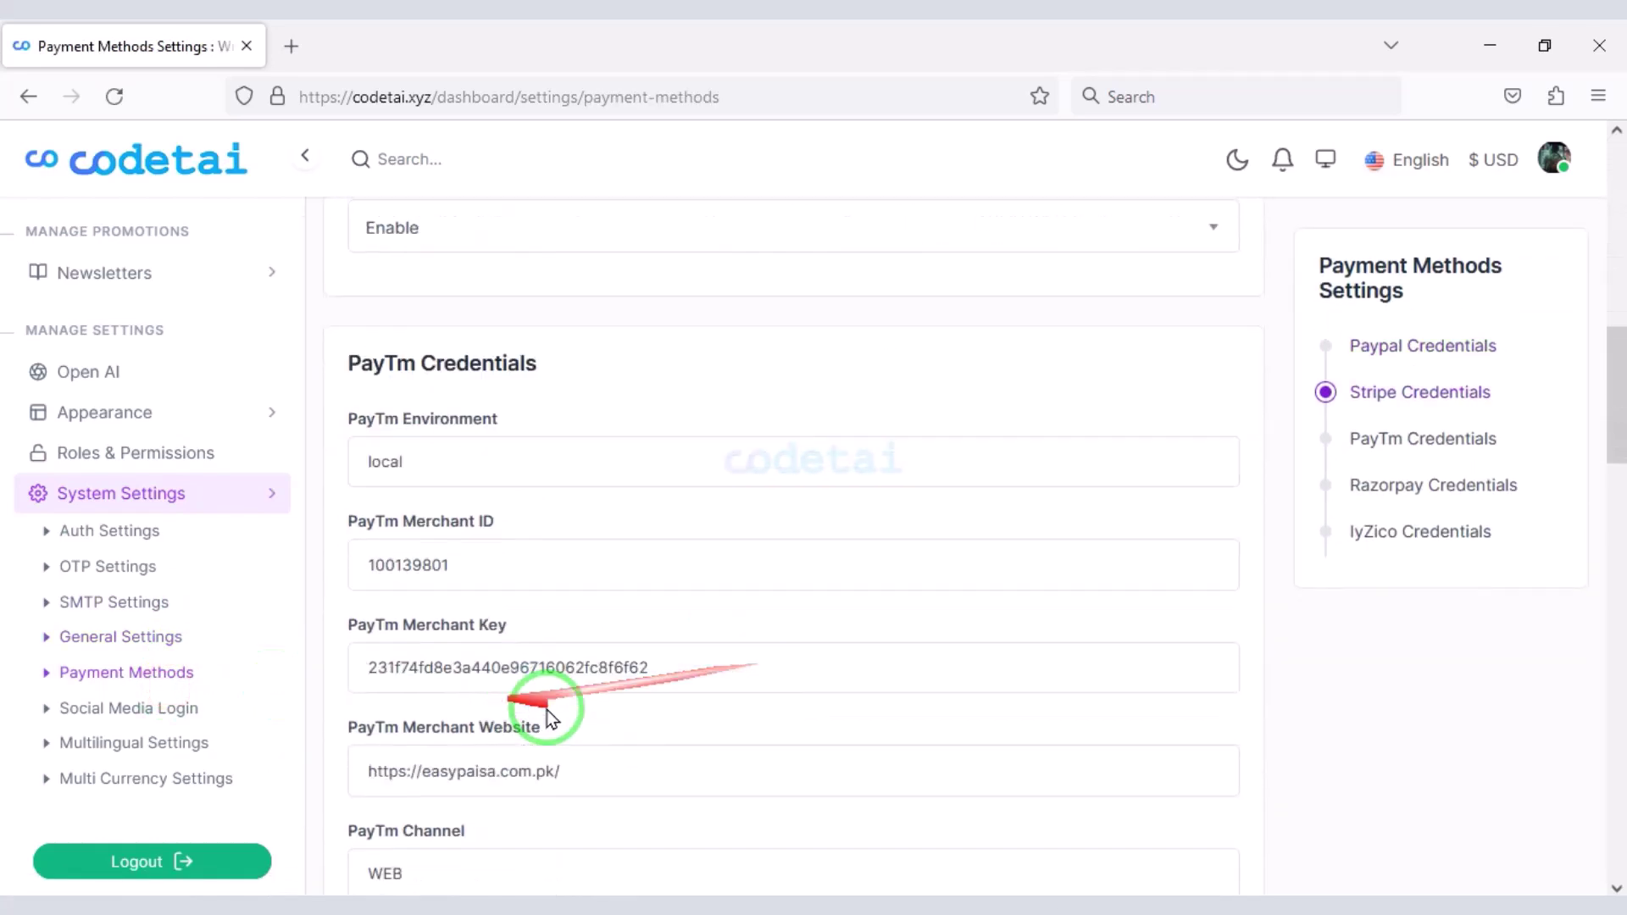
pyautogui.scroll(-10, 658, 760)
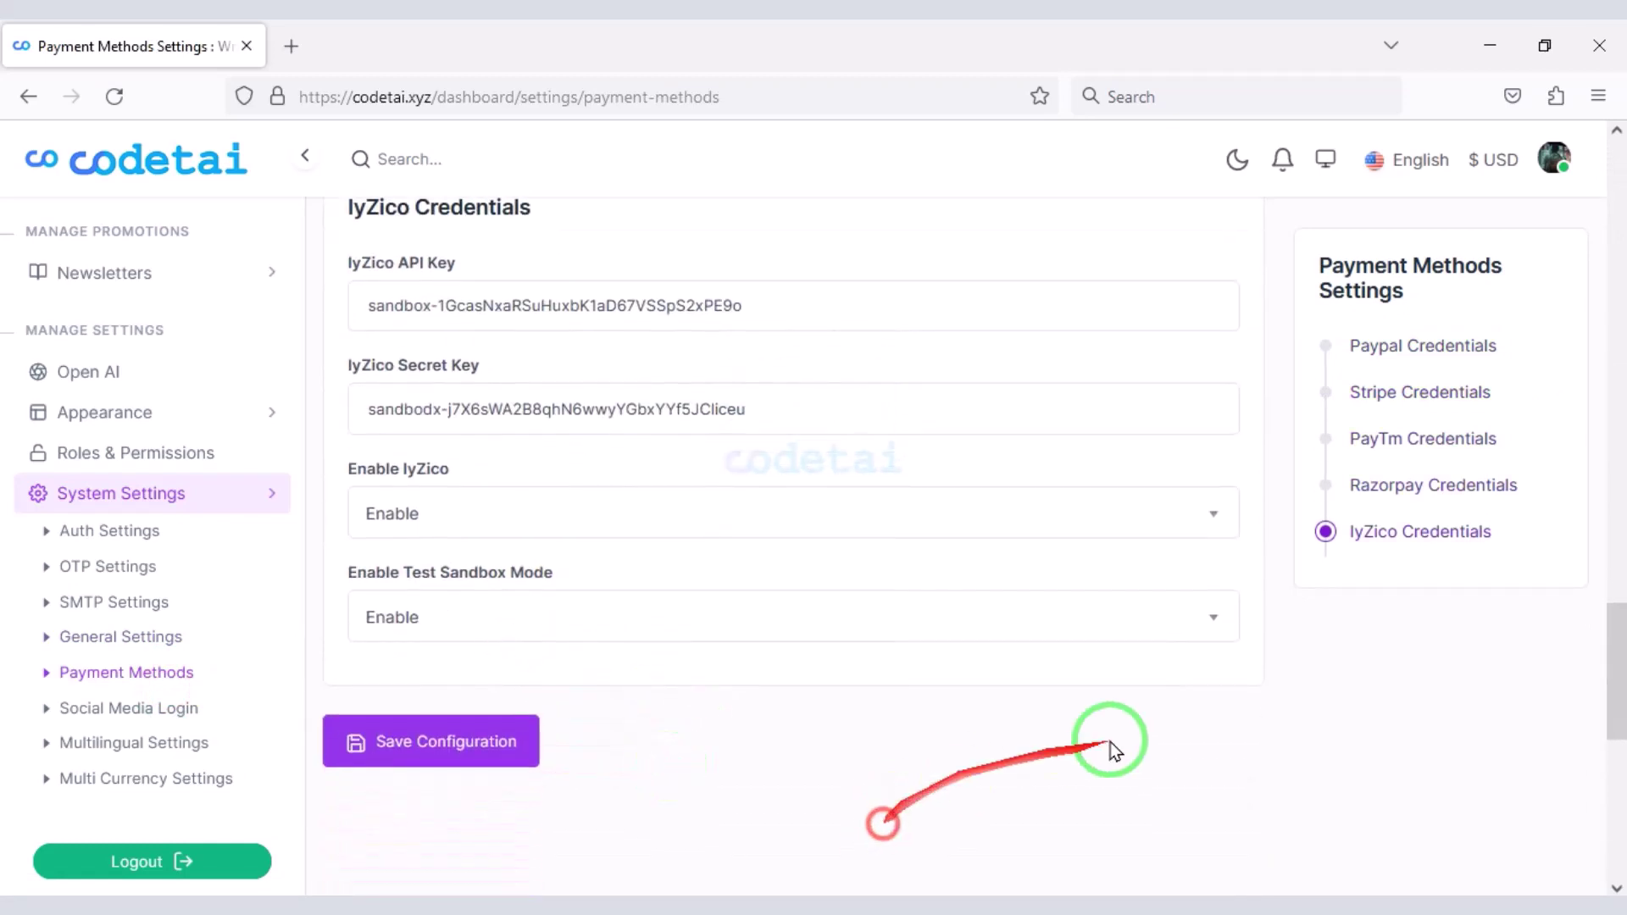
pyautogui.scroll(7, 1136, 742)
pyautogui.scroll(12, 829, 702)
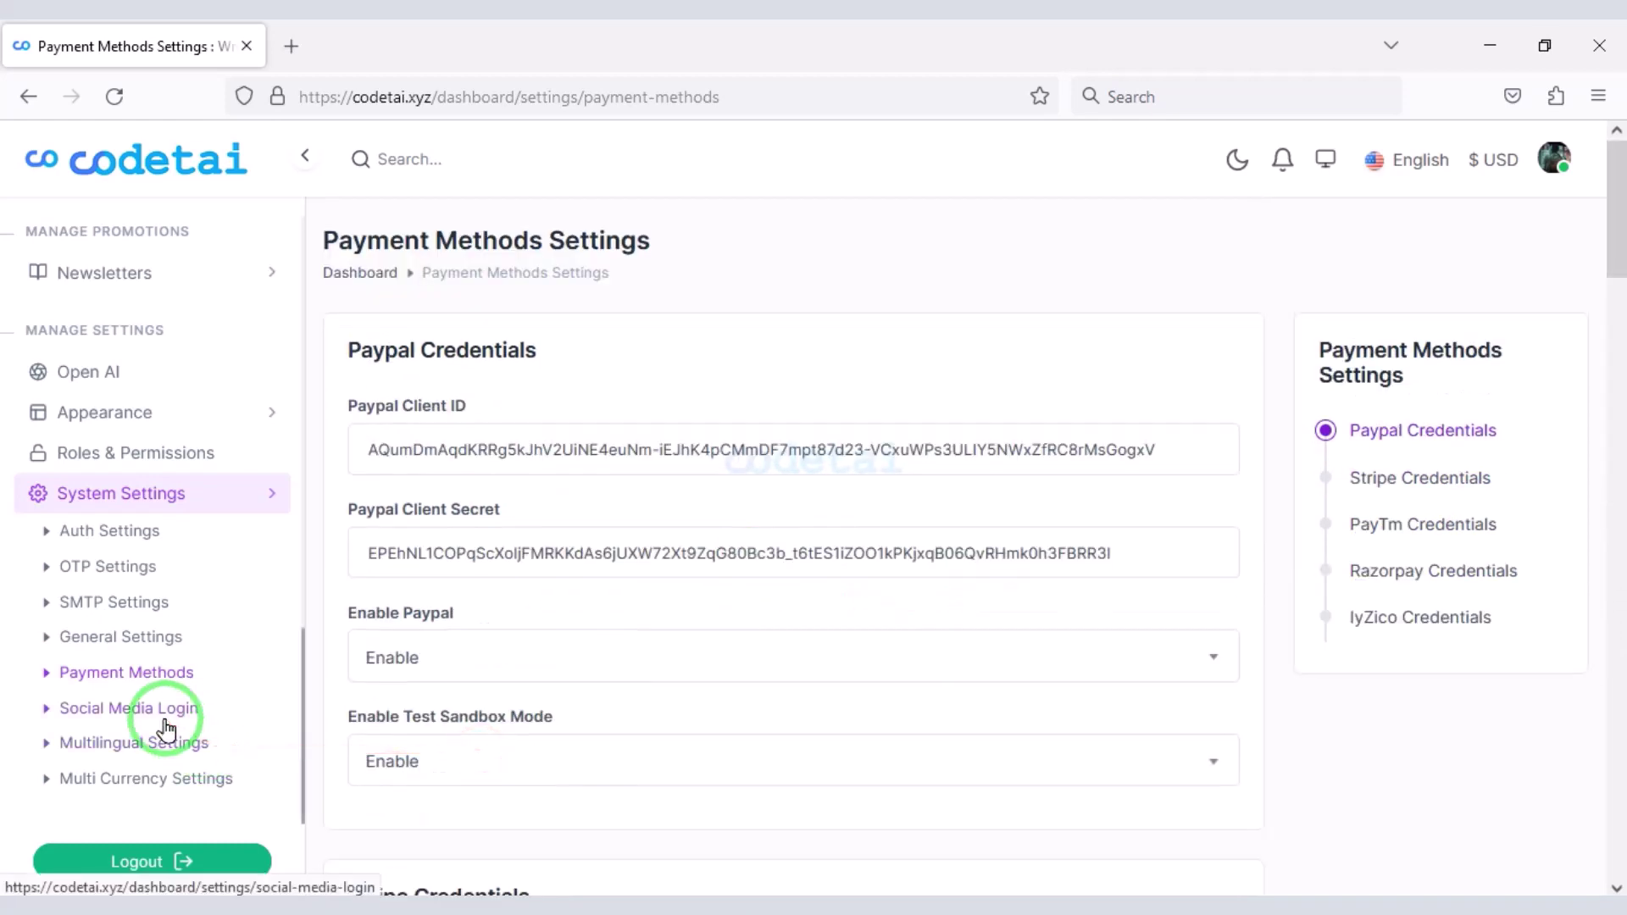
pyautogui.scroll(-6, 421, 551)
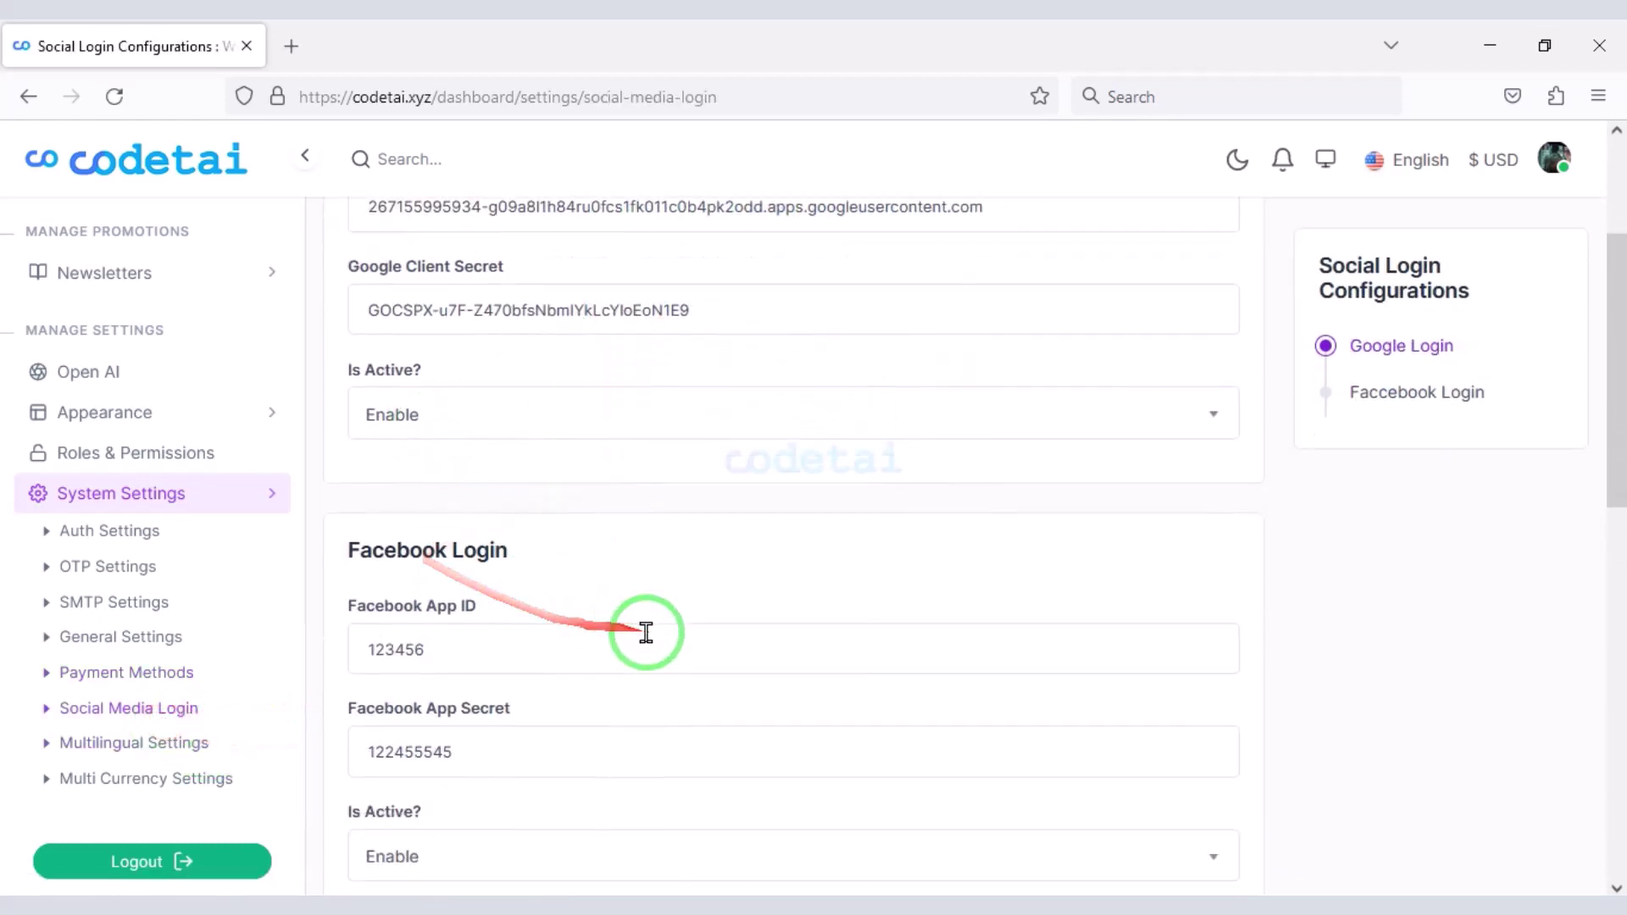
pyautogui.scroll(-3, 704, 736)
pyautogui.scroll(8, 693, 722)
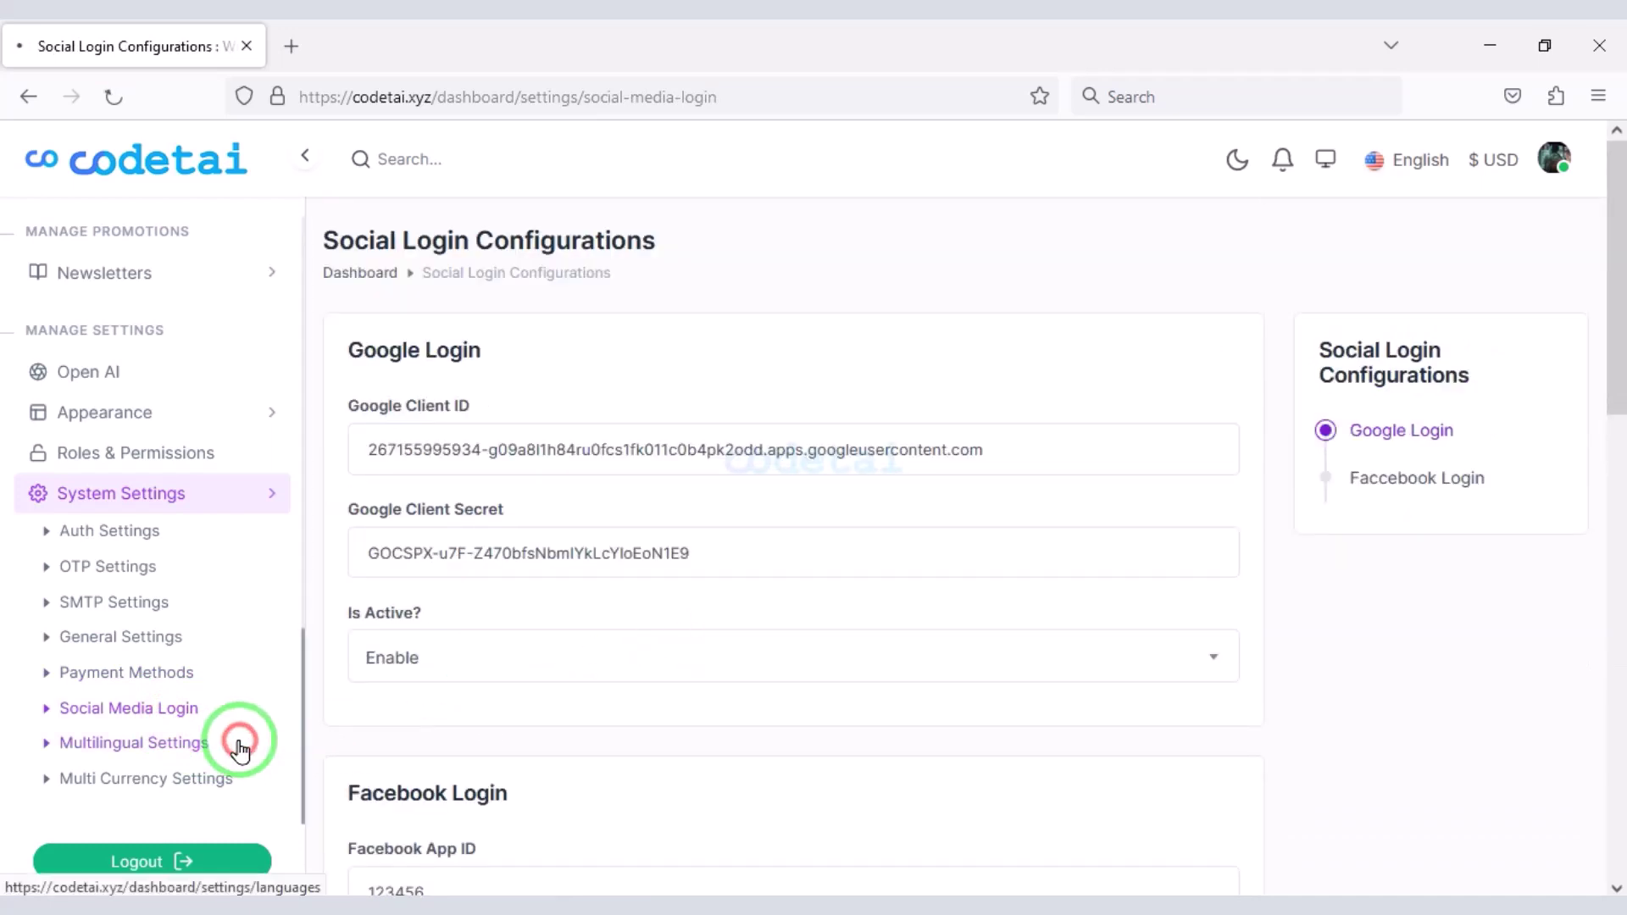
# - Look over Multilingual Settings, trying the AG flag in the add-language form, then the currency form
pyautogui.click(240, 746)
pyautogui.scroll(-3, 846, 572)
pyautogui.click(1347, 367)
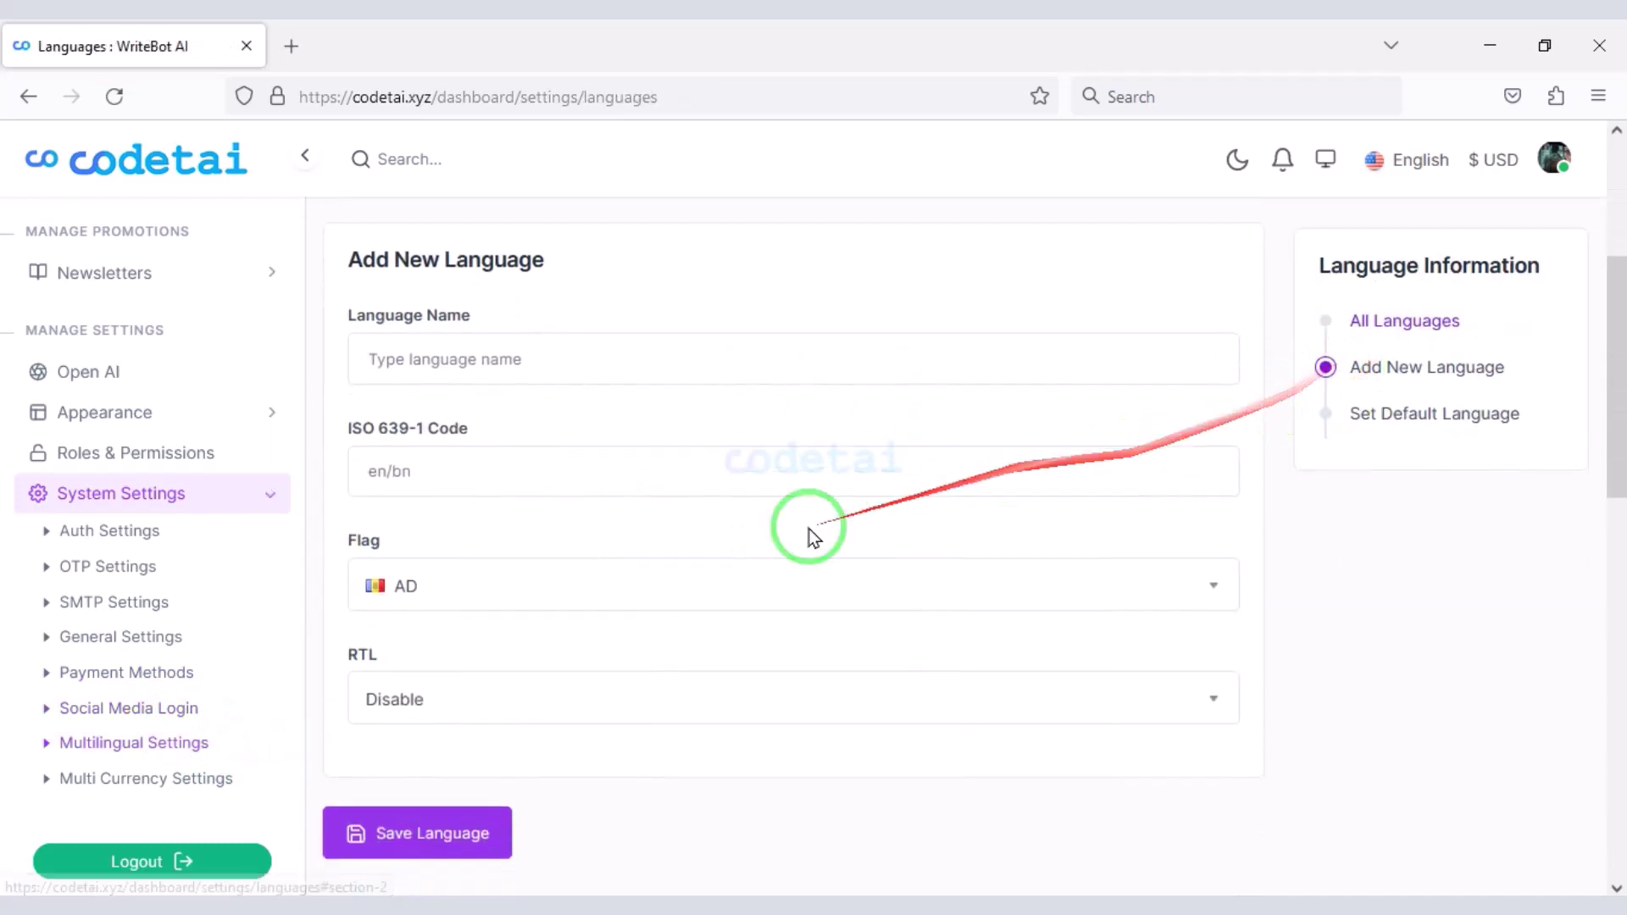
pyautogui.click(522, 600)
pyautogui.click(509, 505)
pyautogui.scroll(-7, 527, 709)
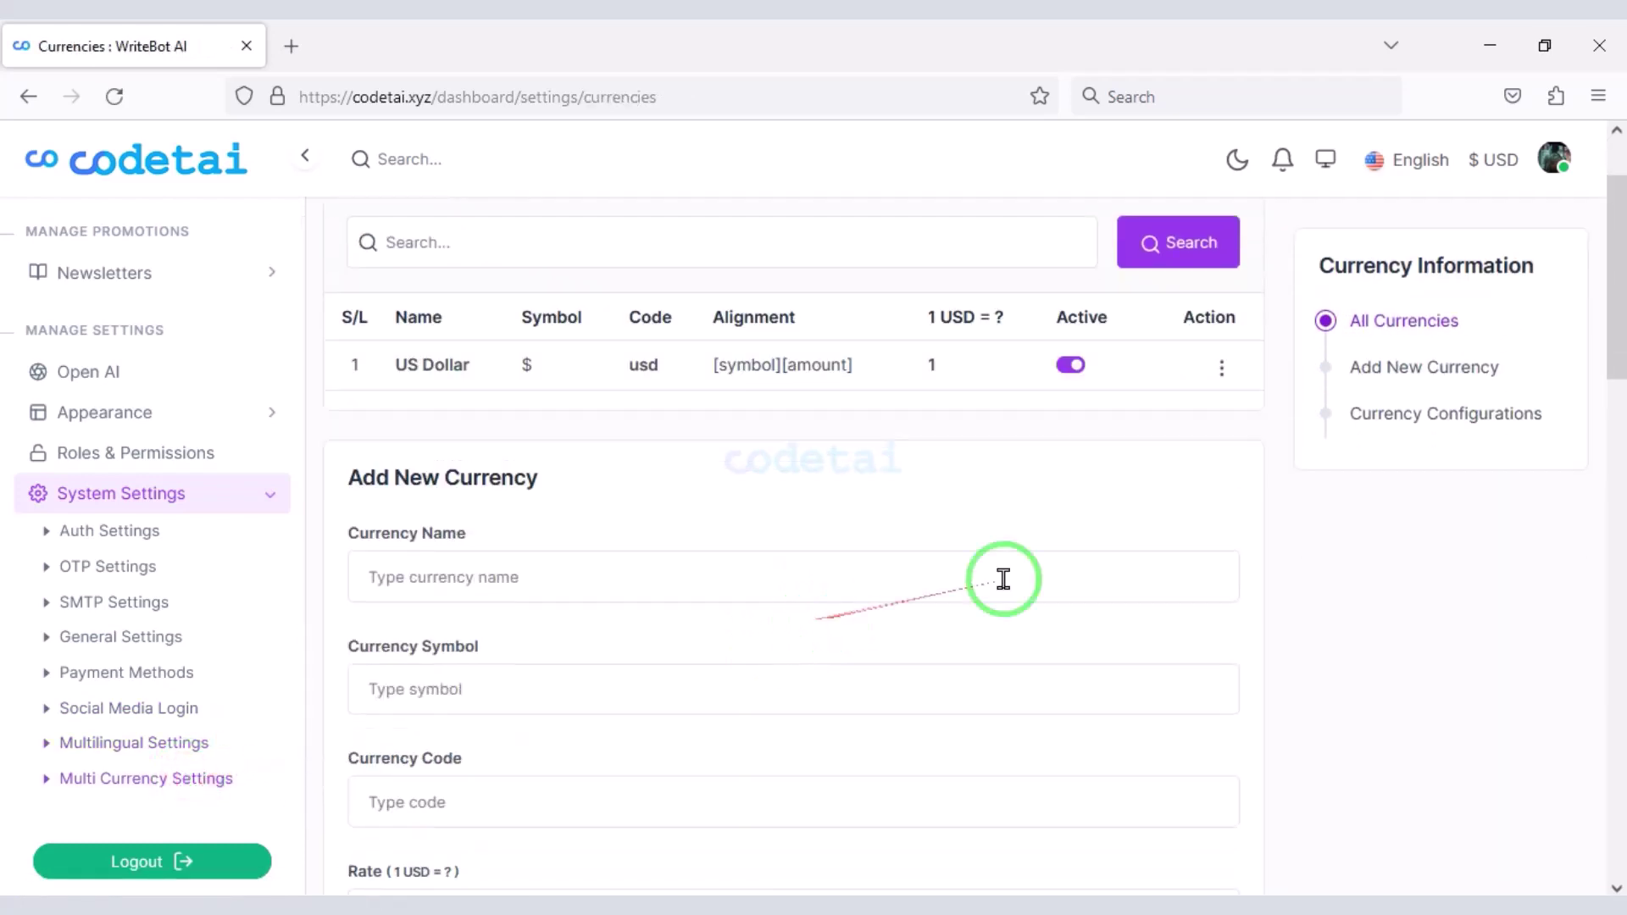
pyautogui.click(1424, 367)
pyautogui.scroll(-2, 666, 590)
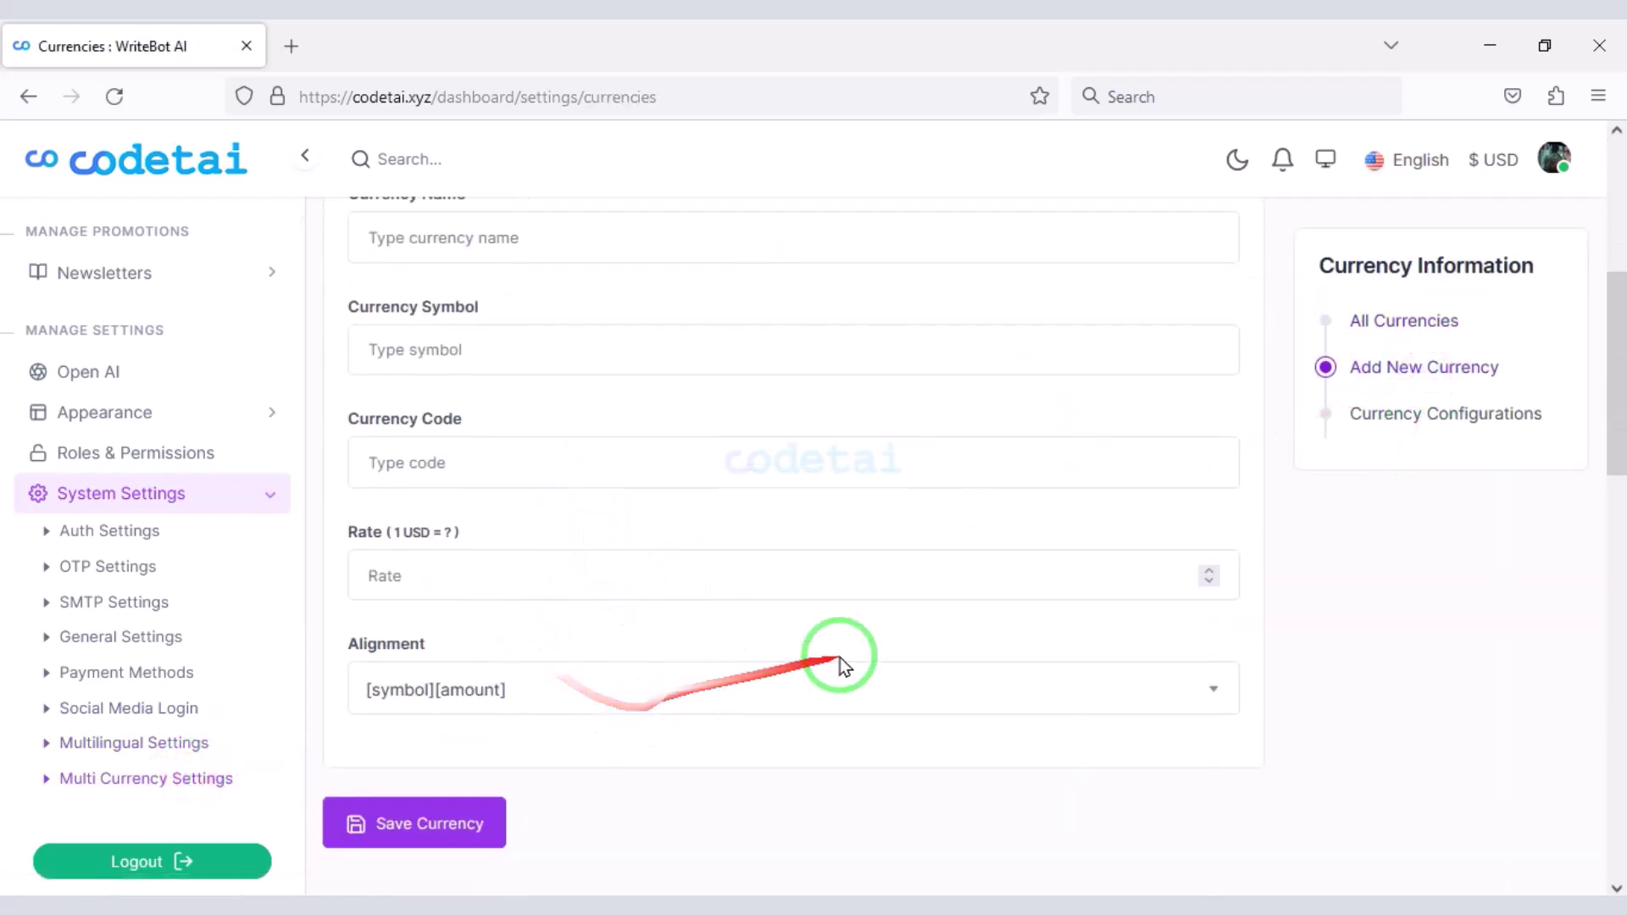
pyautogui.scroll(5, 763, 594)
pyautogui.scroll(10, 144, 381)
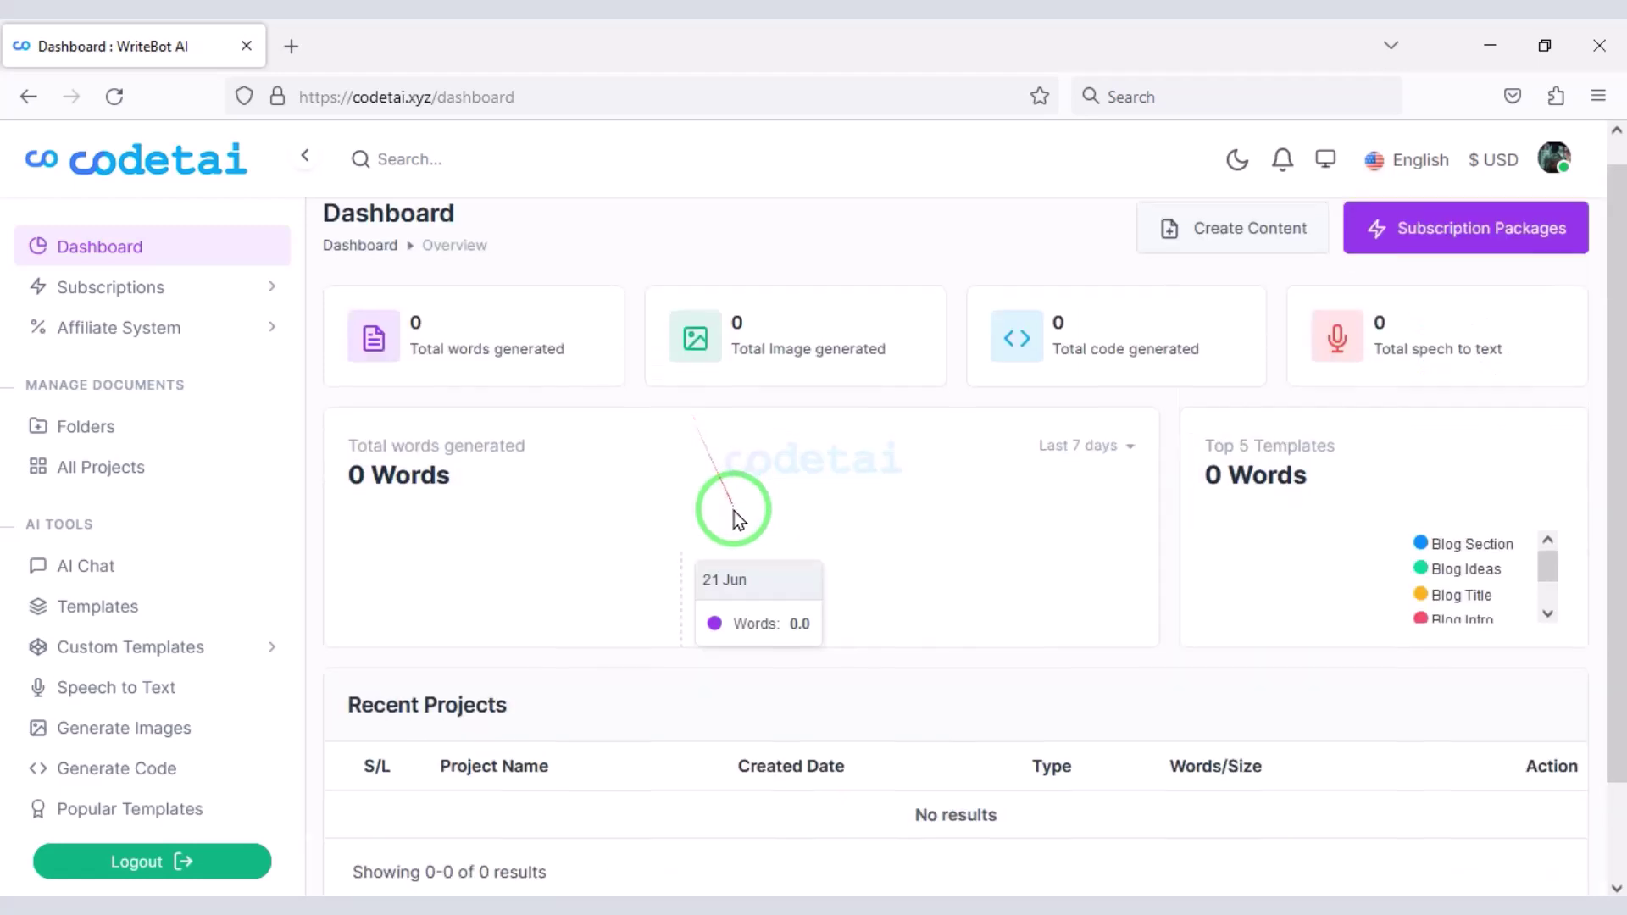
# - Scroll up and down the dashboard sidebar to reach the codetai.xyz front-end home page
pyautogui.scroll(-2, 762, 576)
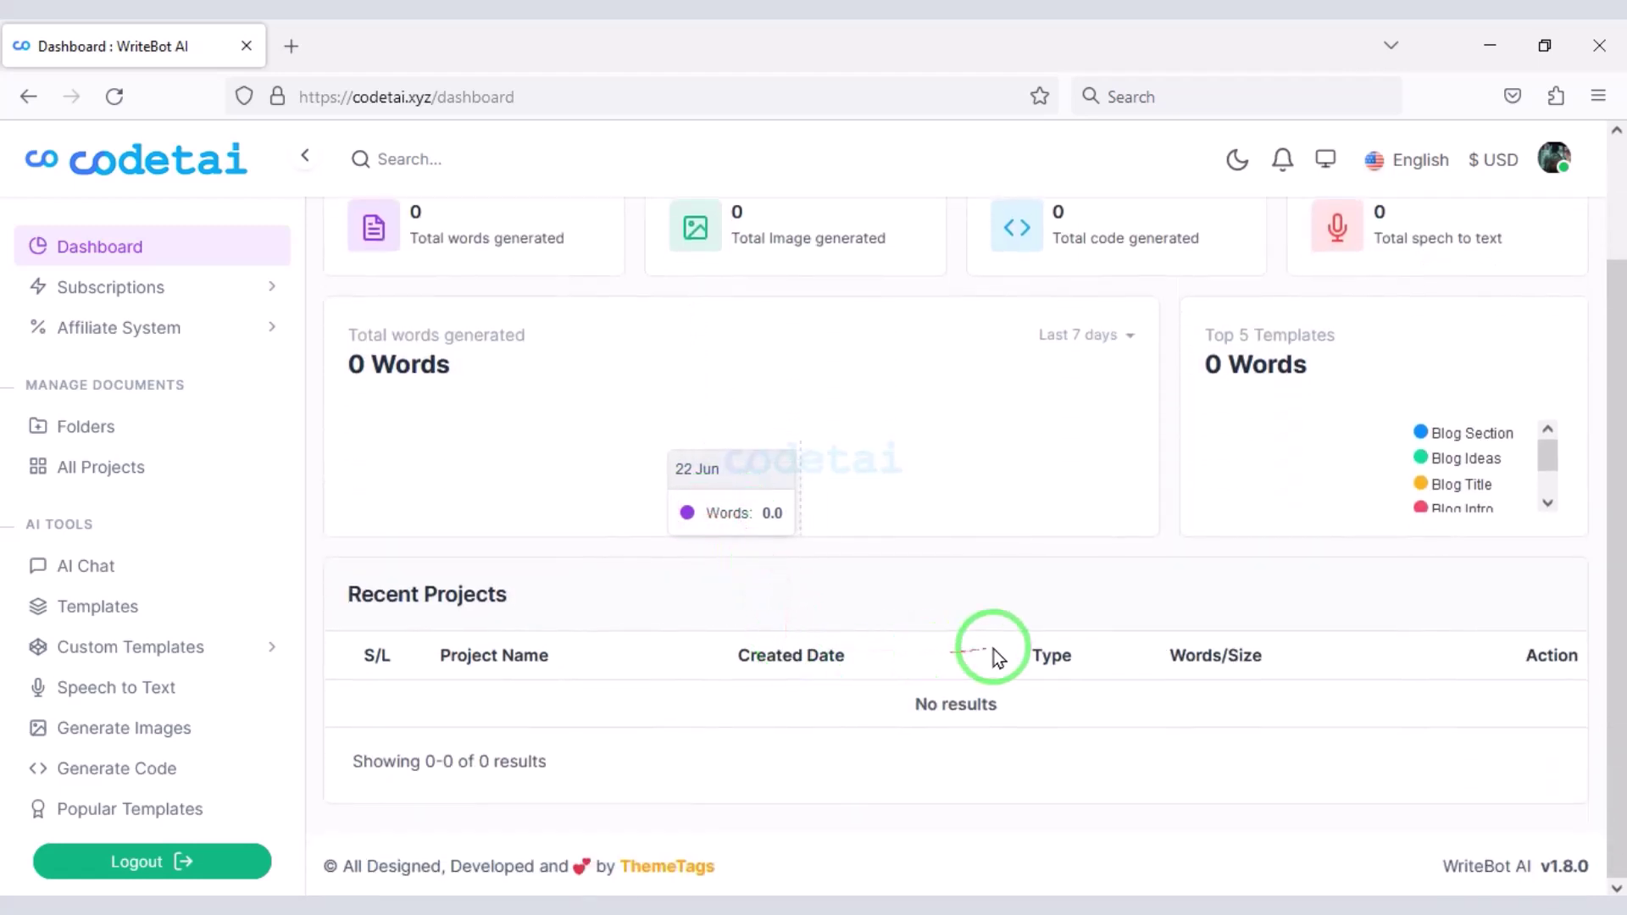
pyautogui.scroll(2, 763, 585)
pyautogui.scroll(-2, 604, 520)
pyautogui.scroll(-4, 164, 490)
pyautogui.scroll(-4, 102, 737)
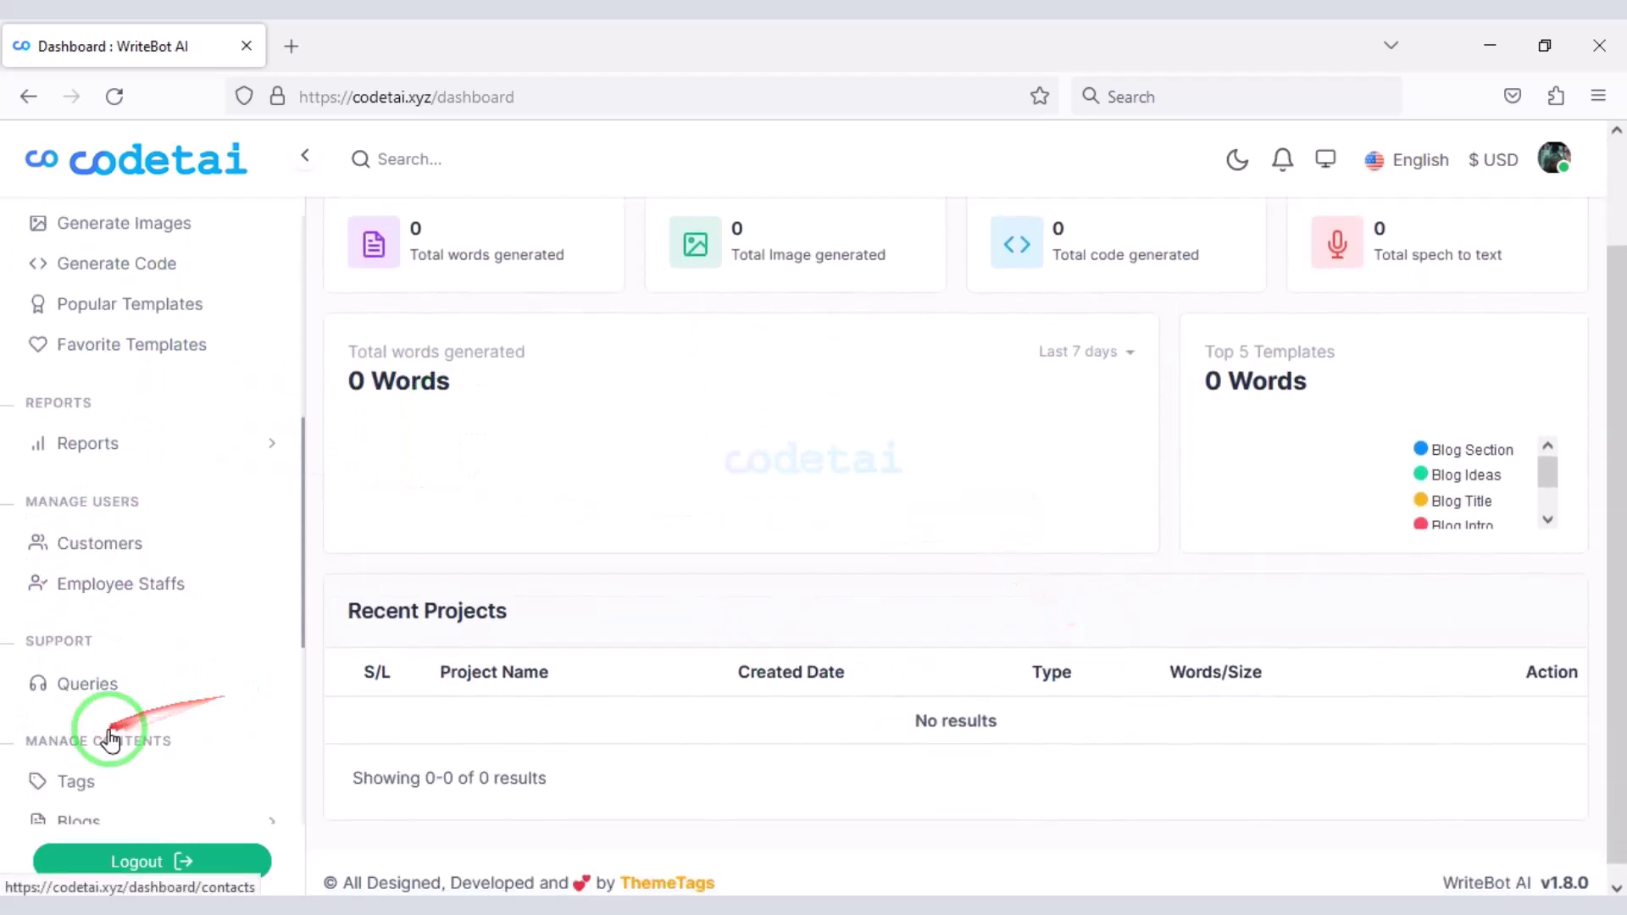
pyautogui.scroll(-4, 181, 738)
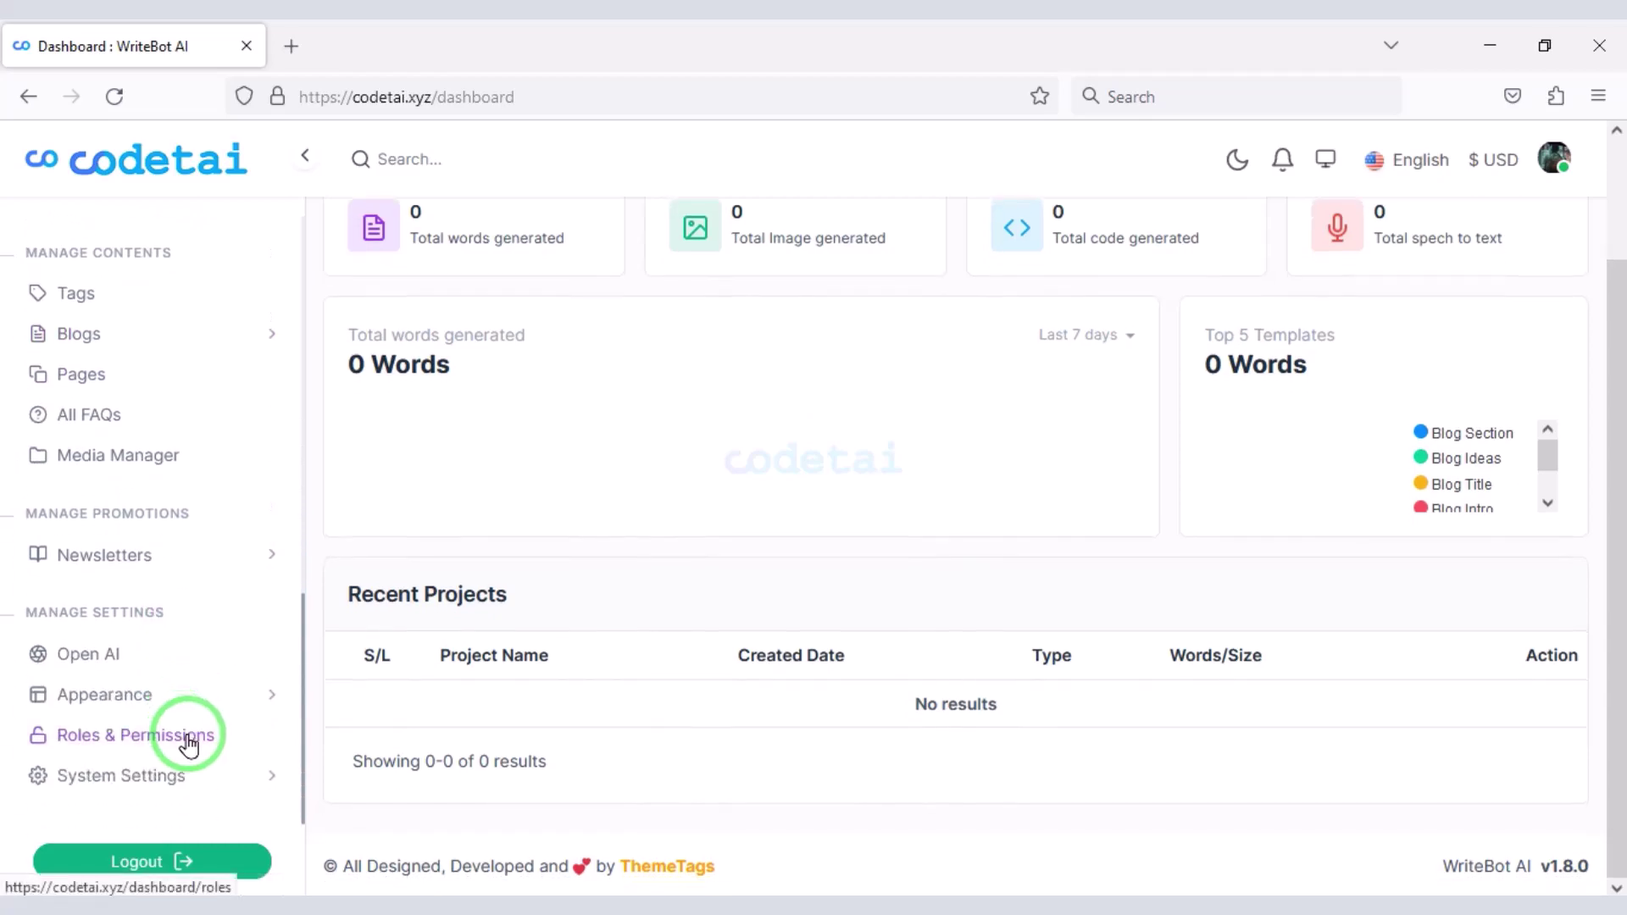
pyautogui.scroll(6, 195, 720)
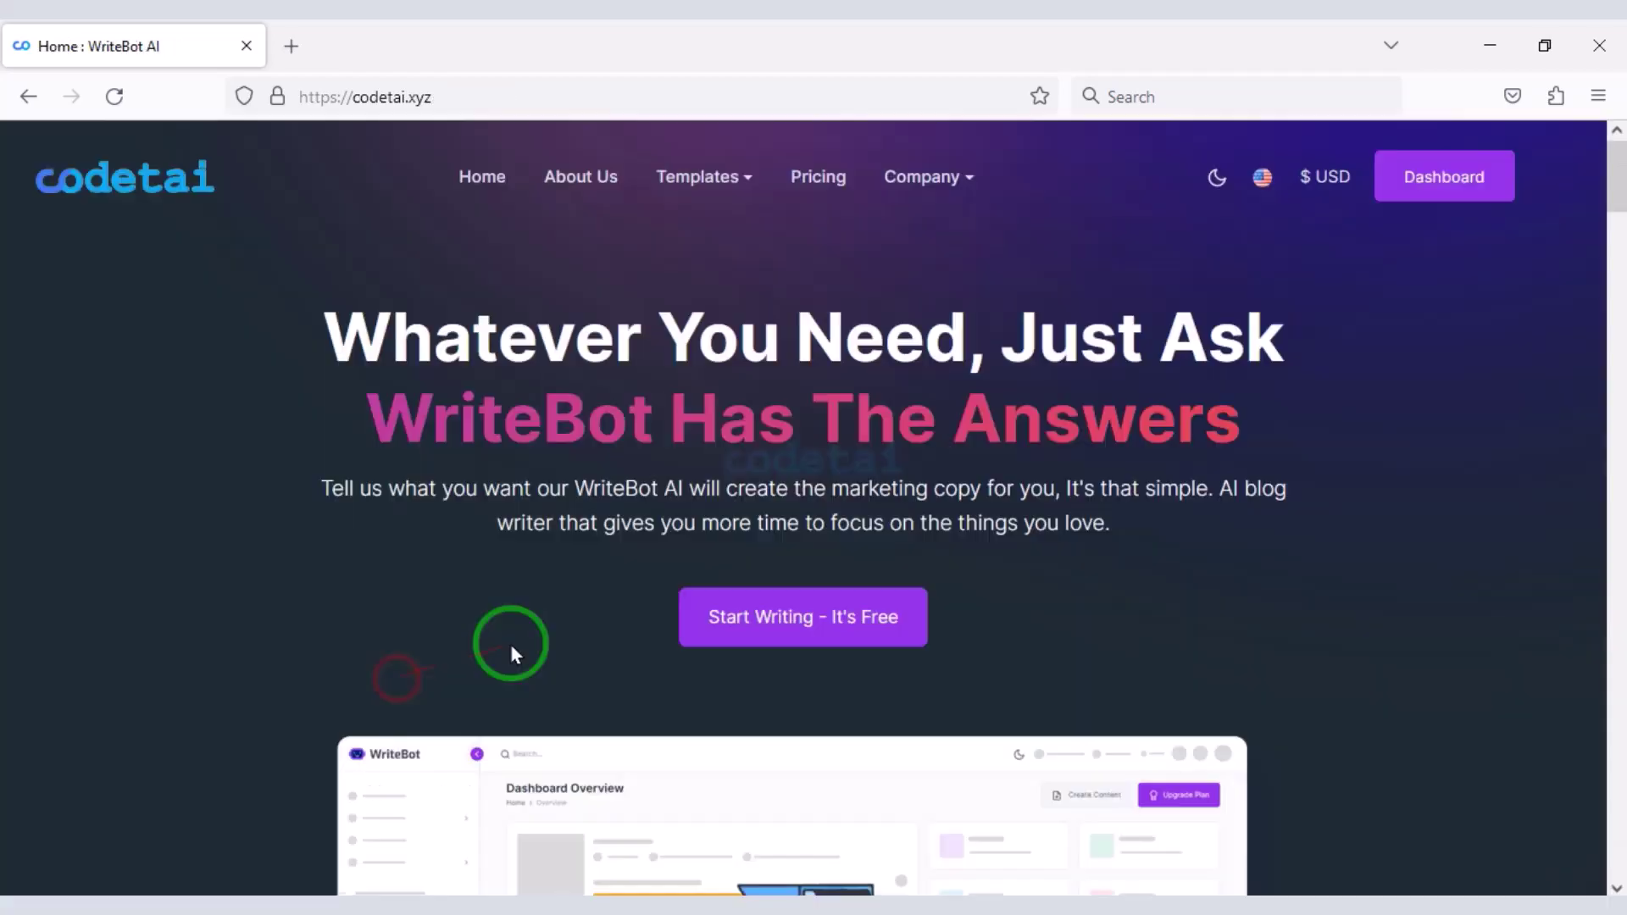
pyautogui.scroll(-20, 511, 645)
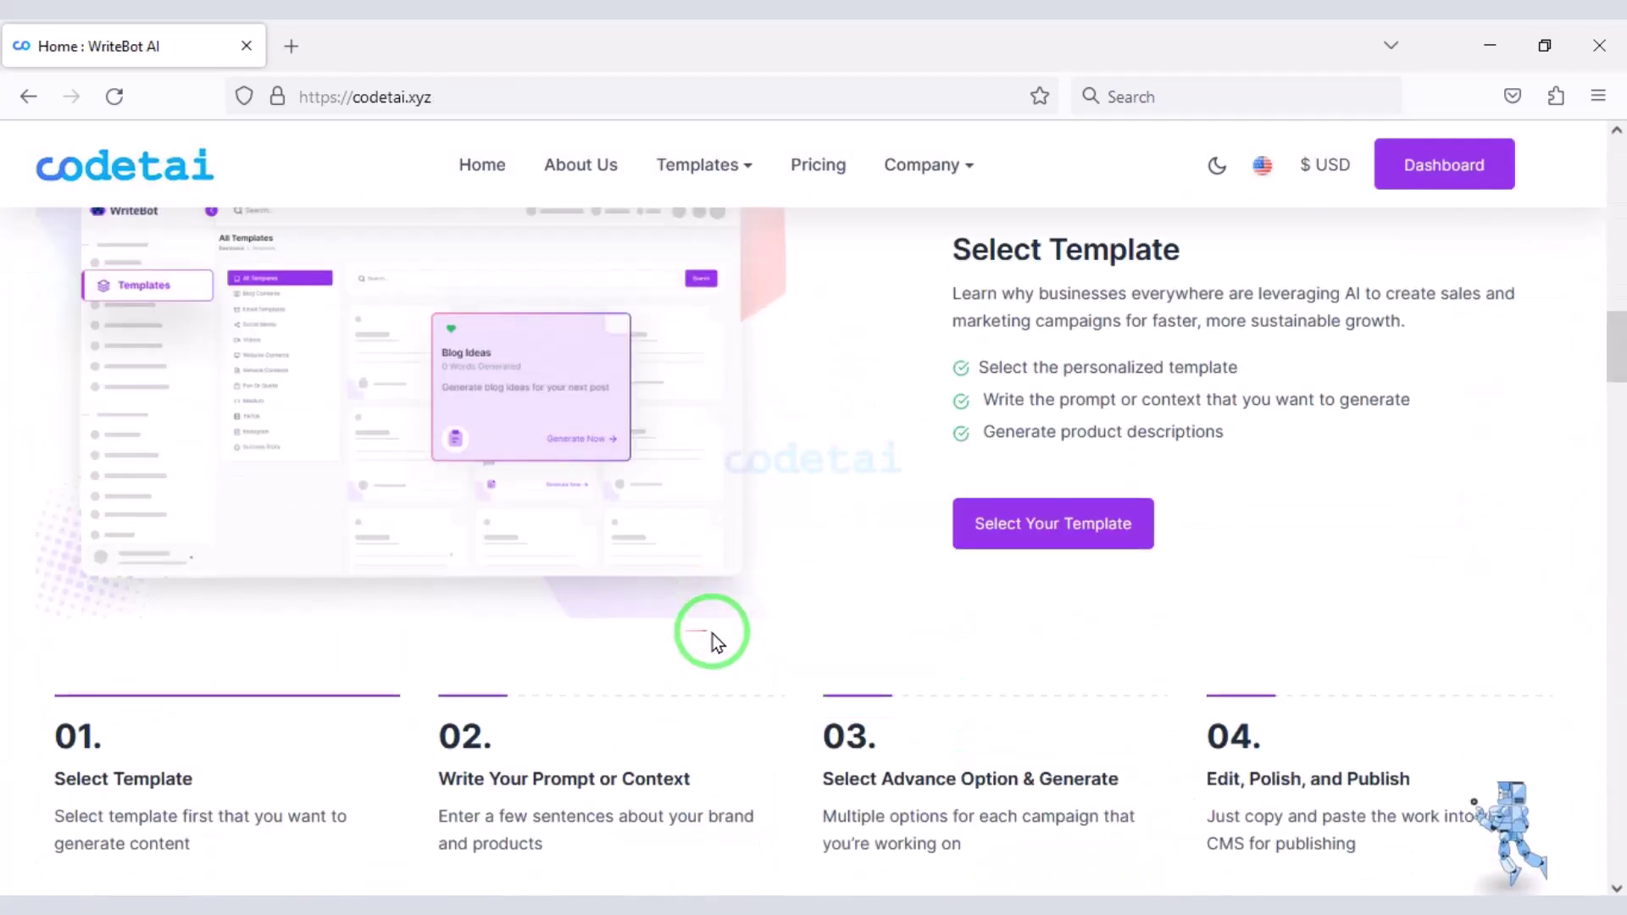
pyautogui.scroll(-10, 772, 706)
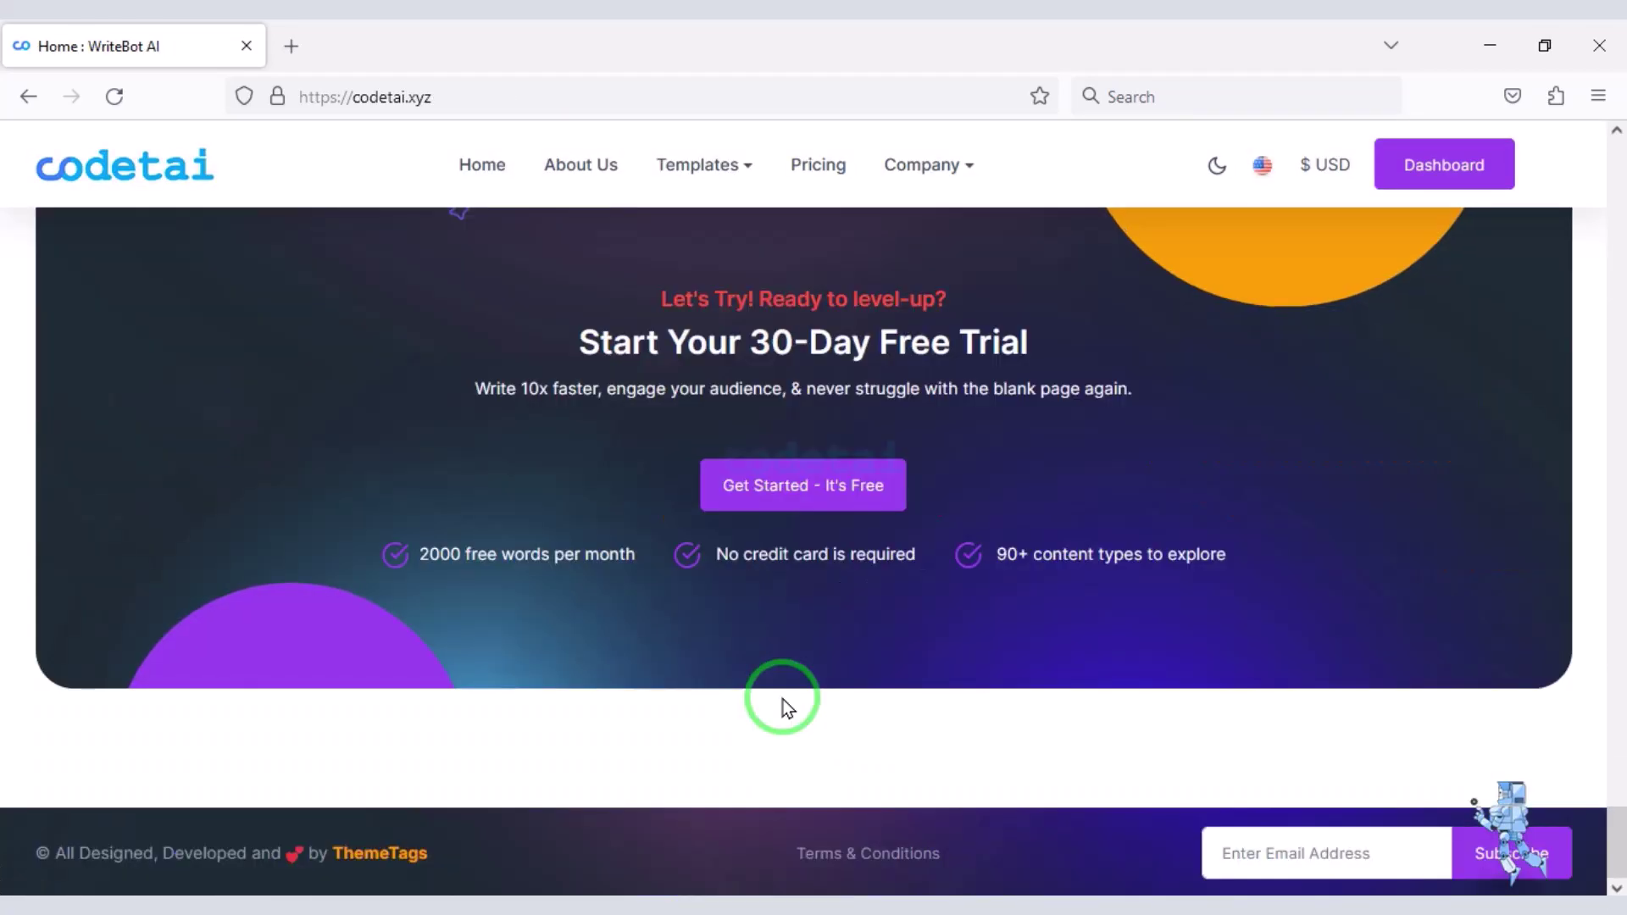
pyautogui.click(581, 167)
pyautogui.scroll(-15, 801, 514)
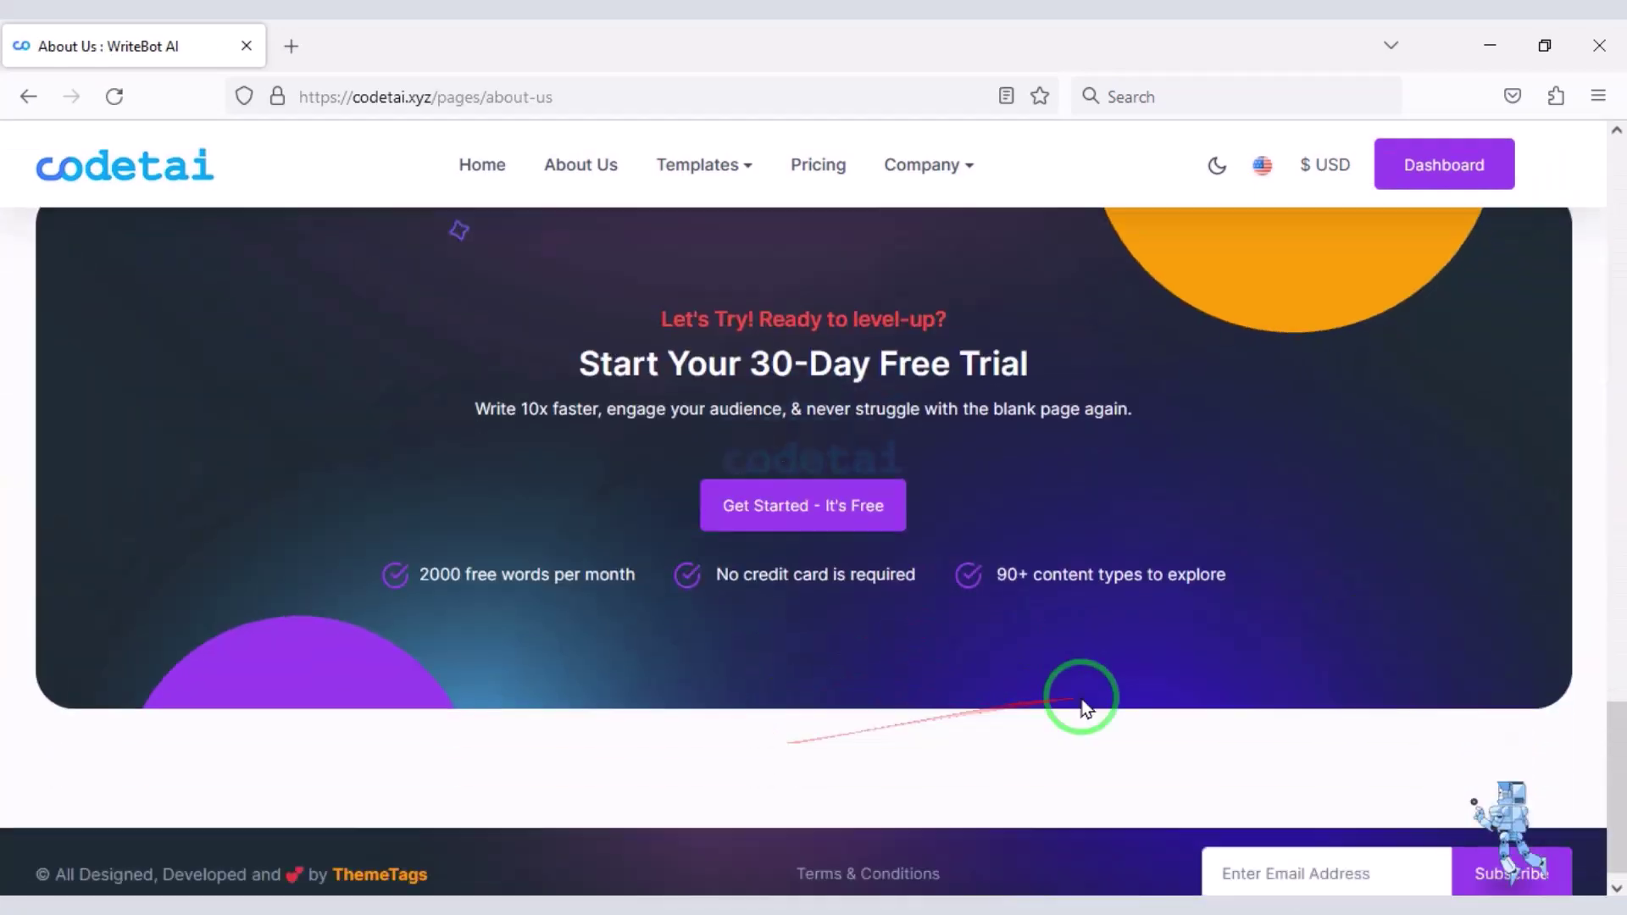
pyautogui.moveTo(703, 166)
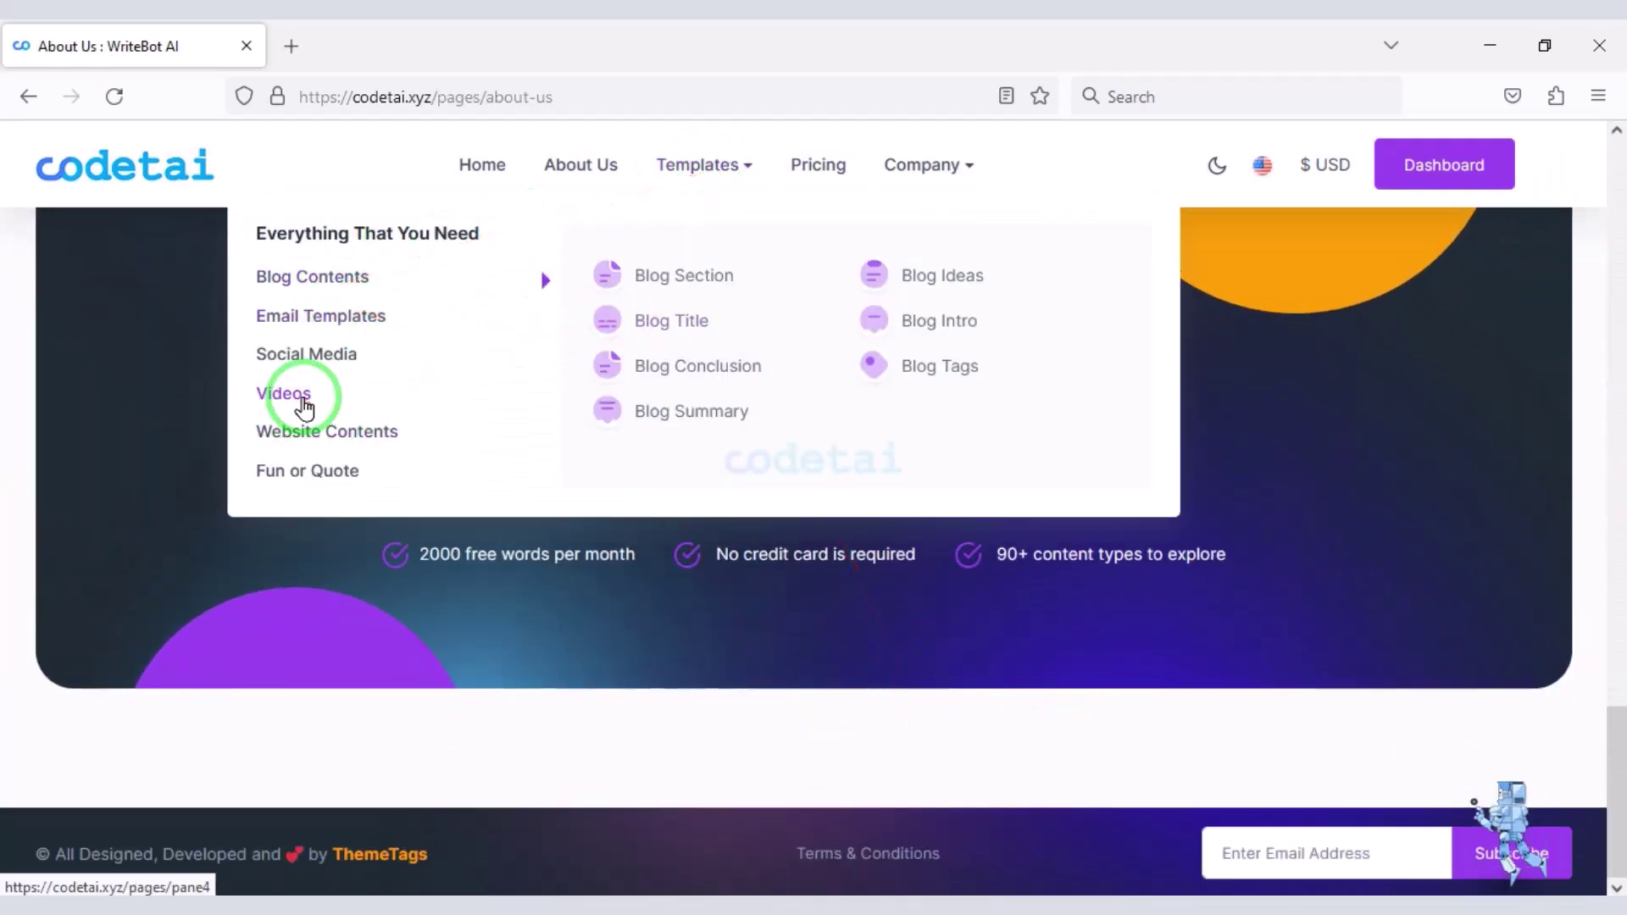
pyautogui.moveTo(911, 166)
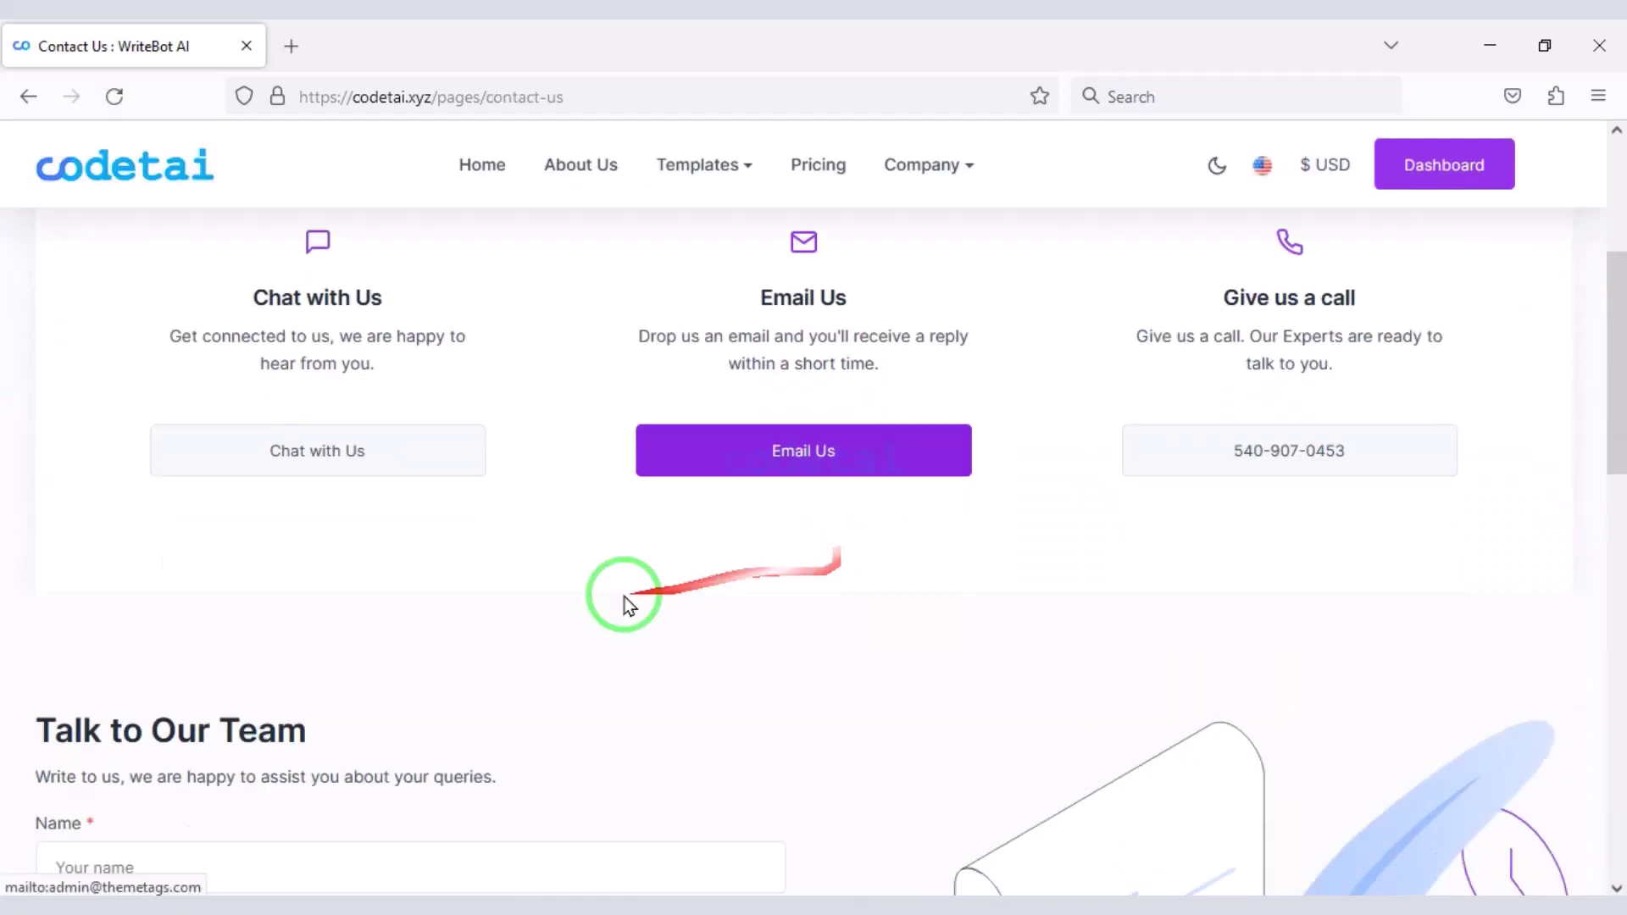
pyautogui.click(338, 457)
pyautogui.click(1079, 187)
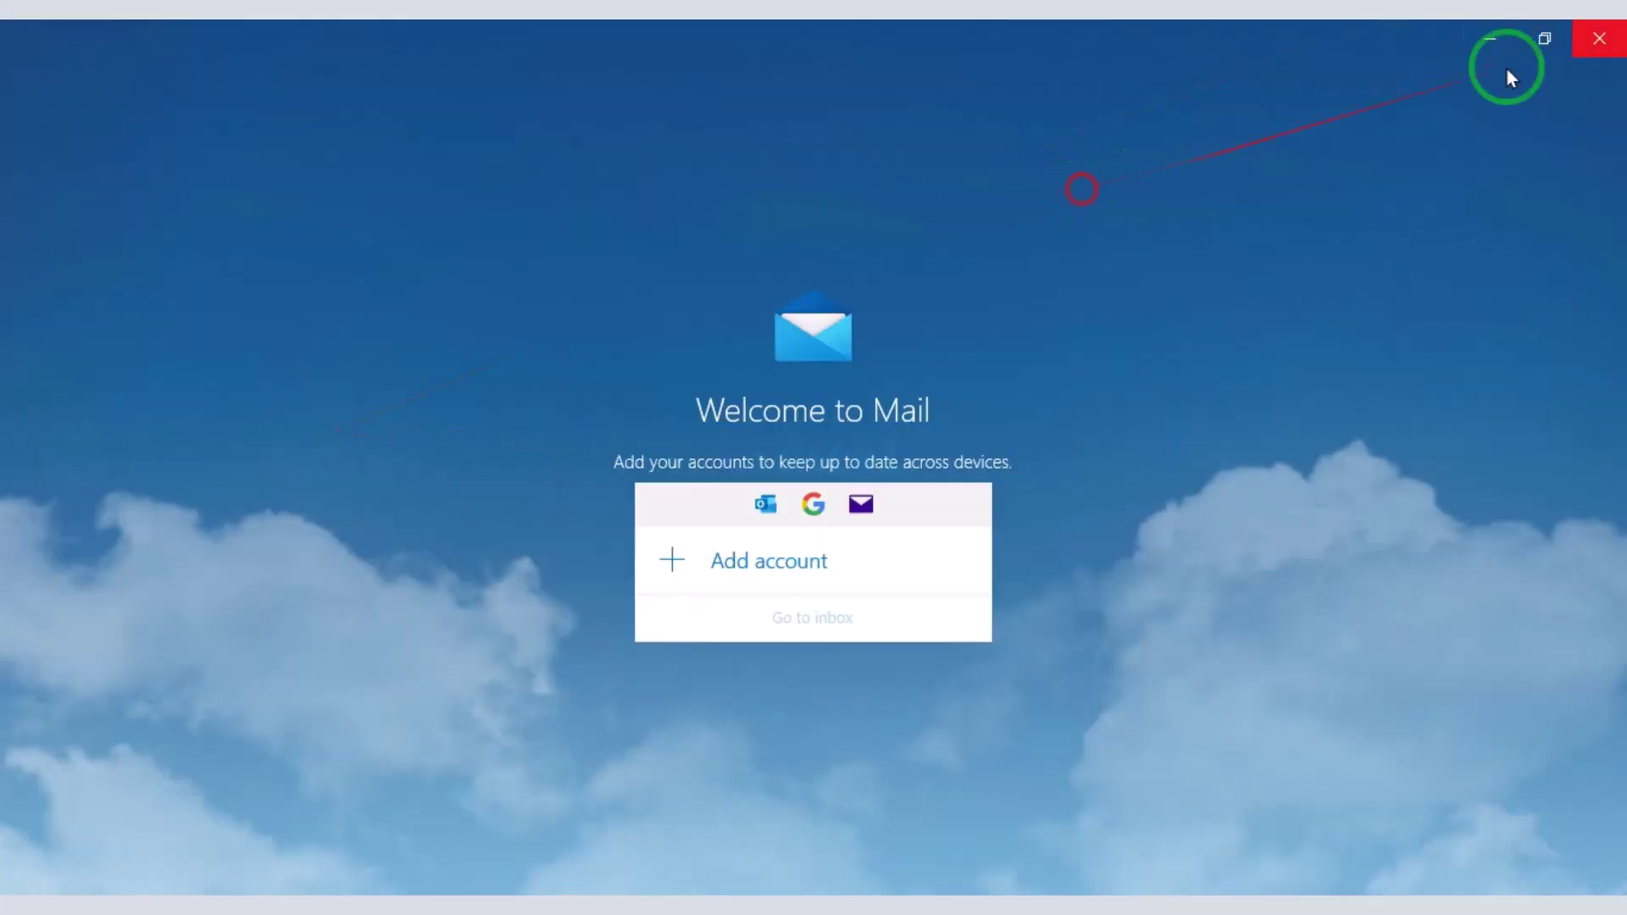
pyautogui.click(1490, 39)
pyautogui.scroll(-7, 316, 664)
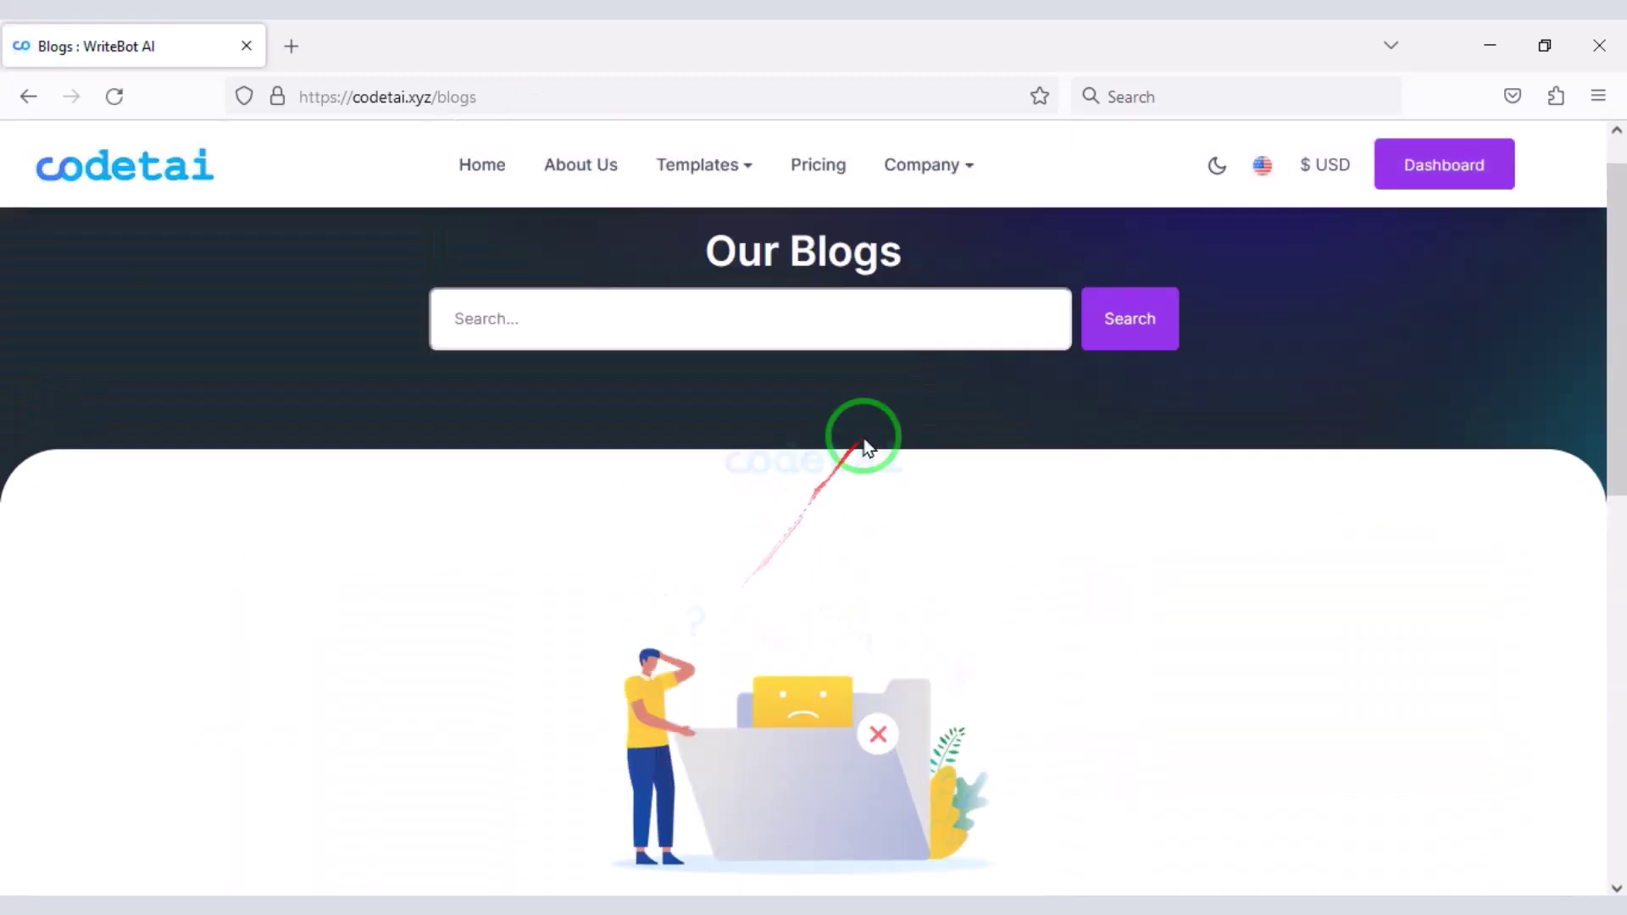
pyautogui.moveTo(932, 178)
pyautogui.click(925, 404)
pyautogui.scroll(-10, 820, 635)
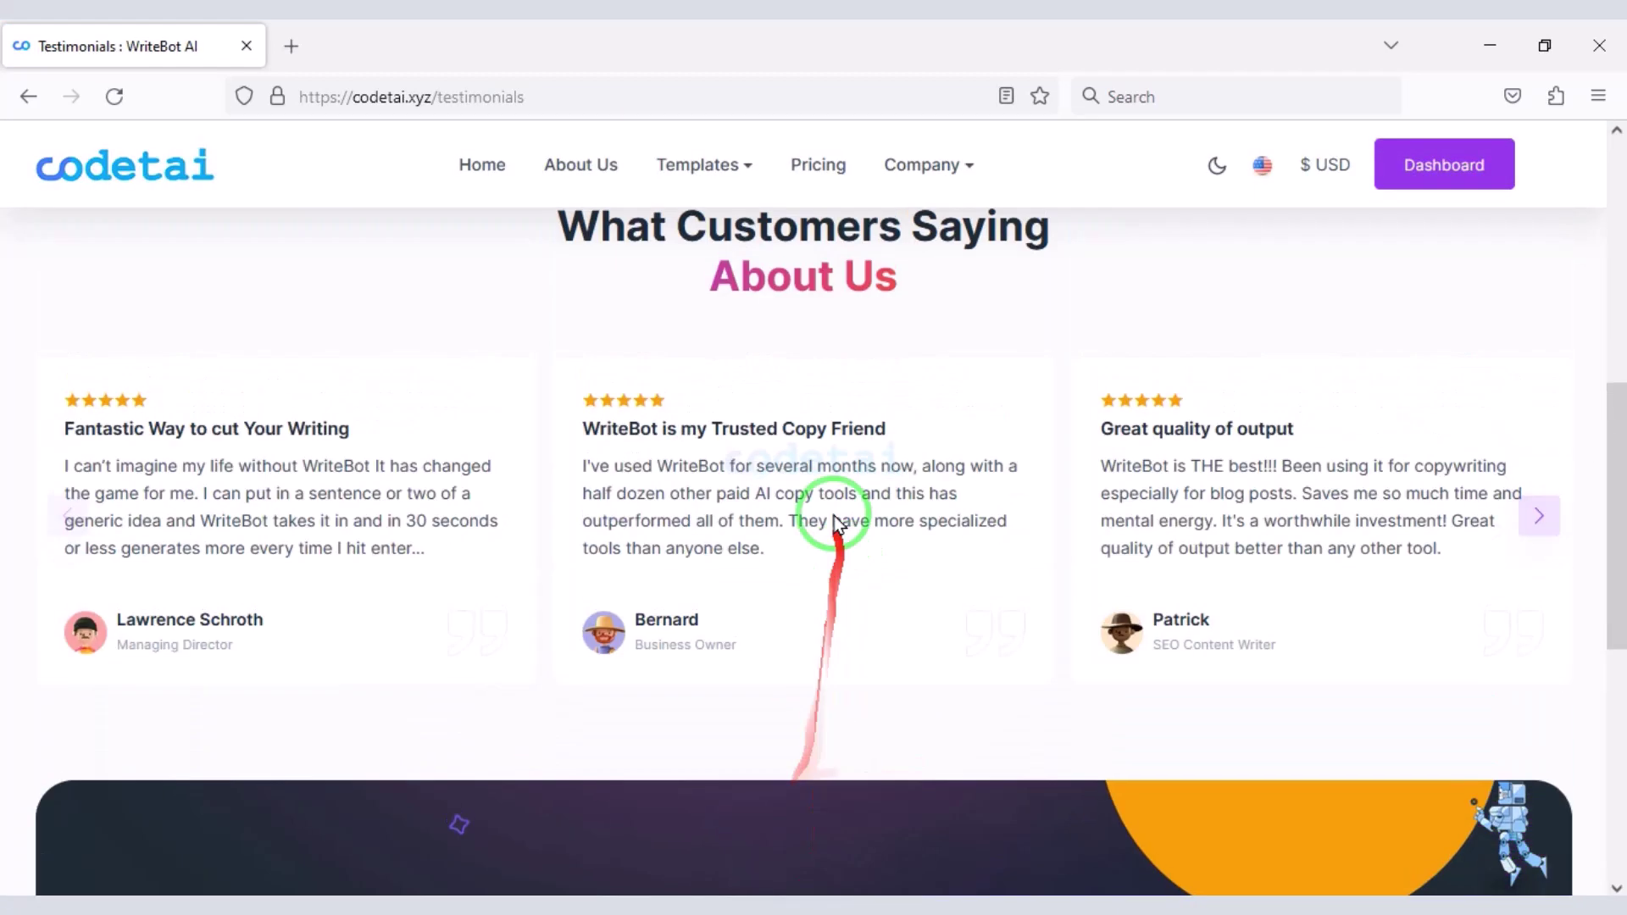
pyautogui.scroll(5, 837, 522)
pyautogui.click(140, 178)
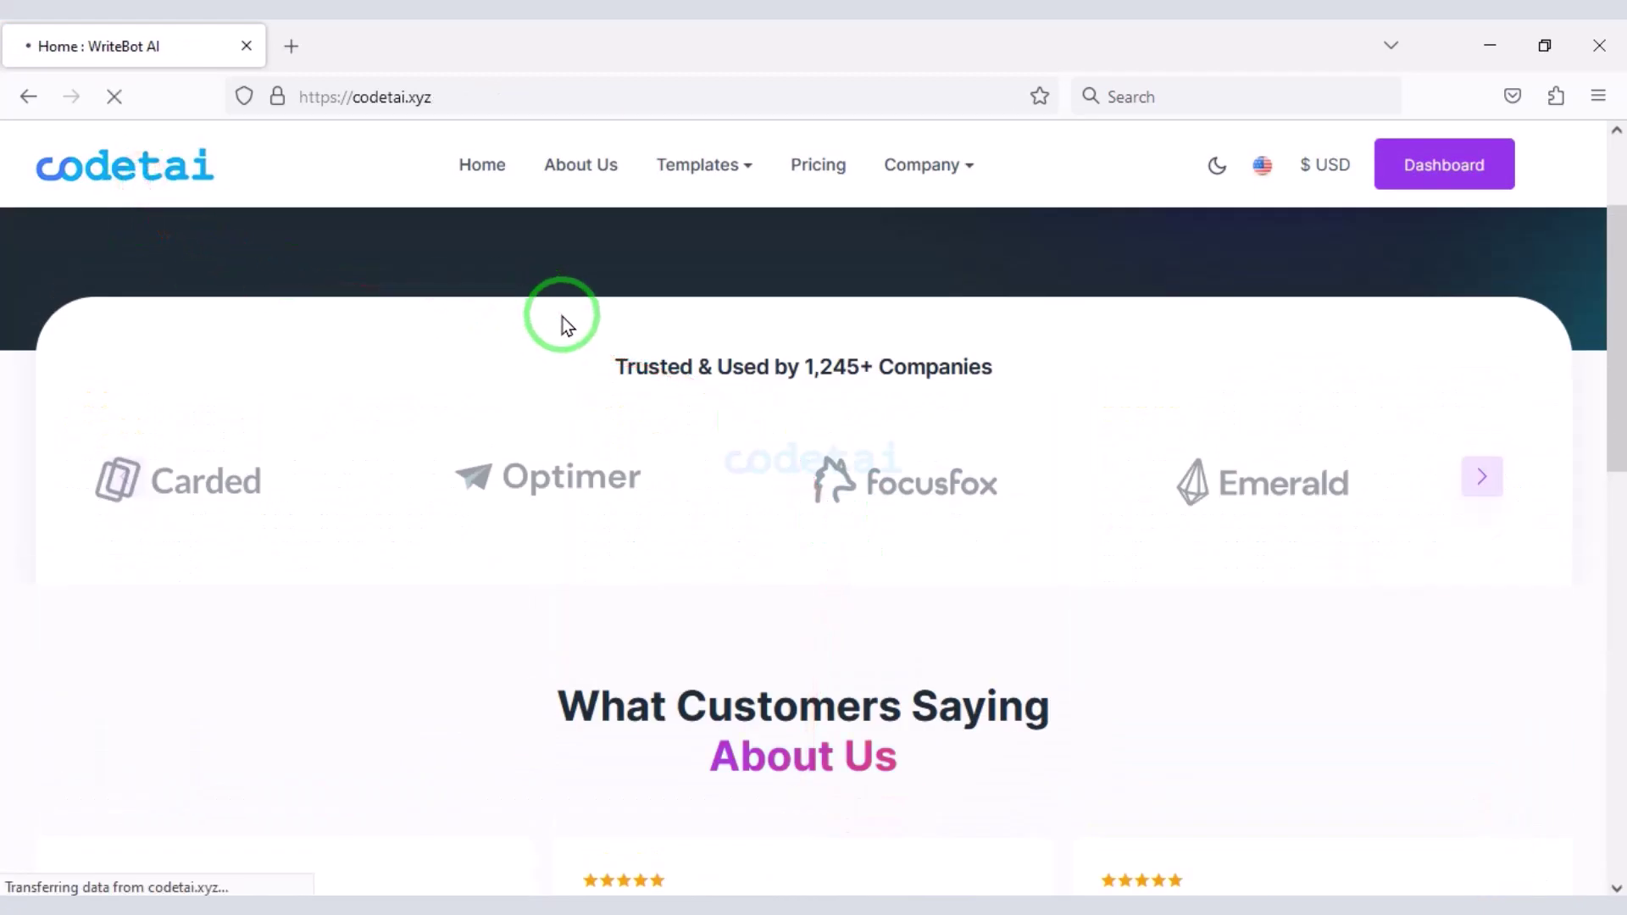